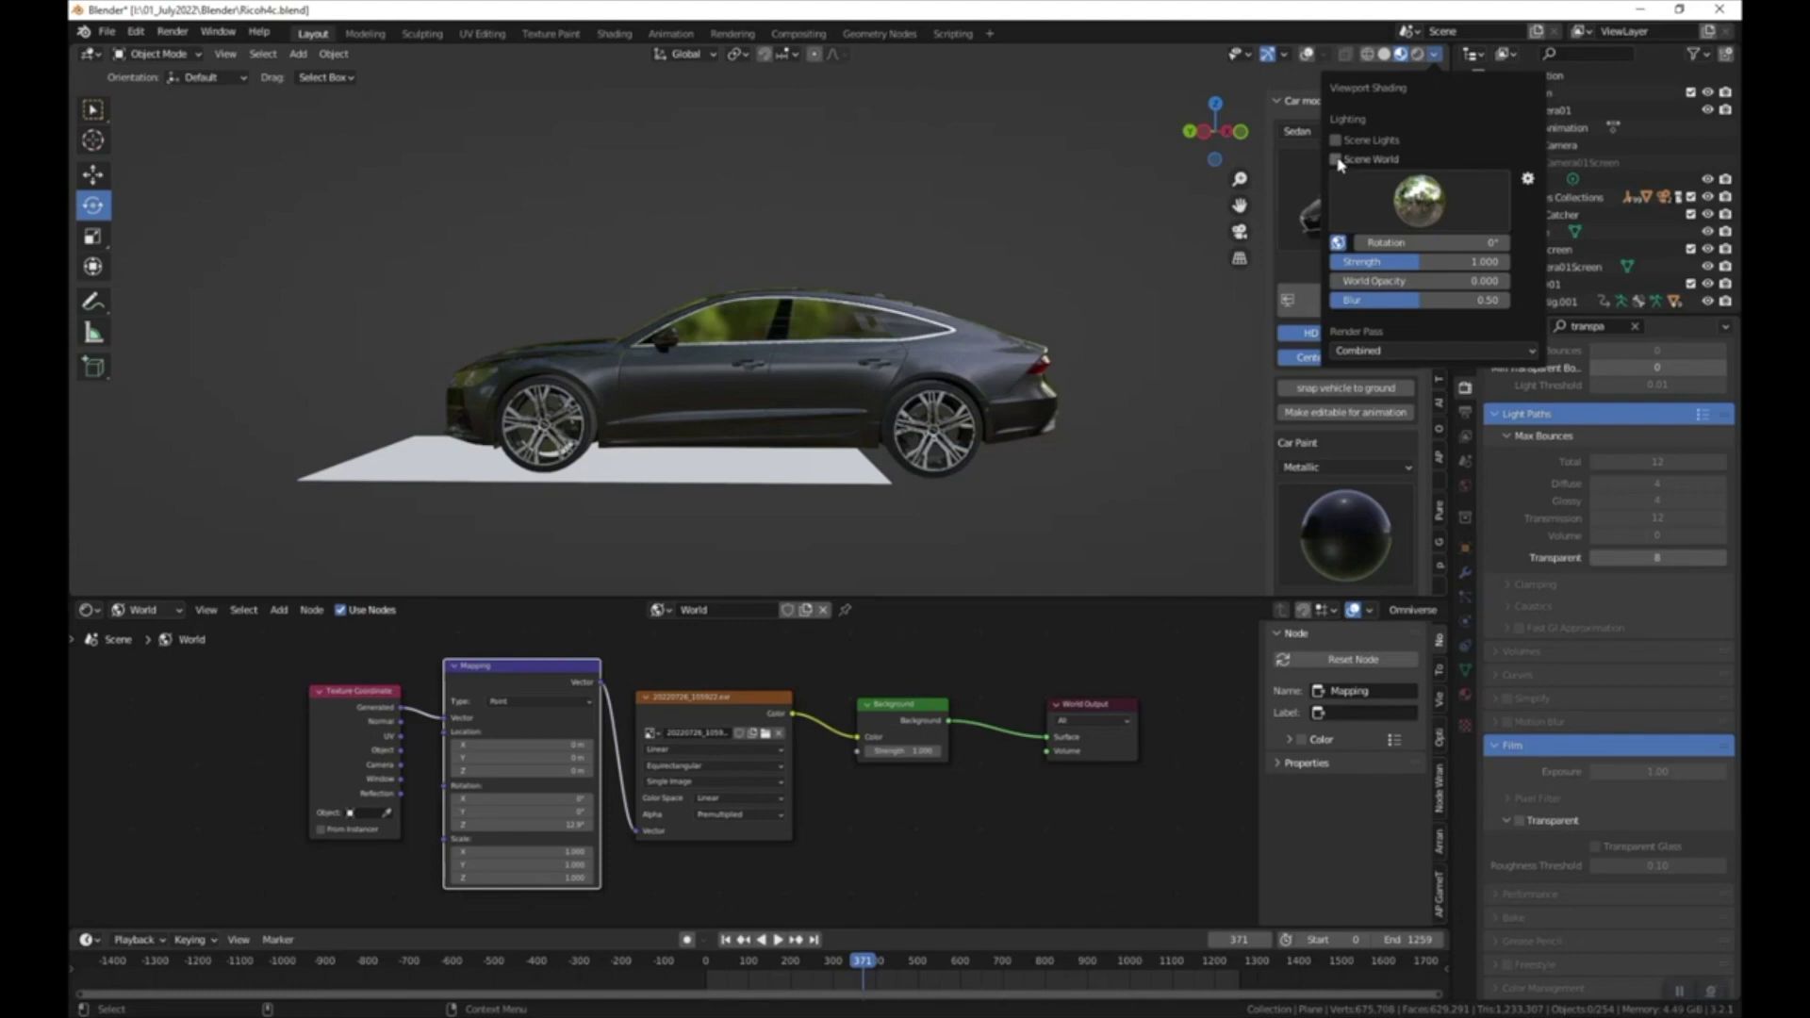
- Toggle the Scene World lighting option in the viewport shading of the car scene
left_click(1336, 160)
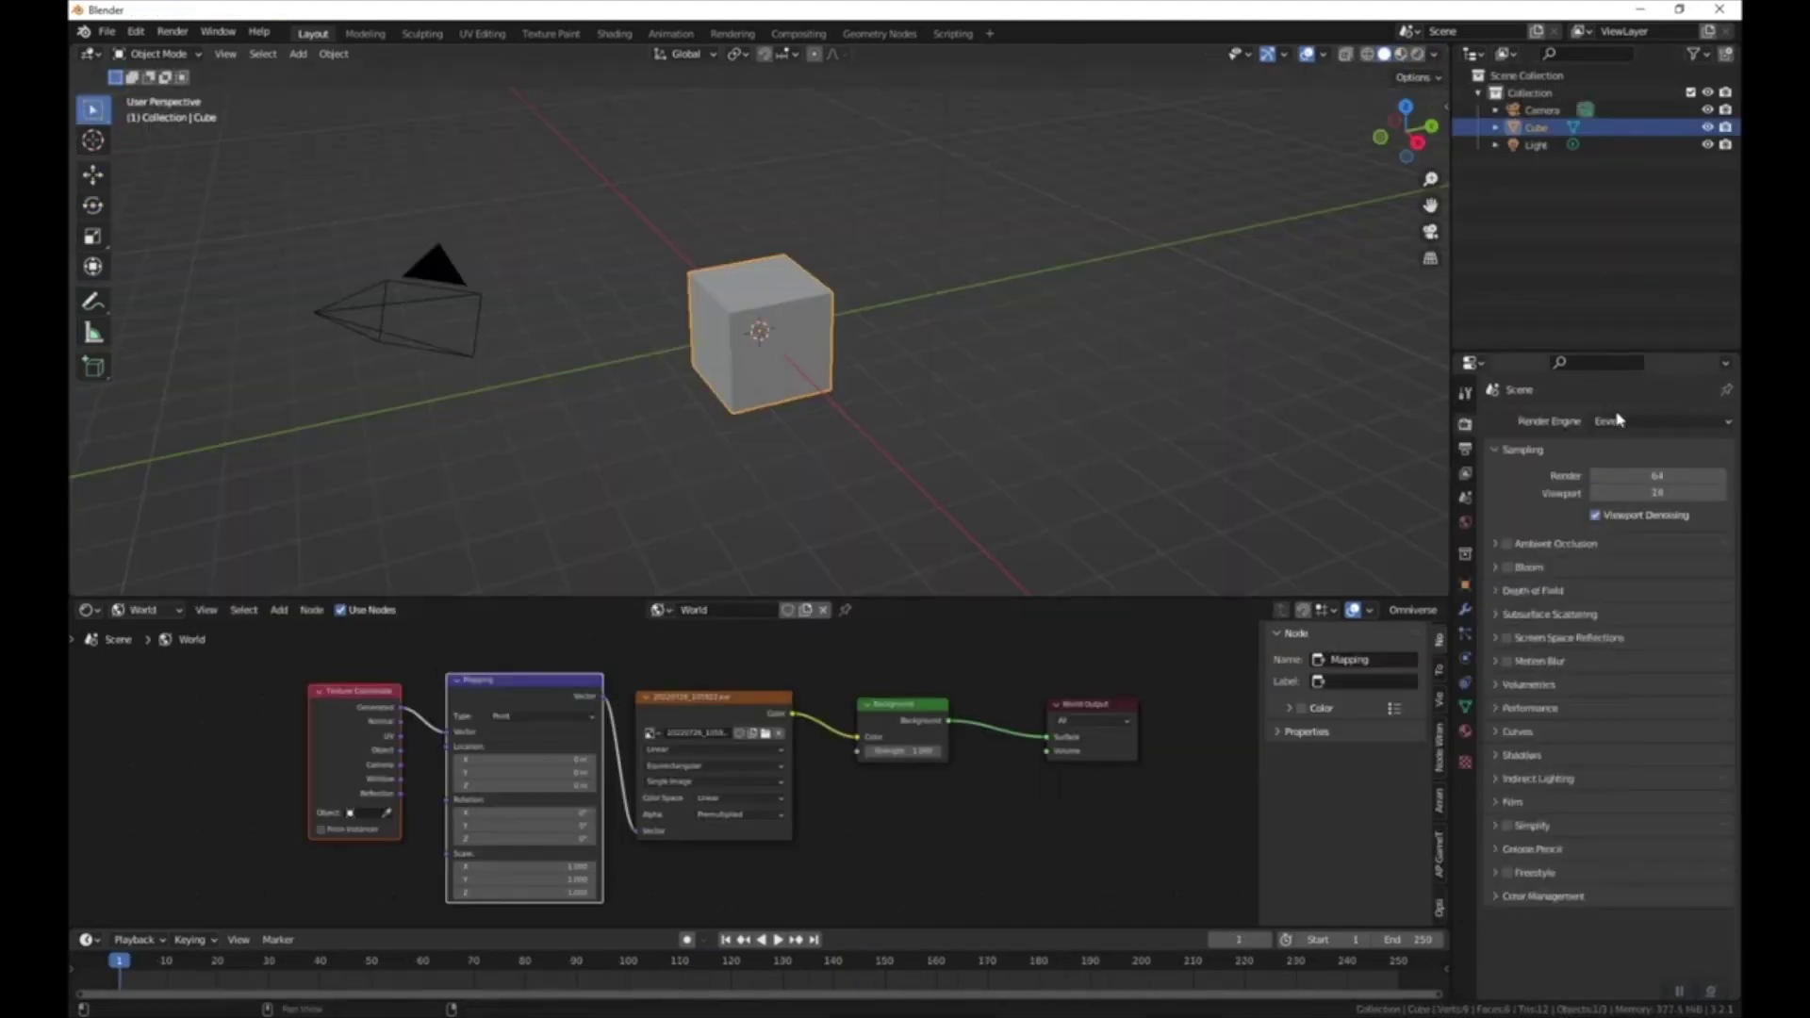
- Set the scene's render engine to Cycles and its device to GPU Compute
left_click(1624, 421)
left_click(1603, 477)
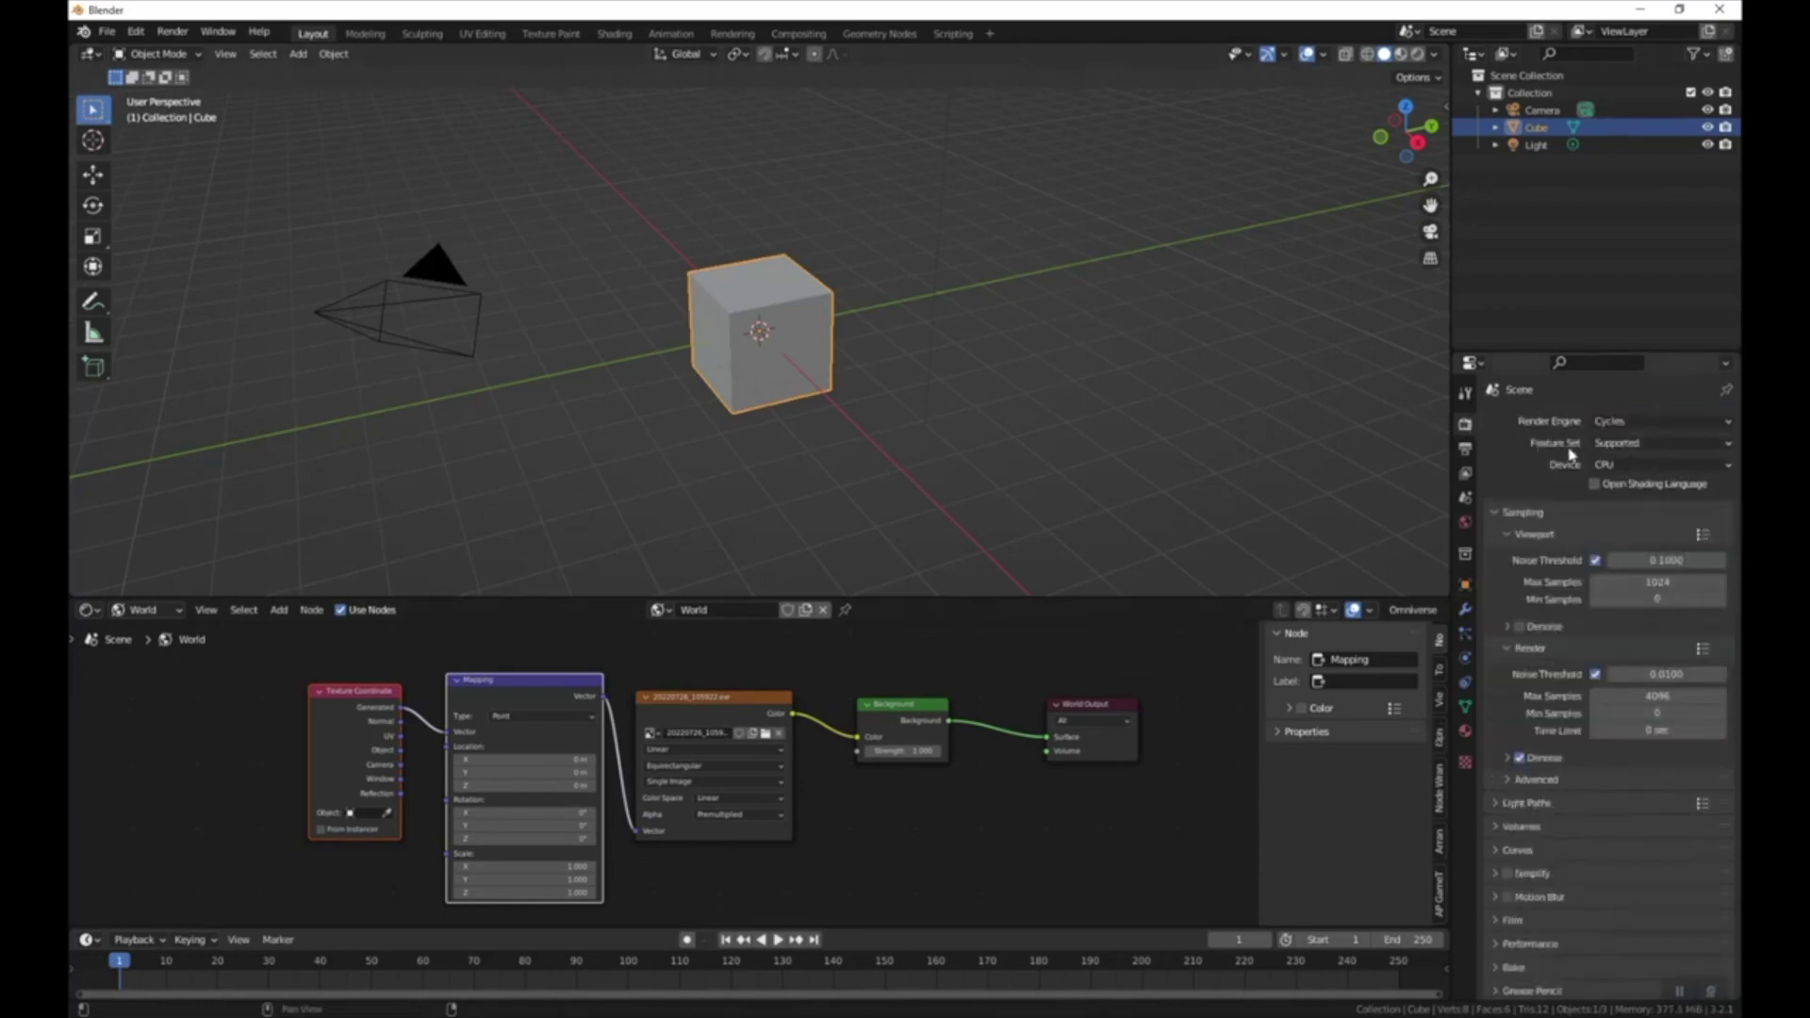
left_click(1614, 462)
left_click(1622, 505)
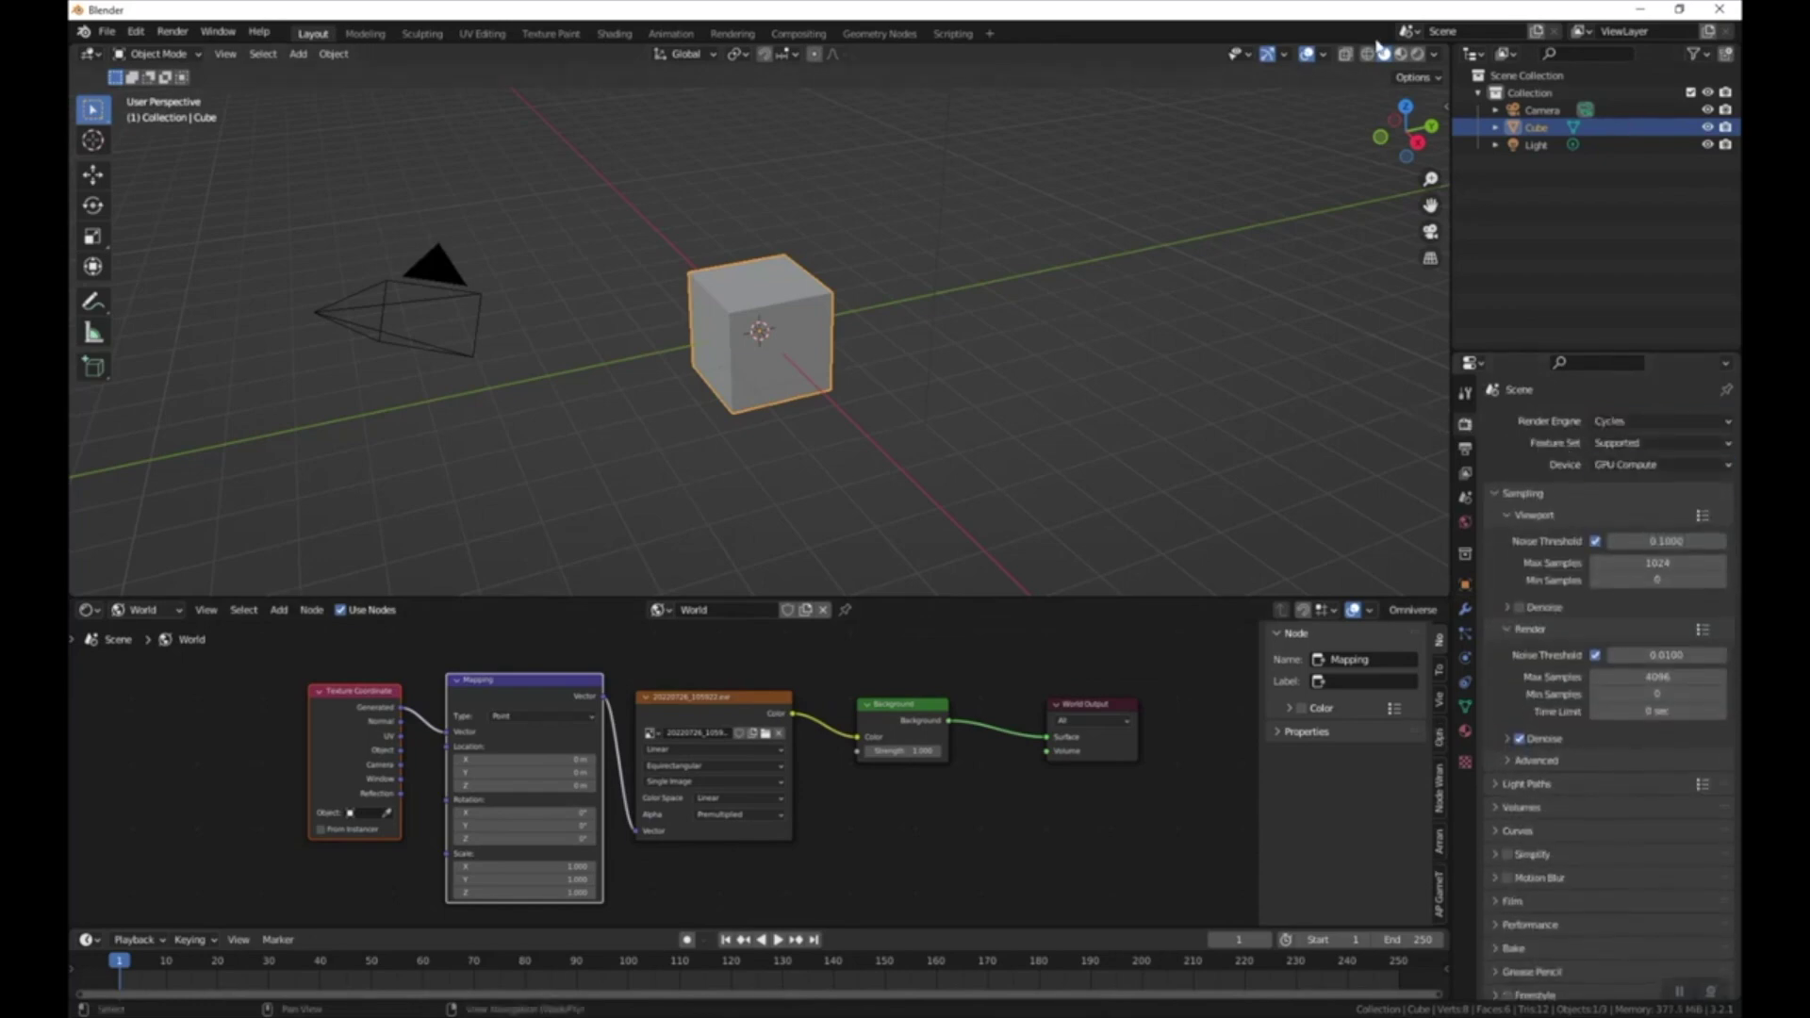
- Display the viewport in Rendered shading and view the cube against the environment image
key("z")
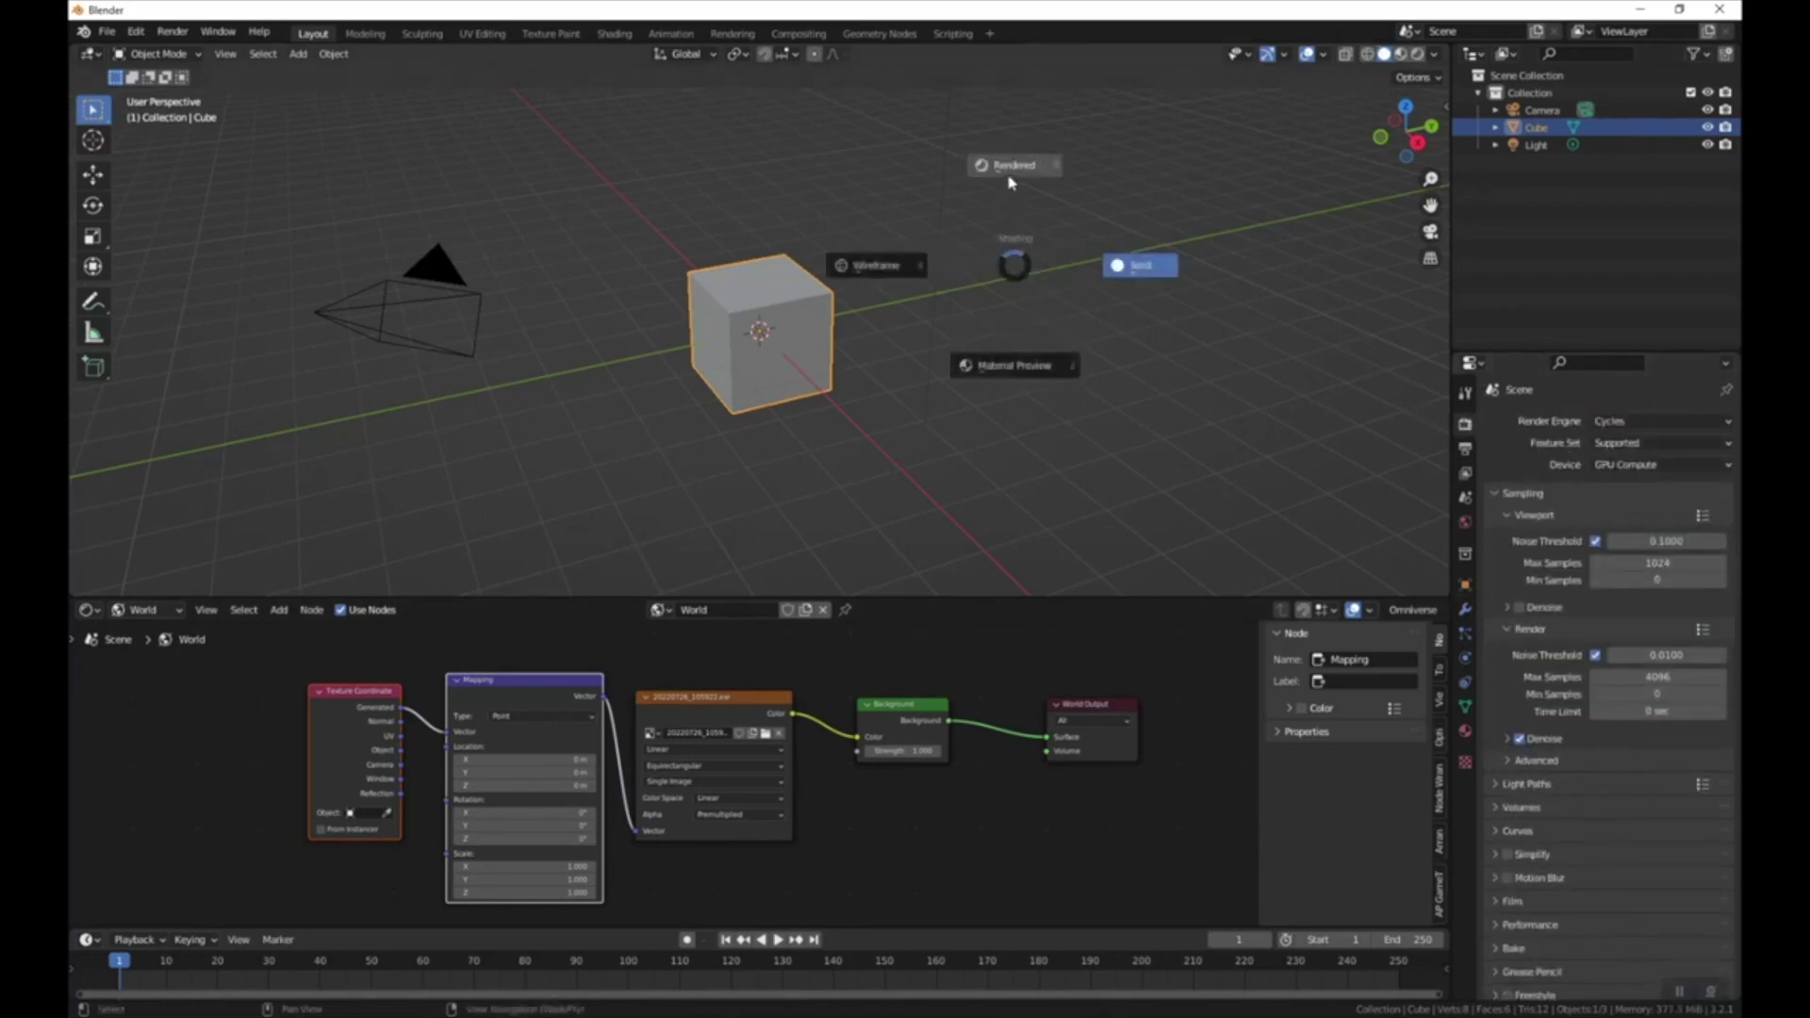
left_click(1008, 182)
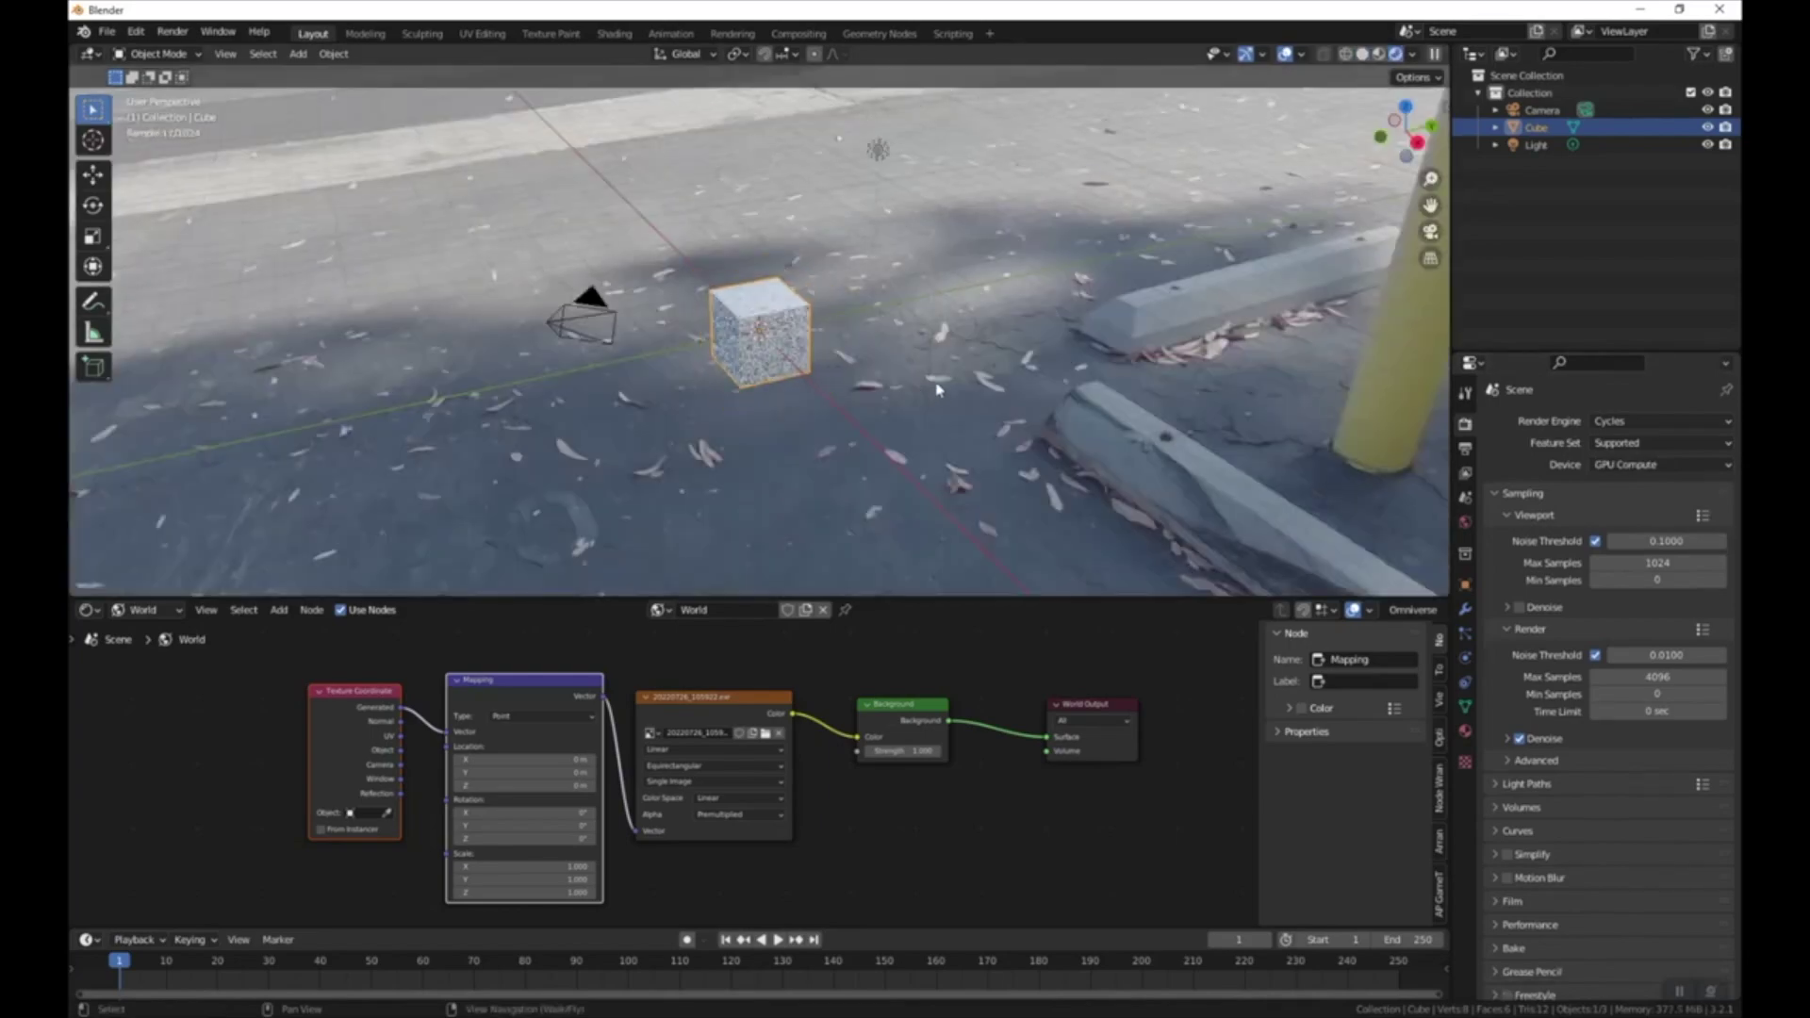
mouse_move(909, 393)
middle_mouse_down()
mouse_move(779, 357)
mouse_move(711, 378)
mouse_move(721, 466)
middle_mouse_up()
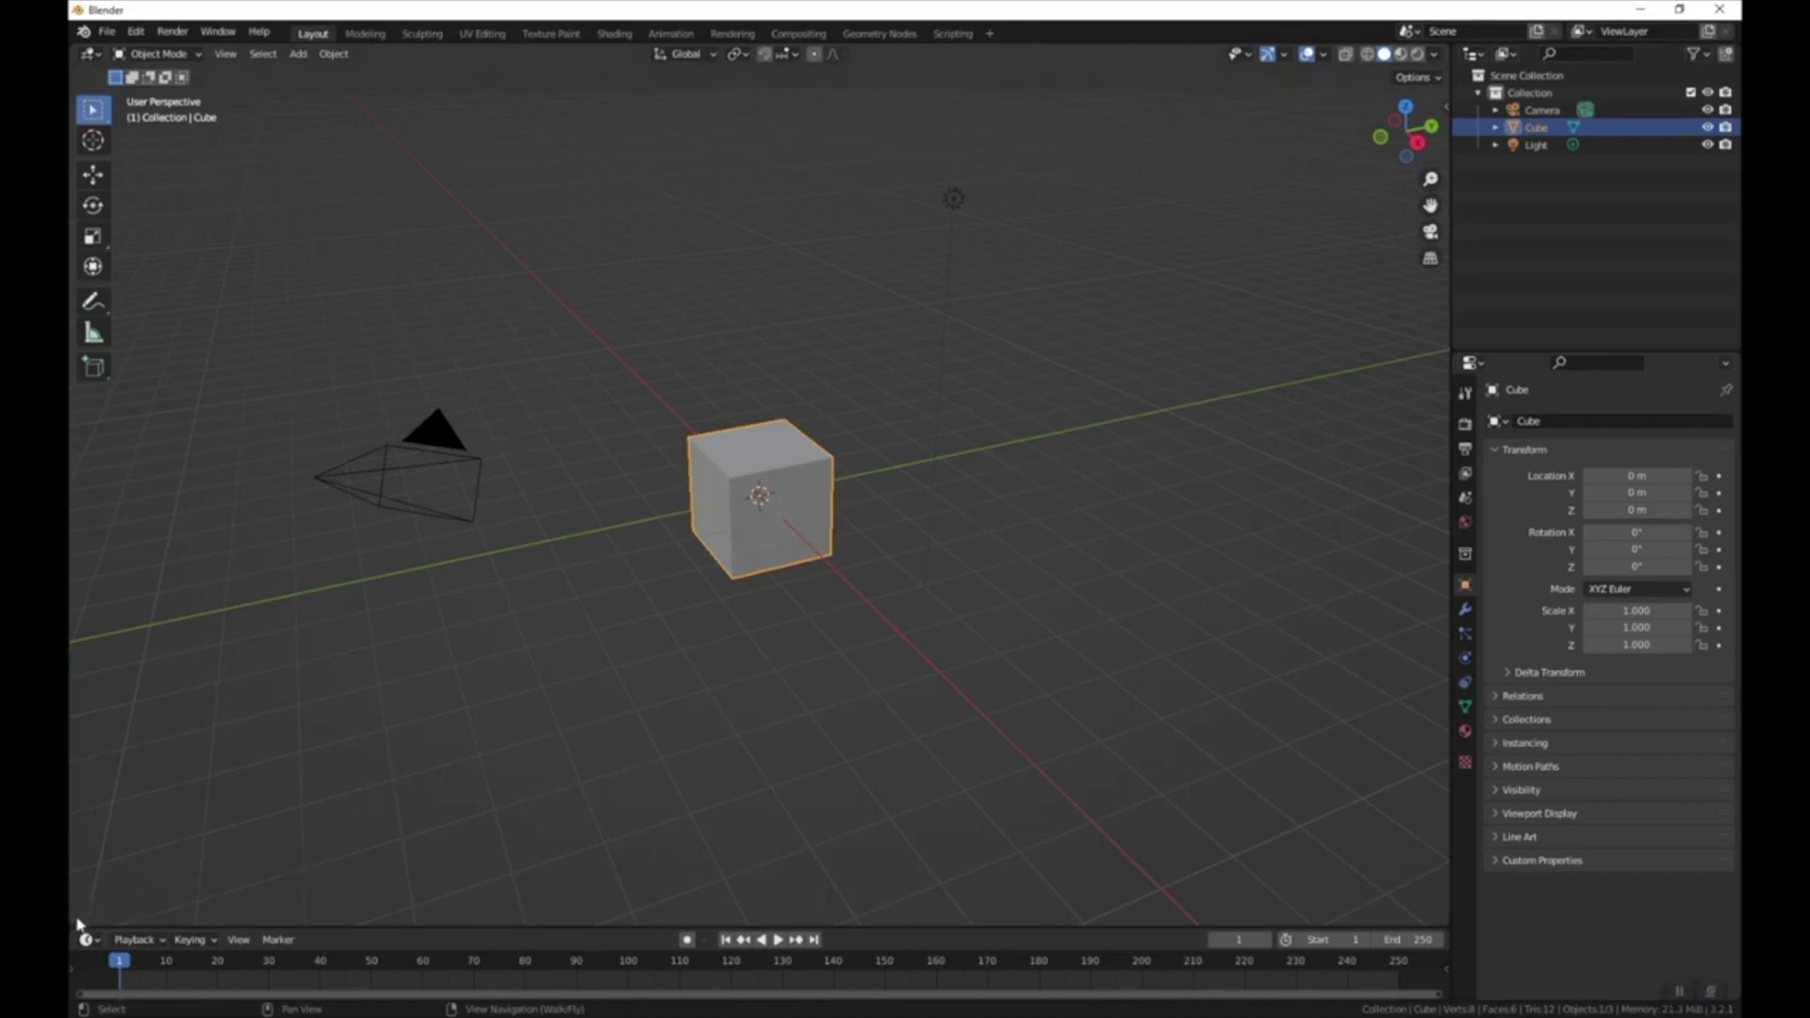
- Split the 3D viewport horizontally and turn the lower area into a Shader Editor showing the World nodes
left_click_drag(75, 921, 77, 605)
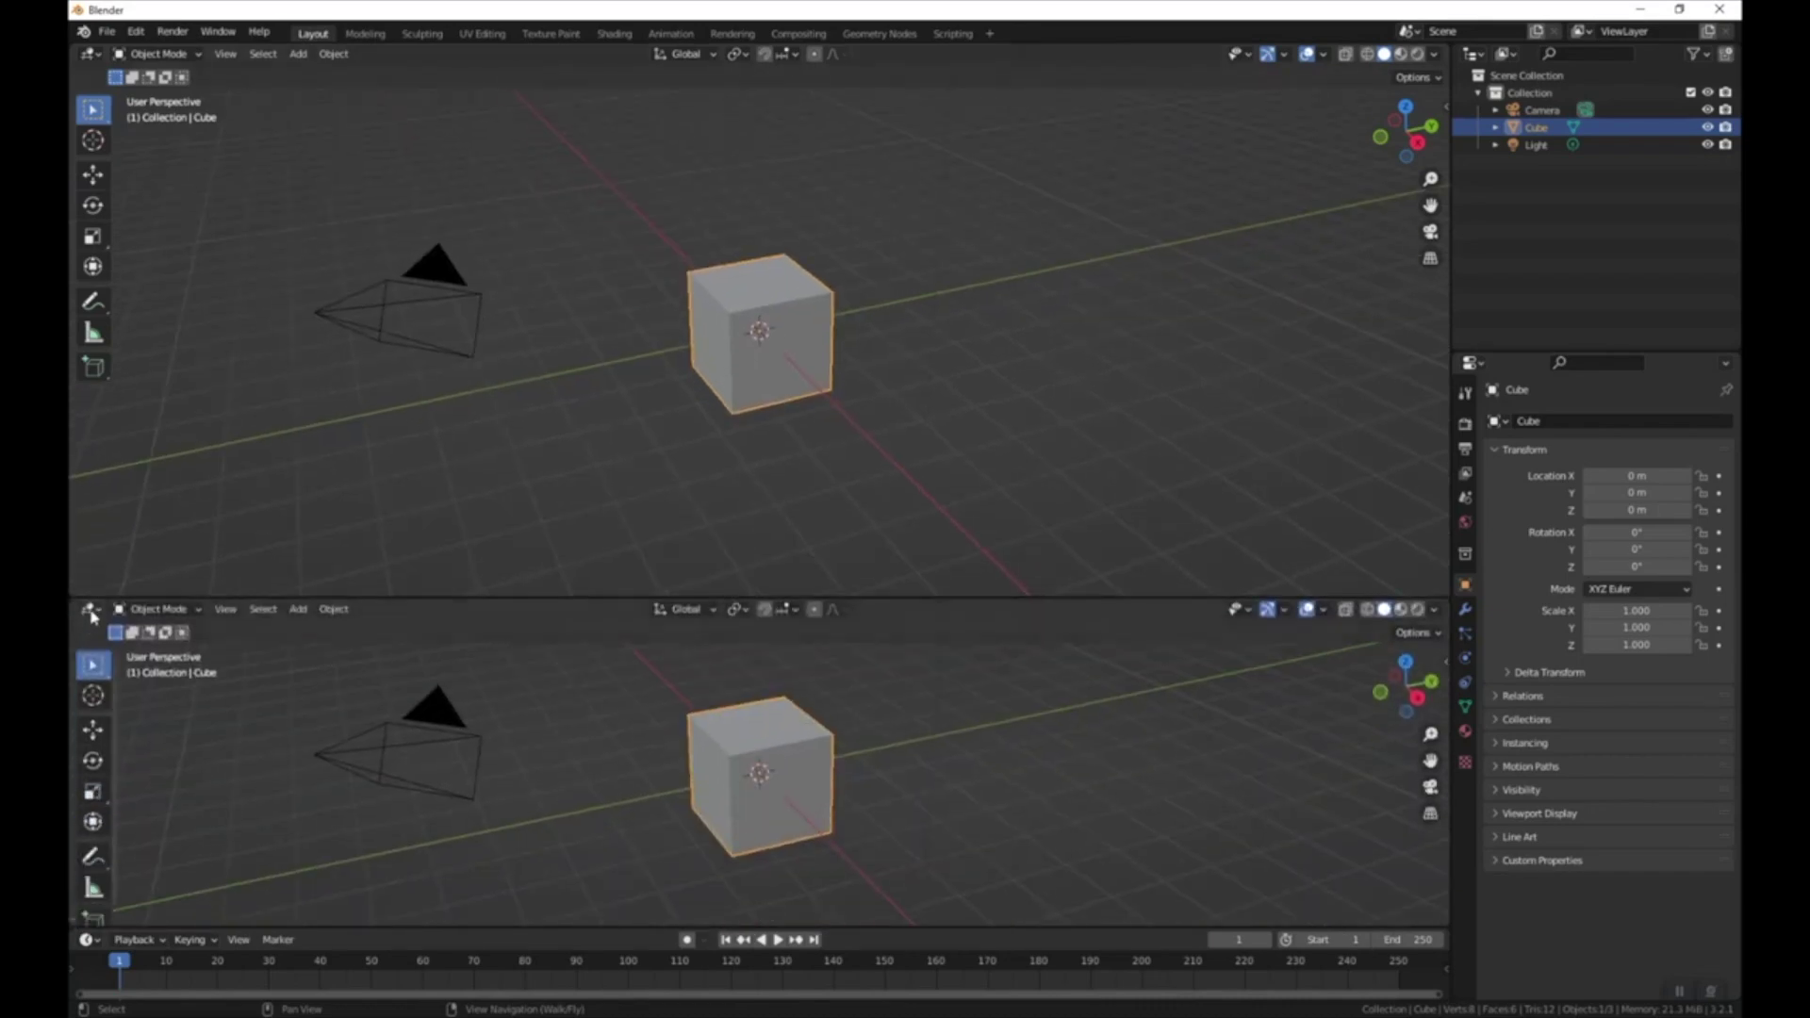
left_click(90, 610)
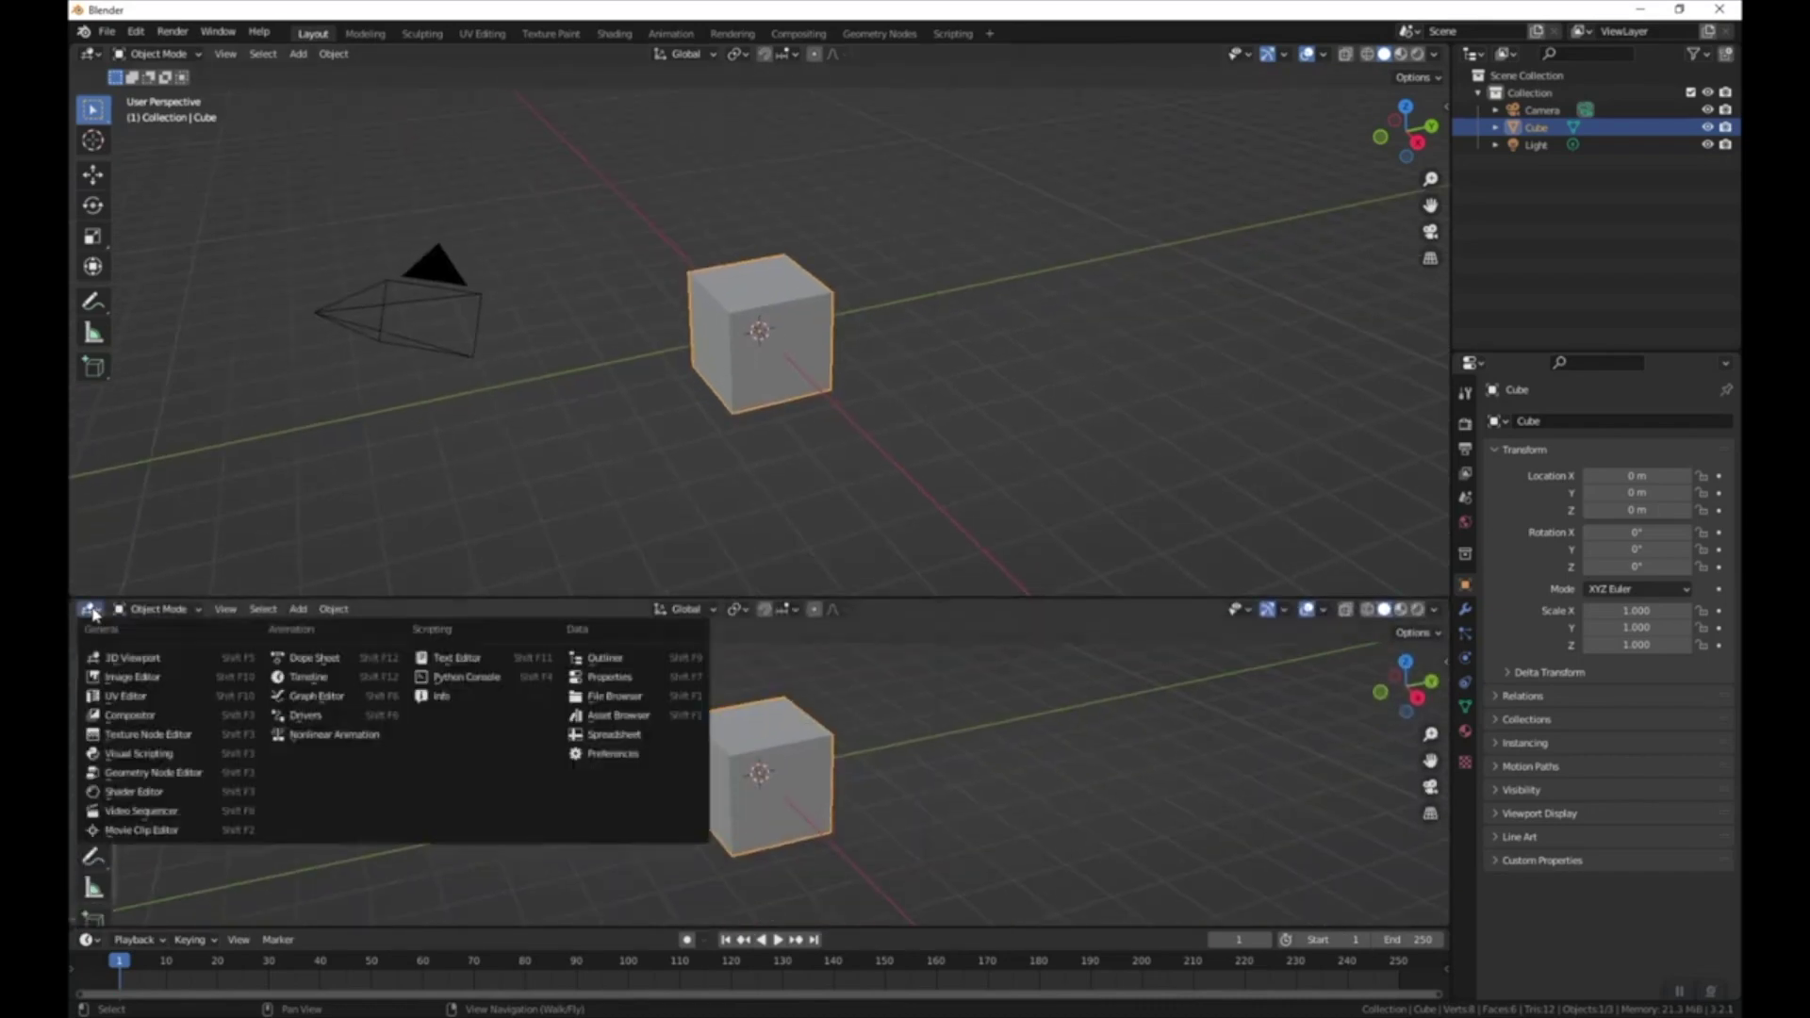
left_click(155, 793)
left_click(143, 610)
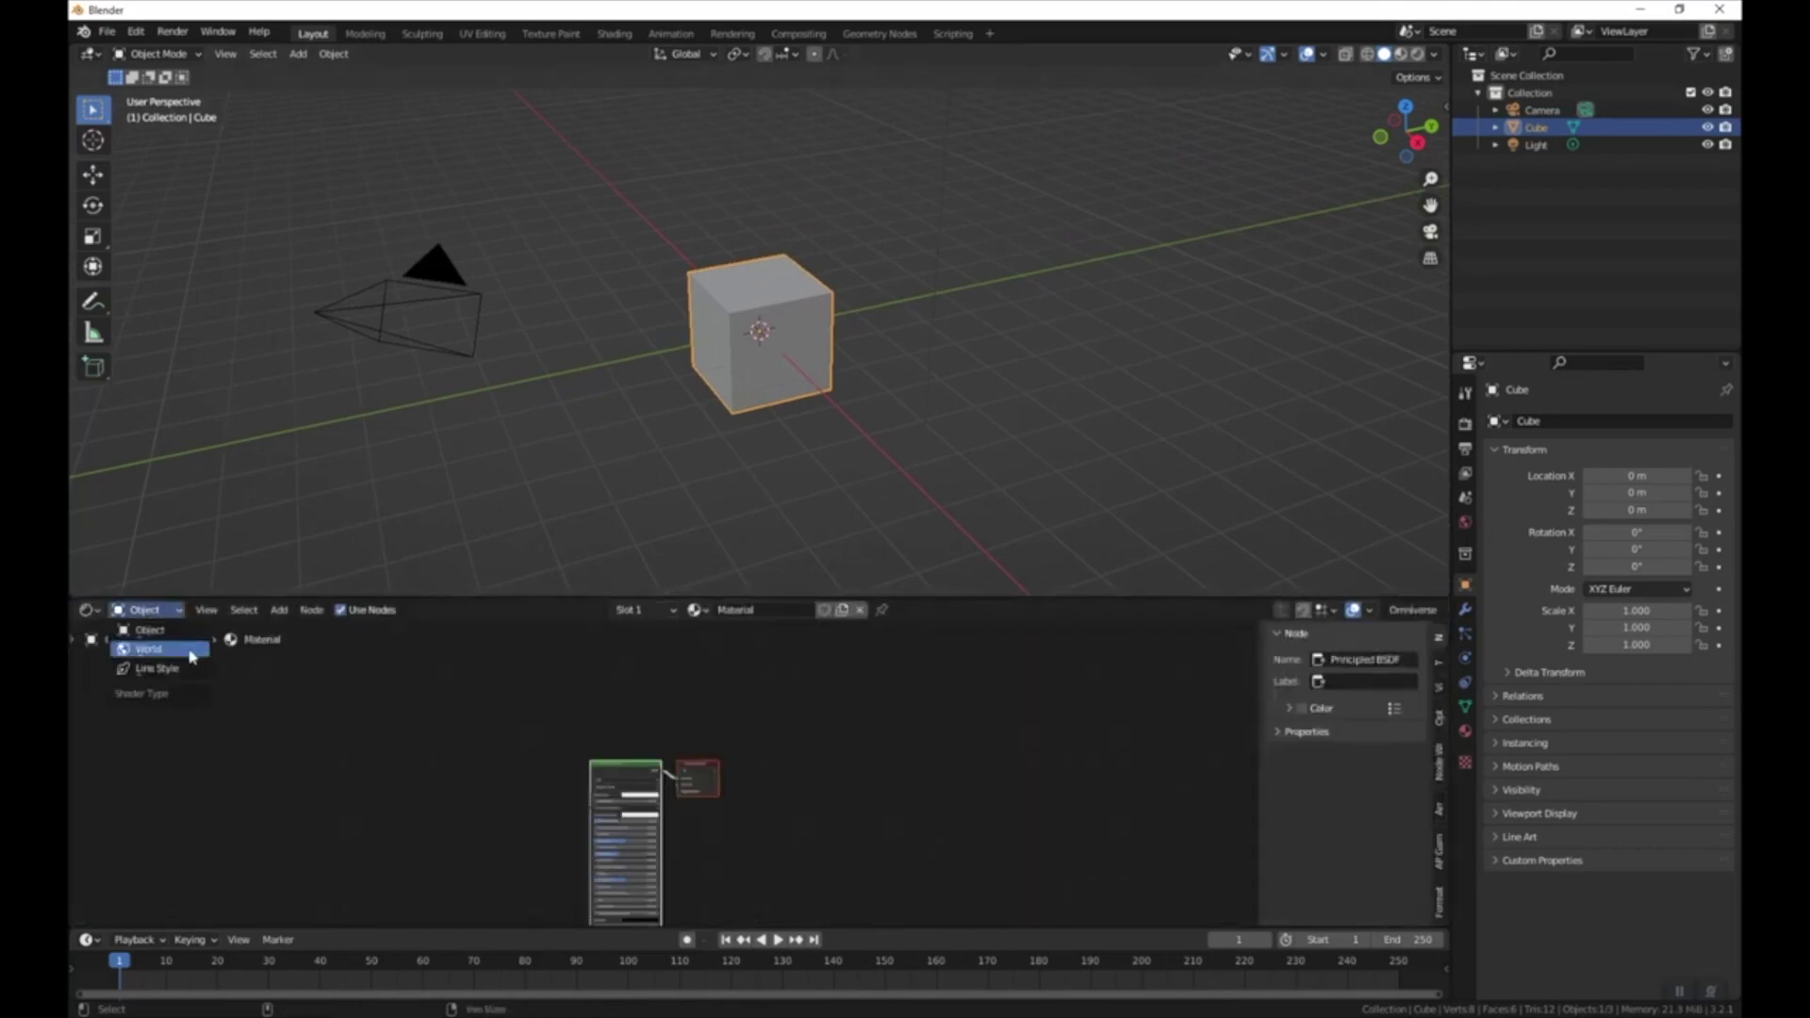
left_click(188, 646)
scroll(736, 803, "up", 5)
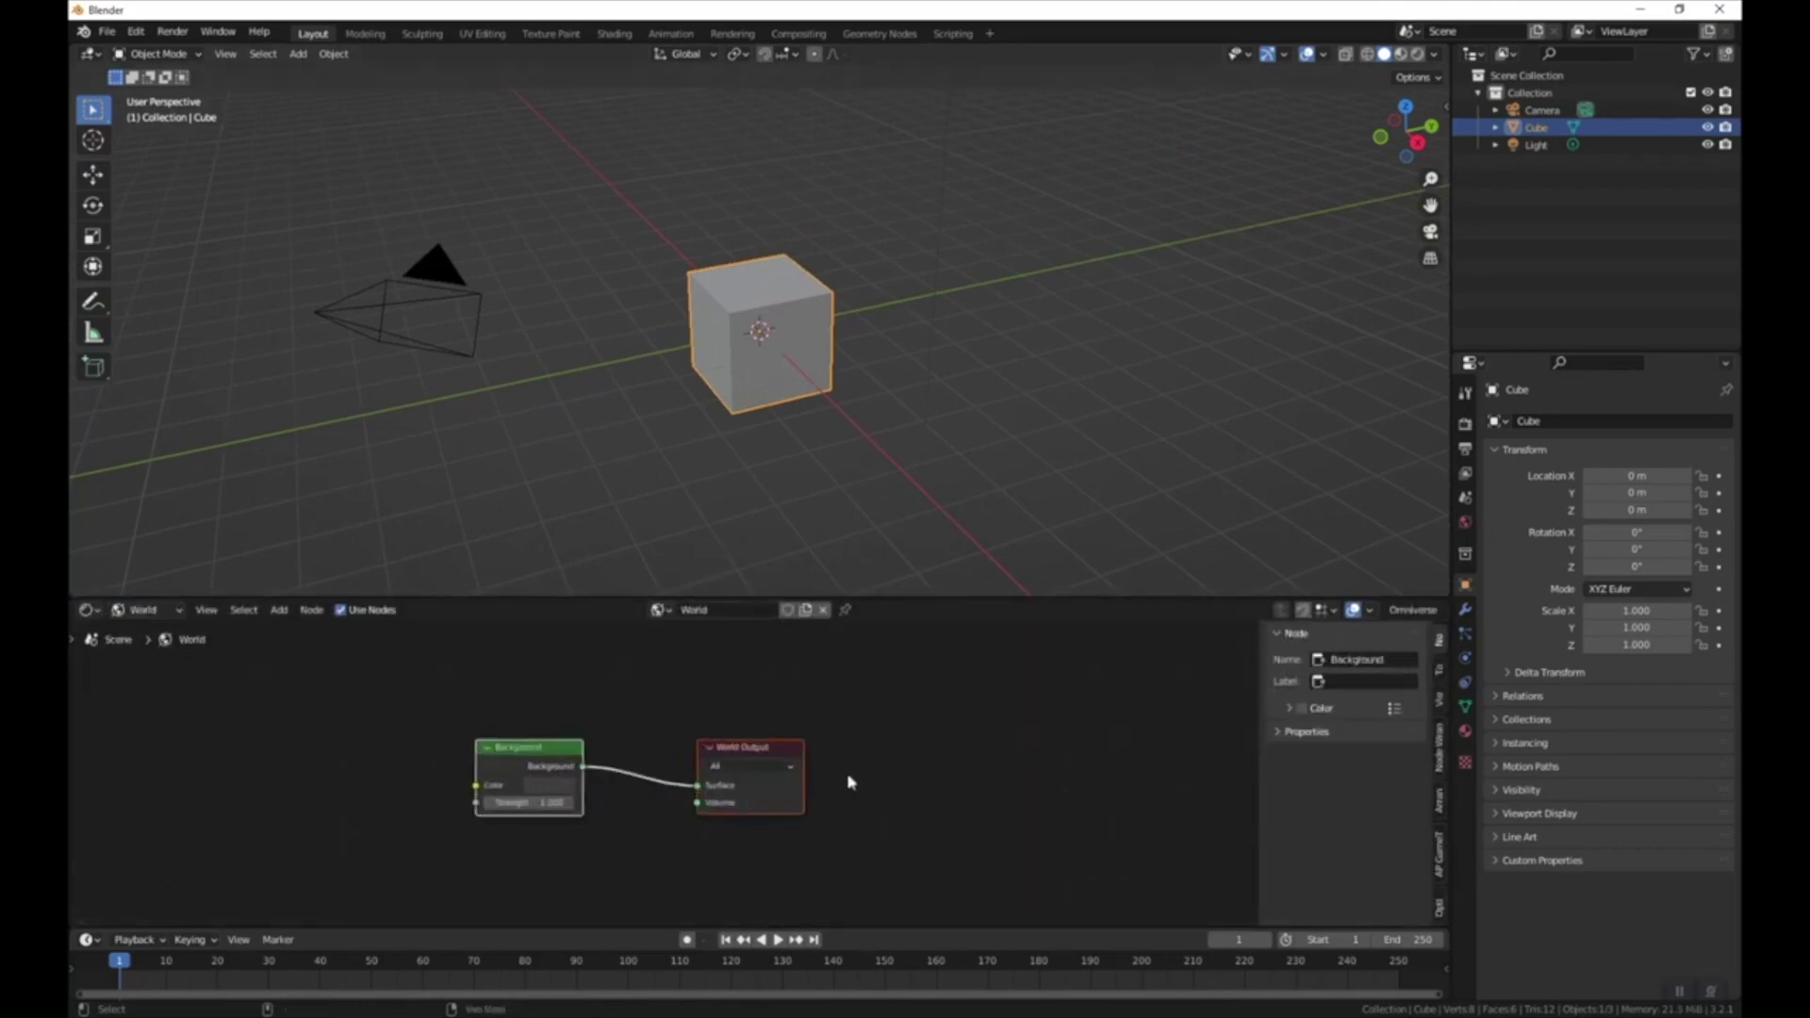
- Bring the 20220726_105922.exr image from the file explorer into the World node tree, left of the Background node
middle_click_drag(894, 764, 1066, 716)
key("alt+Tab")
left_click_drag(862, 243, 289, 710)
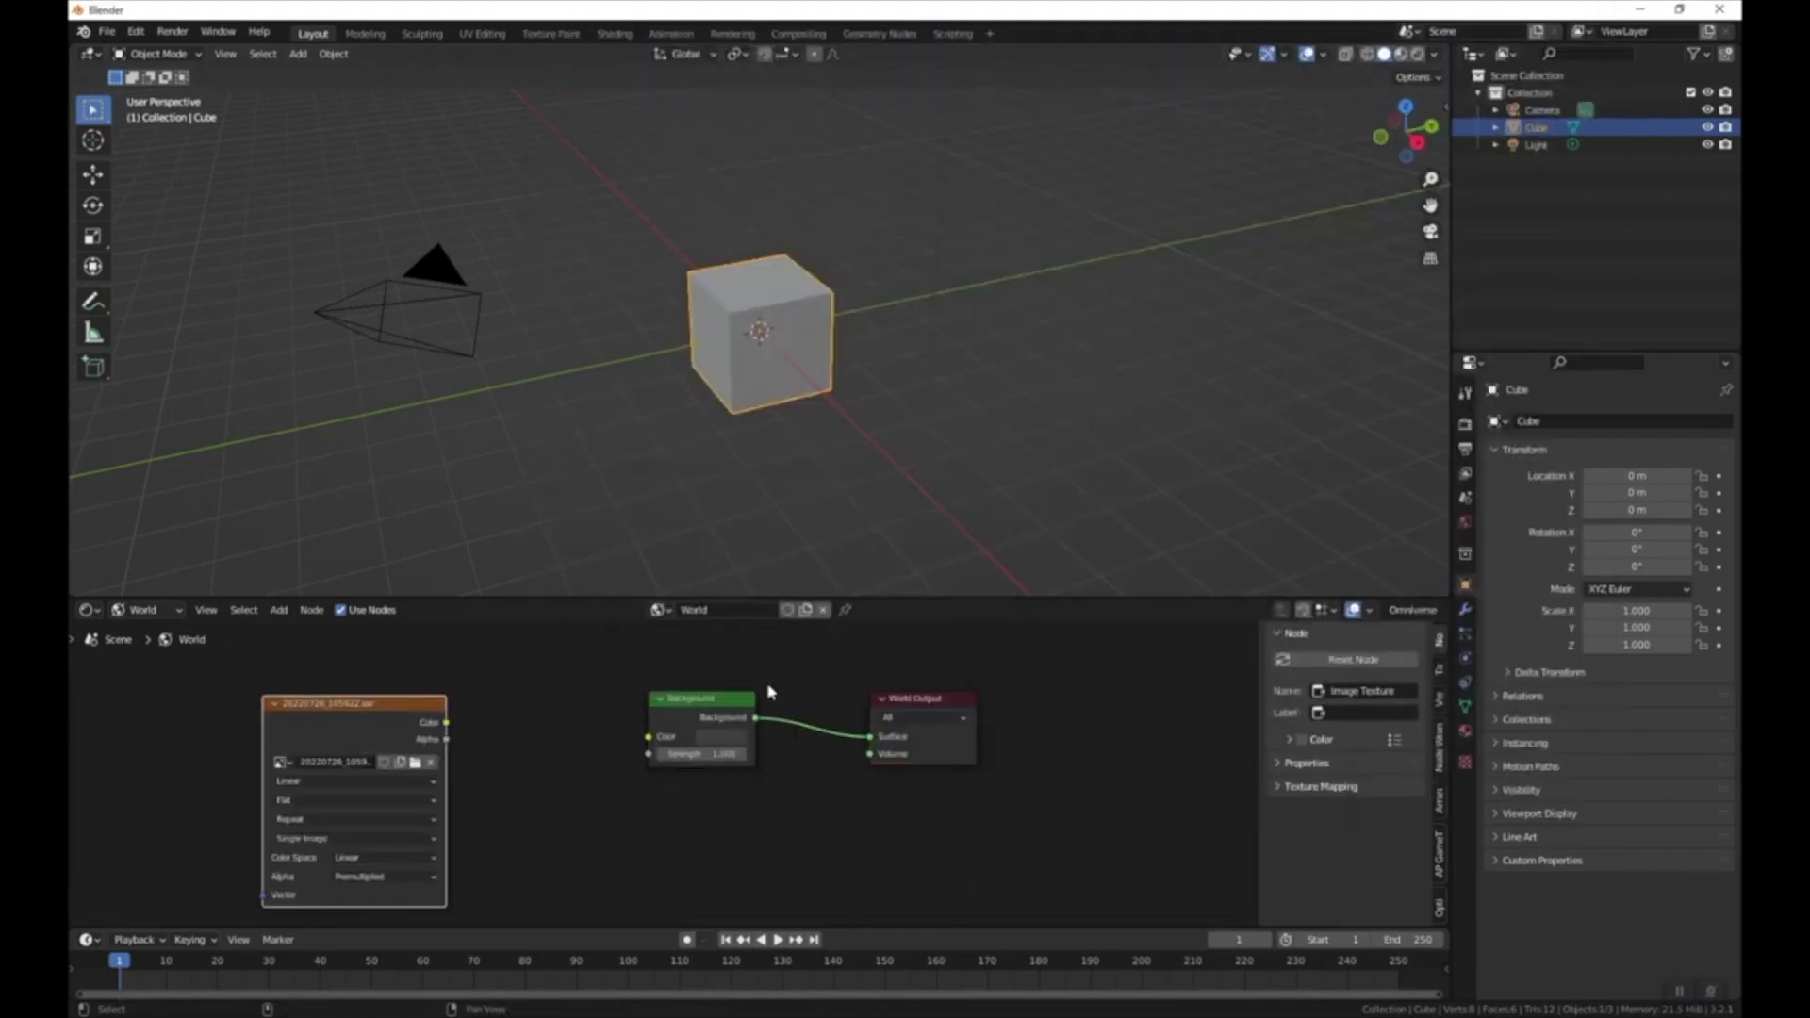
left_click_drag(396, 750, 392, 703)
- Add an Environment Texture node beside the Background node and connect its Color output to the Background's Color input
left_click(415, 757)
key("shift+a")
left_click(446, 730)
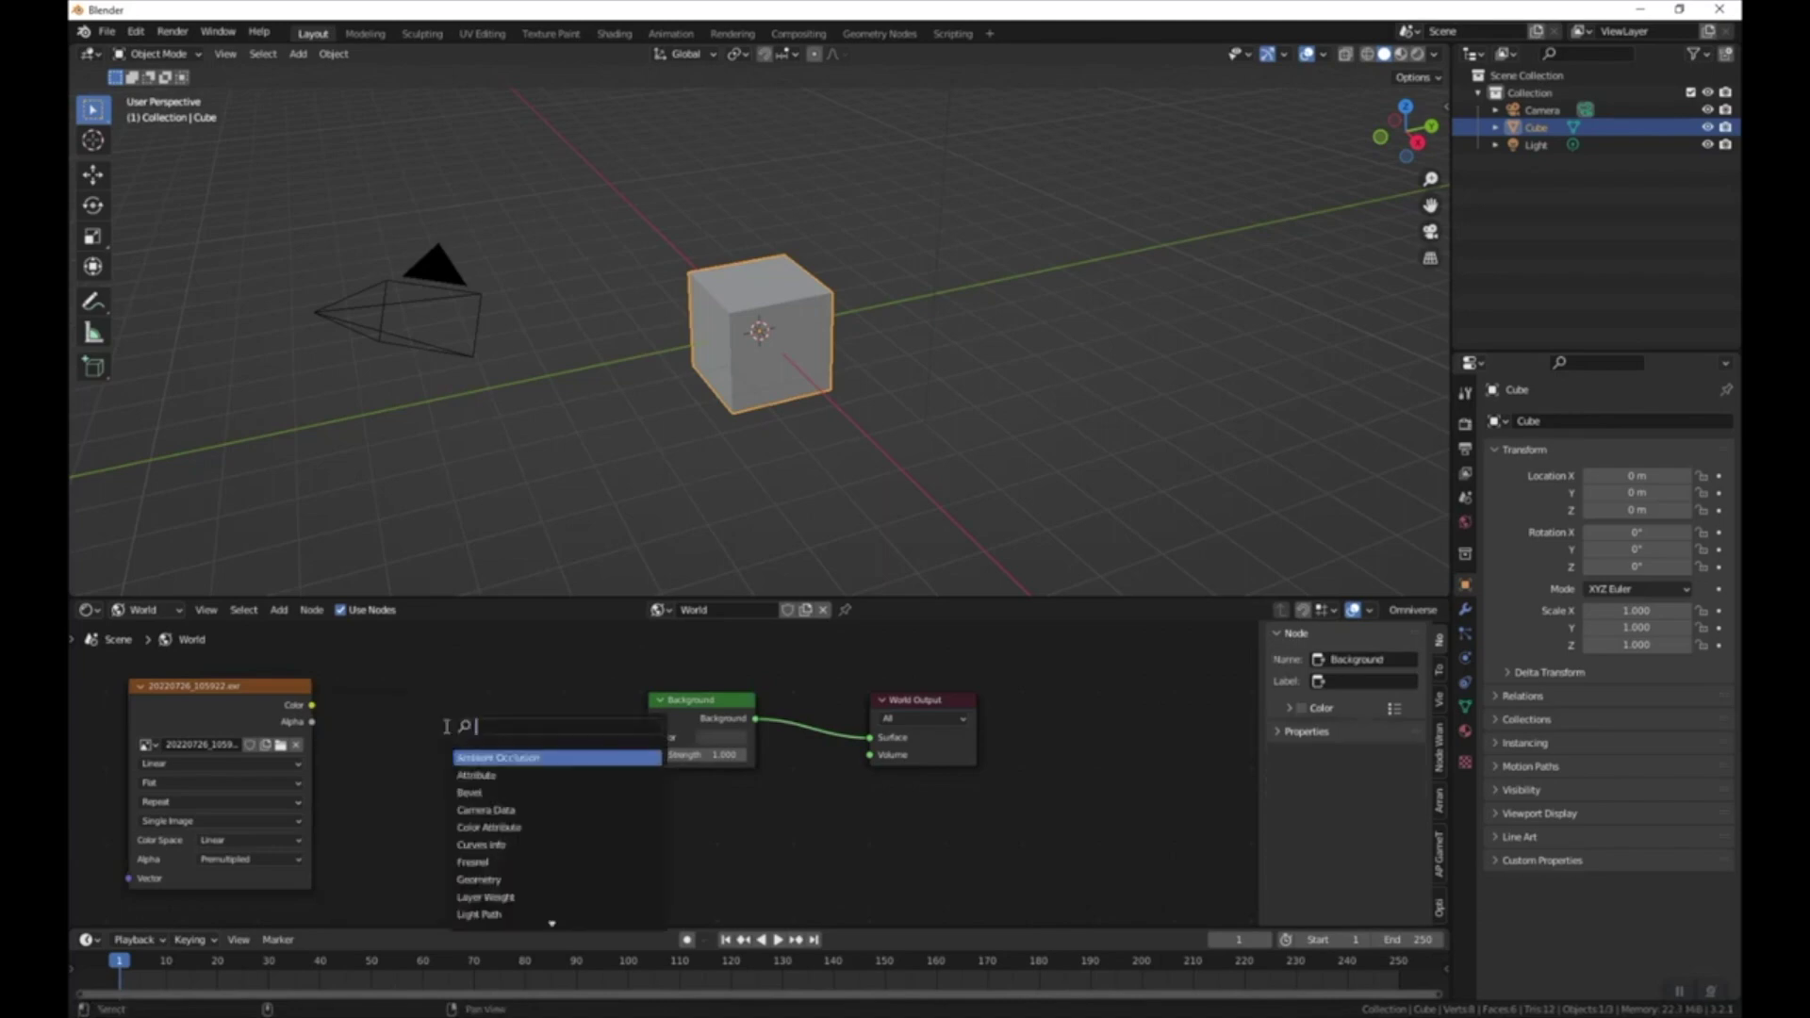
type("env")
key("Return")
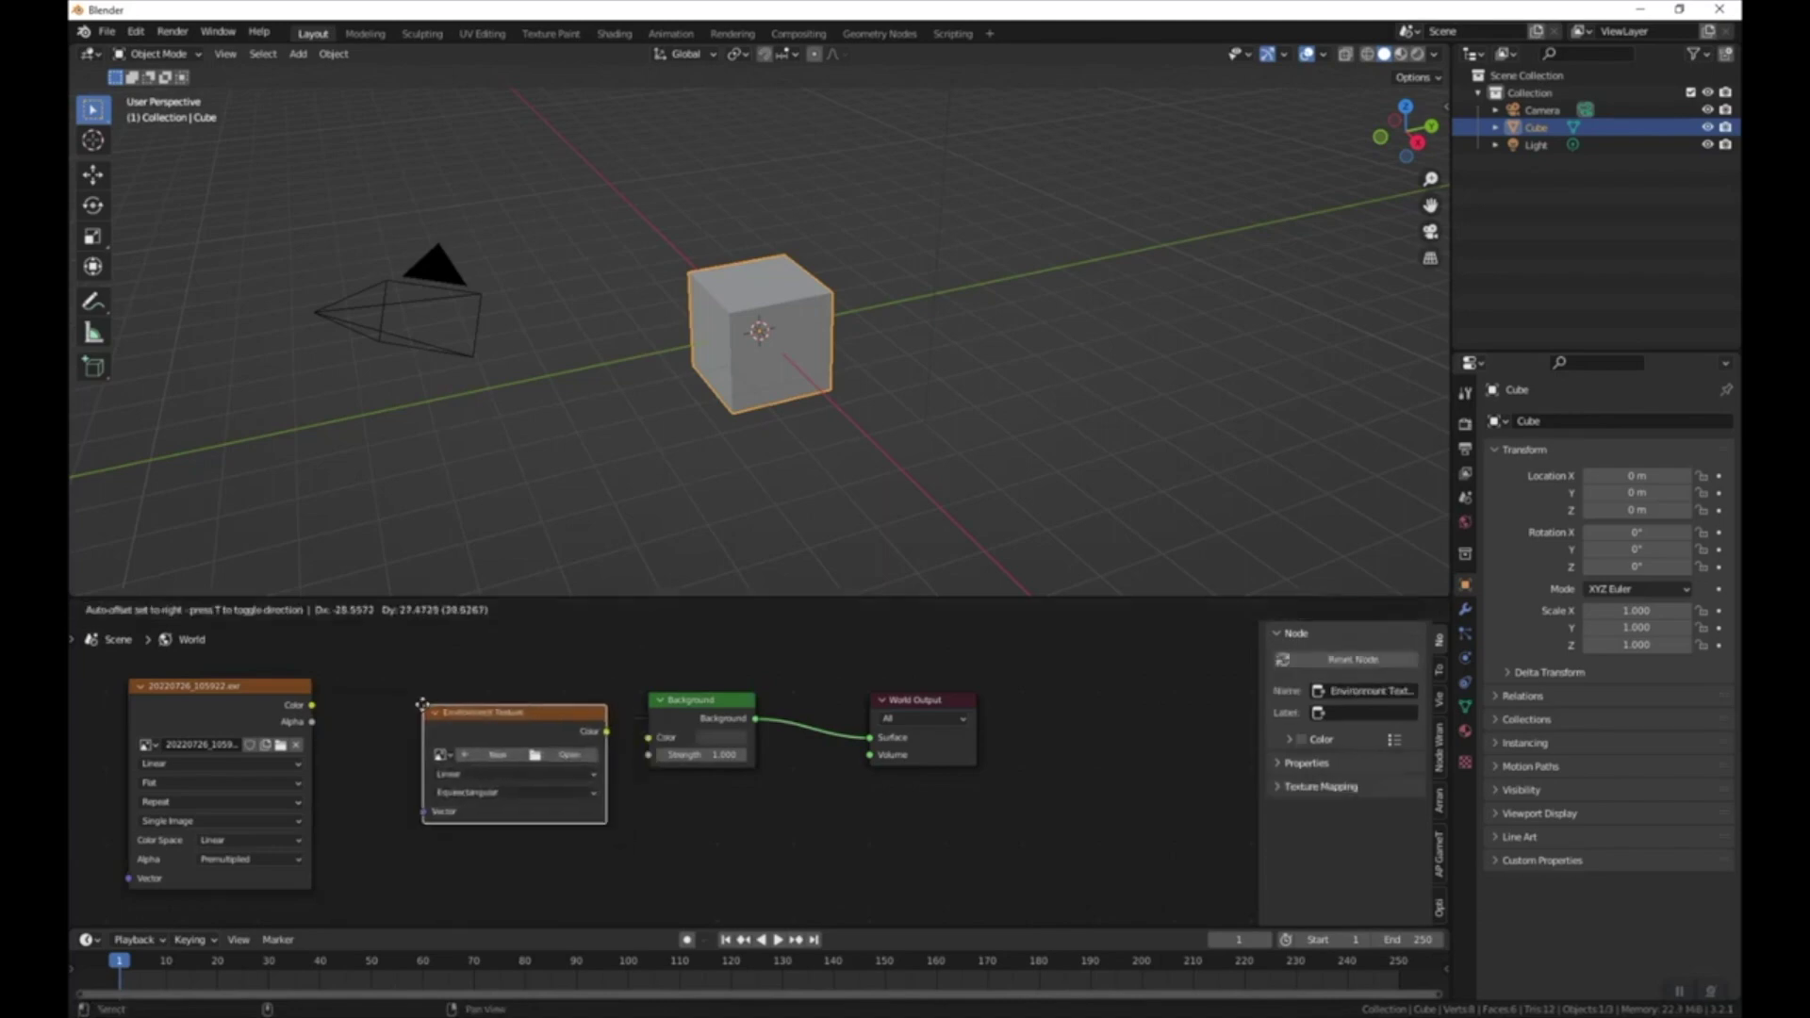
left_click(459, 679)
left_click_drag(595, 716, 649, 738)
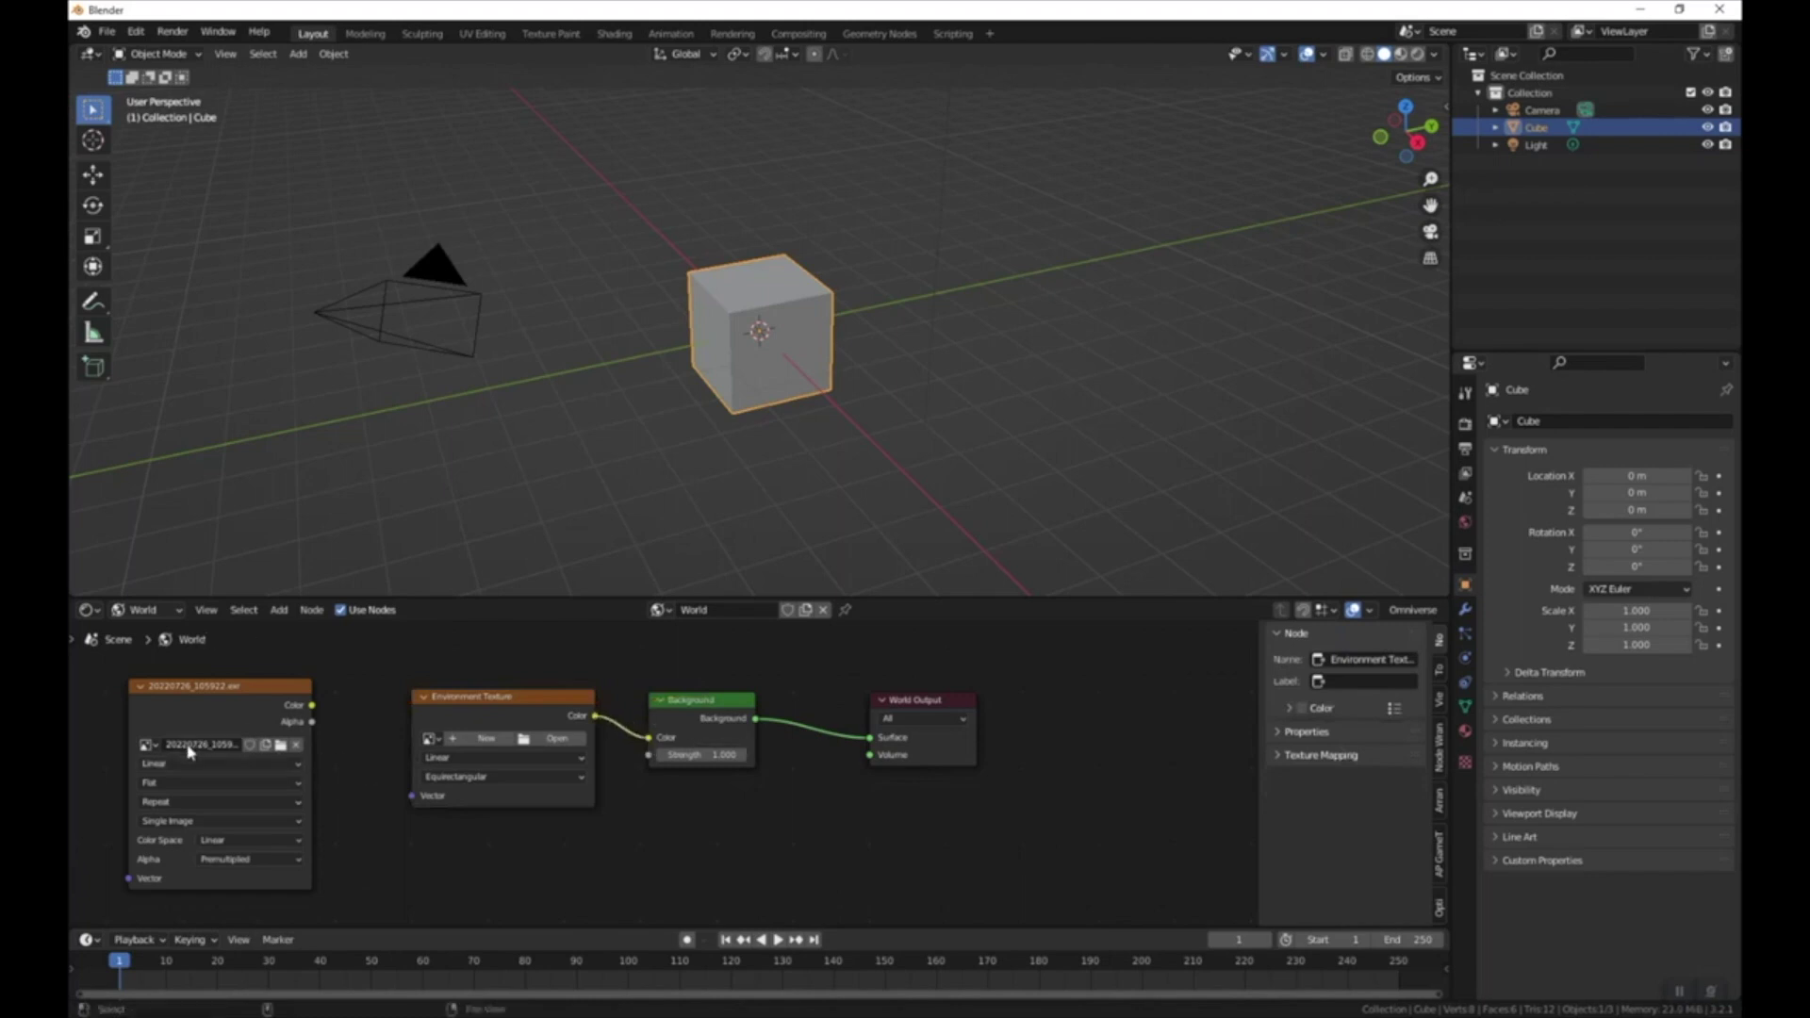
- Assign 20220726_105922.exr to the Environment Texture node and delete the unconnected image texture node
left_click(430, 738)
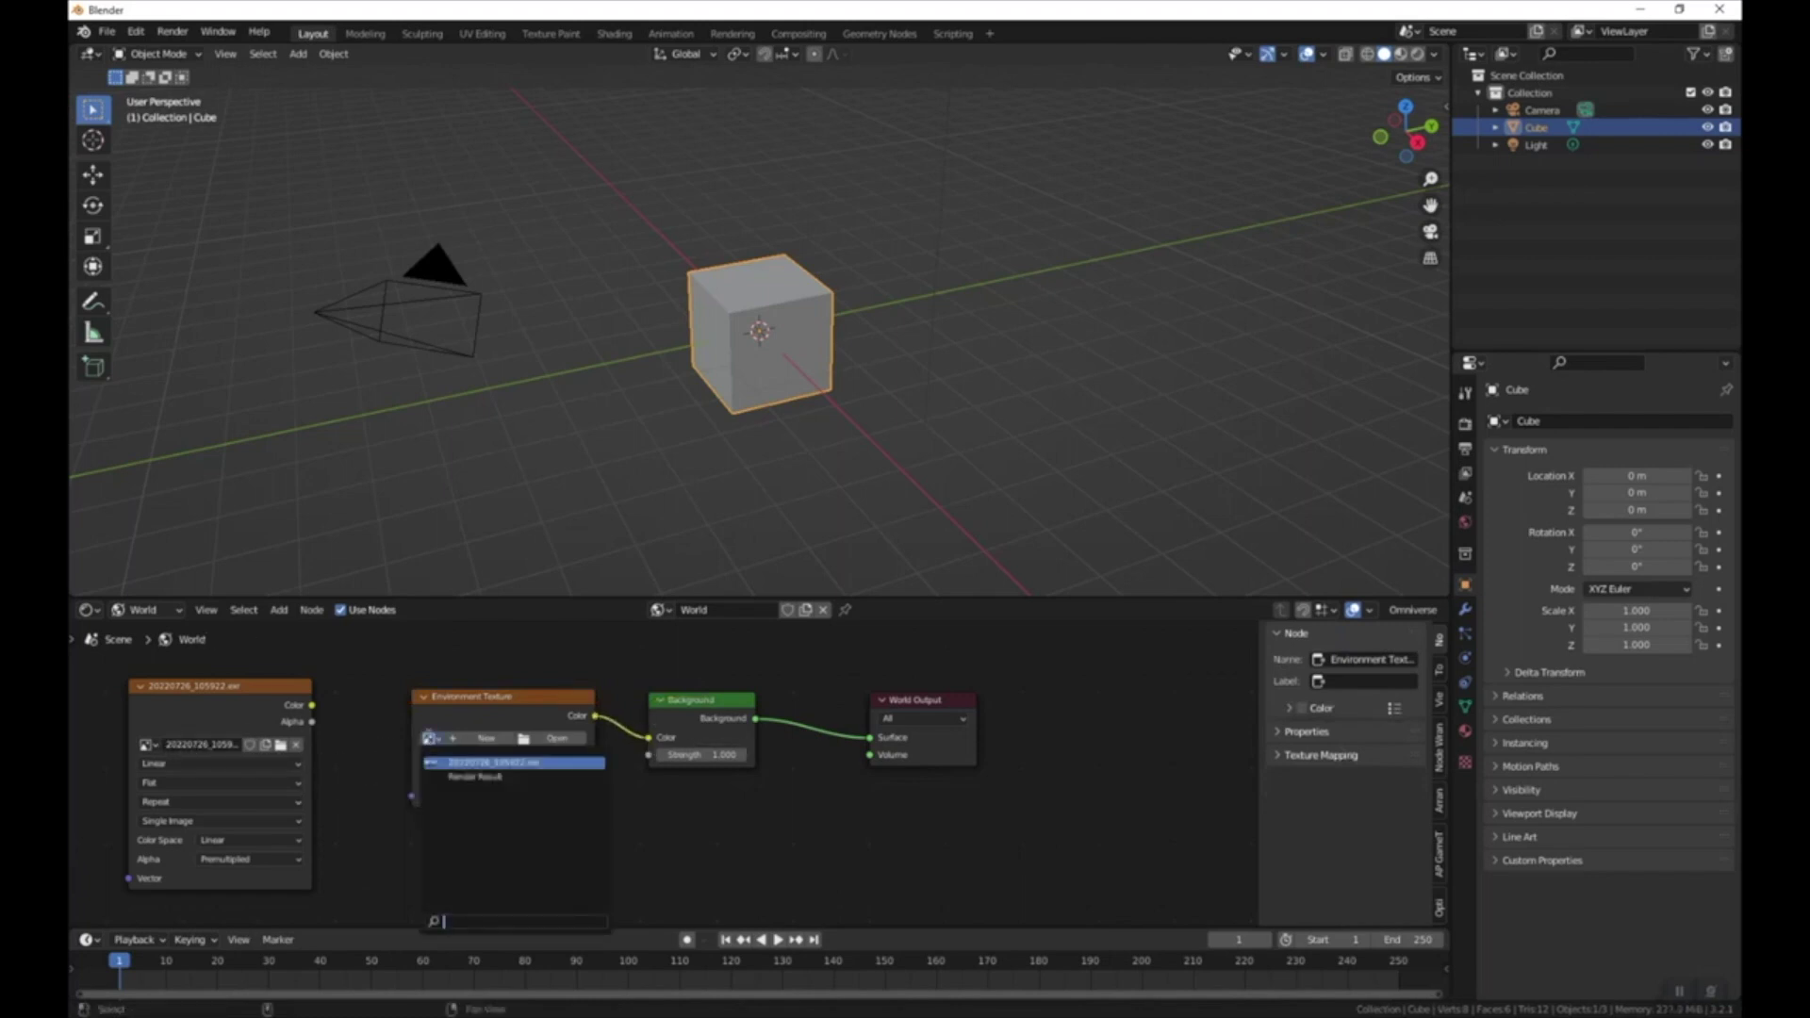
left_click(464, 761)
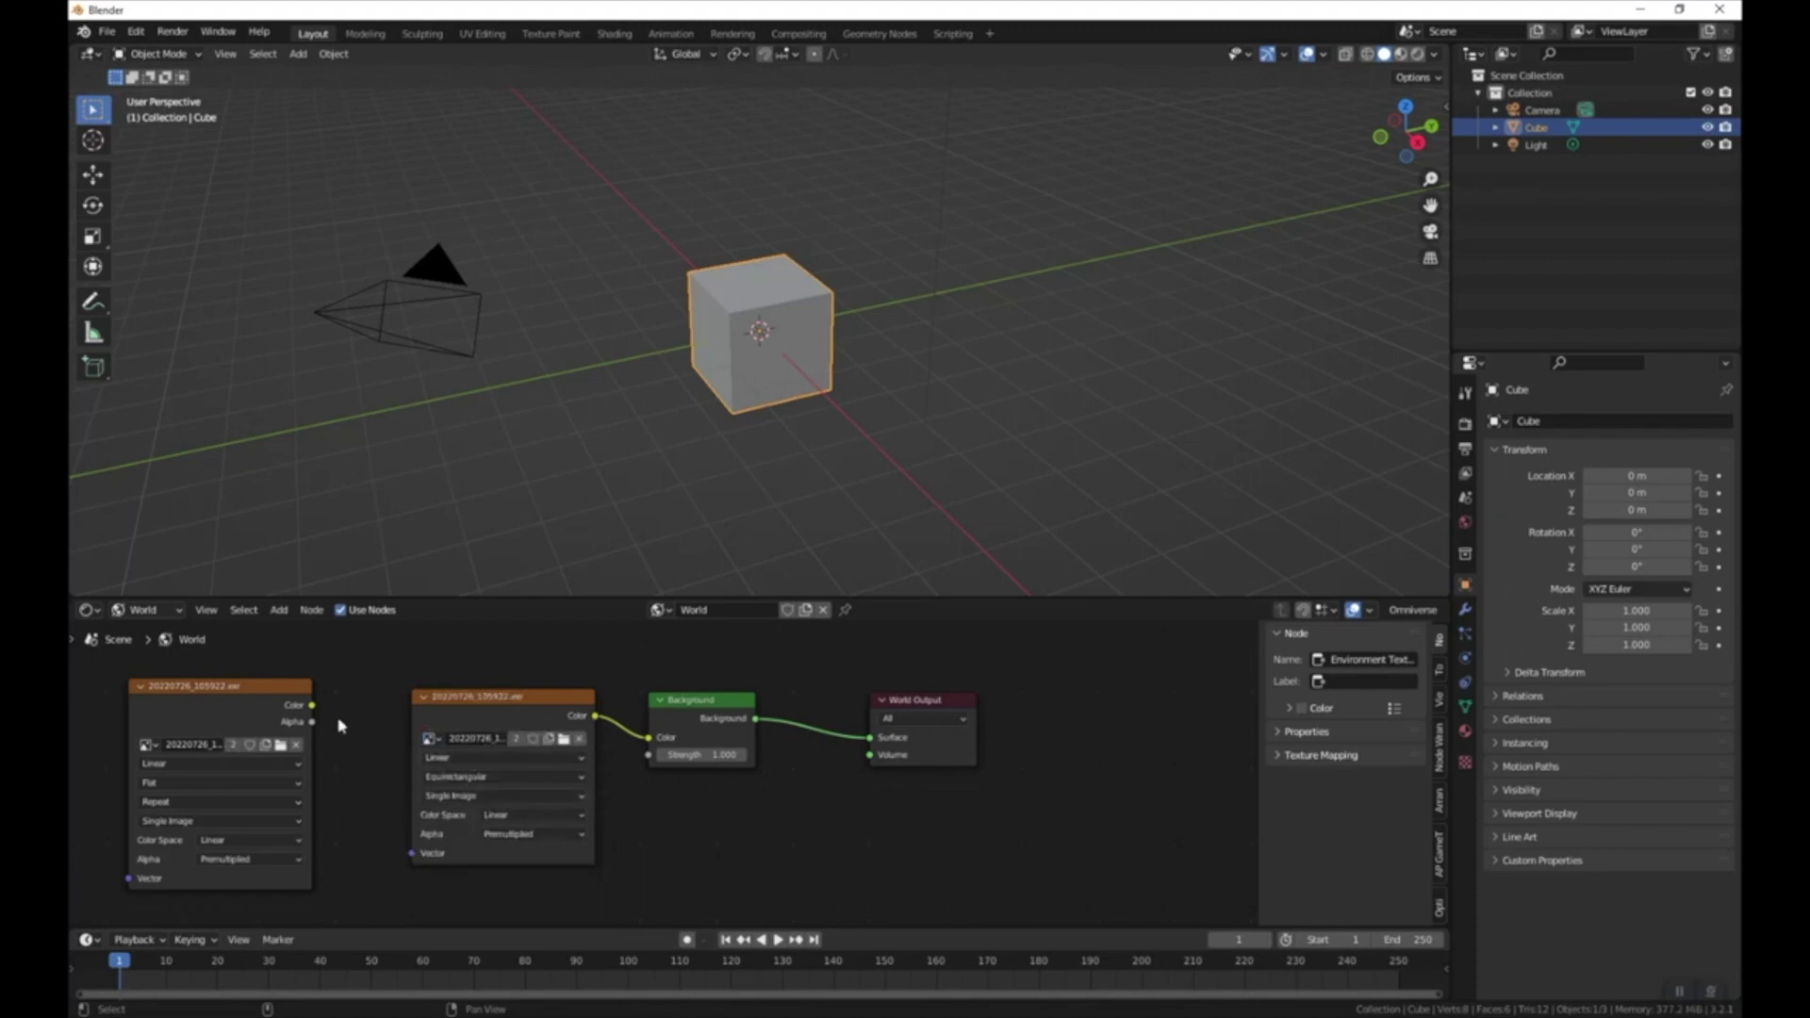
left_click(288, 709)
key("x")
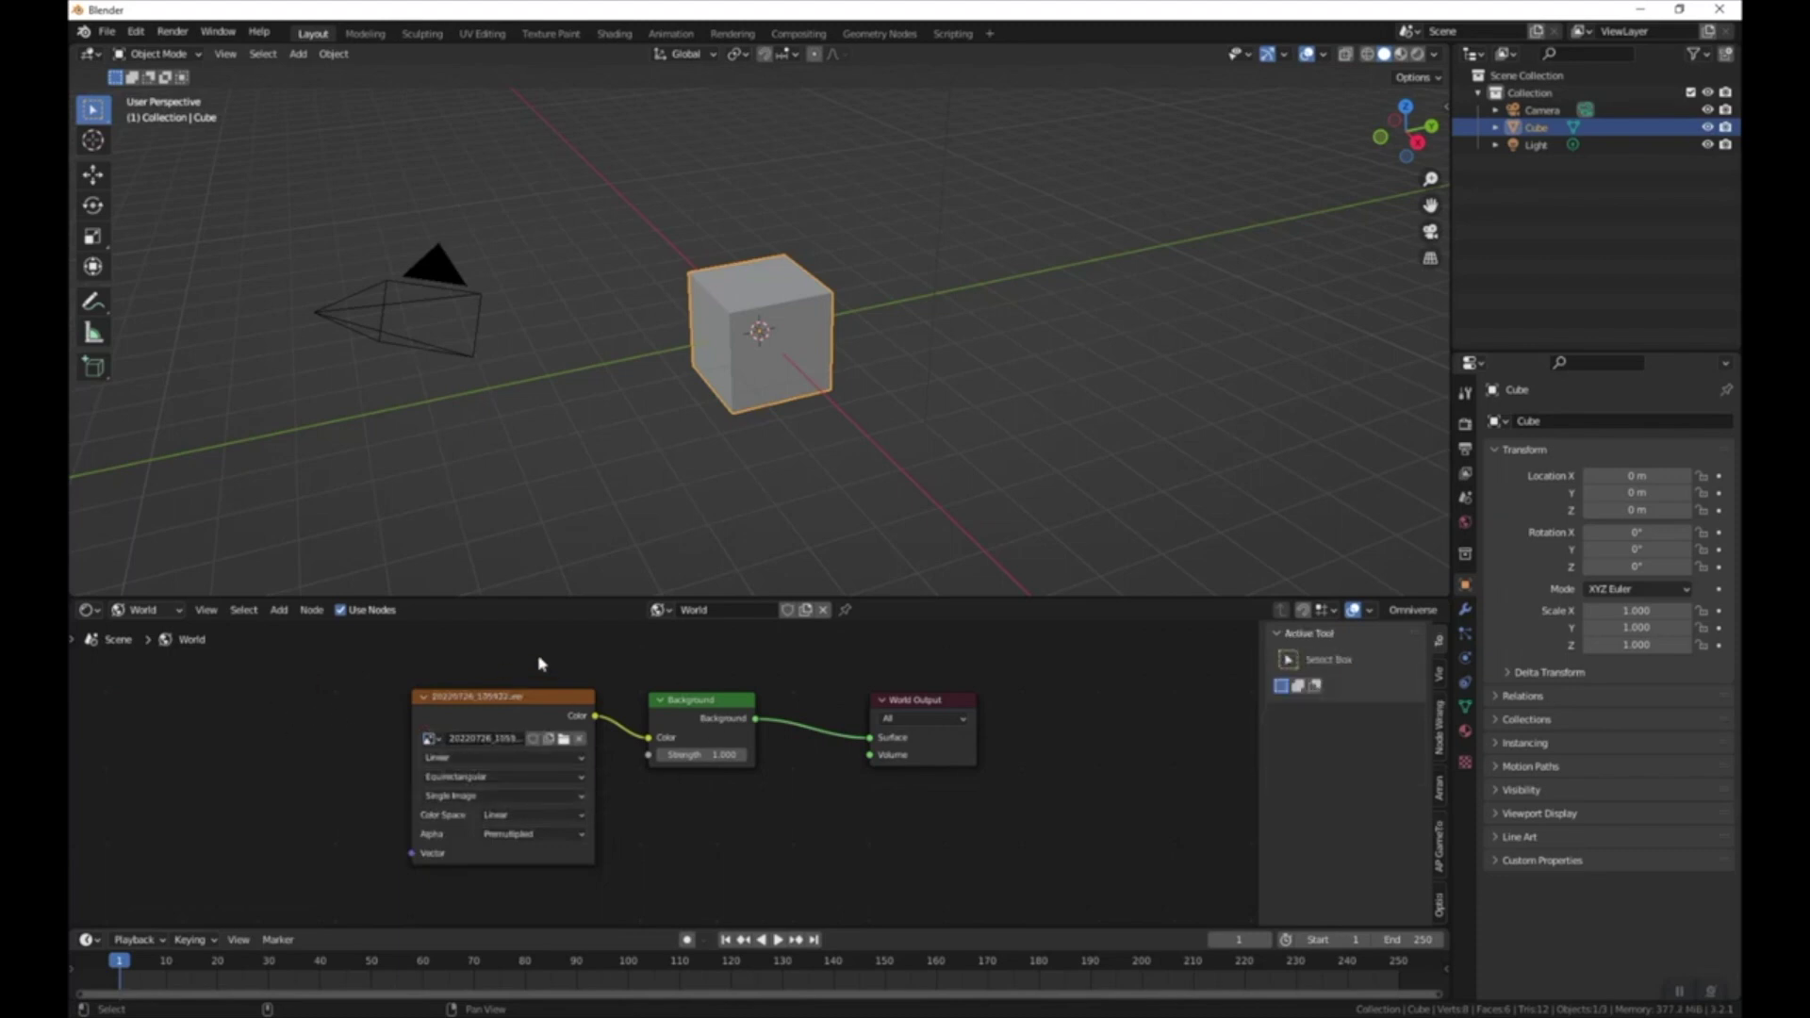
- Add connected Mapping and Texture Coordinate nodes in front of the Environment Texture node
mouse_move(517, 704)
left_mouse_down()
mouse_move(459, 695)
mouse_move(495, 697)
left_mouse_up()
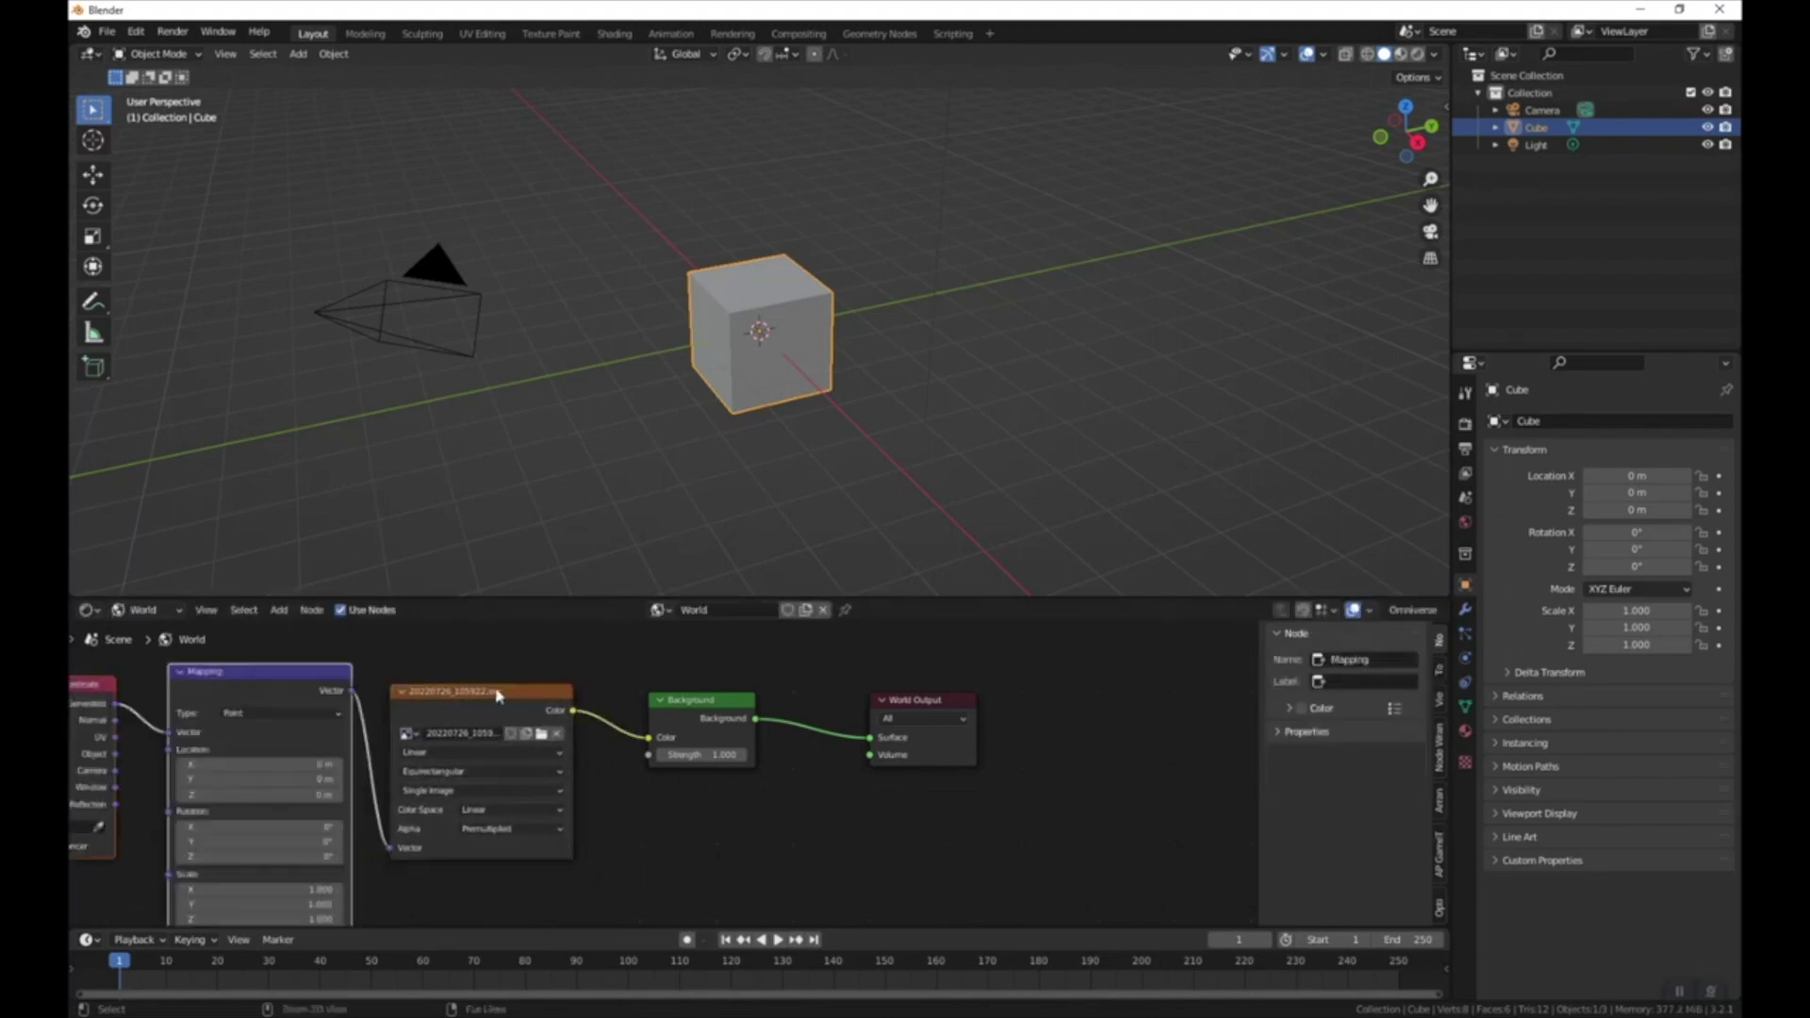
key("ctrl+t")
middle_click_drag(472, 679, 681, 671)
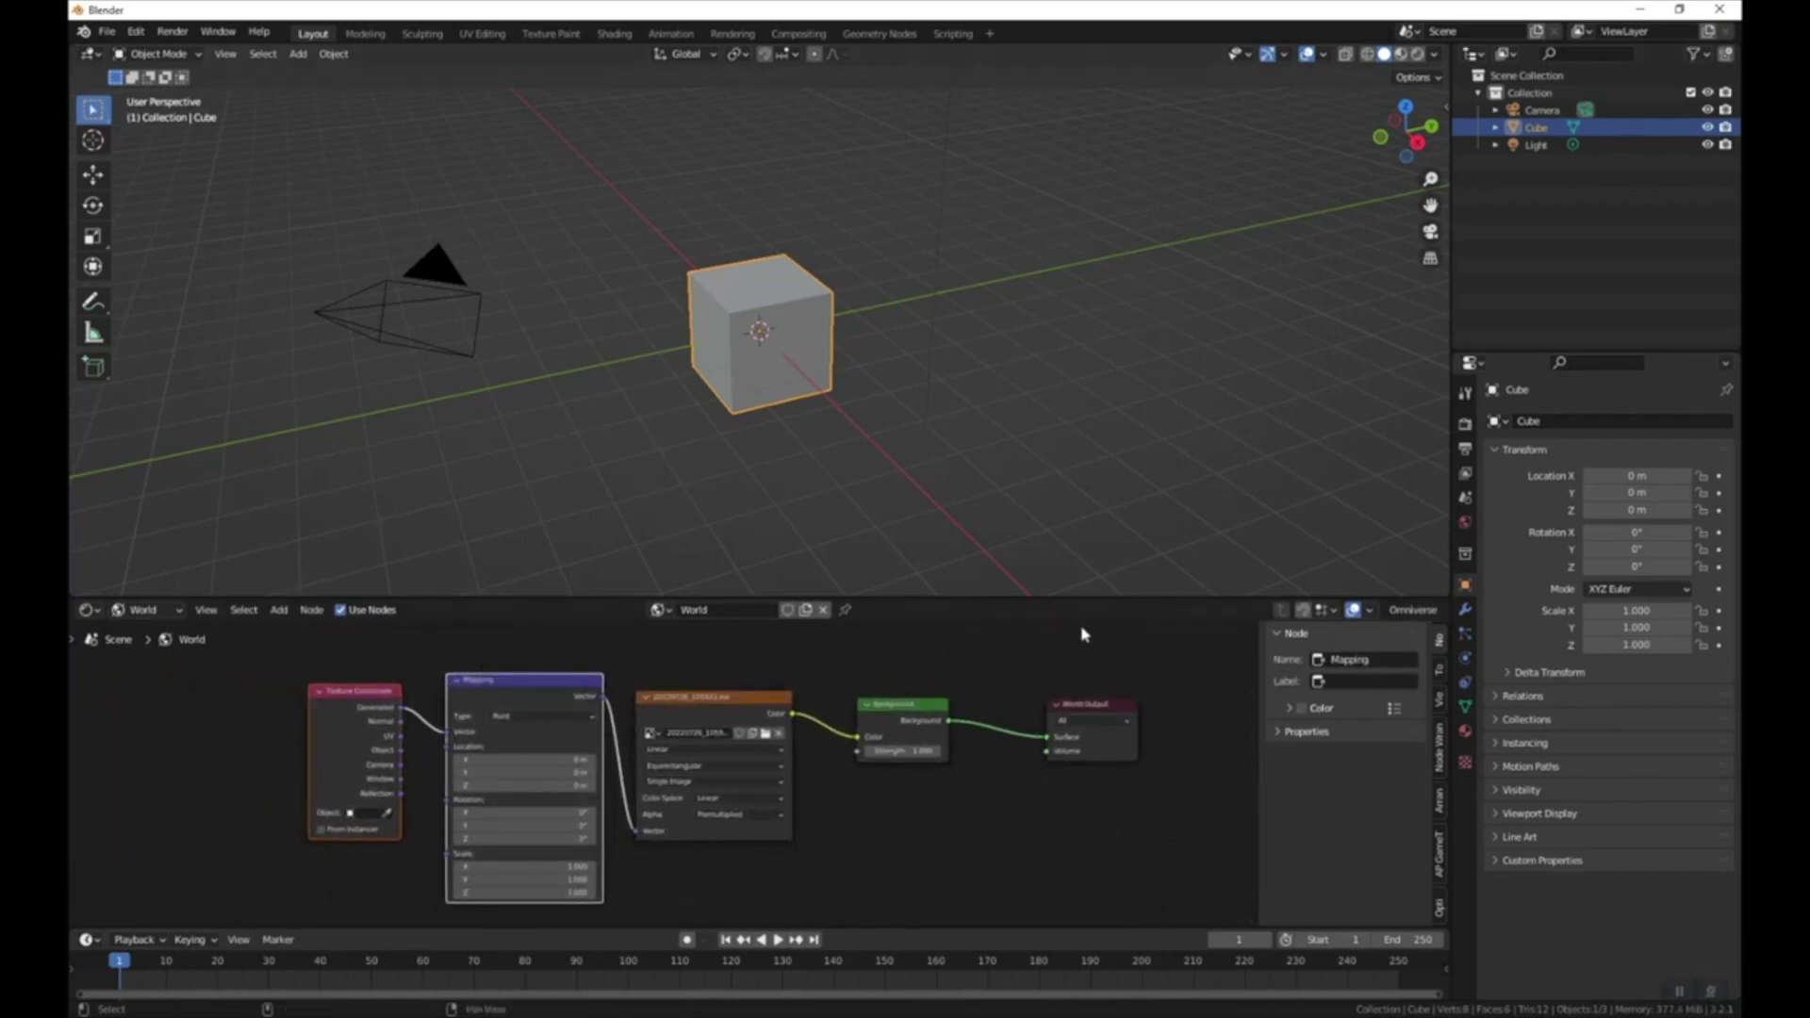
- In the render properties, choose Cycles as the render engine and GPU Compute as the device
left_click(1465, 425)
left_click(1629, 423)
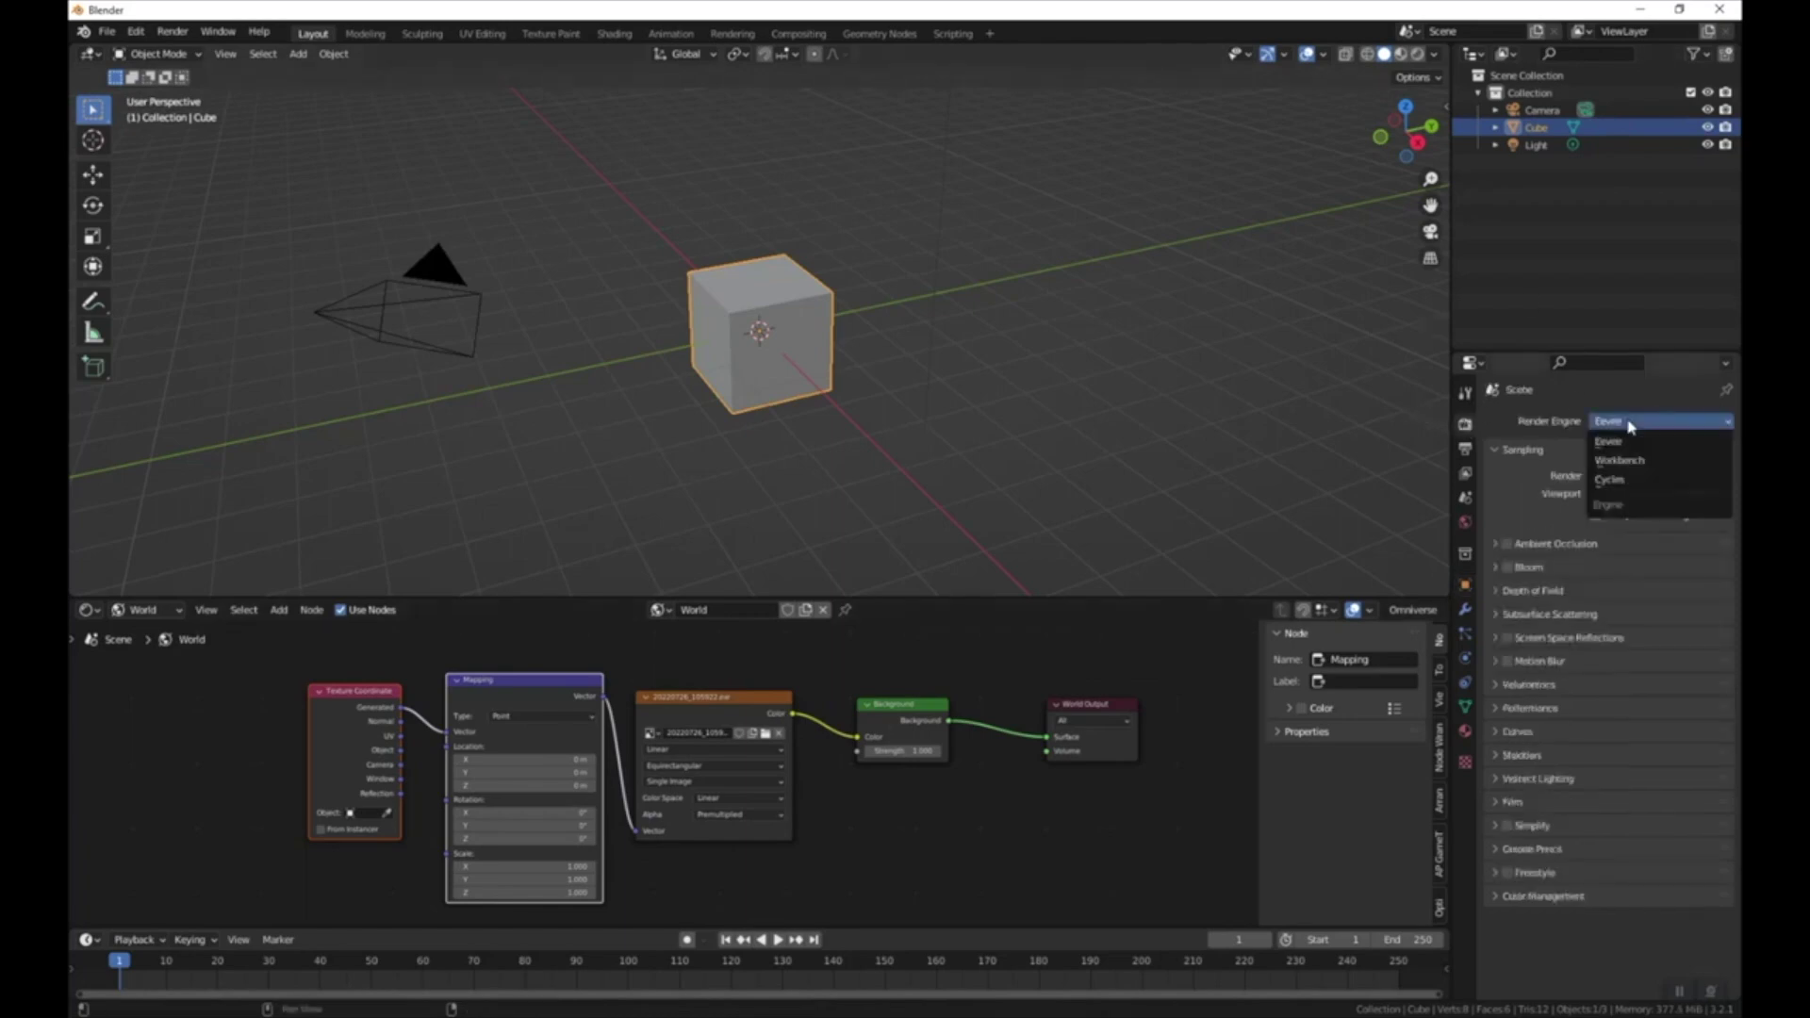
left_click(1610, 479)
left_click(1624, 460)
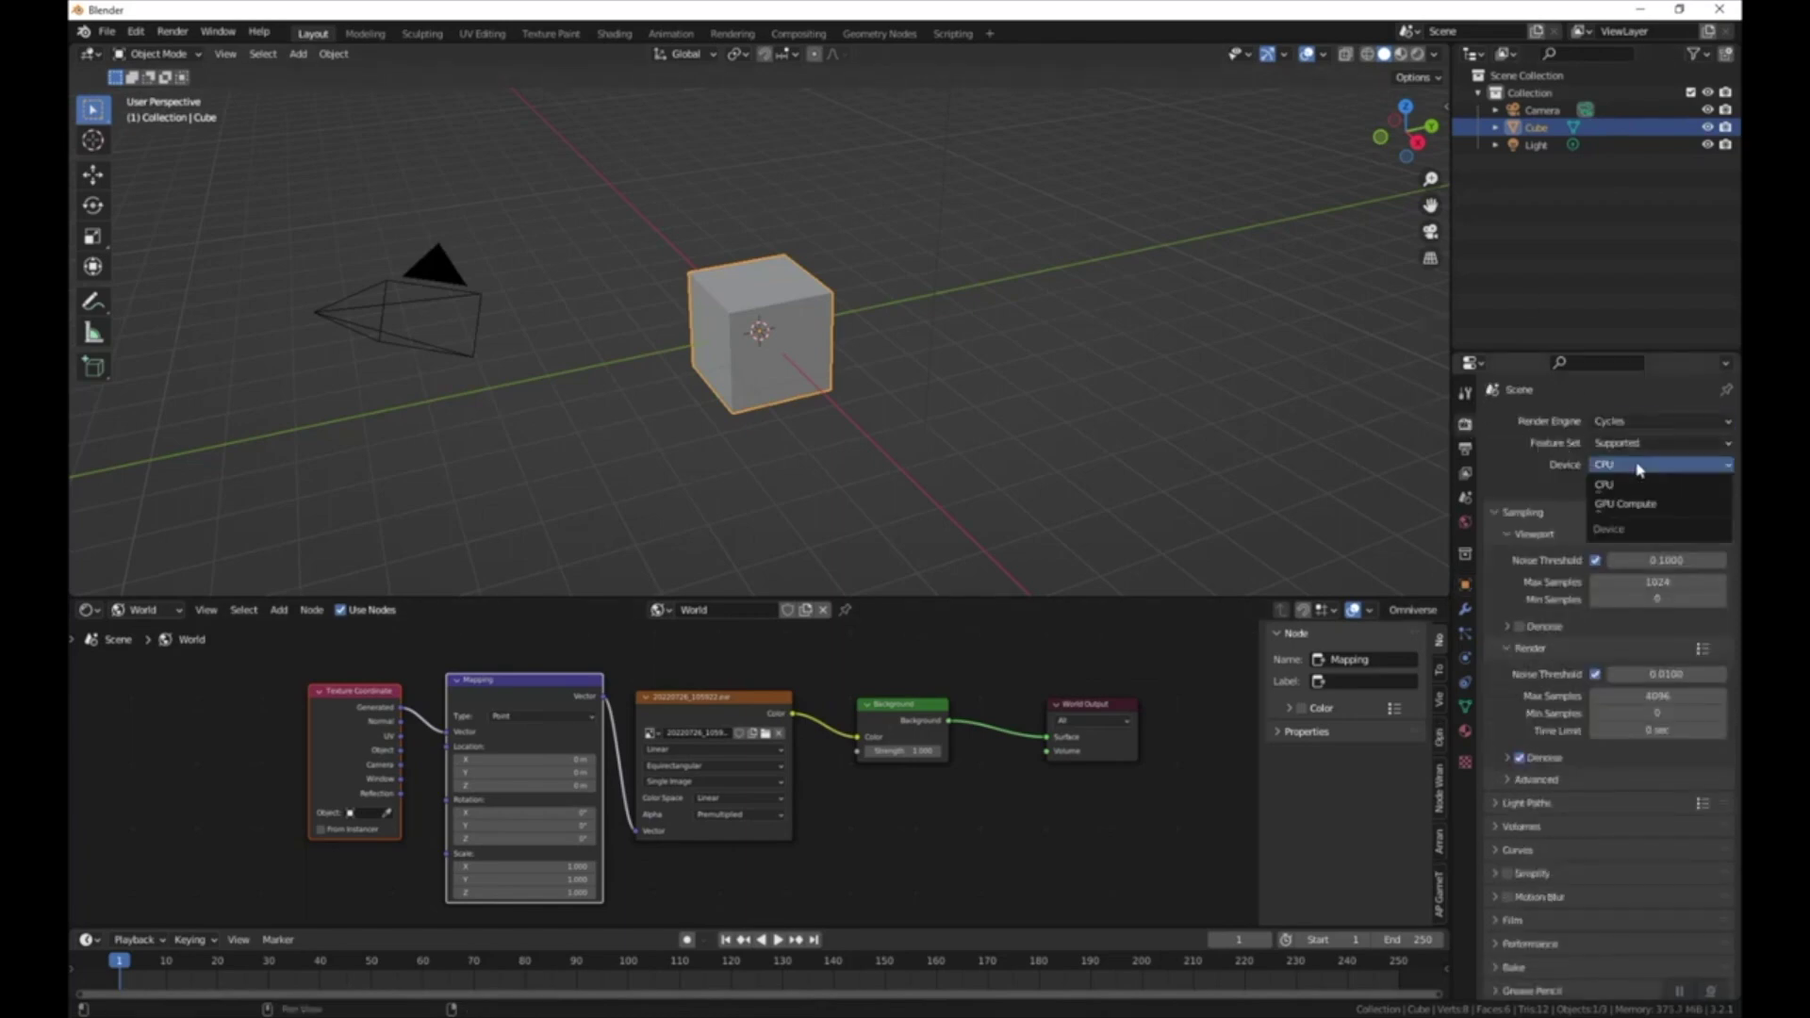
left_click(1622, 505)
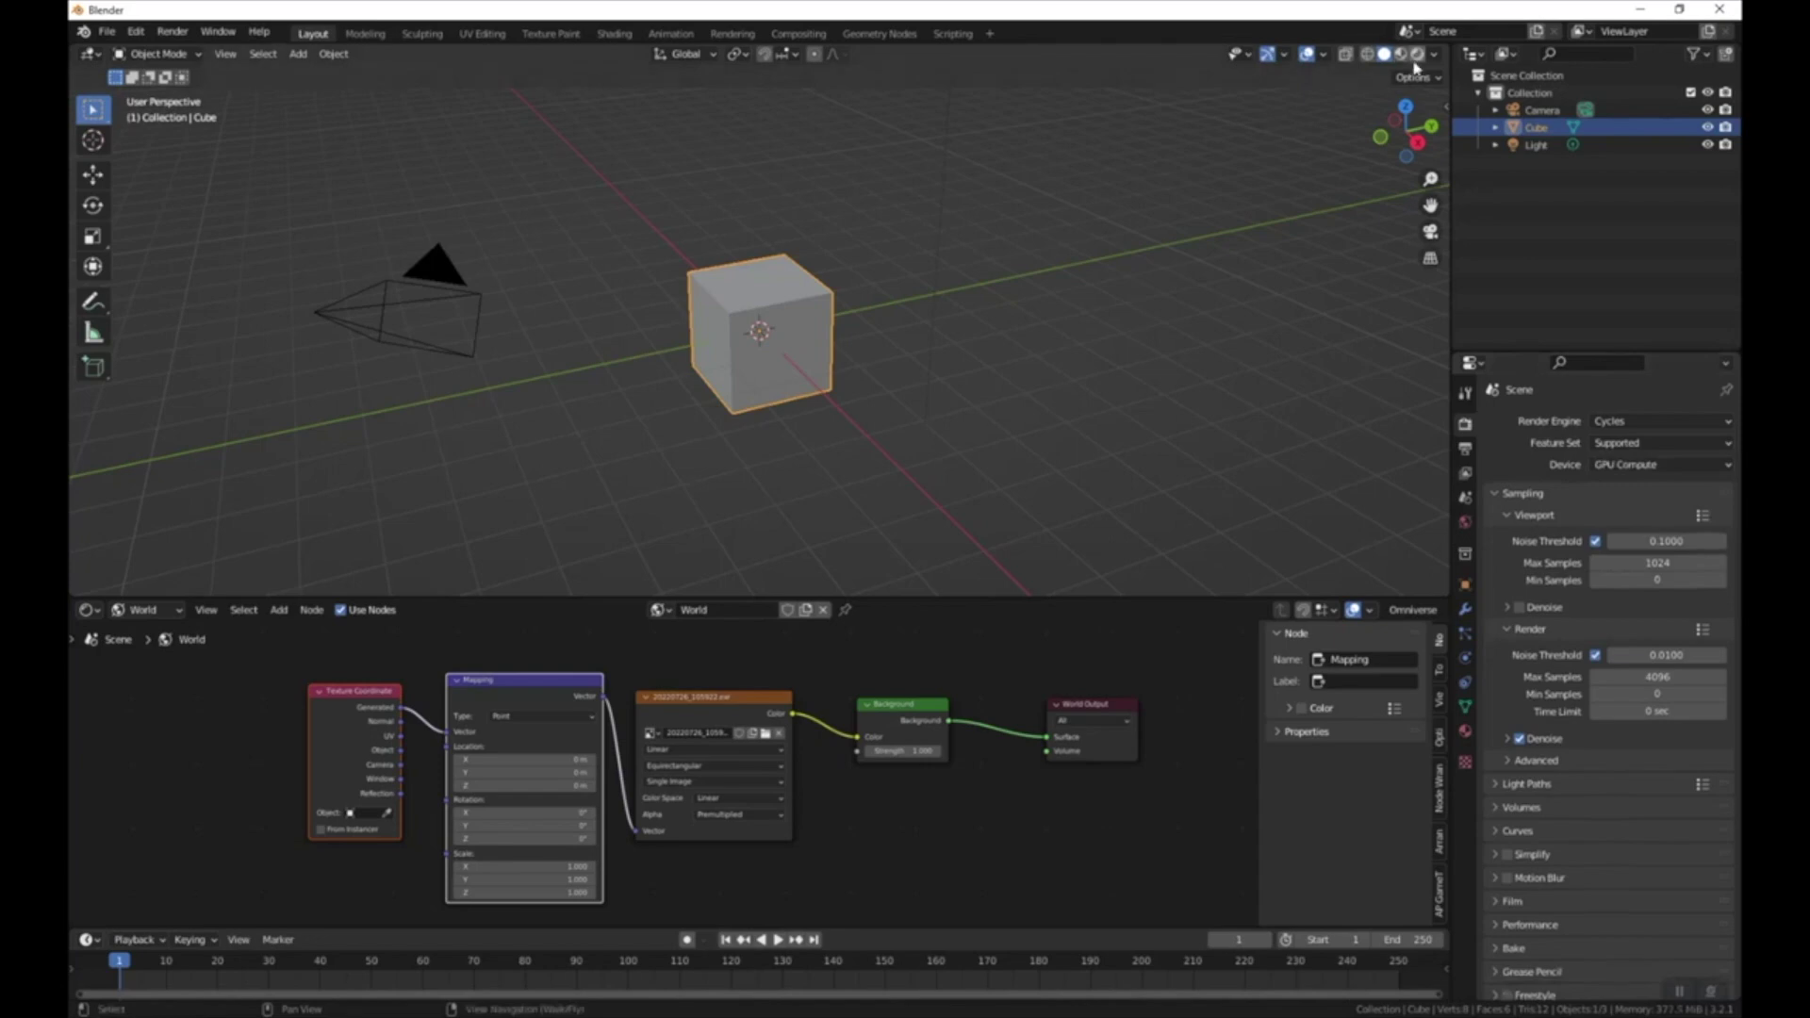
- Switch the viewport to Rendered shading and inspect the environment image around the cube
key("z")
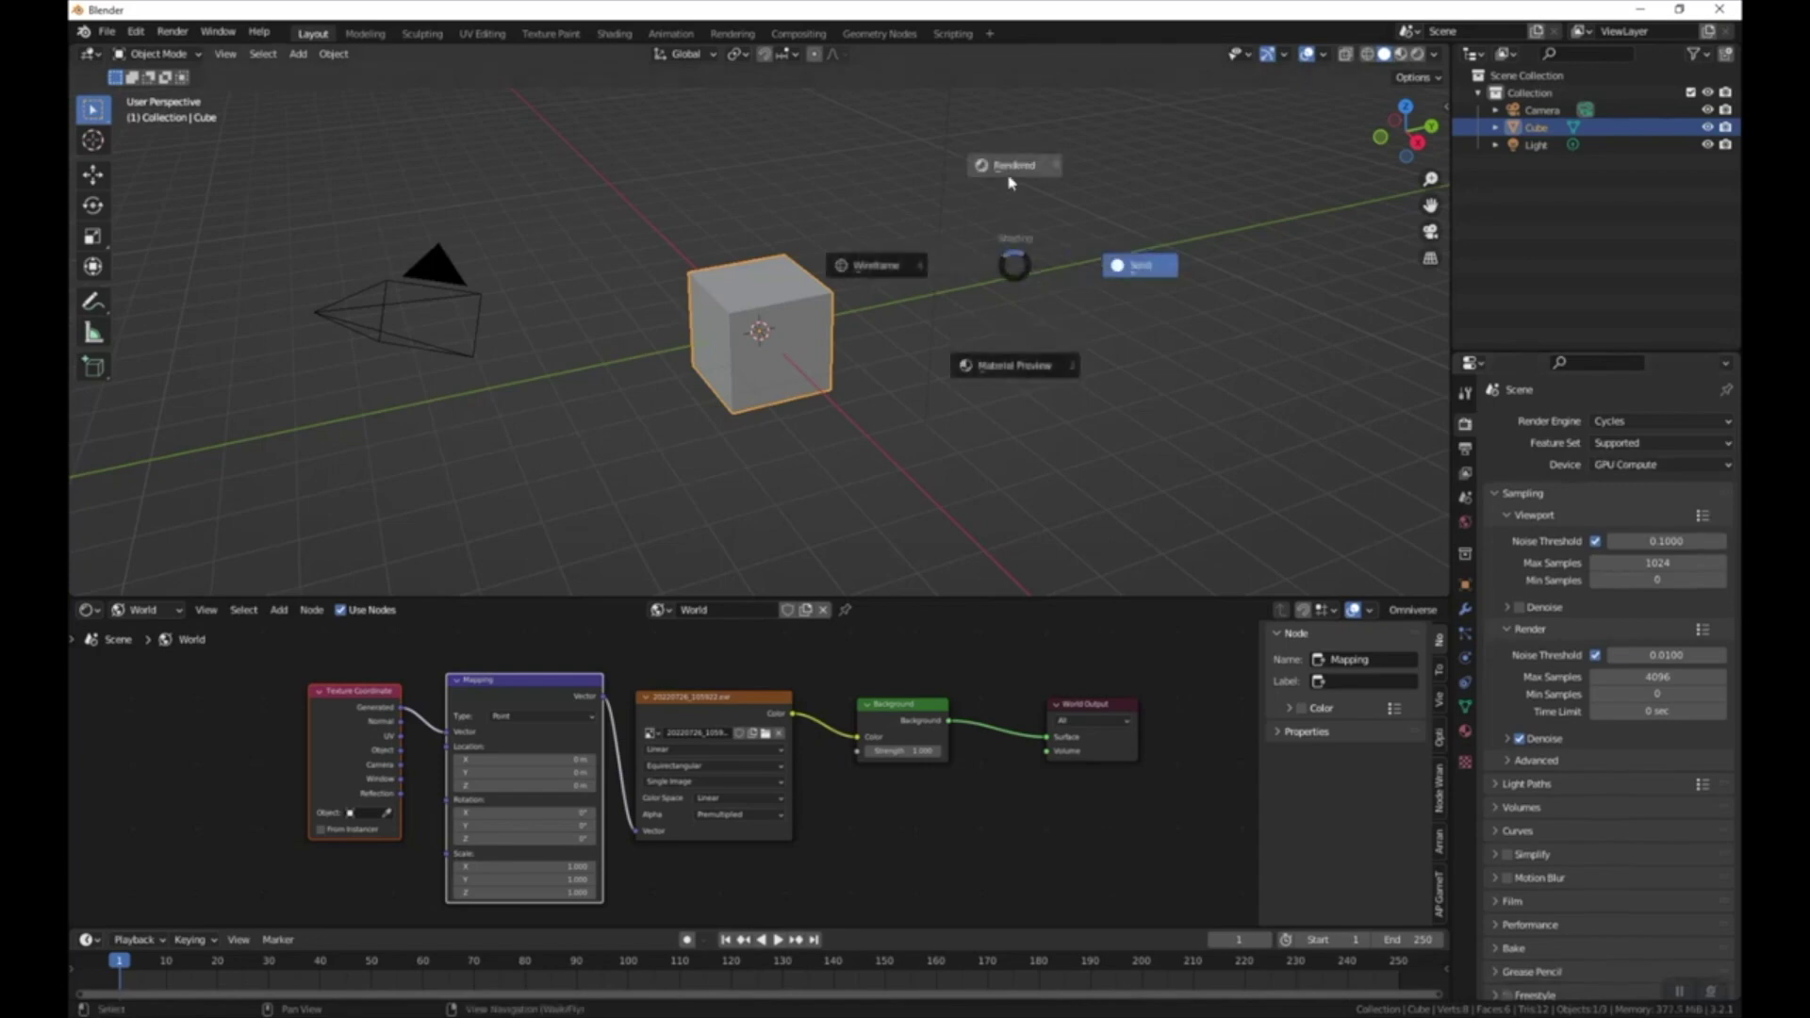
left_click(1009, 179)
mouse_move(848, 476)
middle_mouse_down()
mouse_move(889, 396)
mouse_move(685, 351)
mouse_move(1037, 368)
mouse_move(686, 411)
mouse_move(724, 473)
middle_mouse_up()
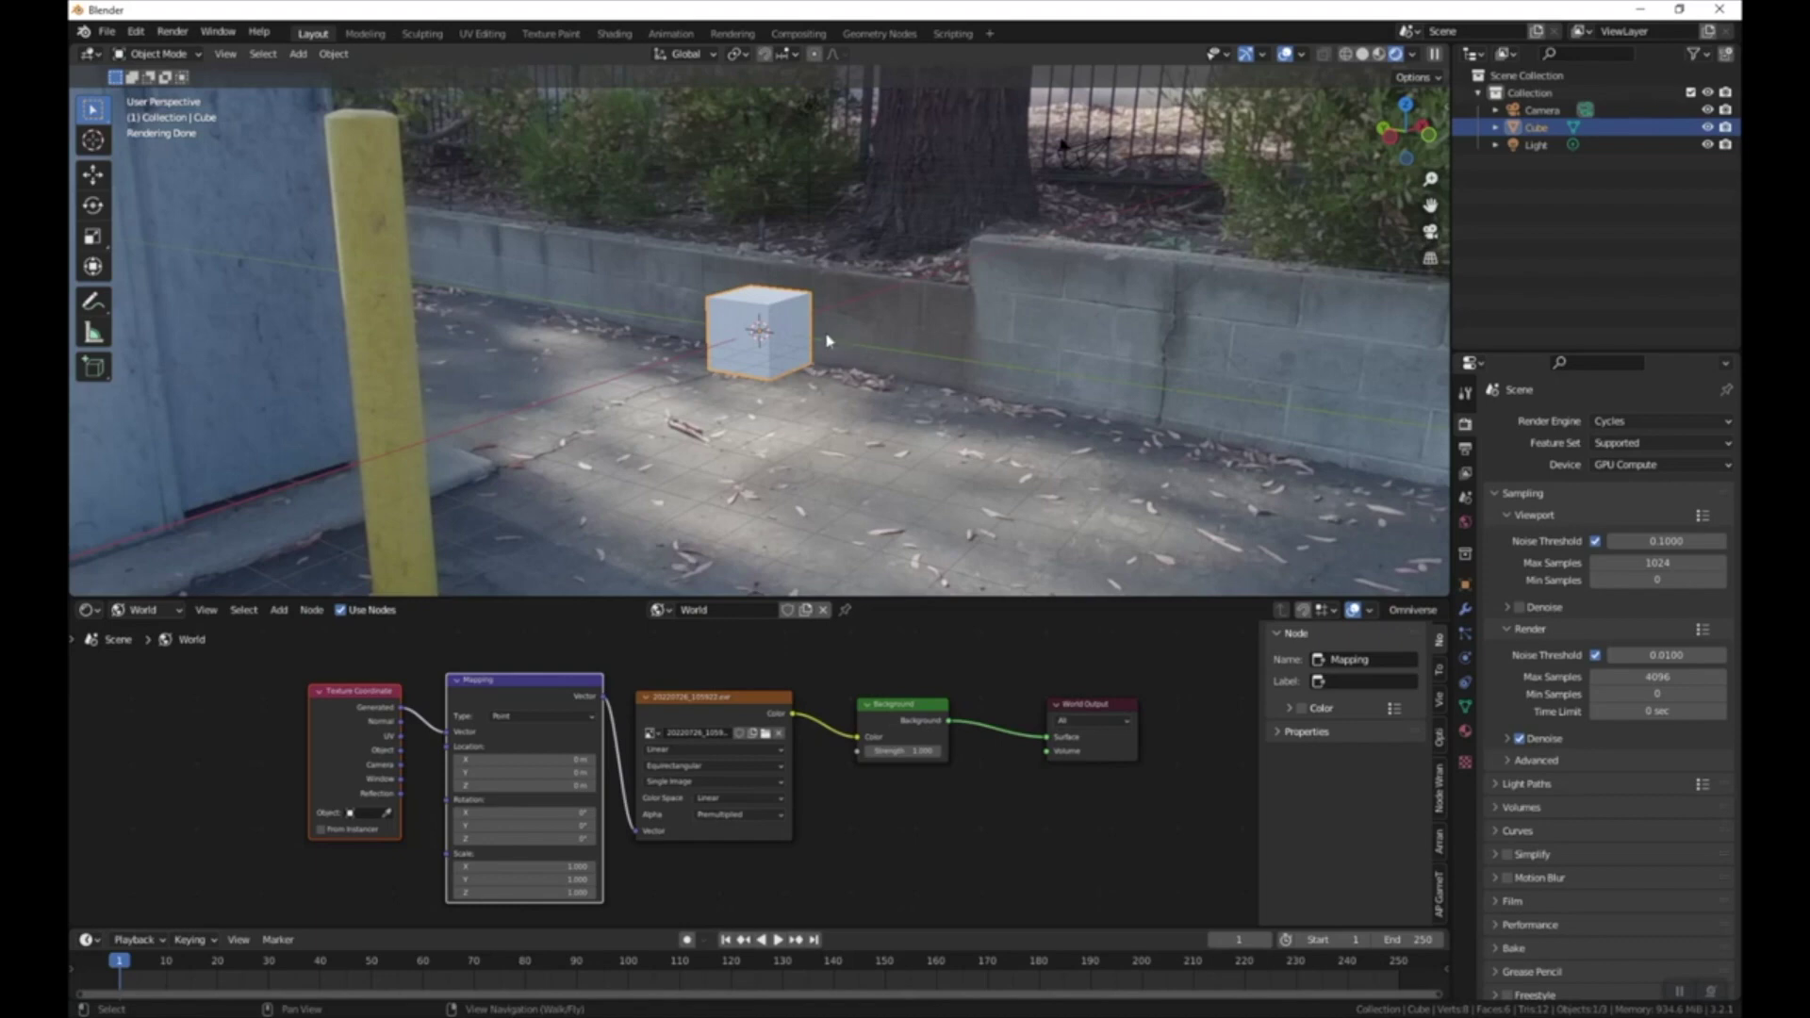
- Load the DSCF0412_0000.py camera tracking script into the Scripting workspace's text editor and run it
left_click(954, 34)
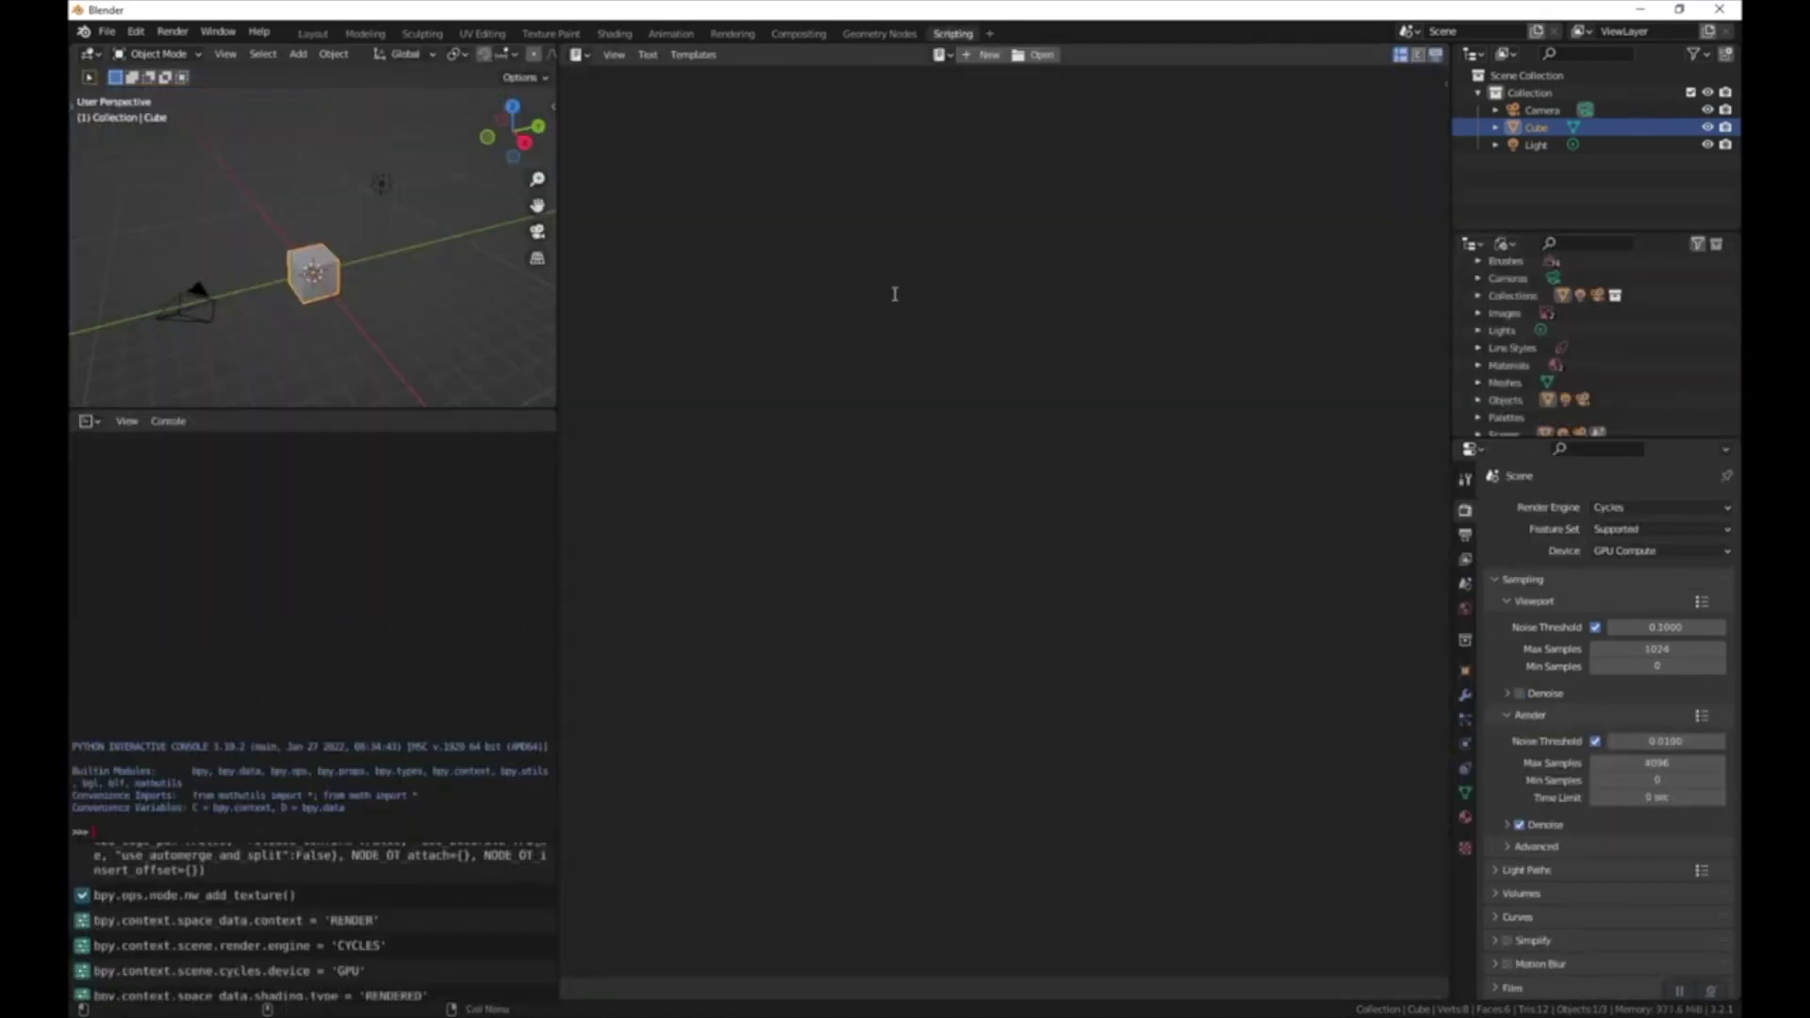
key("alt+Tab")
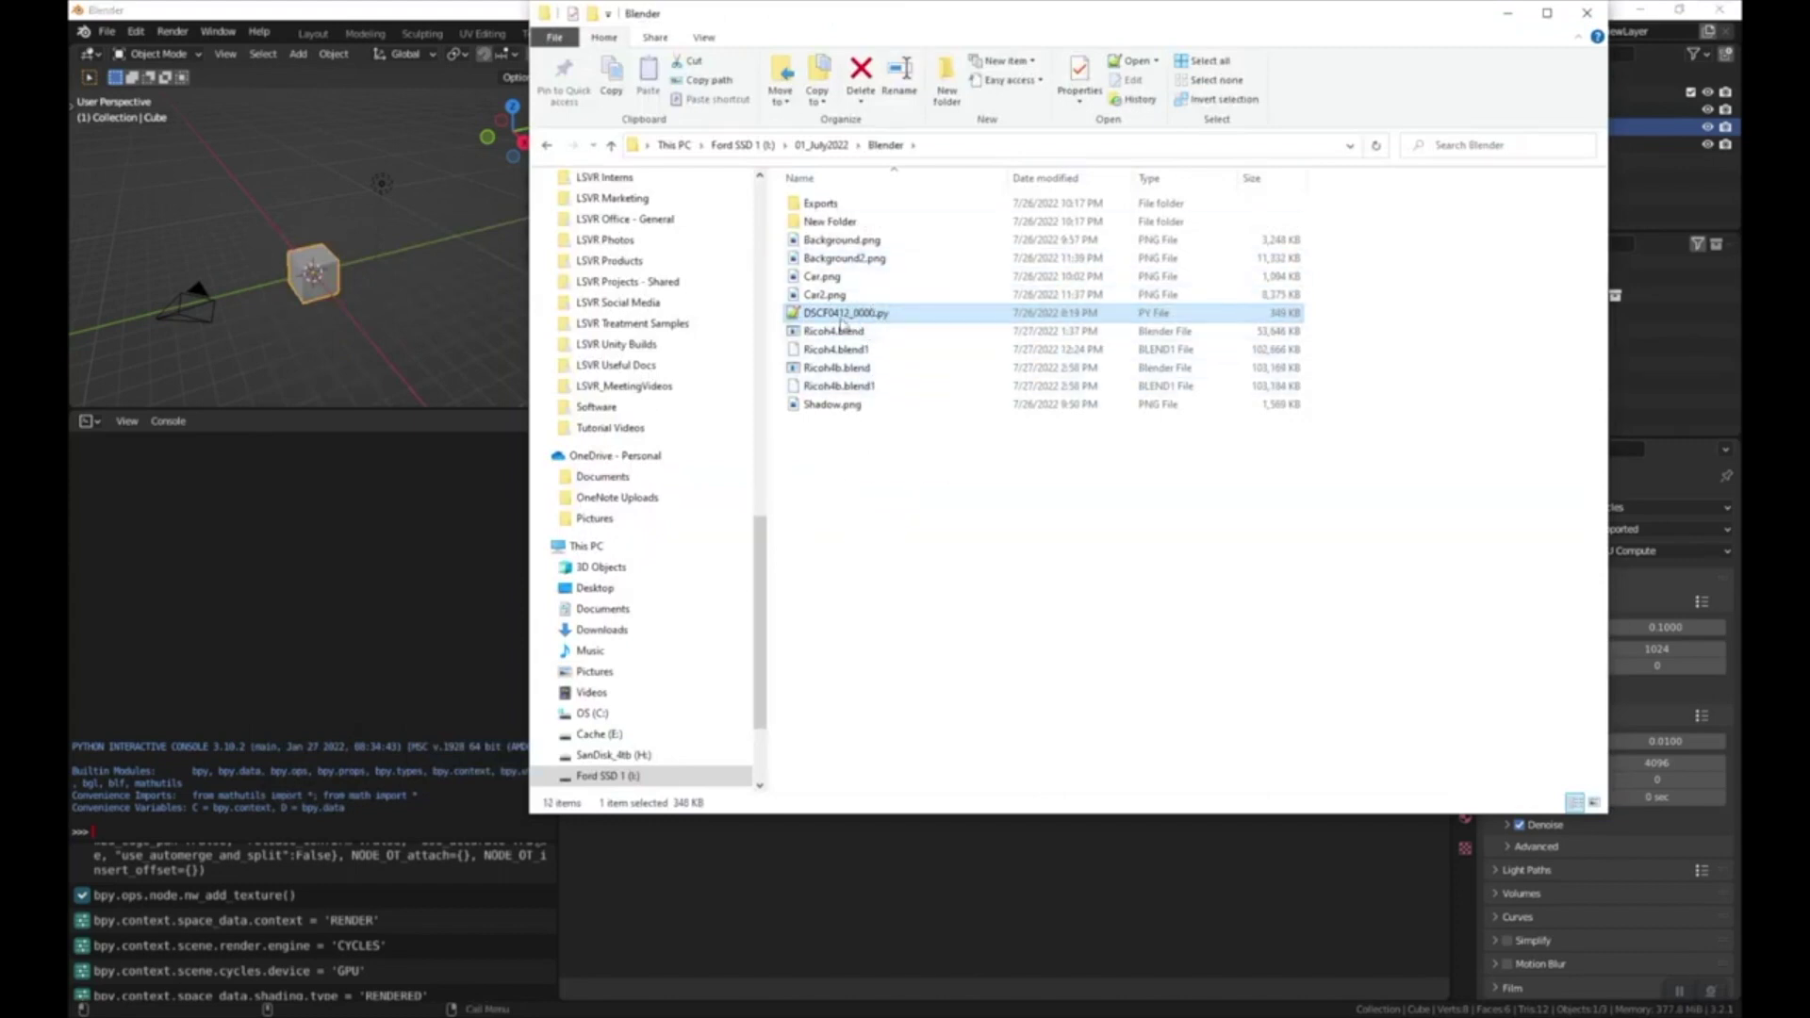
left_click_drag(842, 316, 850, 453)
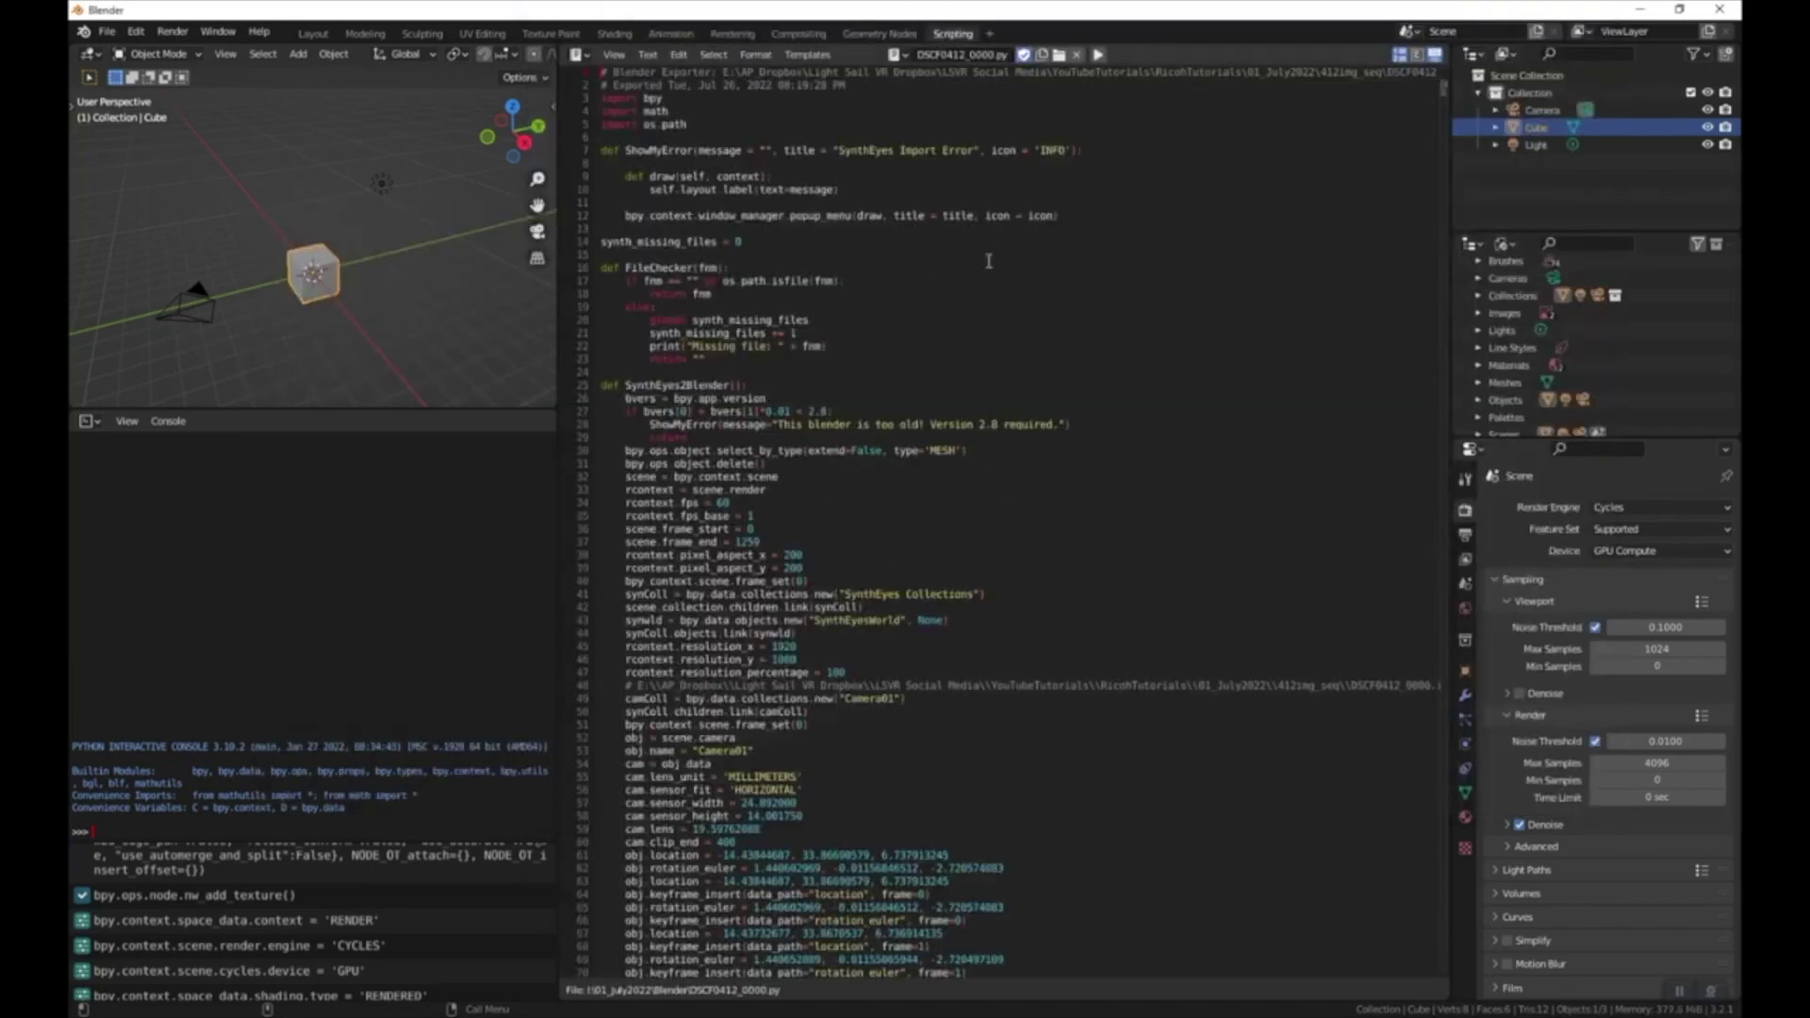
left_click(1100, 54)
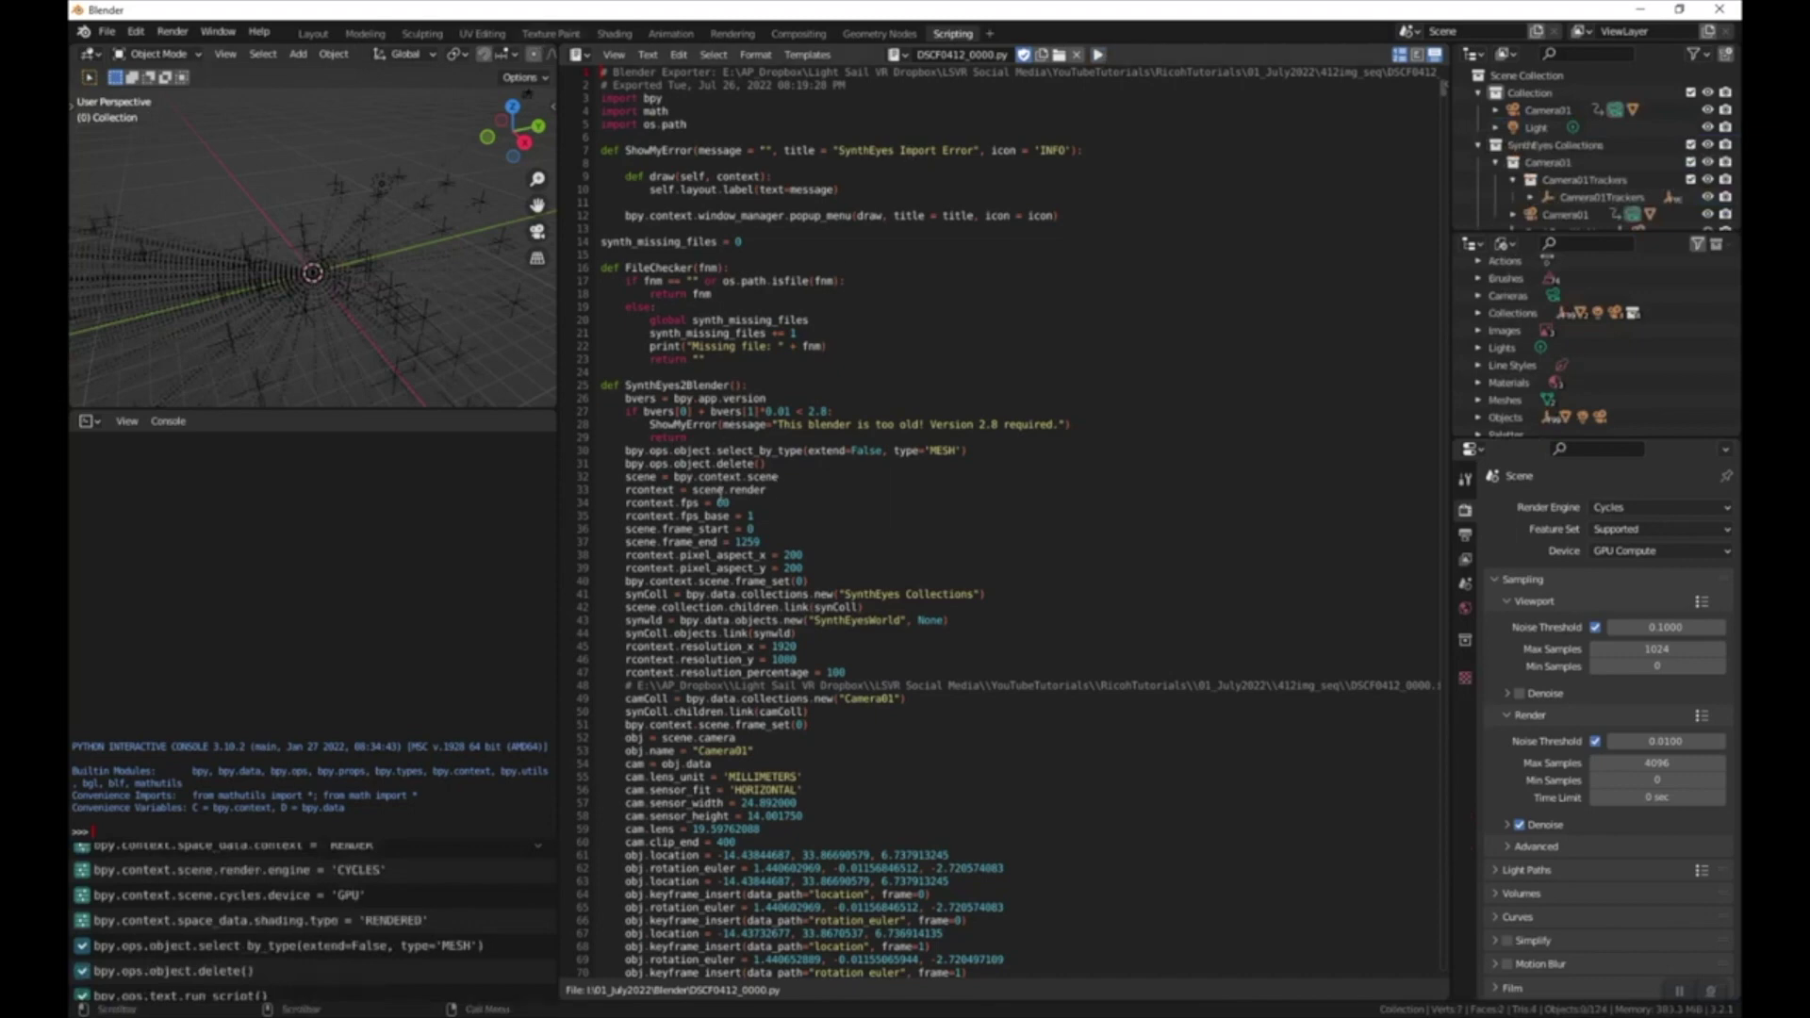
- Check the script's frame rate, frame range and resolution values against the scene's output properties
scroll(745, 490, "down", 3)
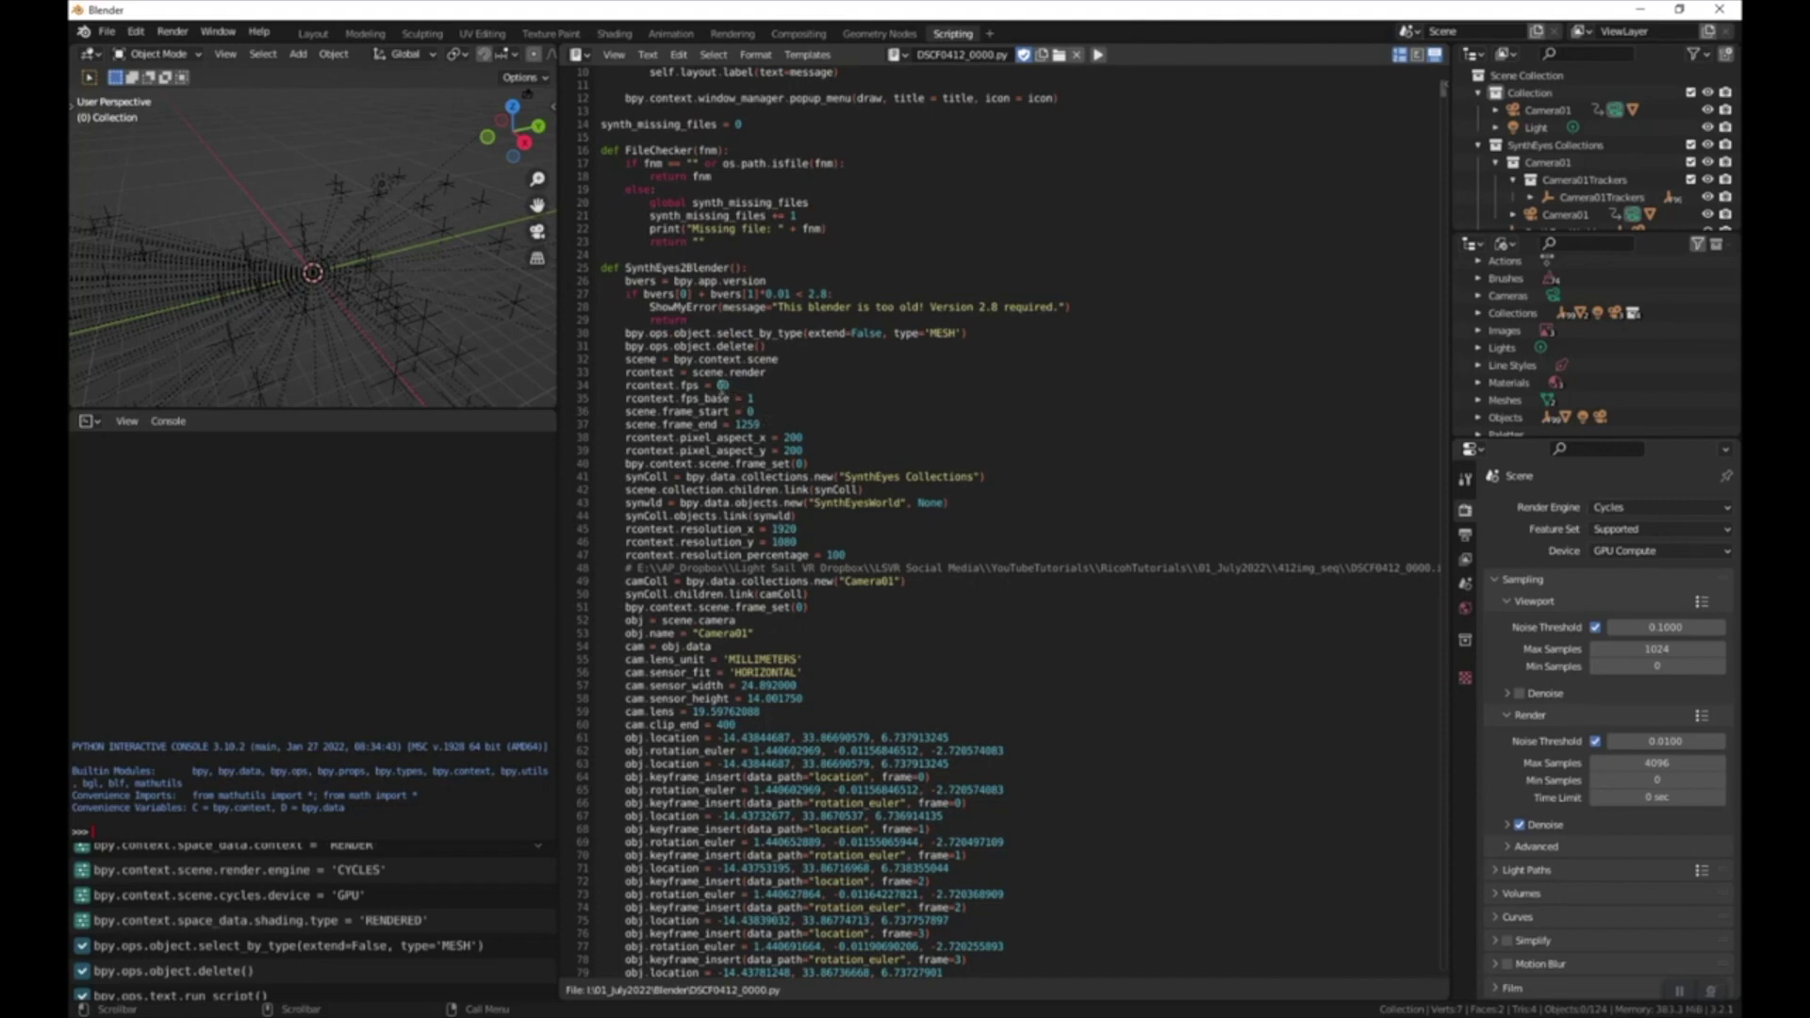
left_click(1465, 535)
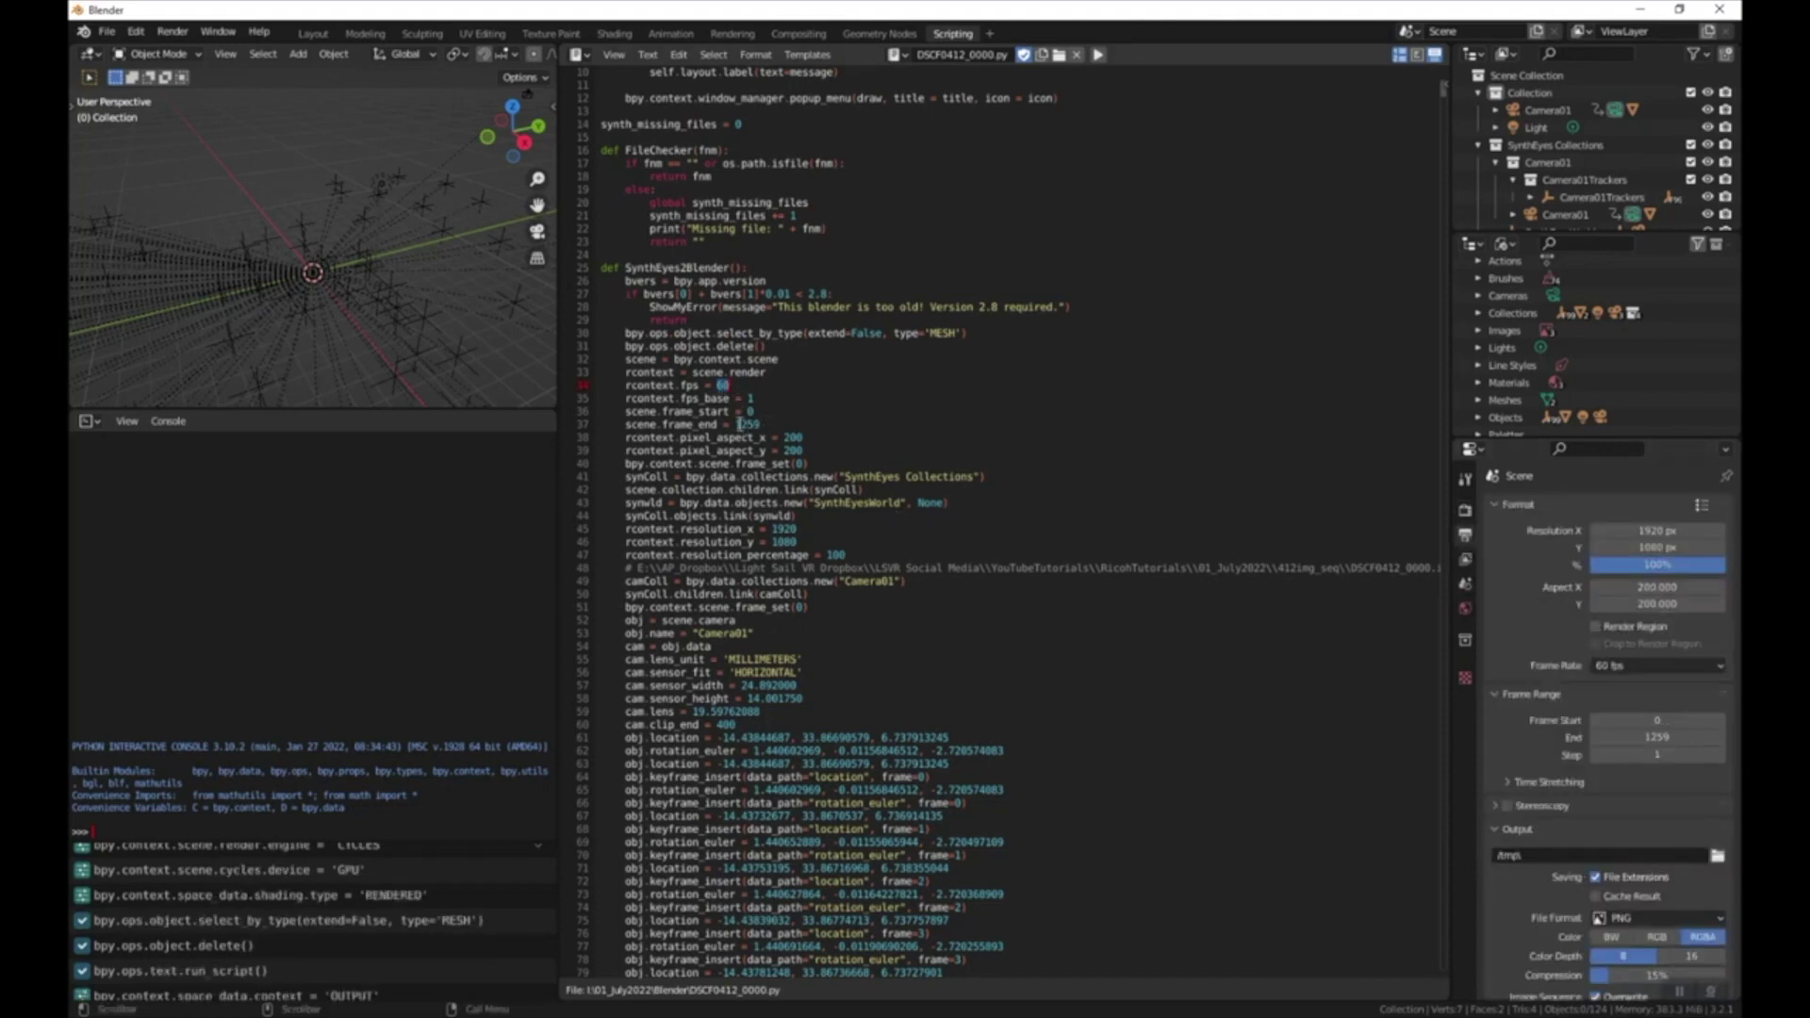
left_click_drag(738, 425, 766, 407)
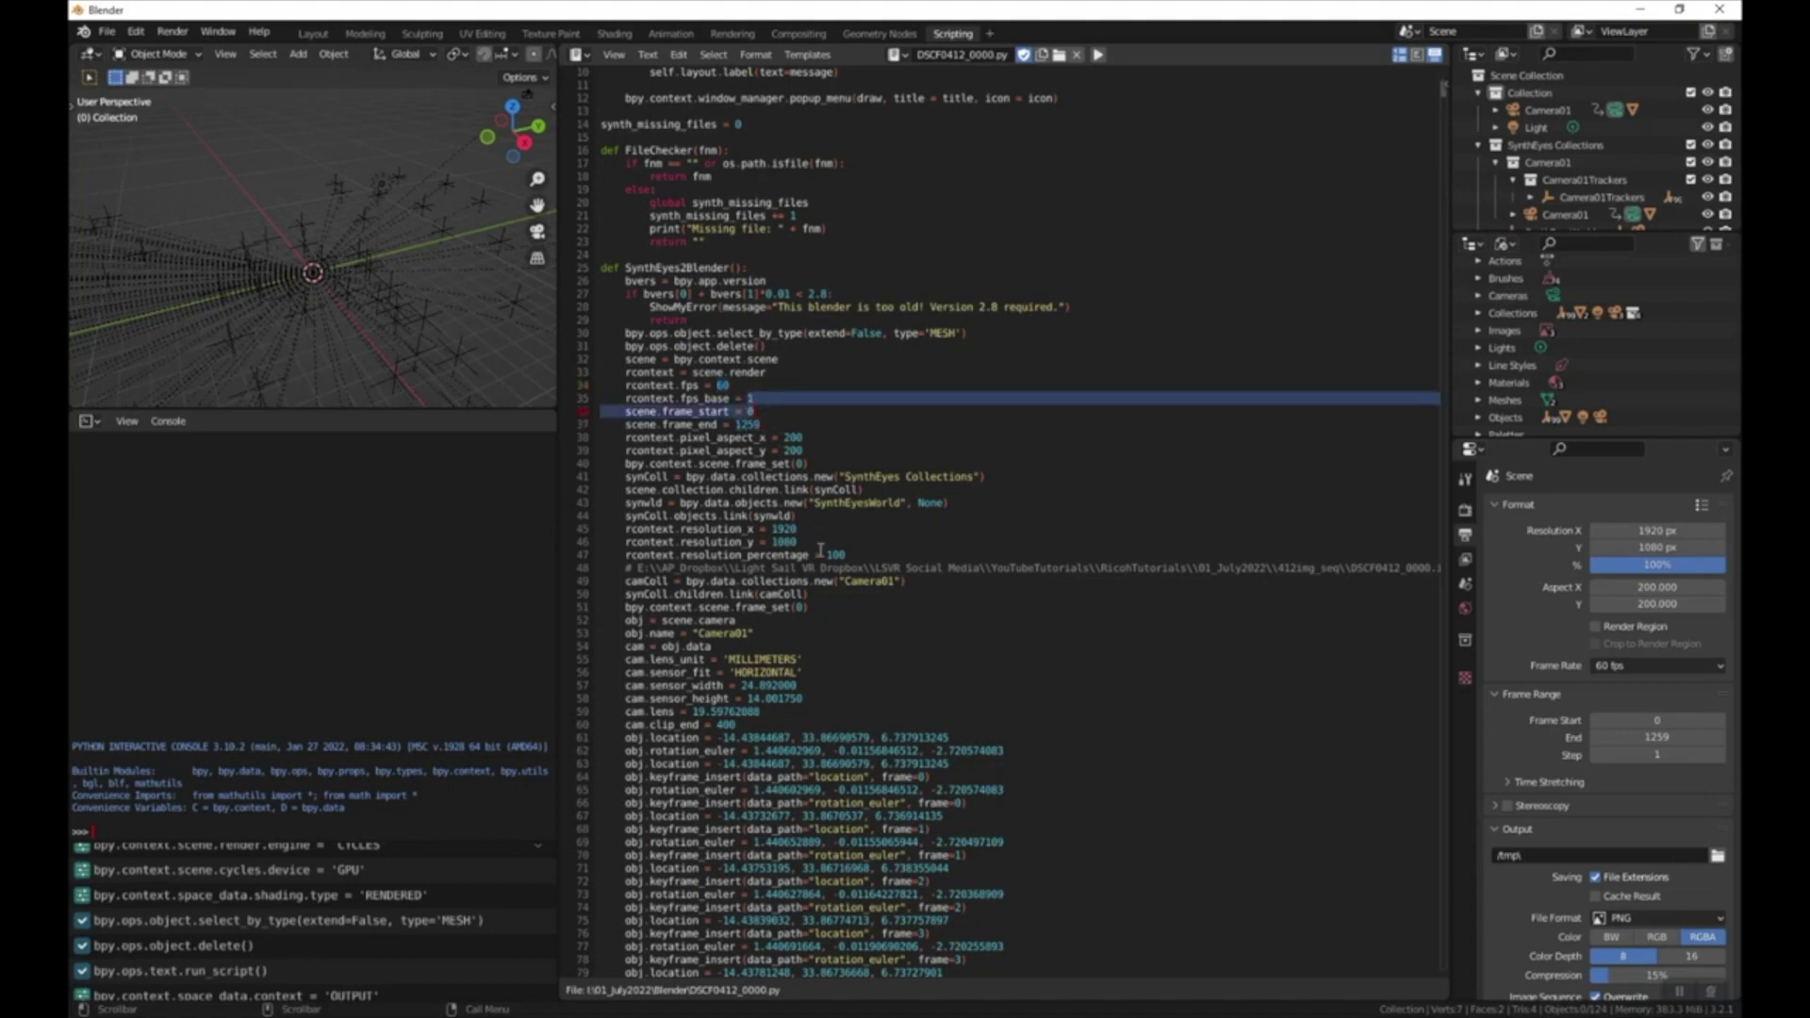
left_click_drag(771, 529, 809, 541)
left_click(841, 585)
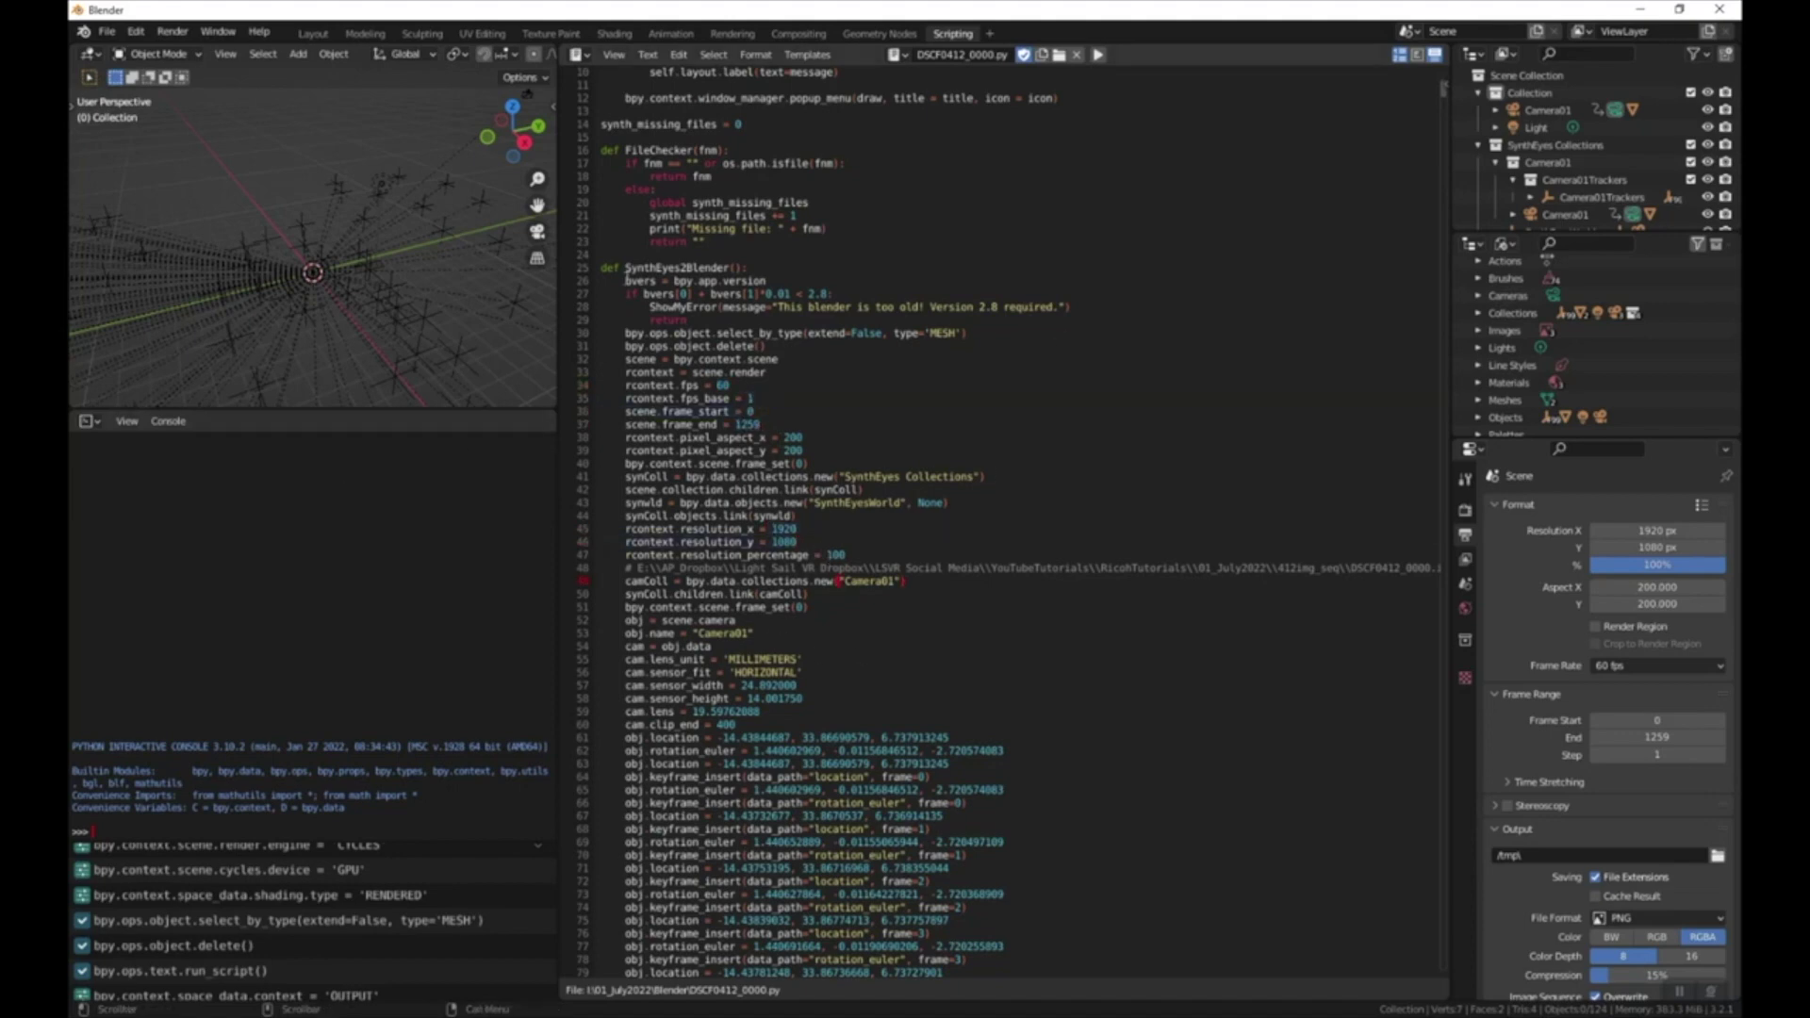
- Return to the Layout workspace and examine the imported trackers and environment image through the camera
left_click(313, 34)
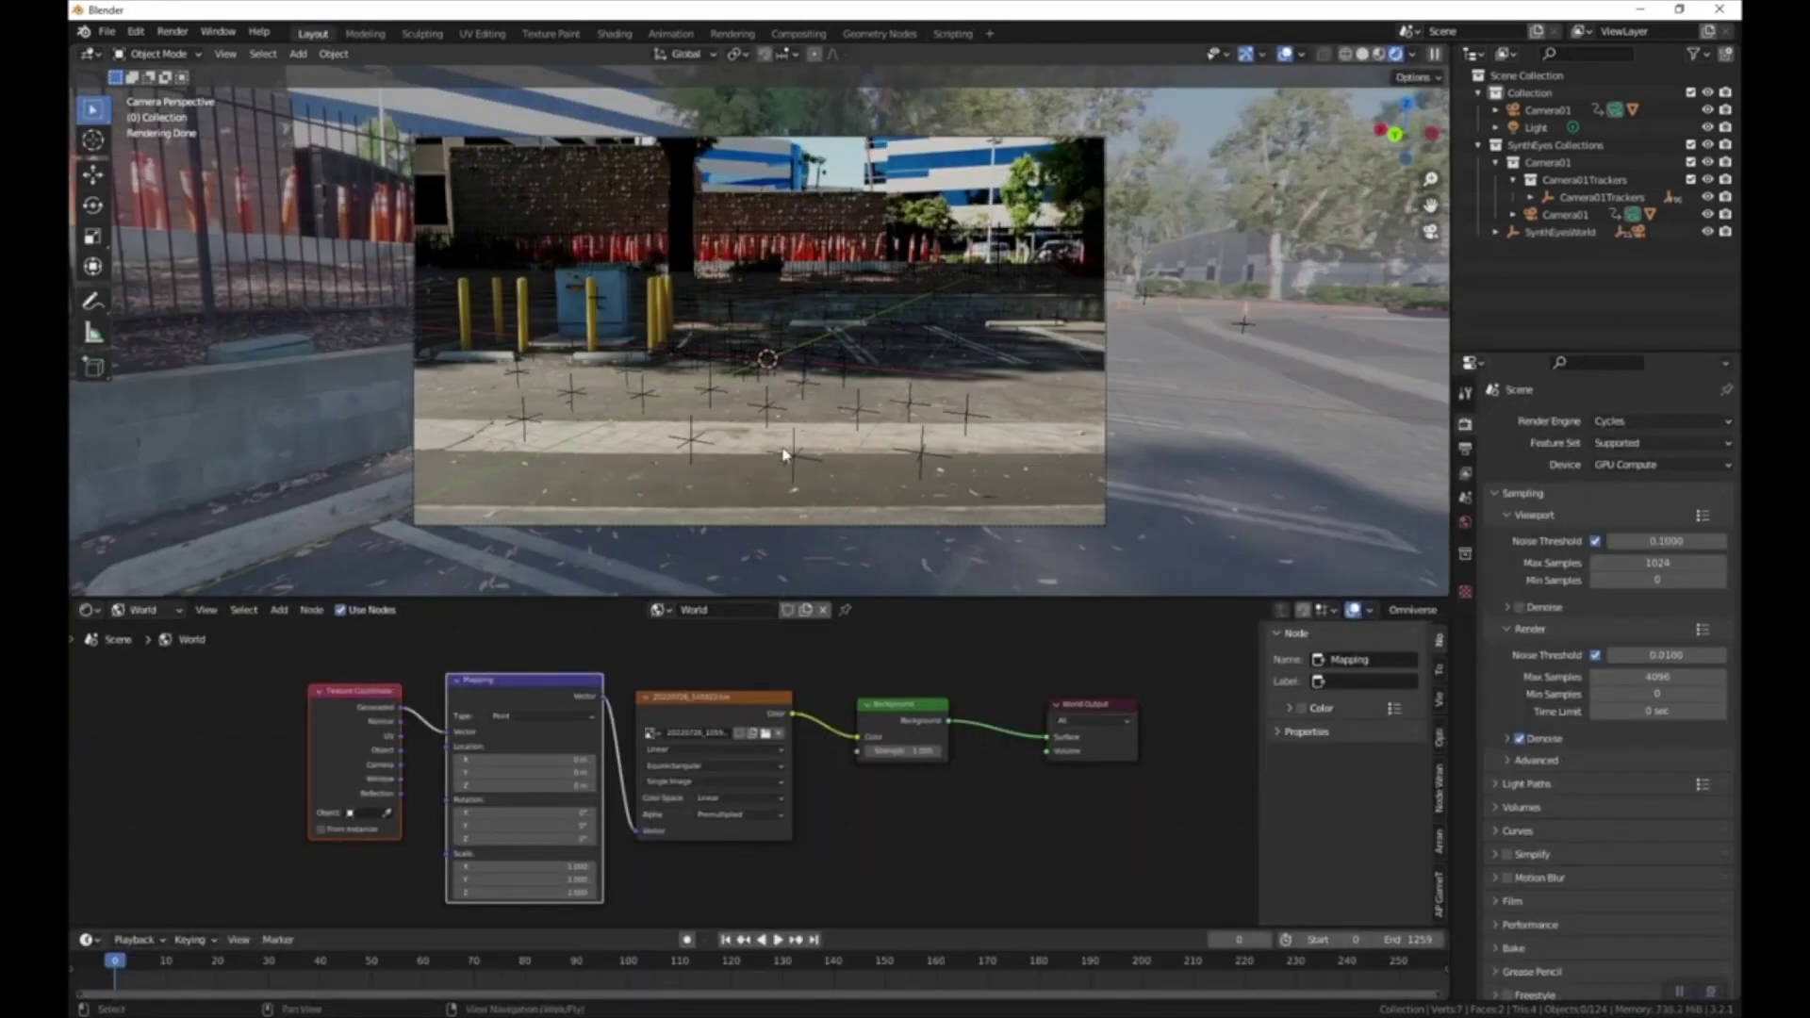
scroll(782, 454, "up", 2)
scroll(786, 451, "down", 2)
key("alt")
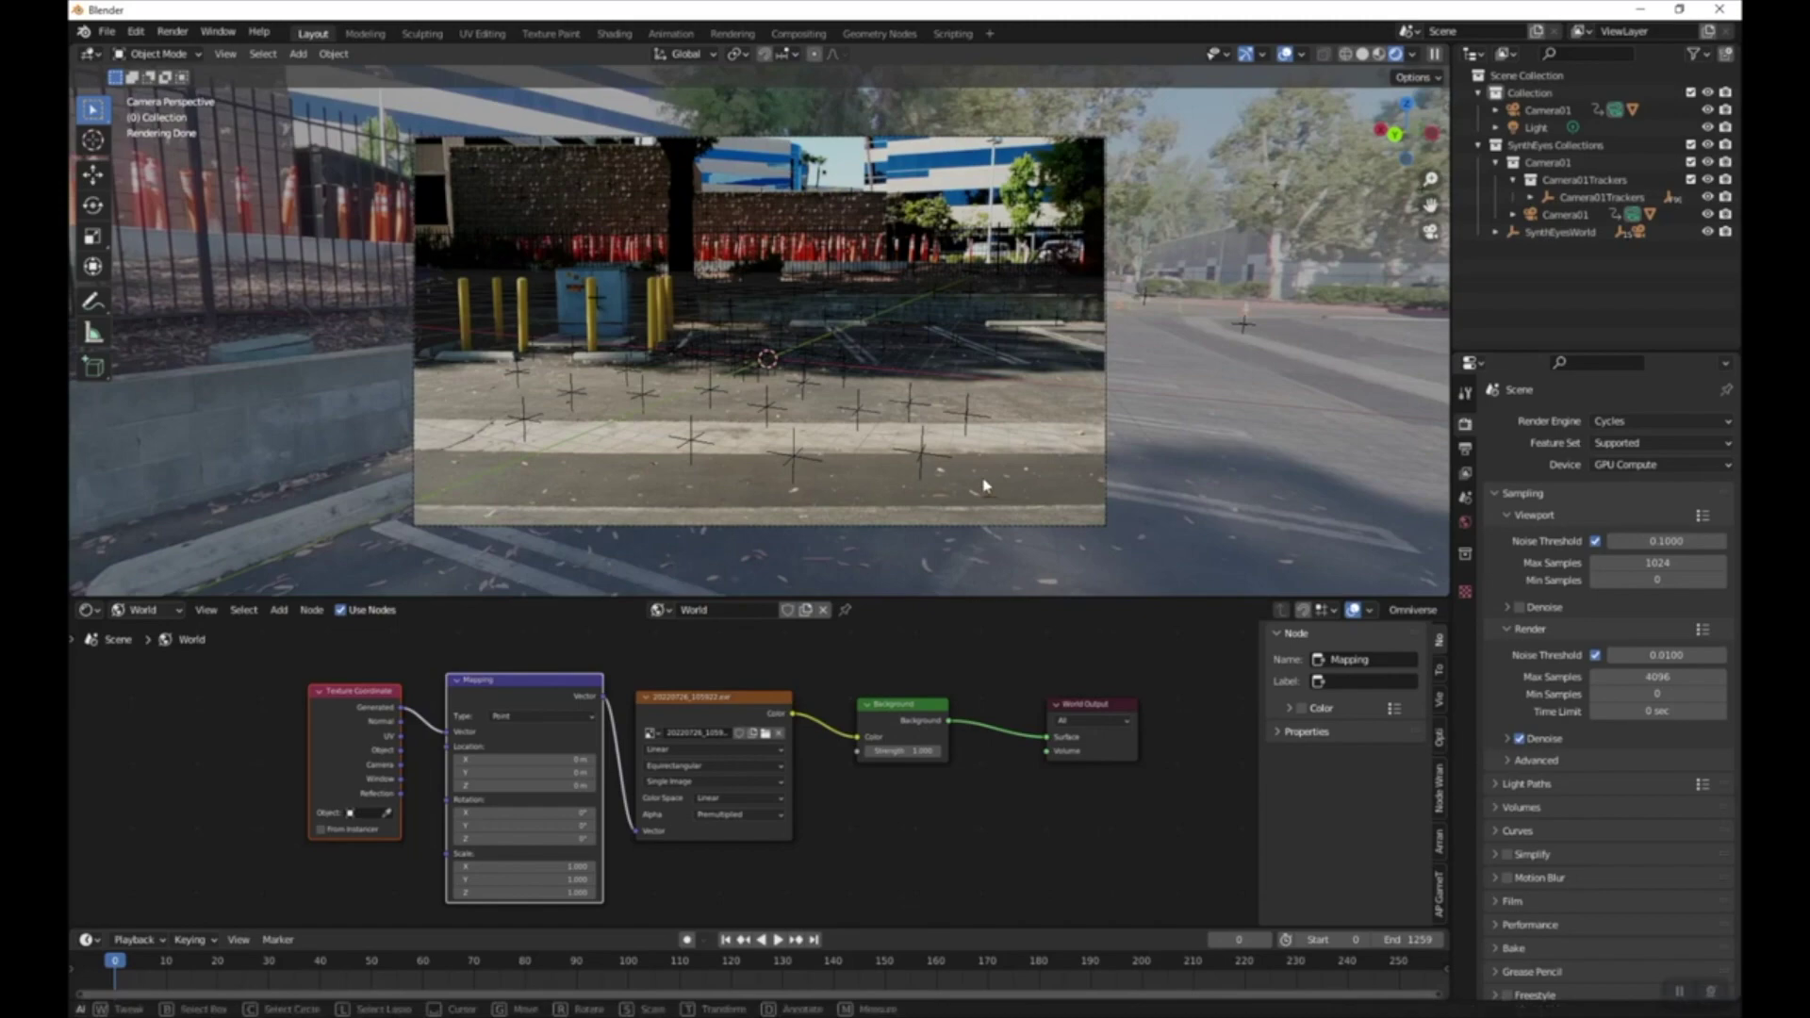
- Leave the camera view and inspect the trackers and the camera's footage screen from outside
left_click(988, 420)
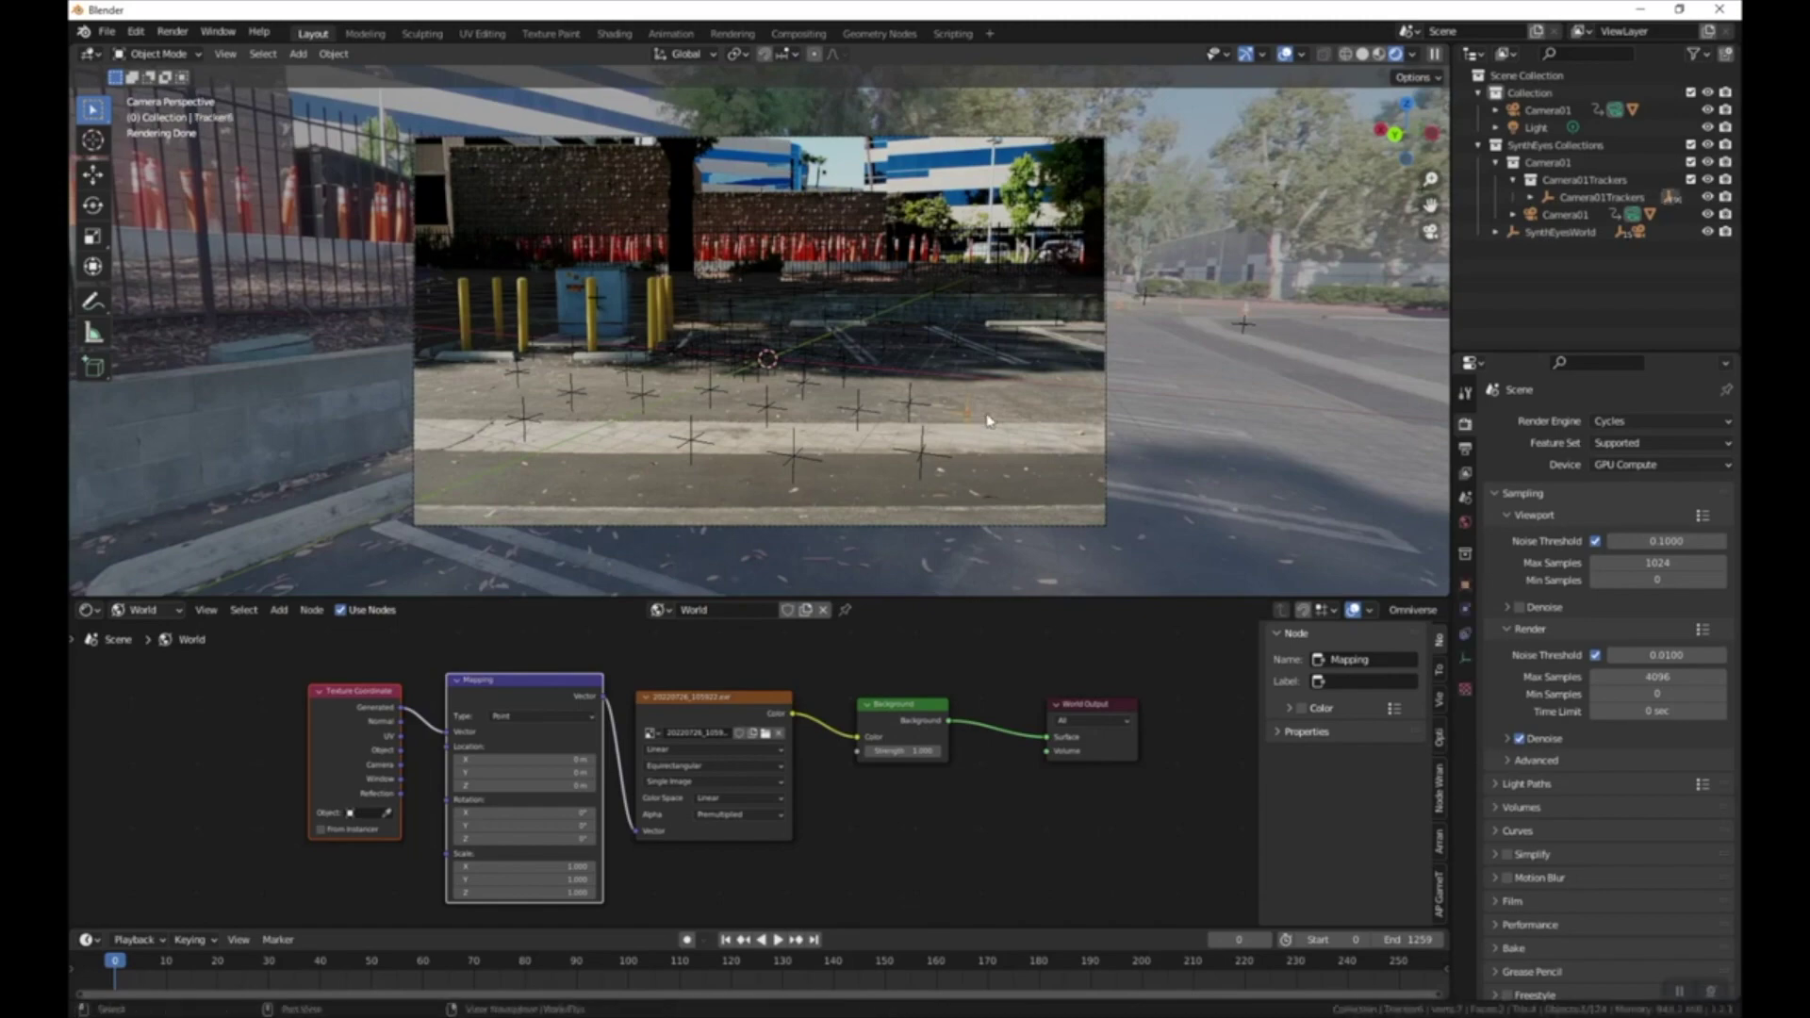
key("KP_0")
middle_click_drag(734, 471, 1116, 311)
scroll(973, 395, "down", 5)
left_click(1132, 421)
middle_click_drag(971, 332, 447, 376)
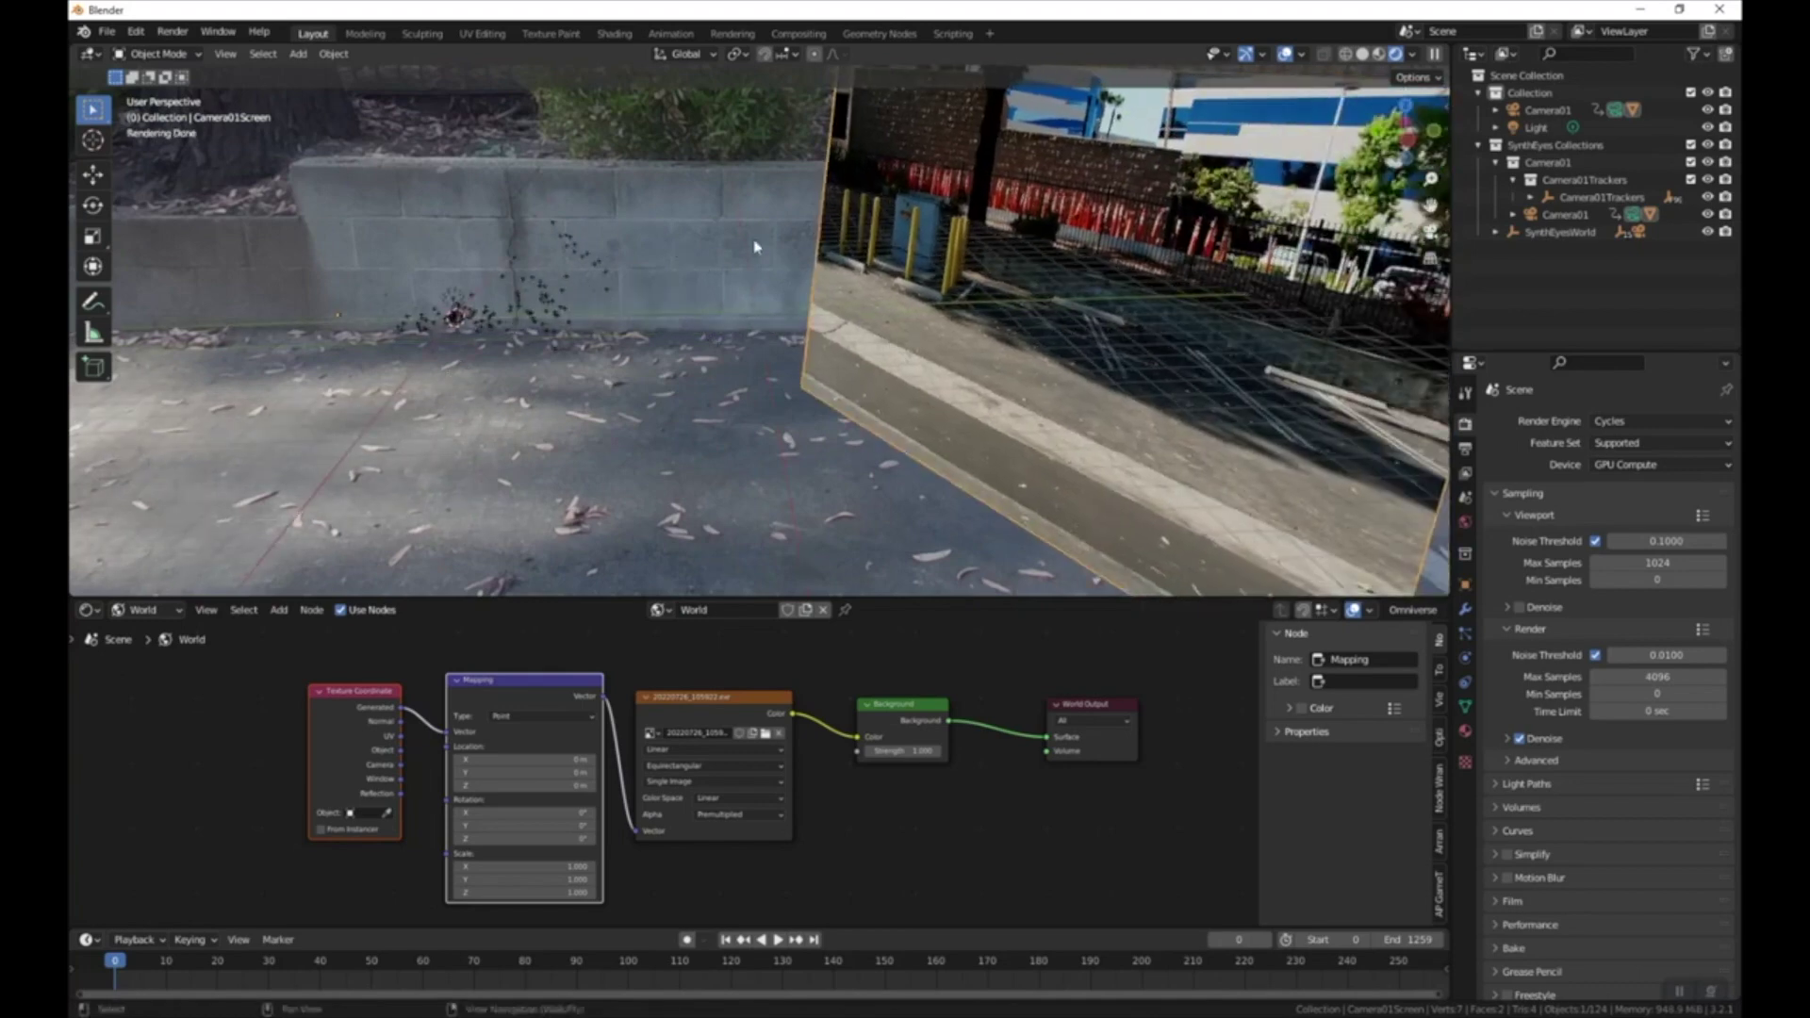
- Select and frame Camera01, and examine its position relative to the trackers and footage screen from outside and through the camera
left_click(1570, 215)
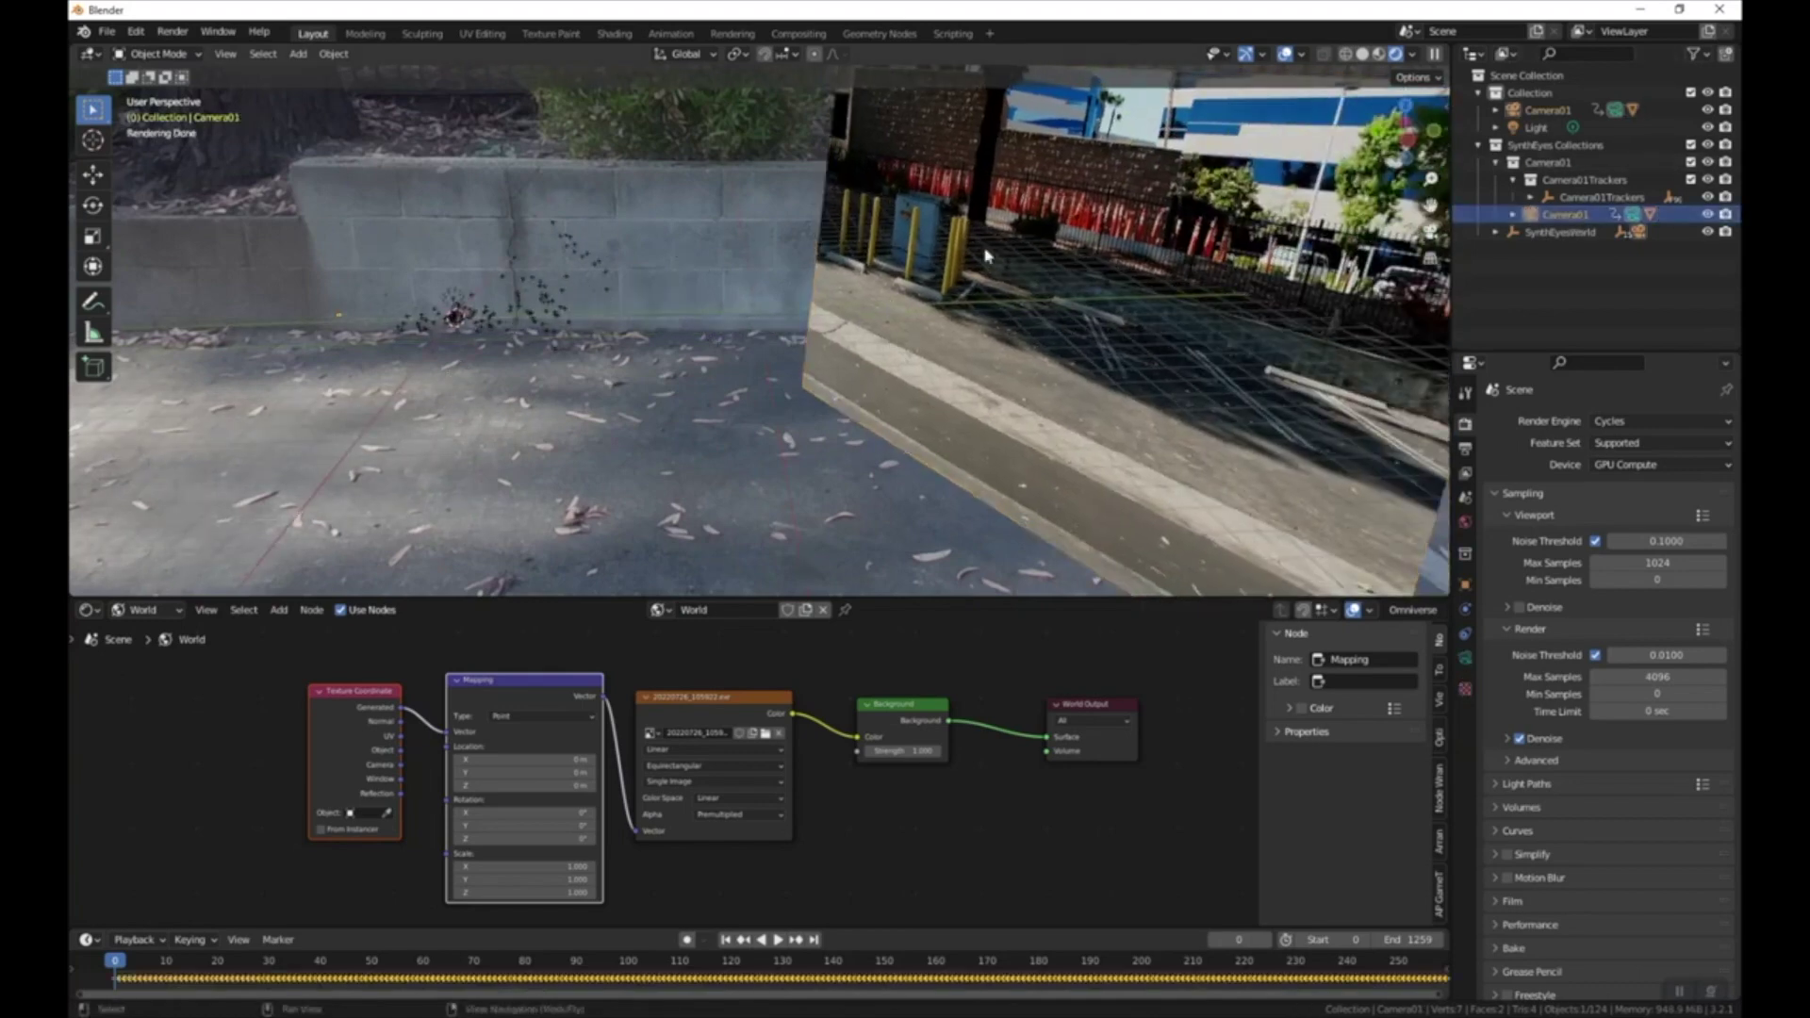
key("KP_Decimal")
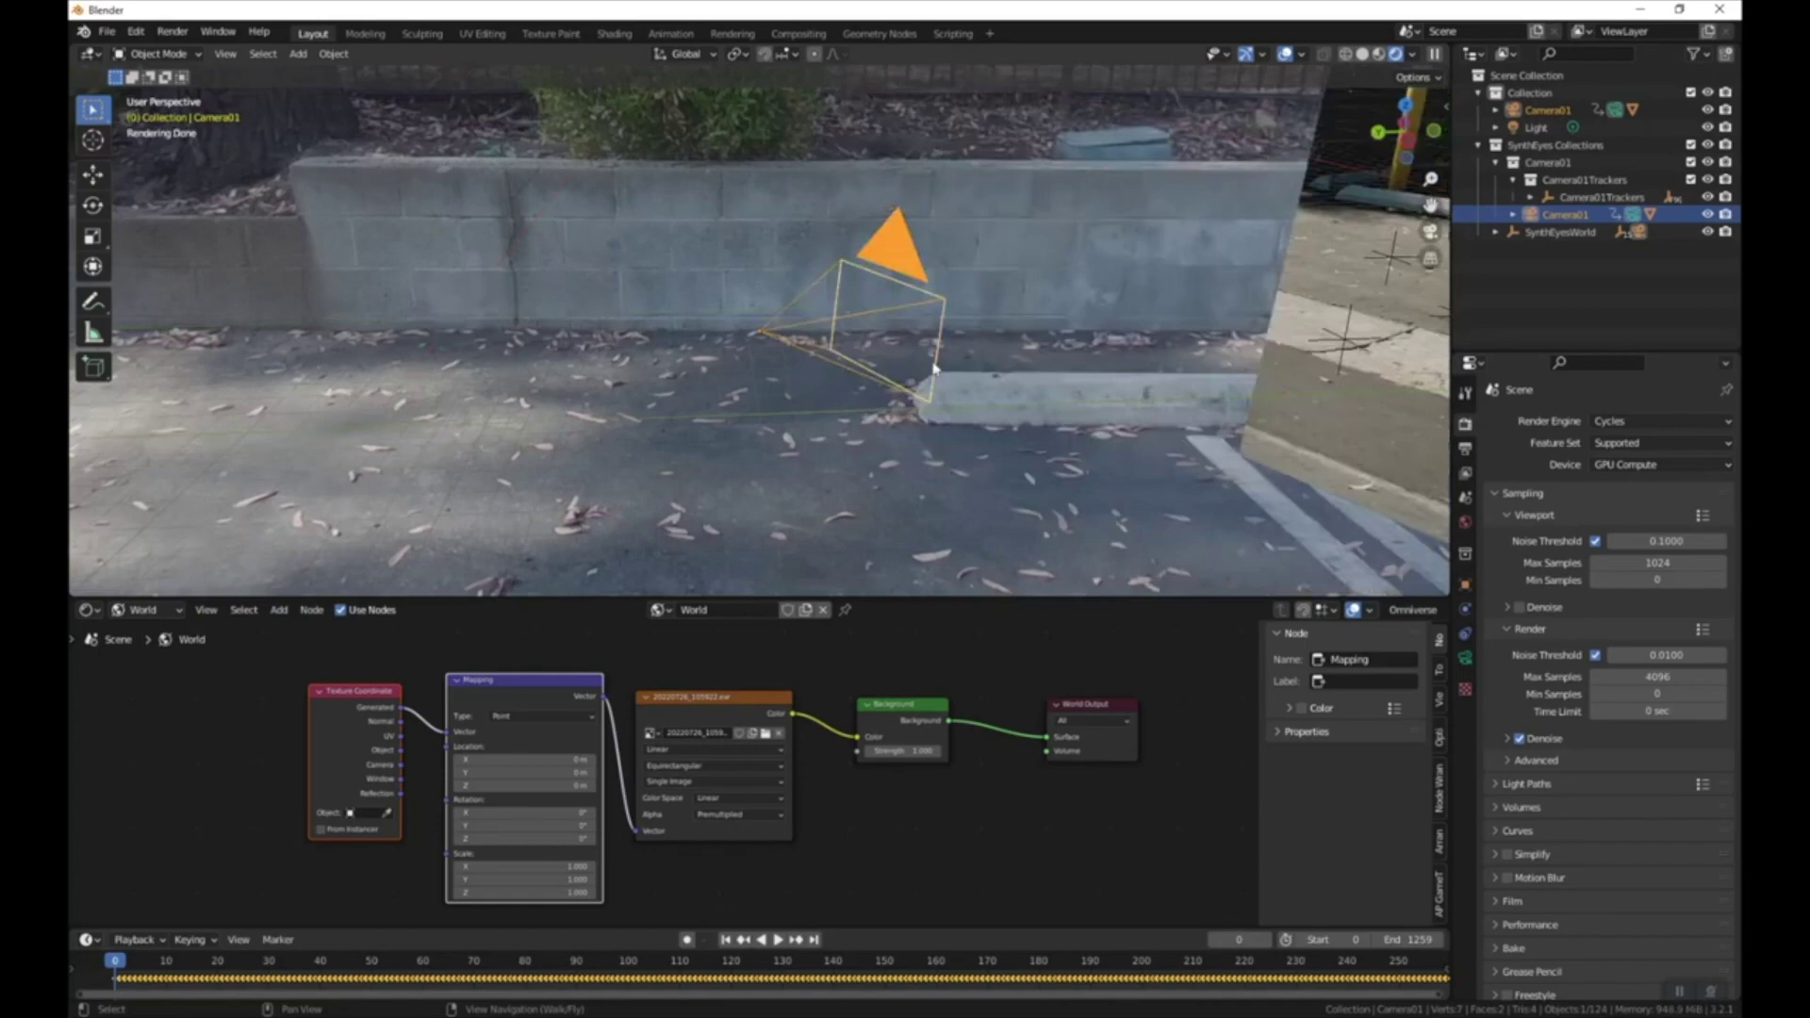
scroll(933, 364, "down", 4)
middle_click_drag(783, 415, 907, 399)
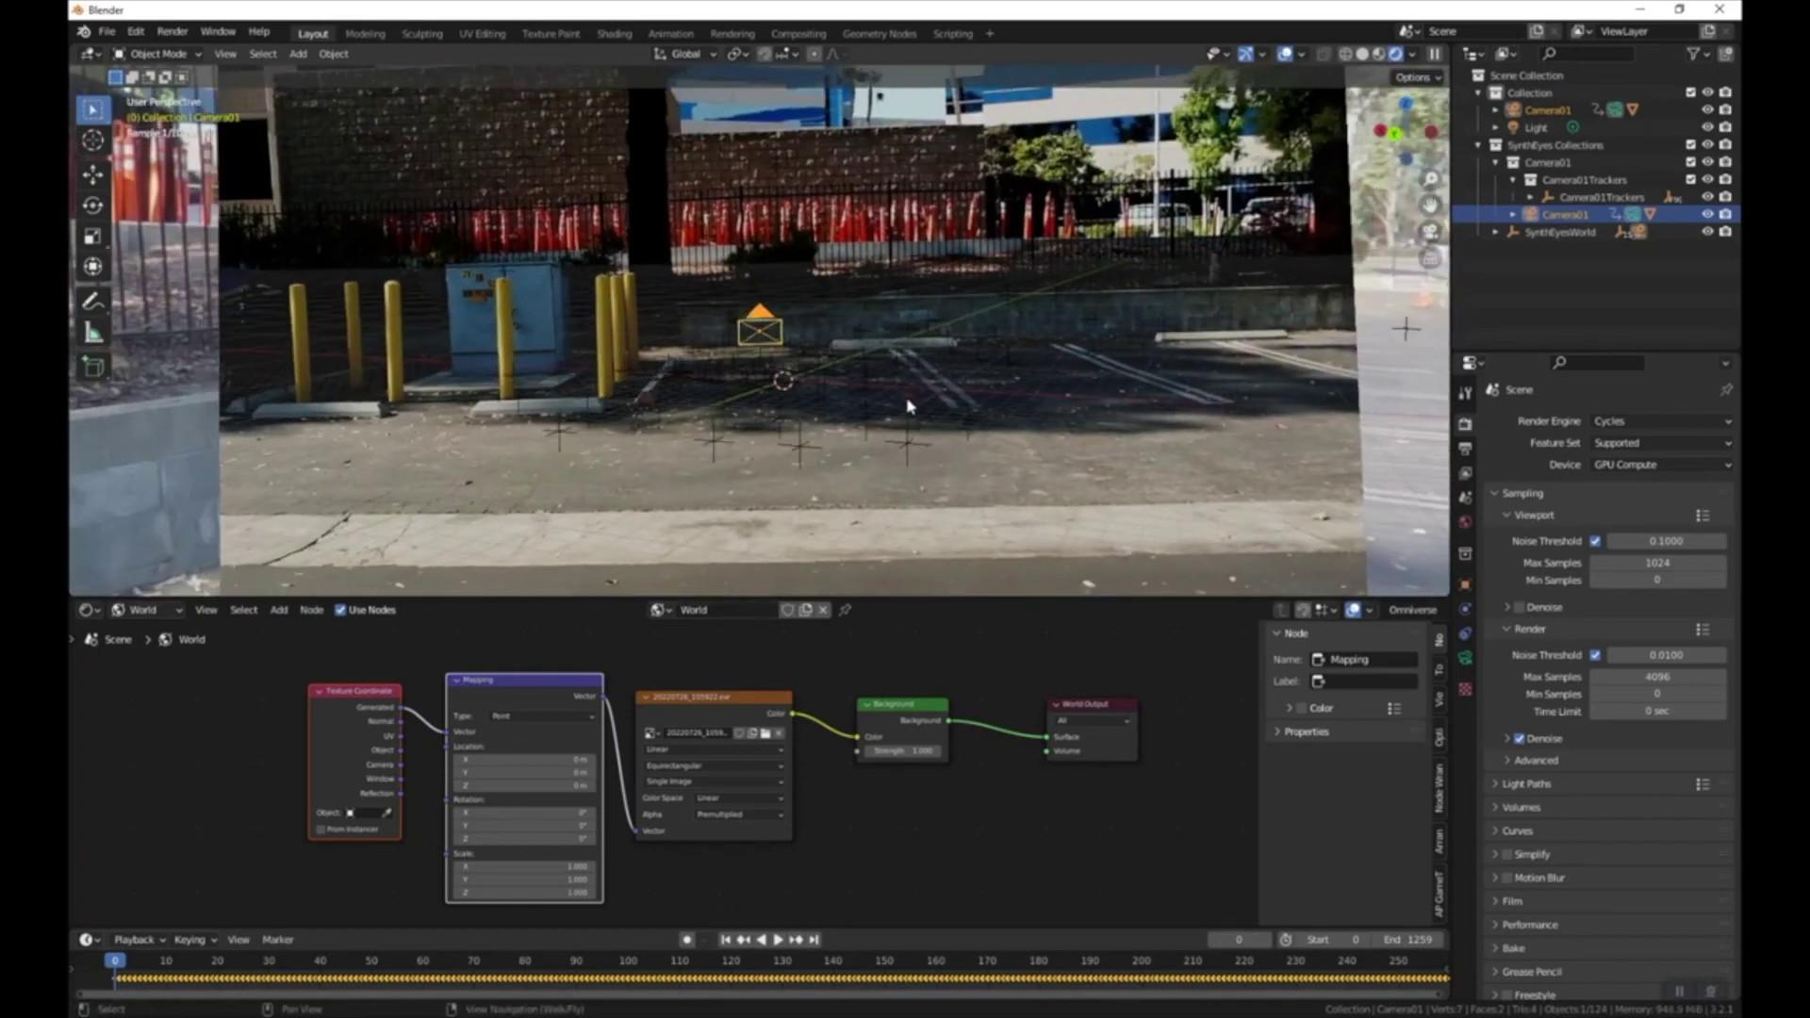
scroll(900, 408, "down", 9)
scroll(755, 339, "up", 7)
scroll(754, 341, "down", 2)
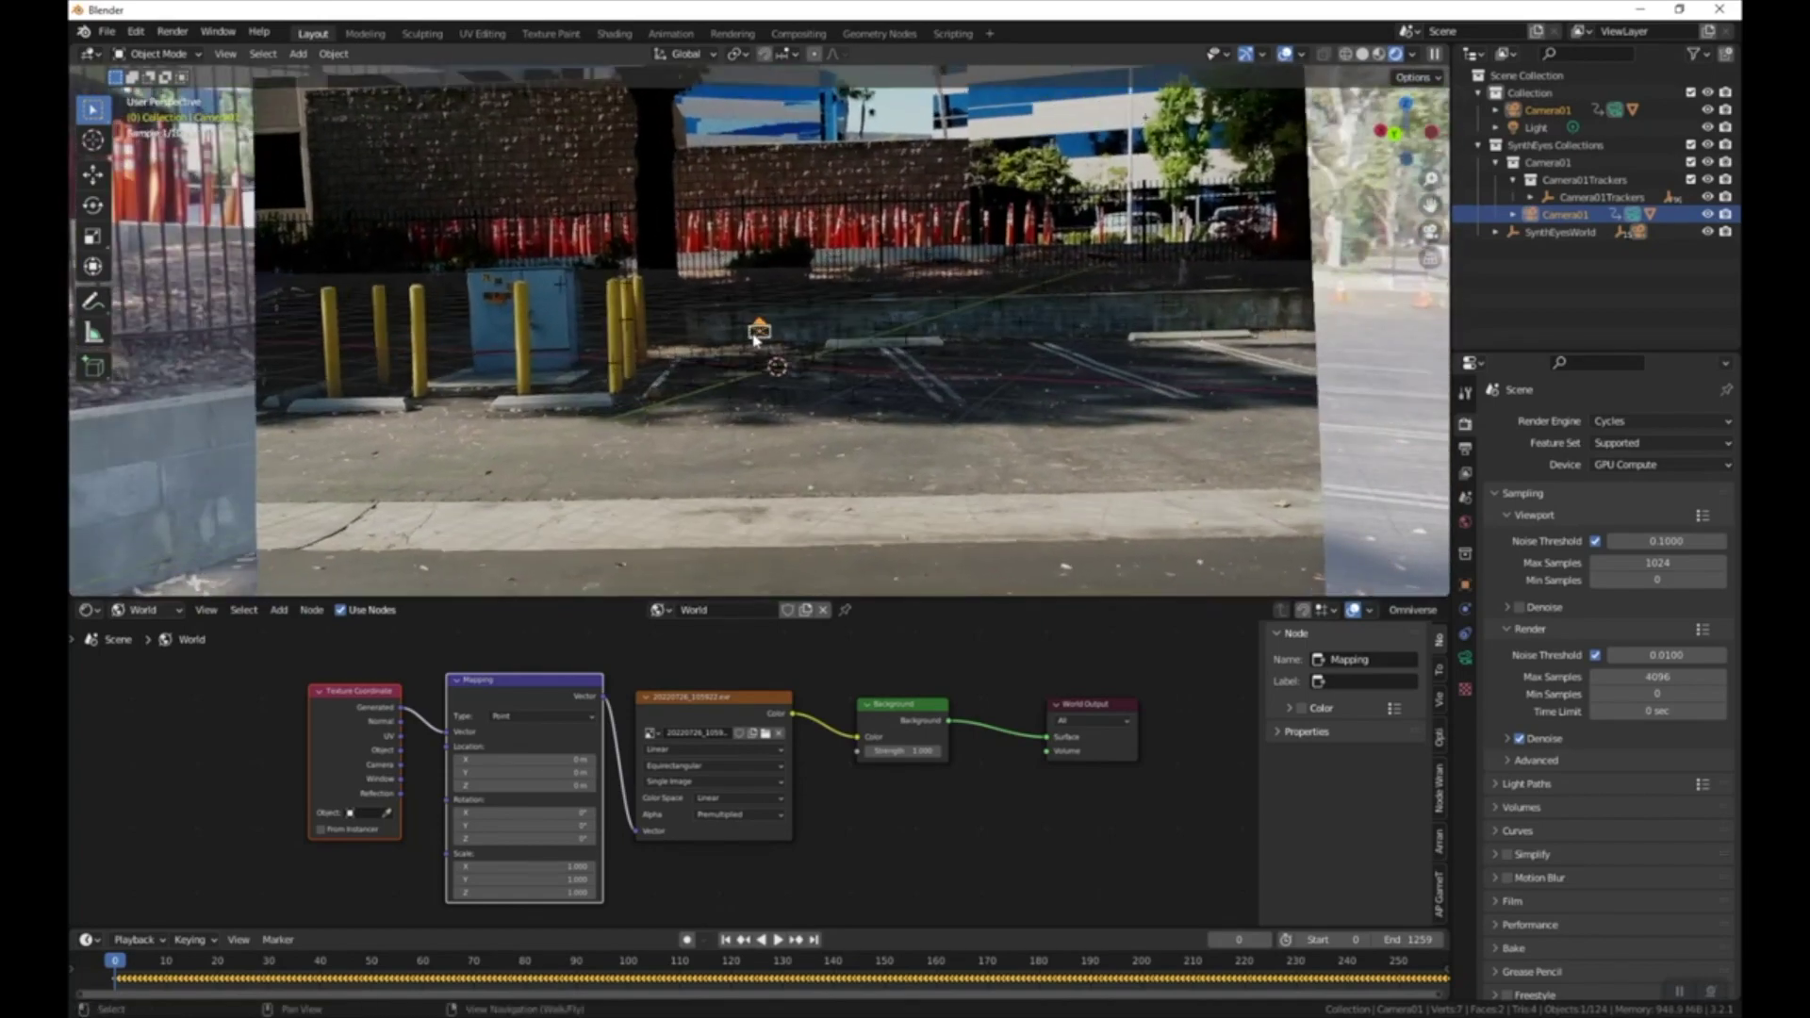
key("KP_0")
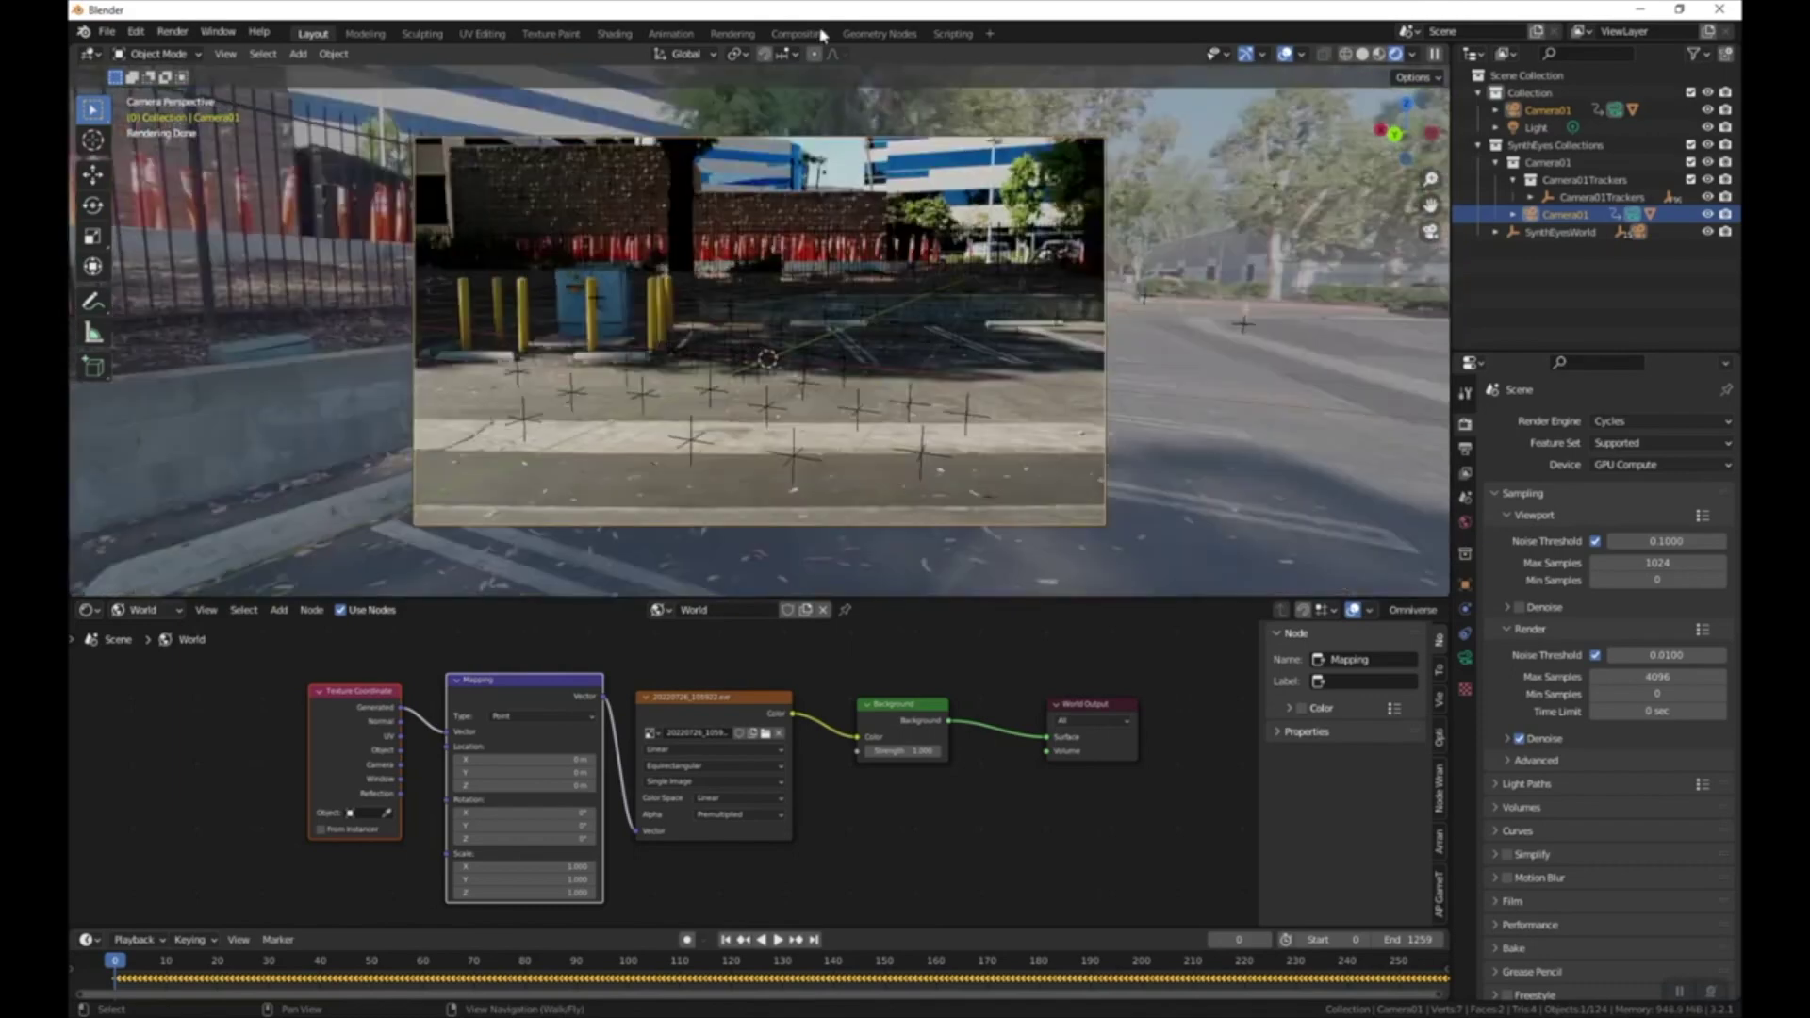
middle_click_drag(804, 299, 816, 419)
scroll(830, 420, "down", 2)
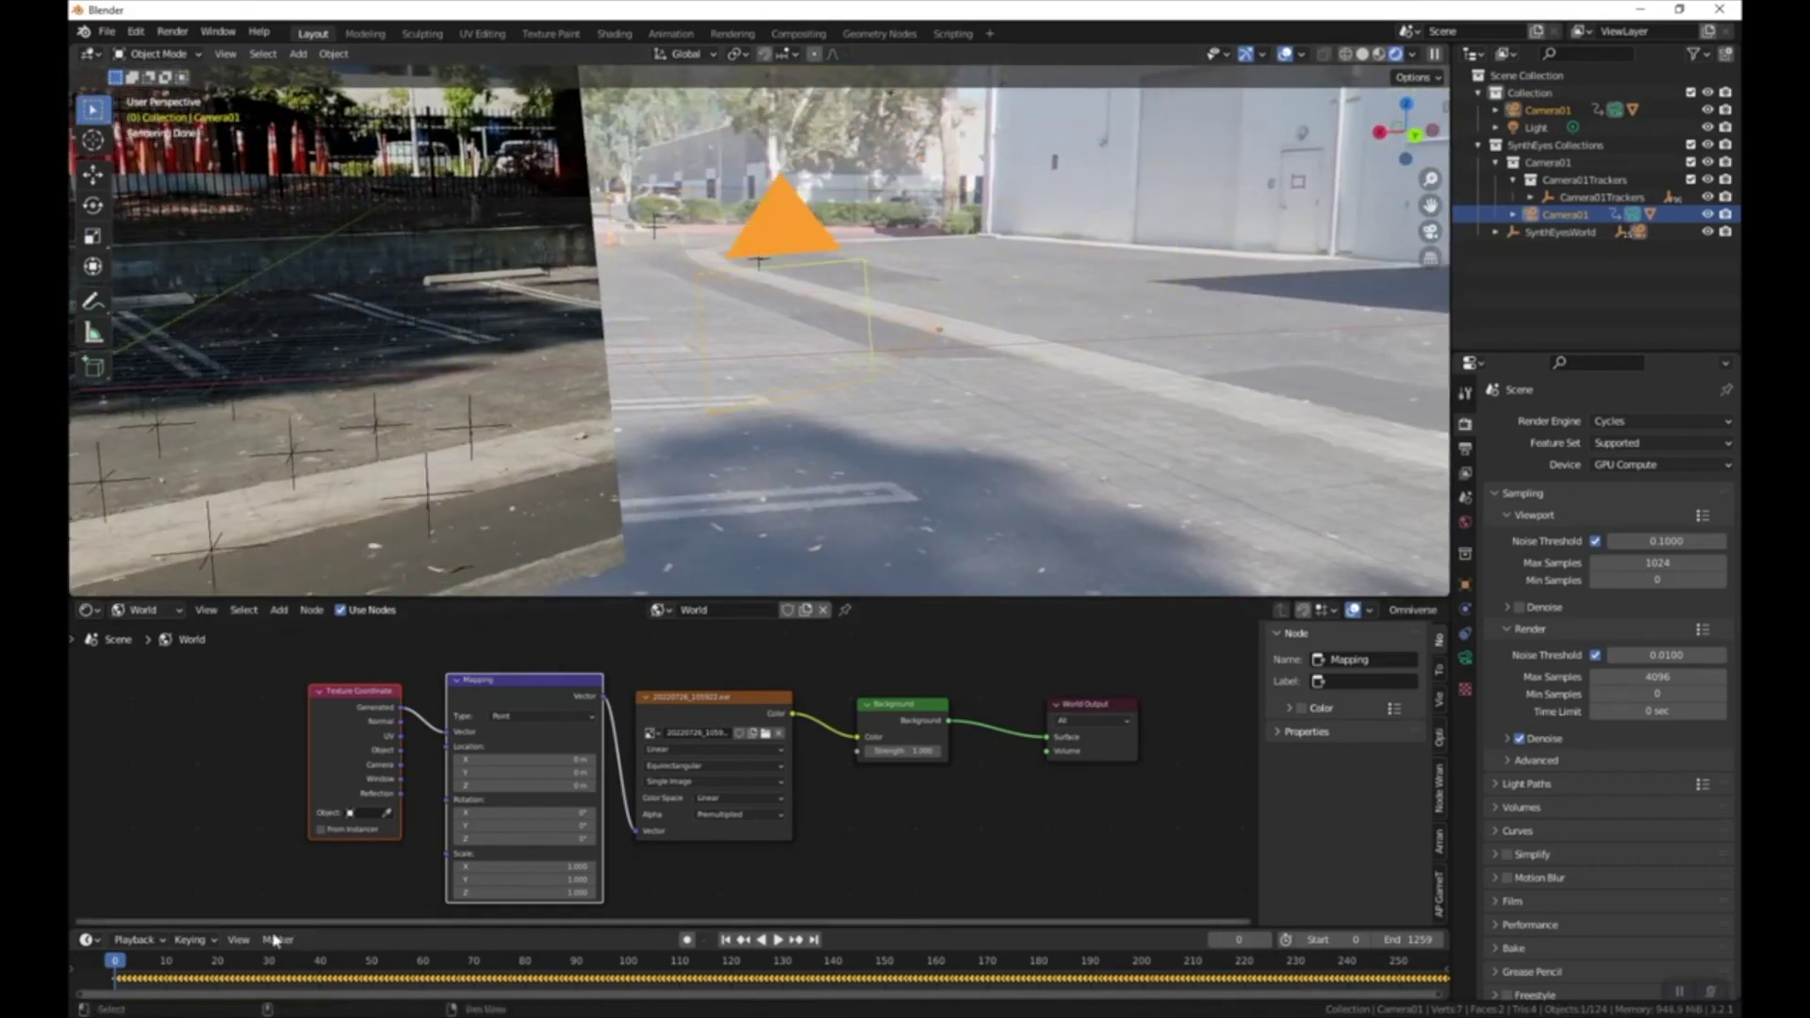
- Switch the viewport to Material Preview shading and play the tracked camera animation with its footage screen
left_click_drag(117, 963, 131, 964)
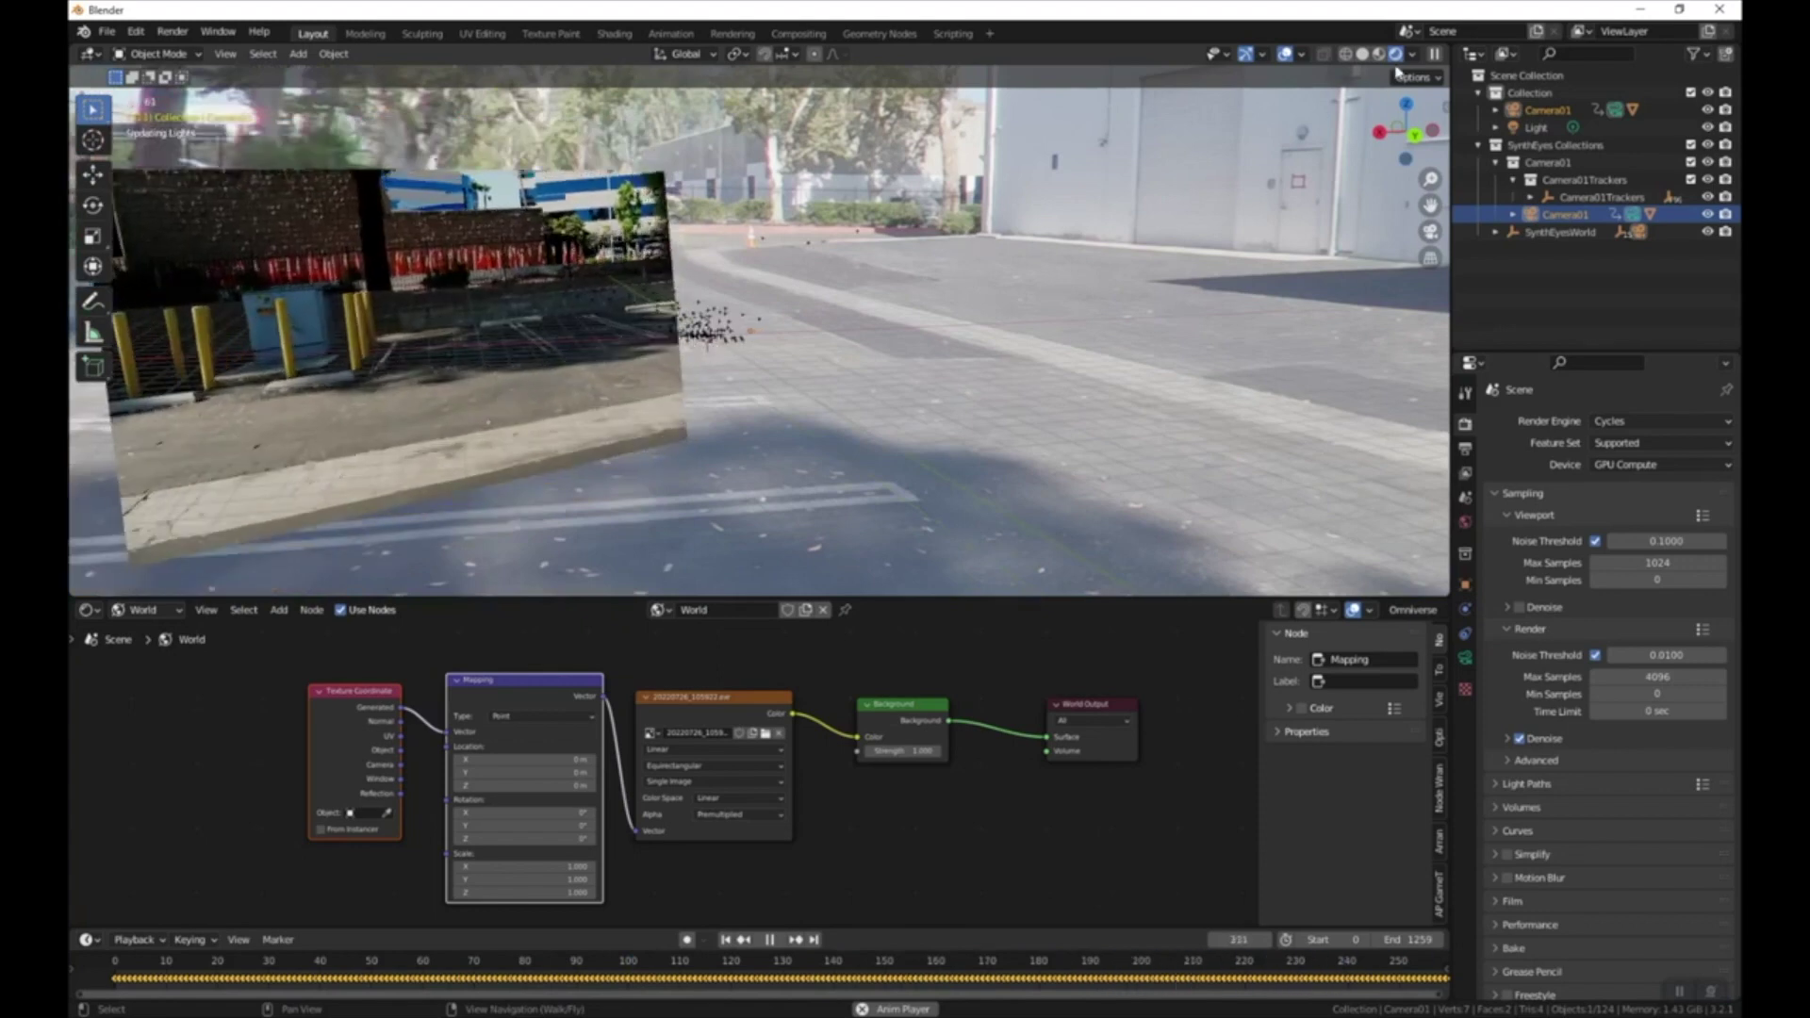
left_click(1411, 54)
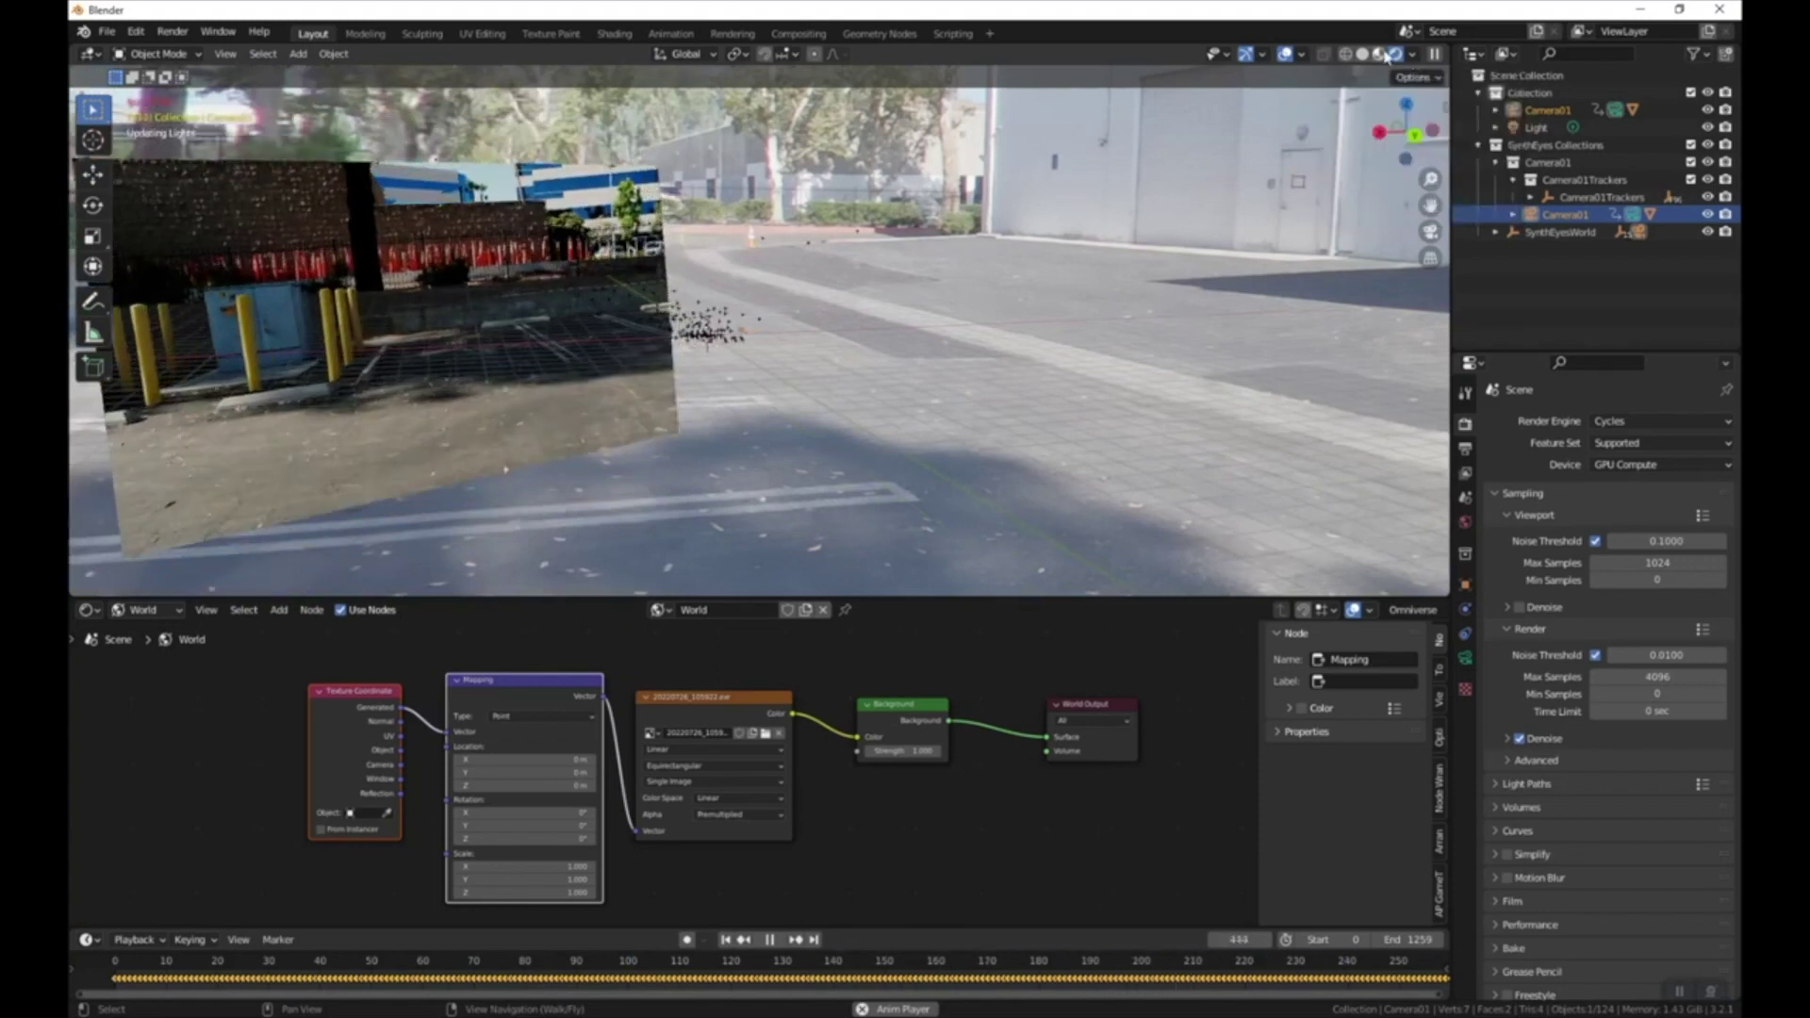
left_click(1382, 55)
left_click(775, 941)
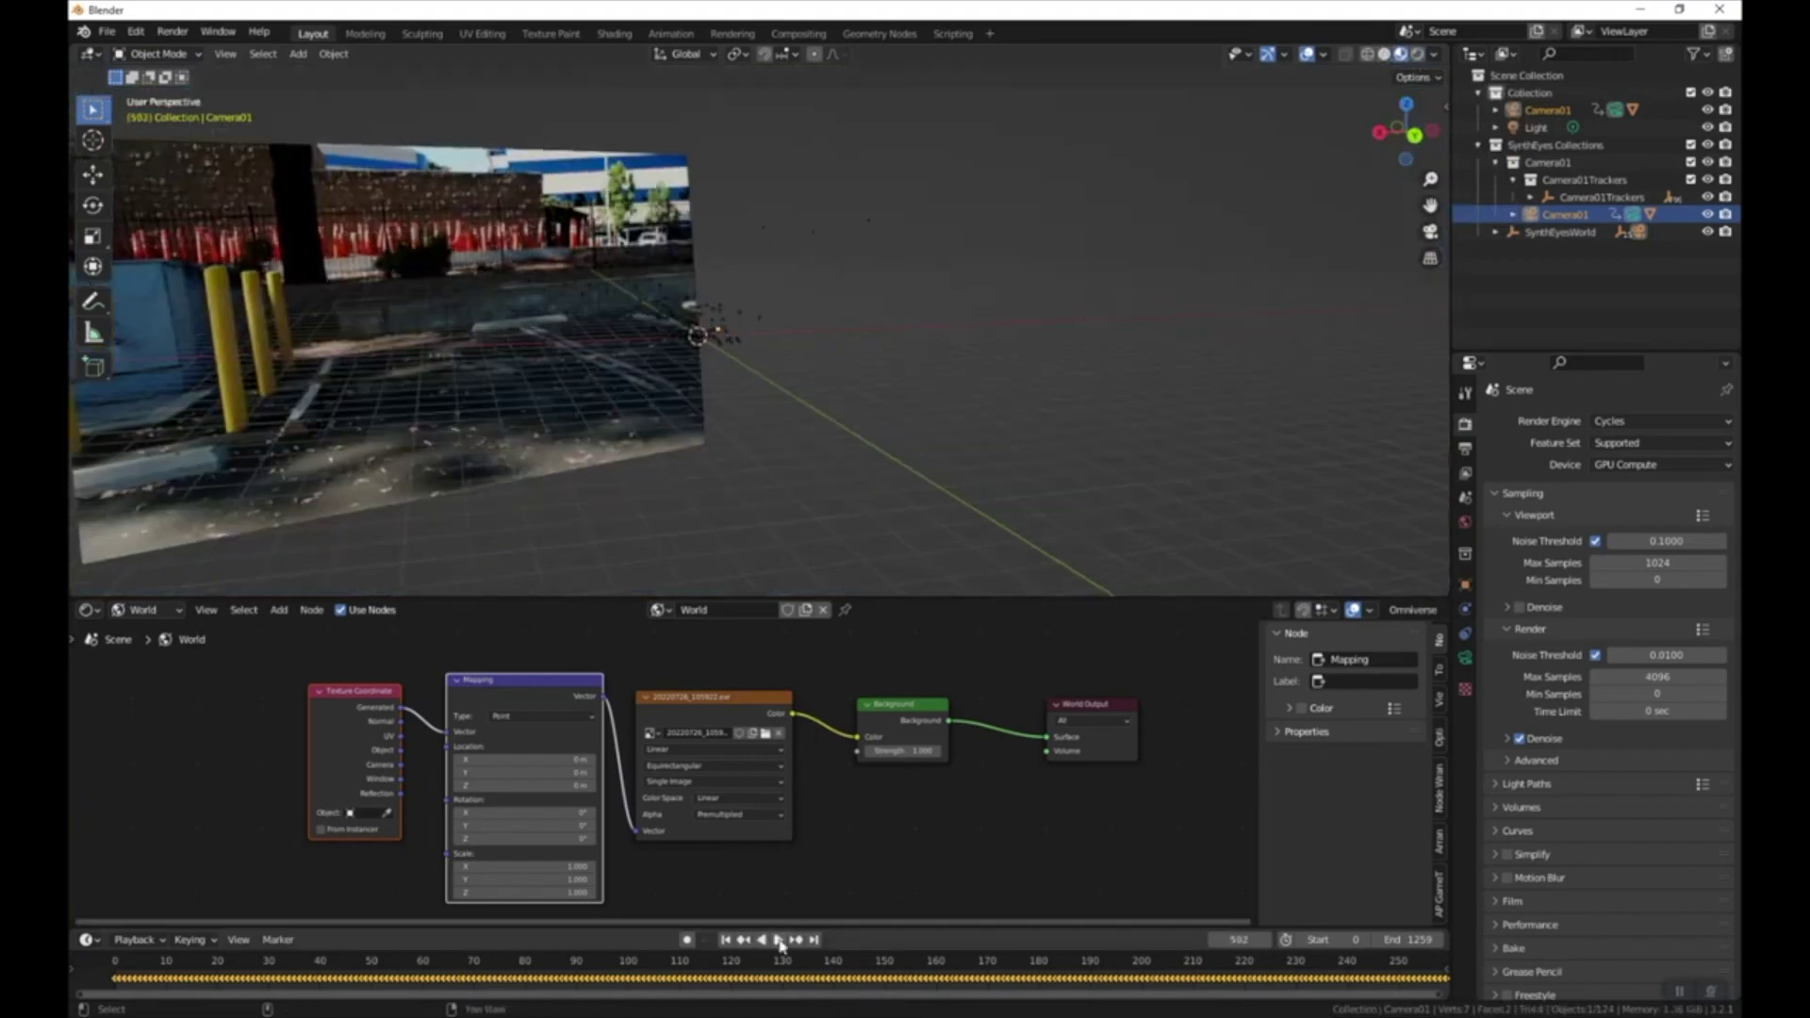
left_click(778, 941)
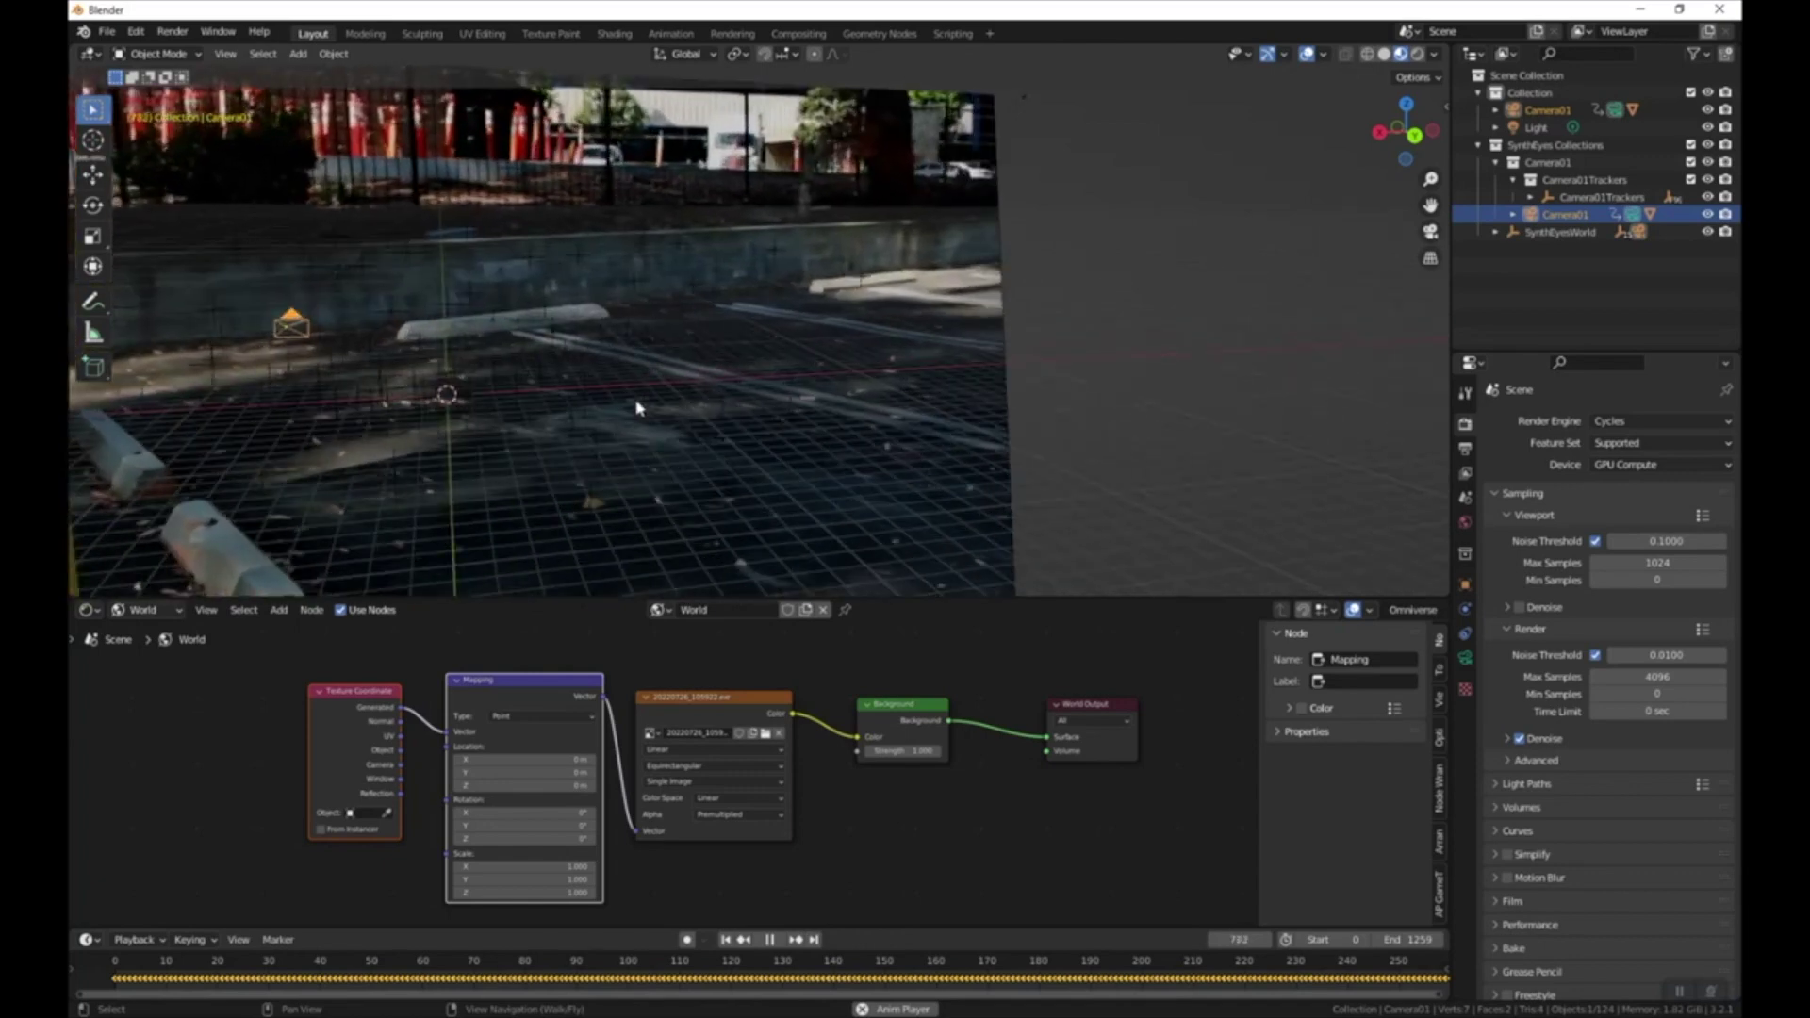
left_click(582, 400)
left_click(552, 401)
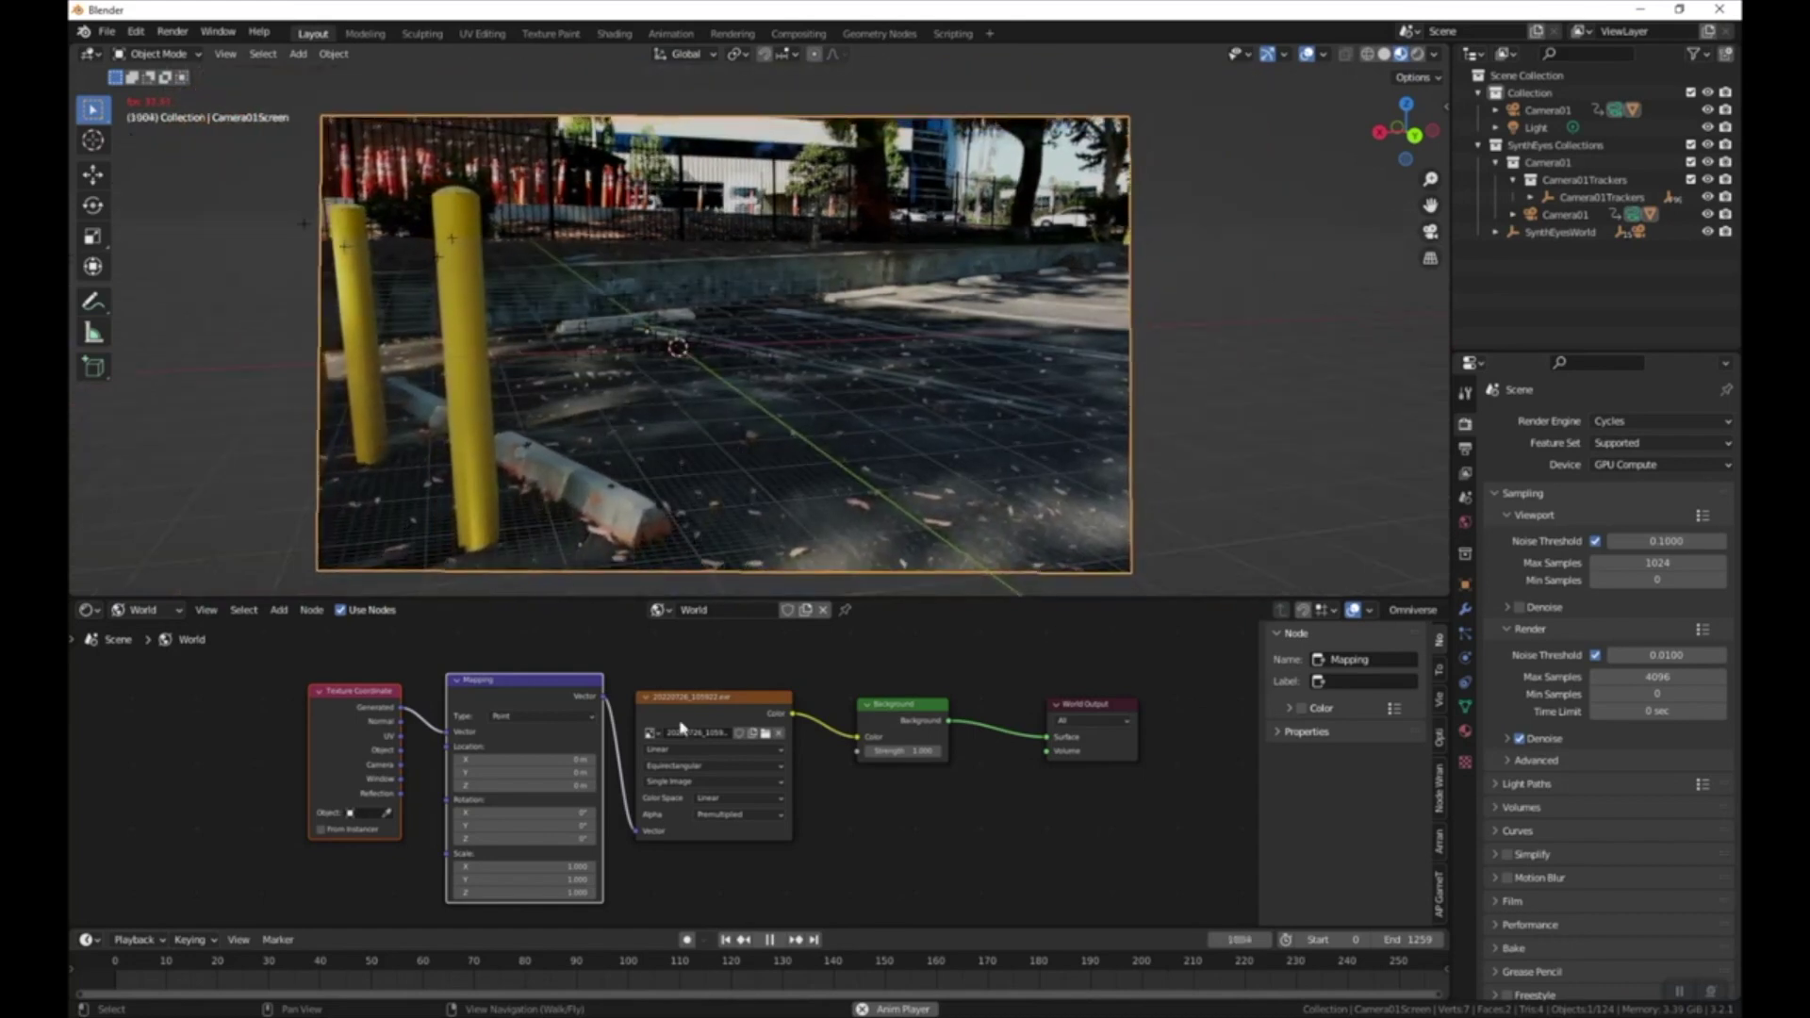
- Stop the playback and save the scene as Ricoh4c.blend in the 01_July2022 Blender folder
key("space")
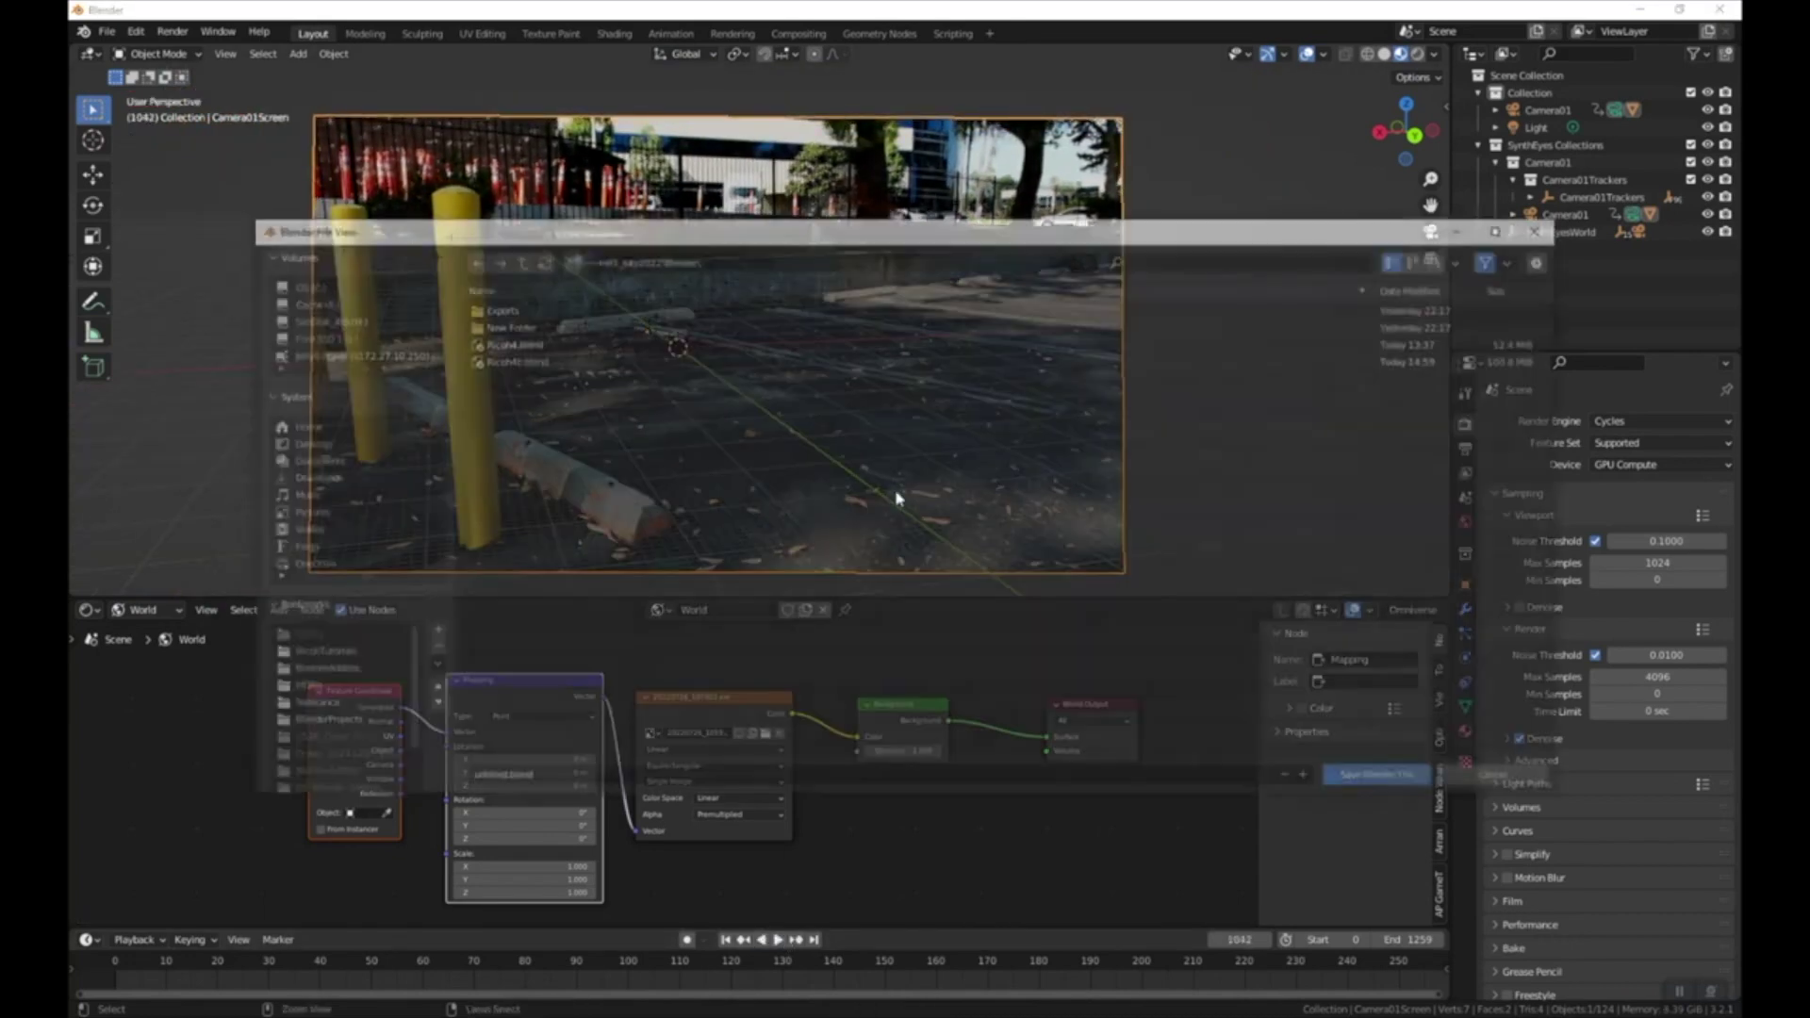
key("ctrl+s")
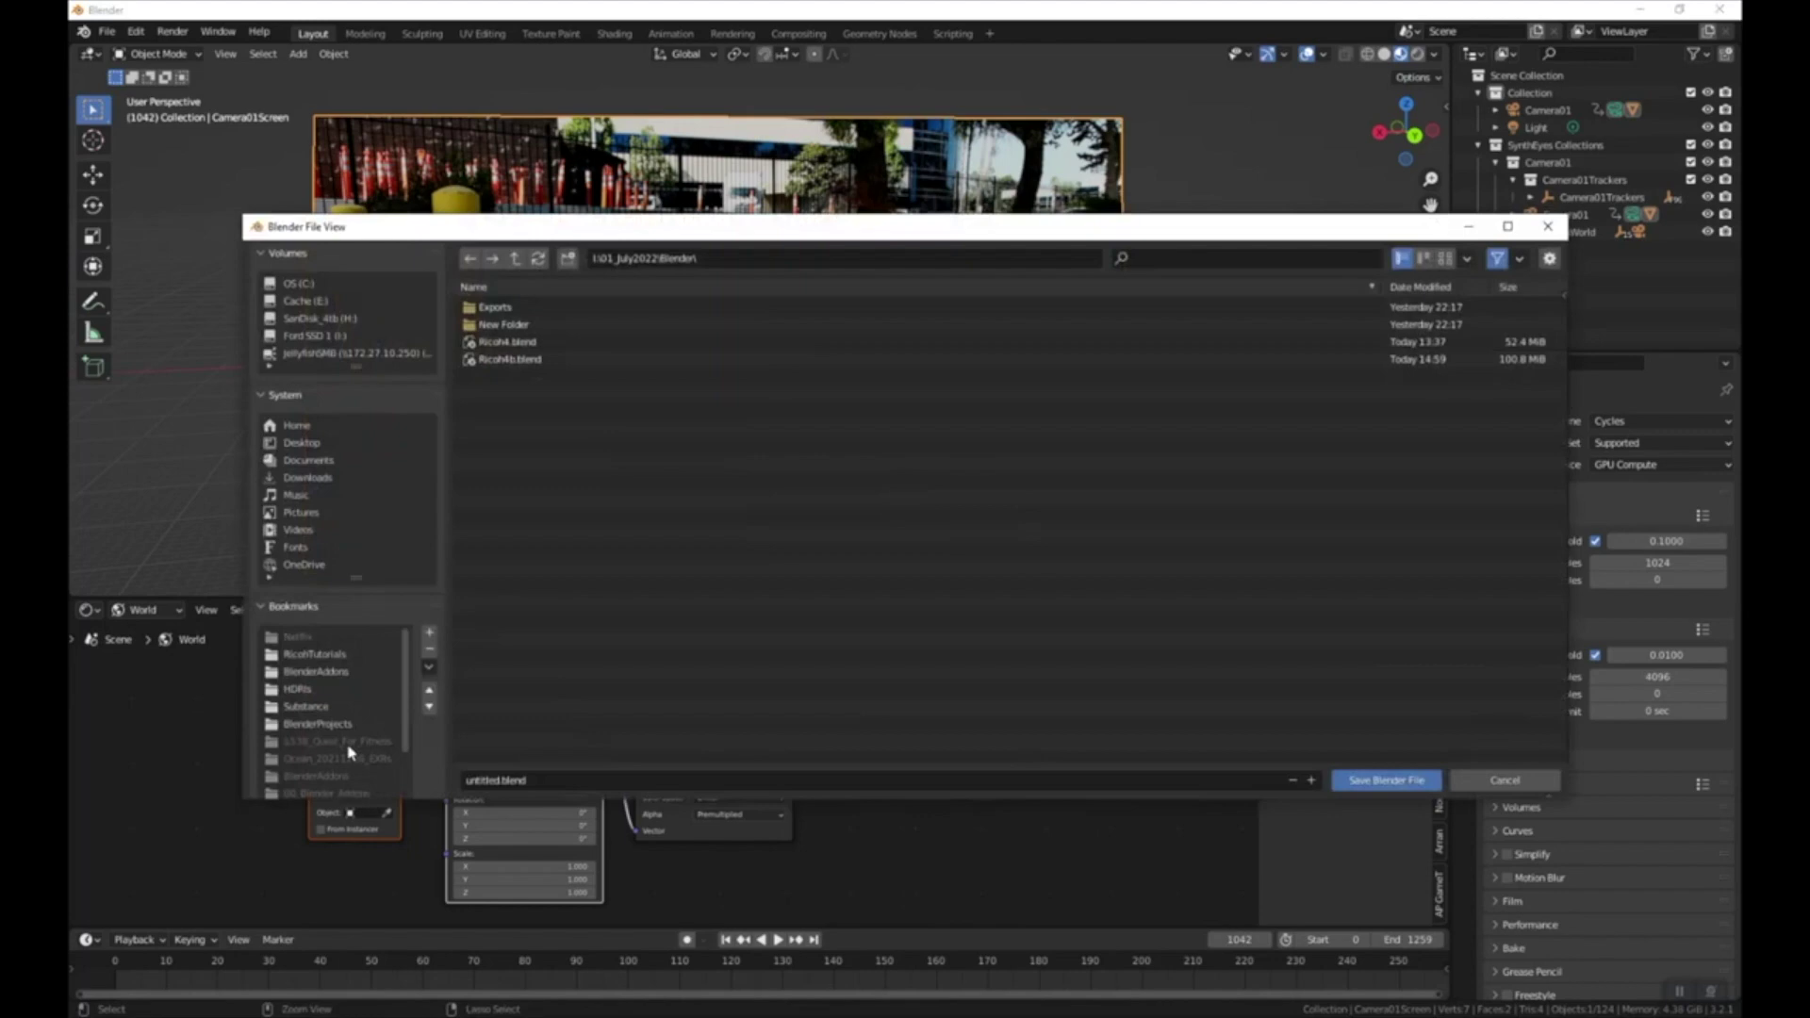
left_click(517, 361)
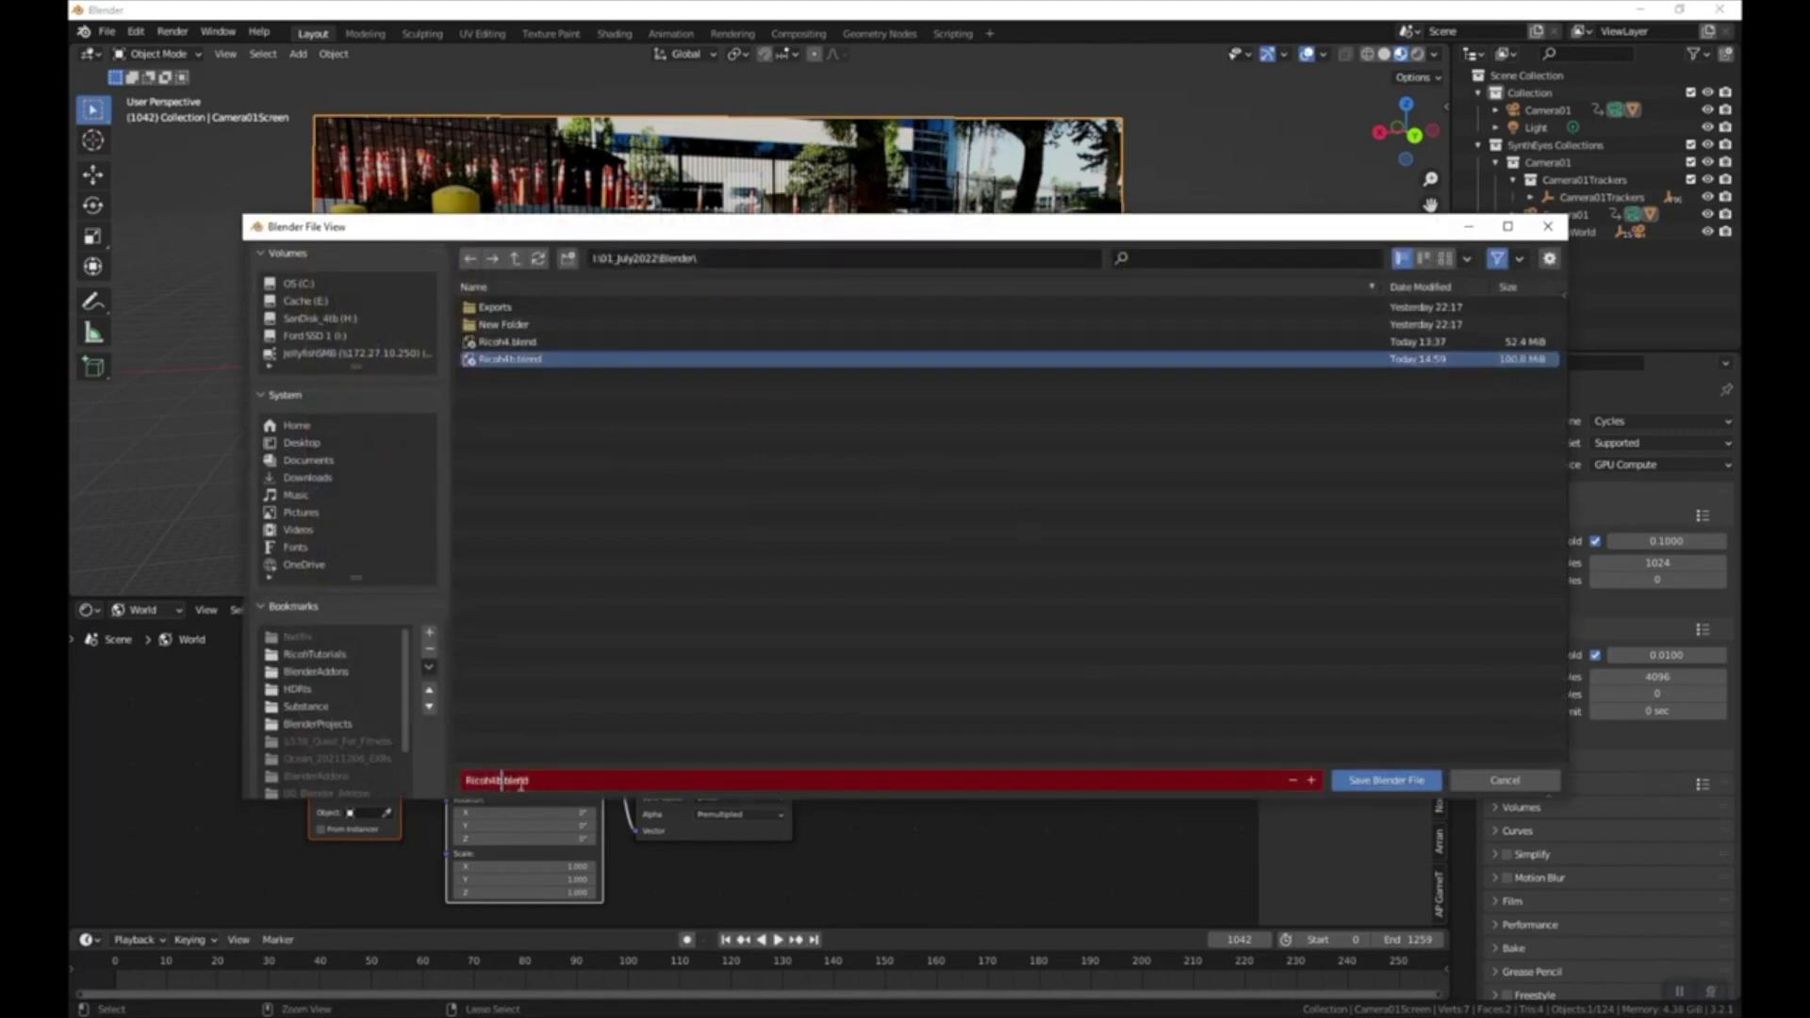
left_click(1374, 788)
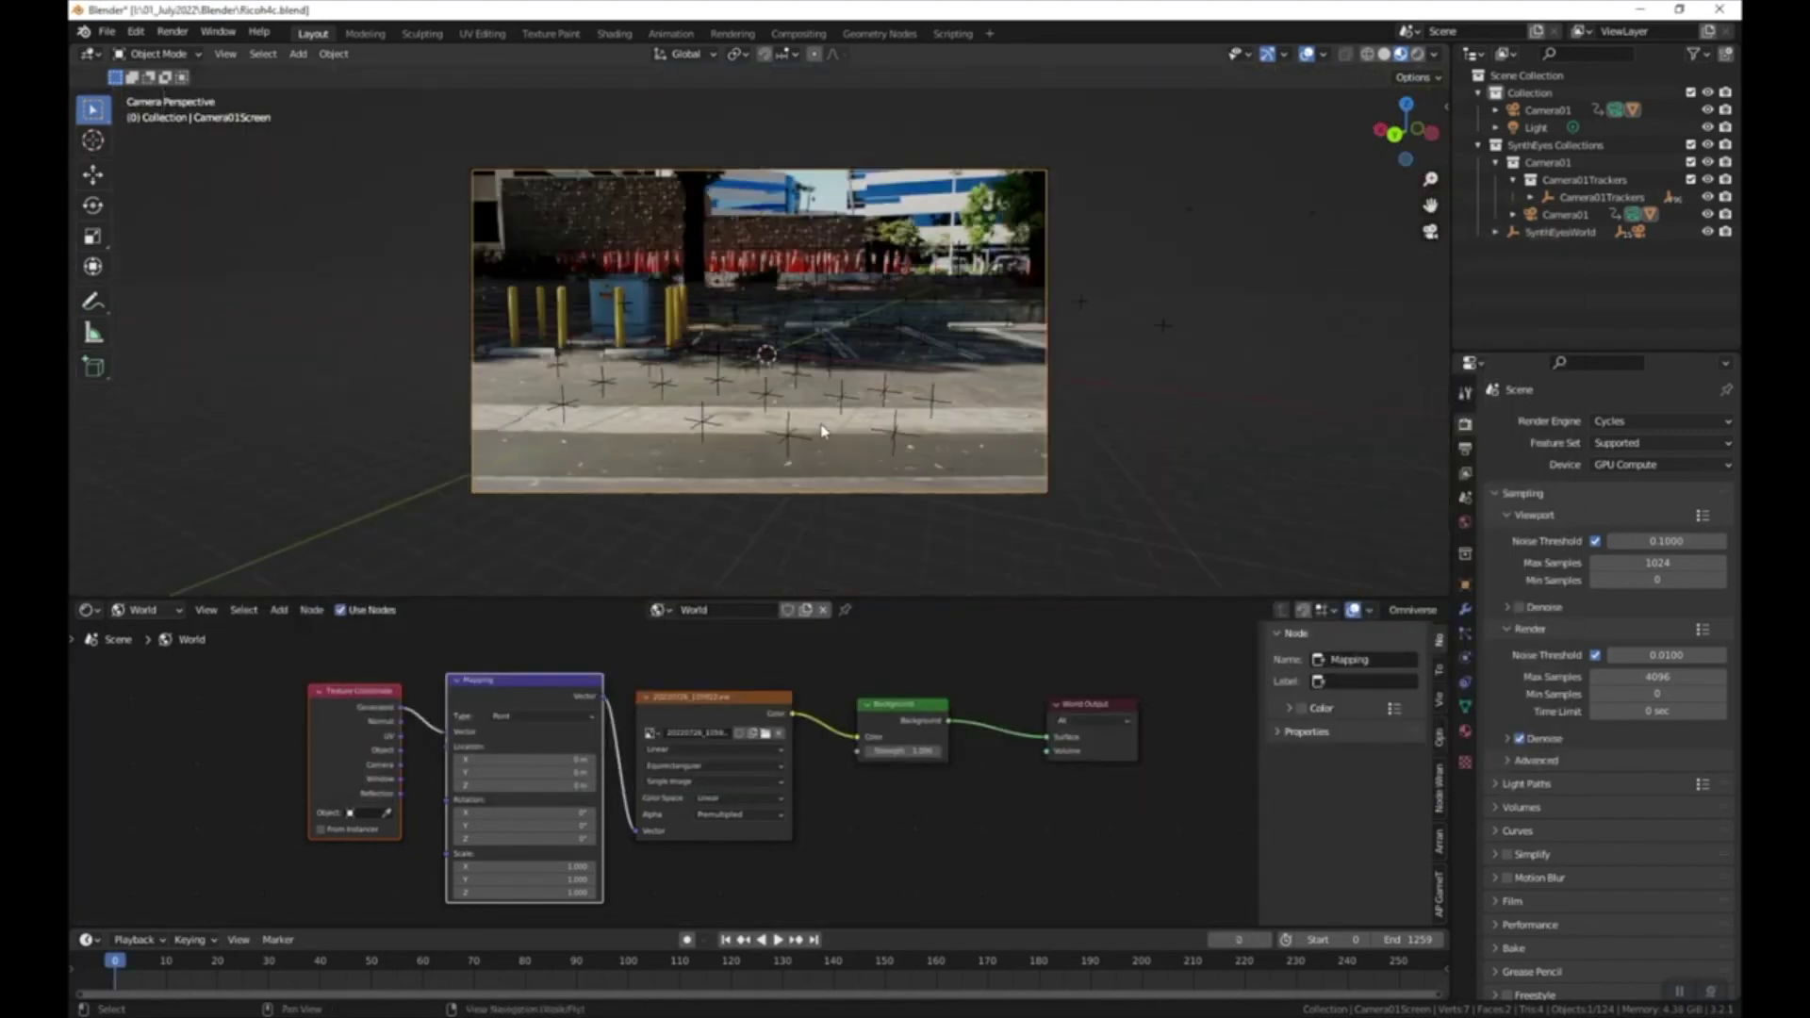
- Add a mesh plane at the scene origin and scale it up to cover the ground beneath the trackers
scroll(822, 430, "up", 6)
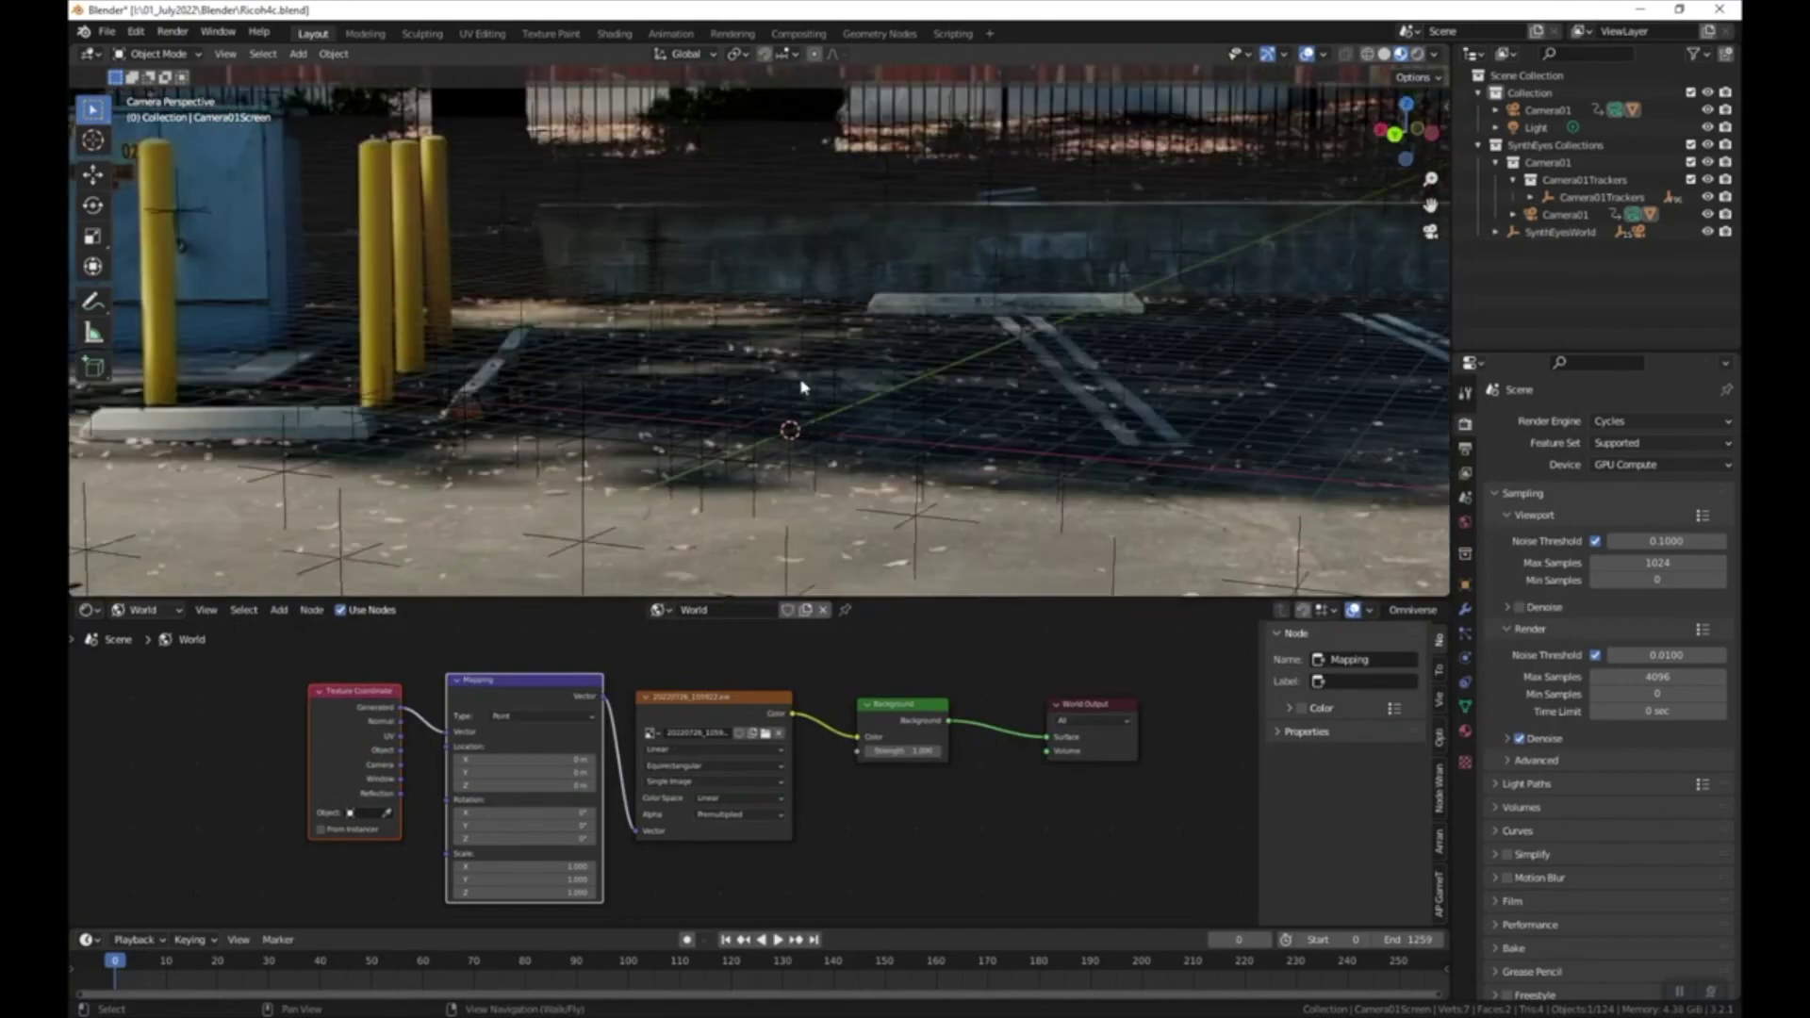
key("shift+a")
mouse_move(802, 382)
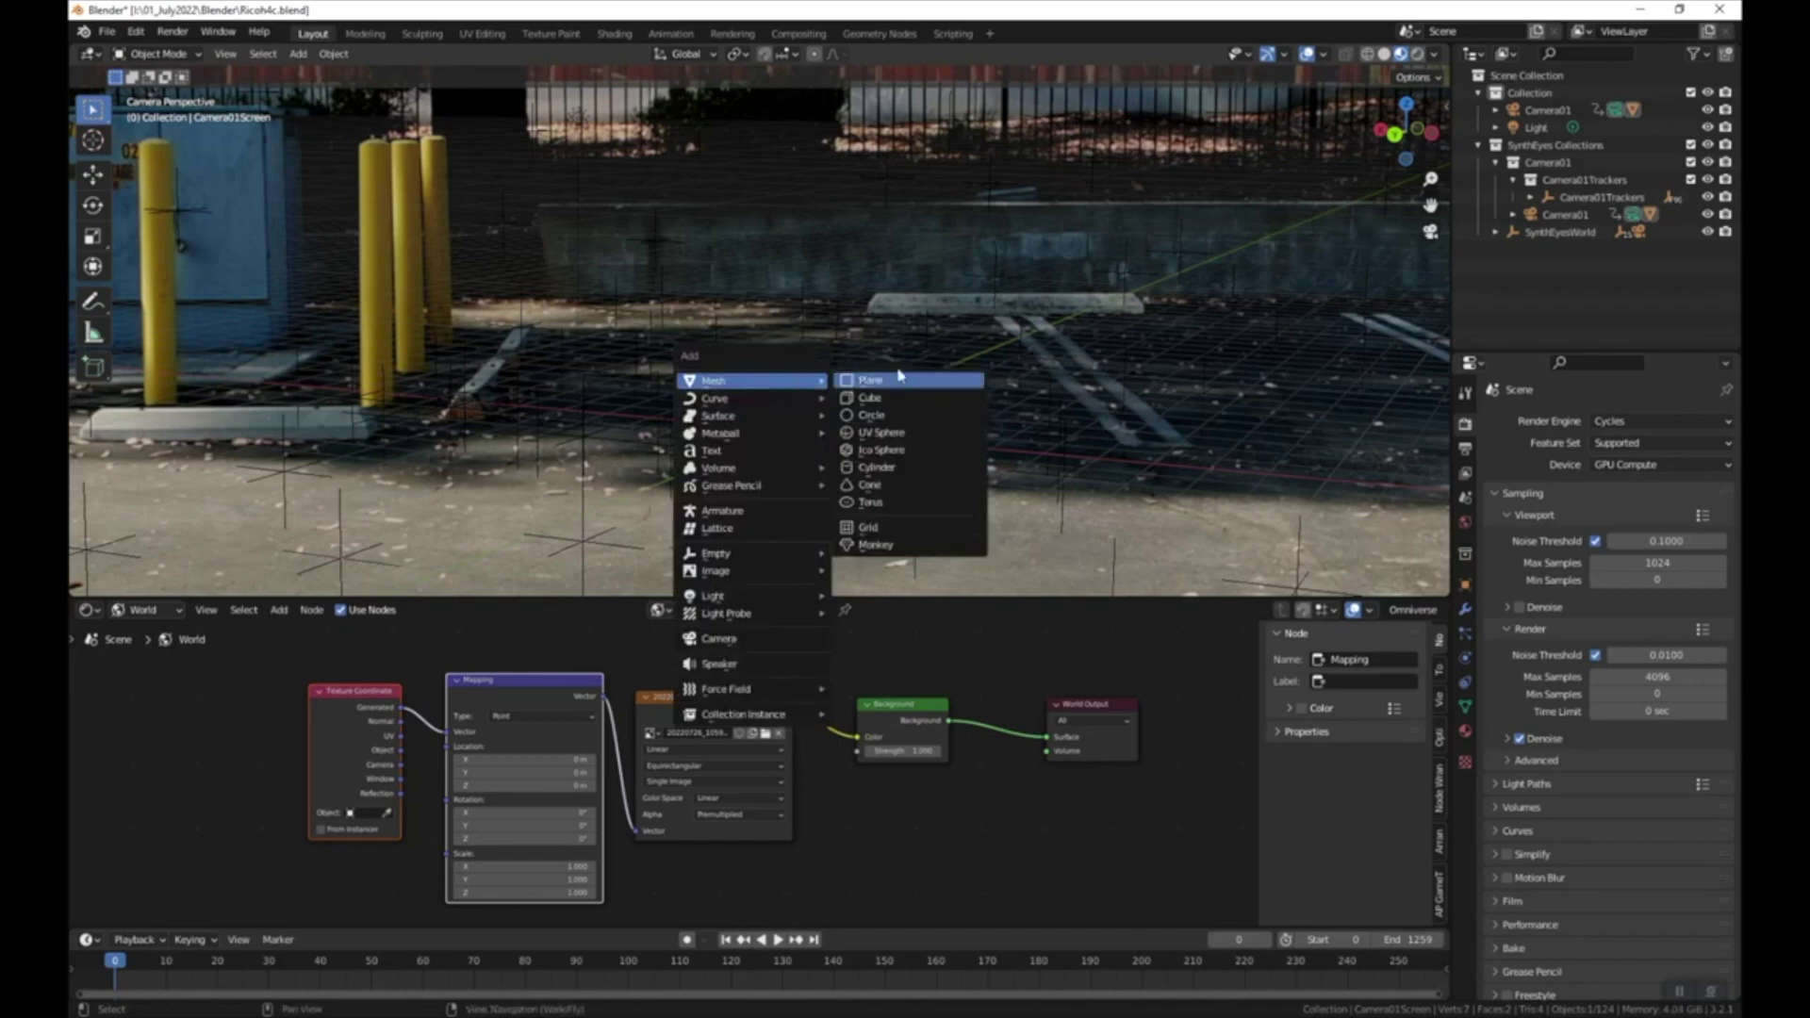
left_click(903, 380)
key("s")
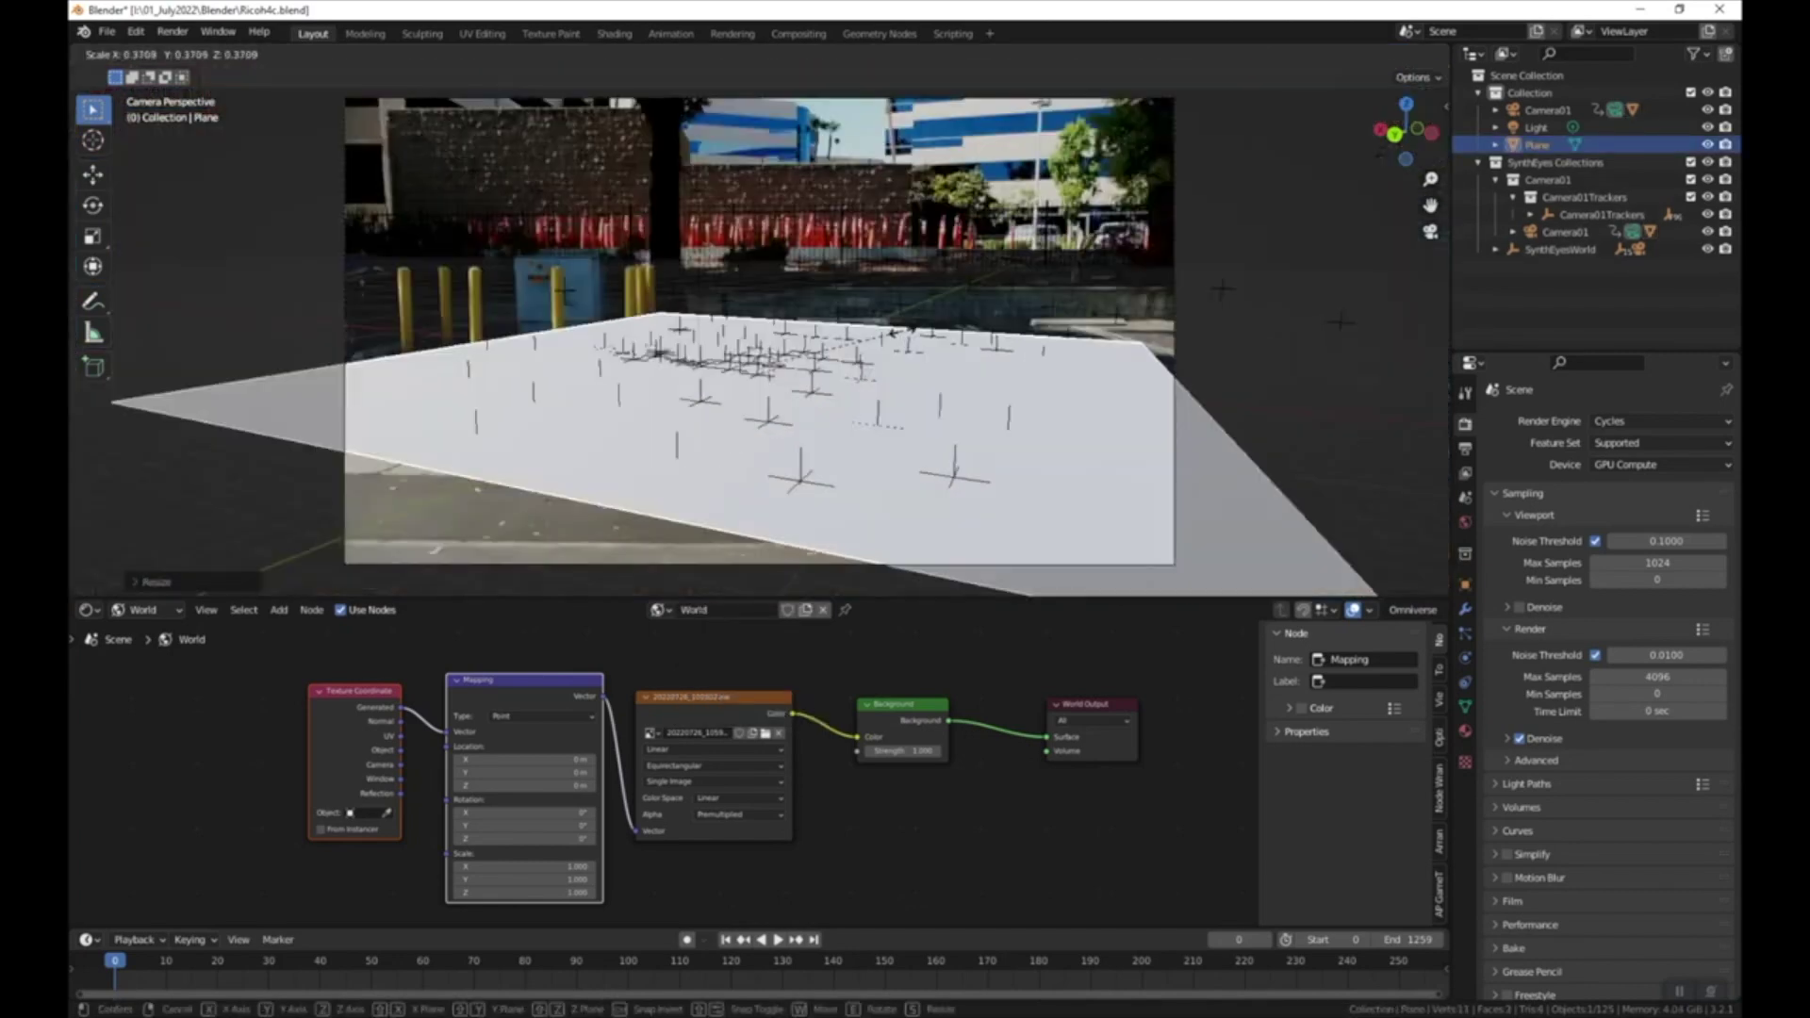
left_click(895, 333)
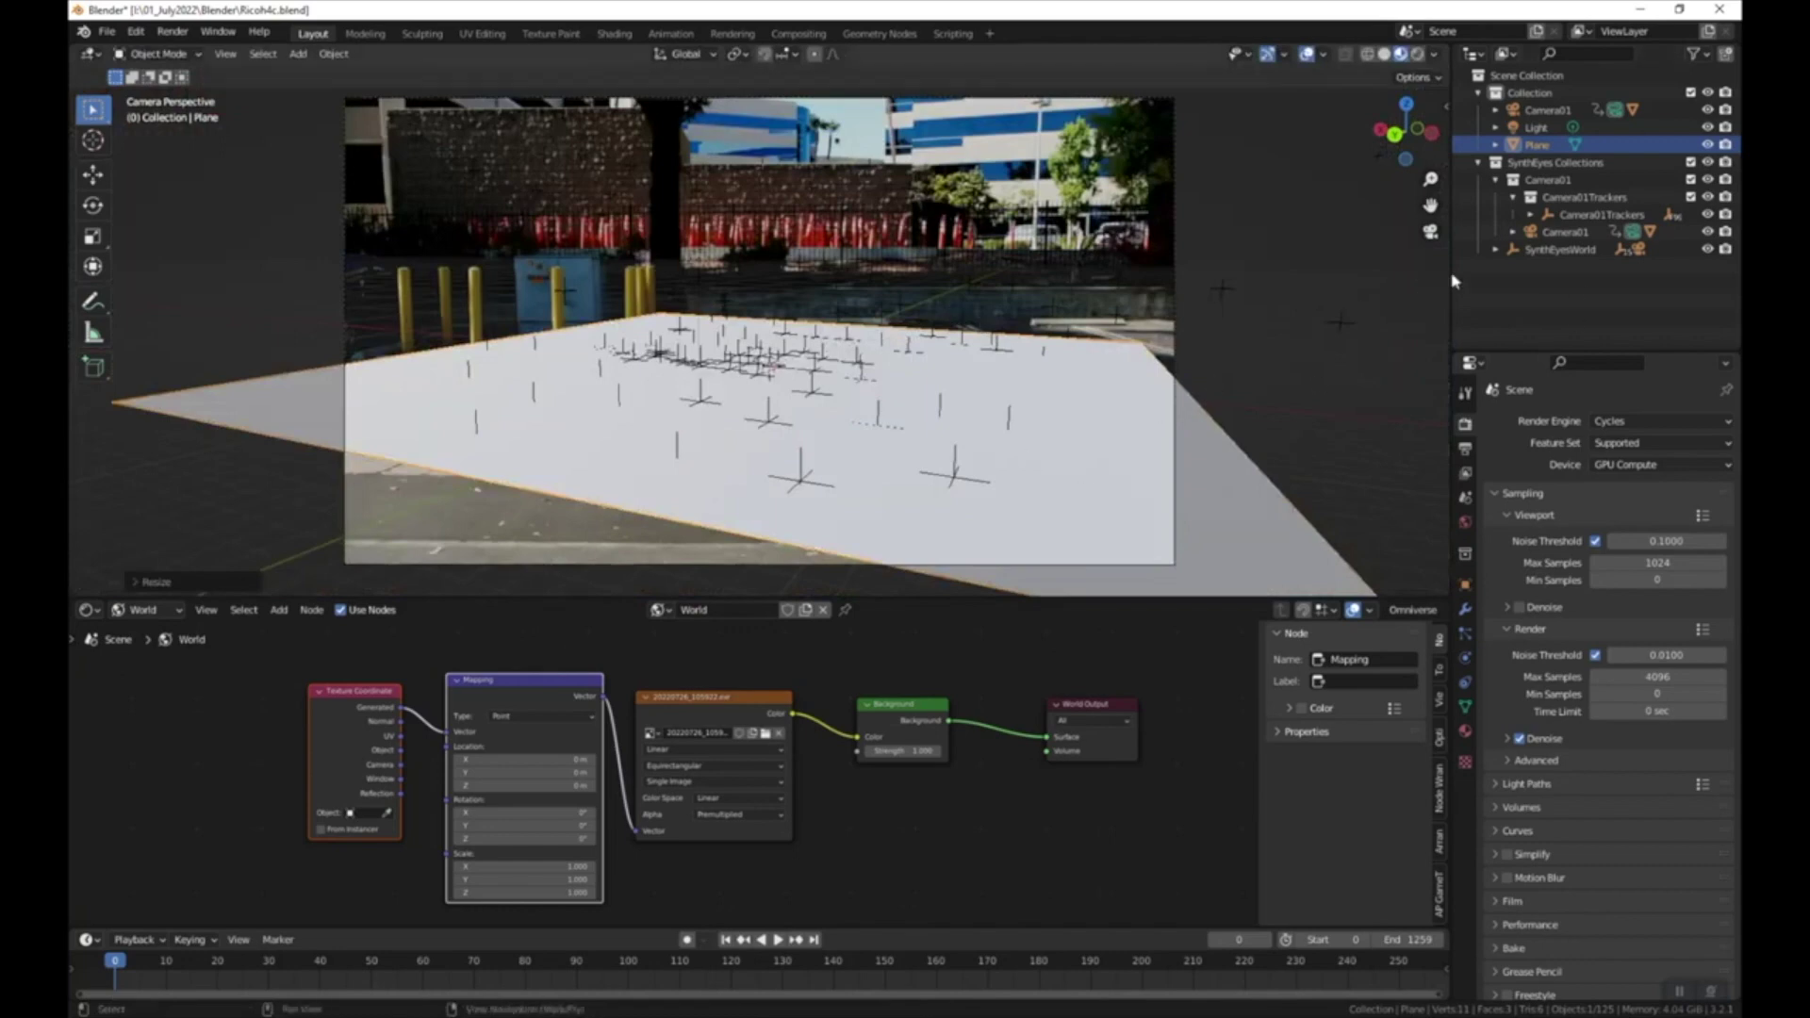
- Rotate the plane about its vertical axis to square it with the curb line, and scale it down
key("shift+space")
key("r")
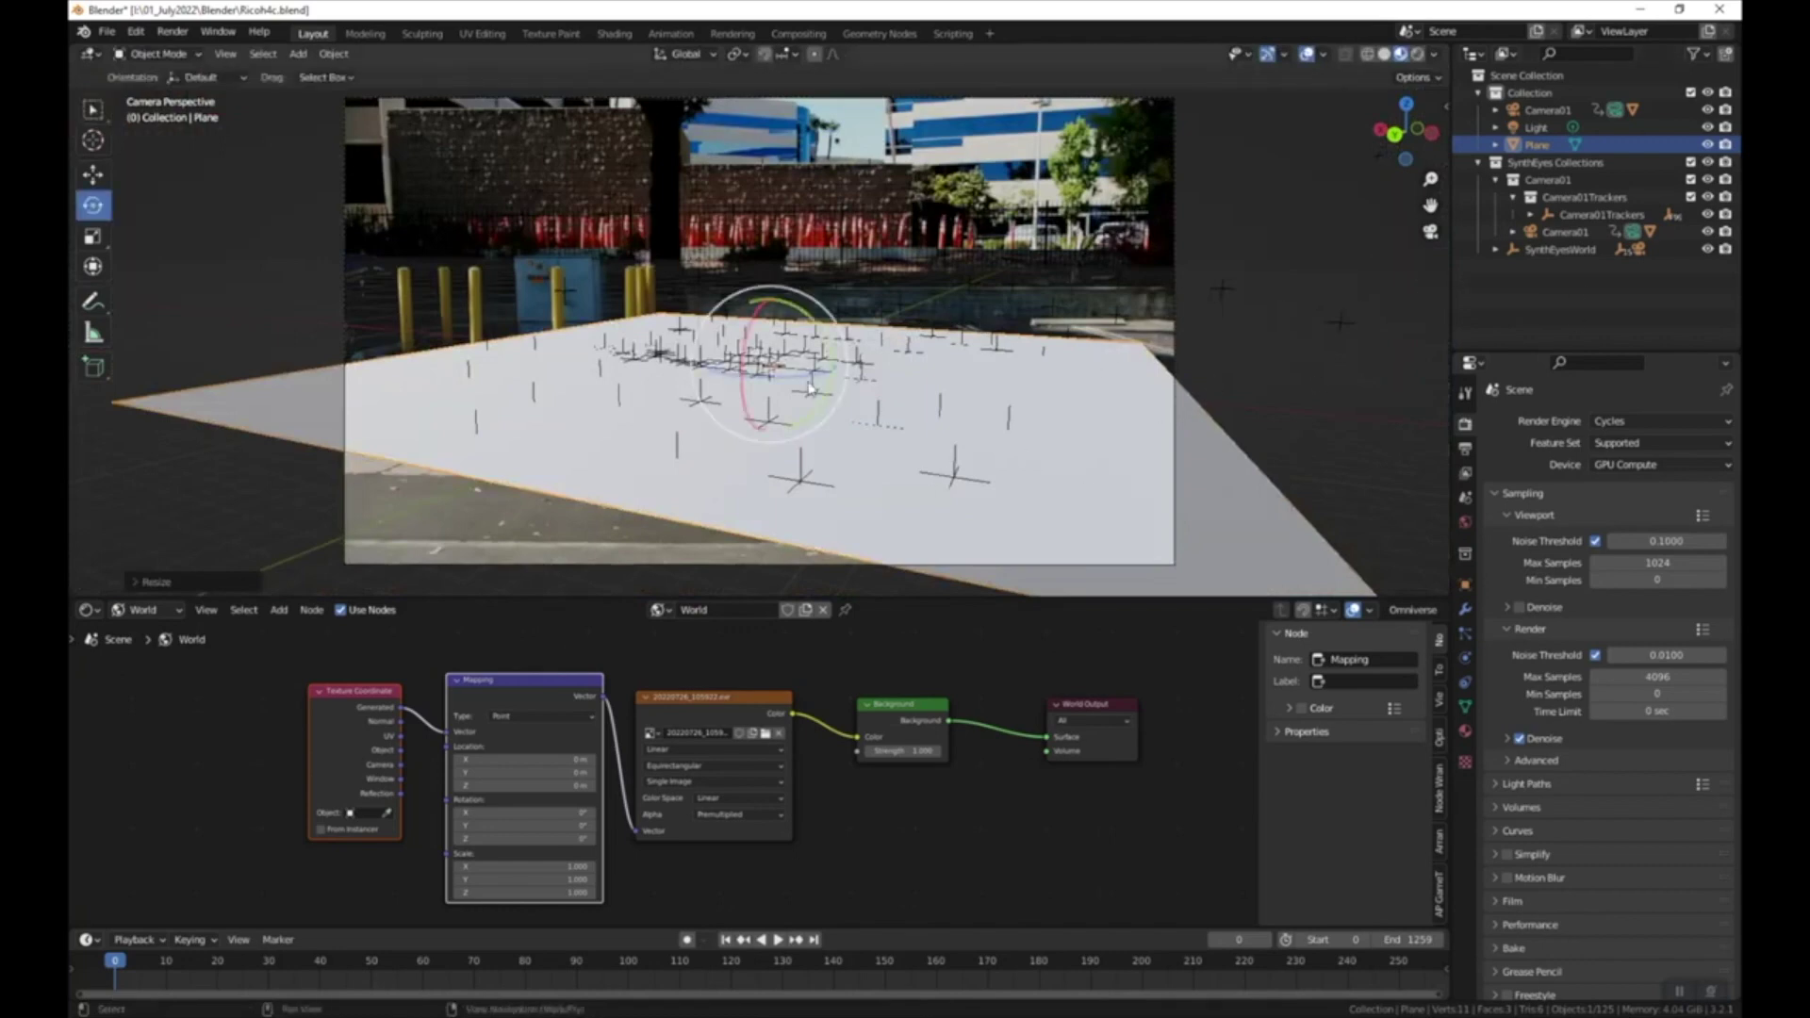
left_click_drag(781, 382, 797, 385)
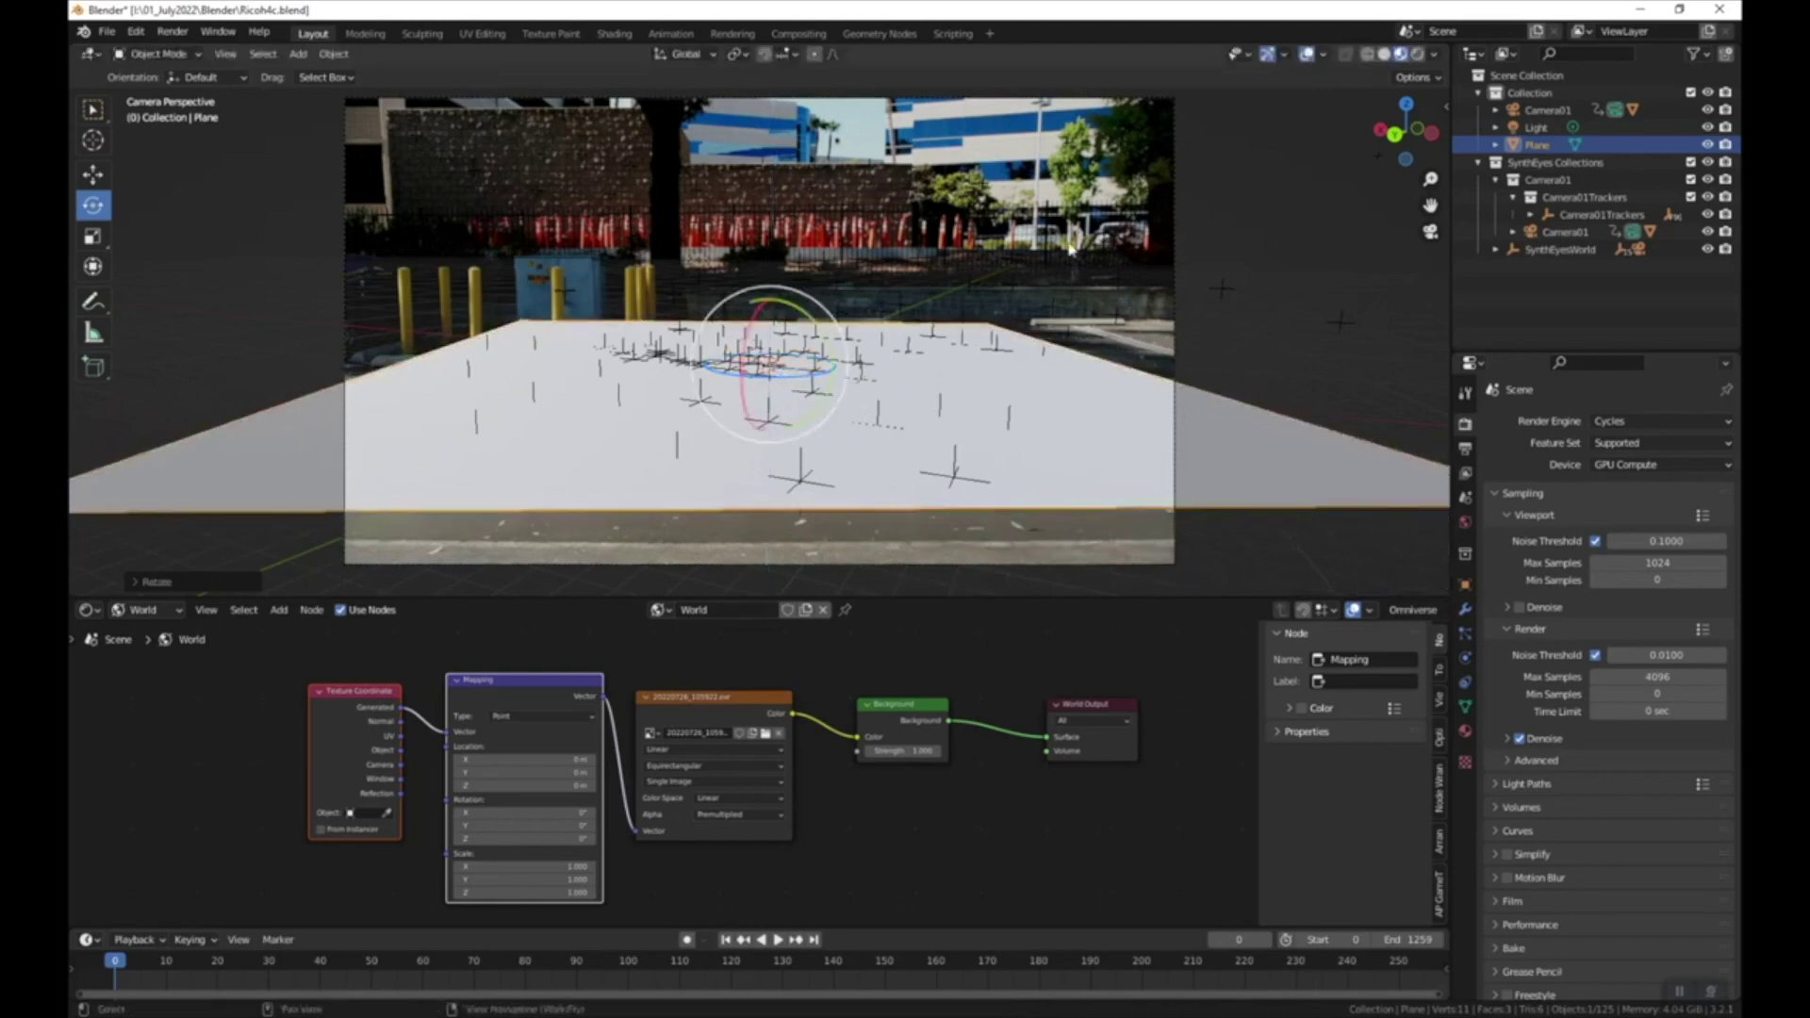
key("s")
key("Return")
scroll(864, 272, "up", 5)
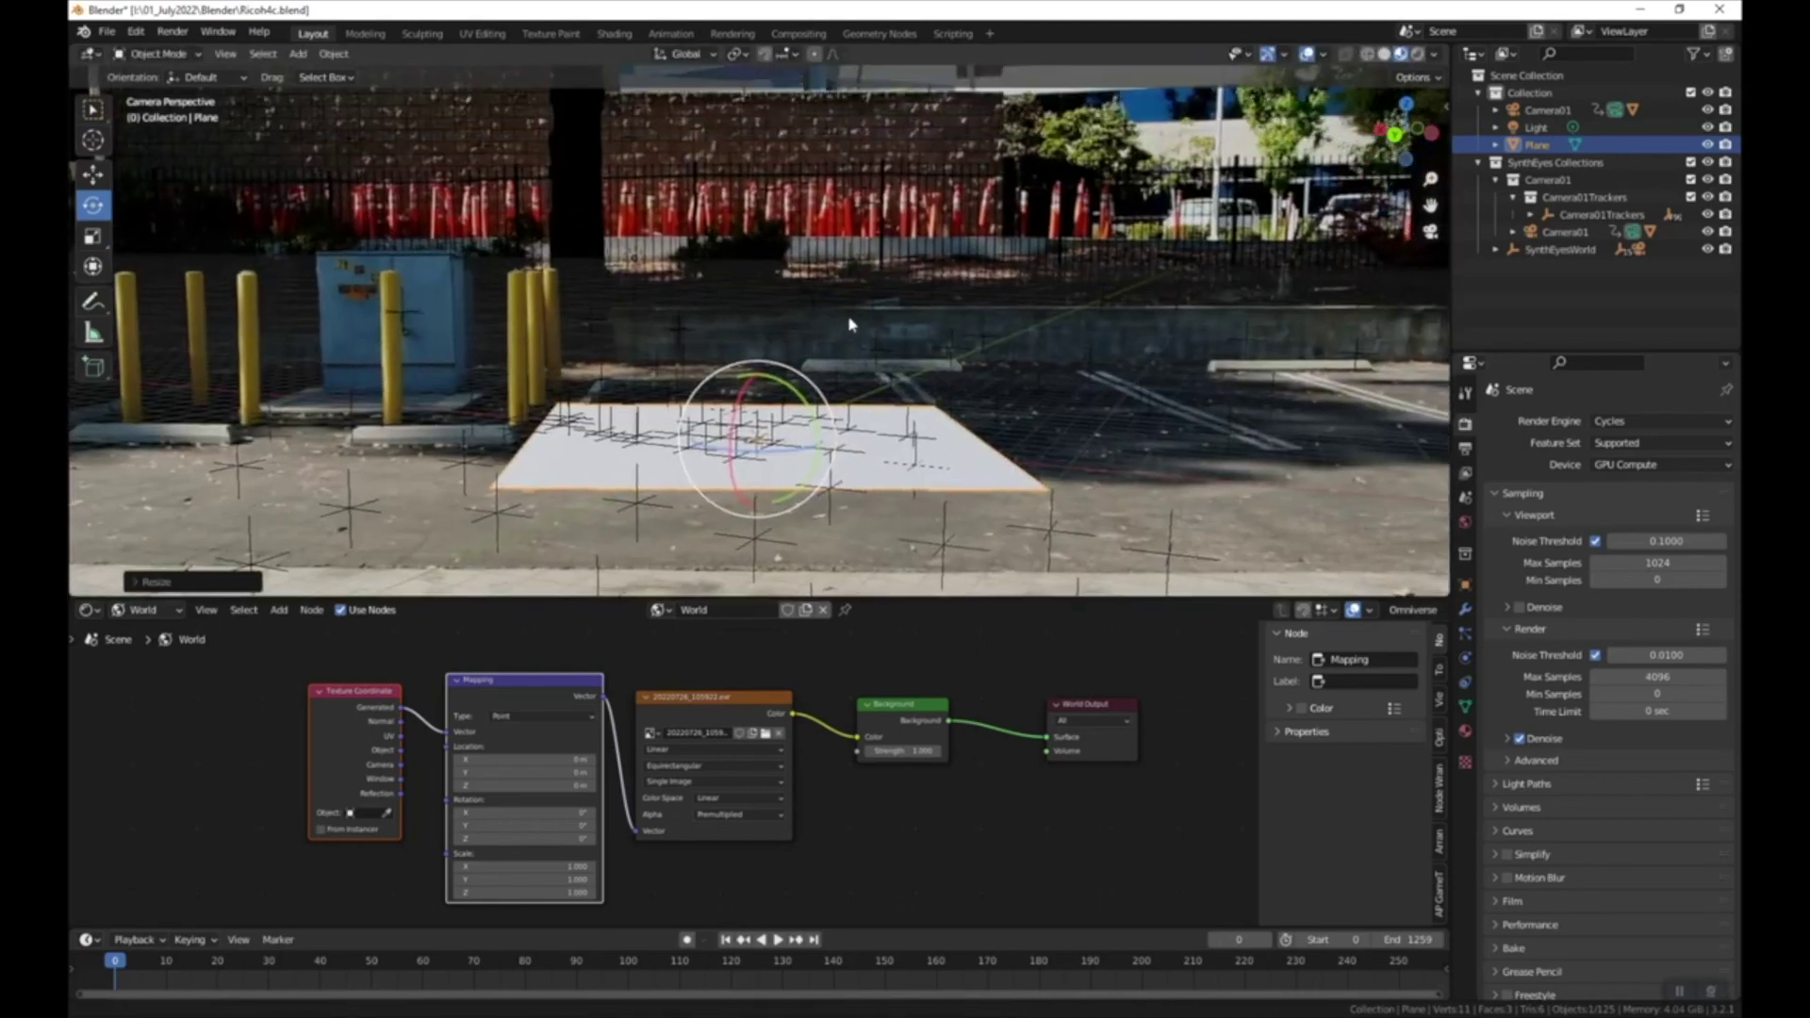
- Stretch the plane by about 2.6 along the global Y axis and enlarge it uniformly by about 2.8
scroll(865, 273, "up", 2)
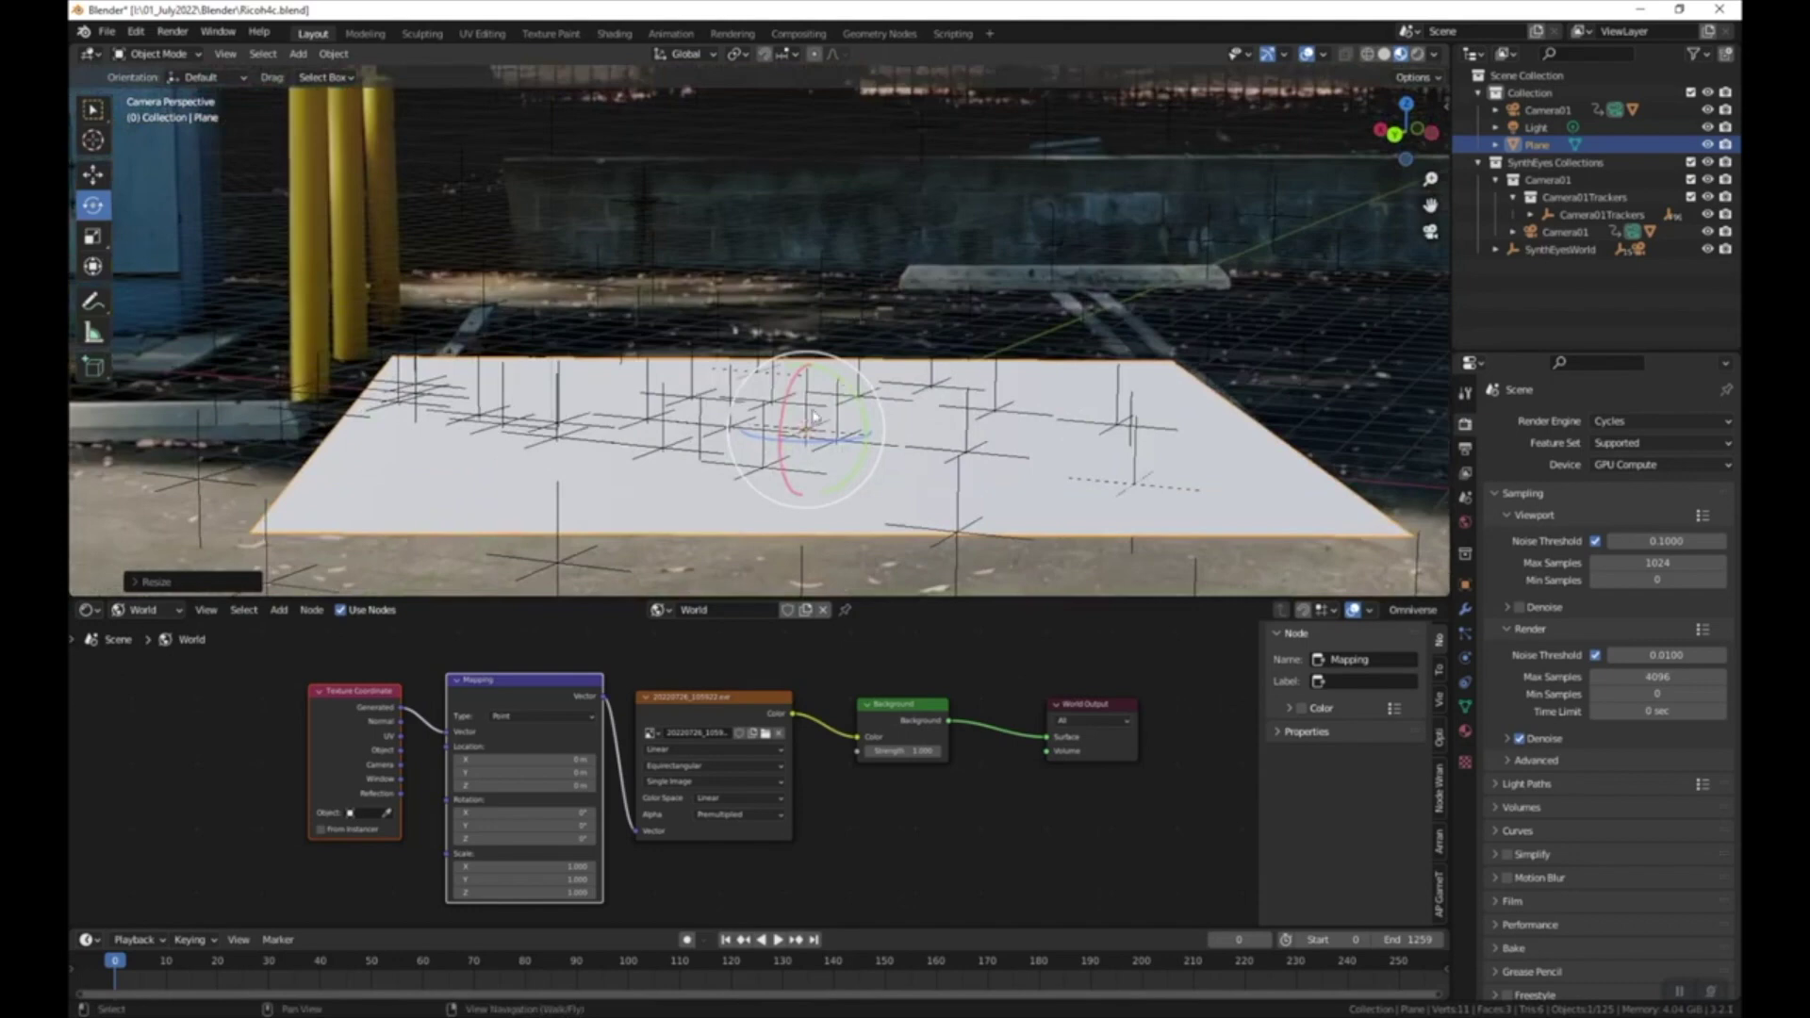
key("s")
key("y")
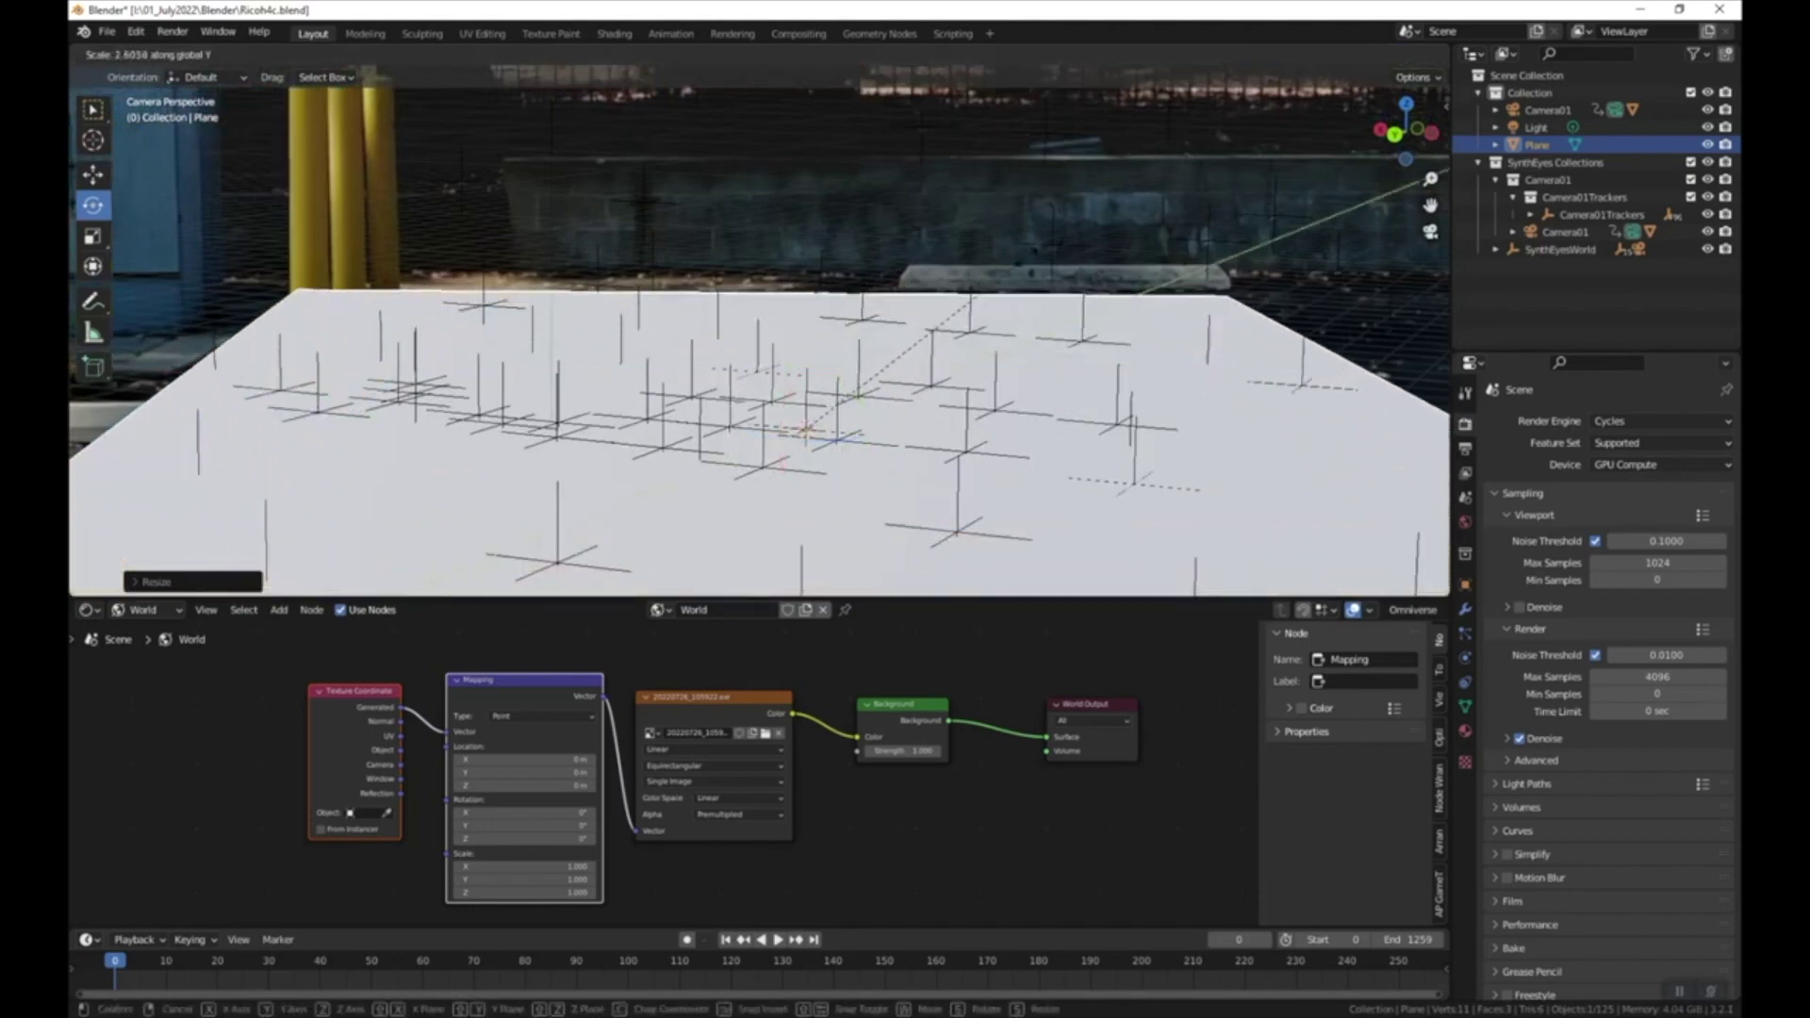
left_click(1034, 255)
scroll(1034, 254, "down", 7)
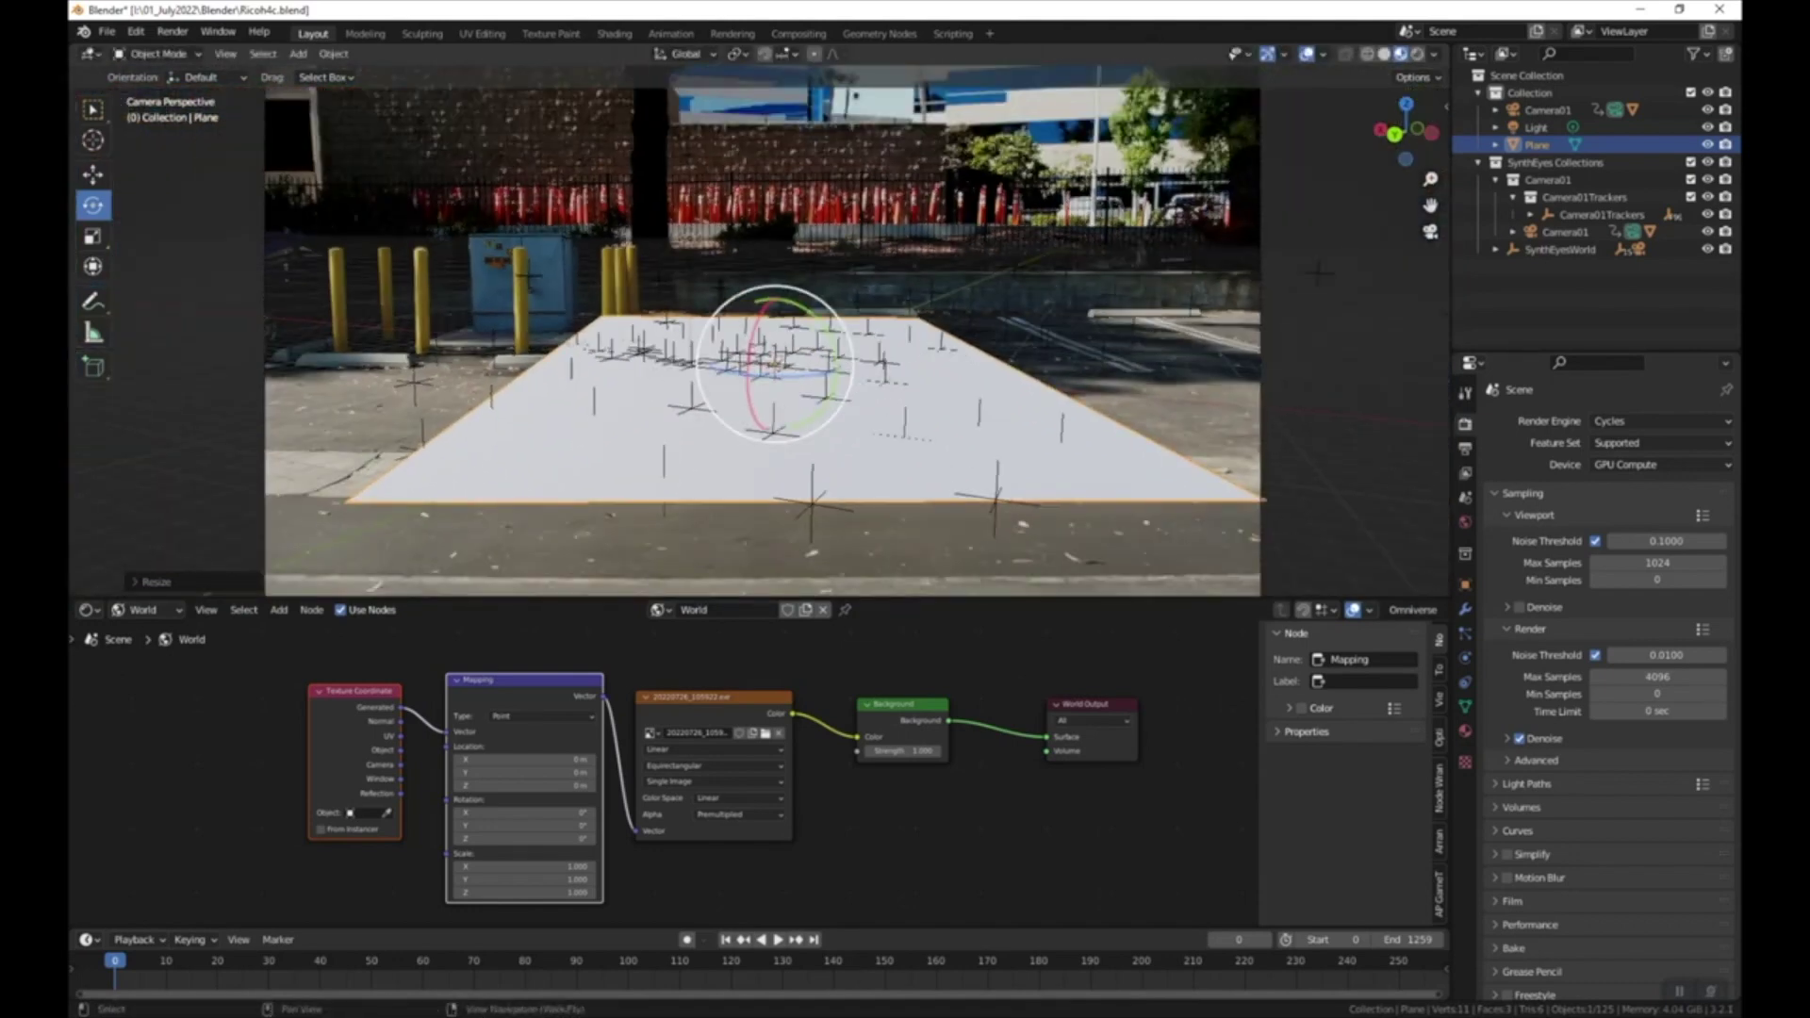
key("s")
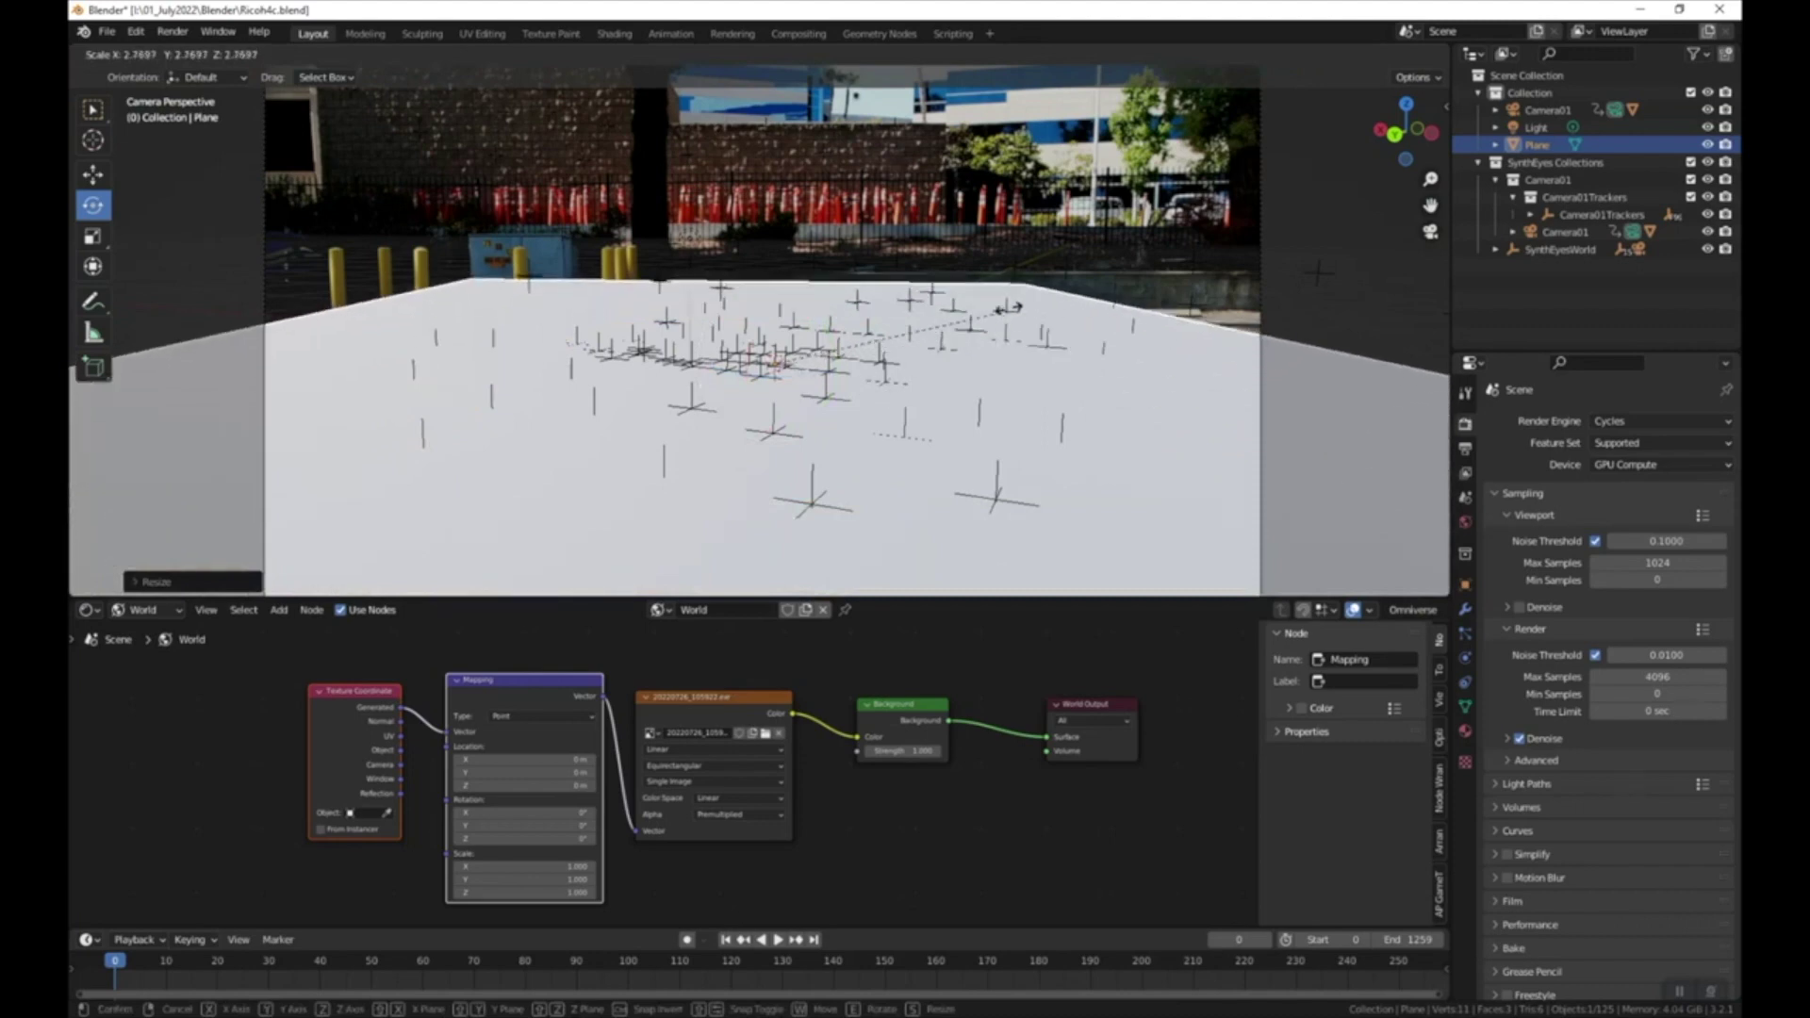
key("Return")
- Shrink the plane uniformly to a small ground patch around the central tracker cluster
scroll(875, 342, "up", 2)
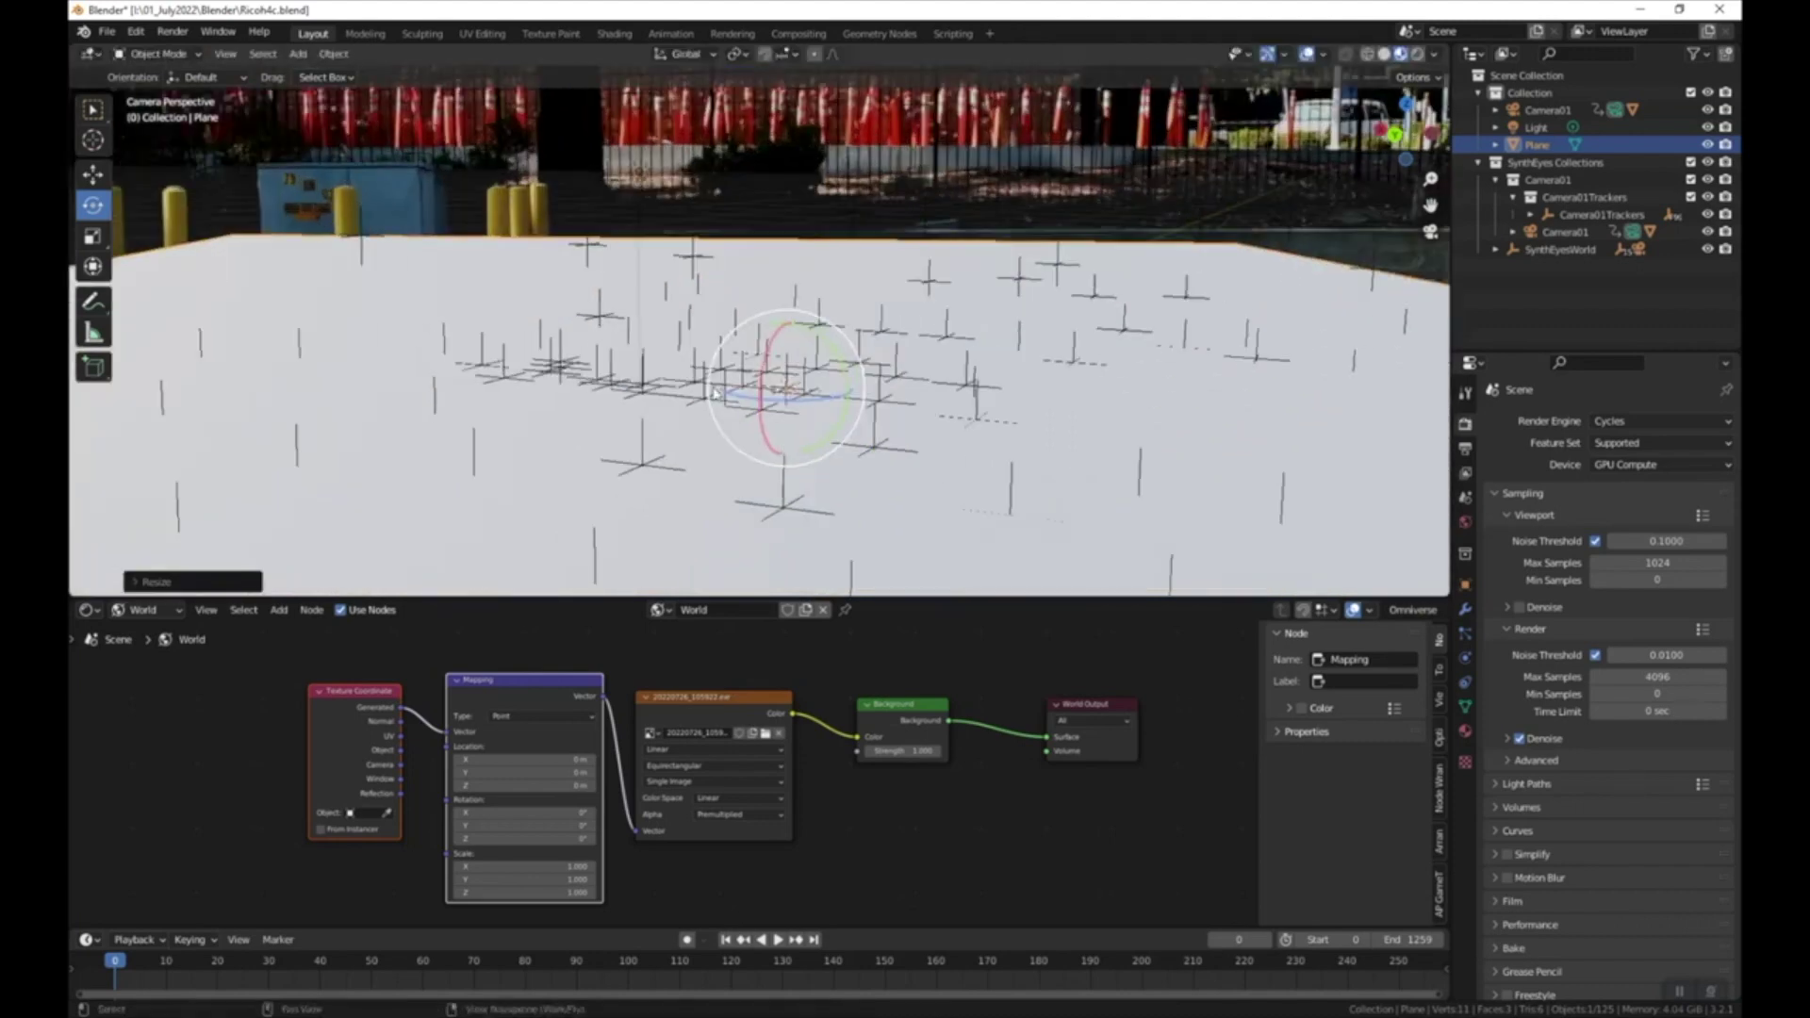
scroll(930, 290, "down", 3)
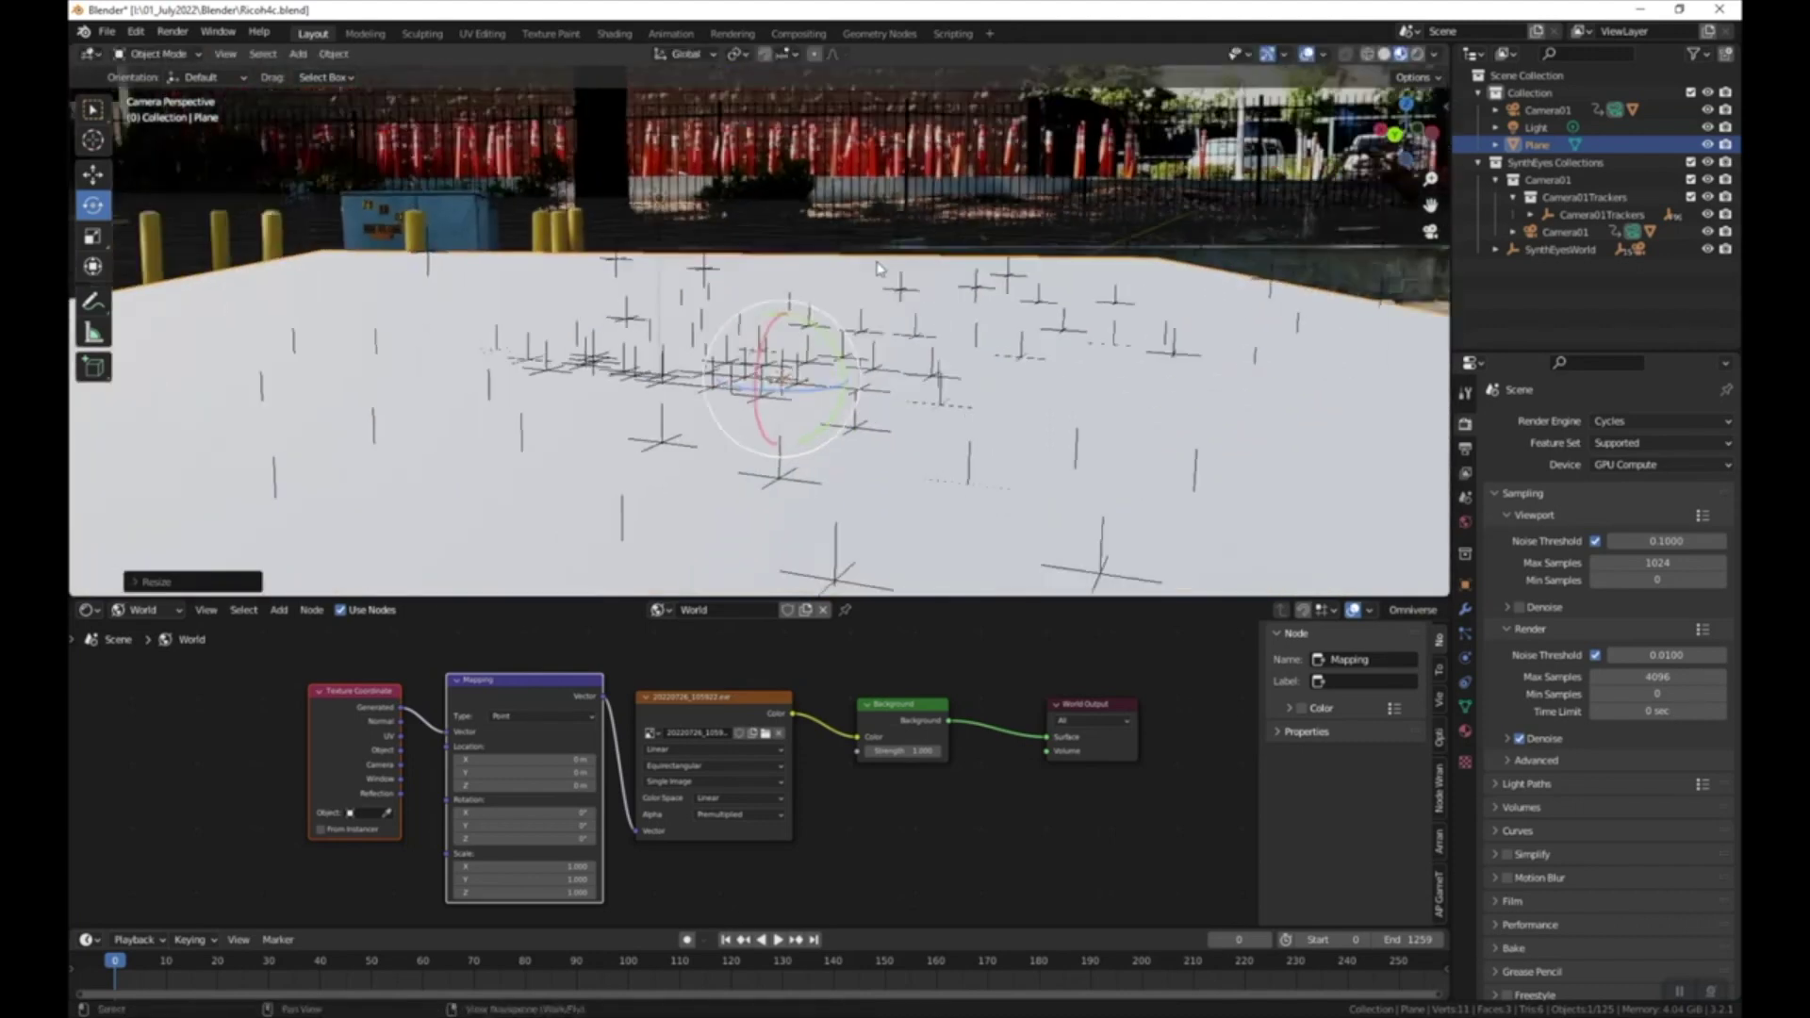
scroll(896, 297, "up", 1)
key("s")
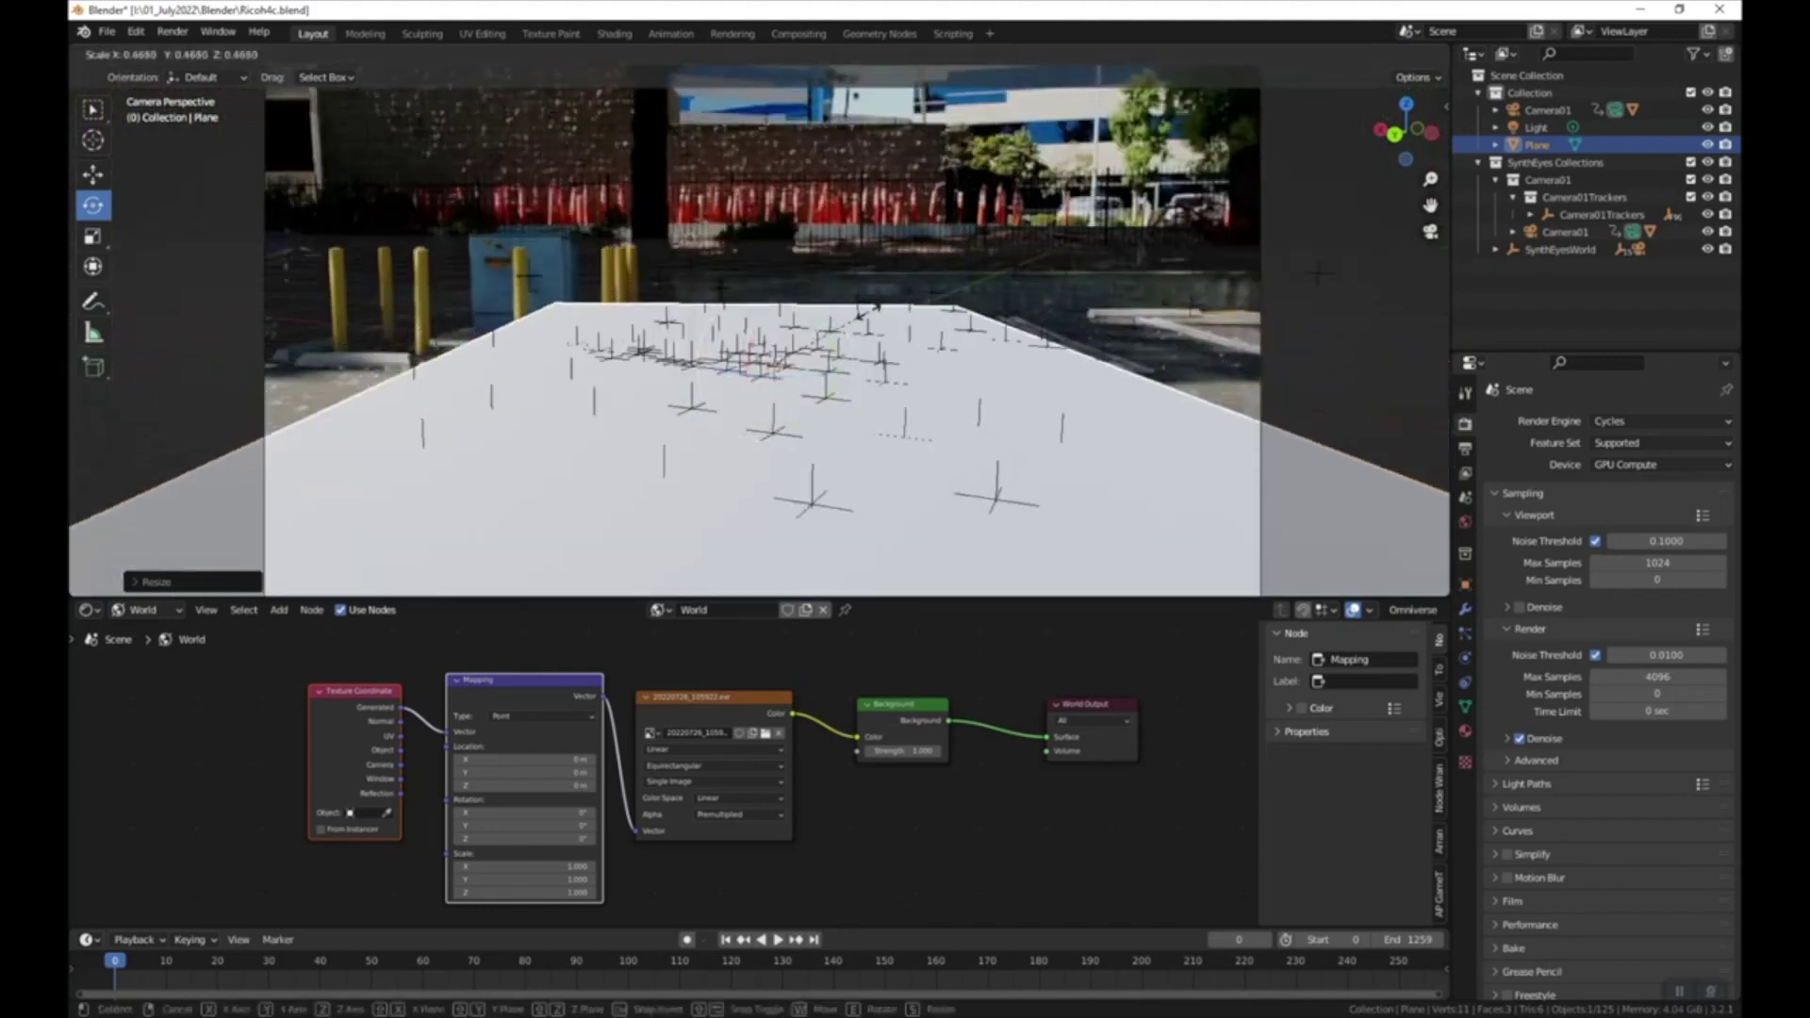
mouse_move(809, 350)
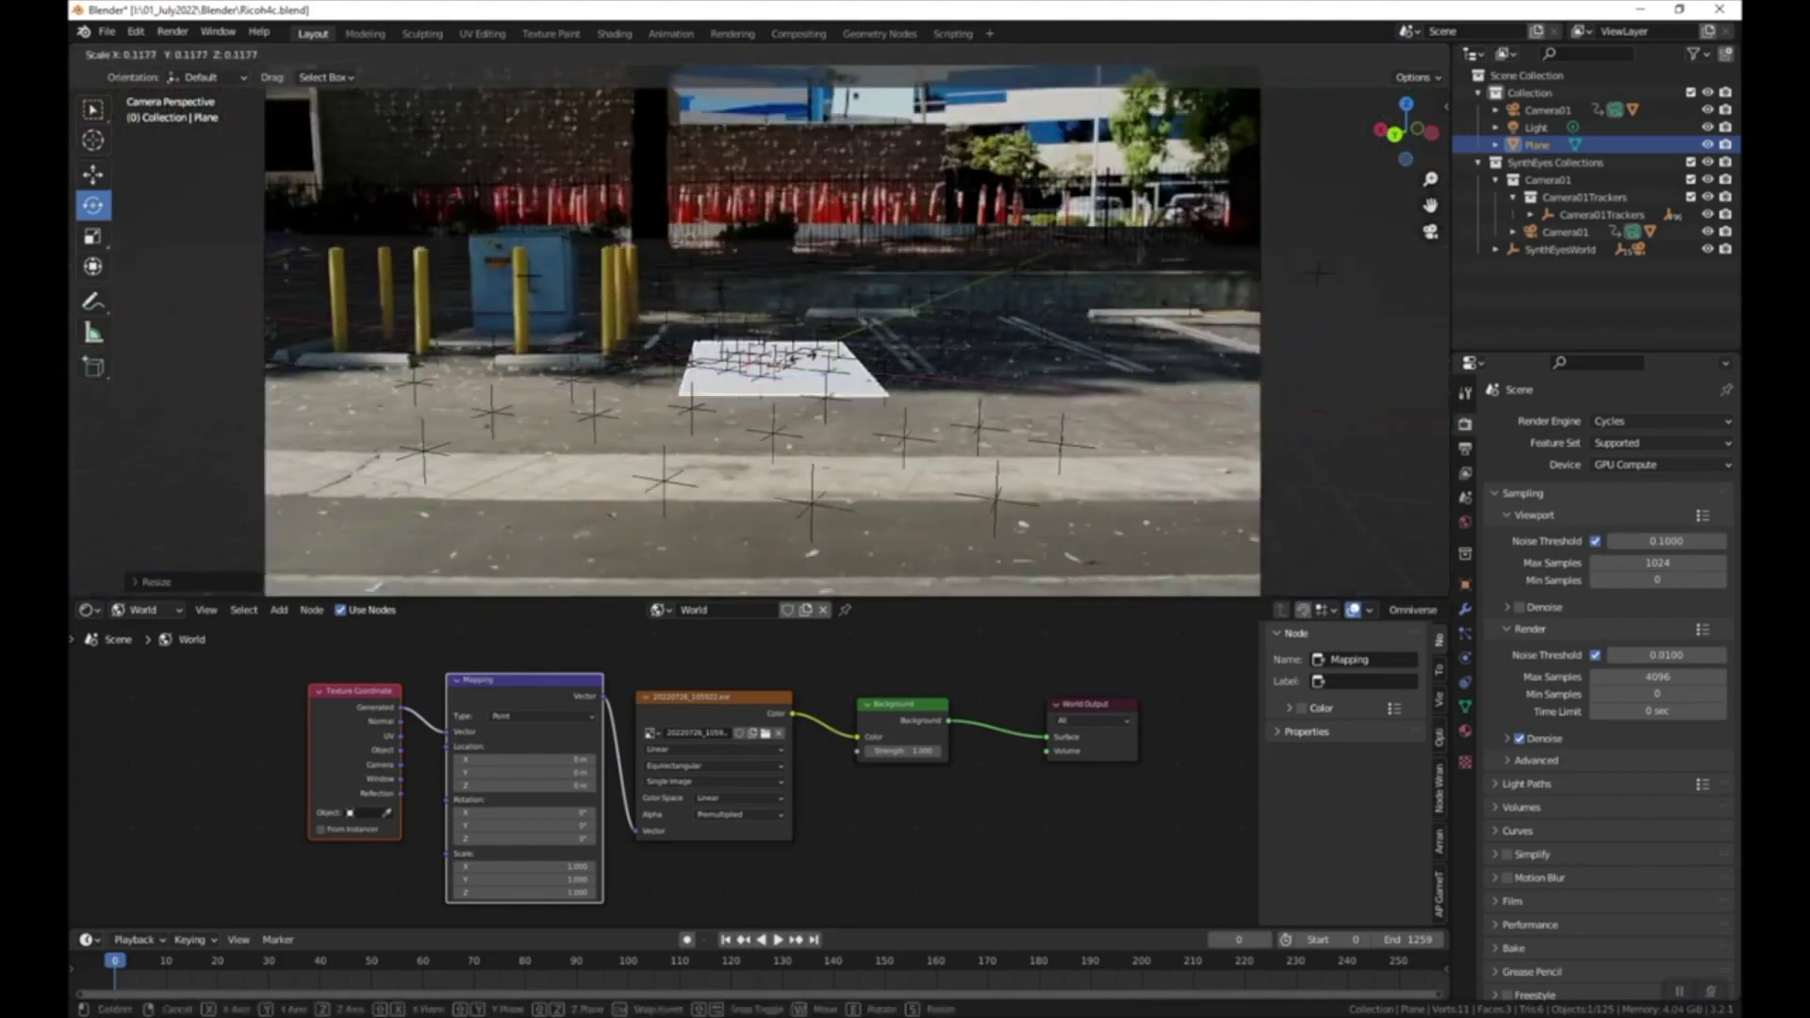
left_click(813, 351)
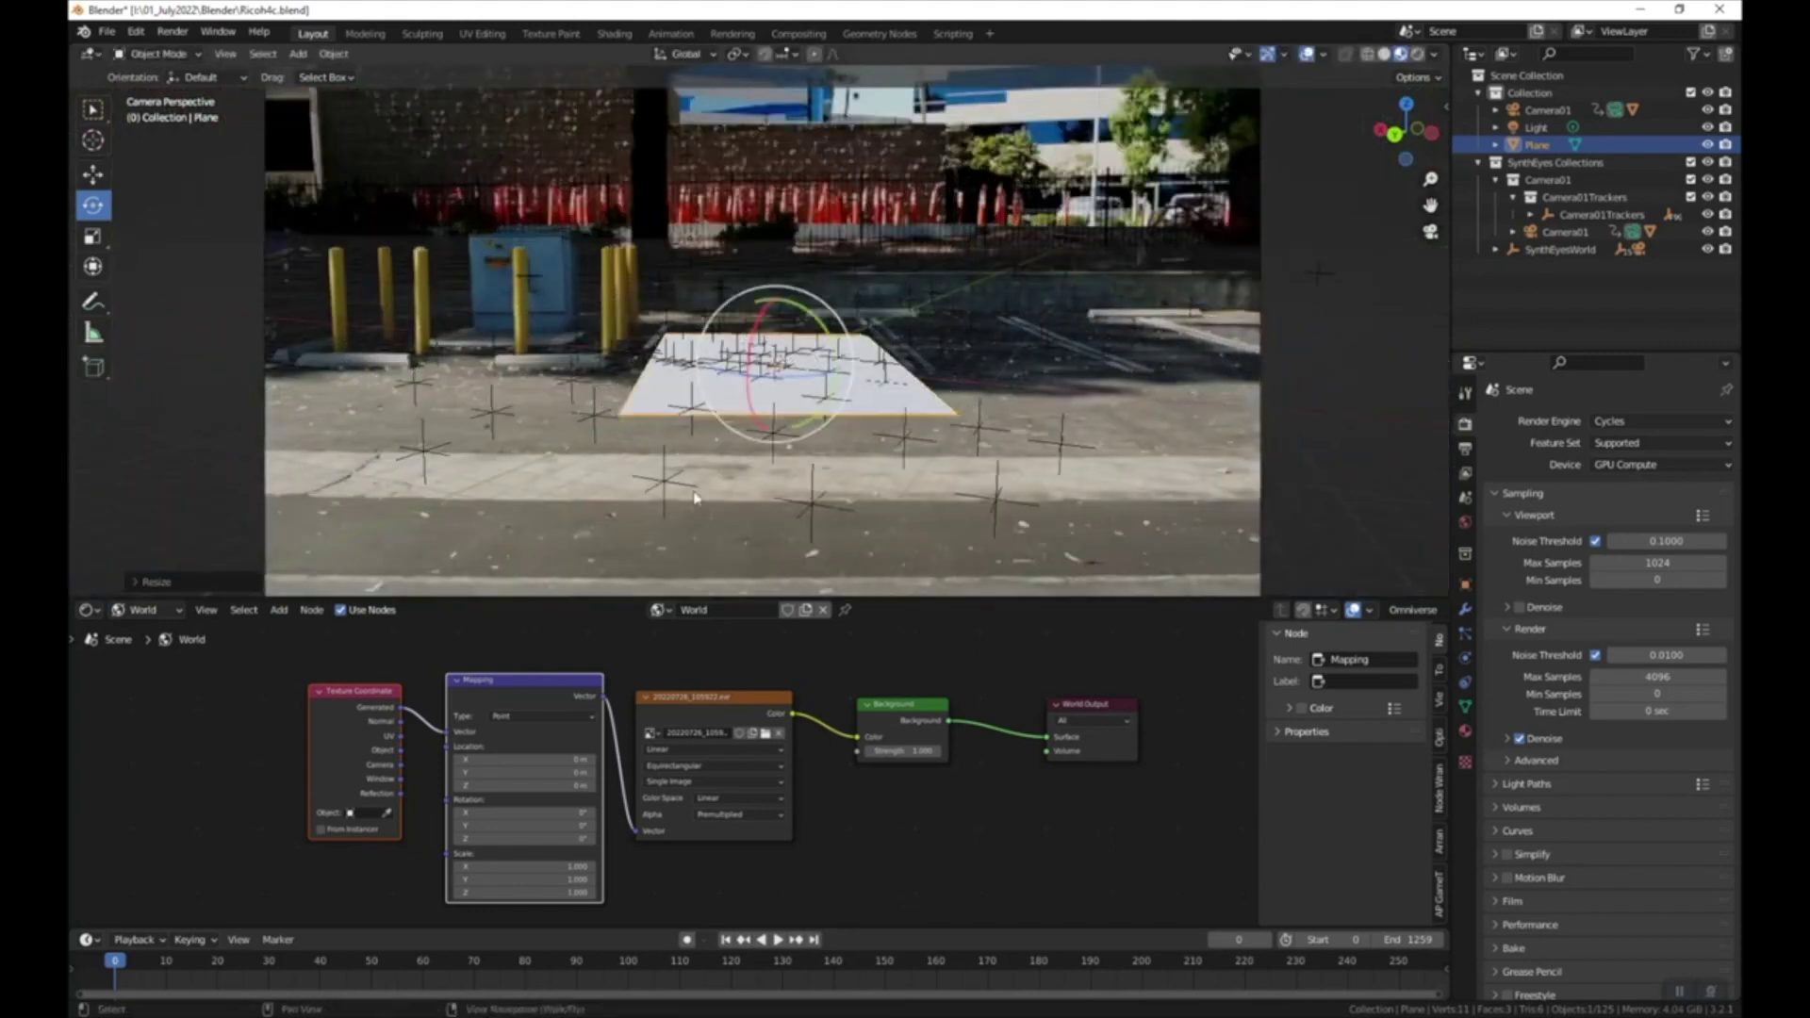
- Scrub the timeline to frame 908 to check that the plane follows the footage, and save the file
left_click_drag(166, 961, 1318, 940)
key("space")
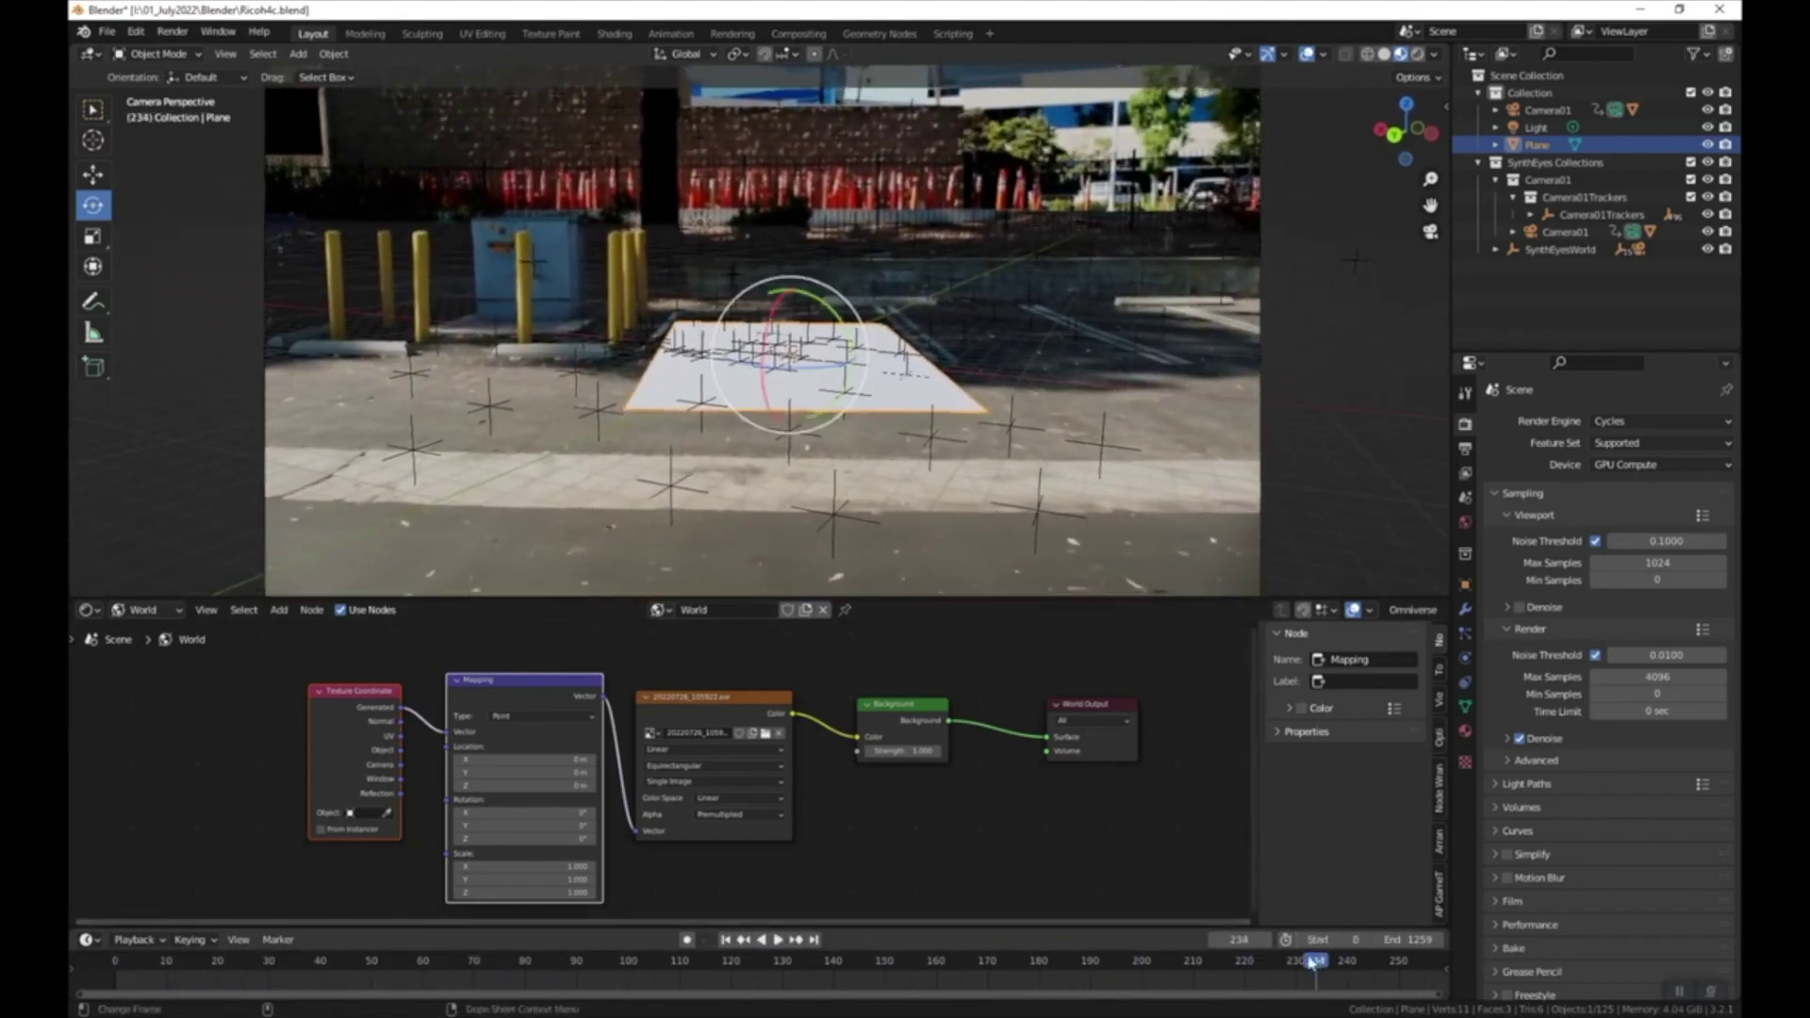
scroll(922, 971, "down", 10)
left_click_drag(877, 978, 1089, 979)
key("ctrl+s")
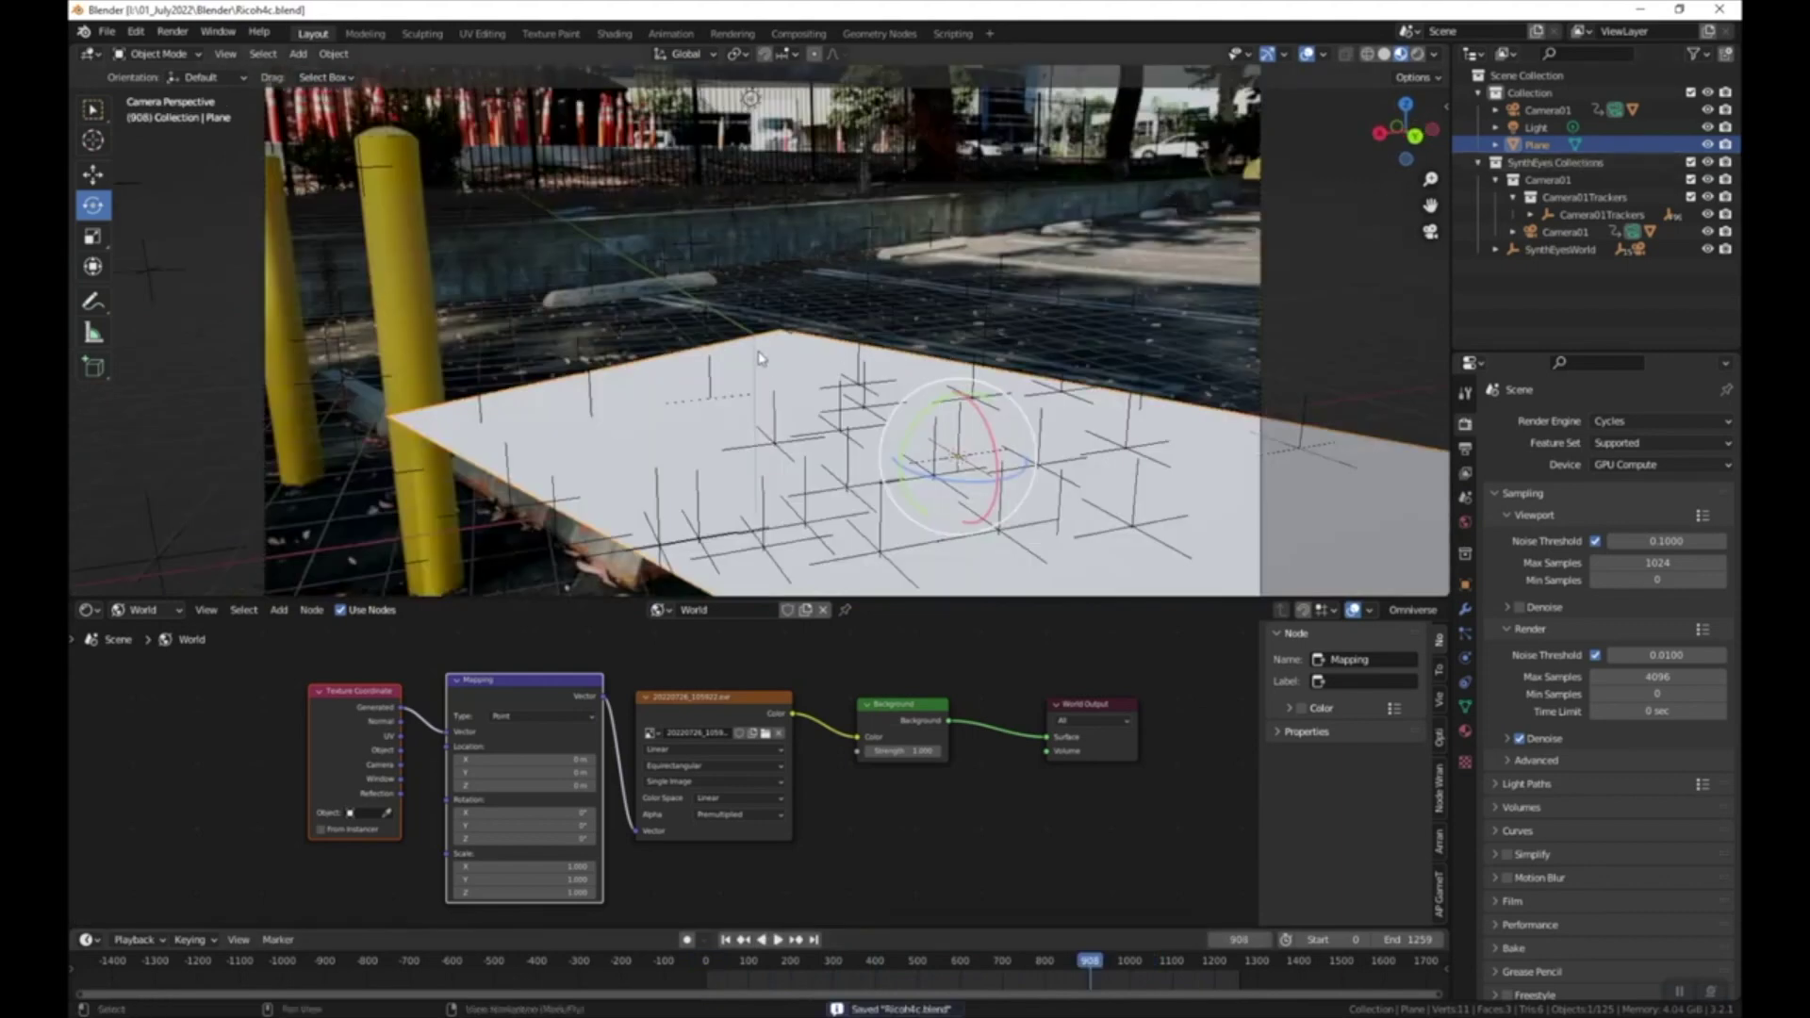
- Move the ground plane into a new collection named Shadow Catcher and exclude that collection from the view layer
key("m")
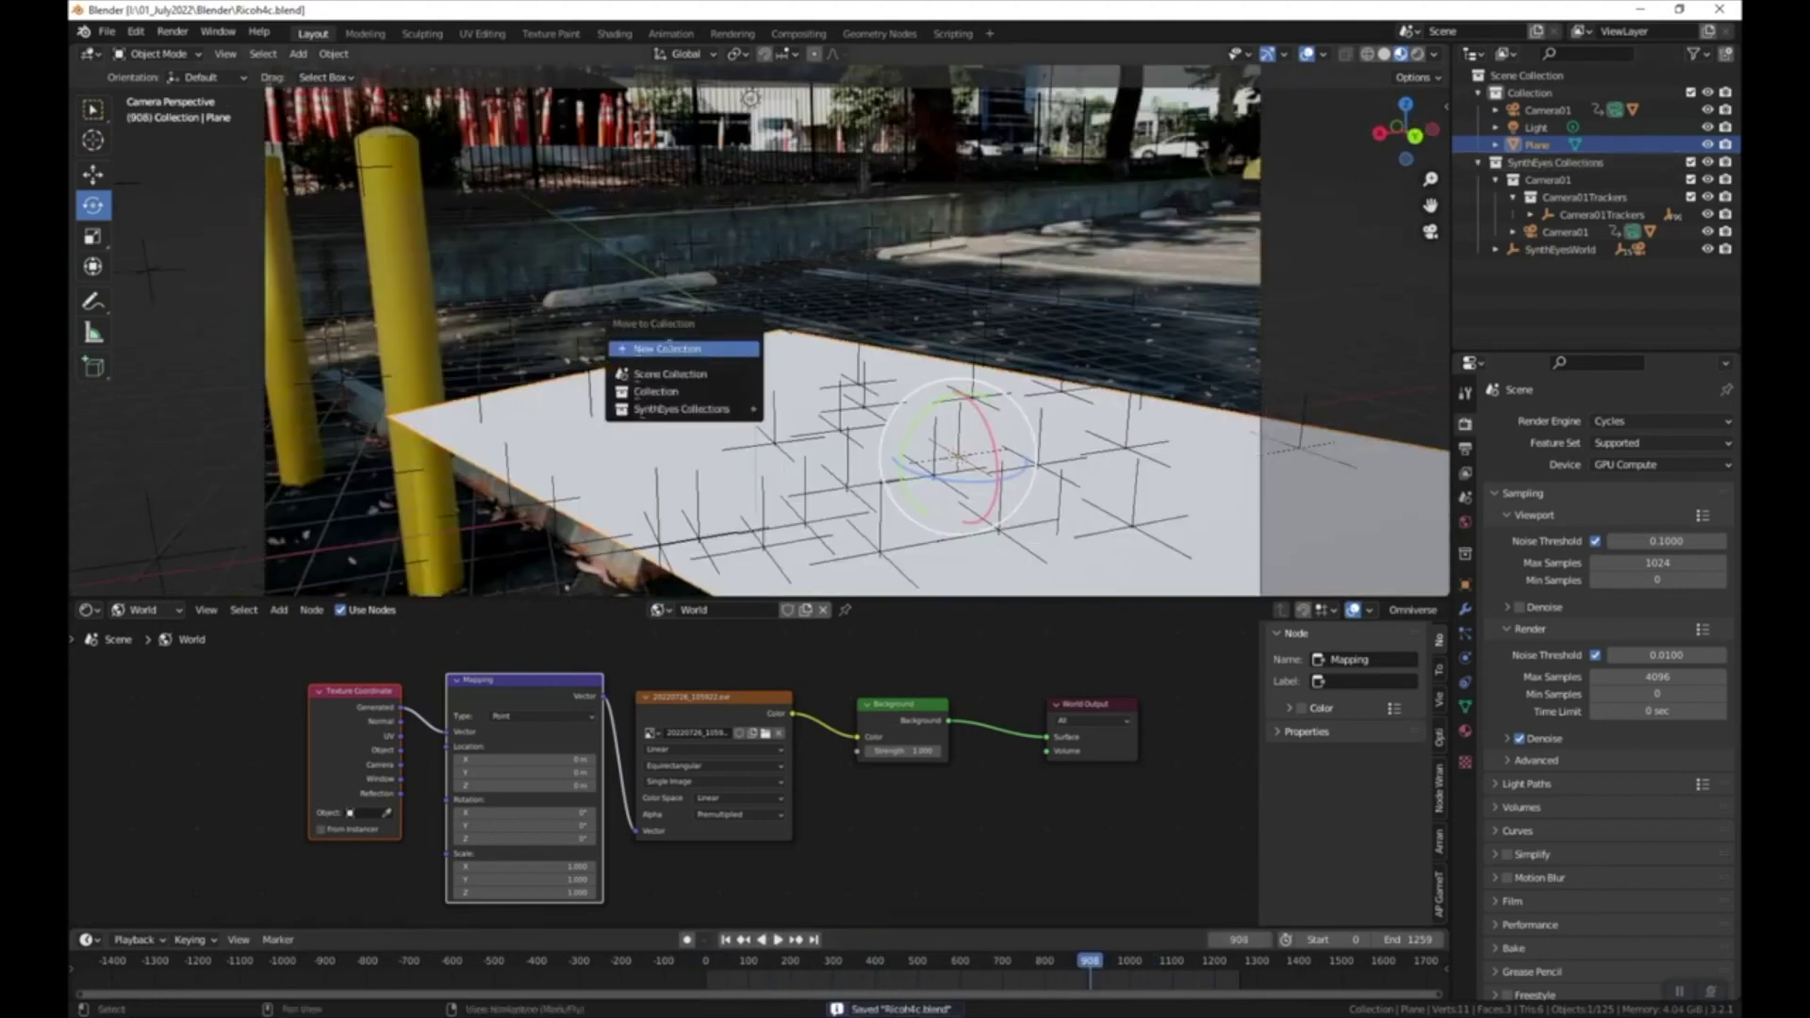
left_click(669, 348)
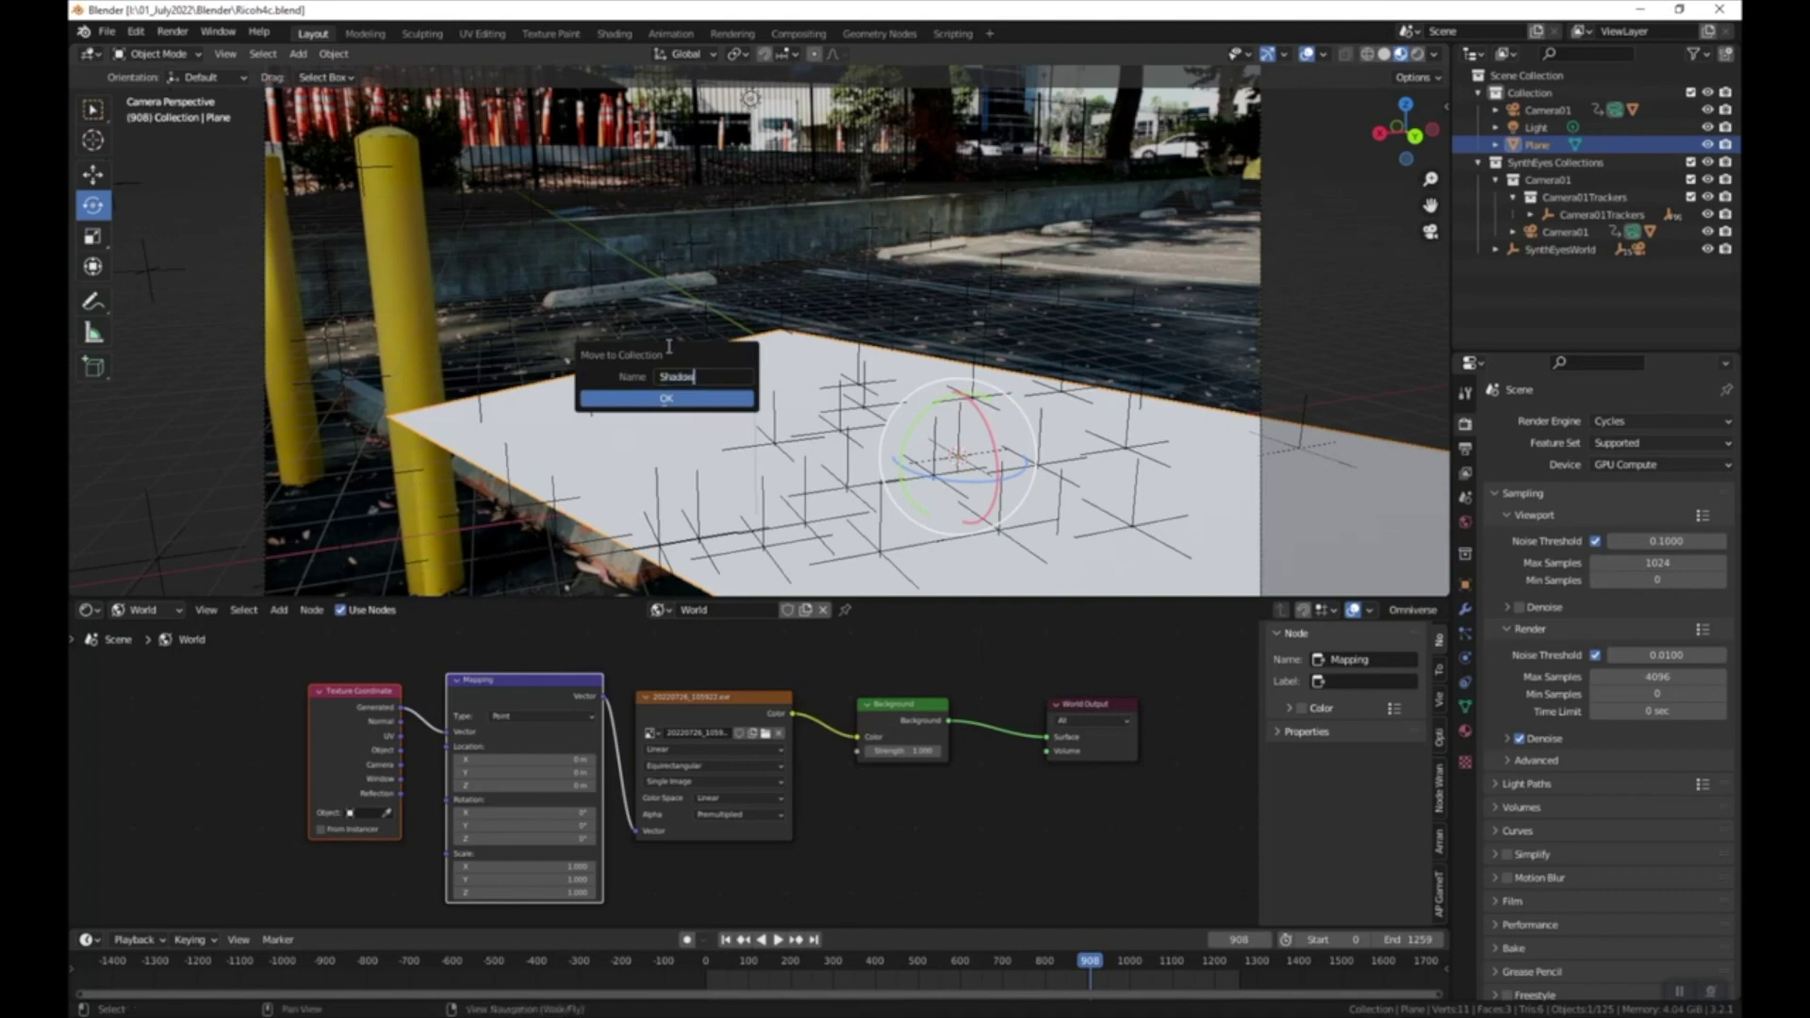
type("Shadow Catcher")
left_click(666, 397)
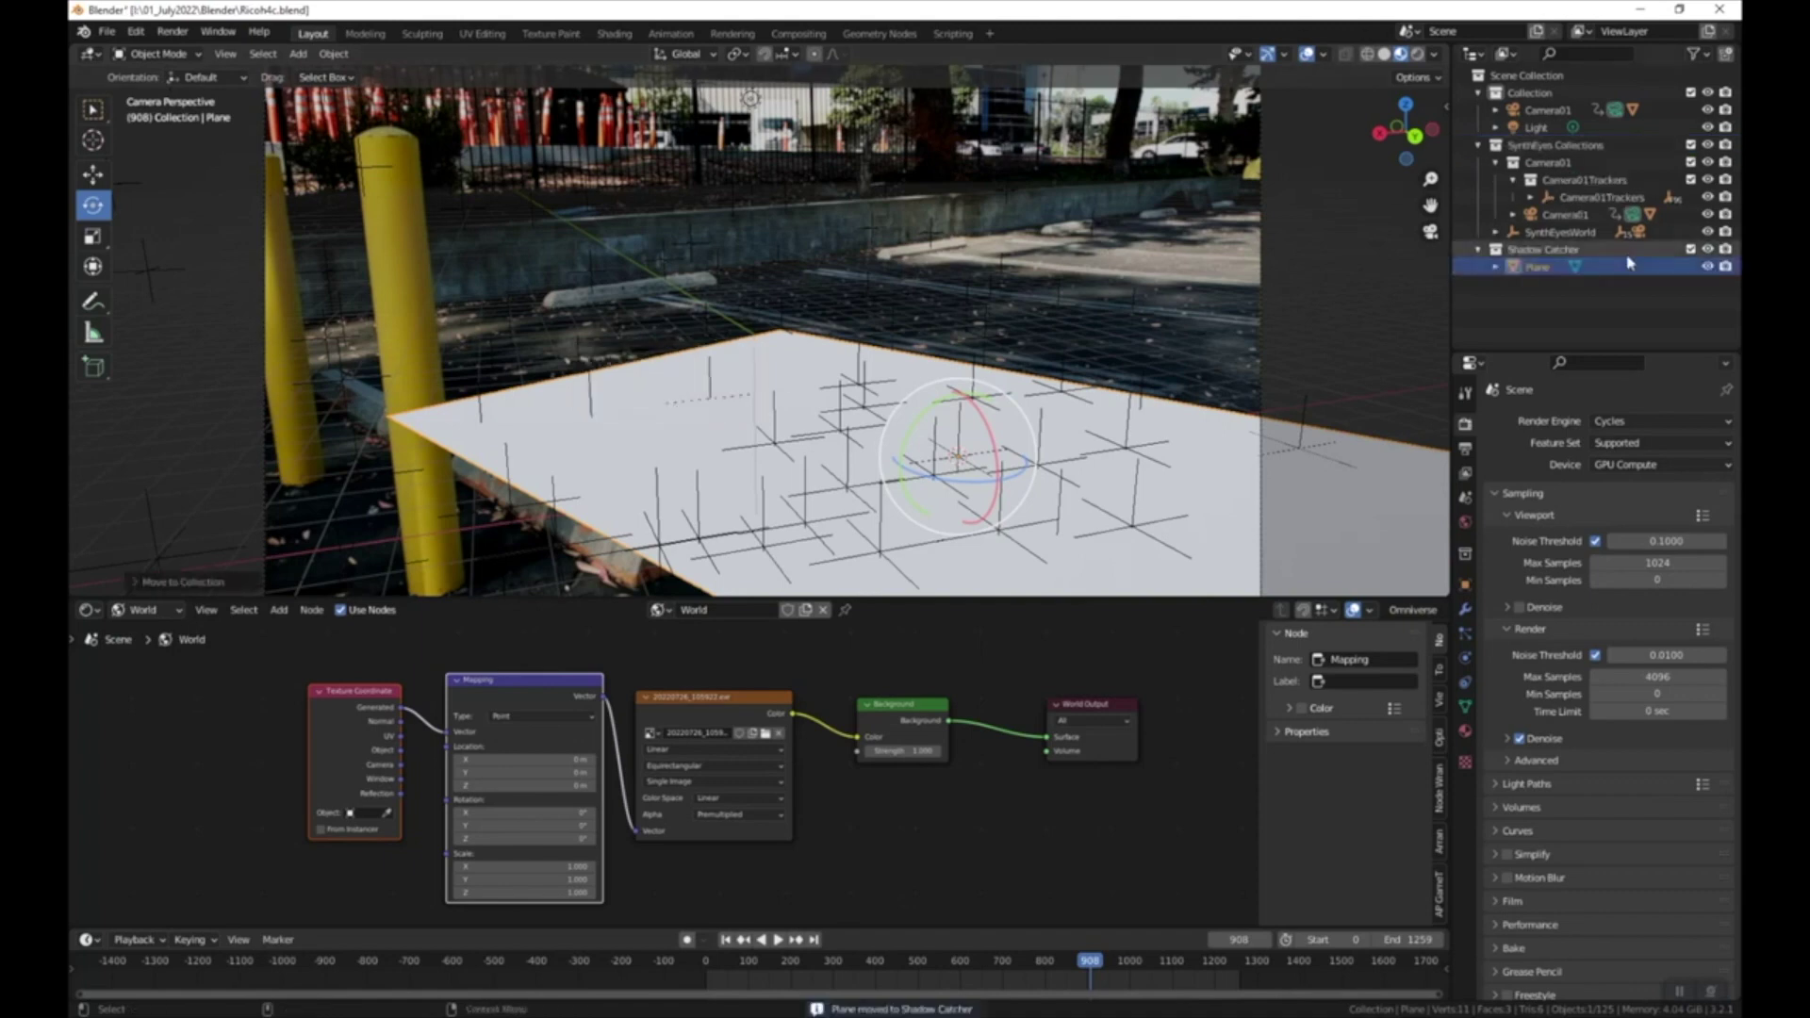
left_click(1691, 250)
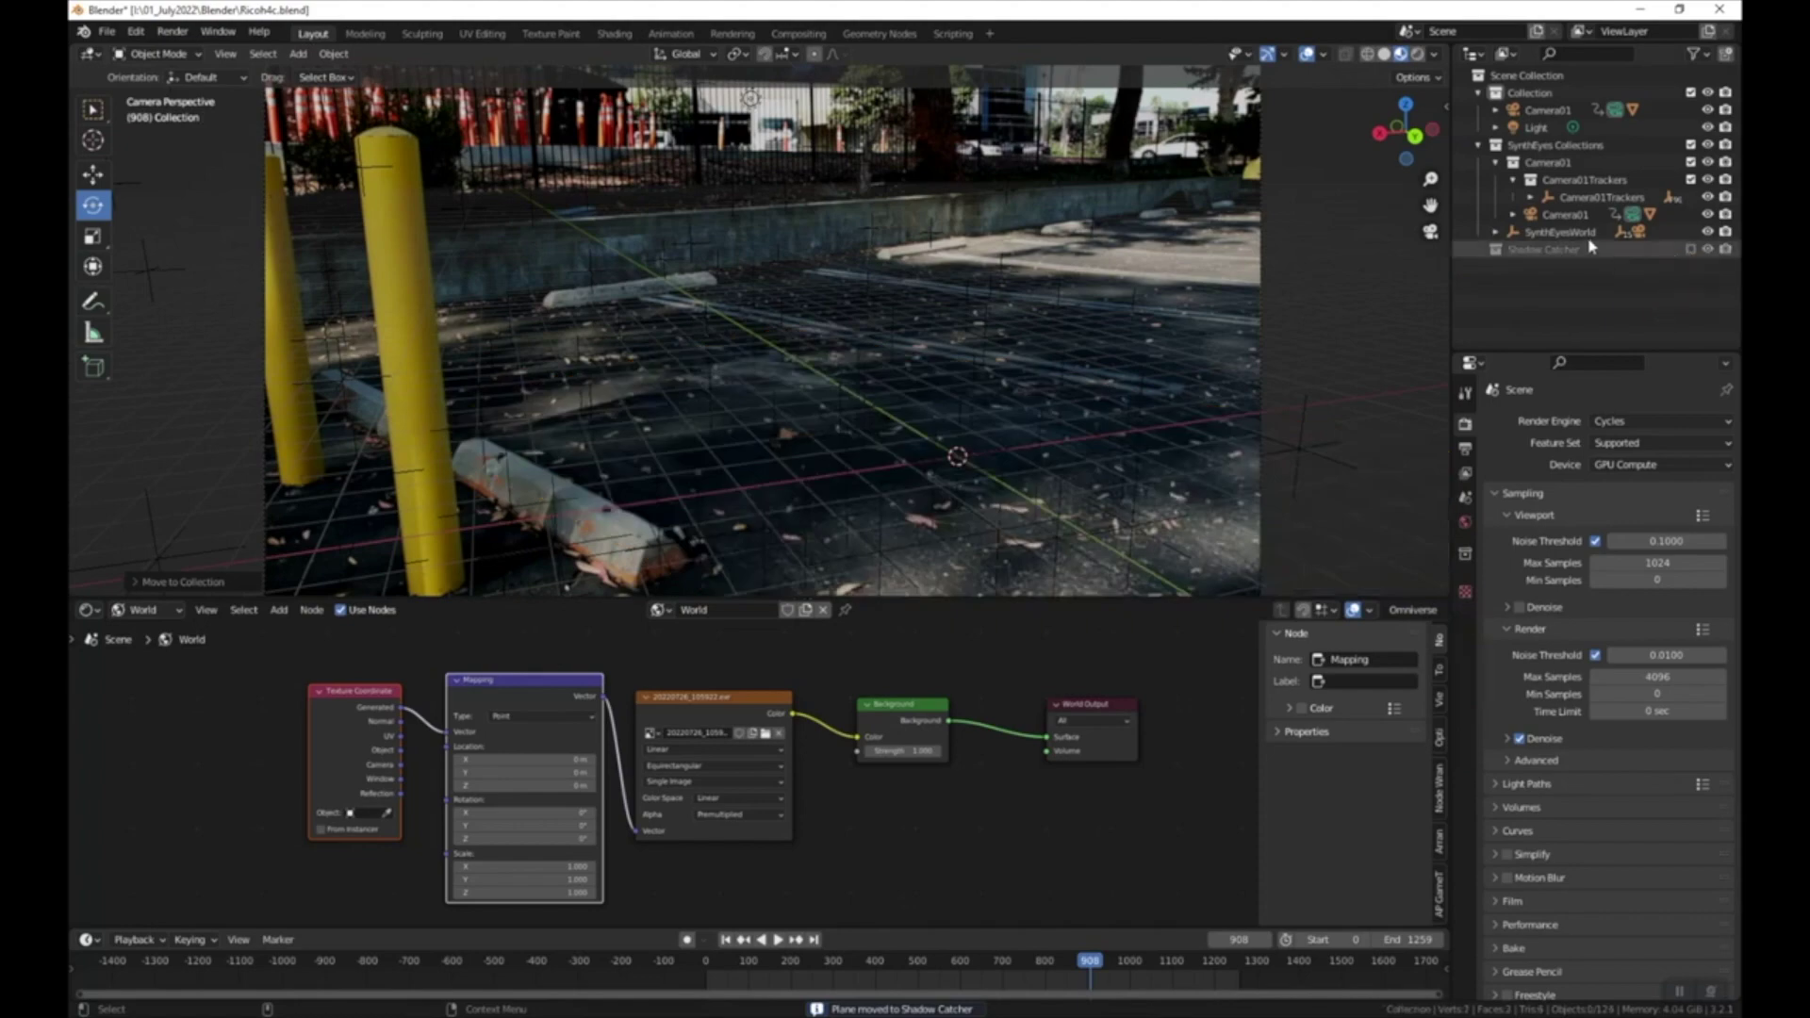
- Move the footage screen Camera01Screen under SynthEyes' Camera01 into a new collection named CameraScreen
key("KP_0")
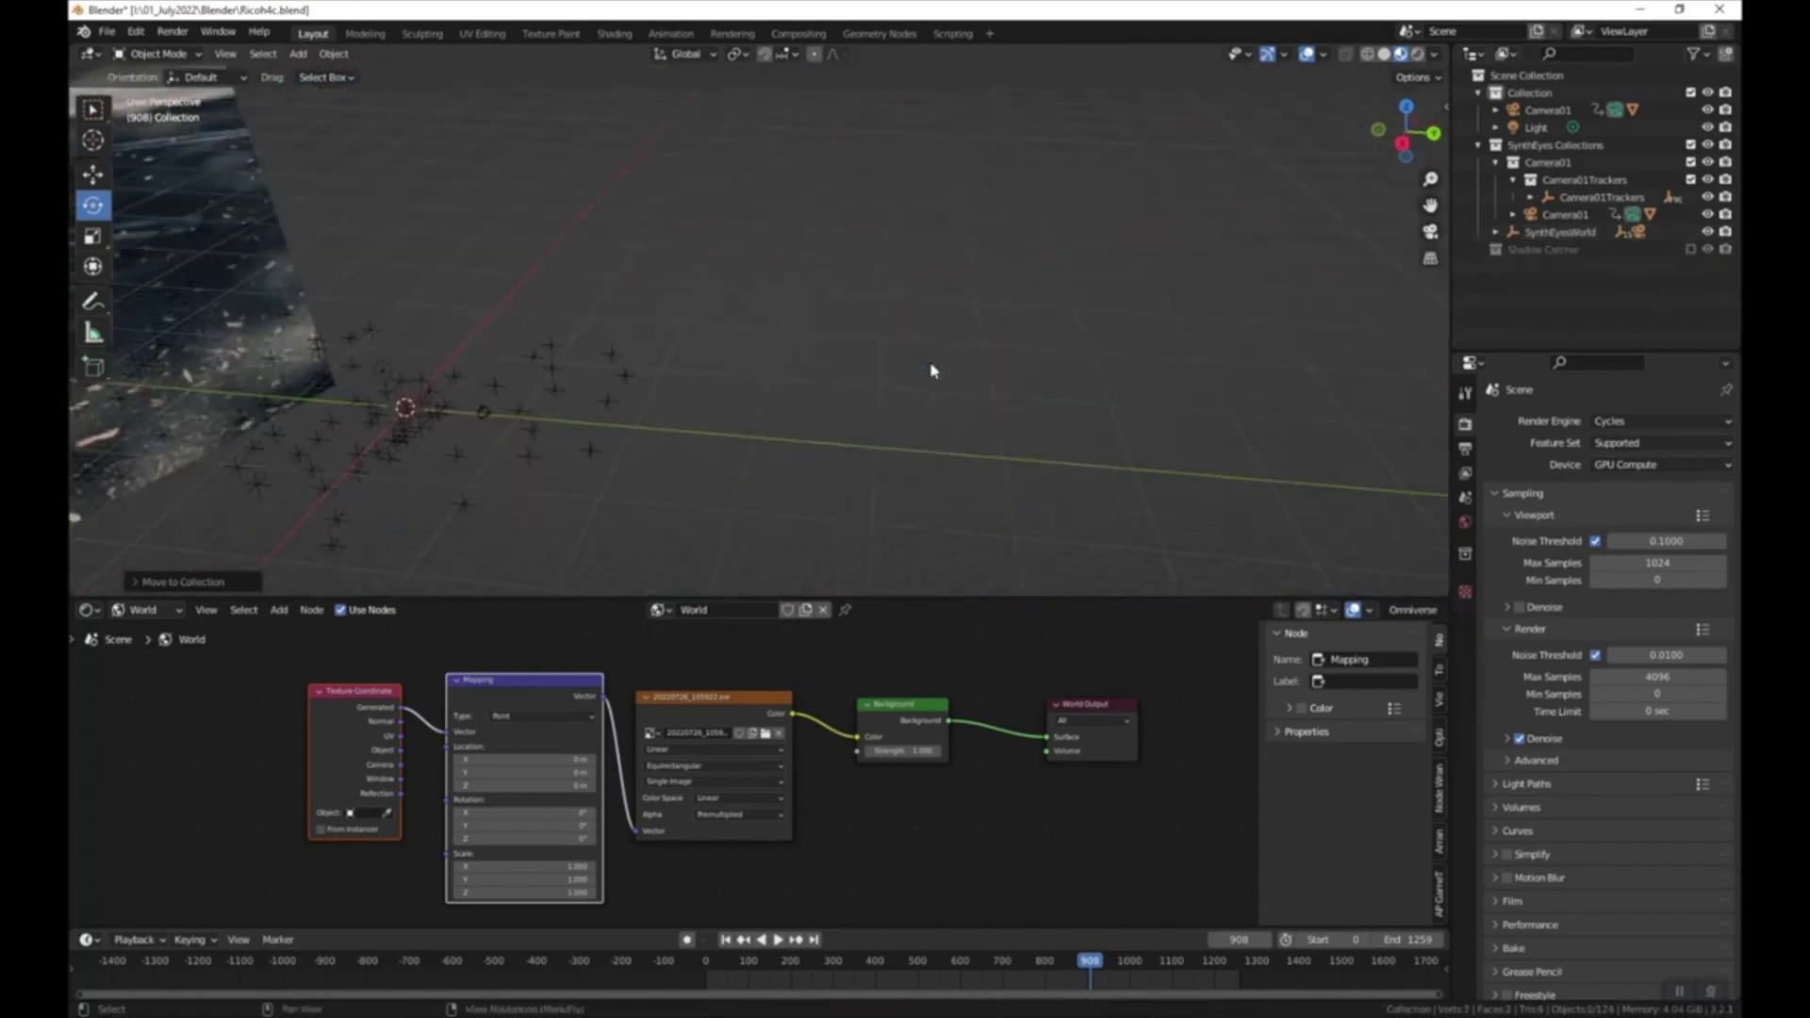
scroll(934, 371, "down", 6)
middle_click_drag(820, 387, 764, 217)
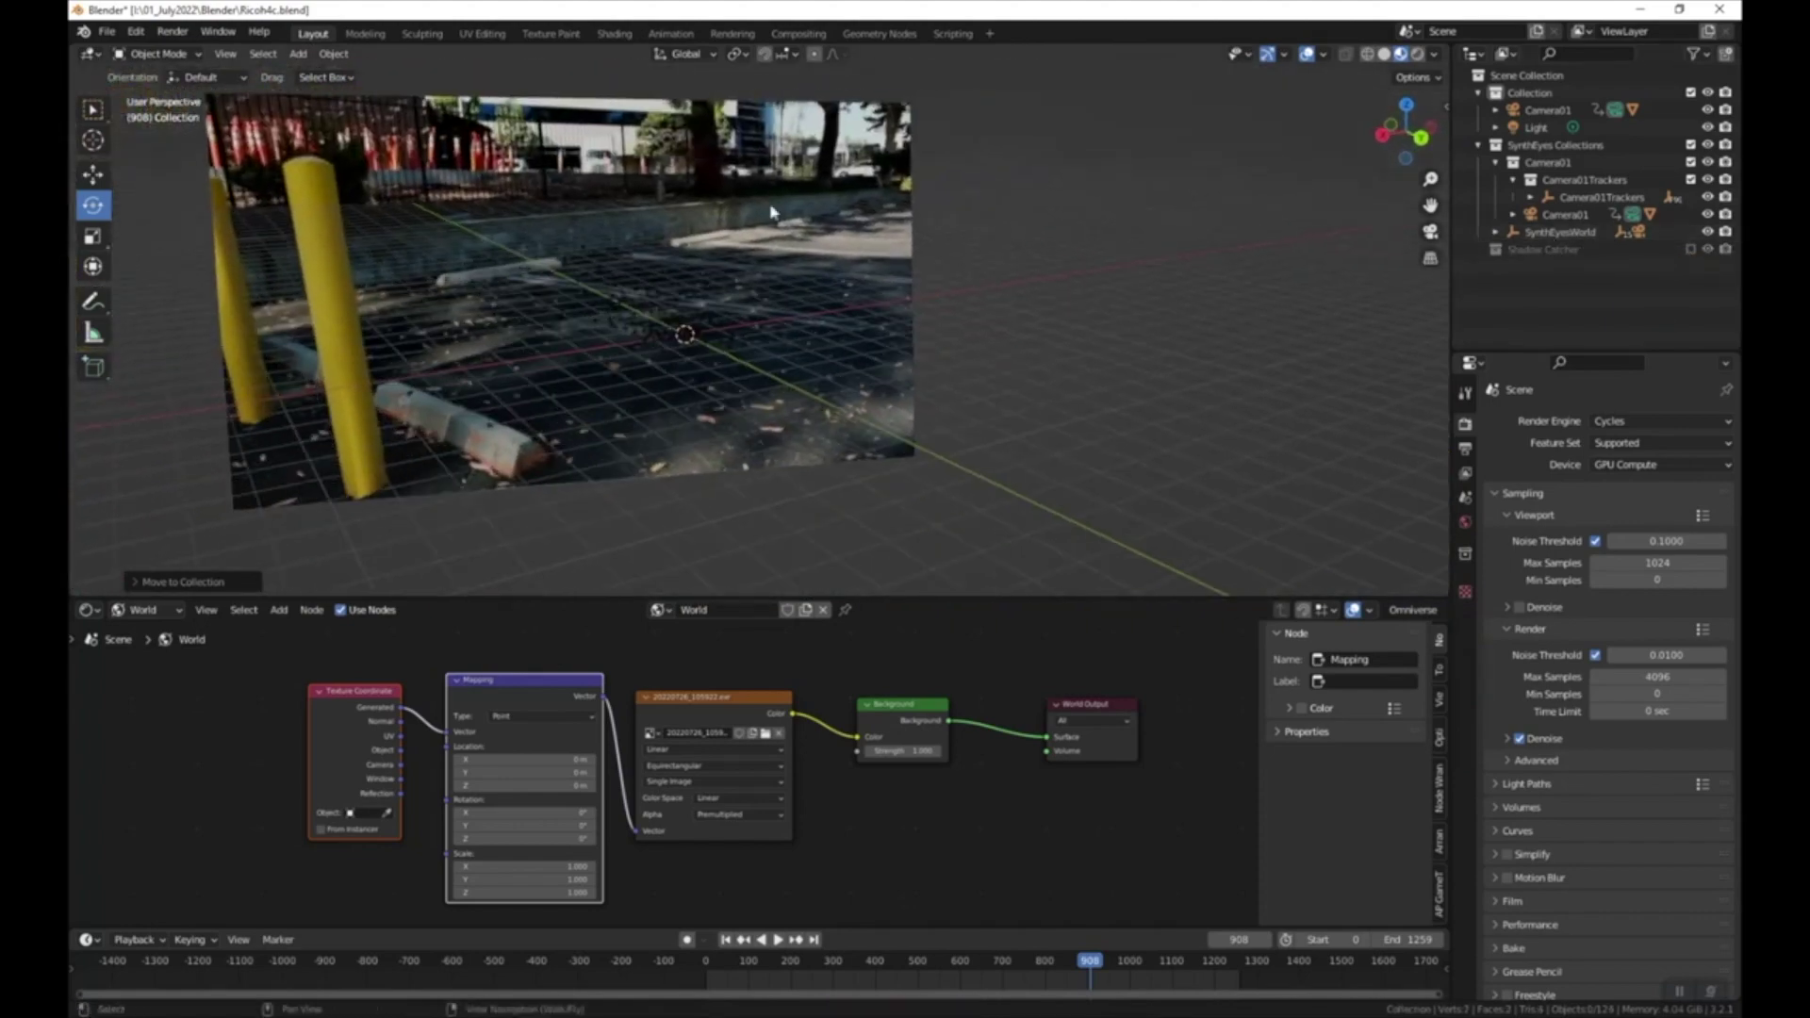
left_click(771, 211)
scroll(769, 189, "down", 2)
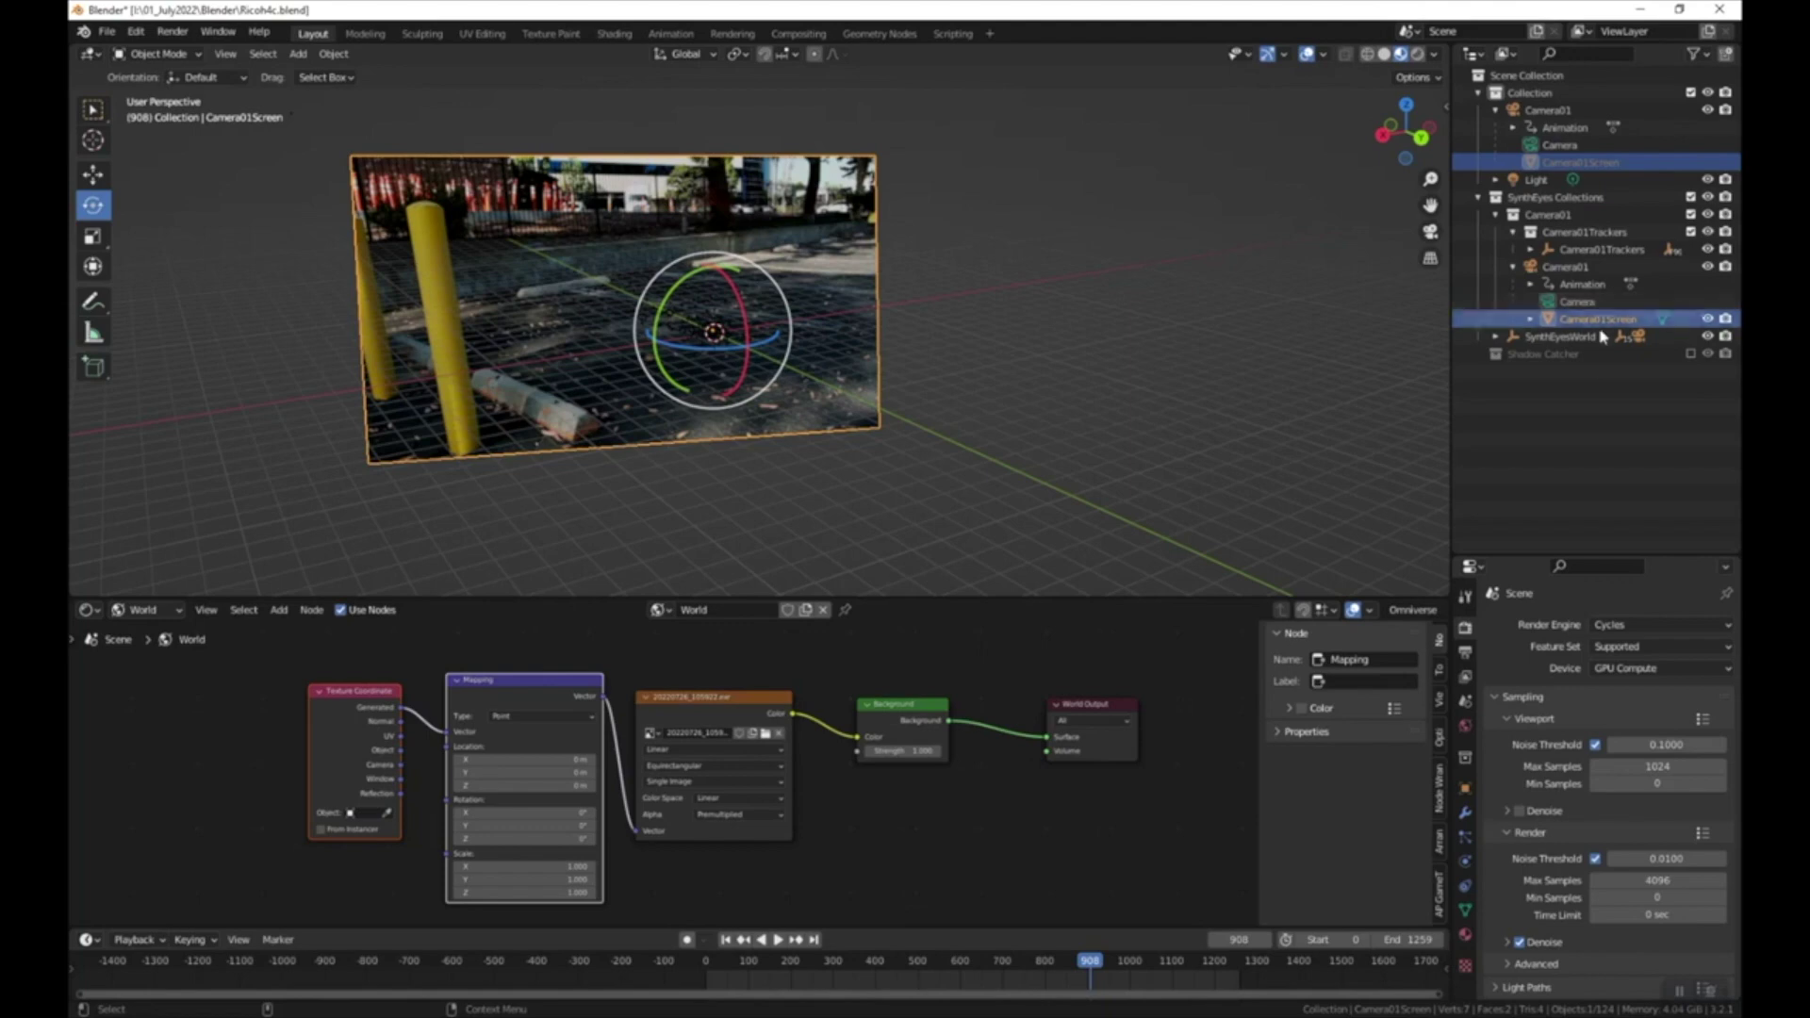
left_click(1592, 321)
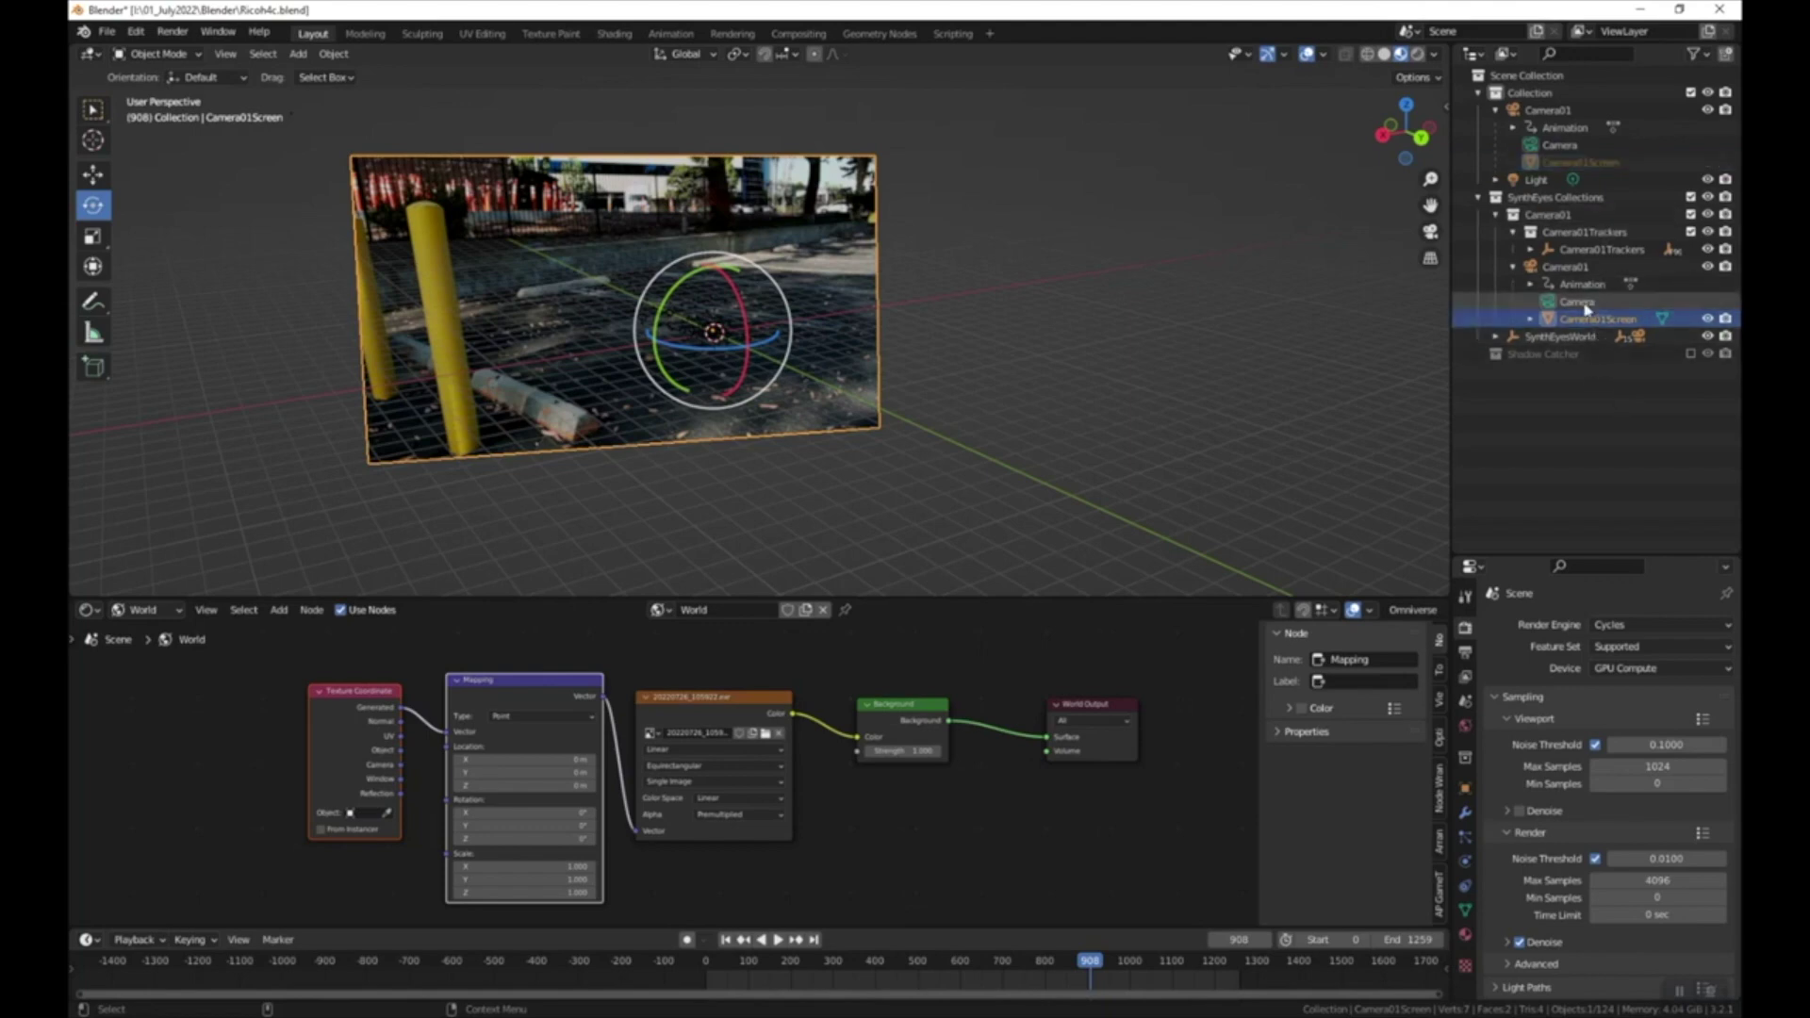
key("m")
left_click(778, 294)
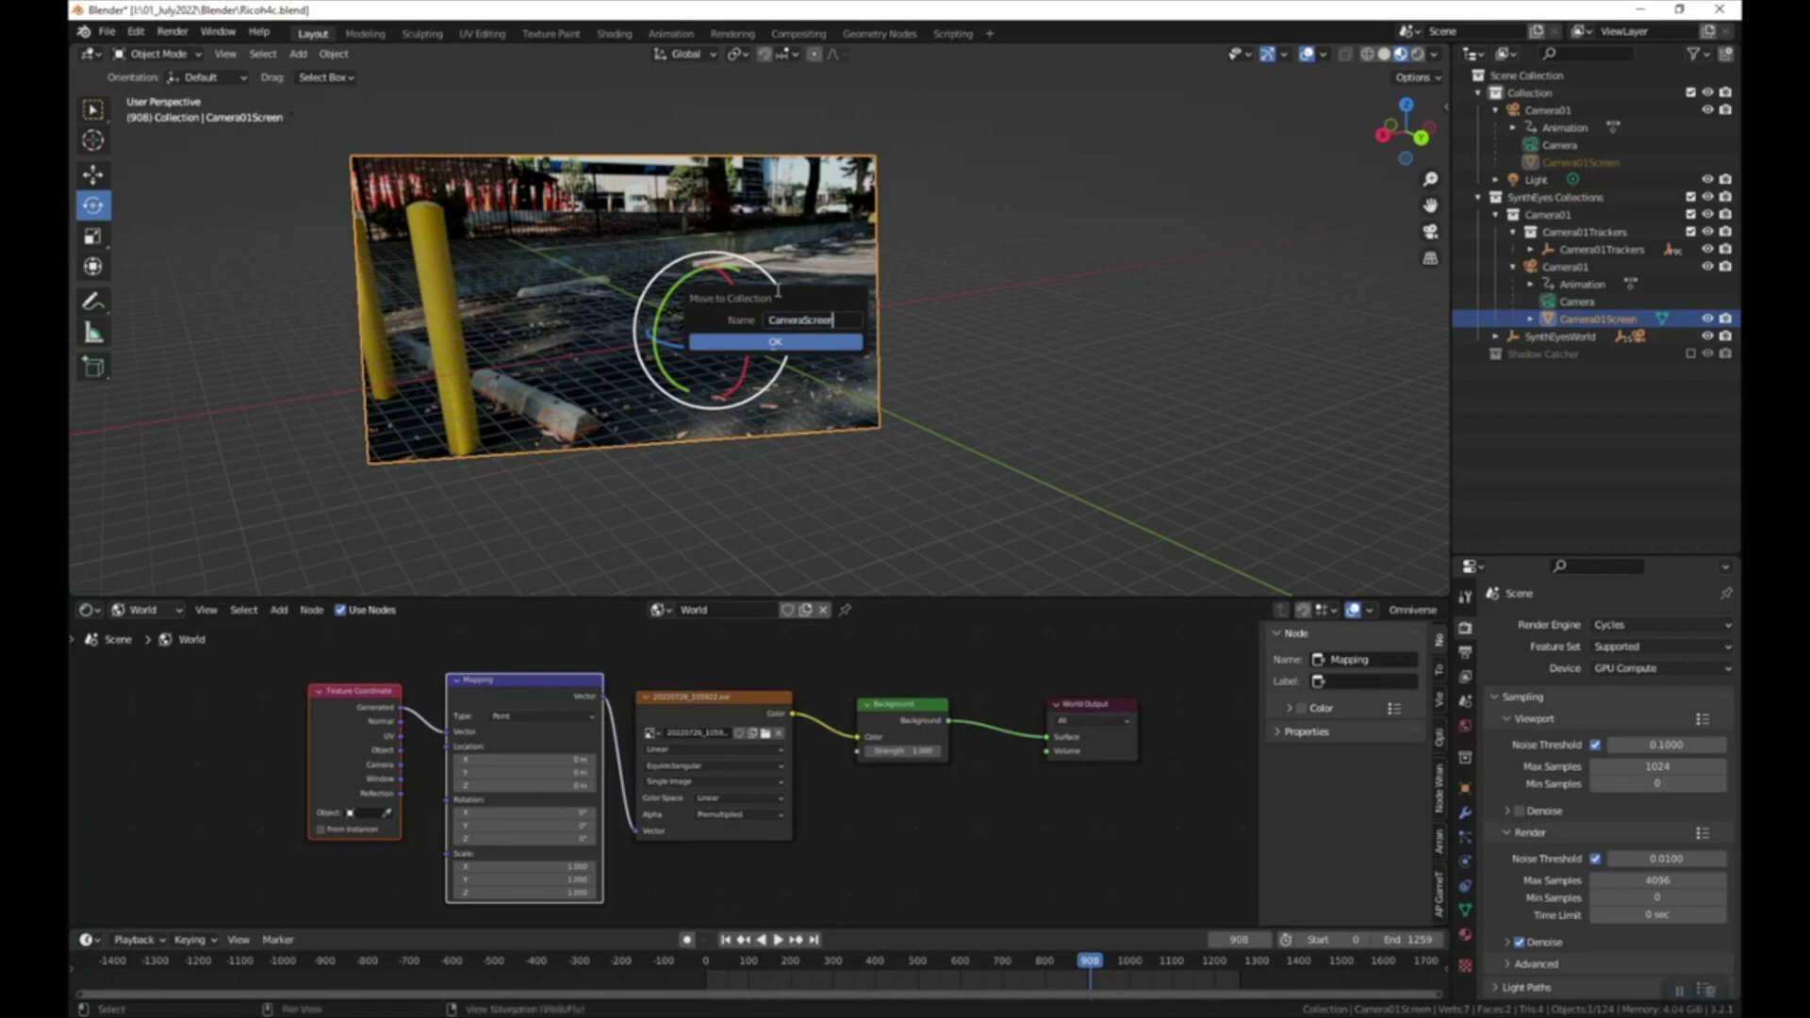
left_click(784, 344)
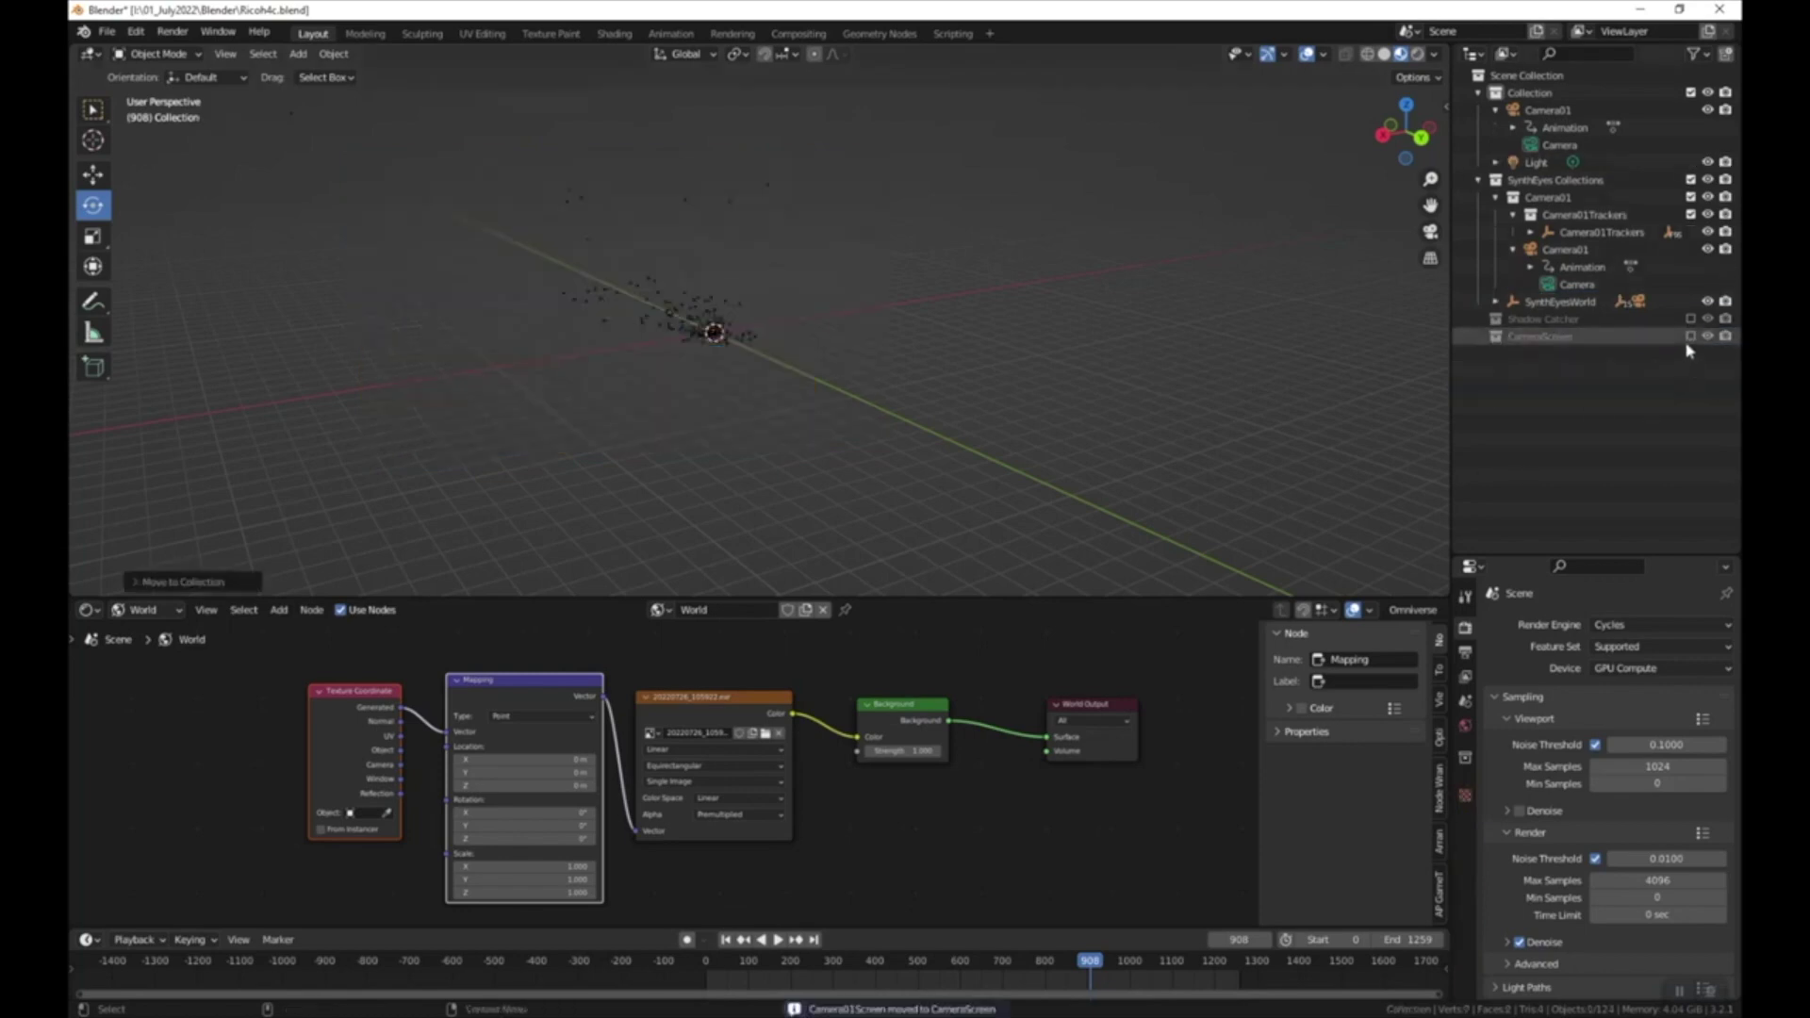
- Toggle the CameraScreen and Shadow Catcher collections to check them, keeping CameraScreen enabled and Shadow Catcher excluded
left_click(1691, 337)
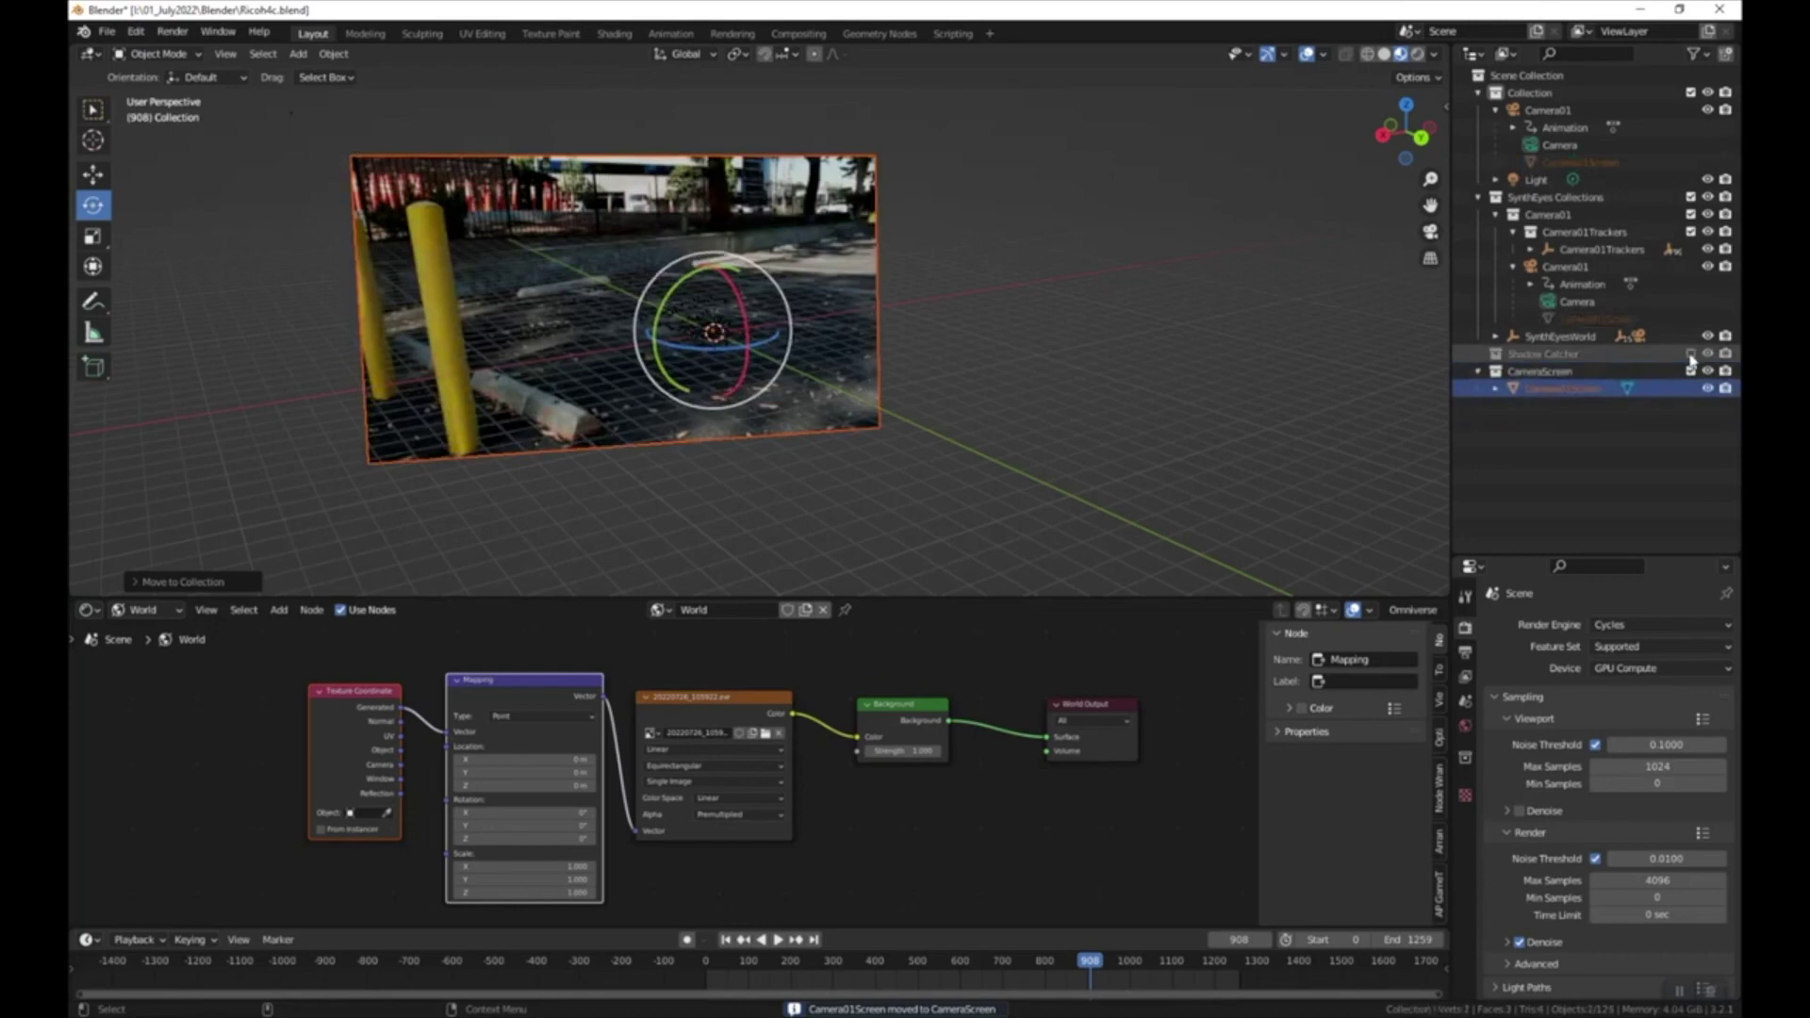
left_click(1691, 370)
left_click(1692, 337)
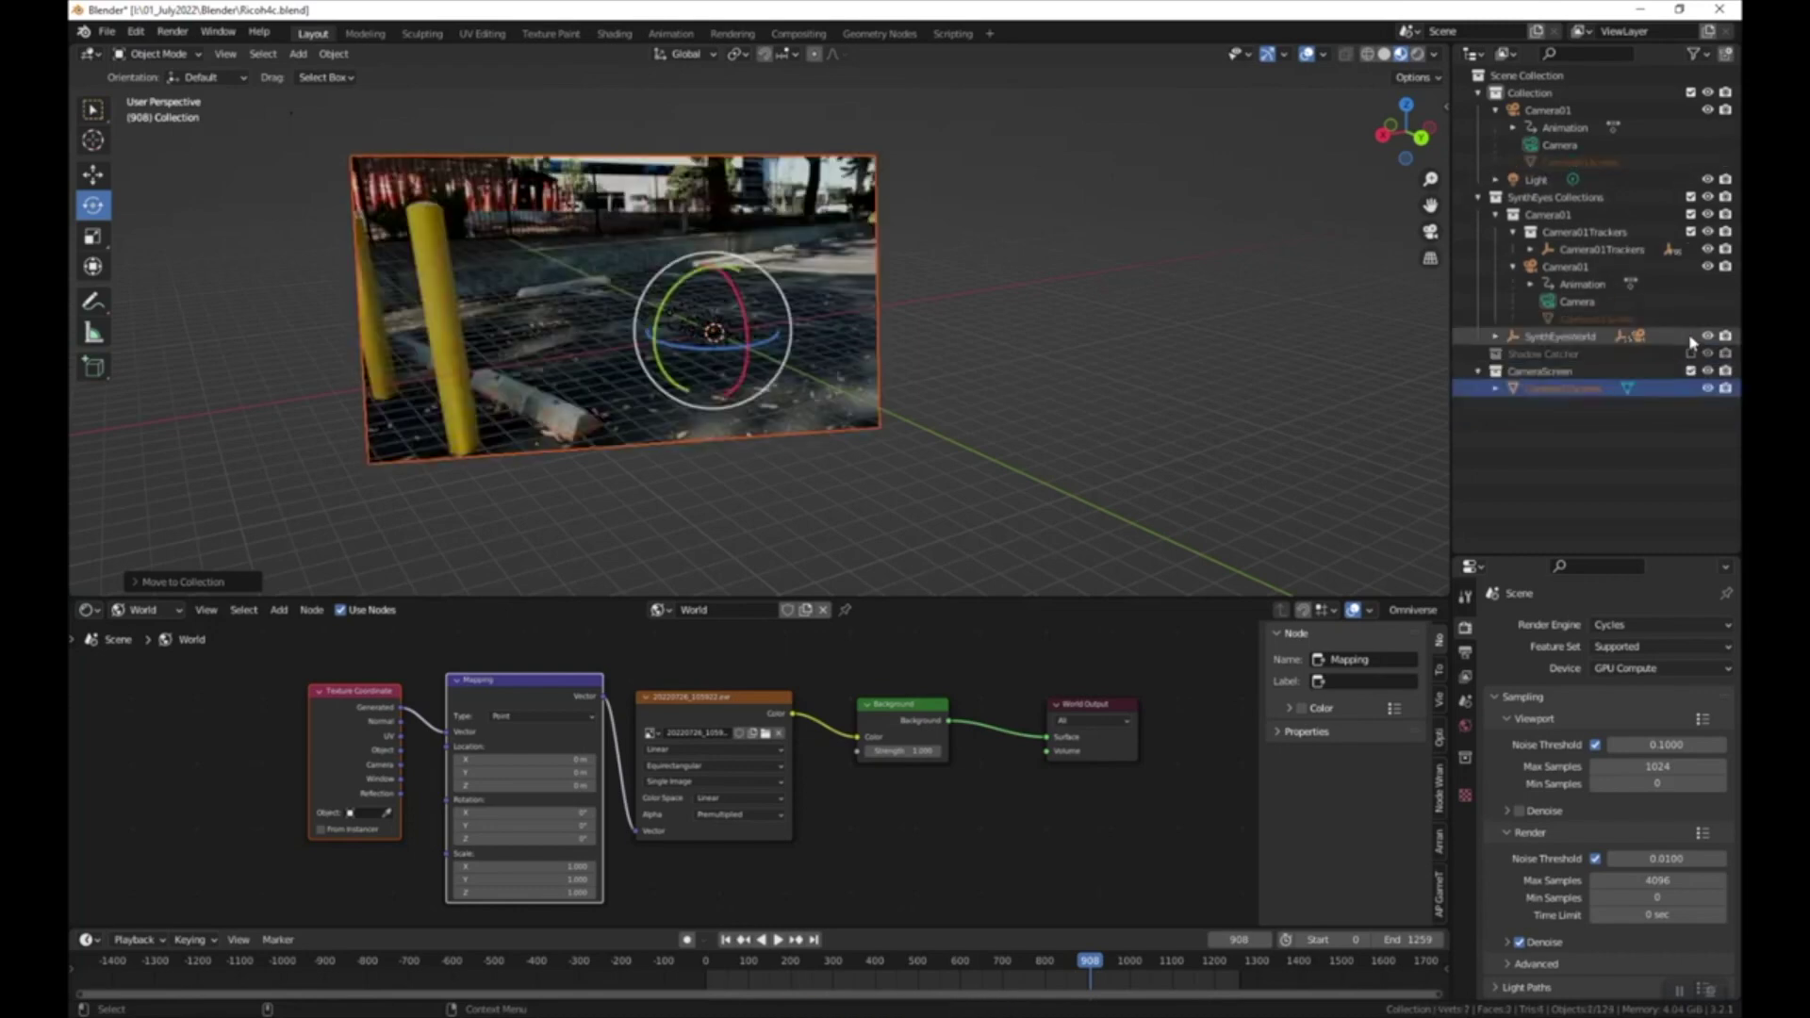
left_click(1692, 354)
left_click(1691, 353)
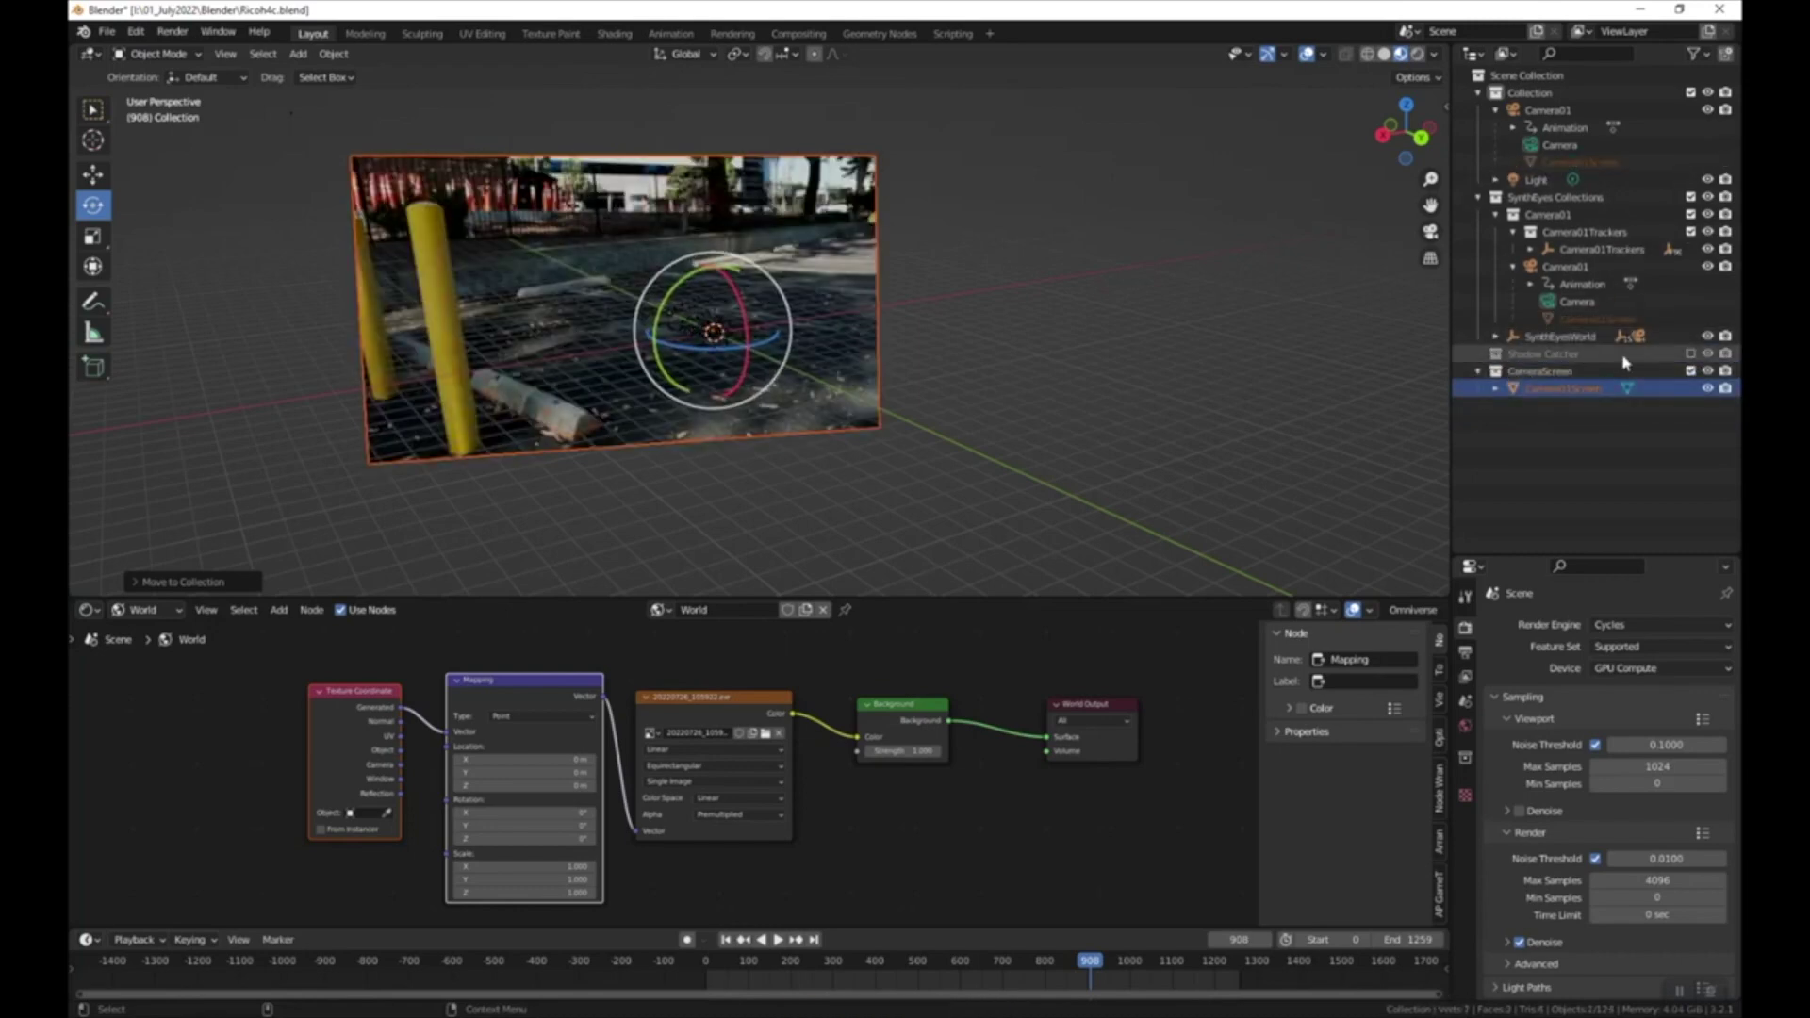
left_click(1689, 354)
left_click(1691, 353)
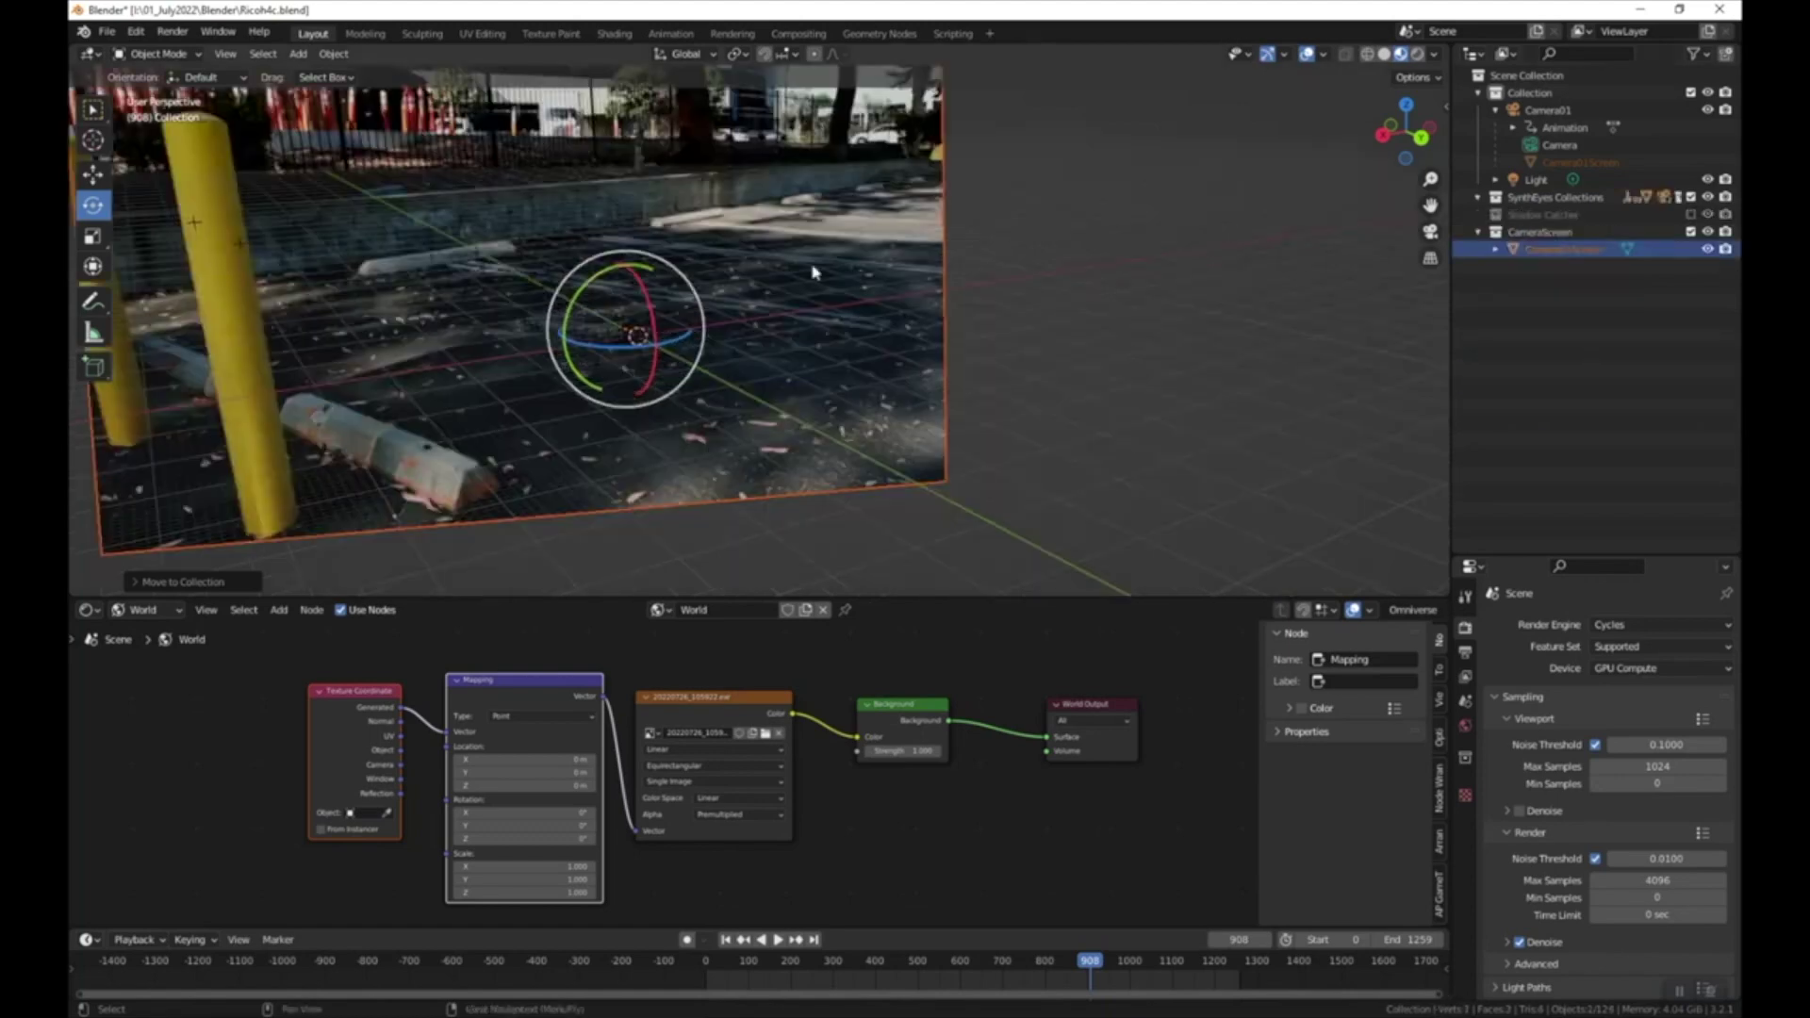
- Return to the camera view and set the timeline to frame 3
key("KP_0")
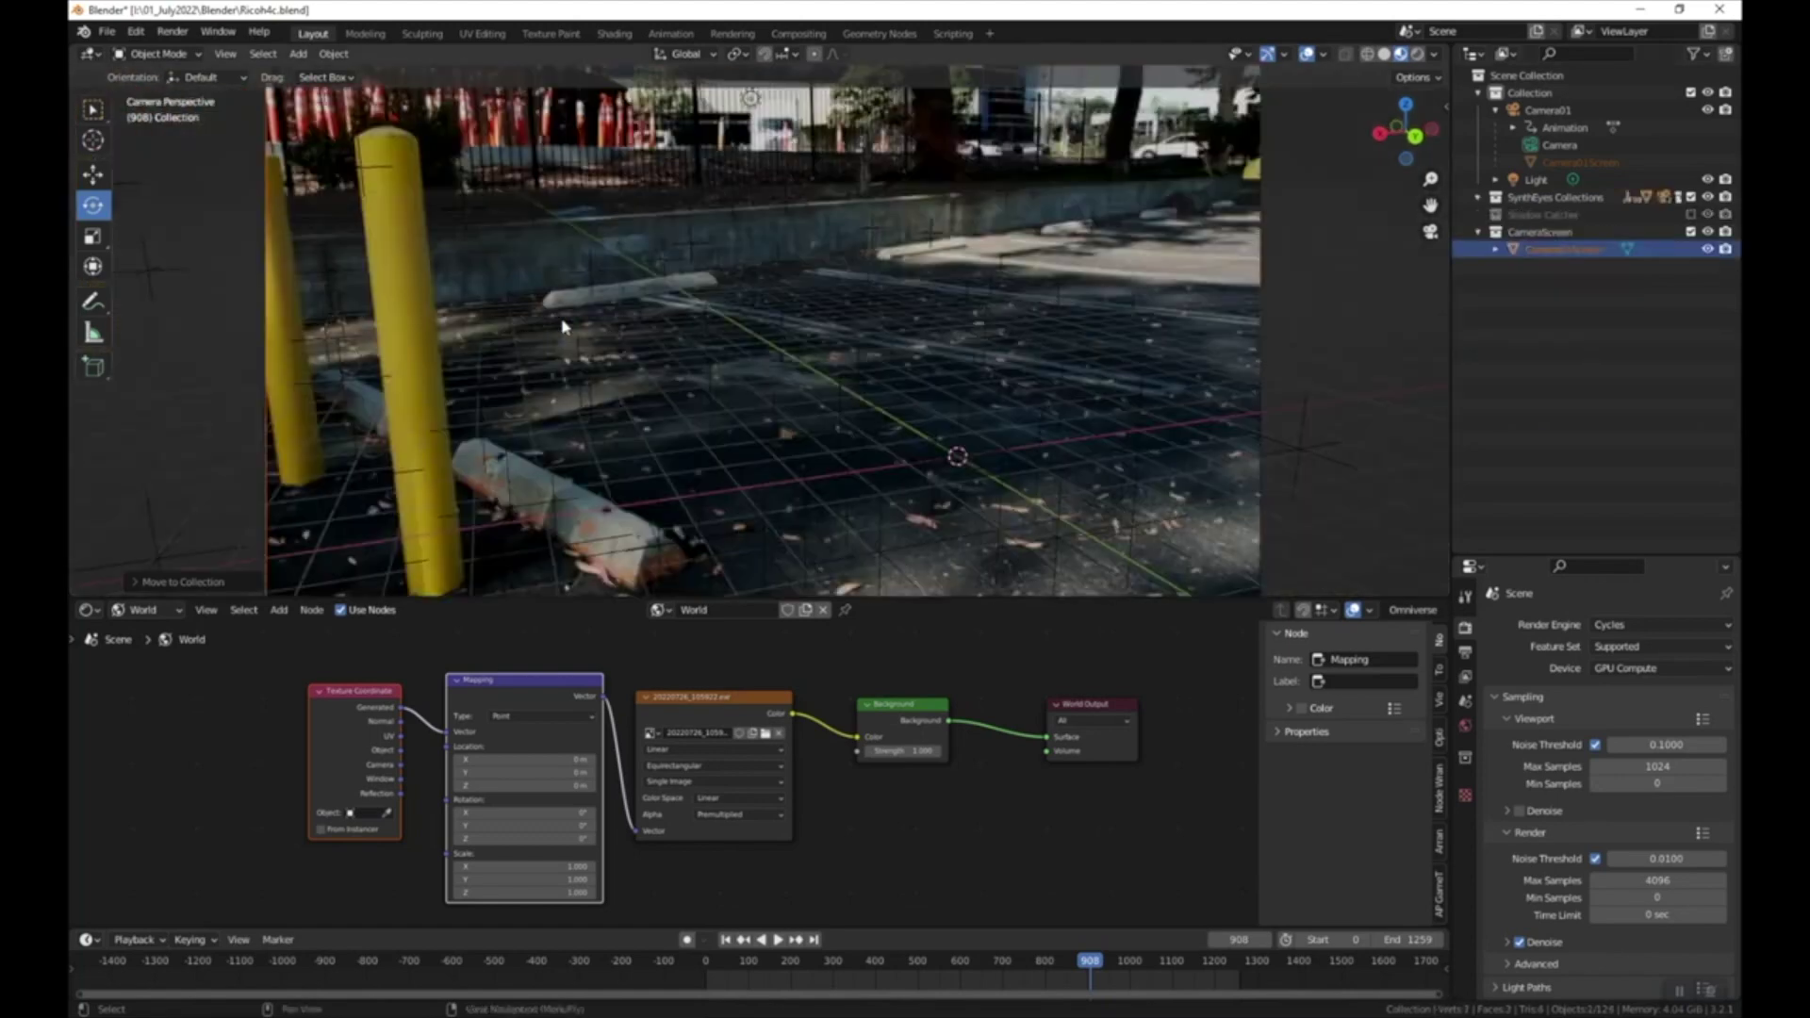
scroll(707, 358, "up", 1)
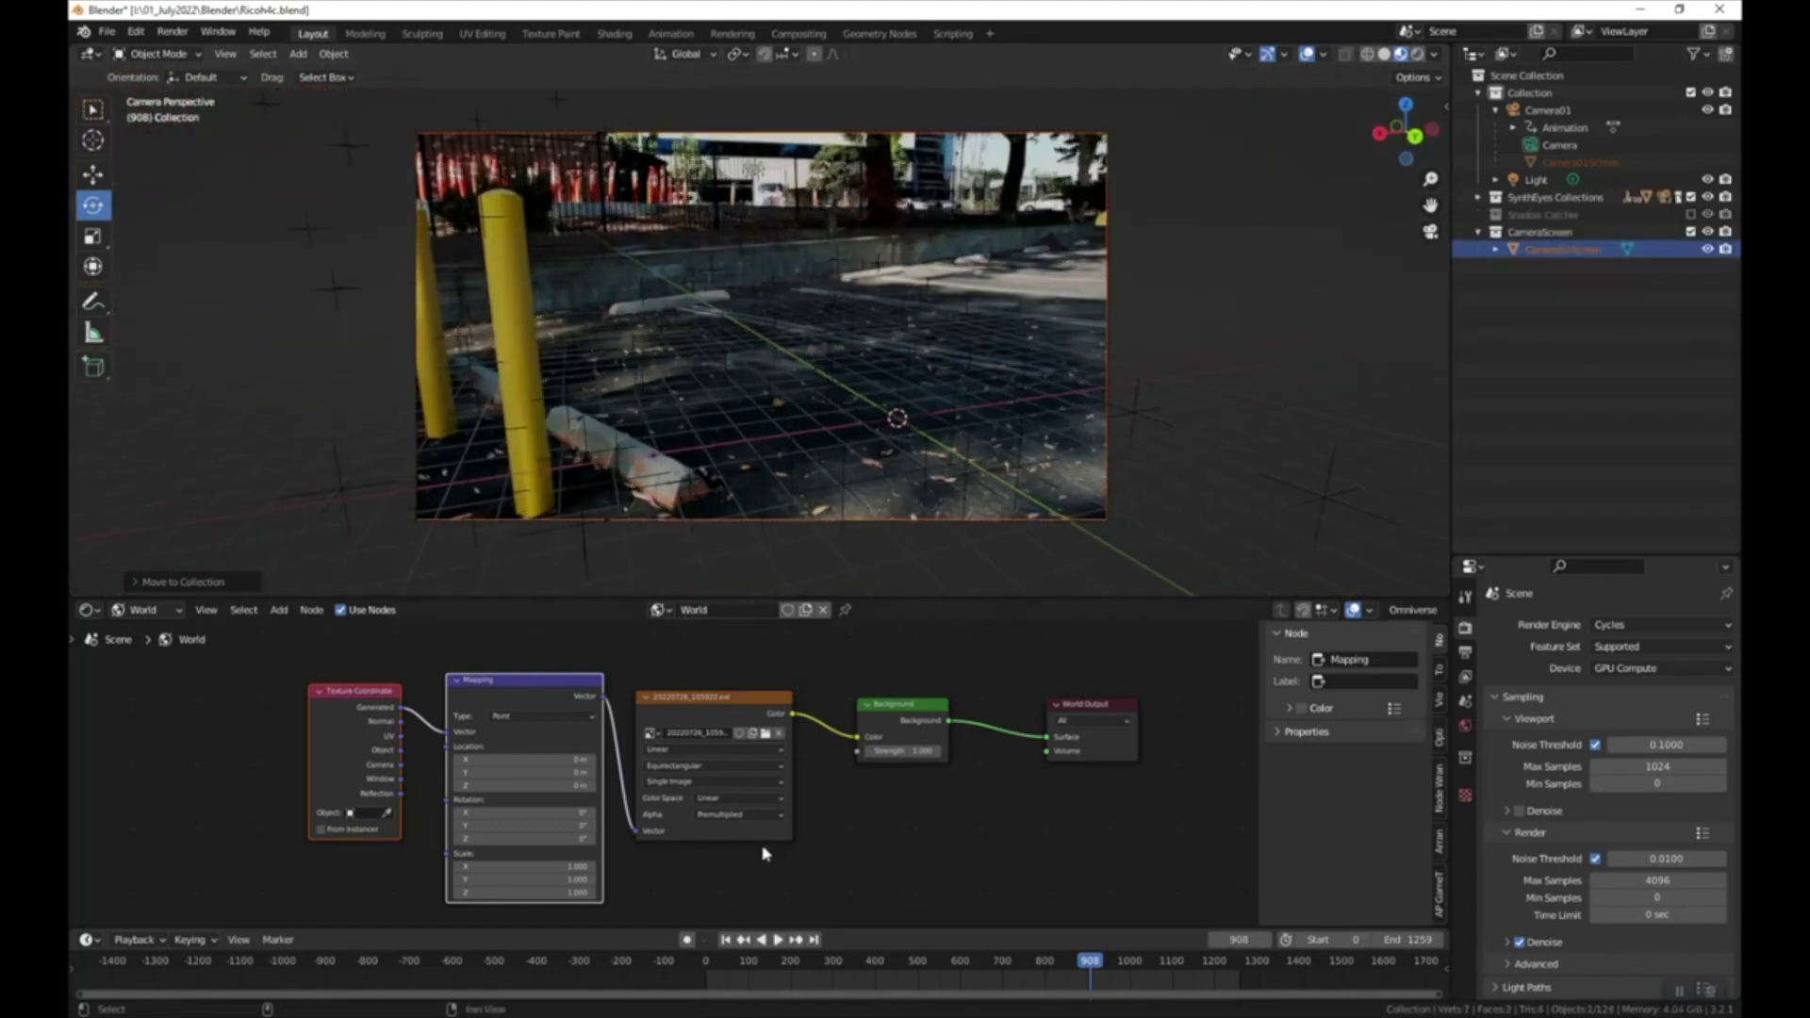
left_click_drag(797, 967, 706, 967)
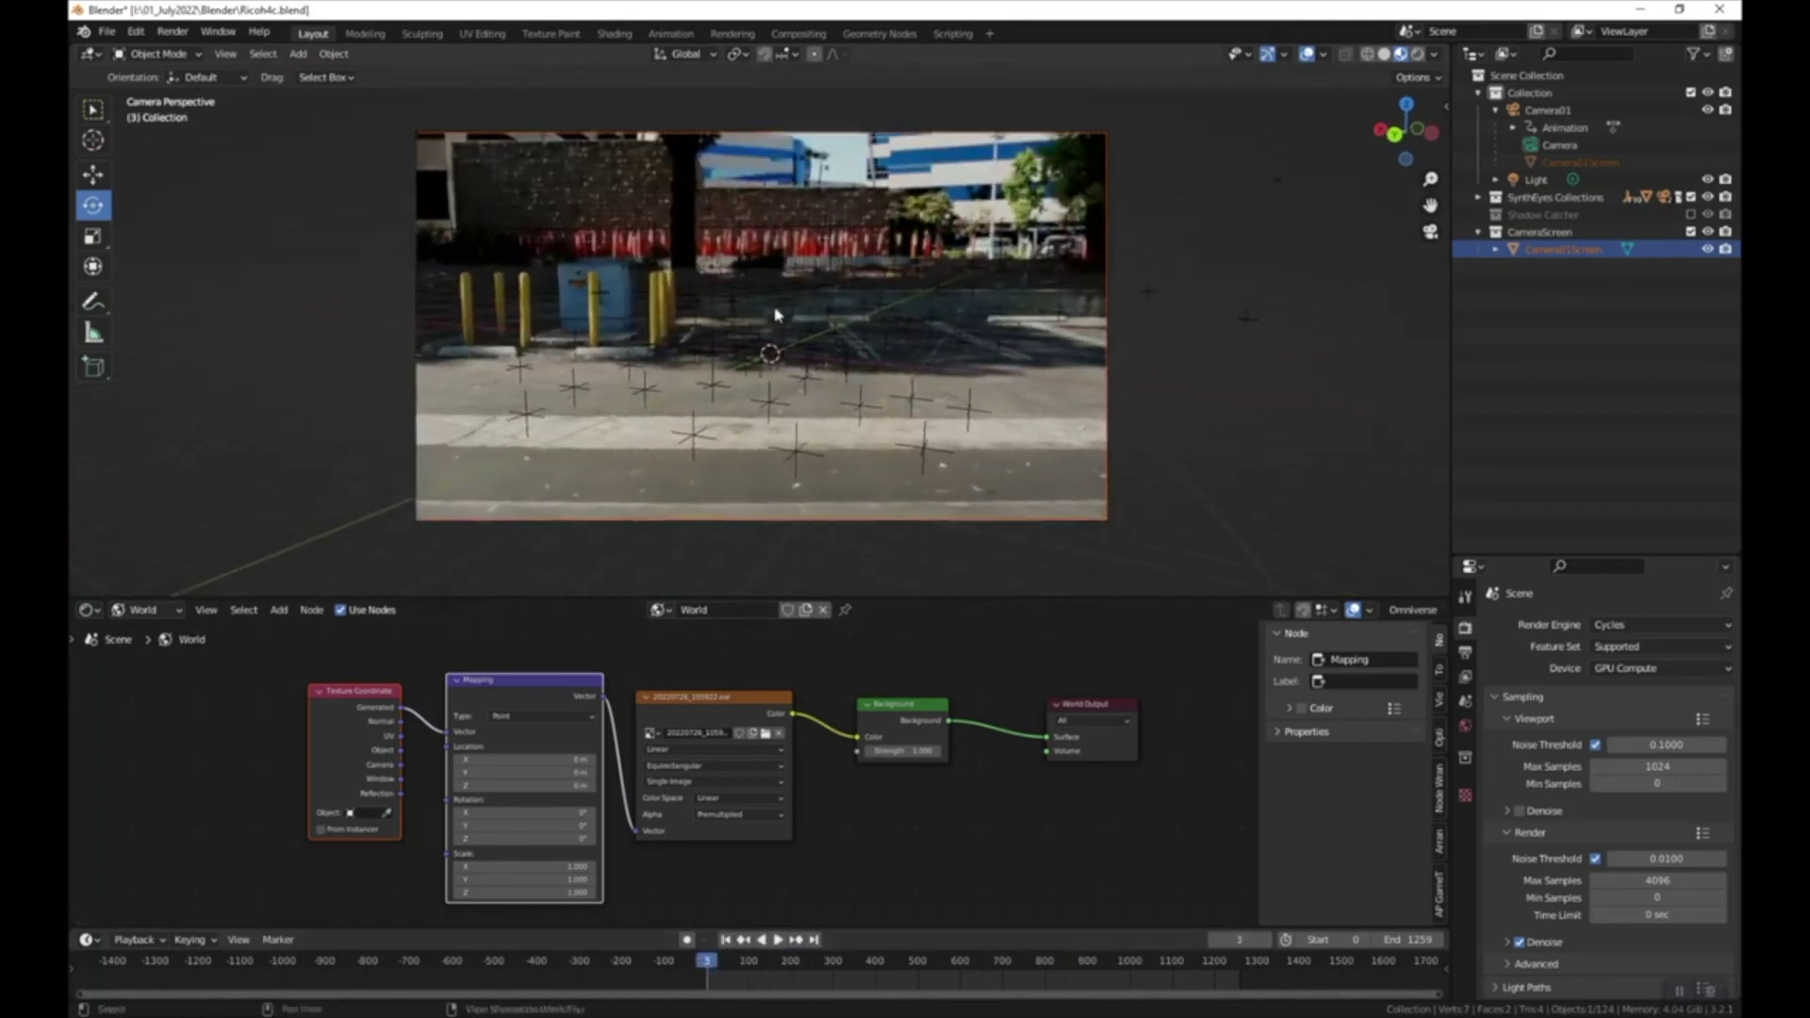
- Add the HD Audi A7 from the Sedan car models at the scene center
key("n")
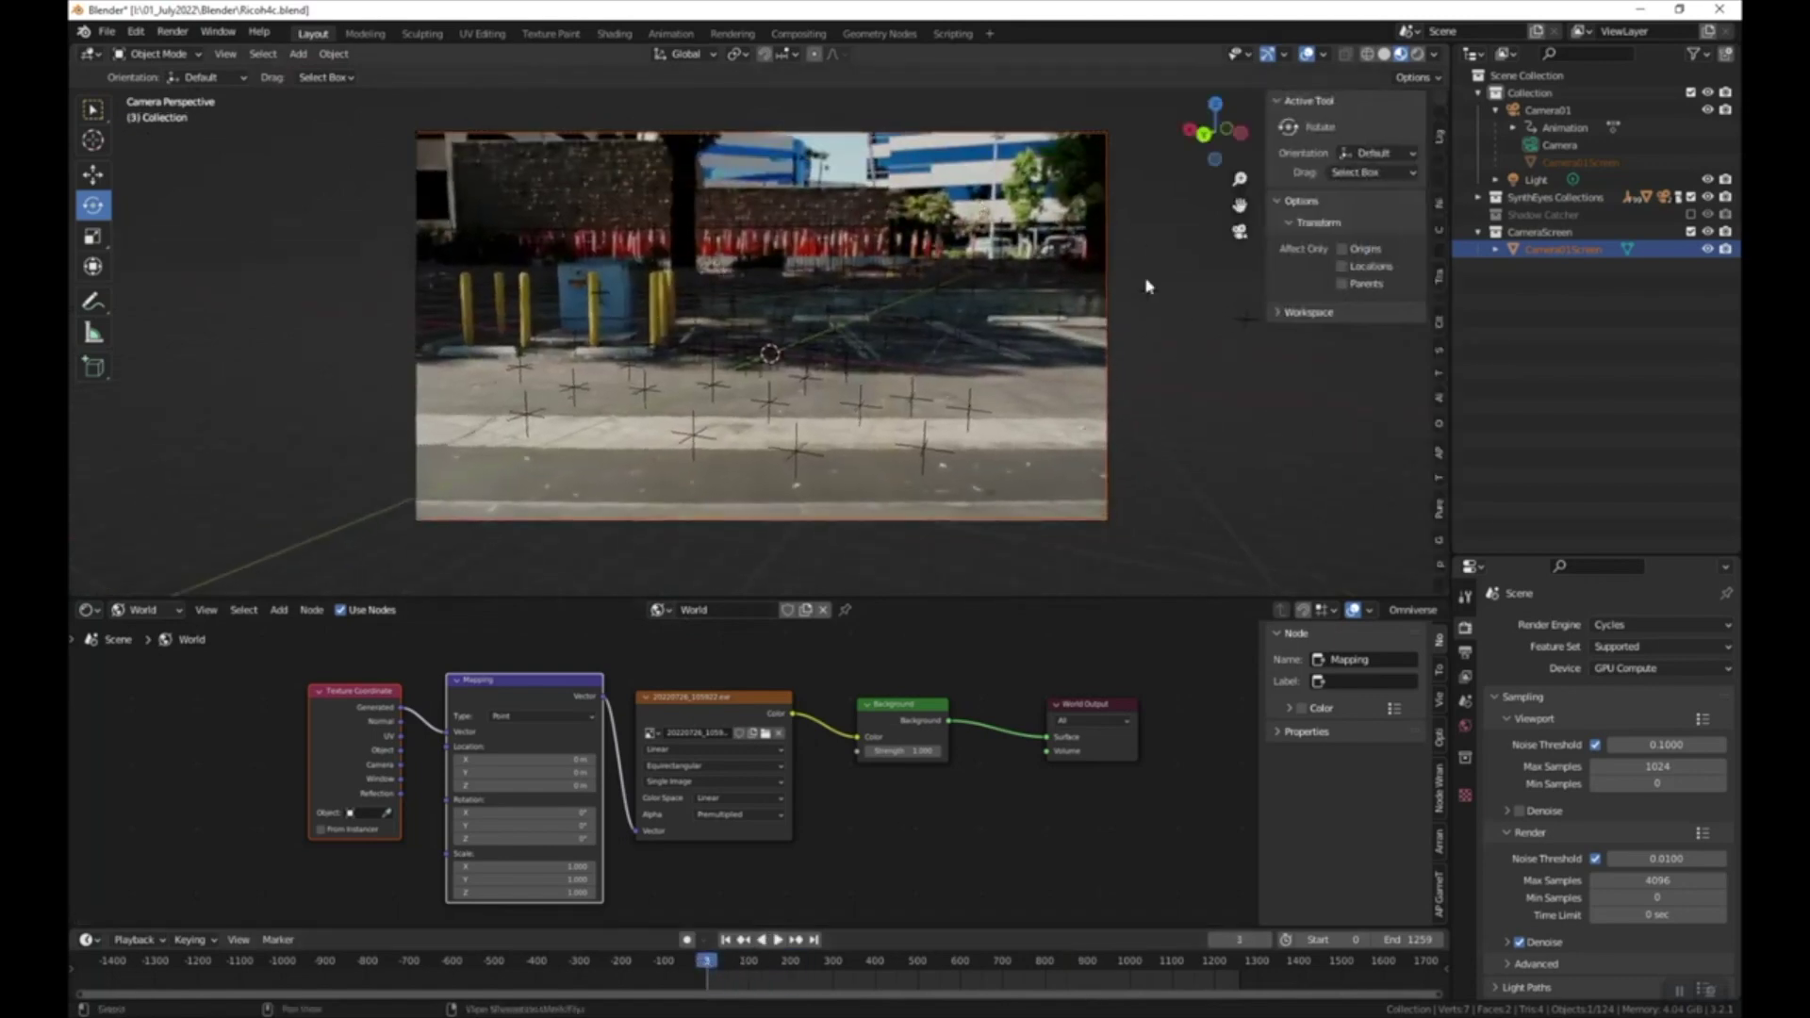
left_click(1439, 275)
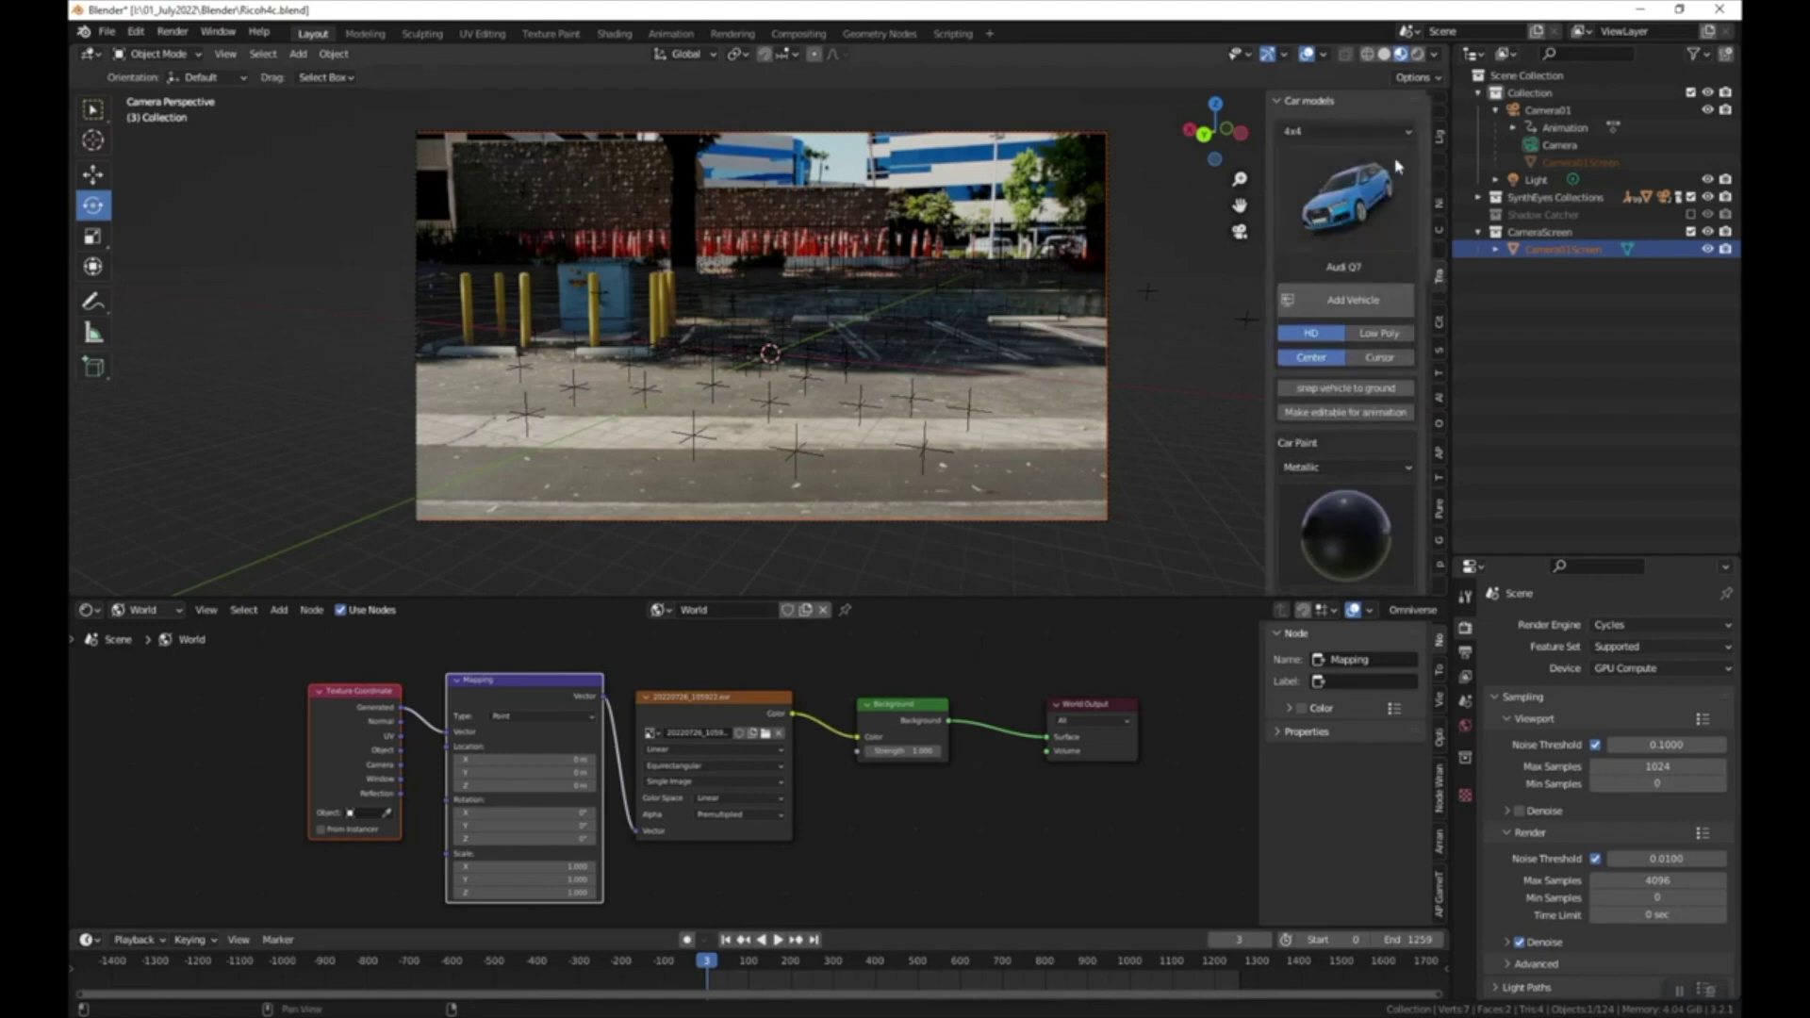
left_click(1339, 132)
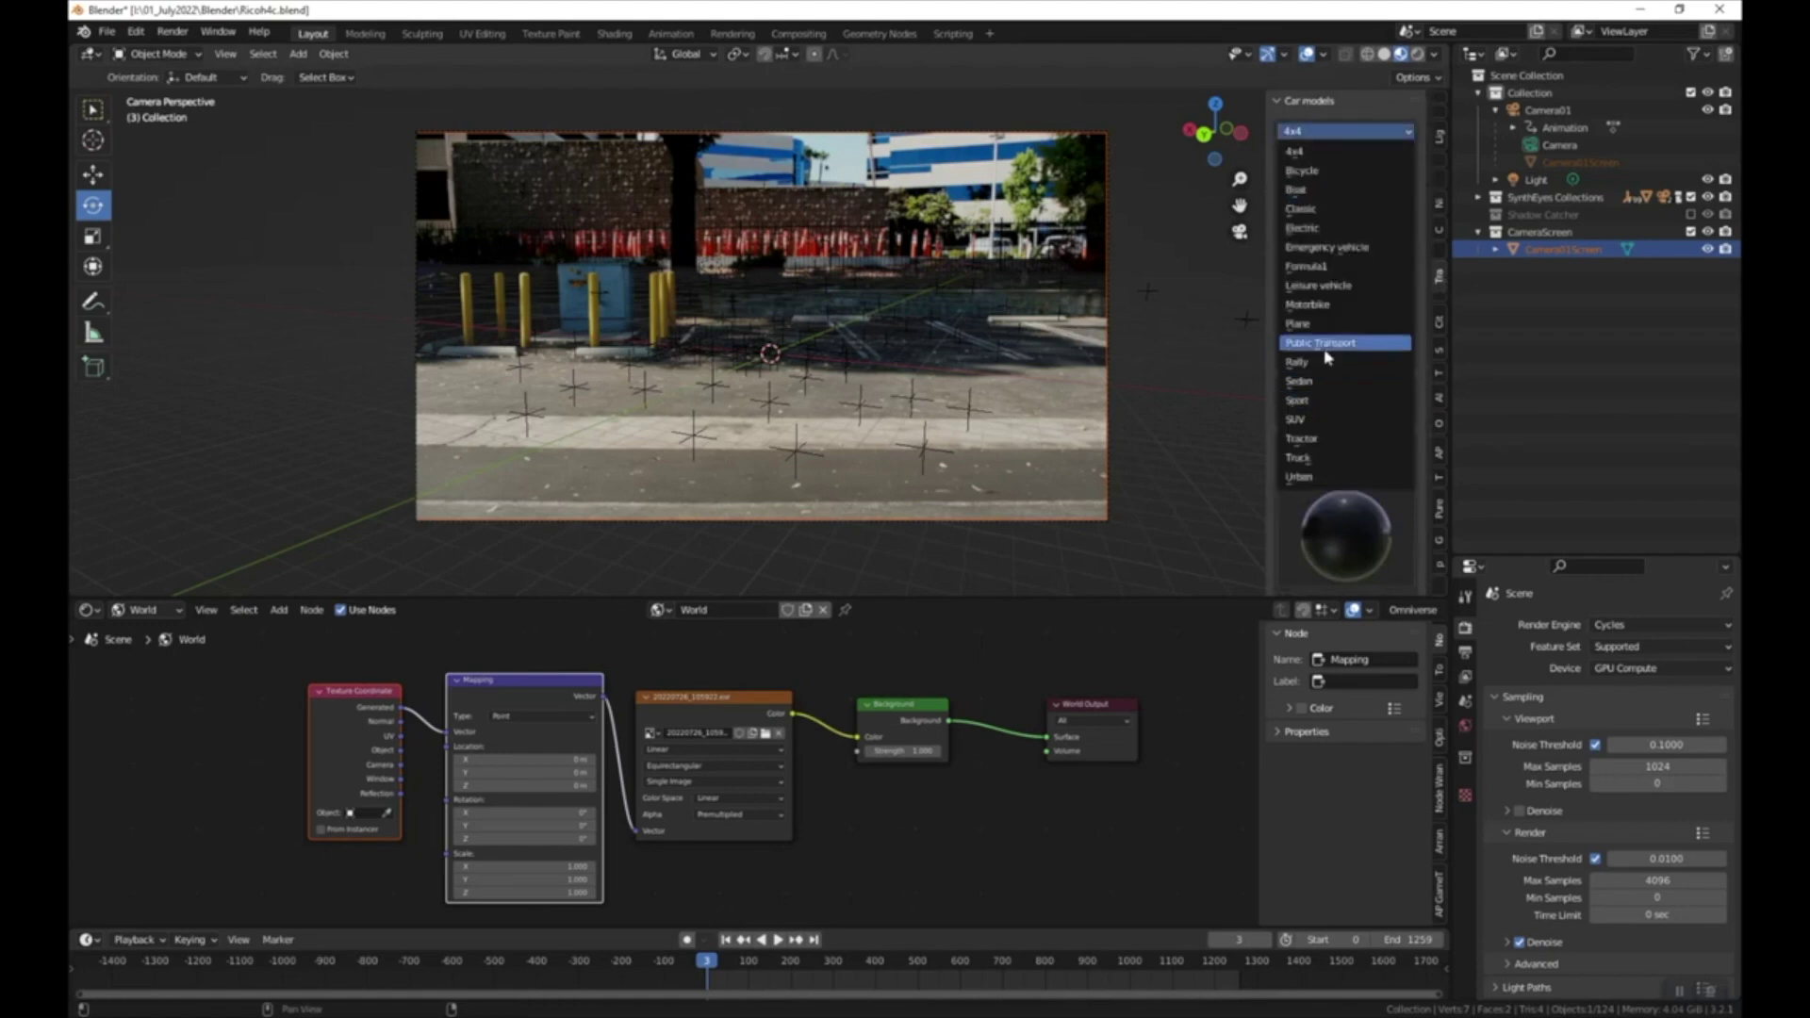
left_click(1346, 379)
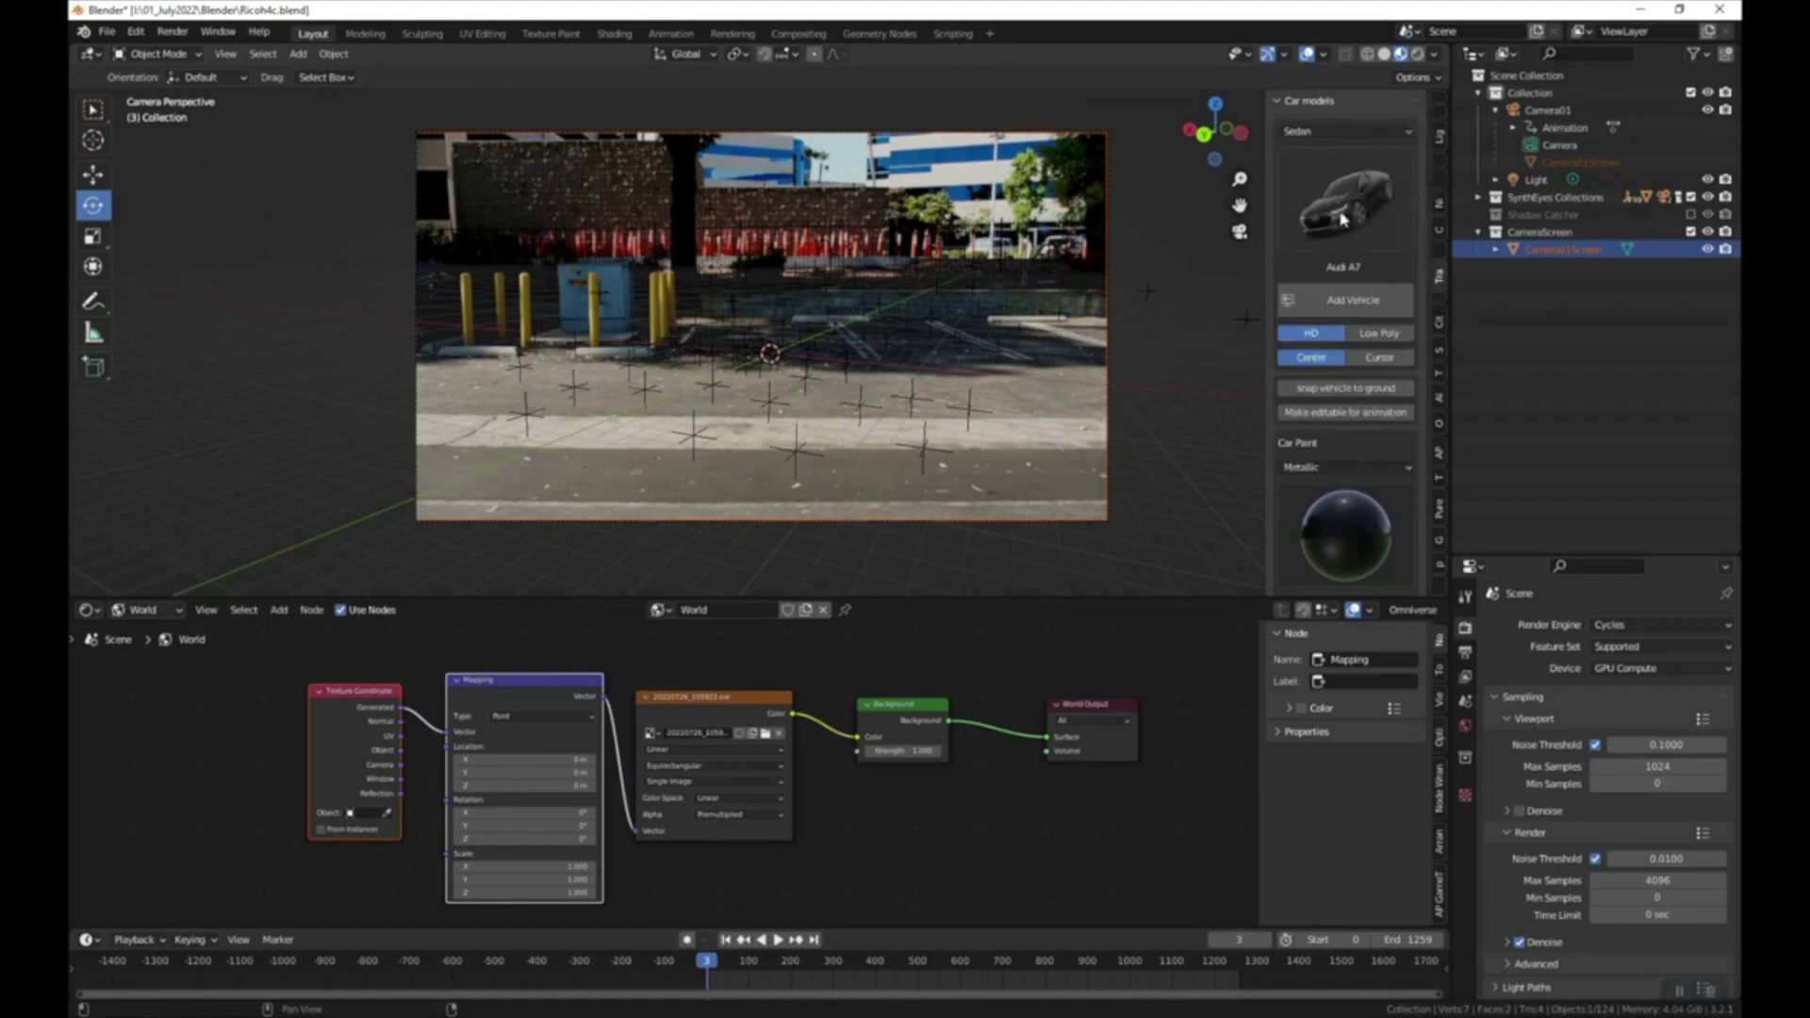
left_click(1335, 302)
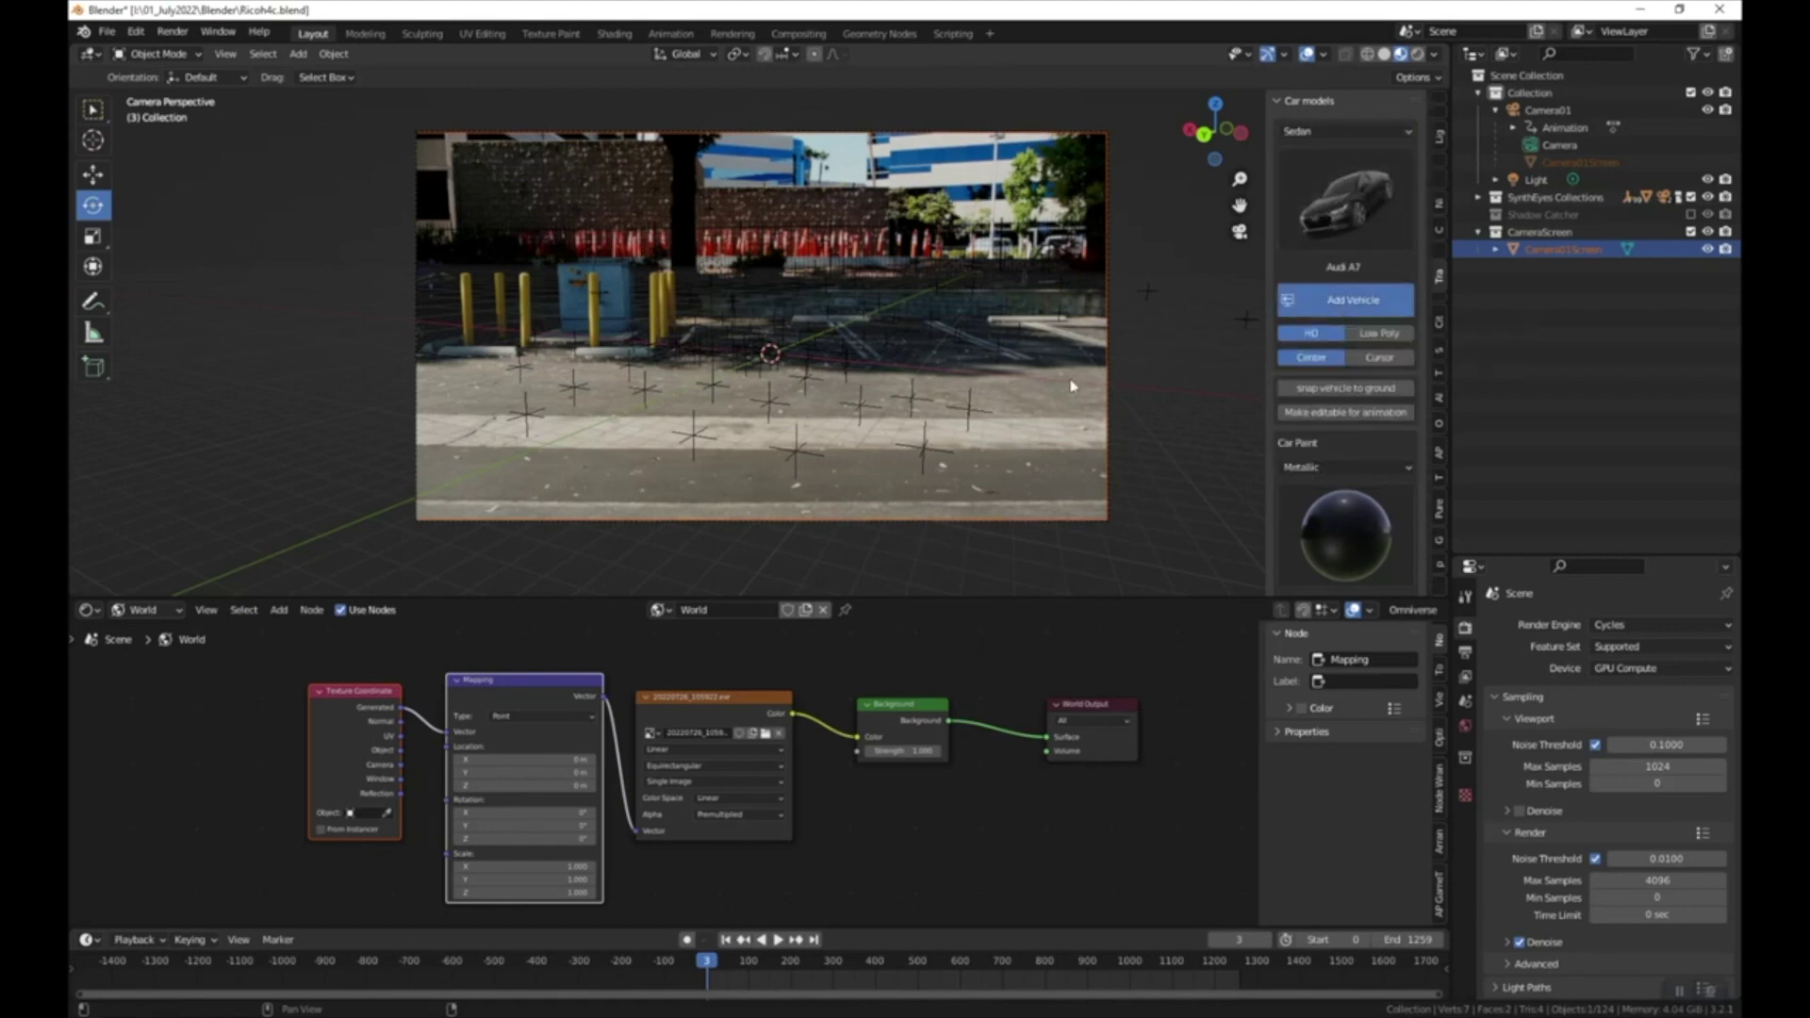
- Make the Audi A7 editable for animation and save the file
scroll(818, 314, "up", 6)
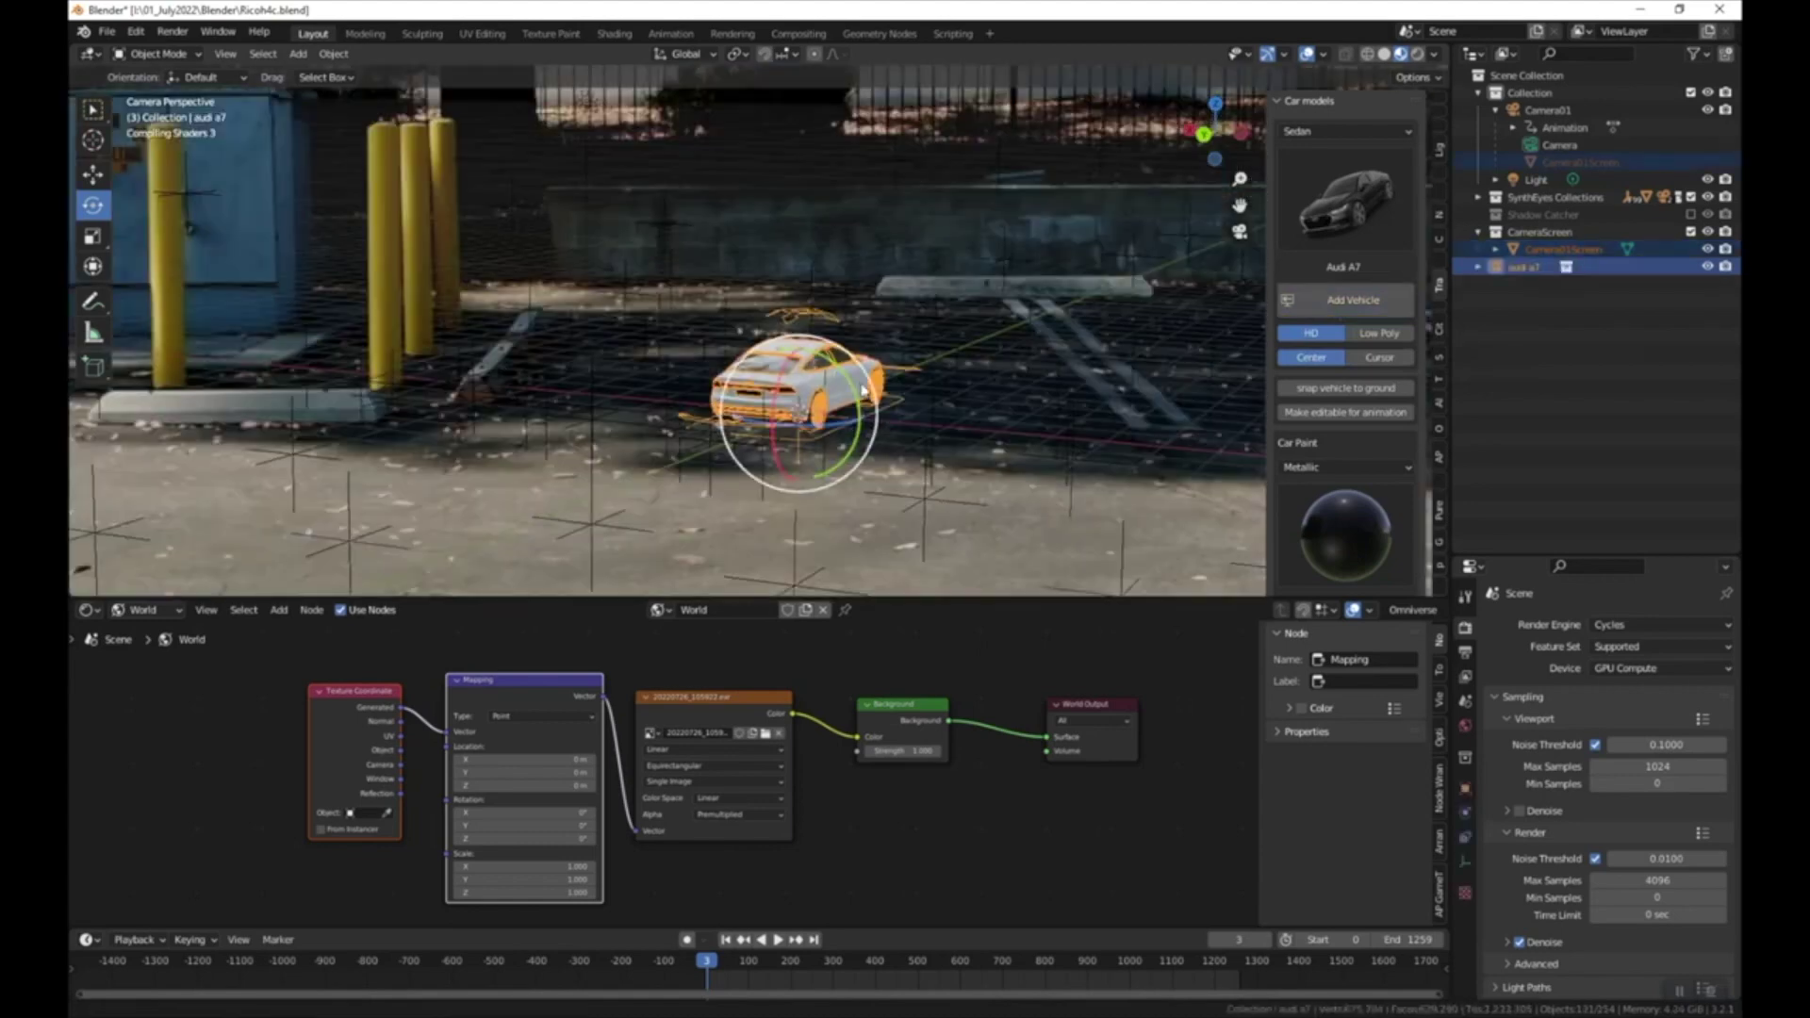
scroll(818, 314, "up", 1)
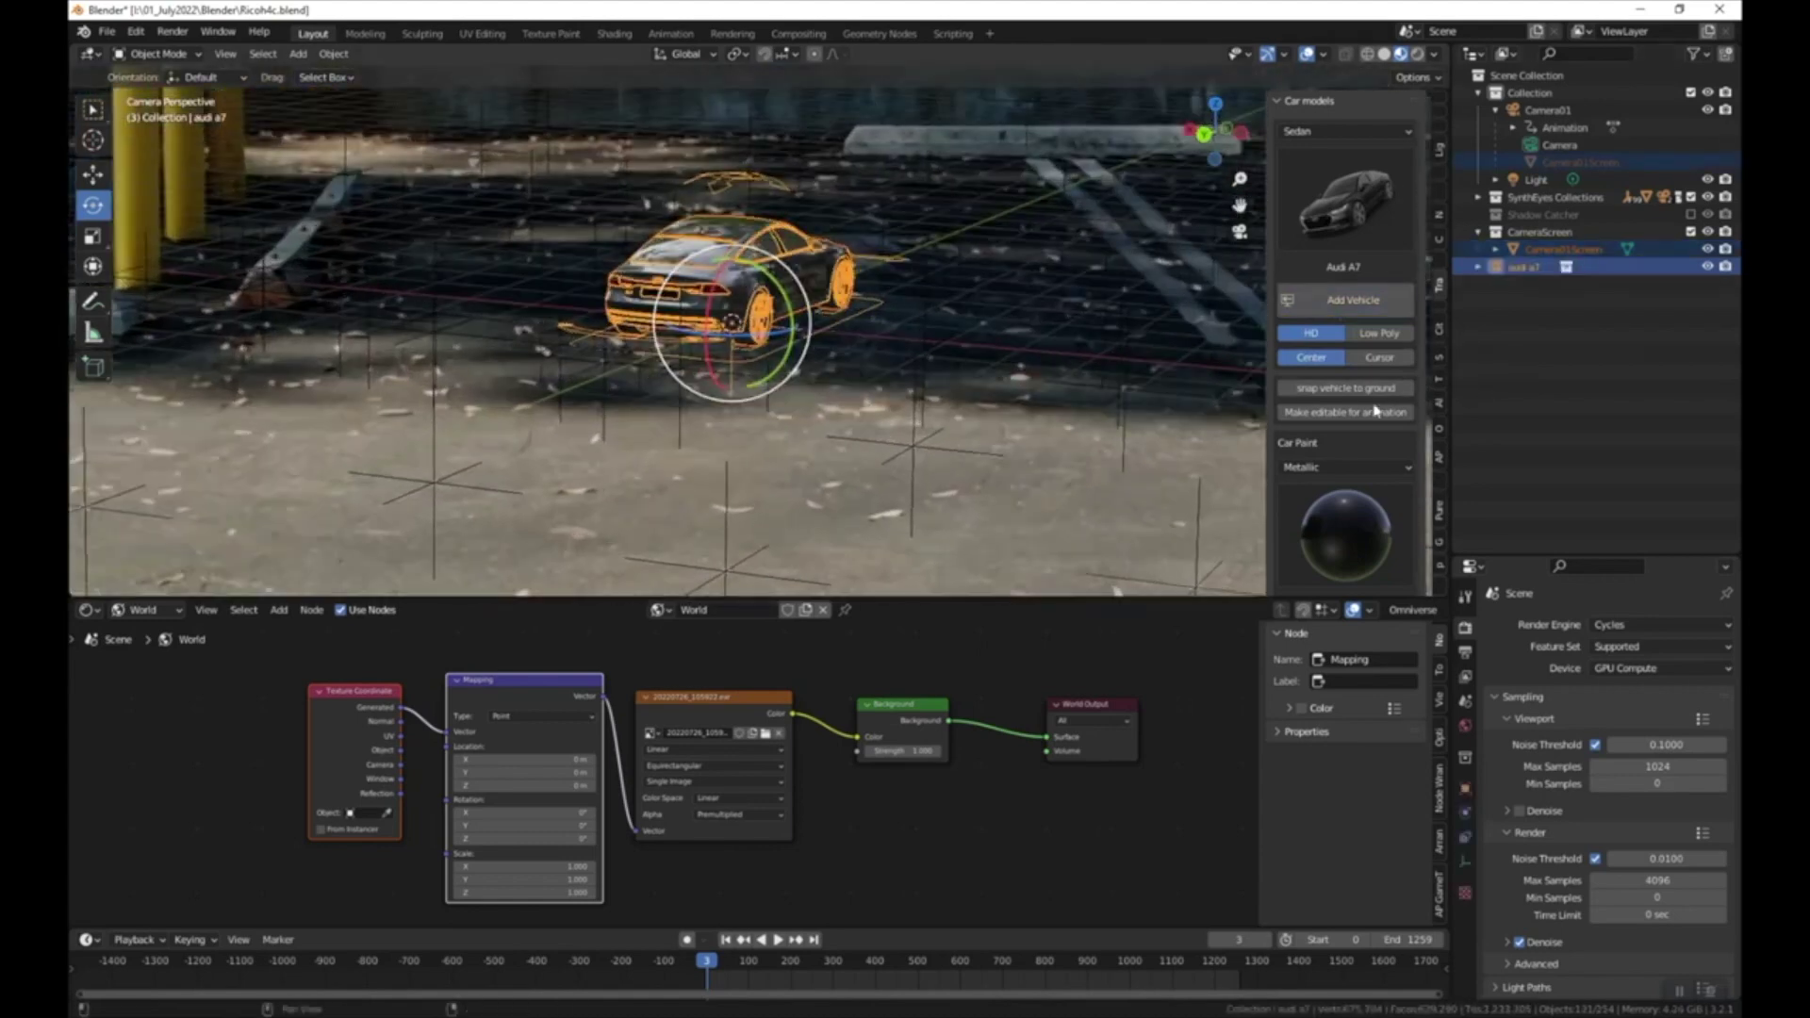
left_click(1299, 415)
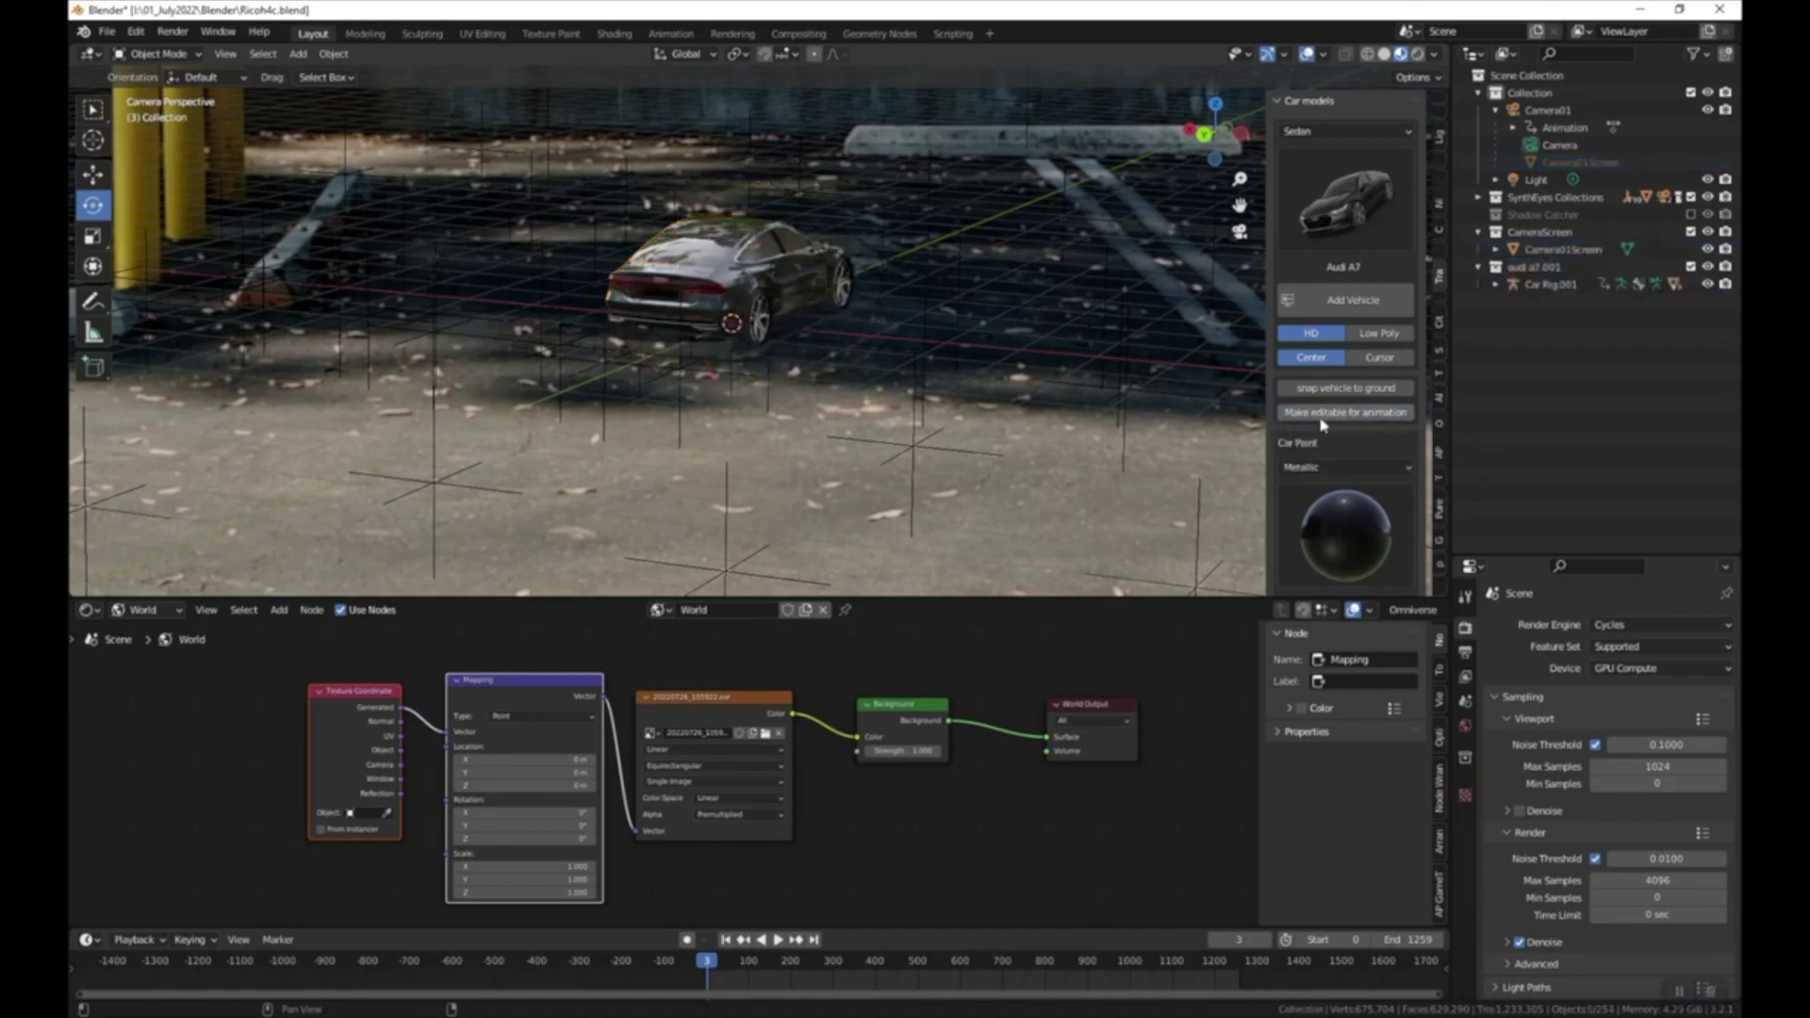
left_click(779, 293)
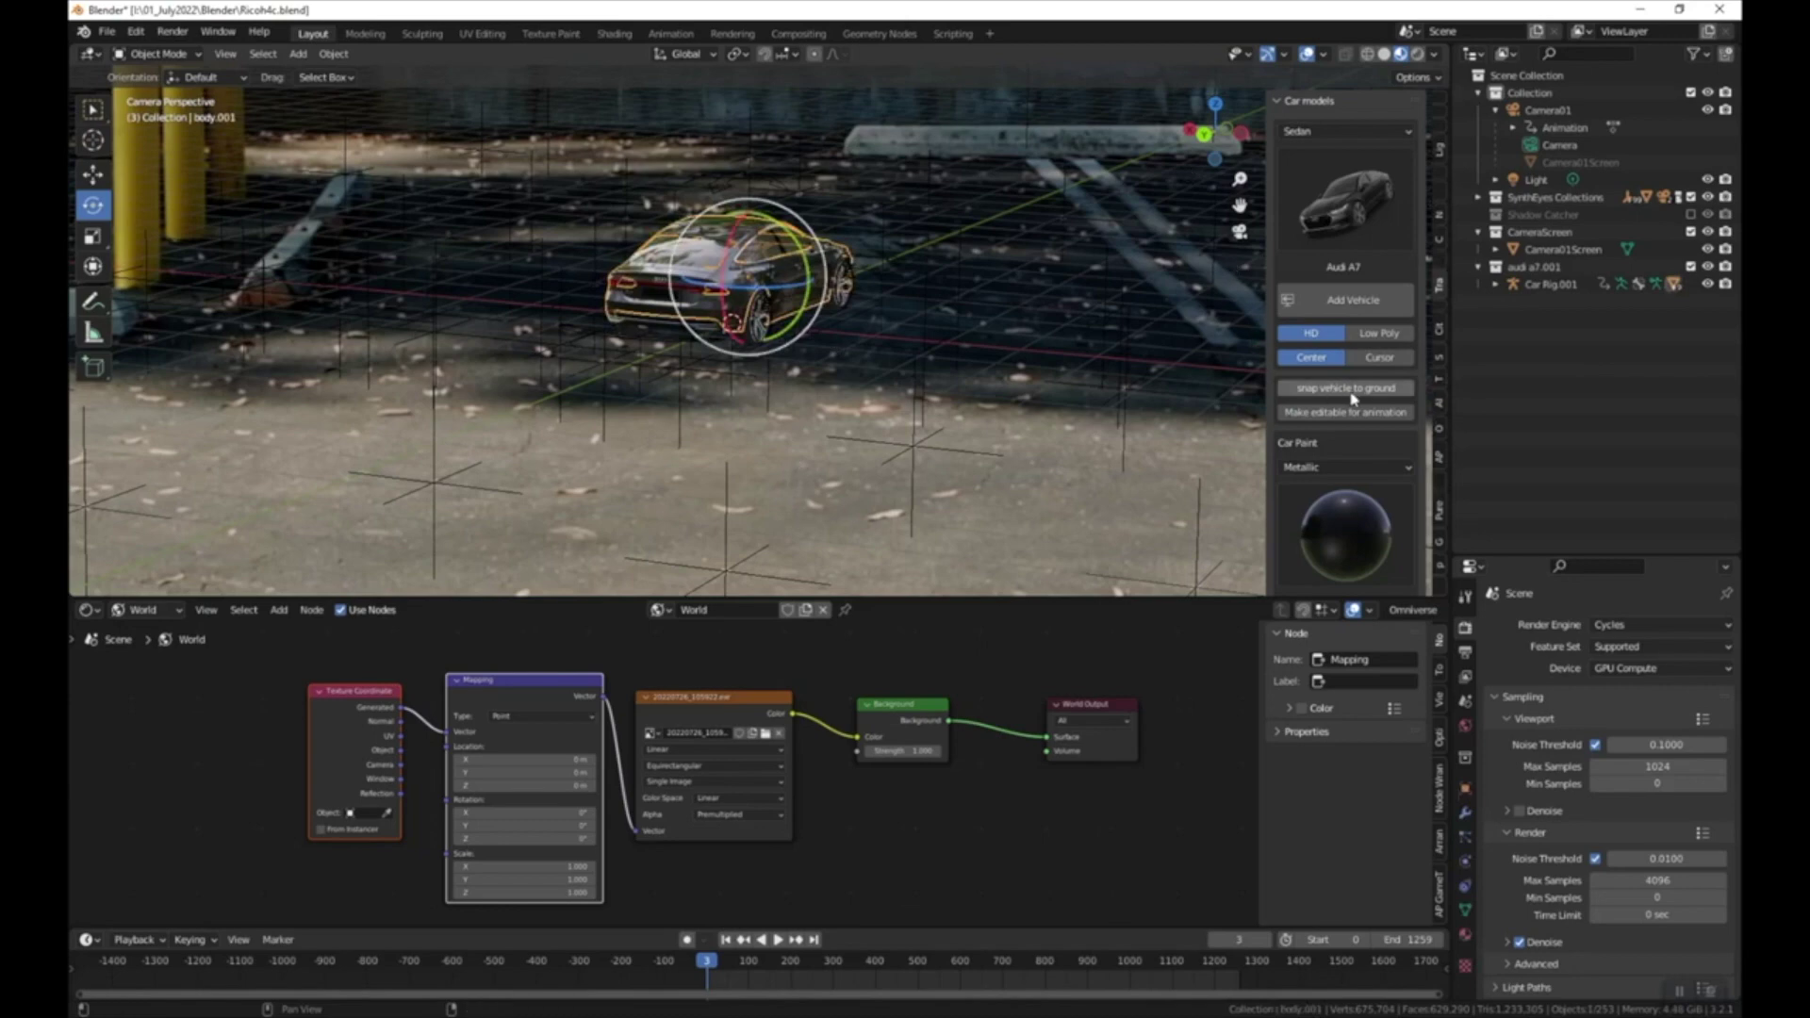
key("ctrl+s")
- Select the Audi's car rig and scale it up uniformly by about 1.85
scroll(1039, 267, "down", 2)
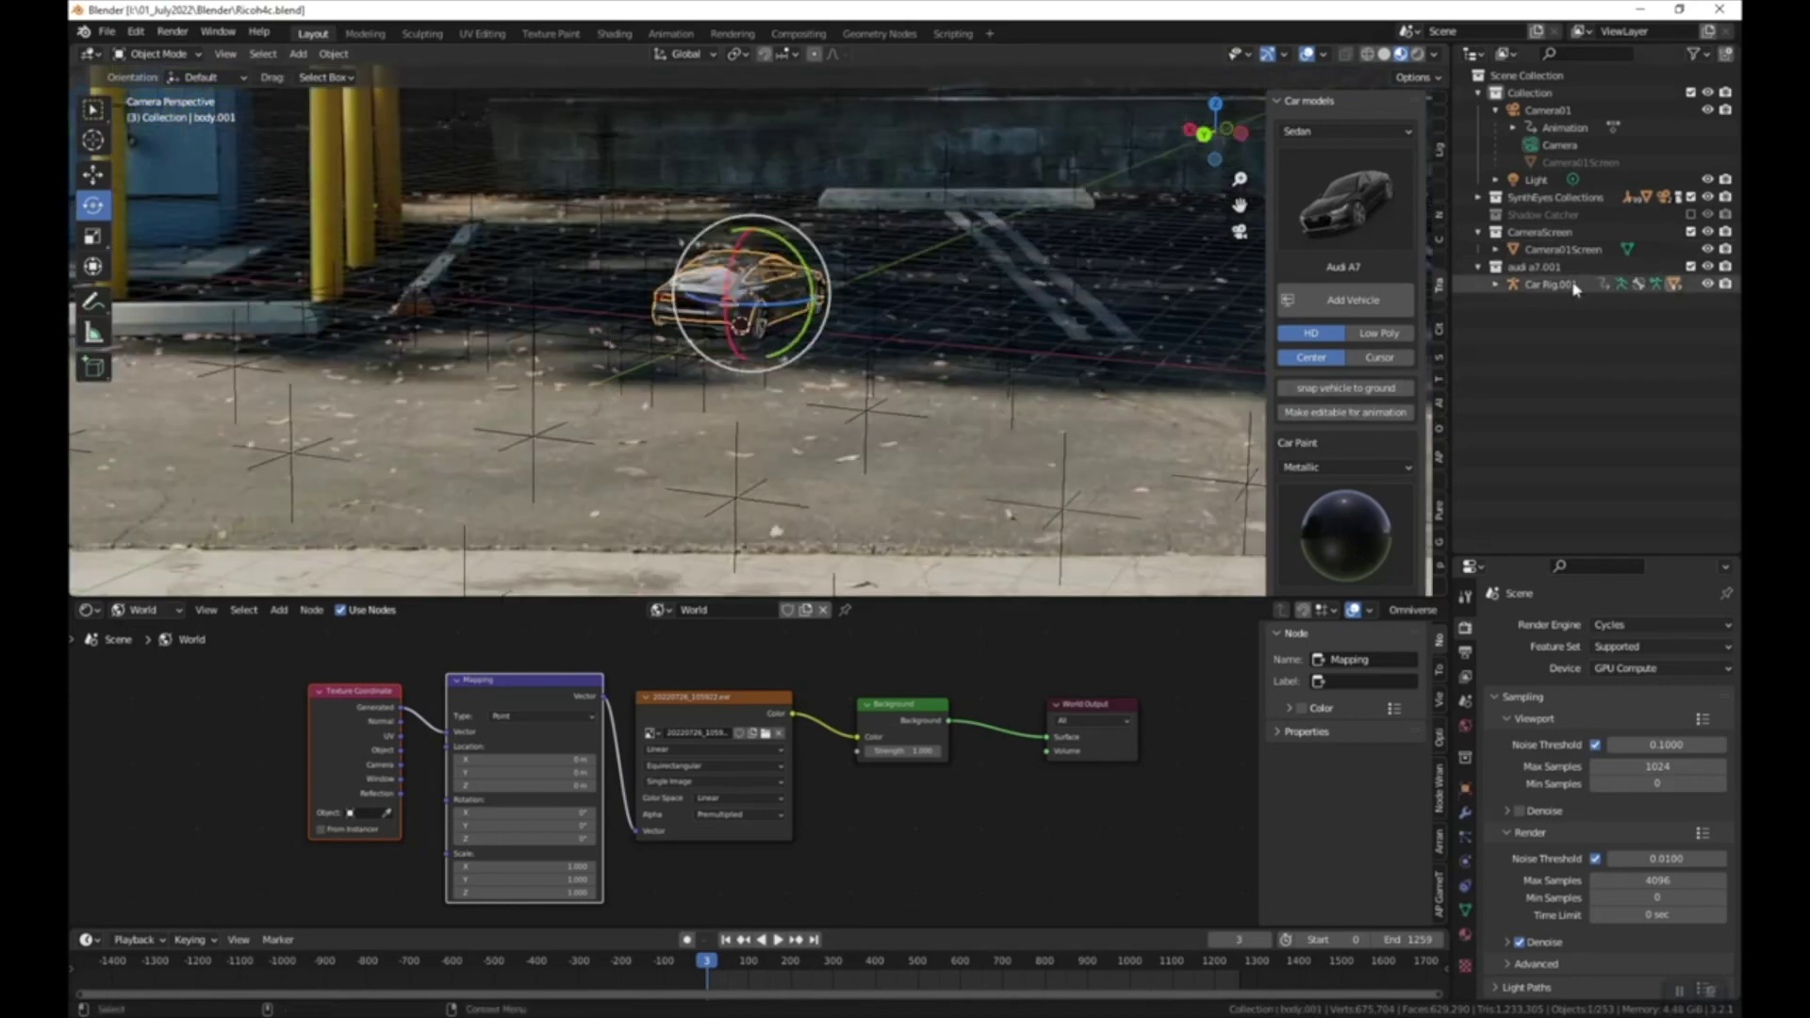
left_click(1571, 285)
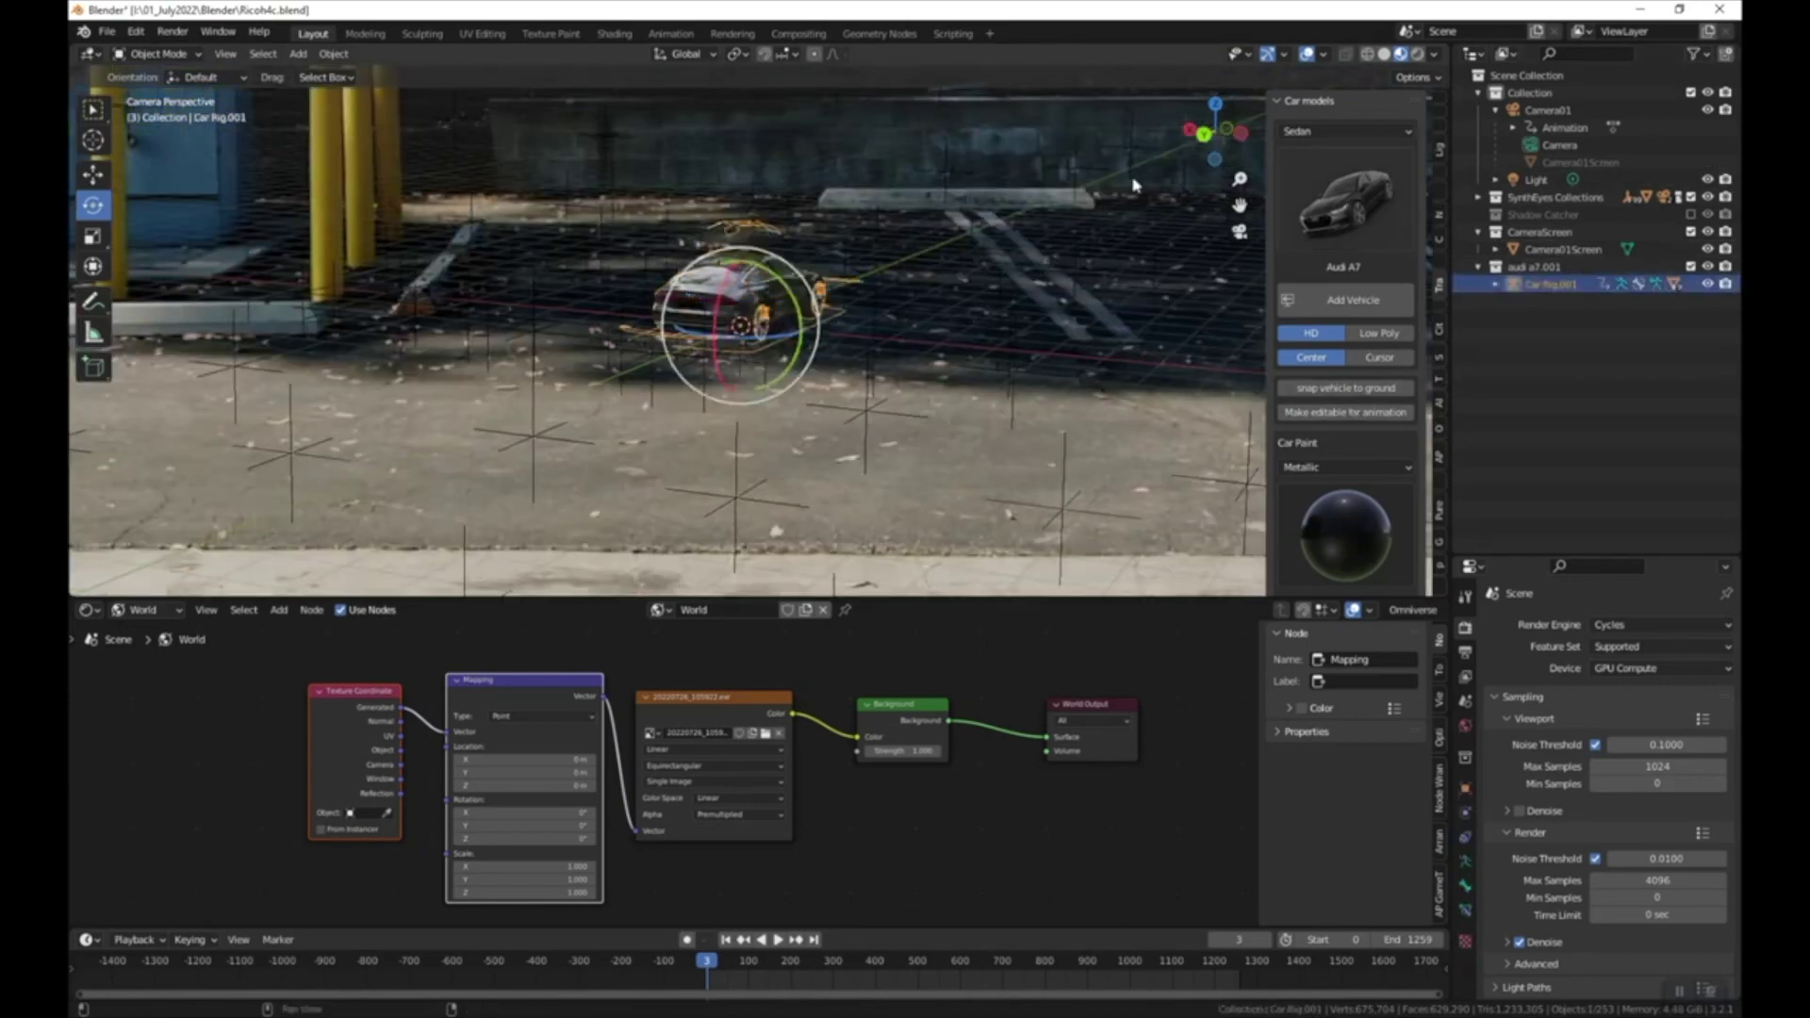
key("s")
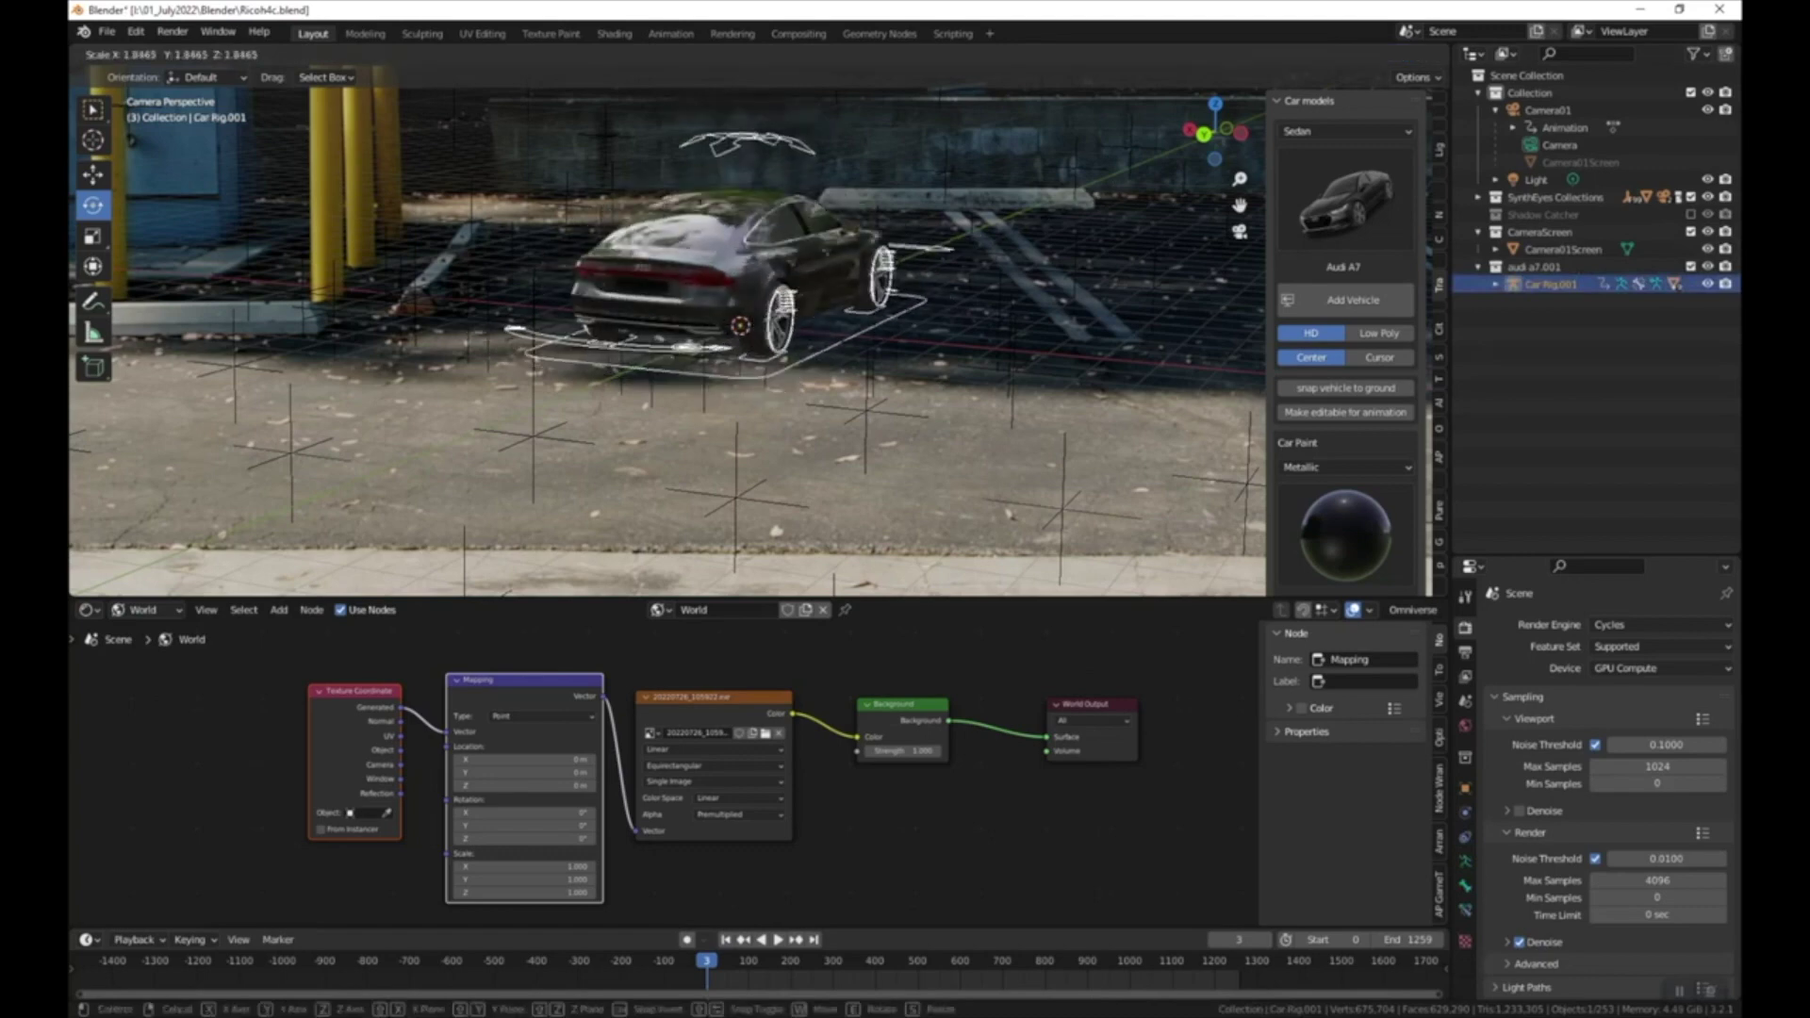
left_click(1062, 219)
scroll(1061, 219, "down", 2)
scroll(933, 286, "down", 1)
- Enlarge the car rig further in two uniform scalings to fit the size of the parking lot in the footage
key("s")
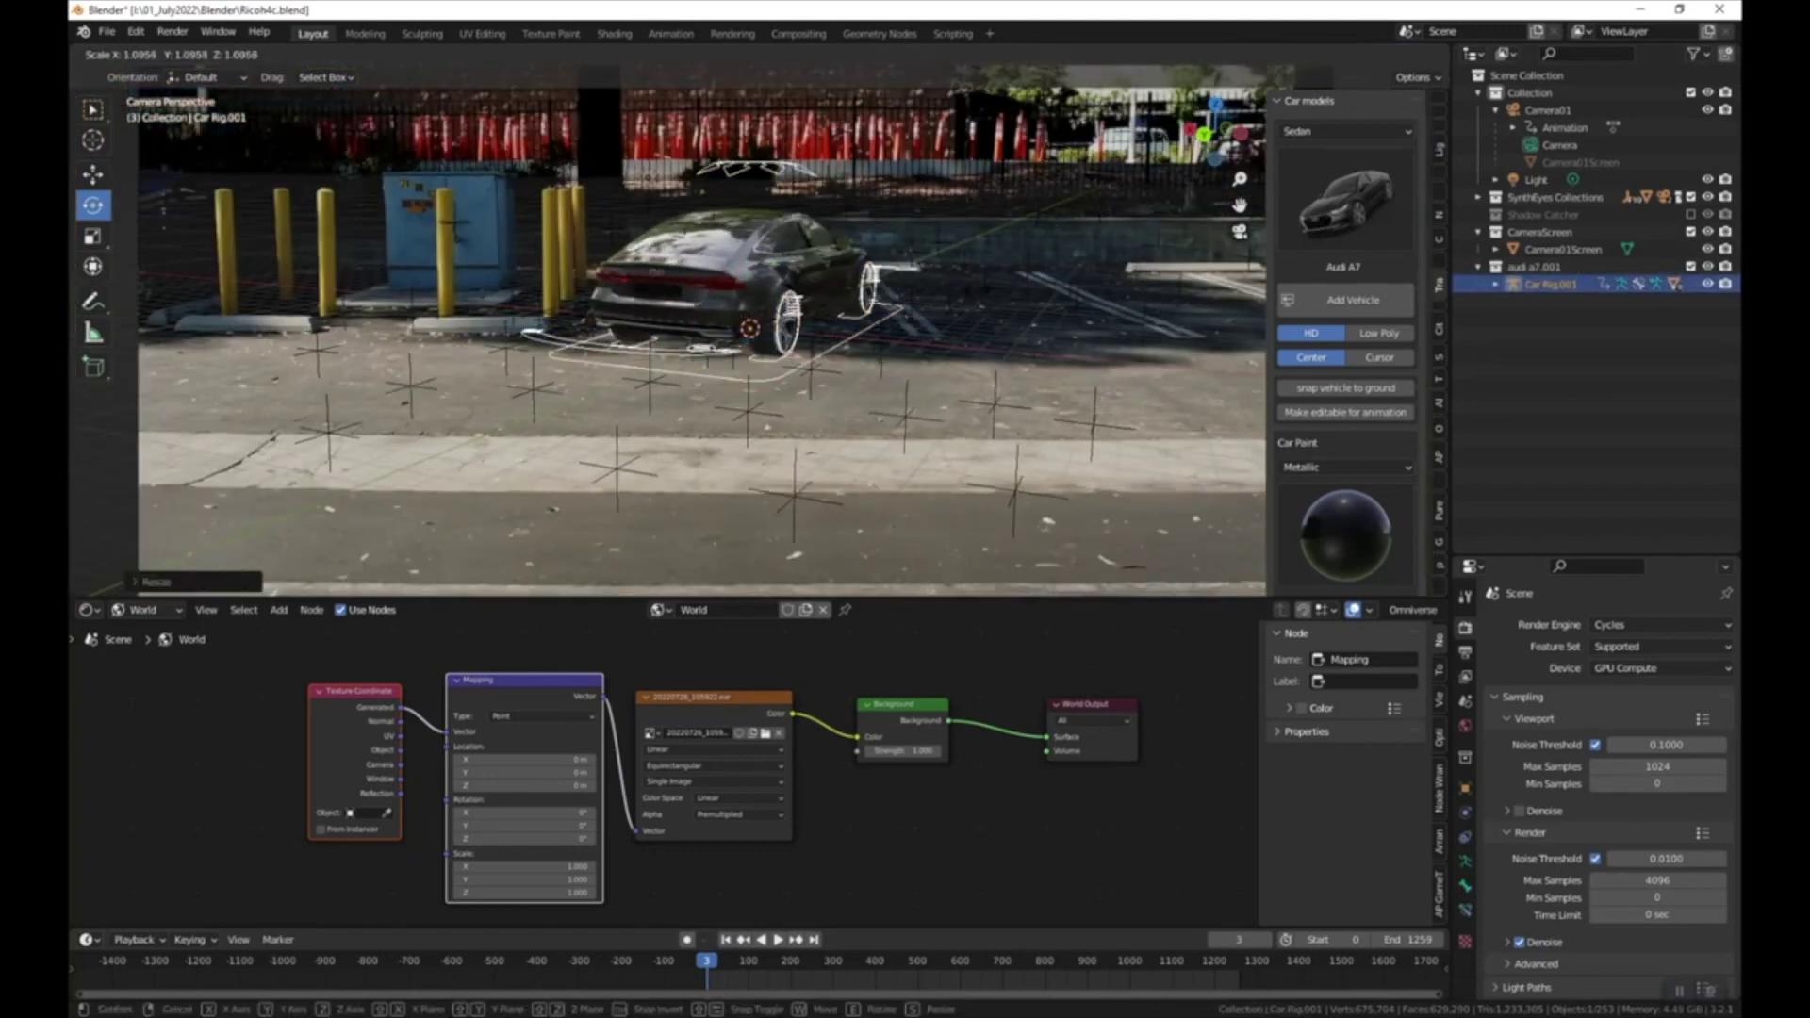
left_click(969, 332)
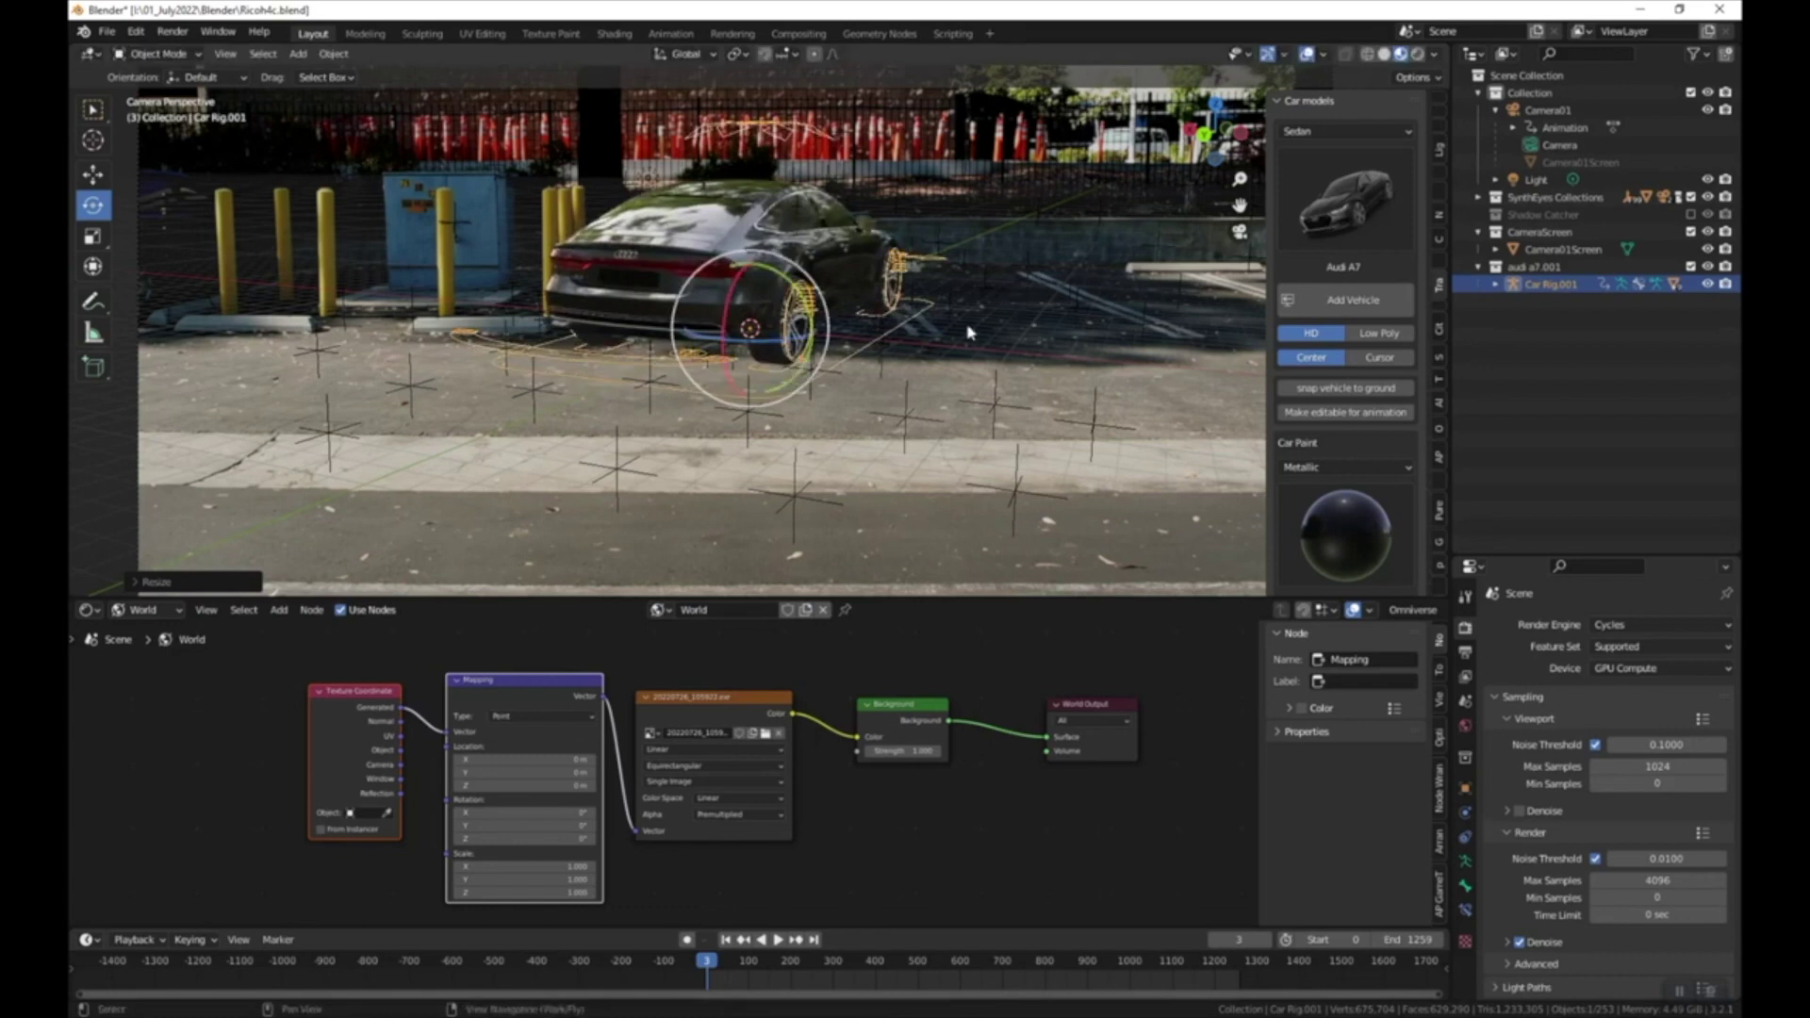
scroll(883, 382, "down", 1)
scroll(453, 328, "up", 1)
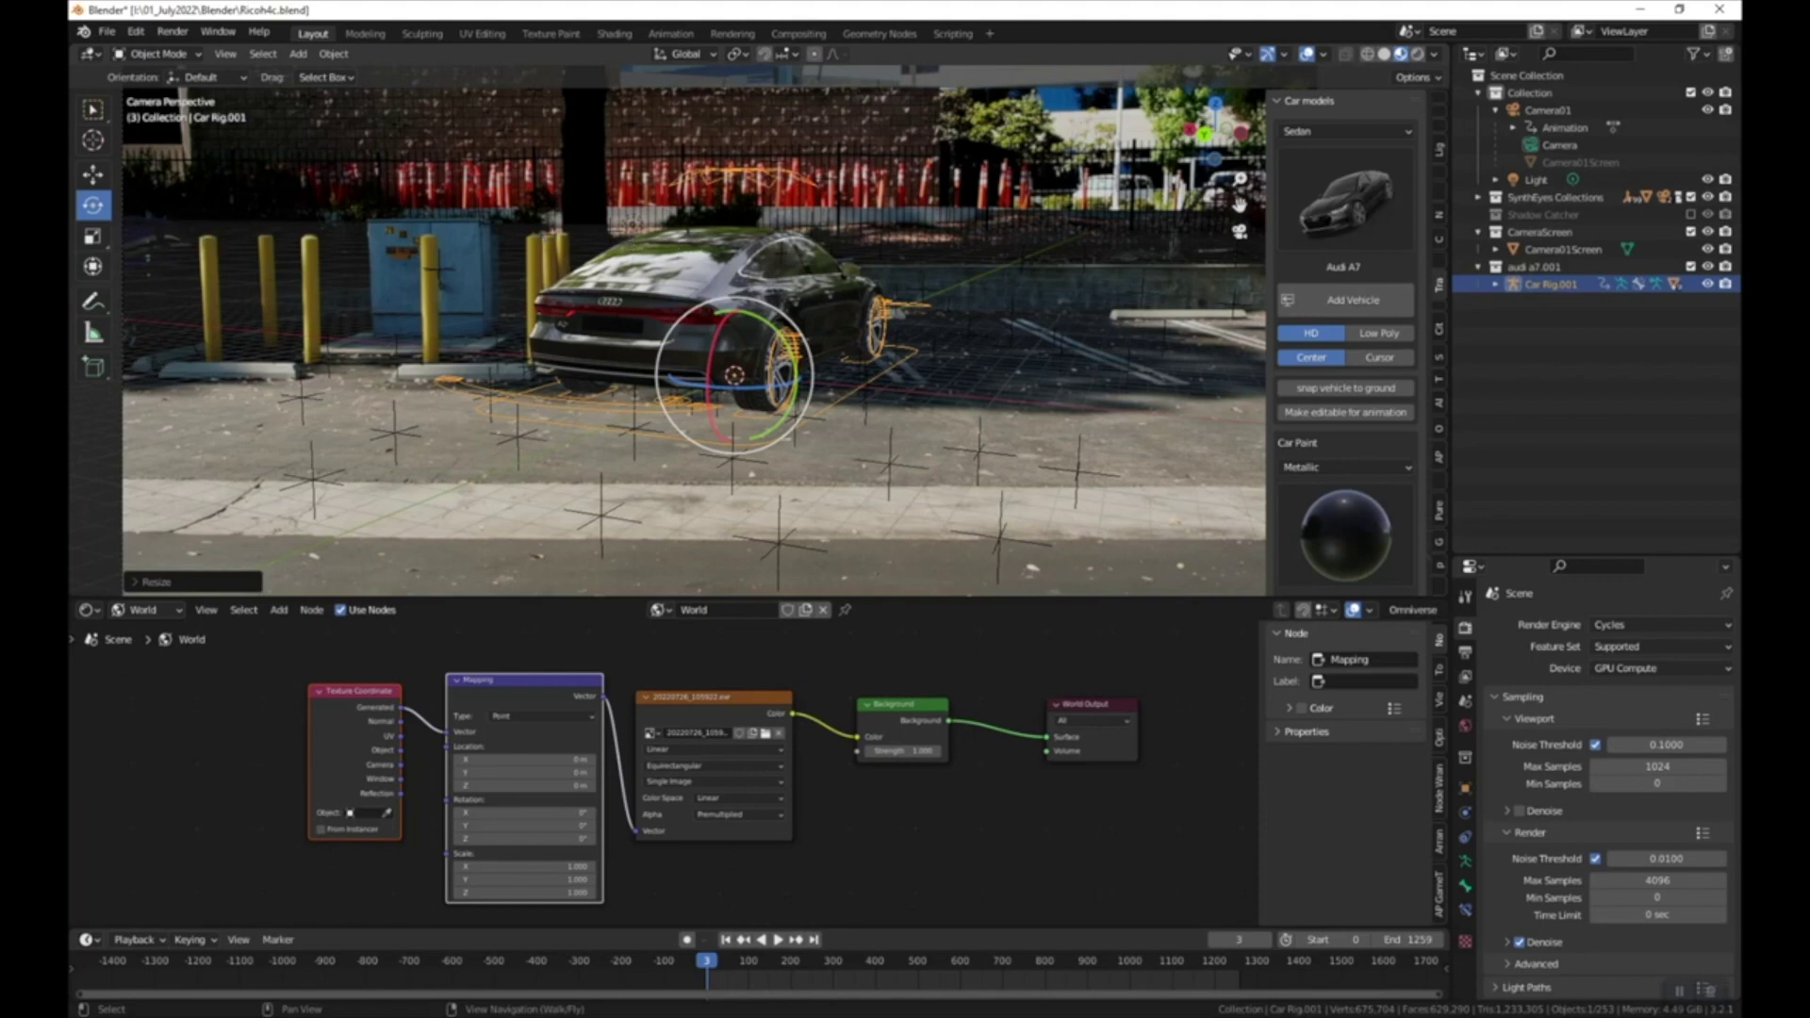
key("s")
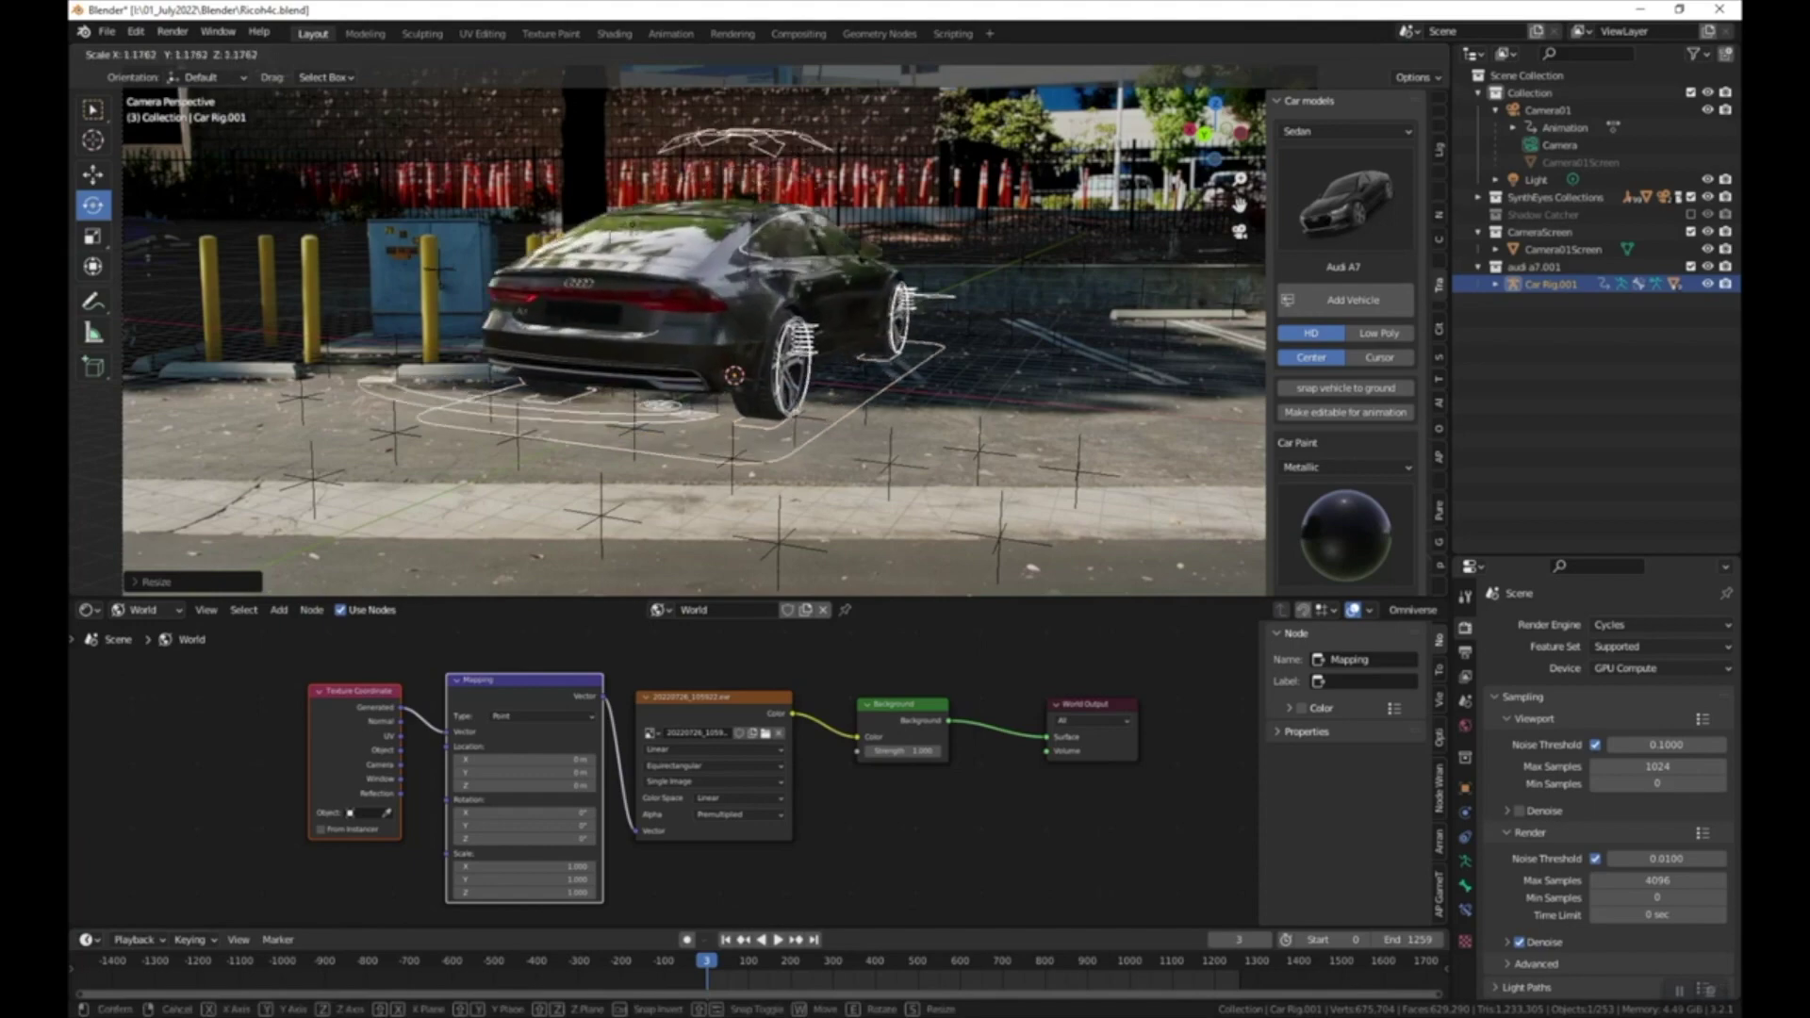
left_click(1011, 509)
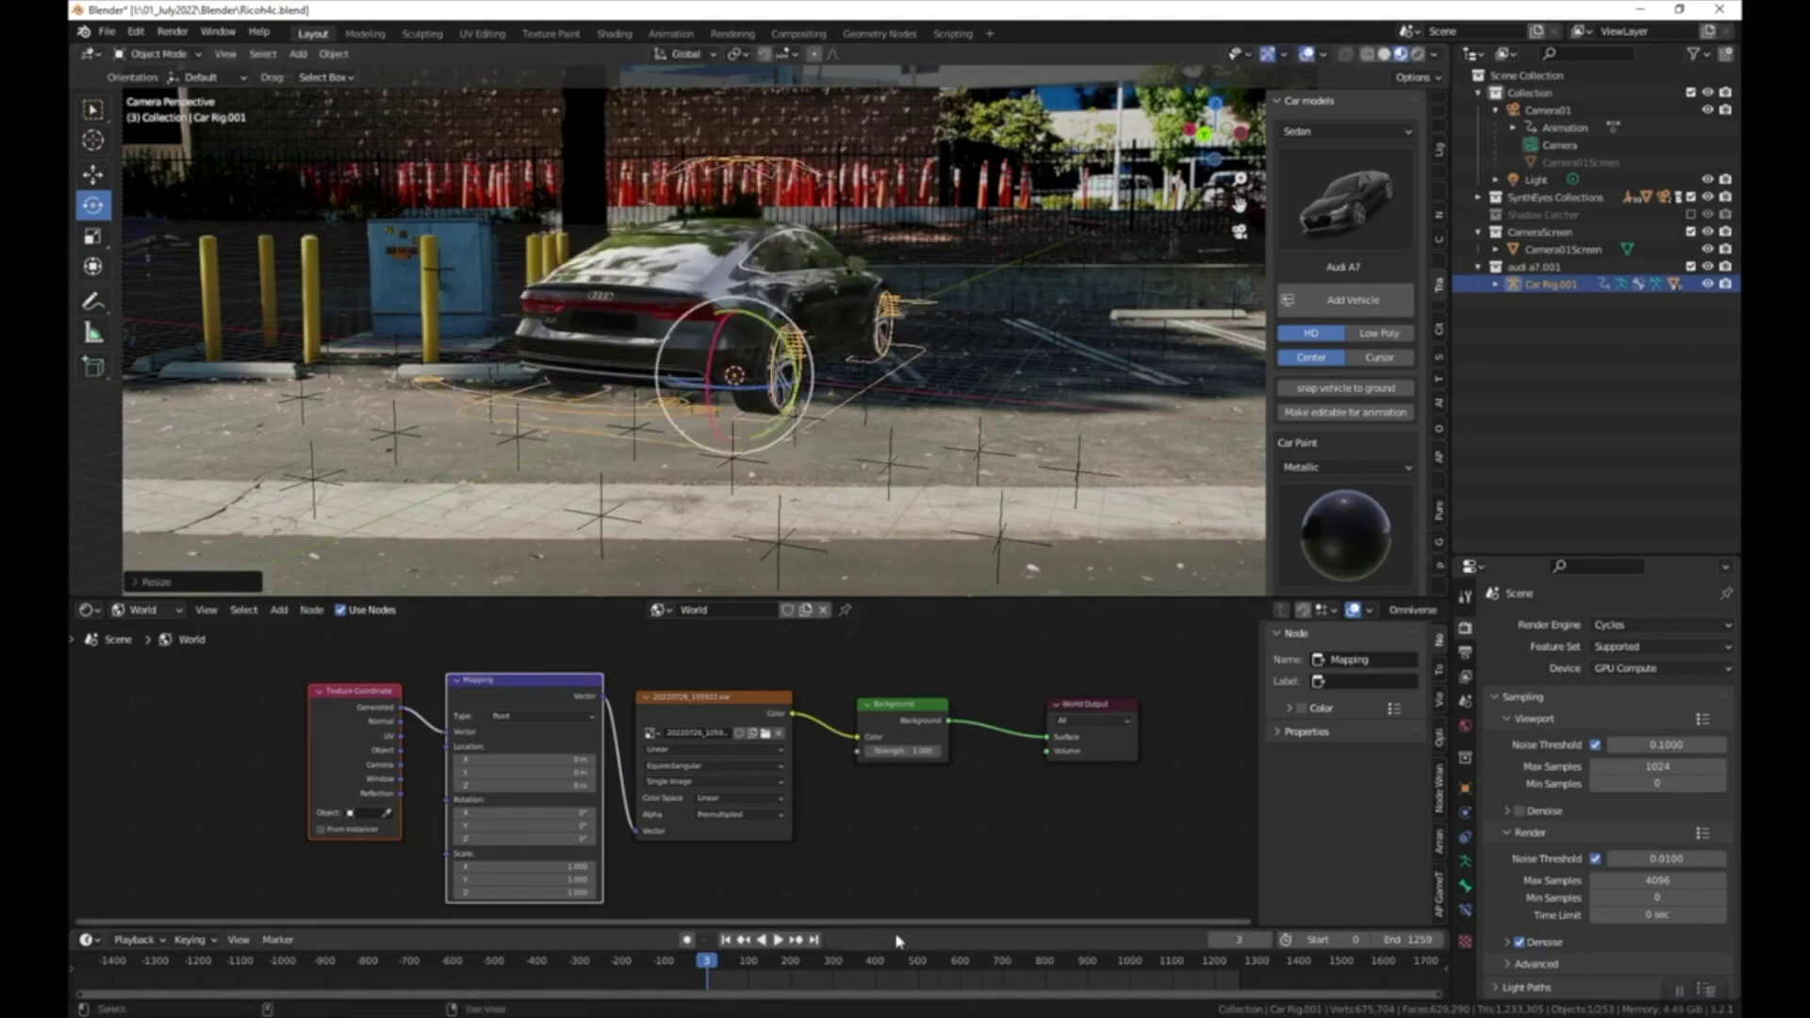
- Scrub ahead and stop playback at frame 1046 to check the car's scale and tracking against the footage
left_click_drag(759, 961, 1102, 963)
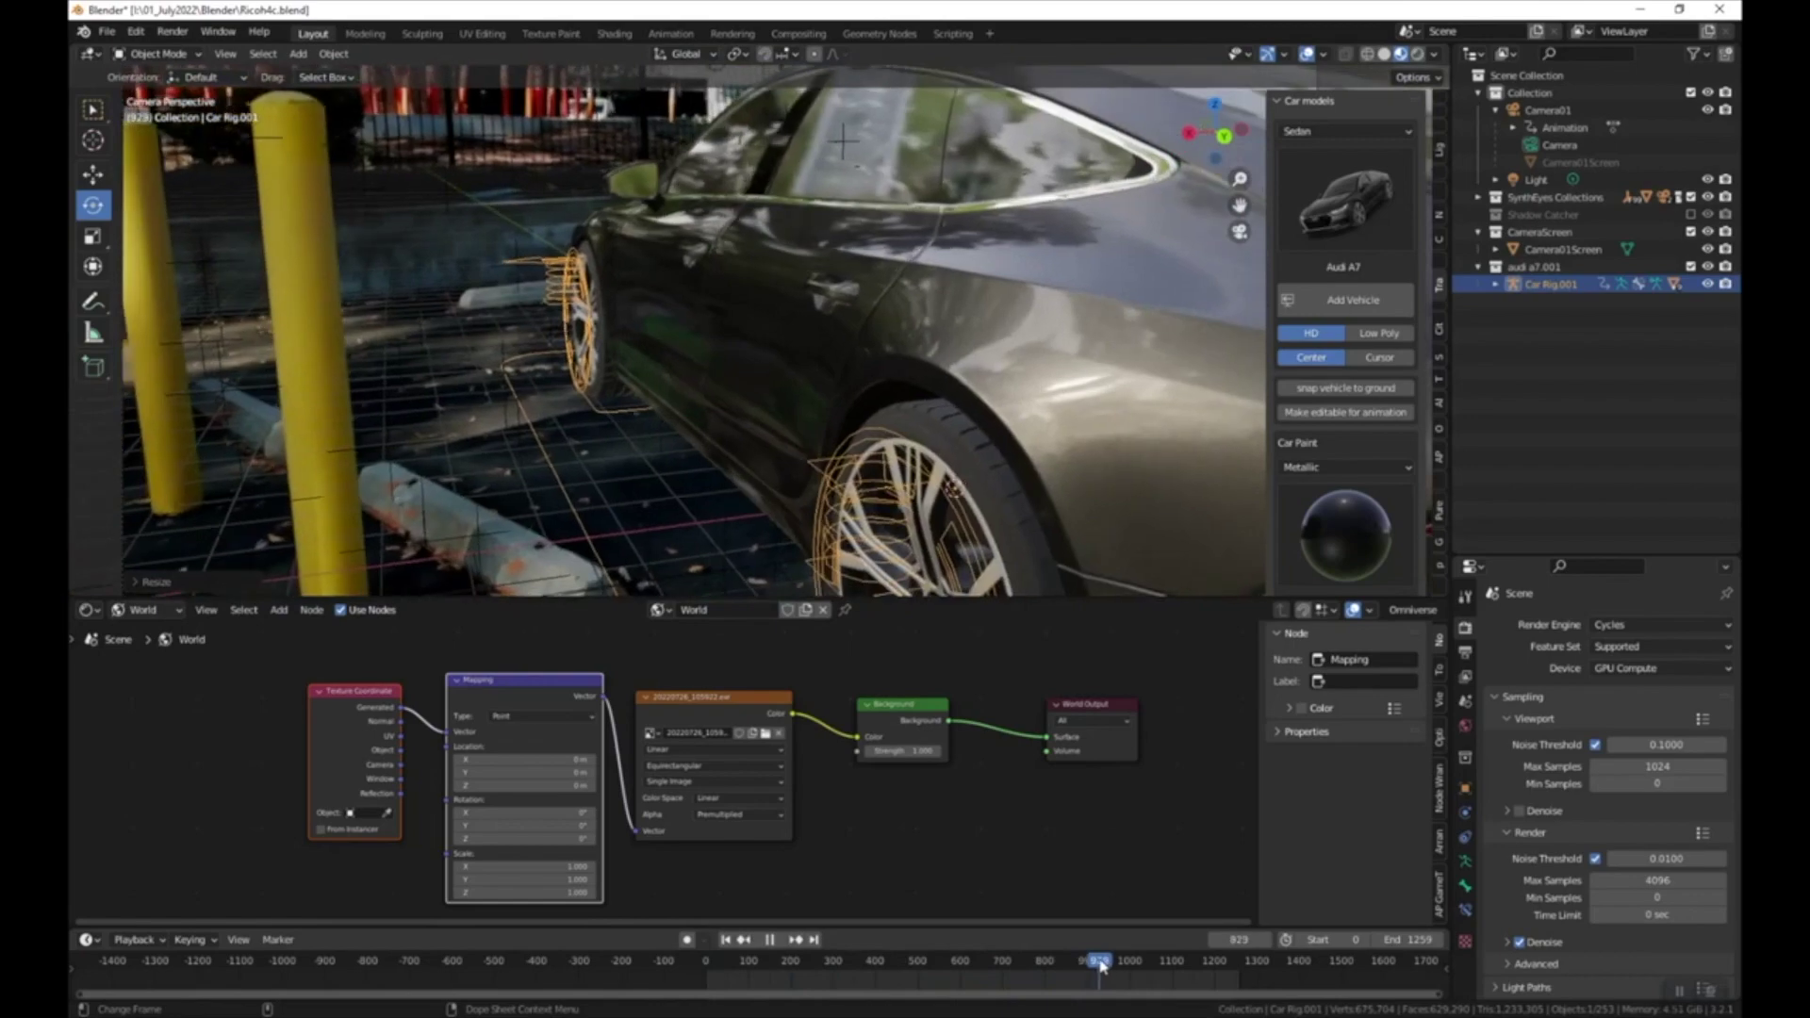
key("space")
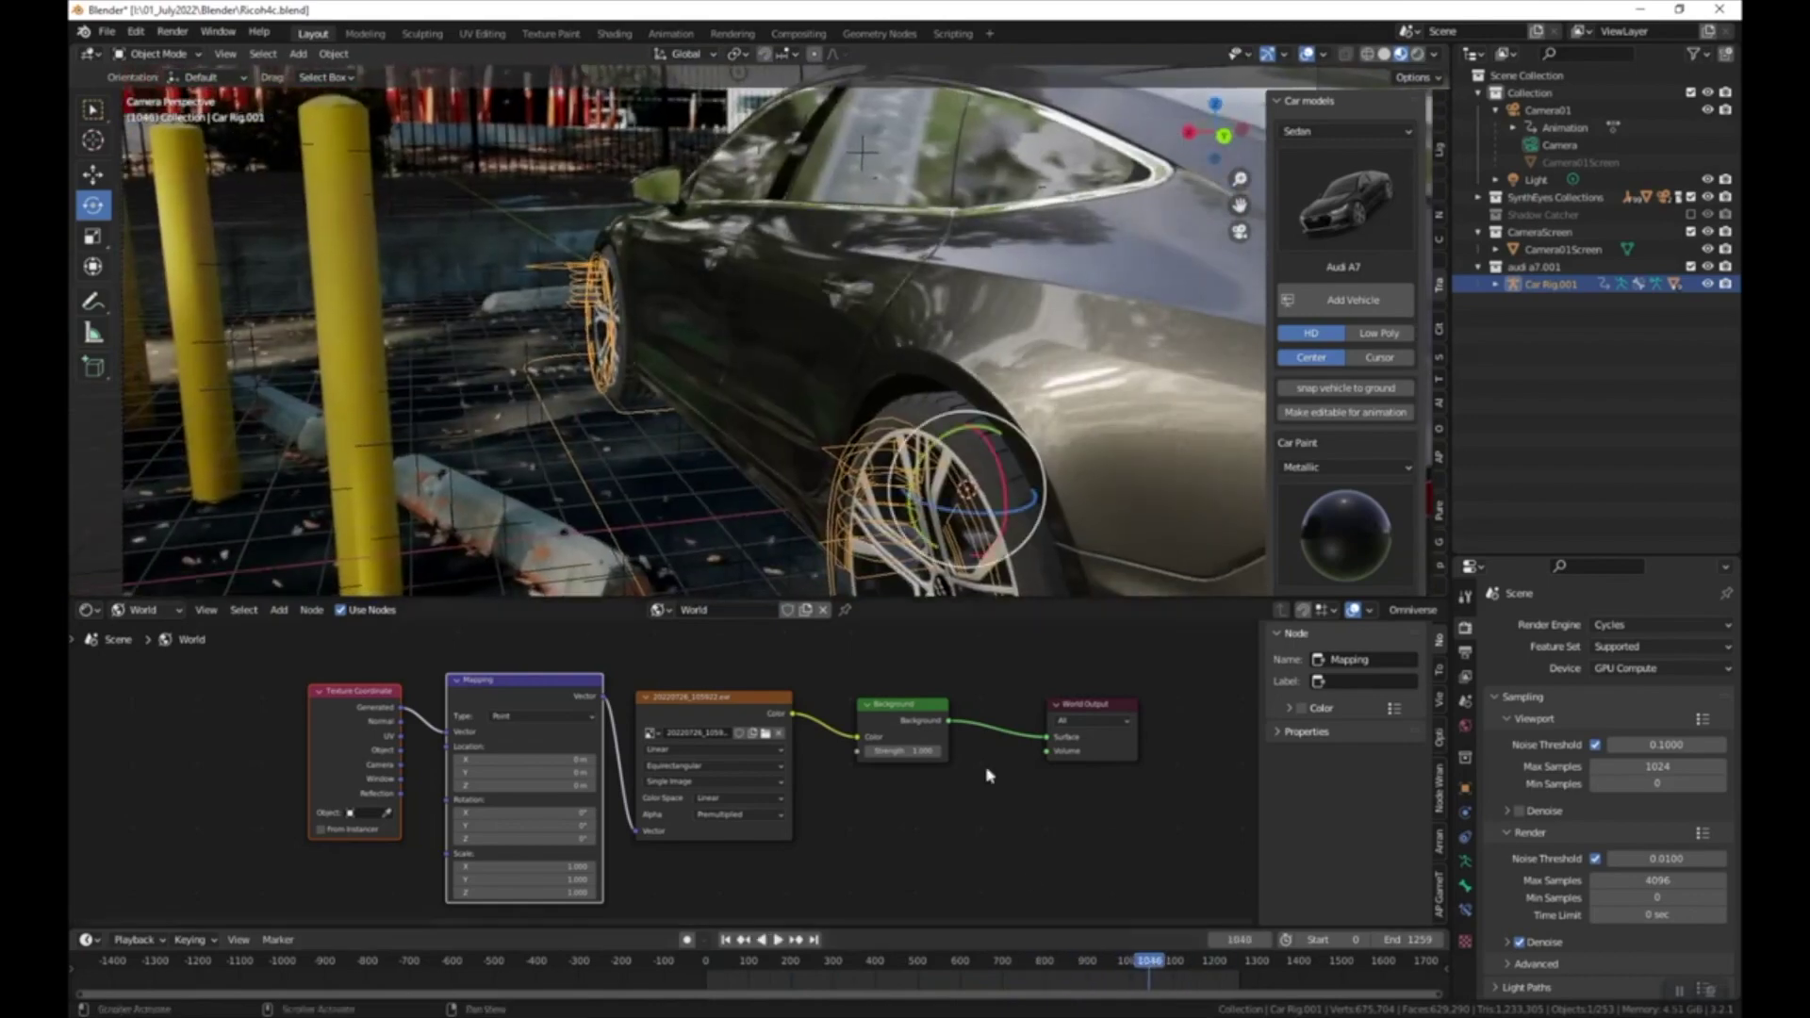
- Rotate the car rig about its vertical axis so its front faces the camera, and reposition it along the ground plane at frame 898
scroll(863, 368, "down", 3)
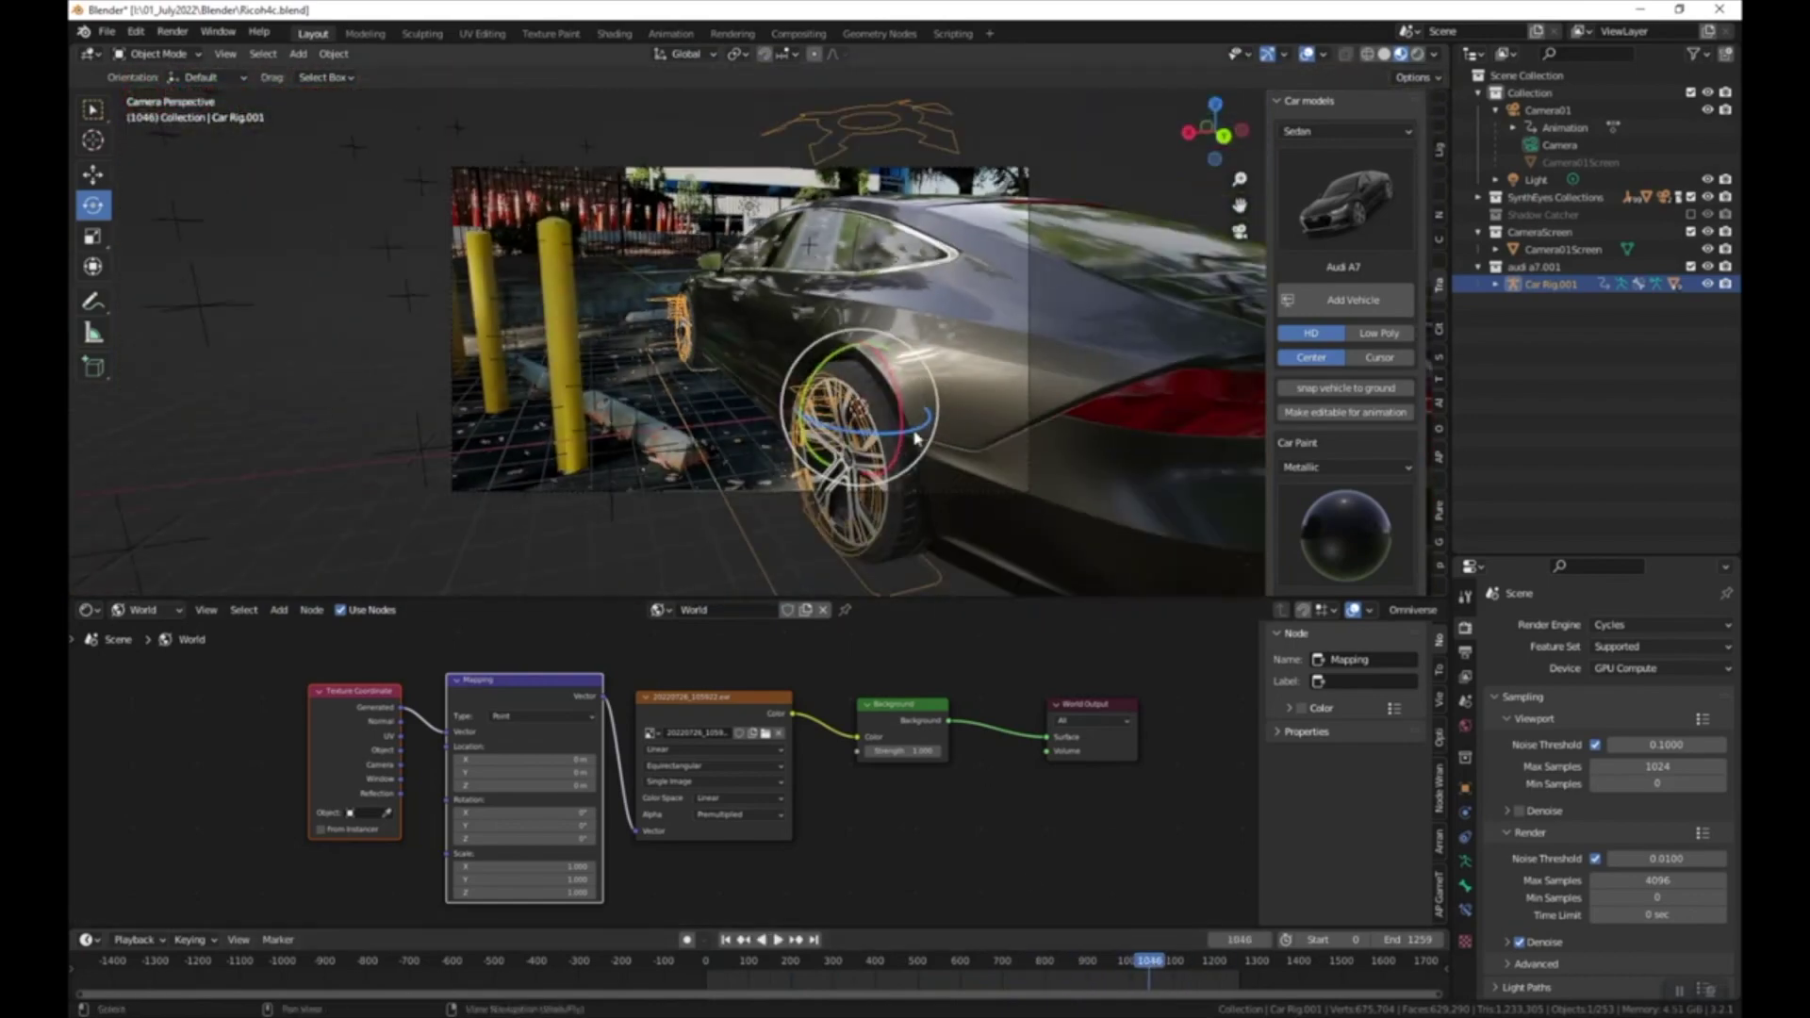
left_click_drag(933, 443, 813, 408)
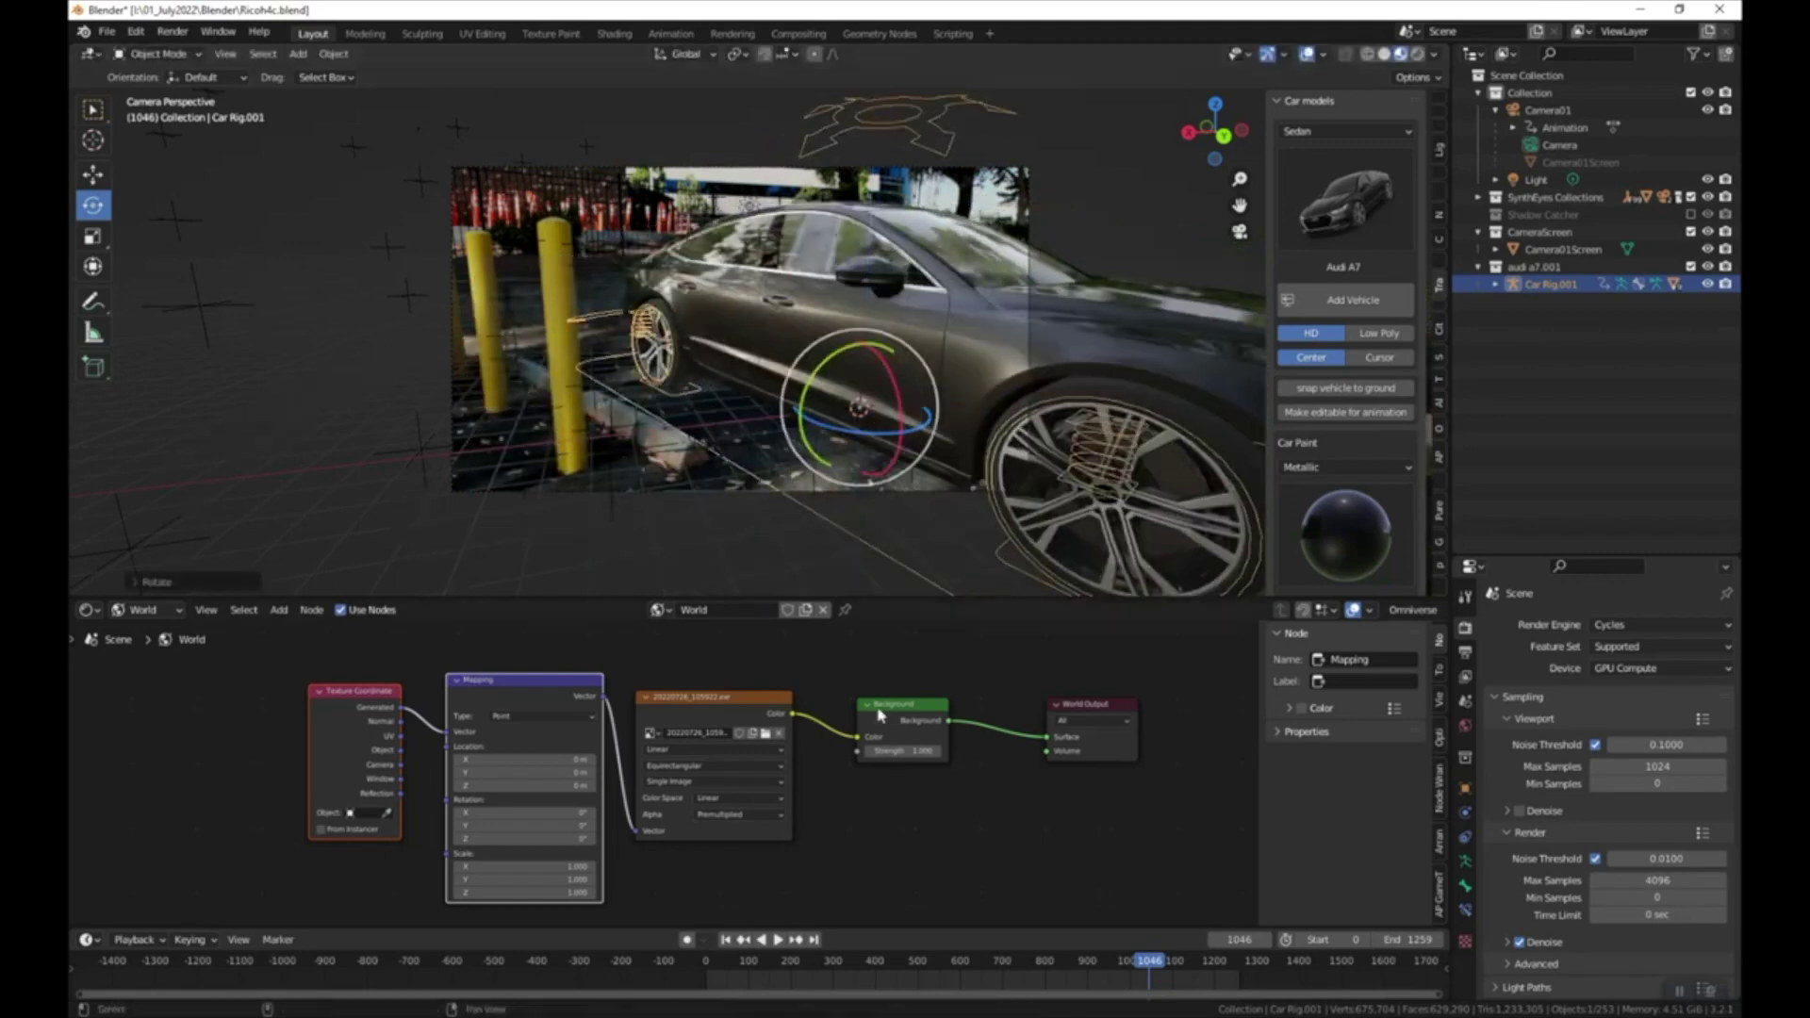
left_click_drag(940, 962, 1087, 971)
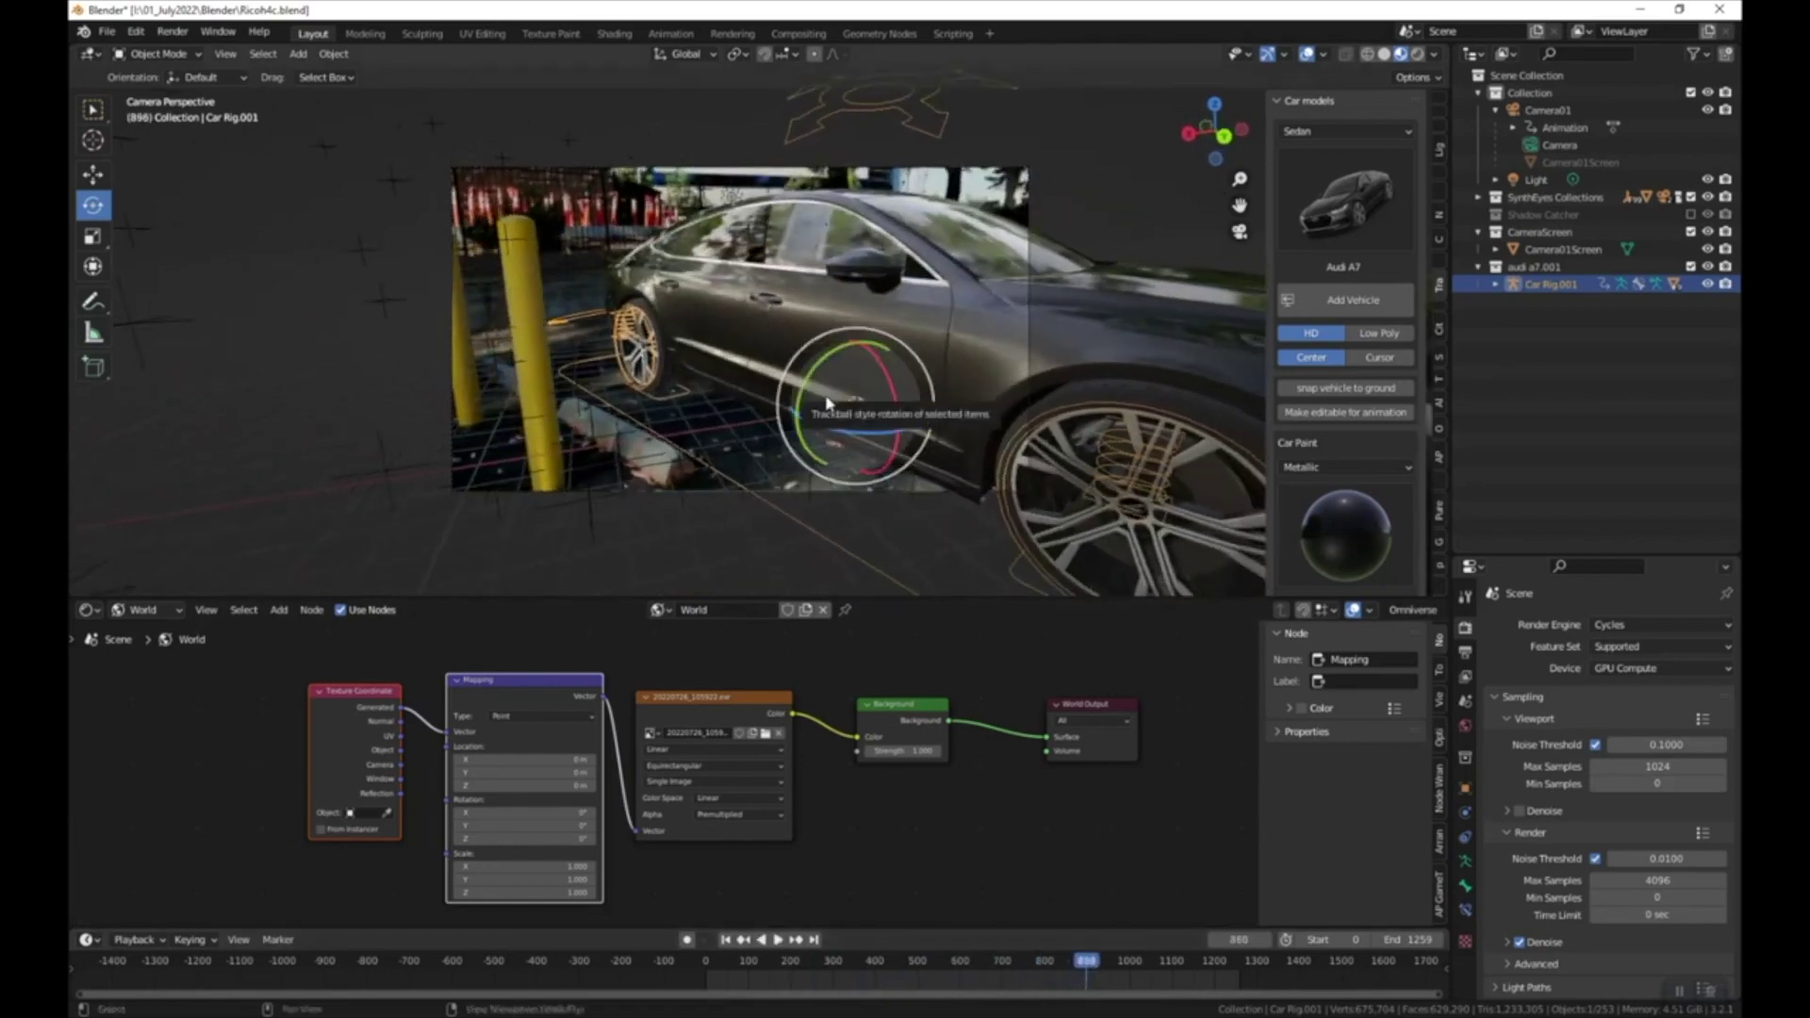
key("g")
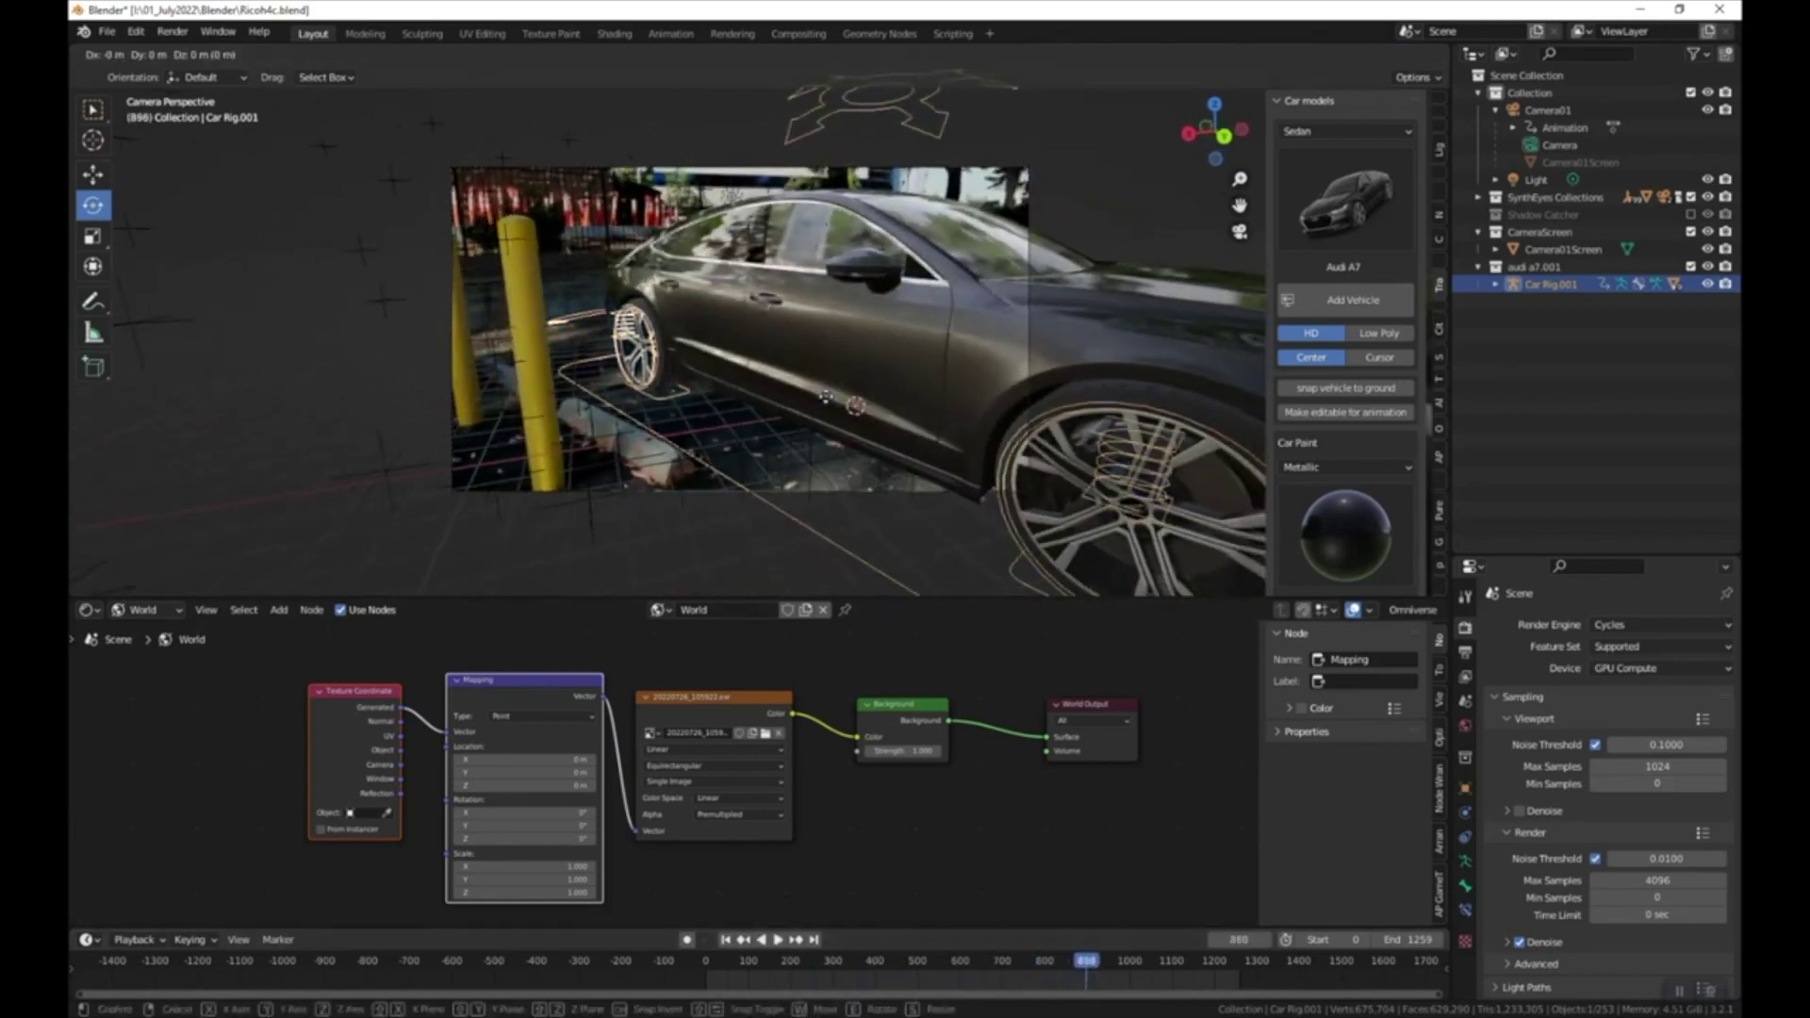
key("z")
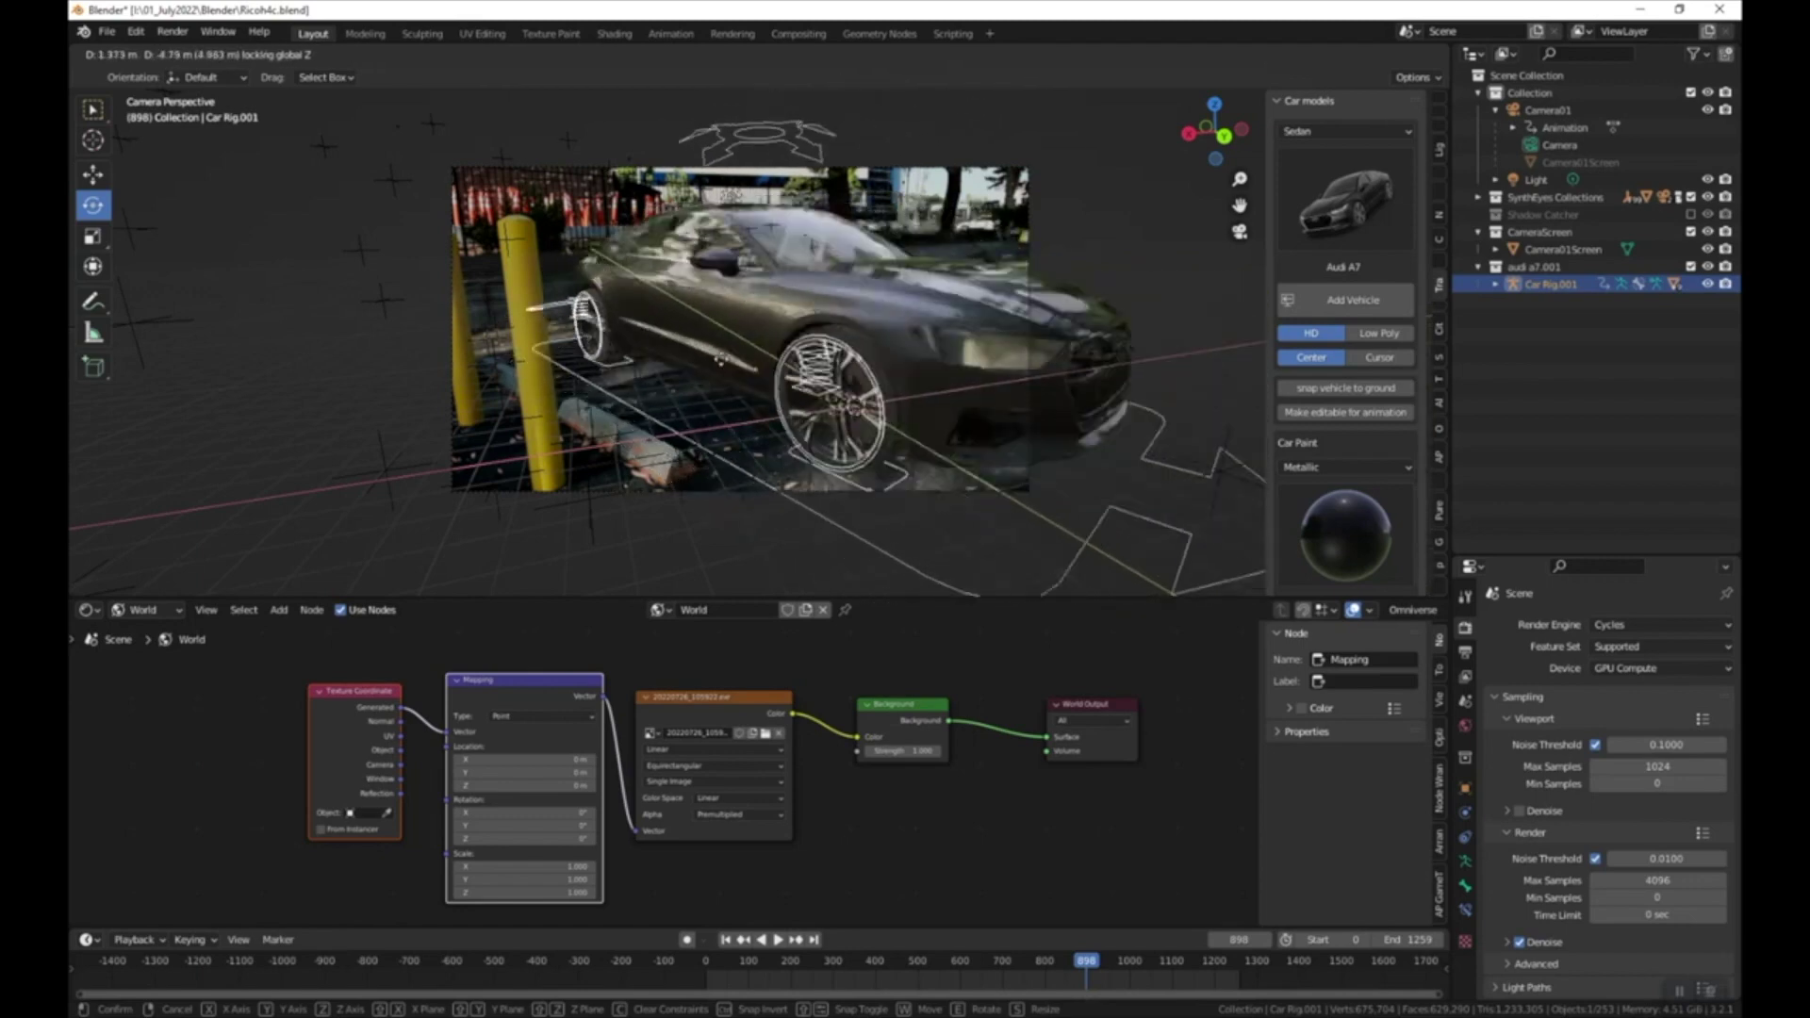
left_click(702, 375)
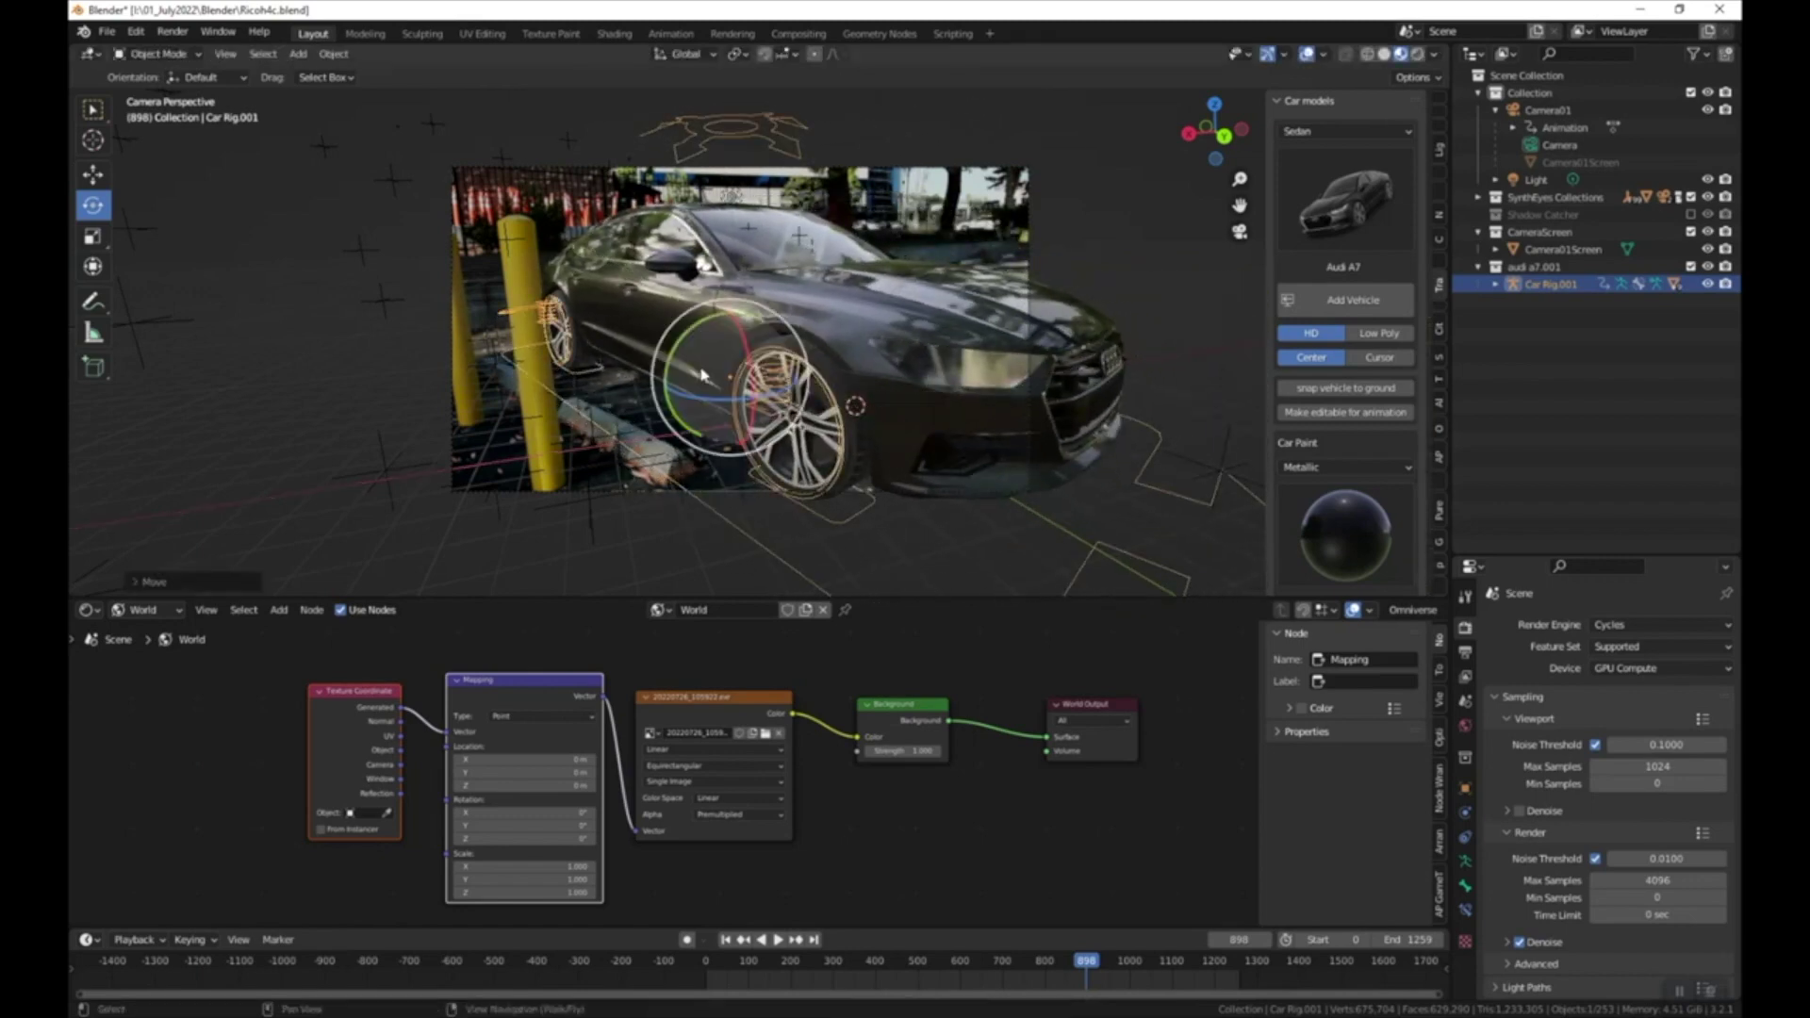
- Compare the car at frames 727 and 900, and slide its rig about 1.2 m along the ground plane at frame 900
scroll(980, 359, "down", 1)
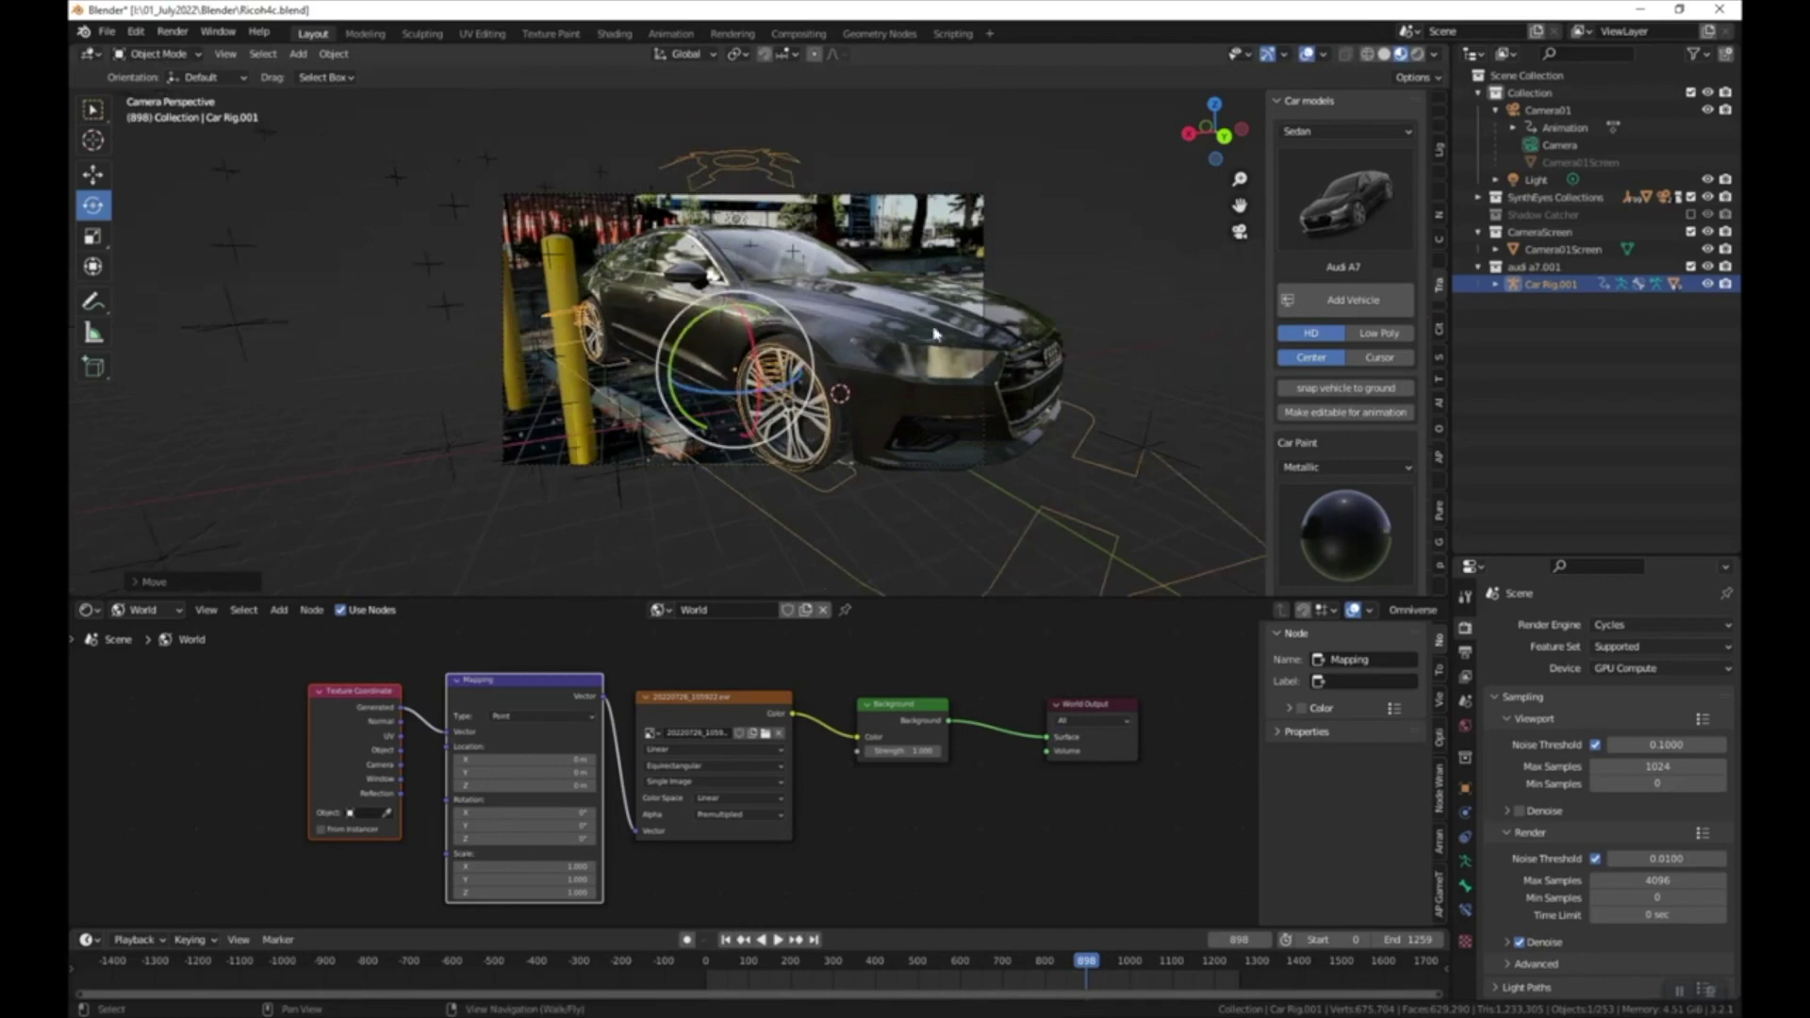
scroll(933, 334, "down", 1)
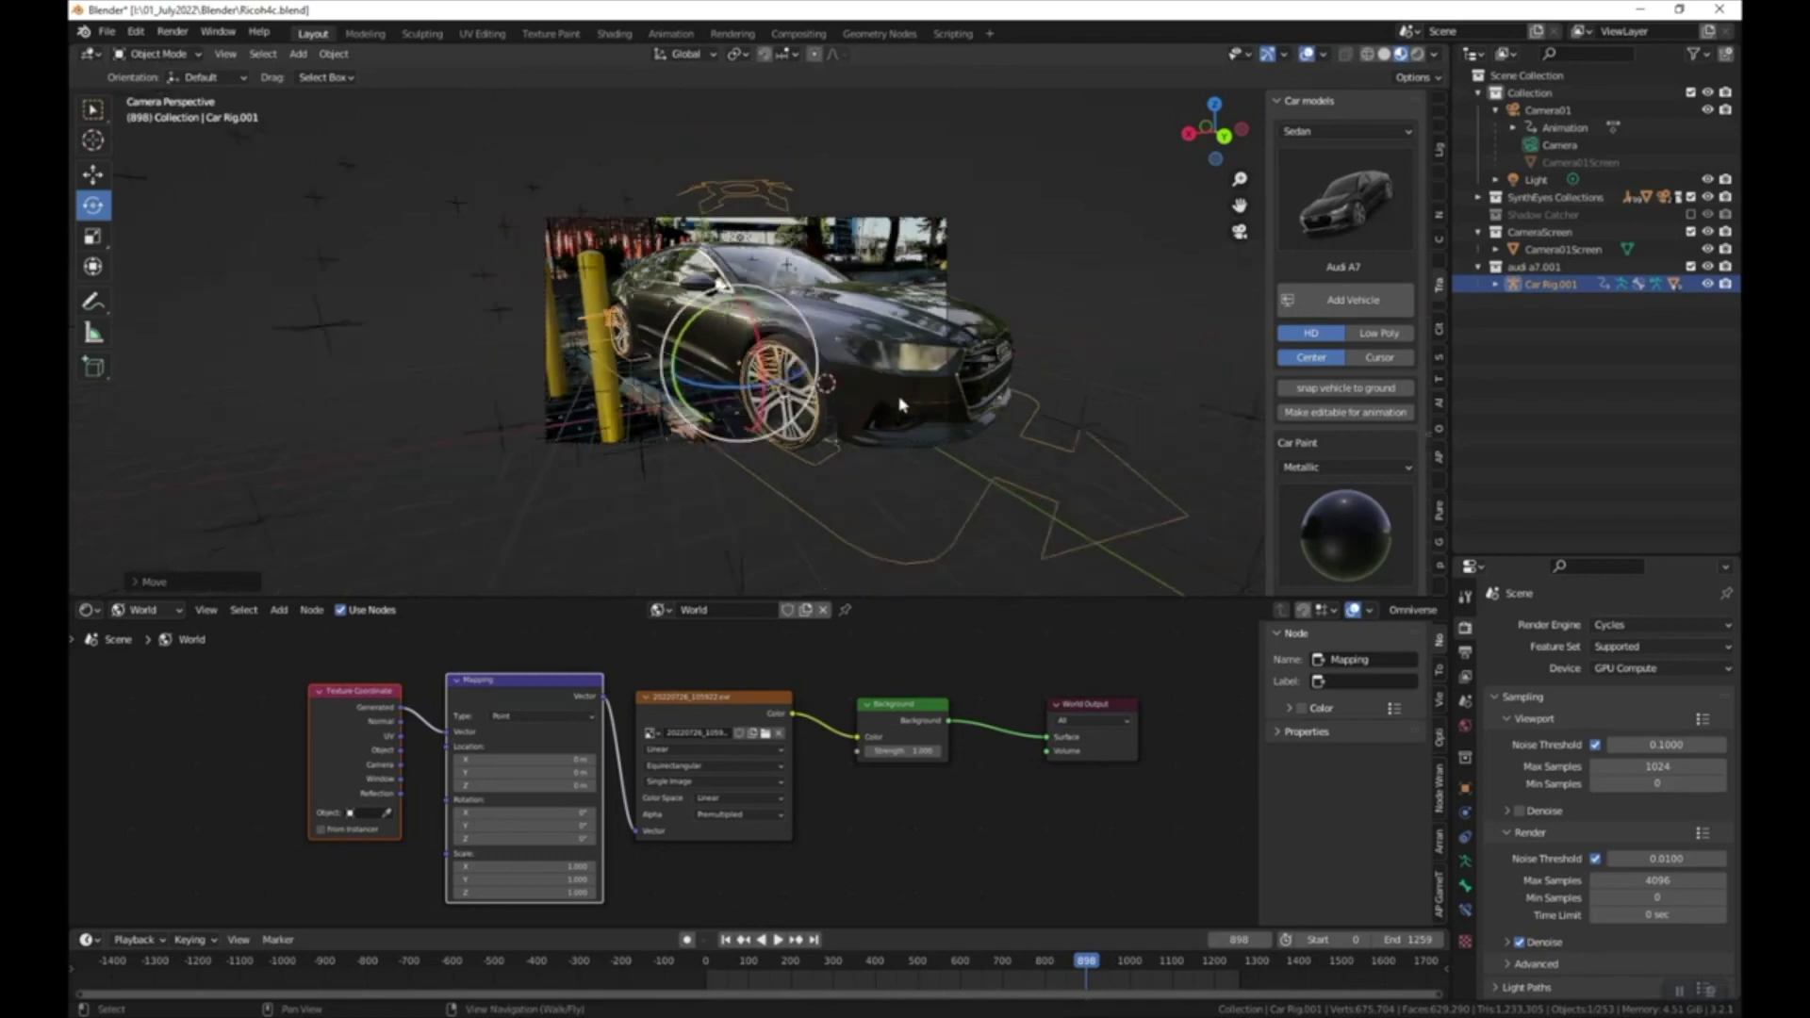
left_click_drag(1082, 971, 921, 963)
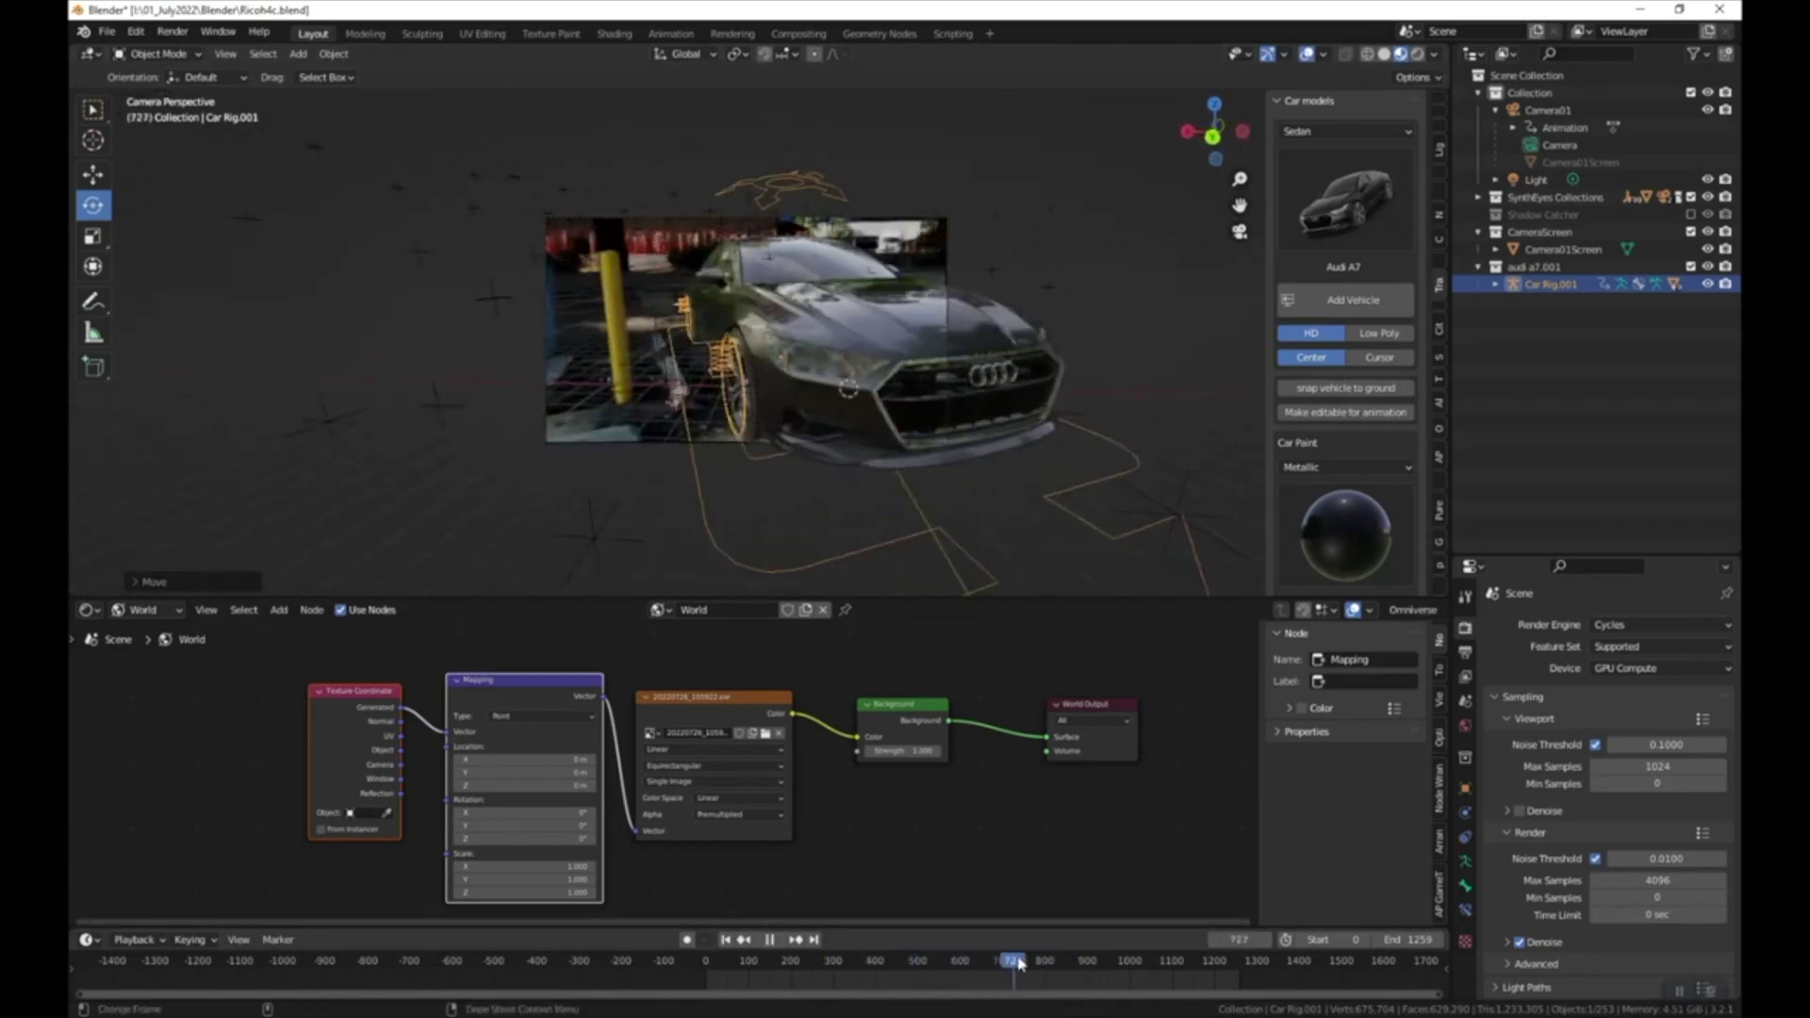
left_click_drag(1018, 962, 1087, 962)
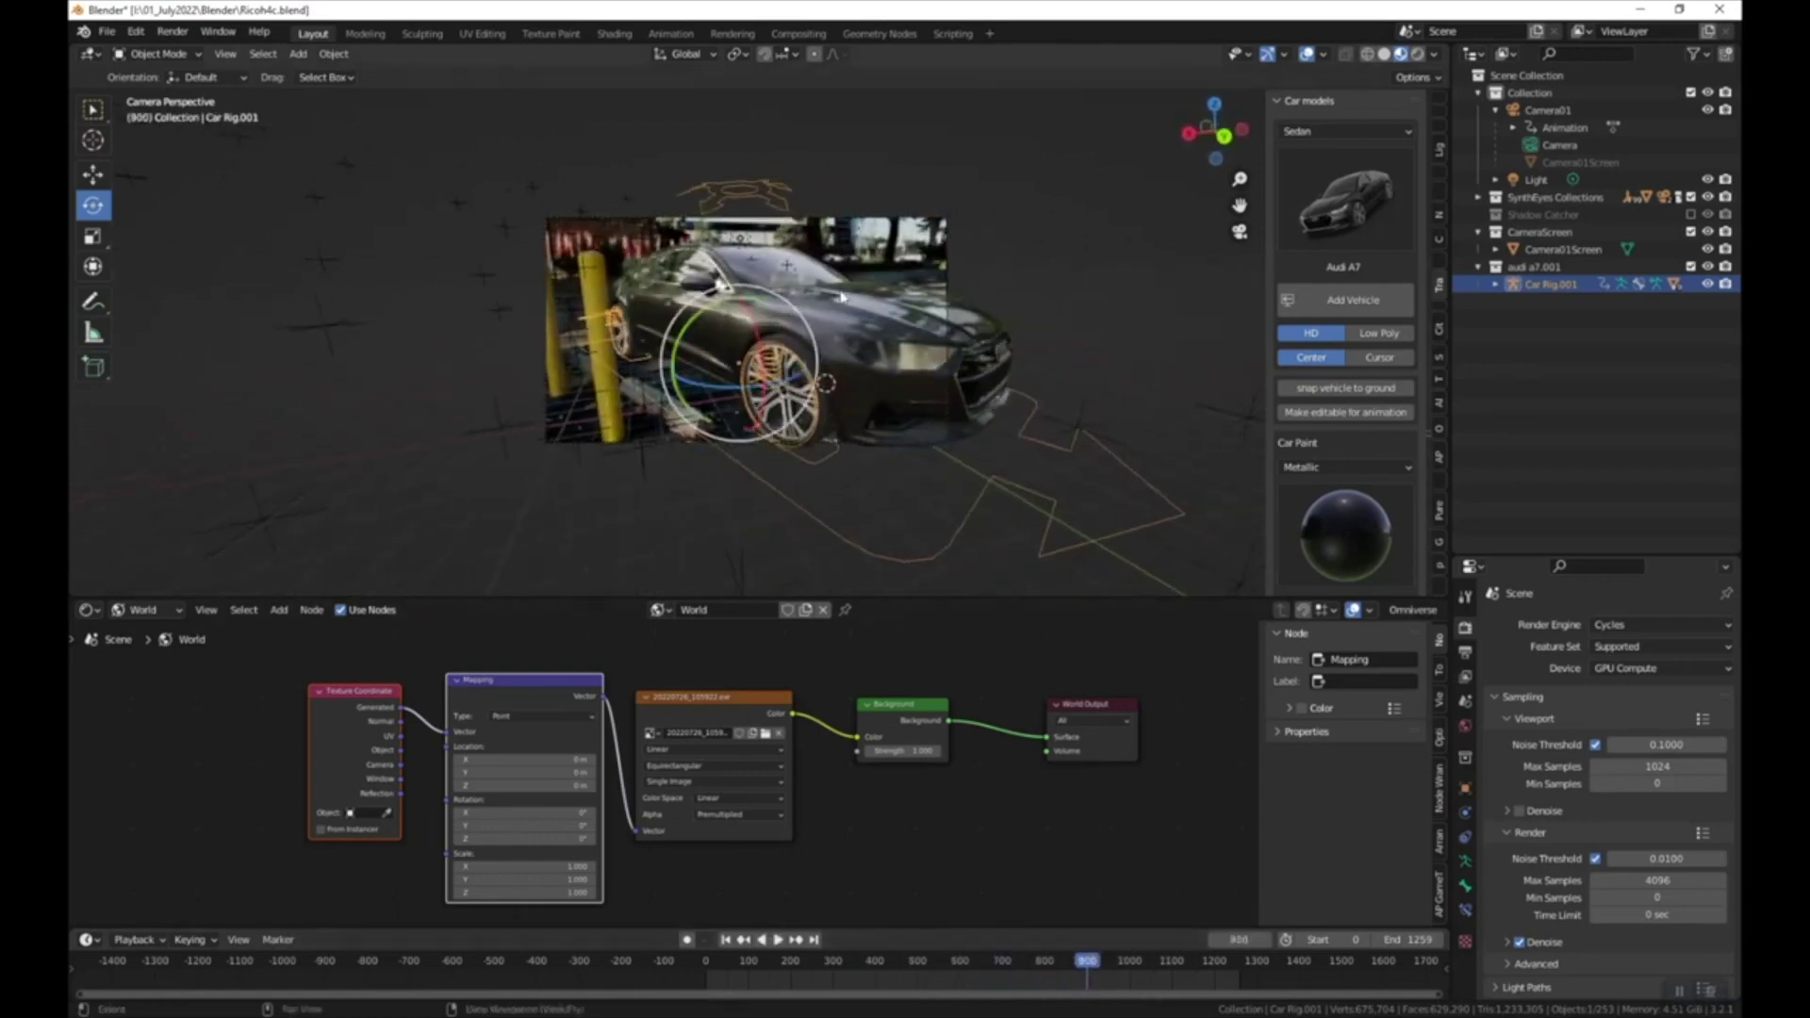
key("g")
key("shift+z")
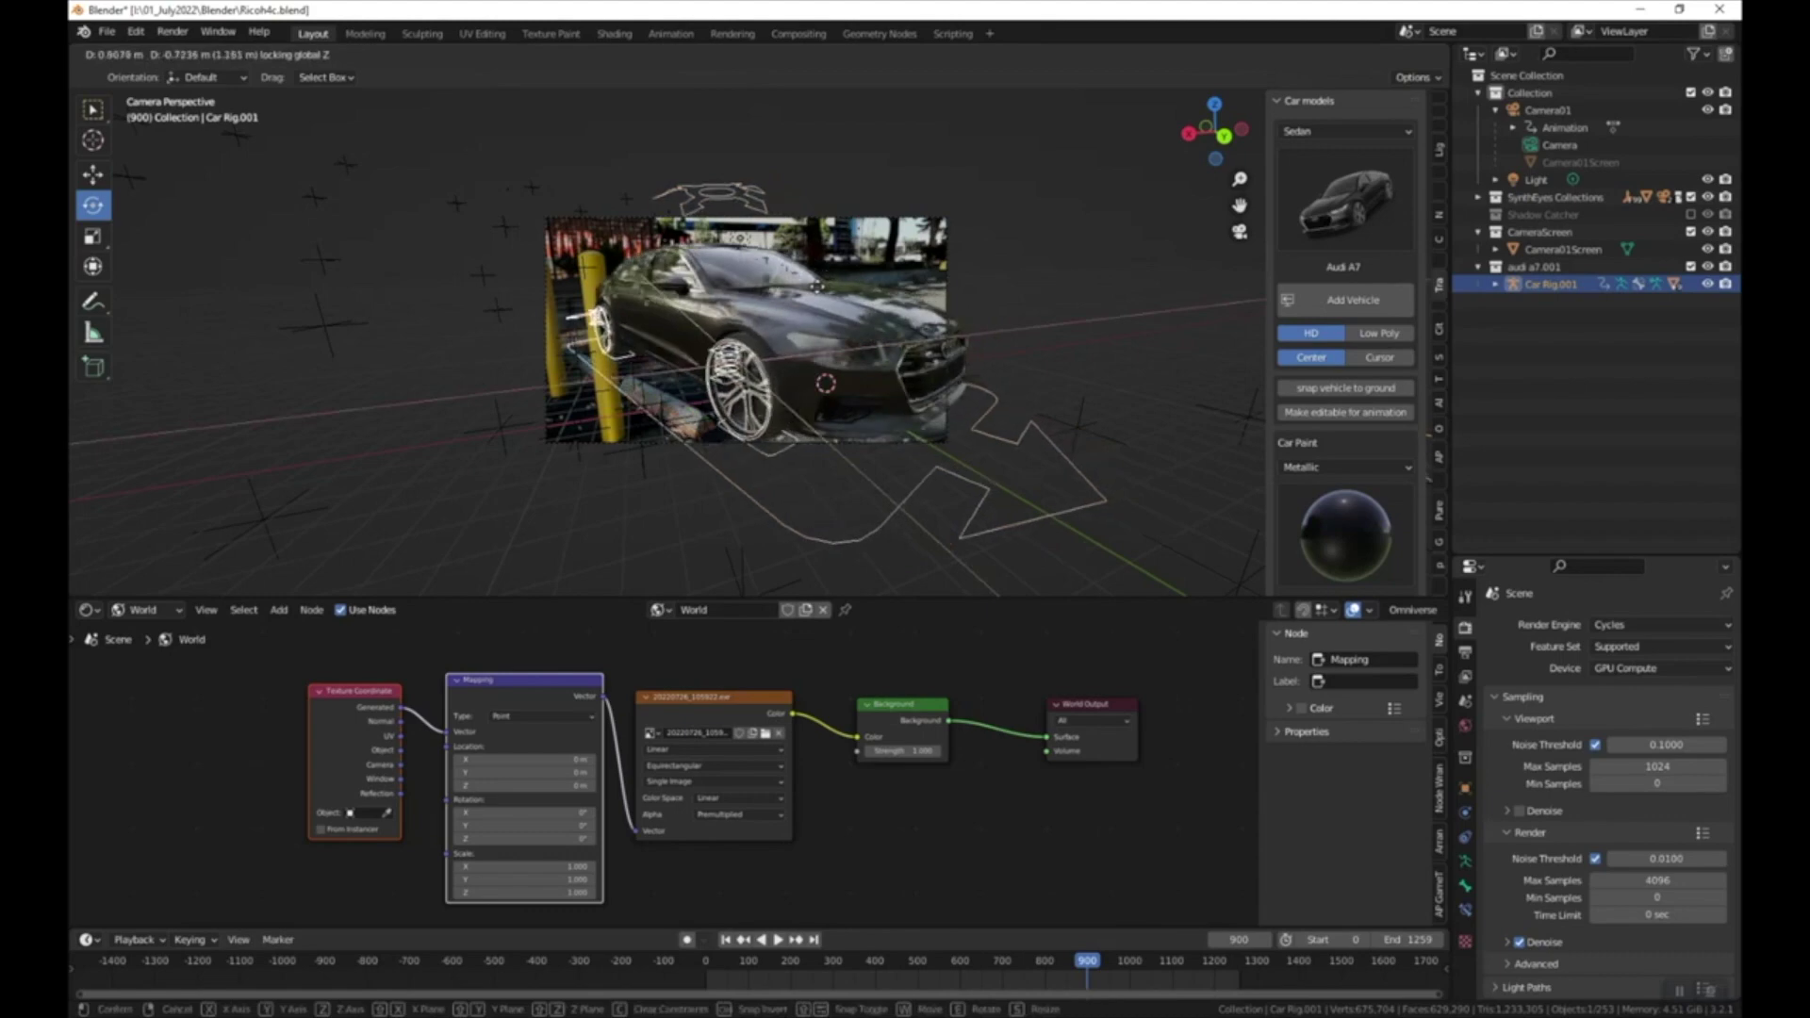
left_click(818, 285)
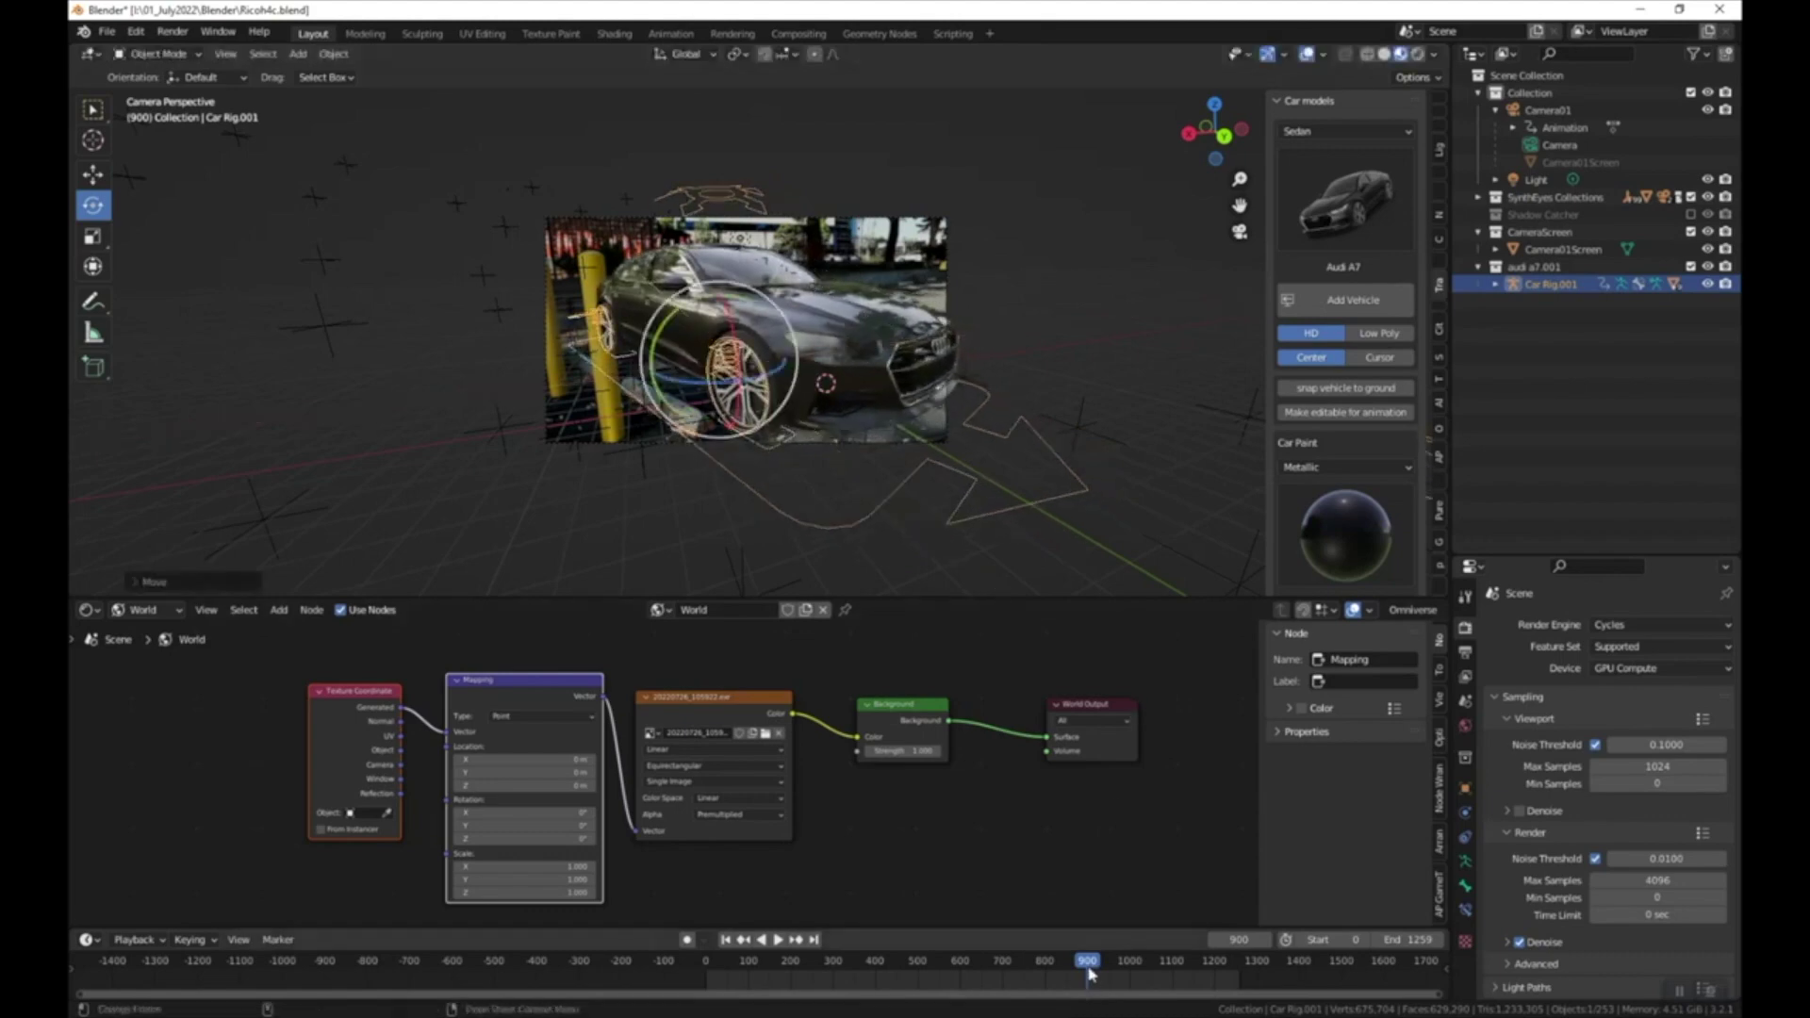
- Scrub to frames 1106, 303 and 42 to check the car's placement against the bollards and parking stop
left_click_drag(1091, 974, 1174, 962)
scroll(709, 283, "up", 3)
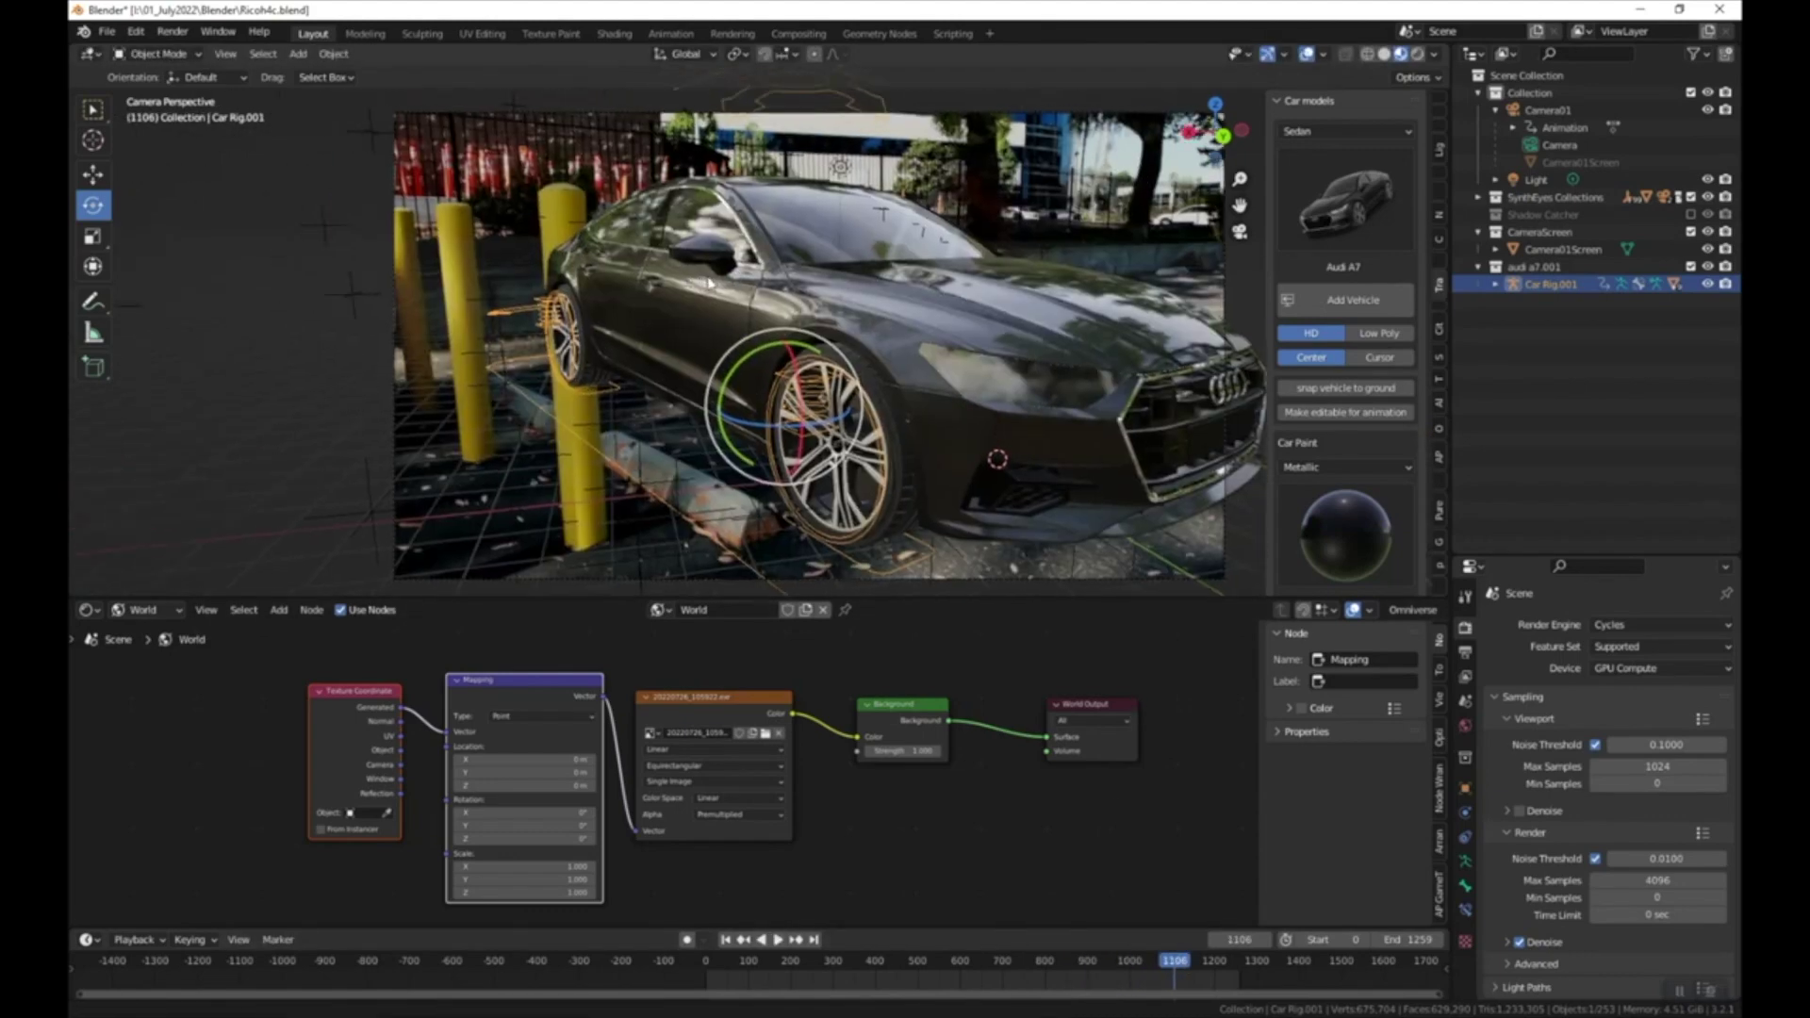
scroll(709, 283, "up", 1)
middle_click_drag(523, 198, 624, 200, "shift")
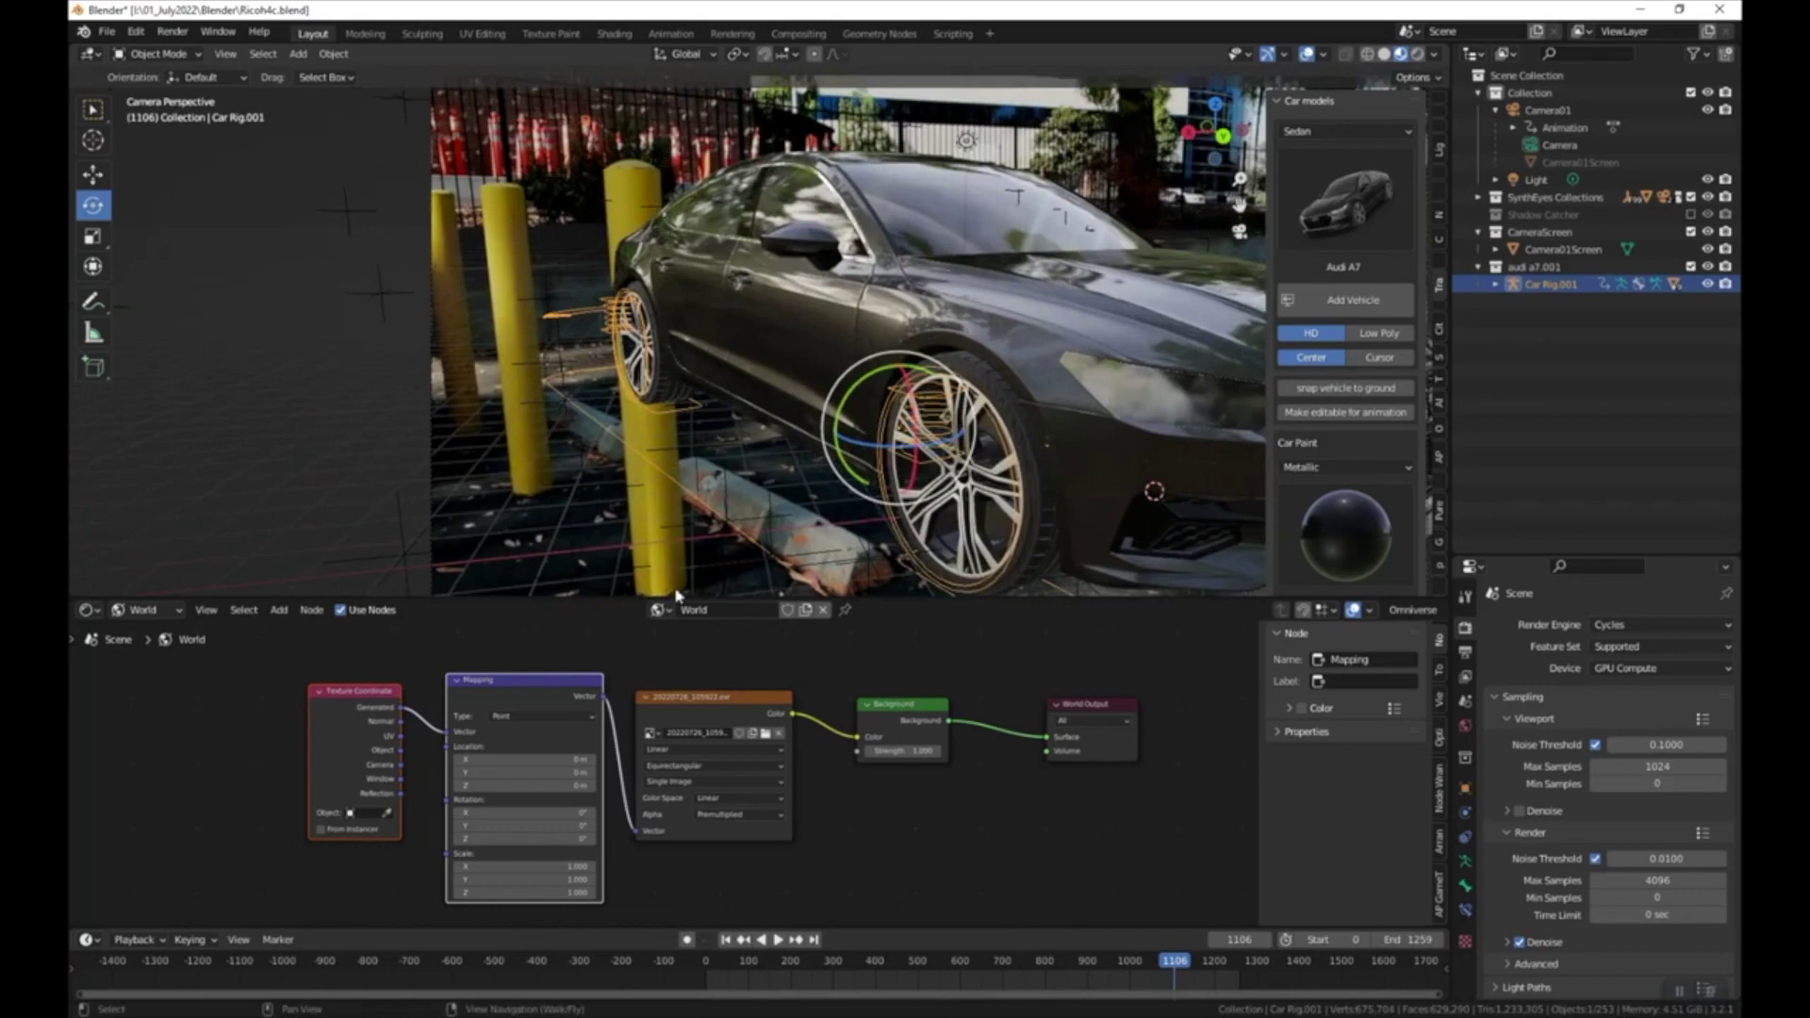
scroll(695, 488, "down", 2)
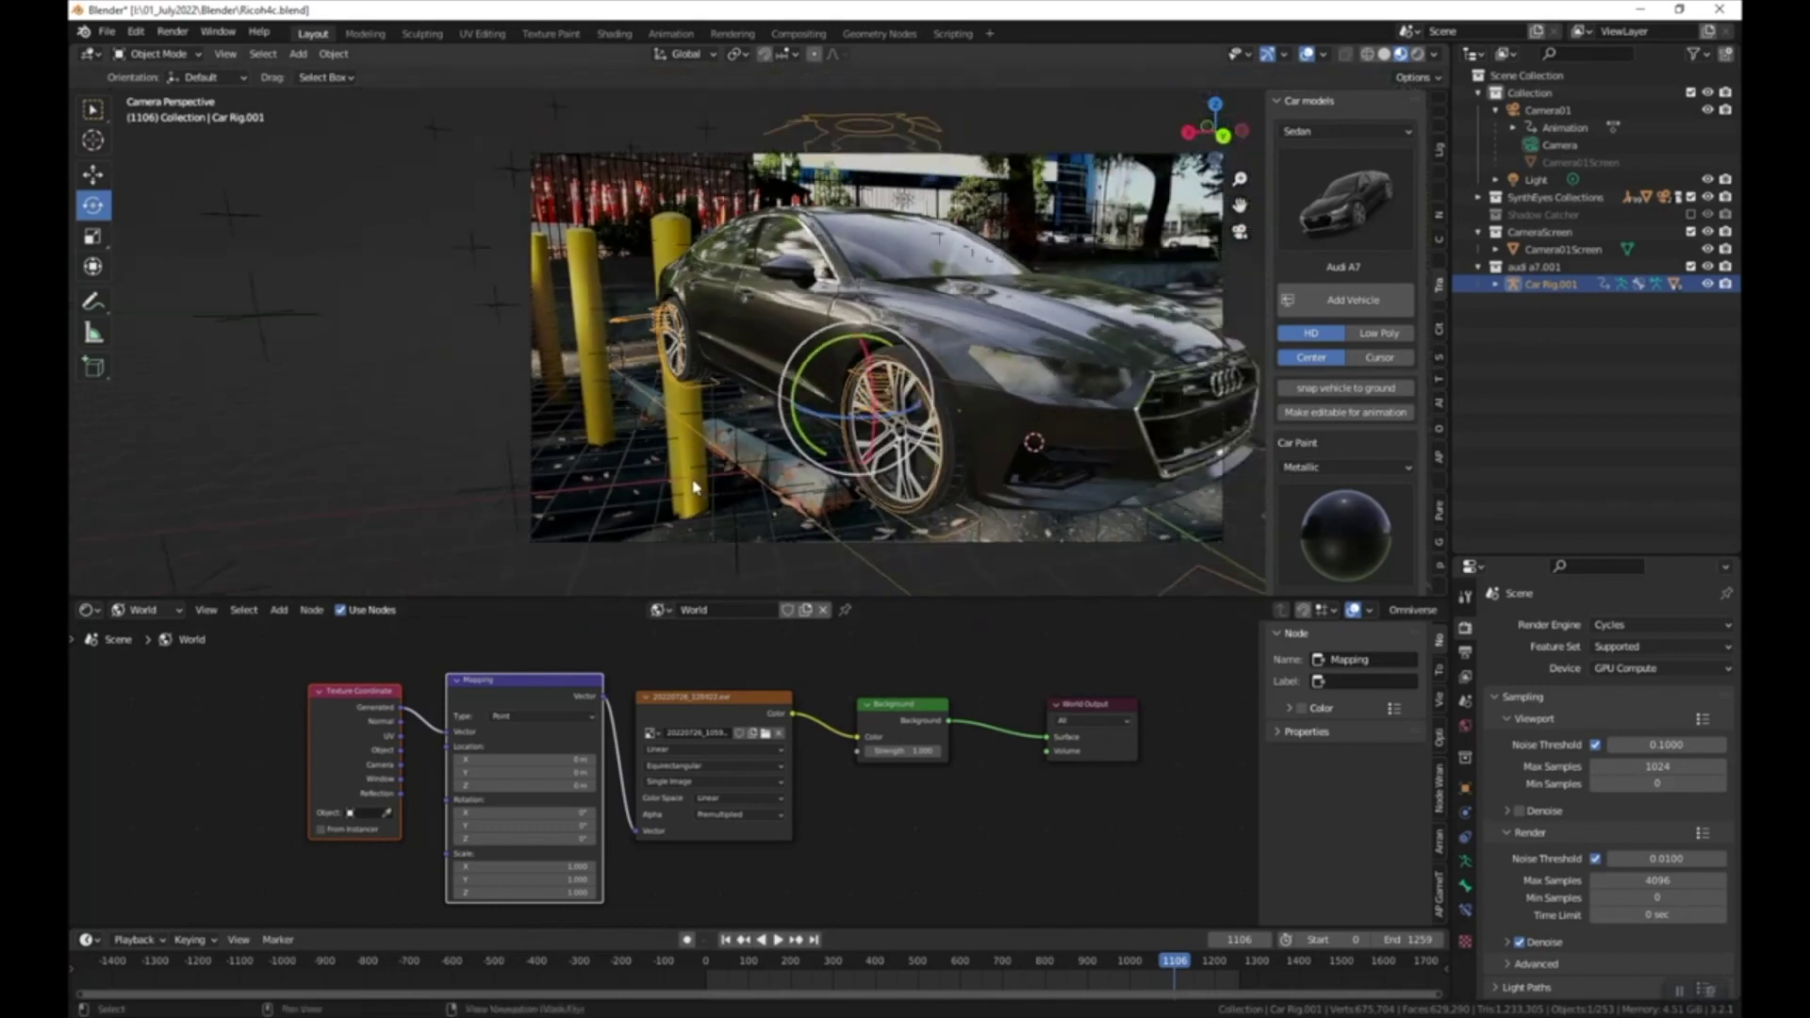
left_click_drag(1193, 967, 833, 963)
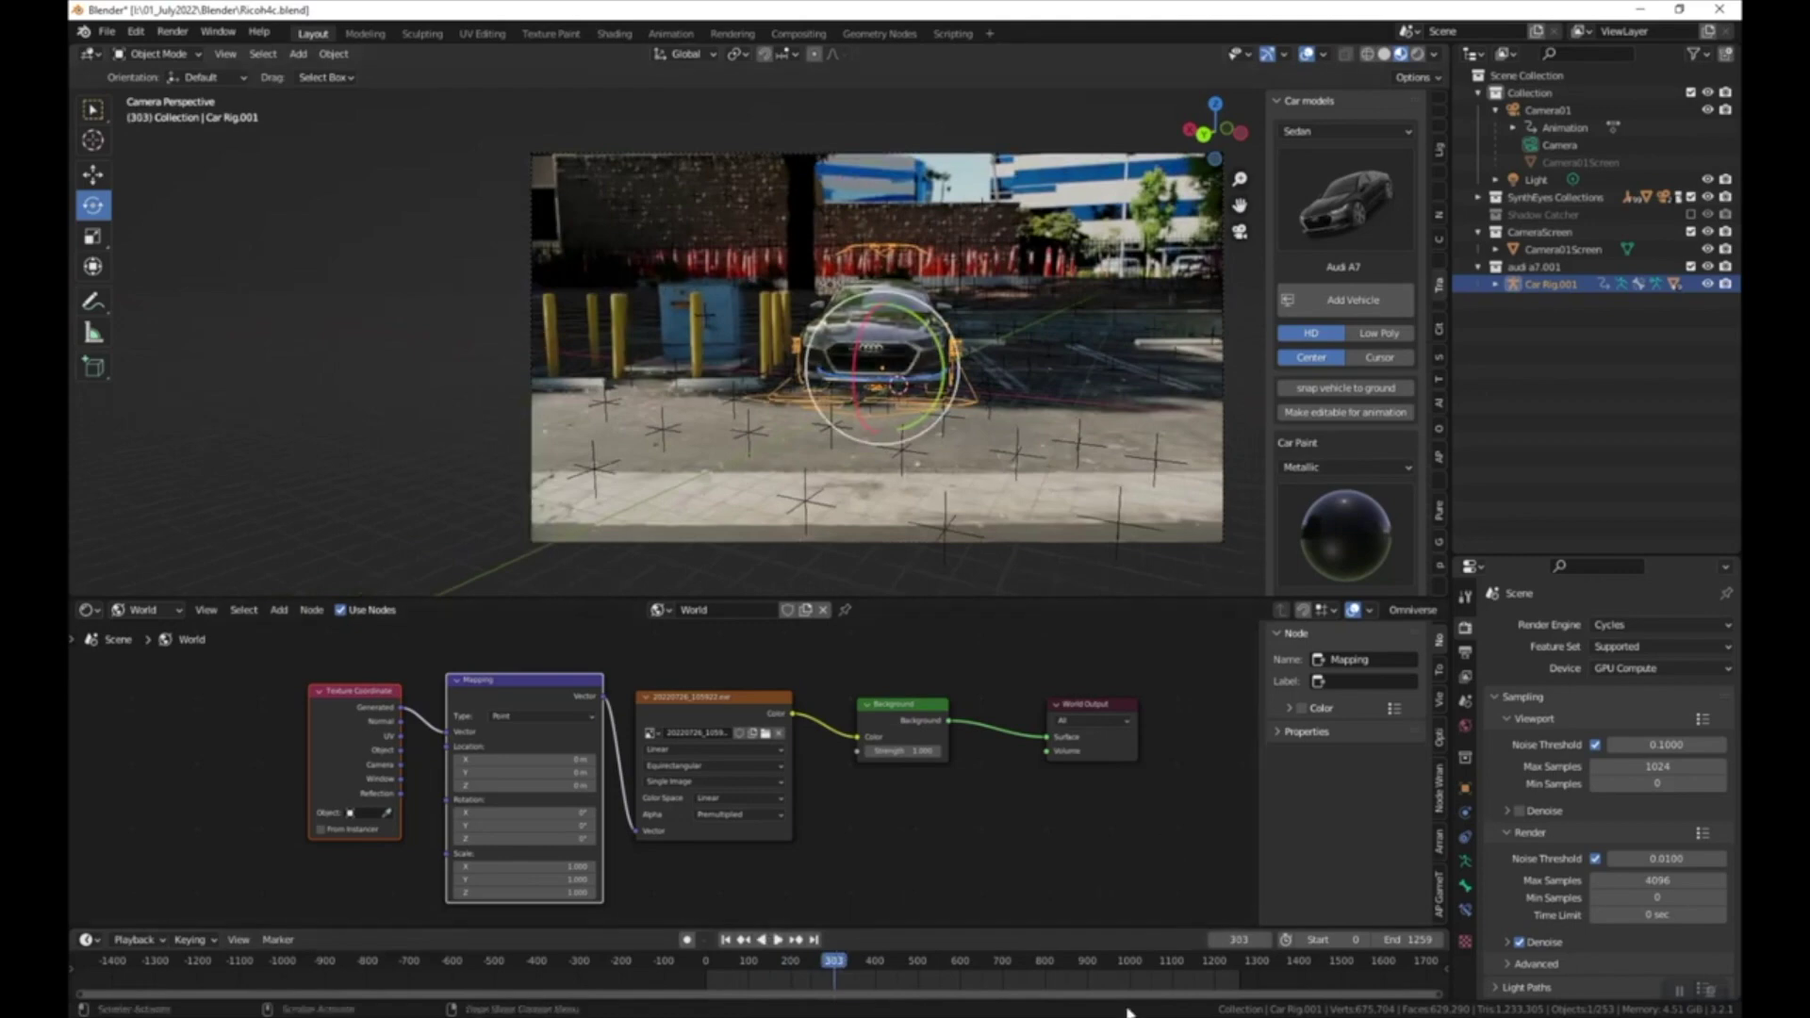
left_click_drag(1033, 969, 726, 960)
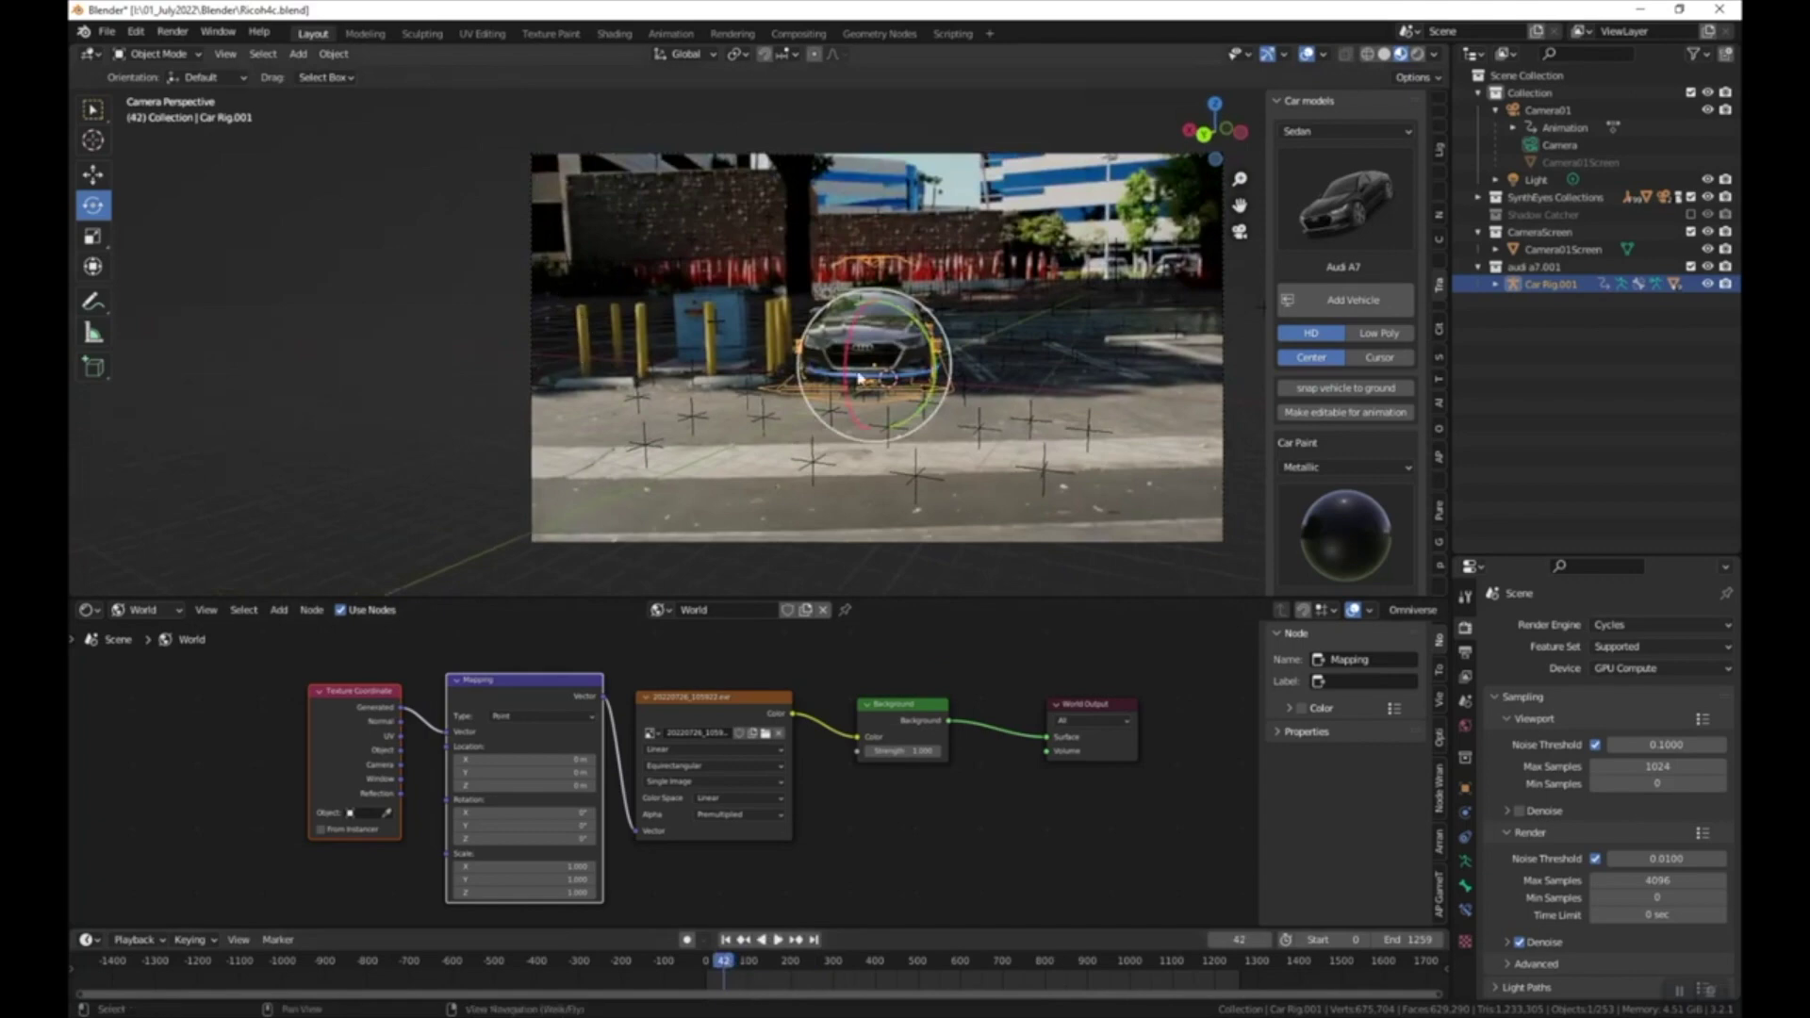
- Hide the viewport overlays at frame 42, turn the car rig slightly about its vertical axis and fine-tune its uniform scale
key("s")
left_click(998, 345)
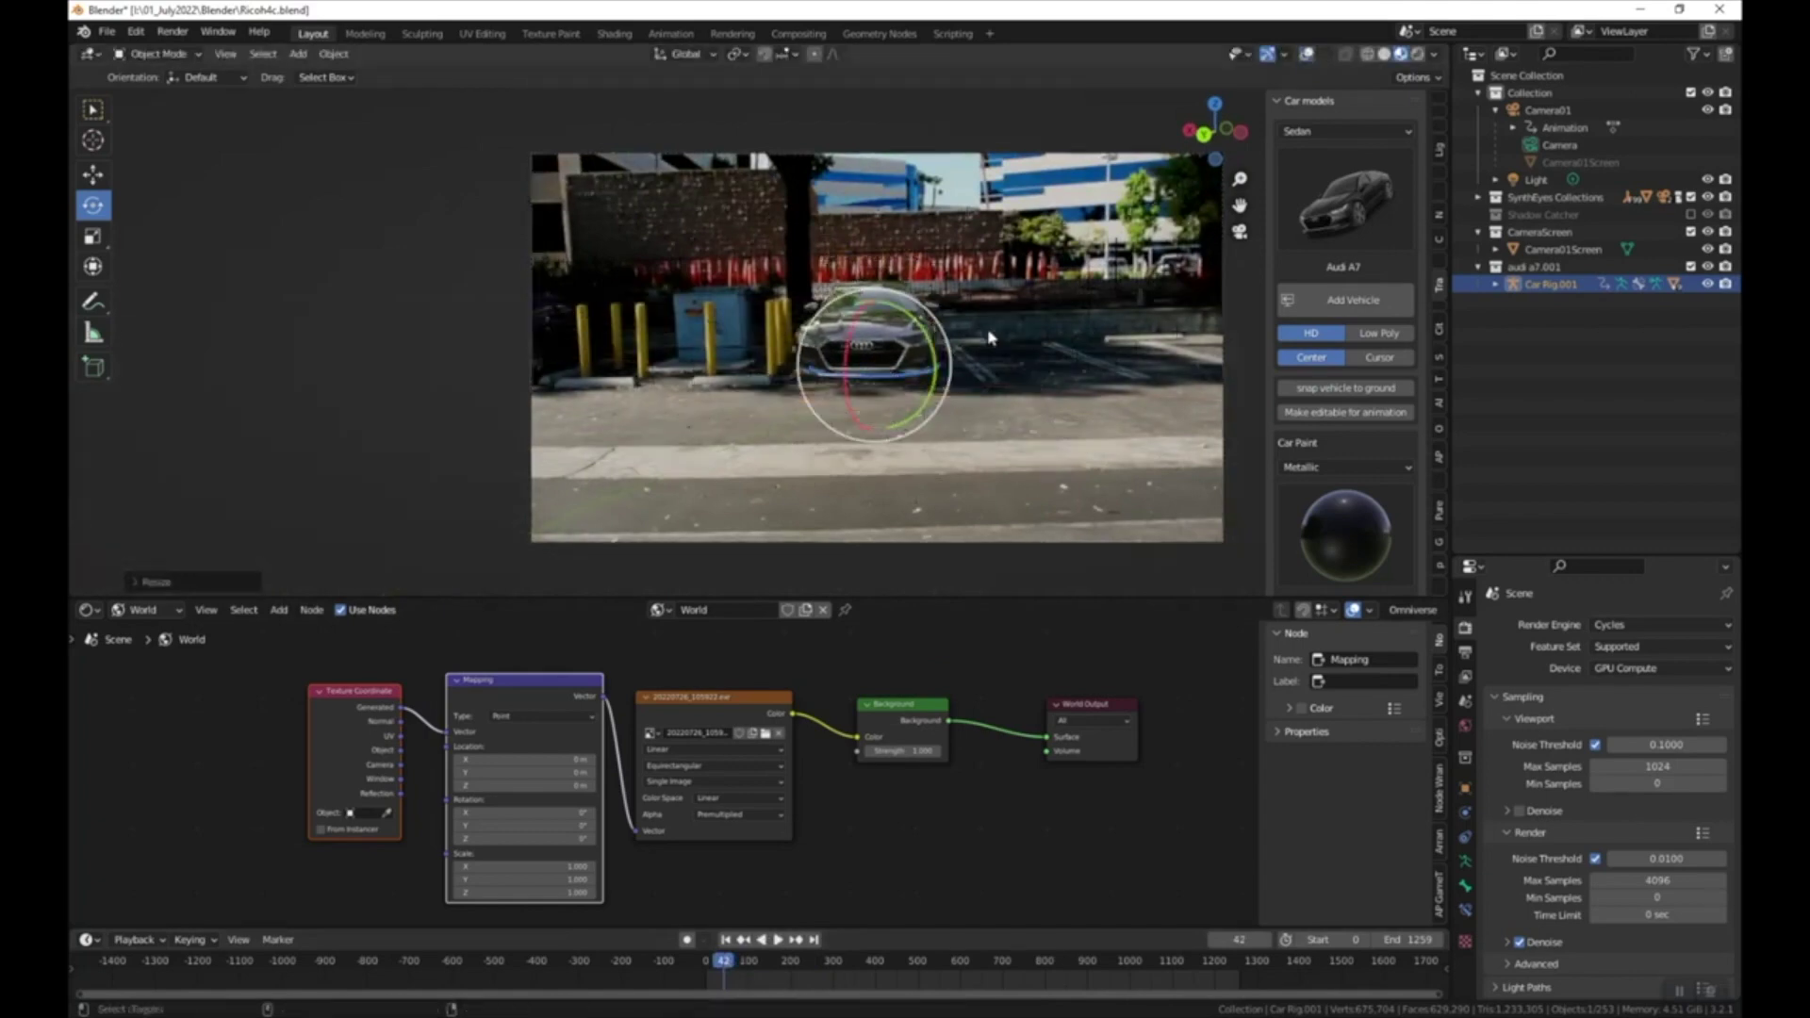
left_click(1303, 56)
scroll(1021, 311, "up", 3)
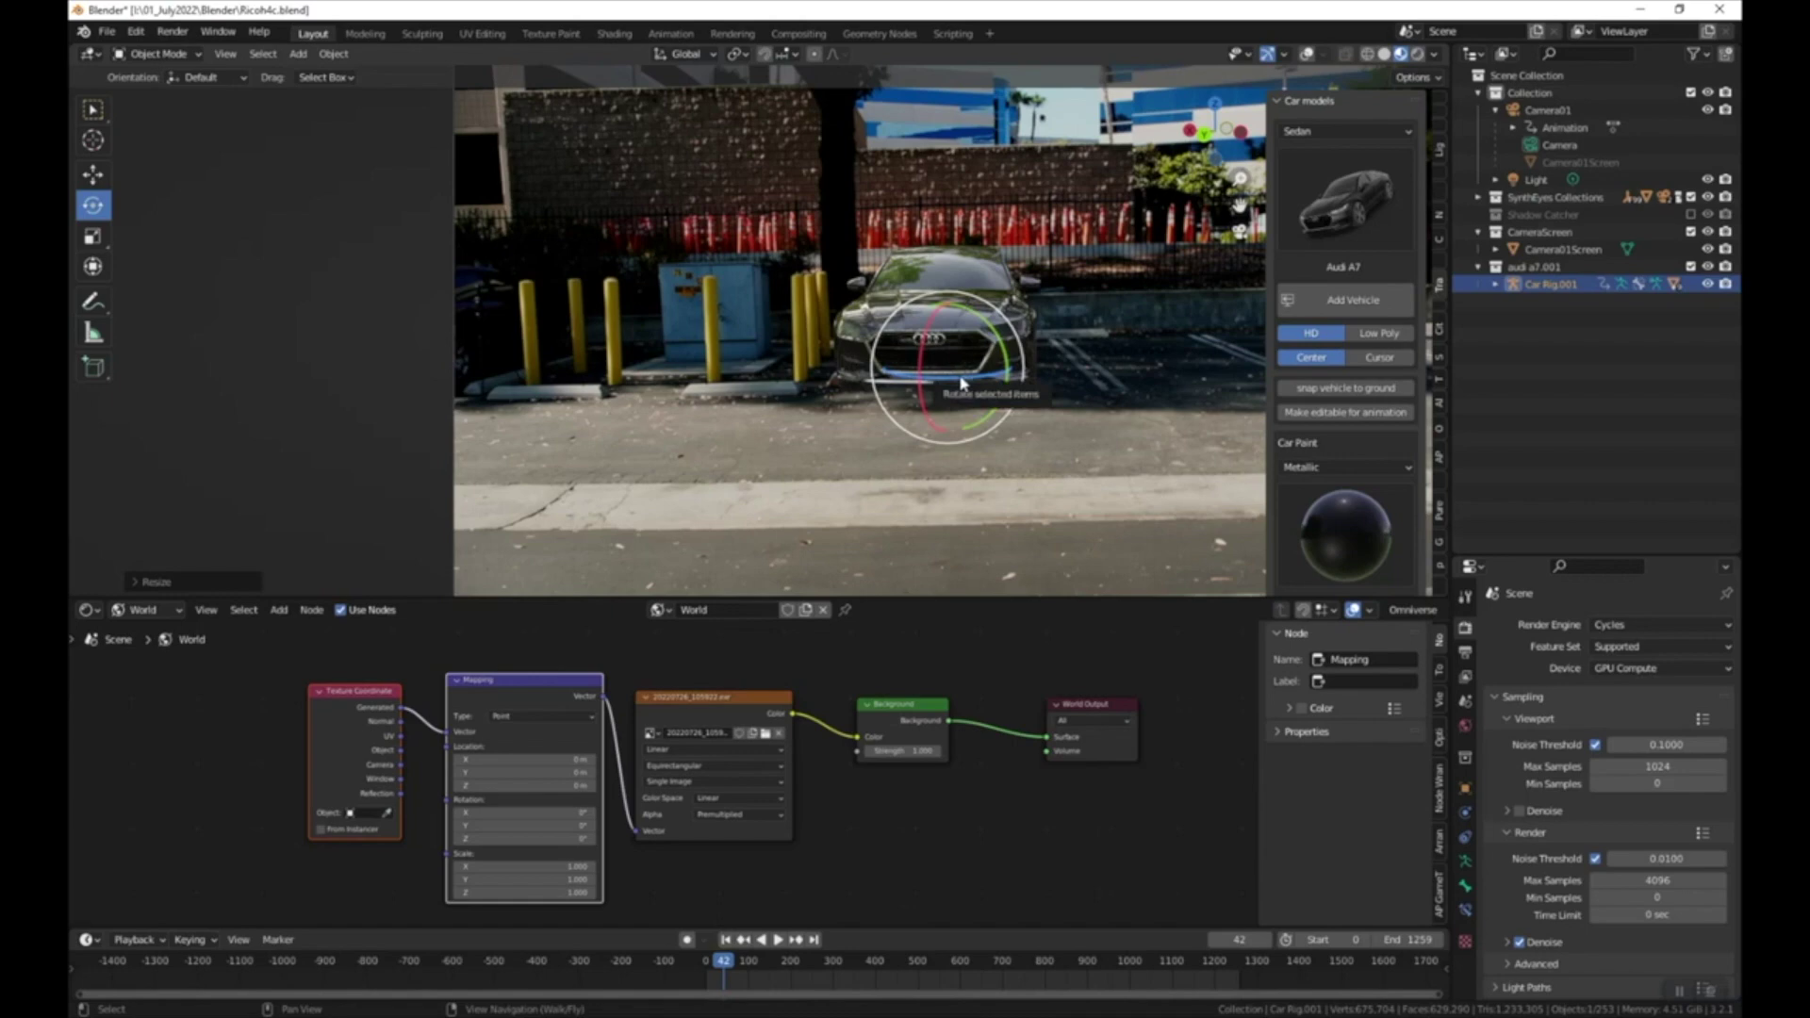
left_click_drag(962, 381, 995, 311)
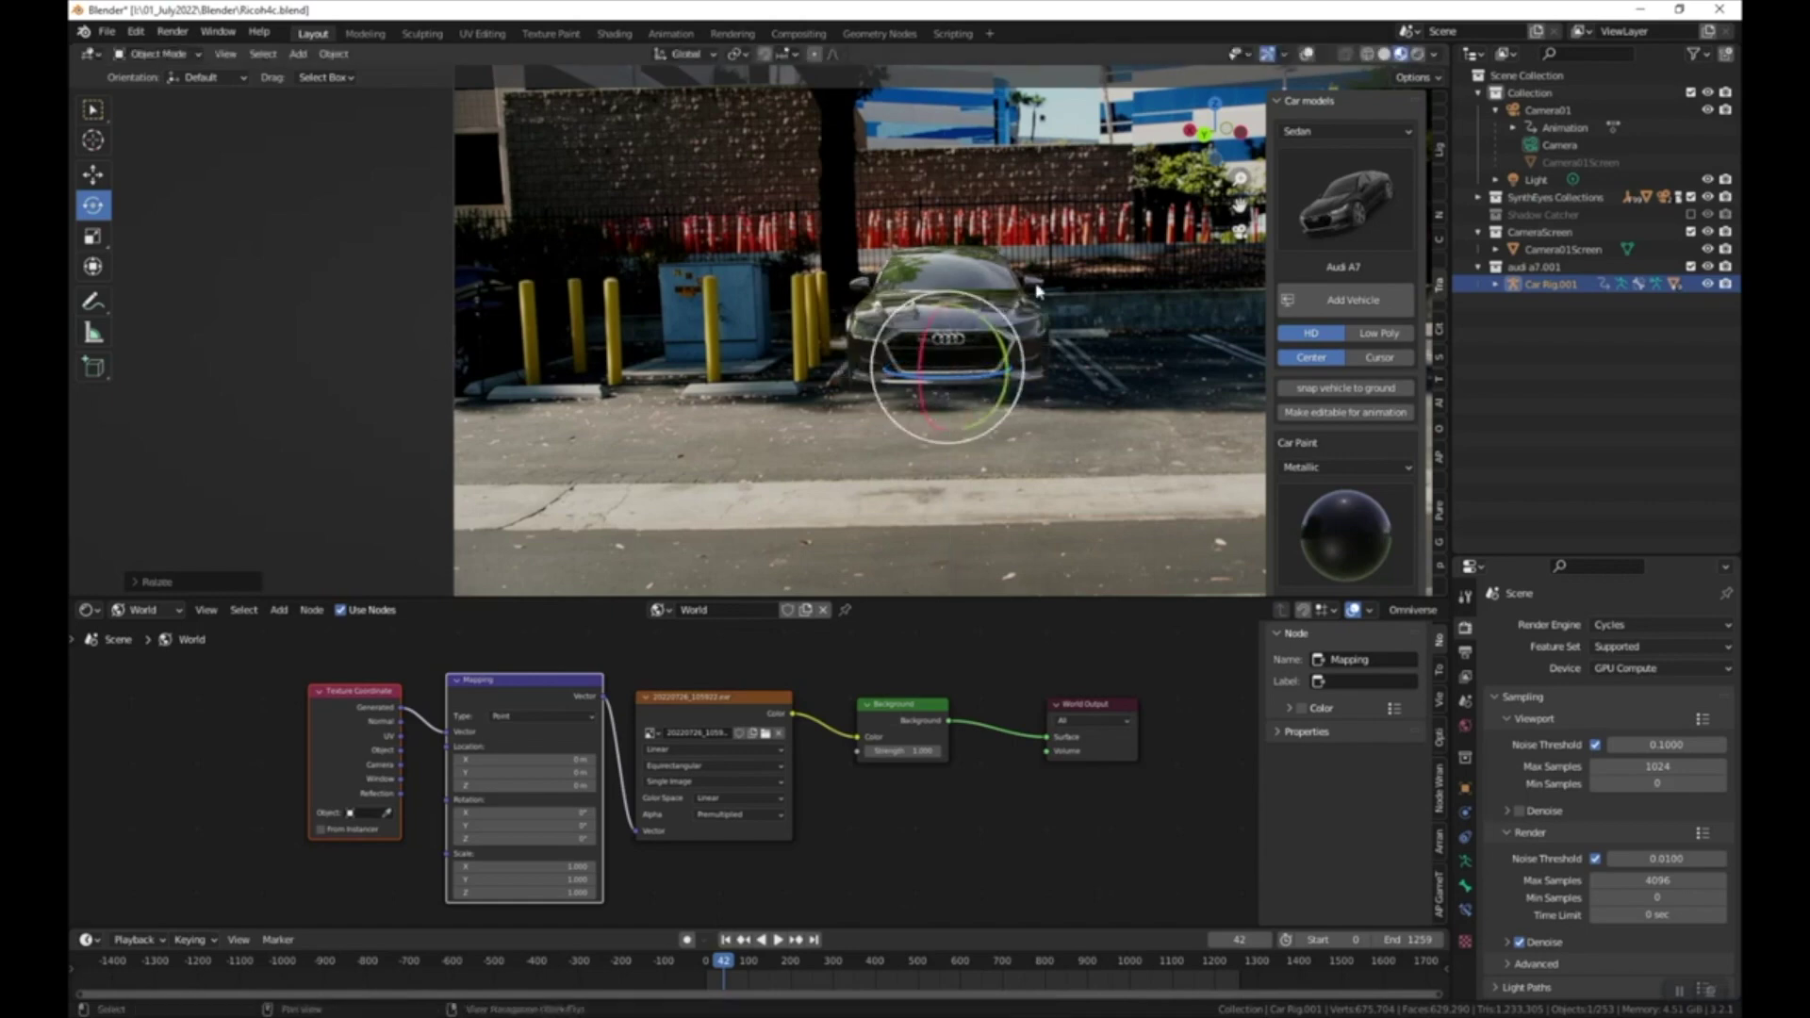
key("s")
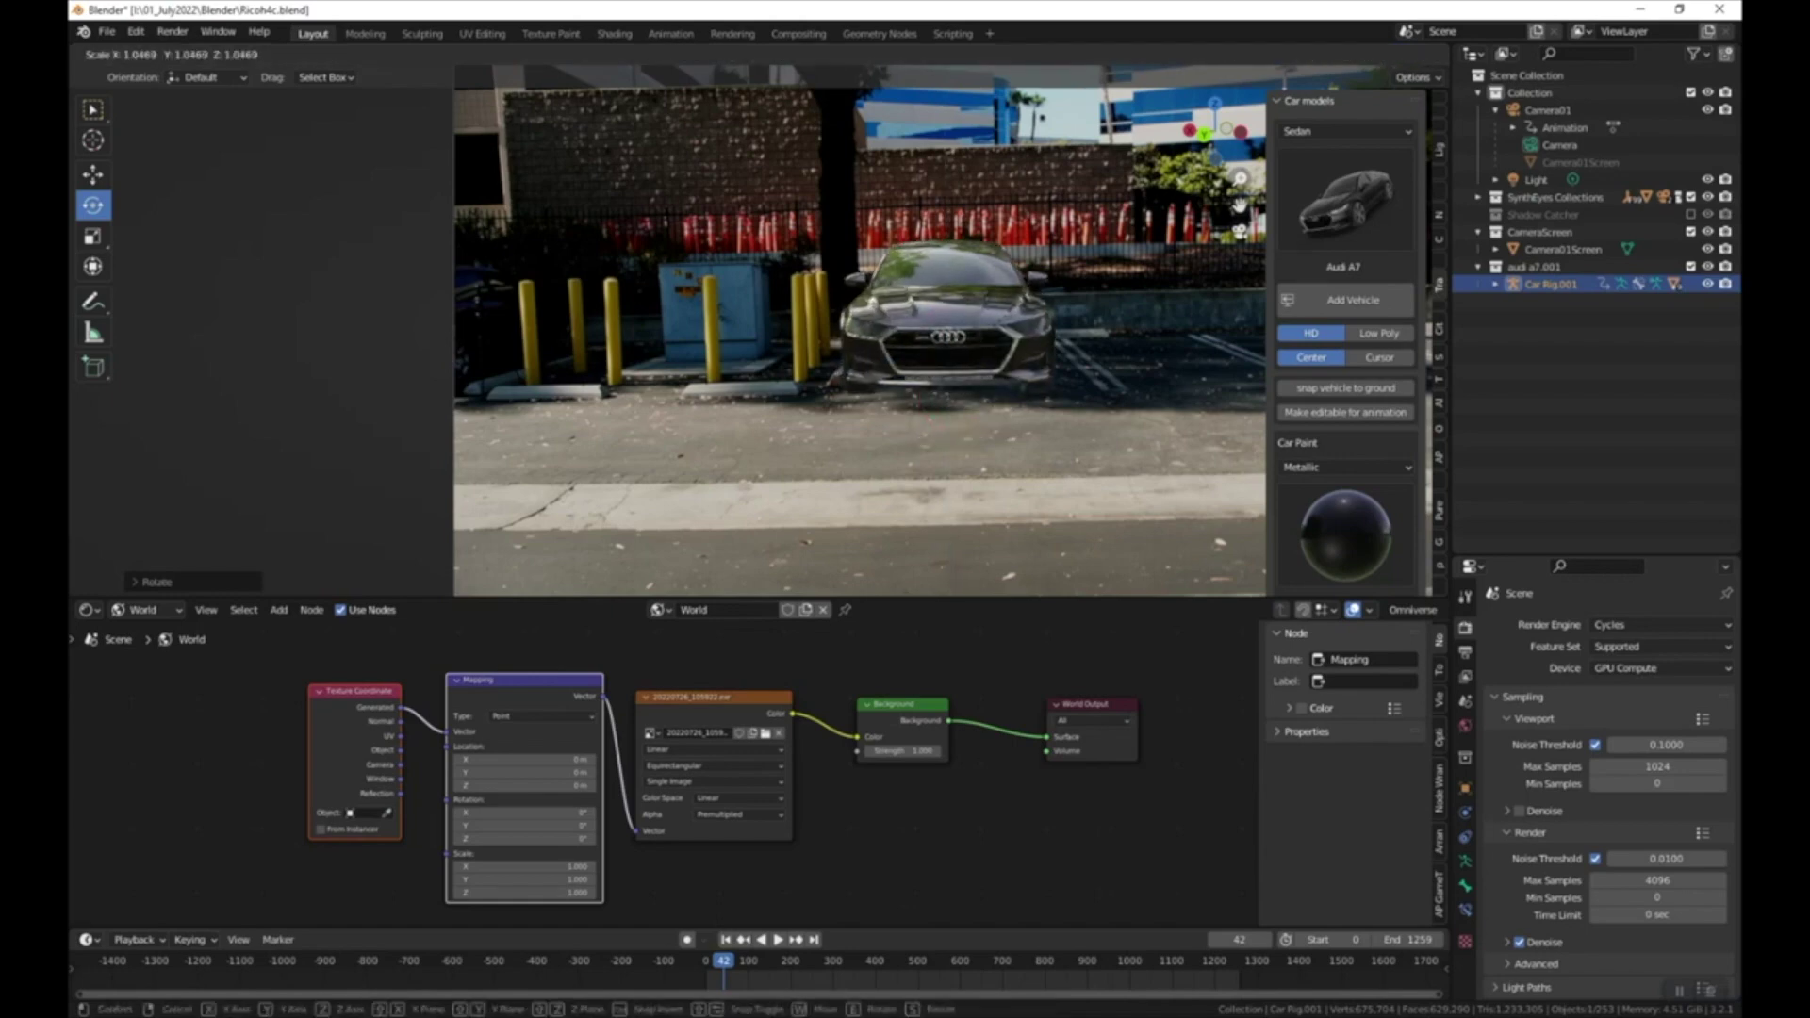
left_click(1035, 283)
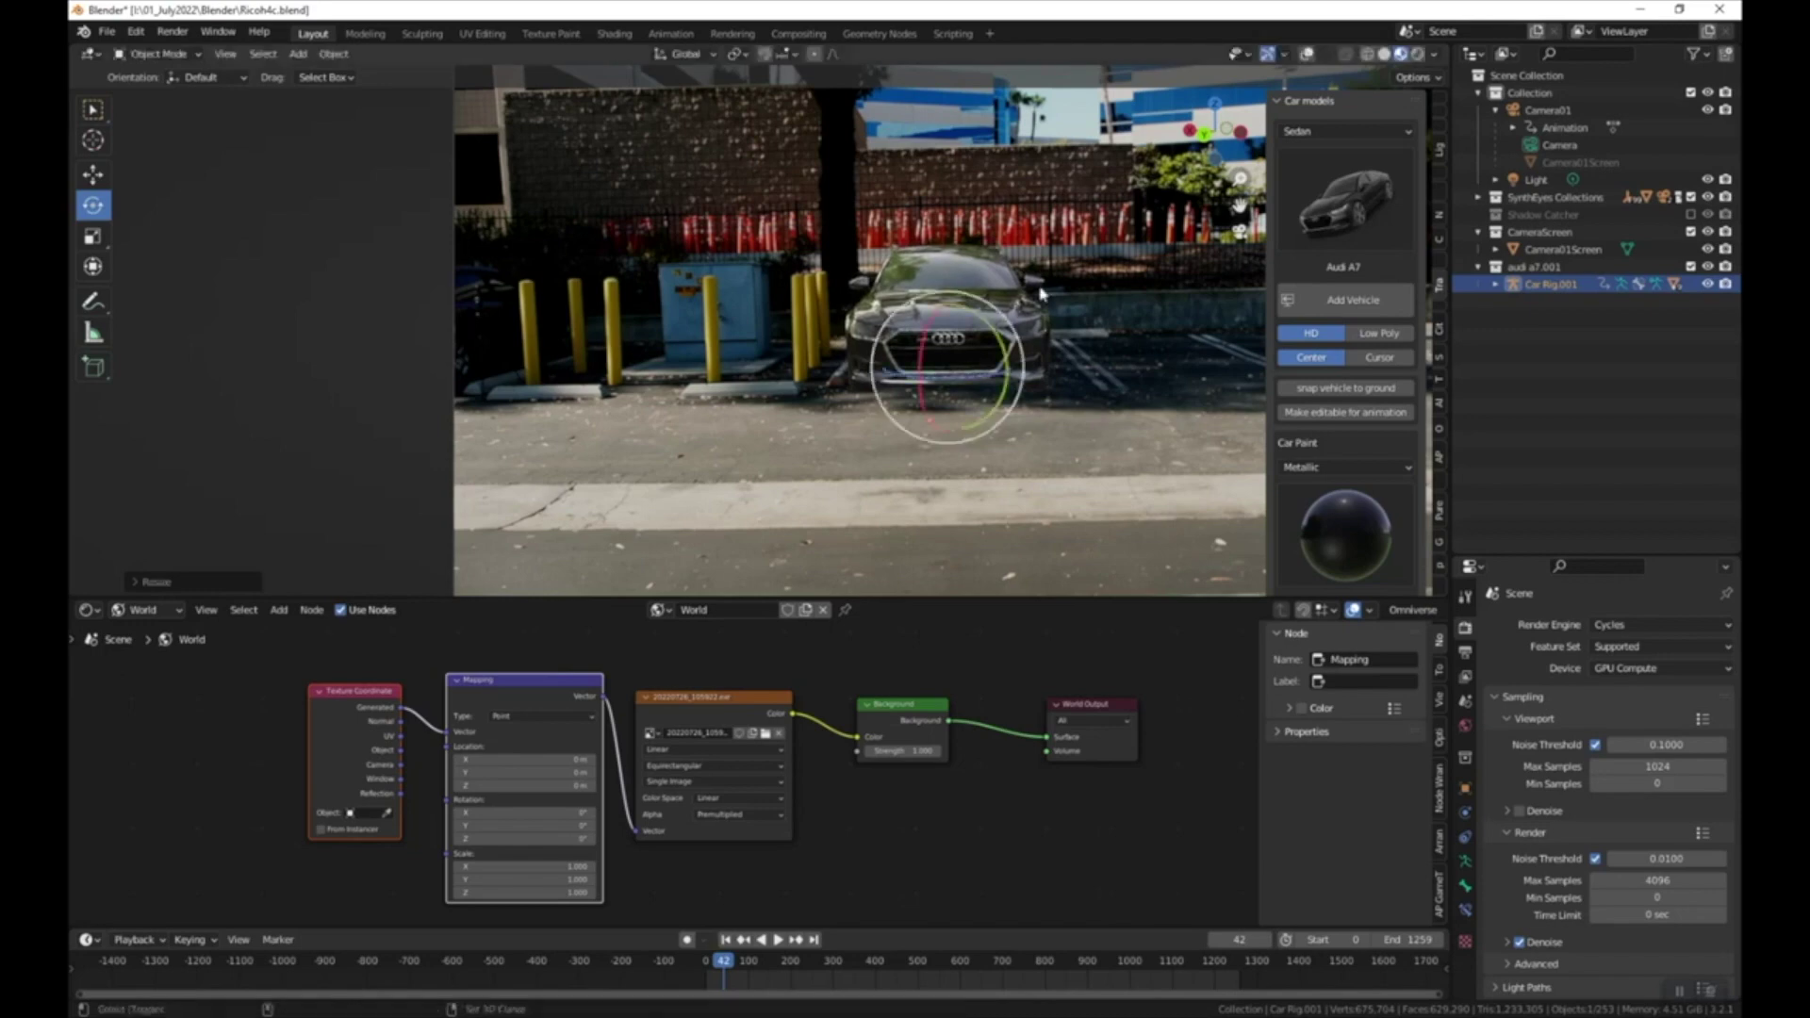
- Move the car rig about 1.25 m along the ground plane, check it at frame 371 and save the file
key("g")
key("z")
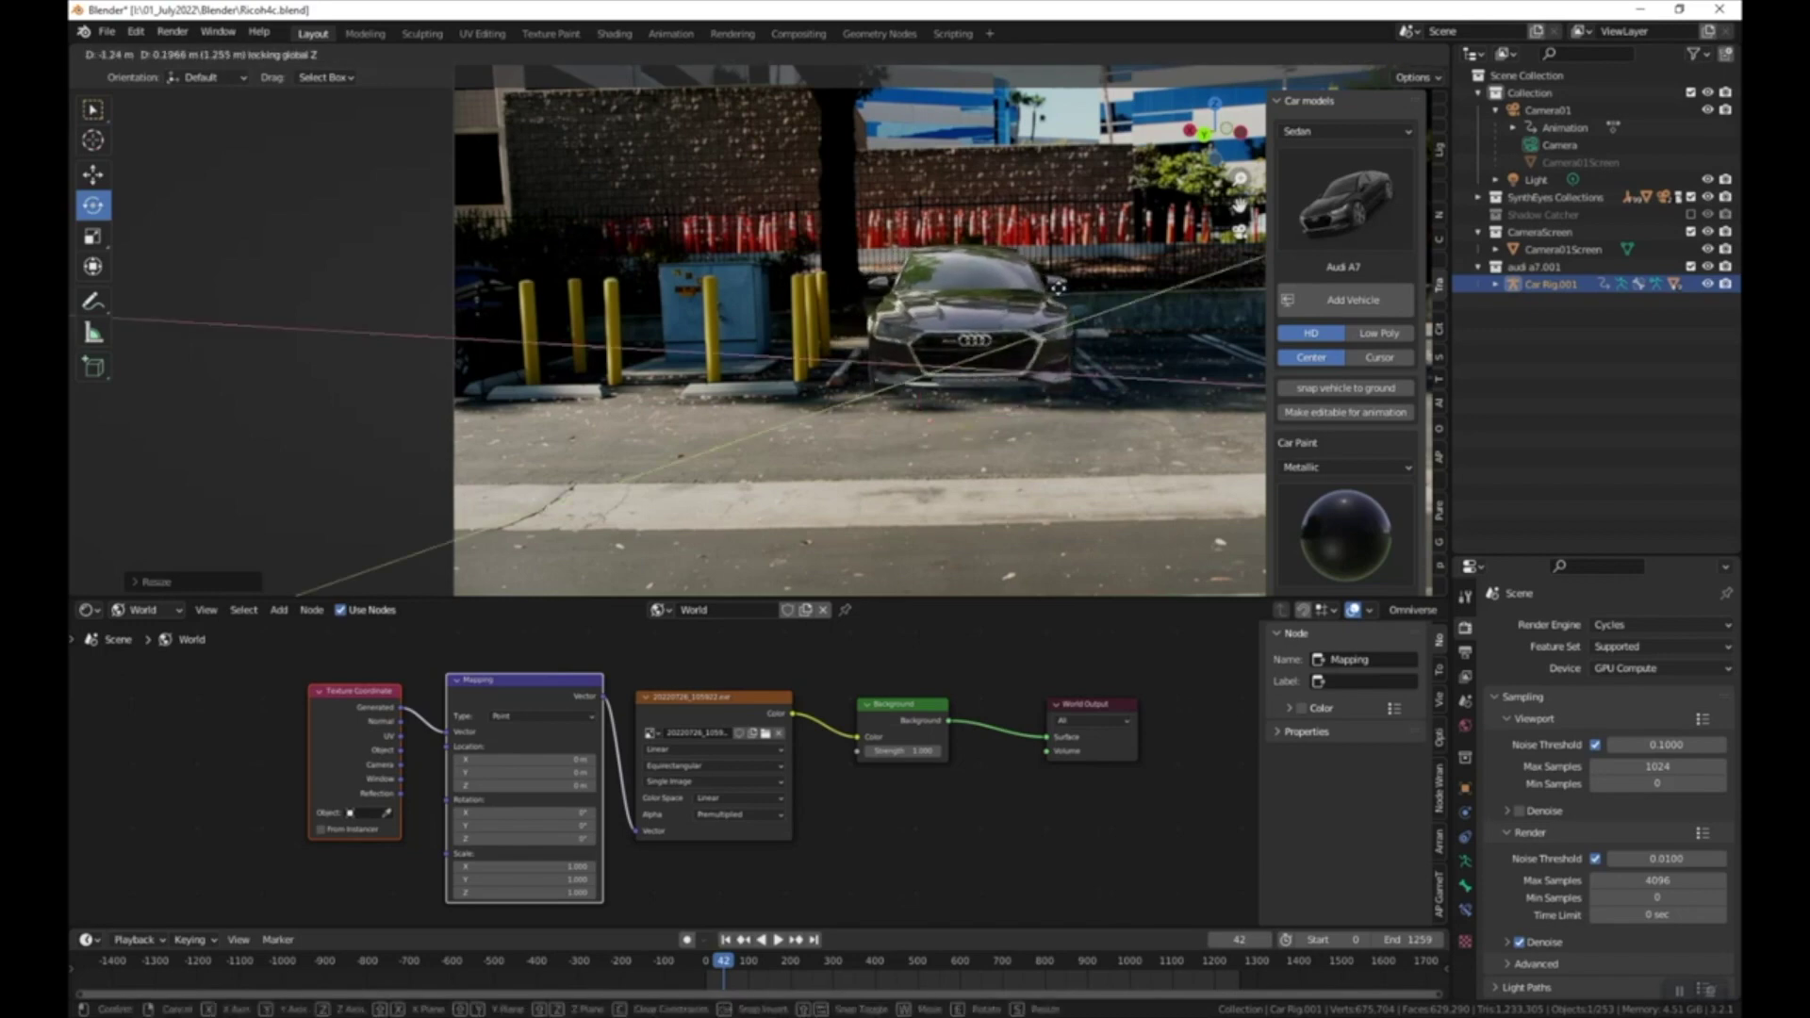
left_click(1058, 285)
left_click_drag(745, 961, 865, 949)
scroll(1056, 420, "down", 2)
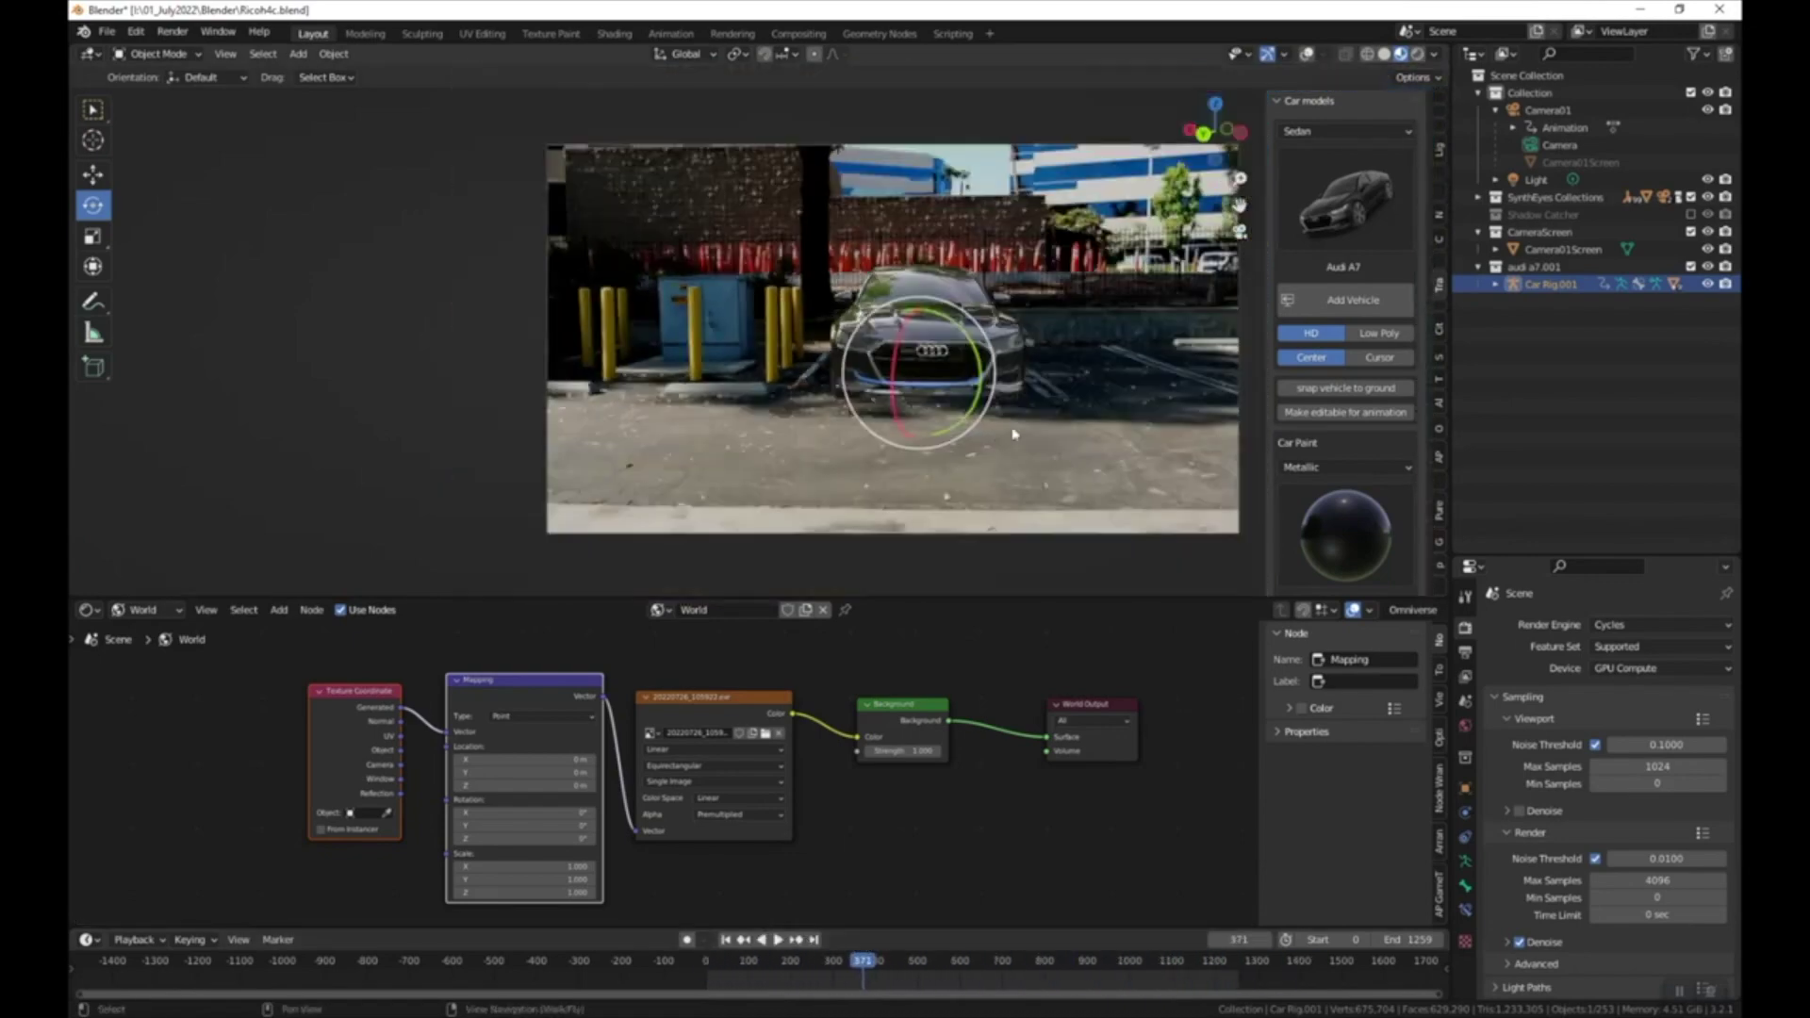
middle_click_drag(1109, 415, 971, 424, "shift")
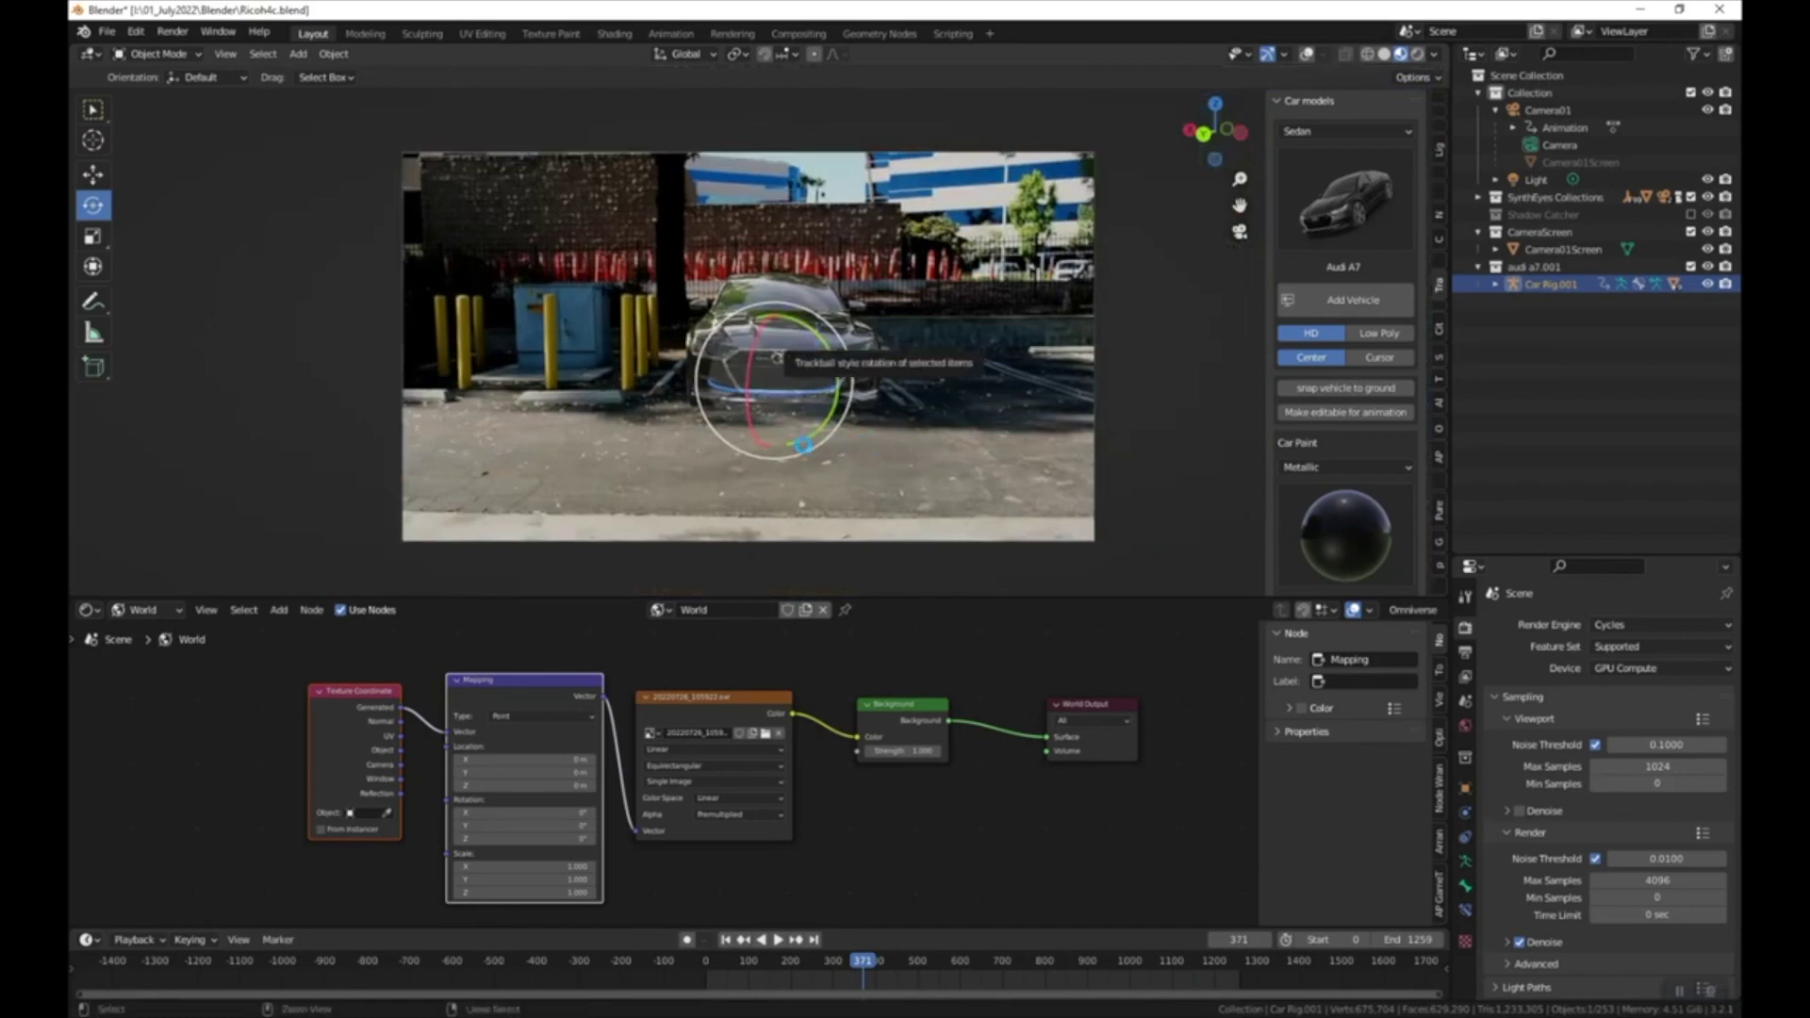
key("ctrl+s")
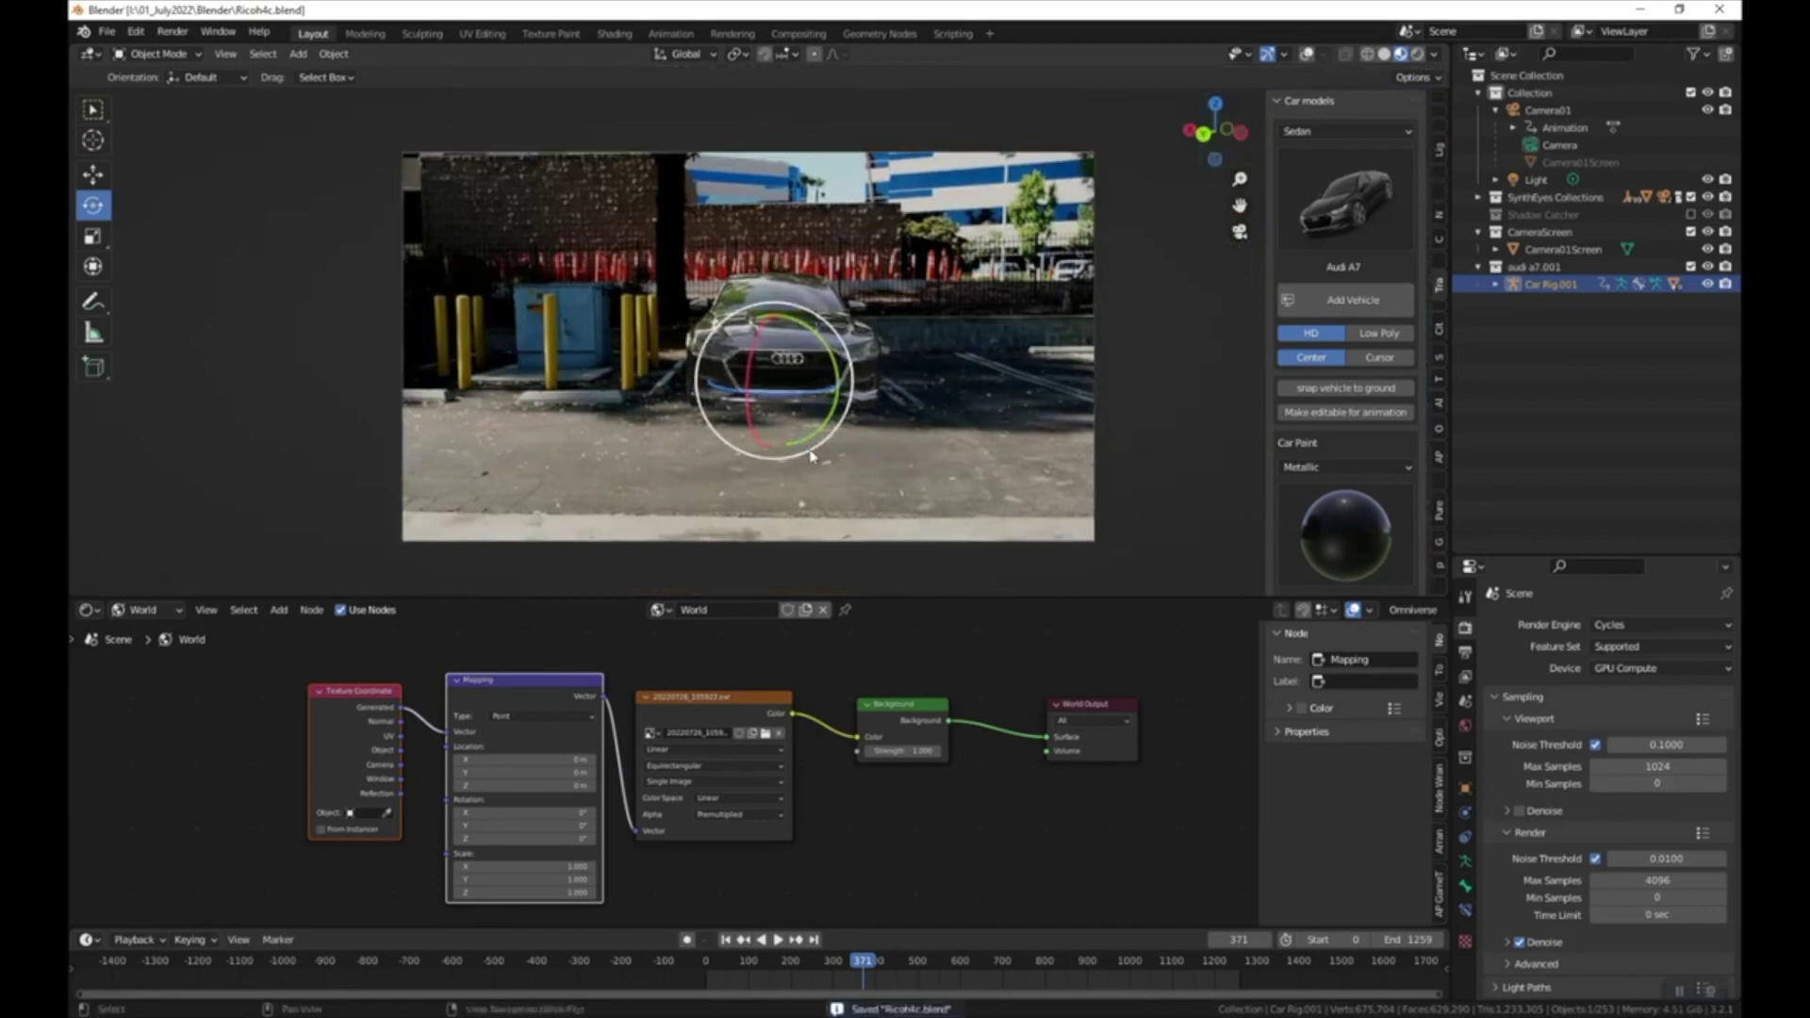
- Enable the Shadow Catcher collection and select its ground plane with the viewport overlays shown
left_click(1692, 215)
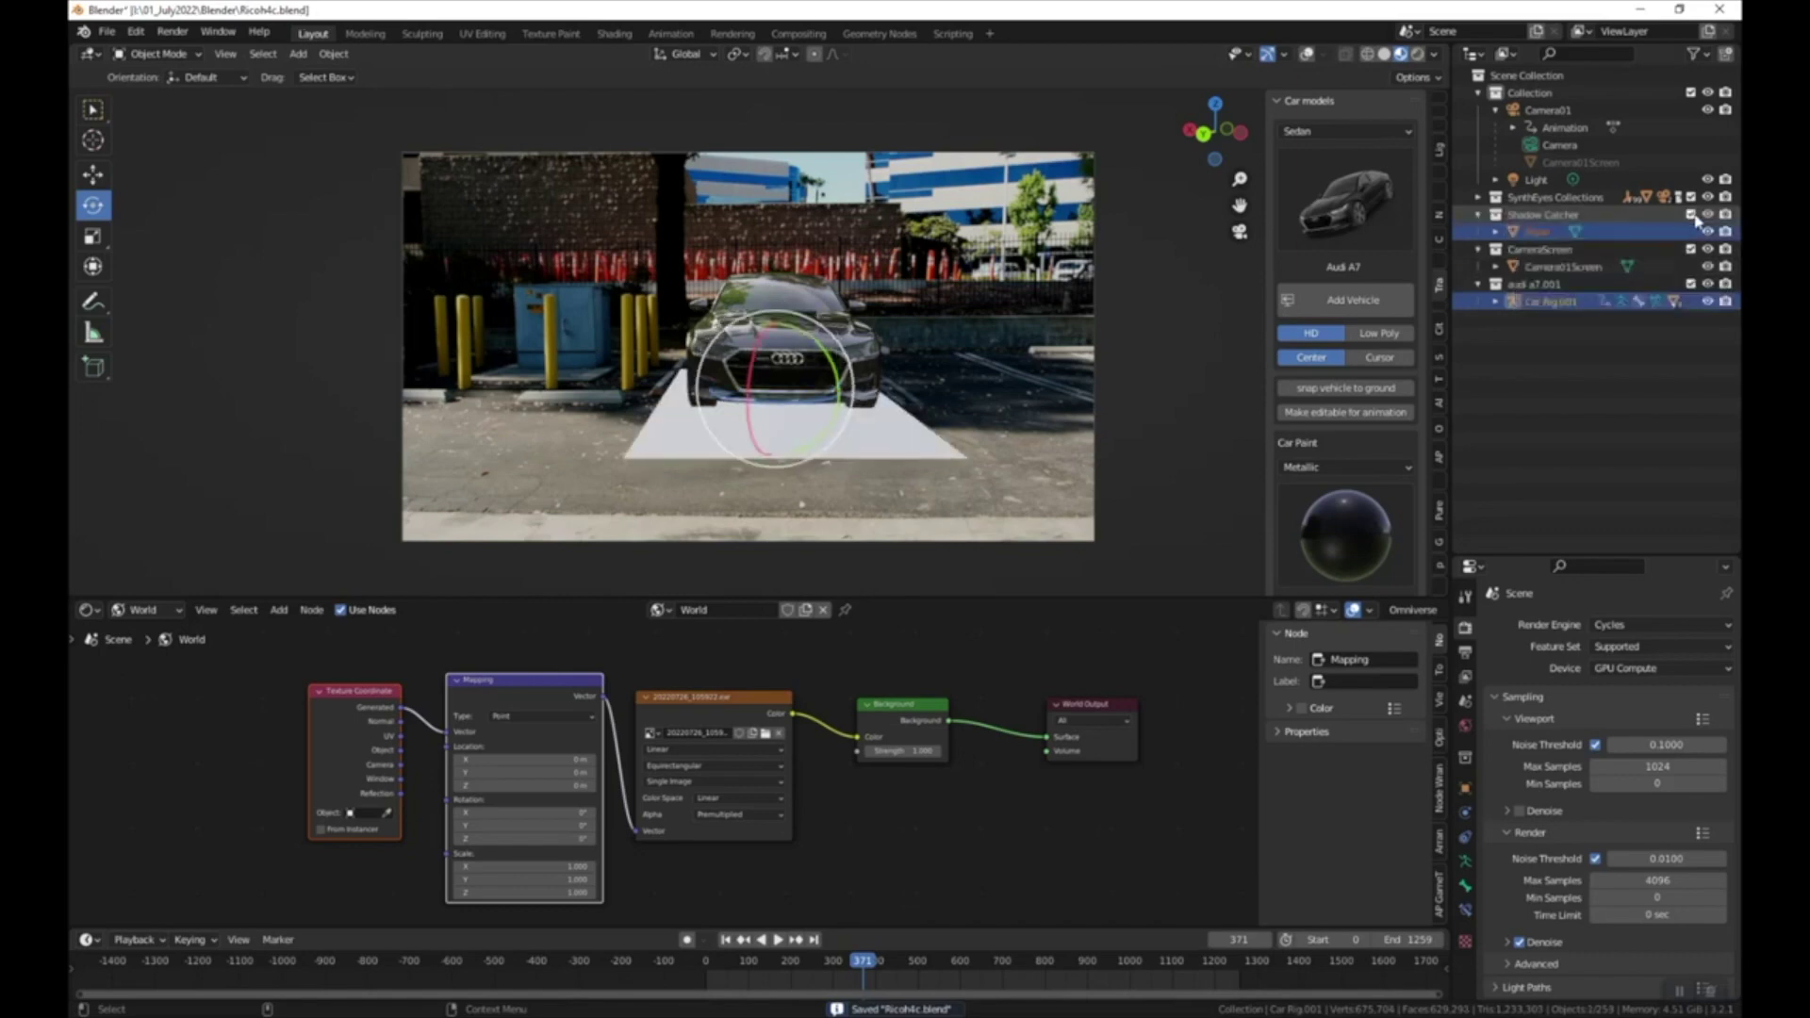
left_click(876, 448)
key("shift+alt+z")
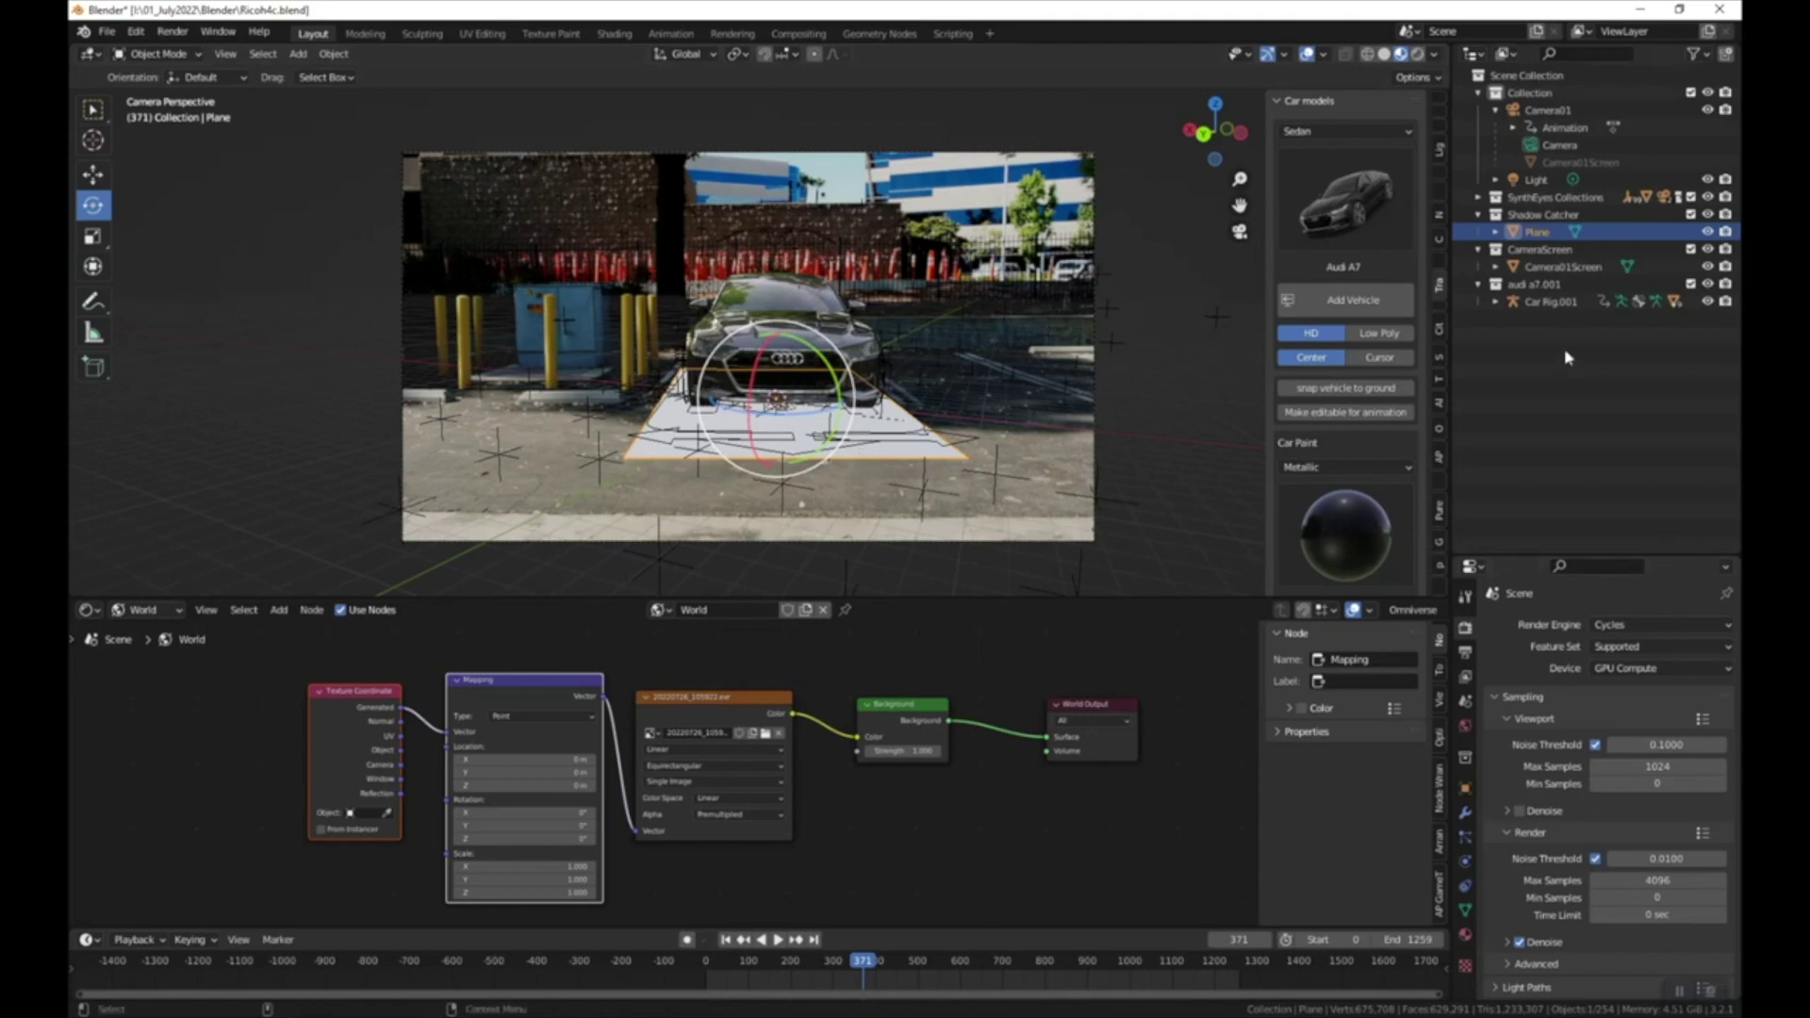
- Filter the plane's object properties for "shadow cat", enable its Shadow Catcher mask and save the file
left_click_drag(1542, 558, 1542, 319)
left_click(1466, 550)
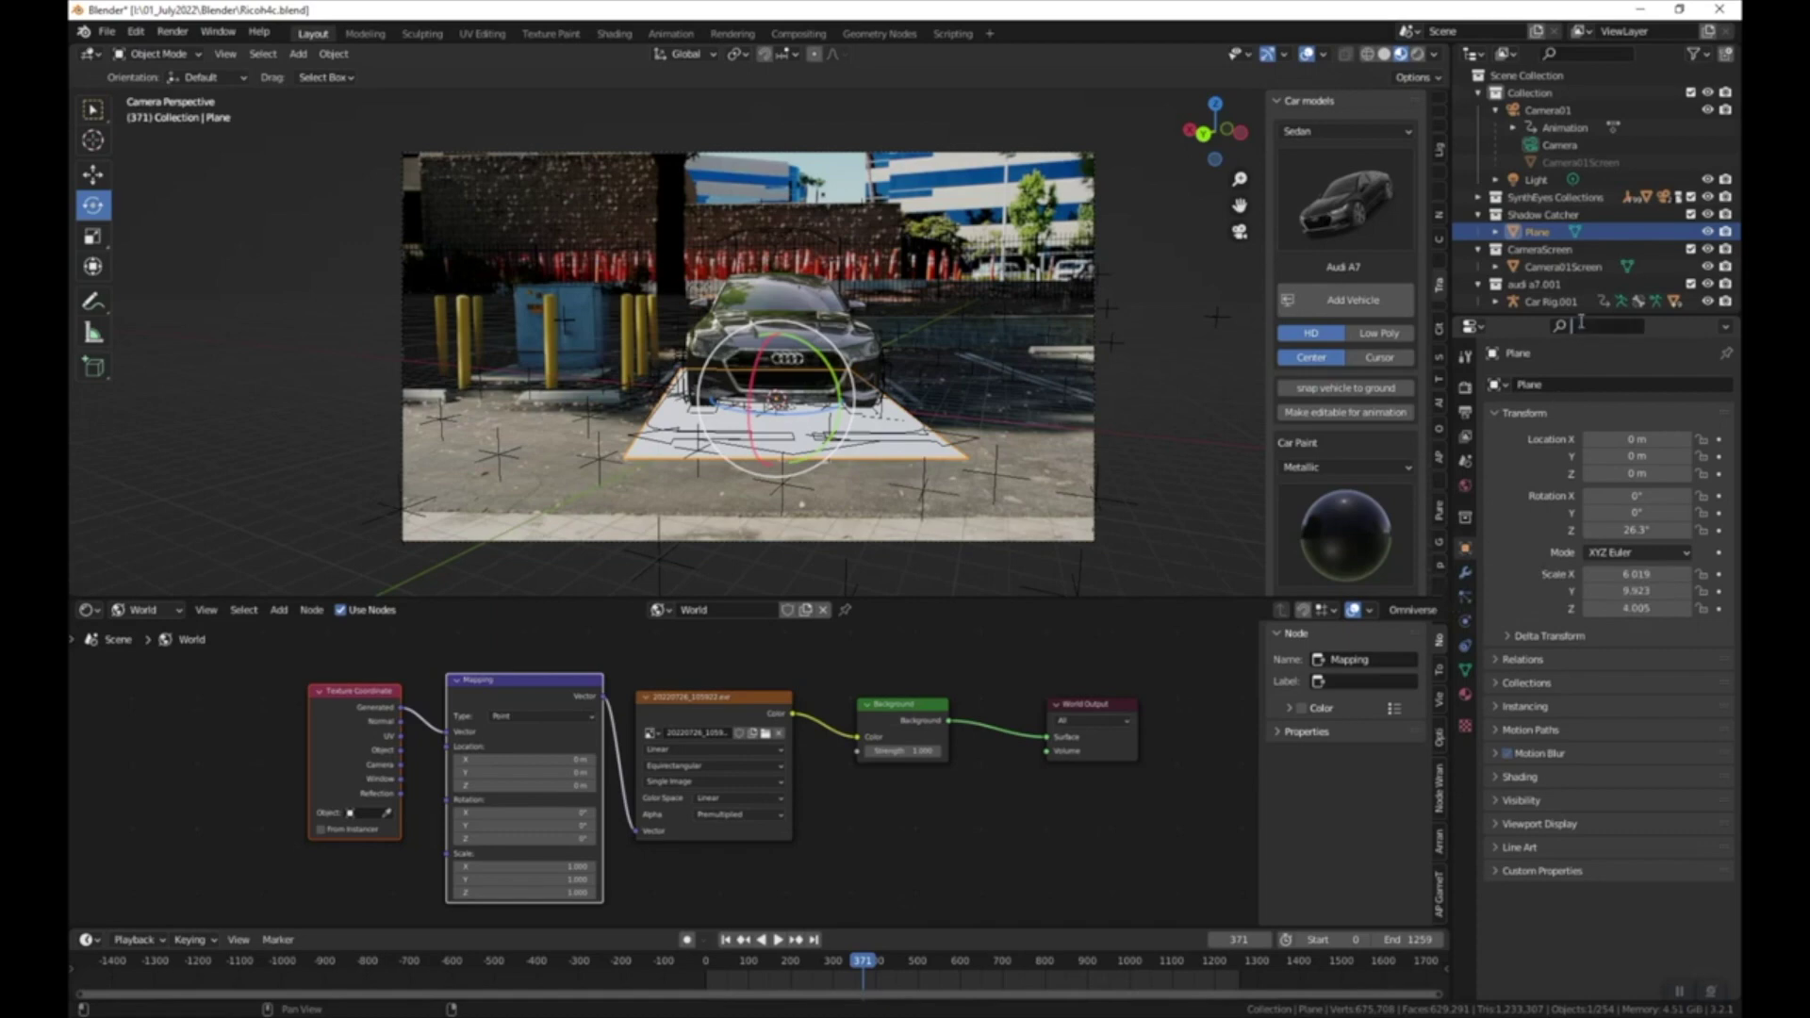
type("shadow")
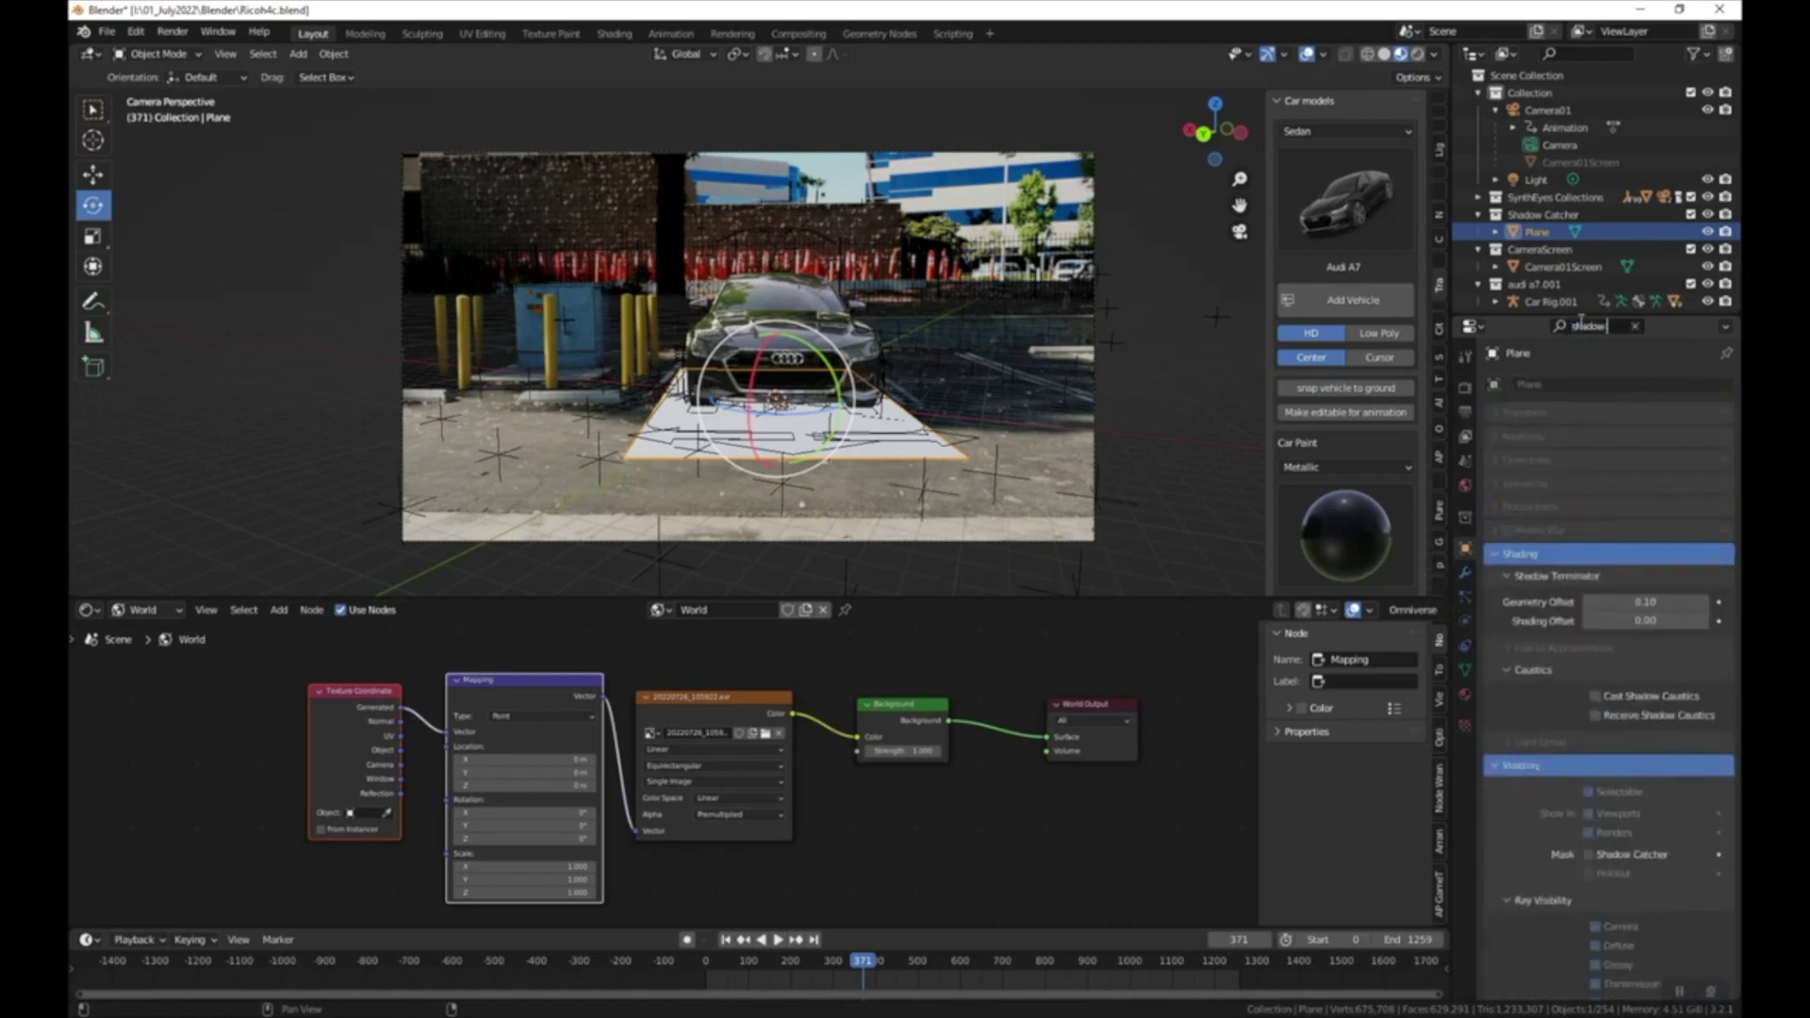
type(" cat")
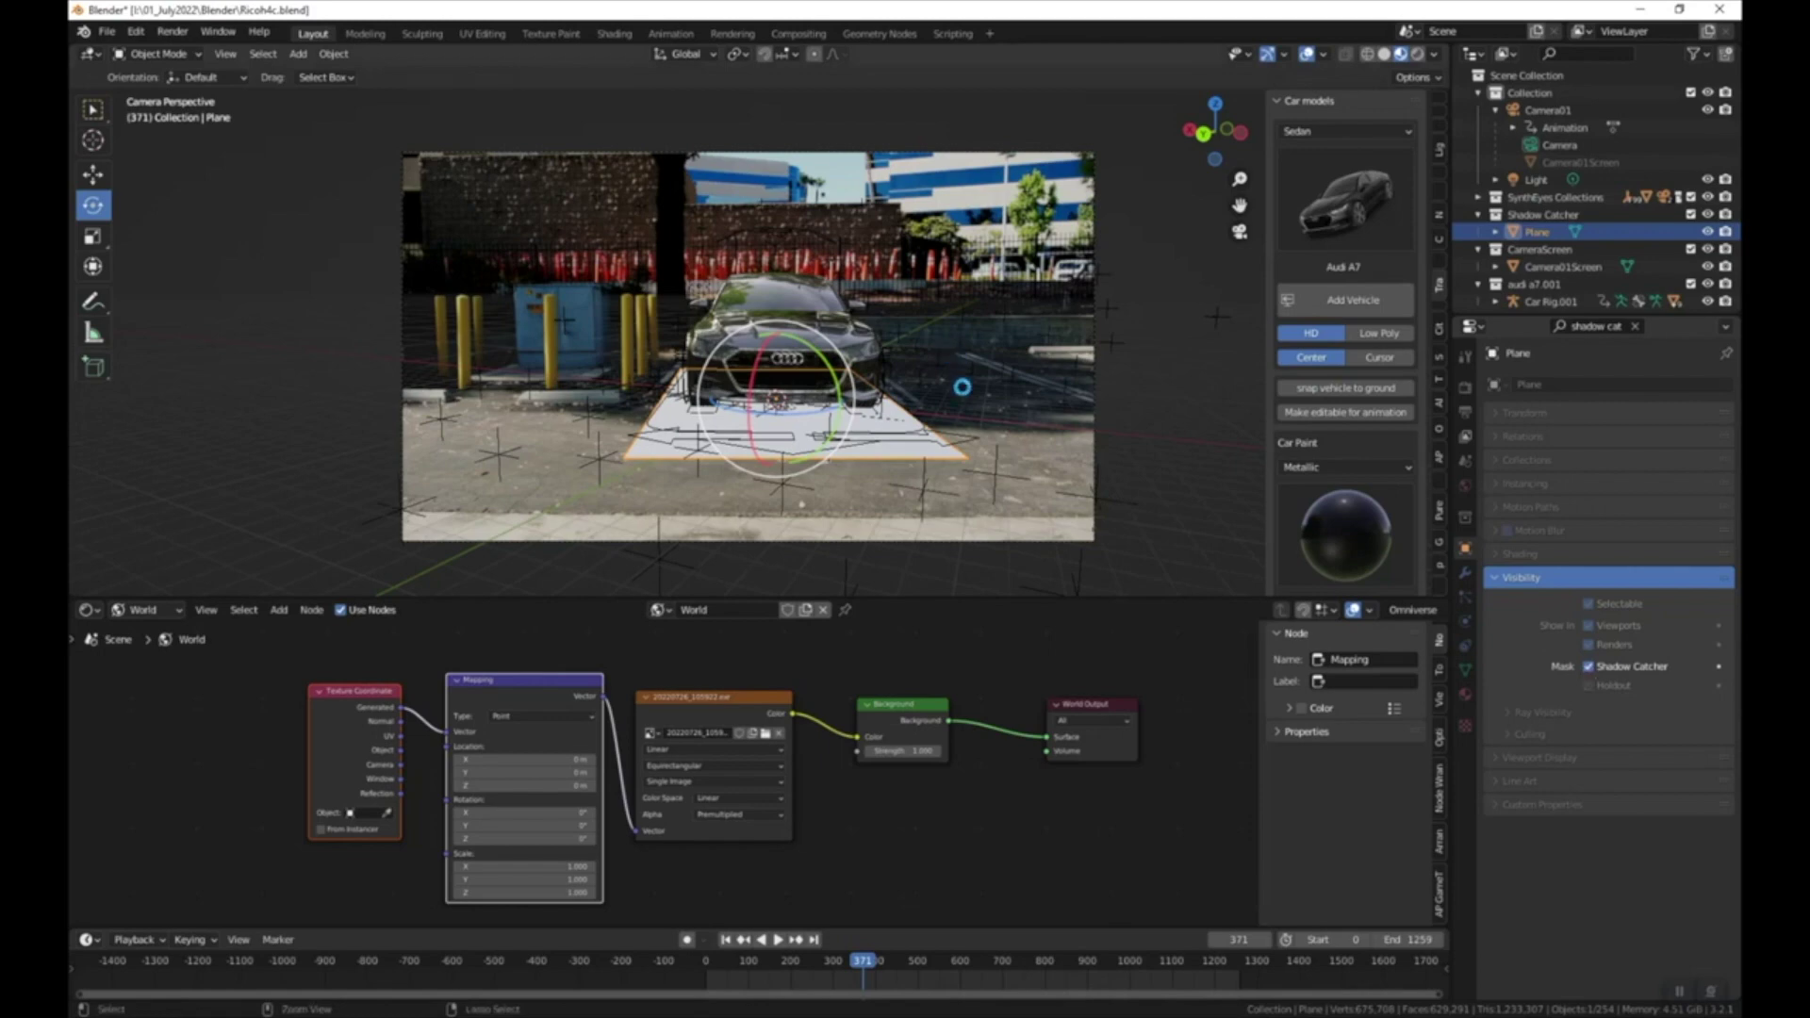
key("ctrl+s")
- Switch the viewport to rendered shading, inspect the car's shadow on the catcher plane and clear the property filter
key("z")
left_click(965, 296)
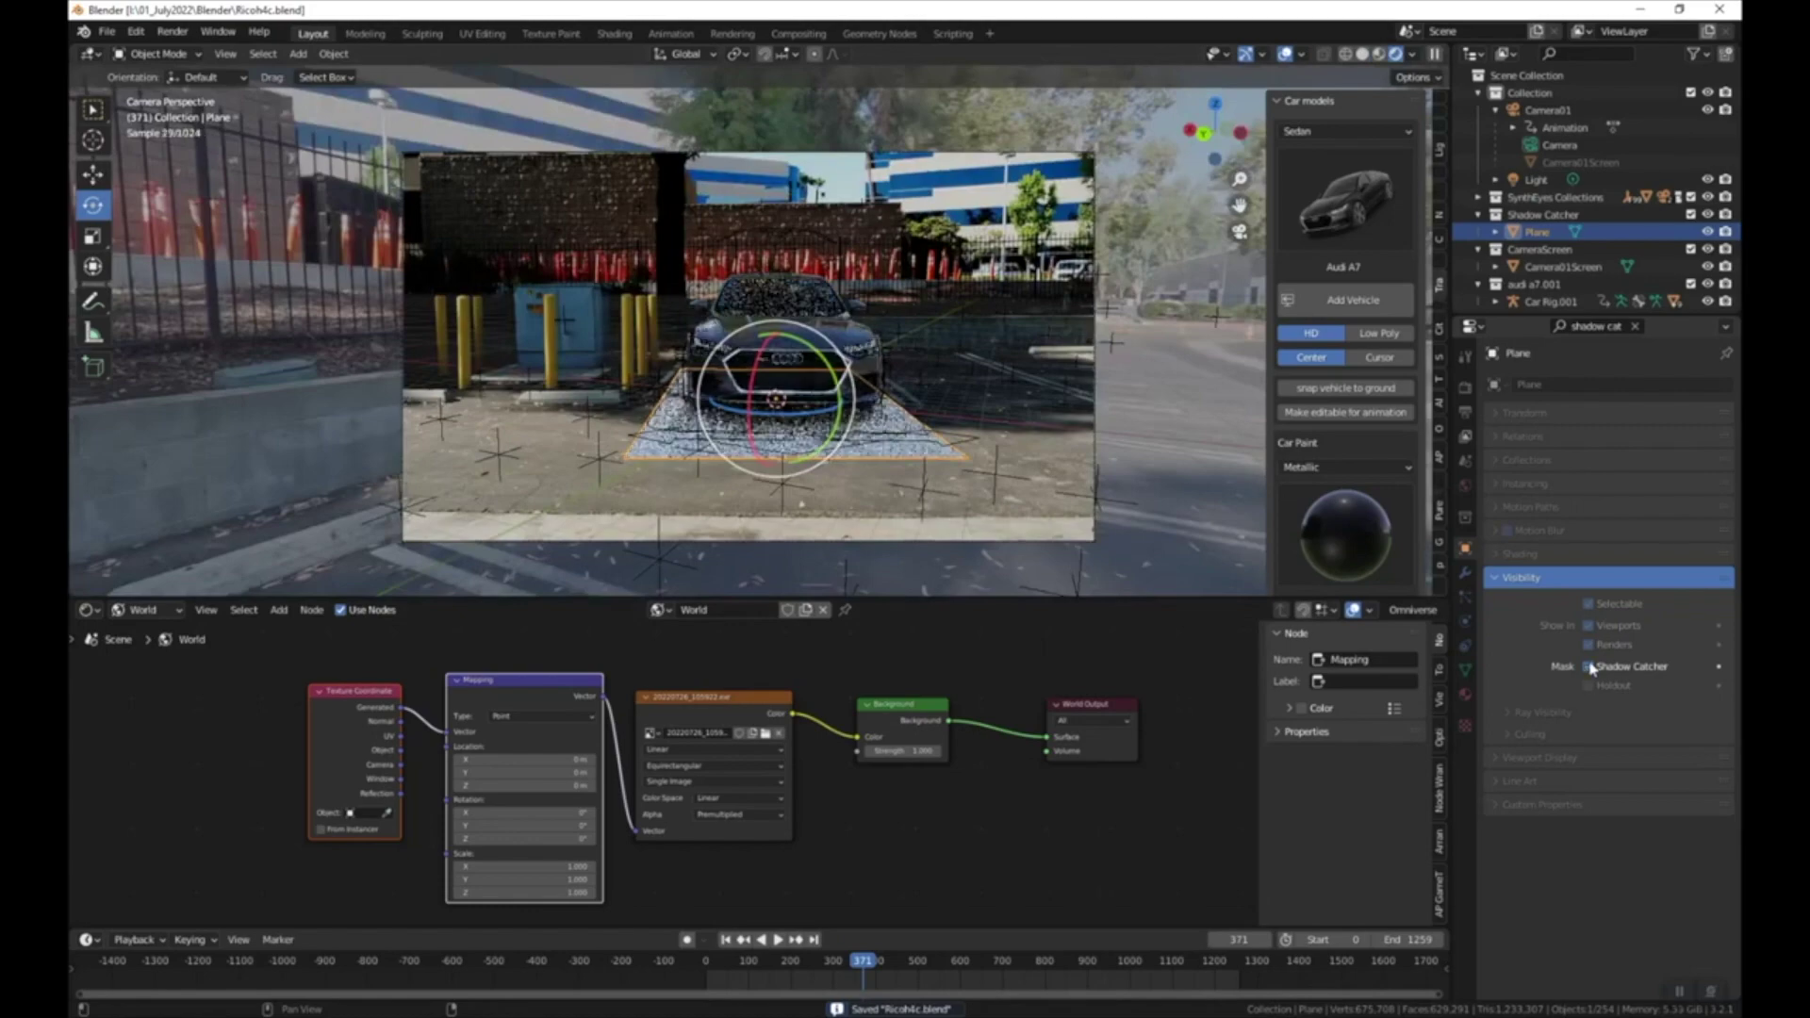
left_click(1590, 667)
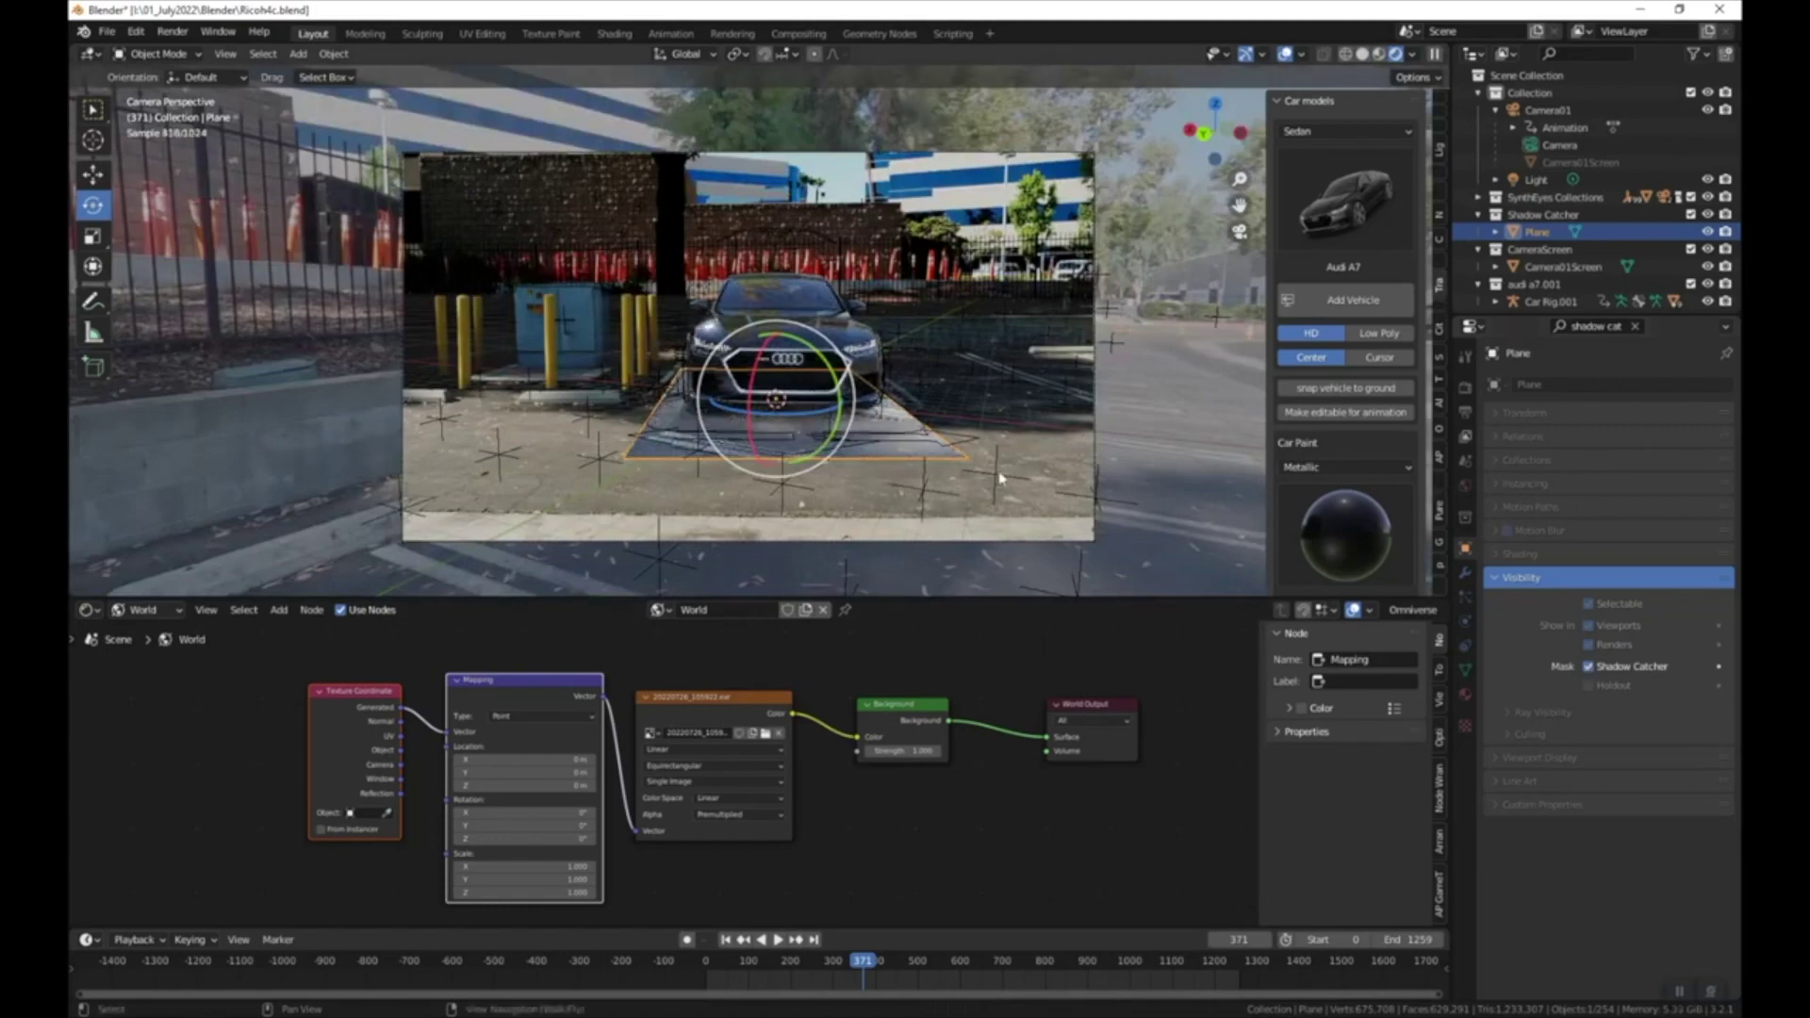
scroll(1001, 478, "up", 4)
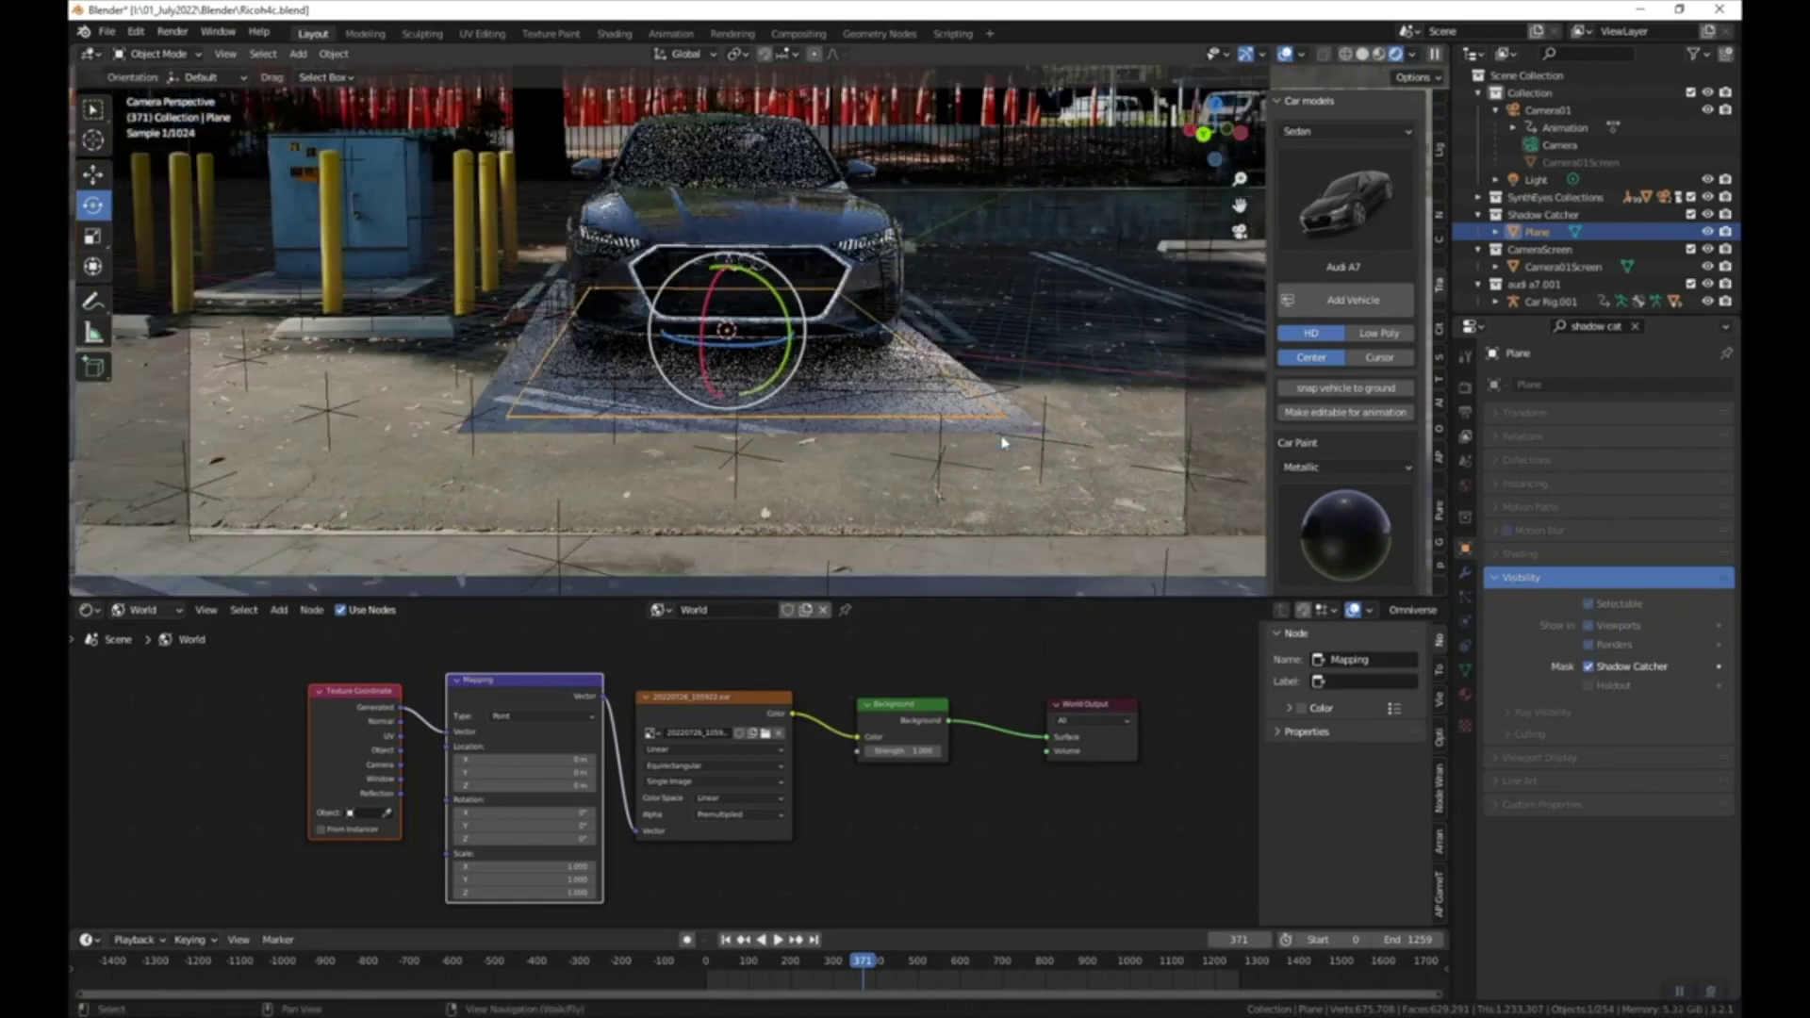
scroll(1003, 443, "down", 4)
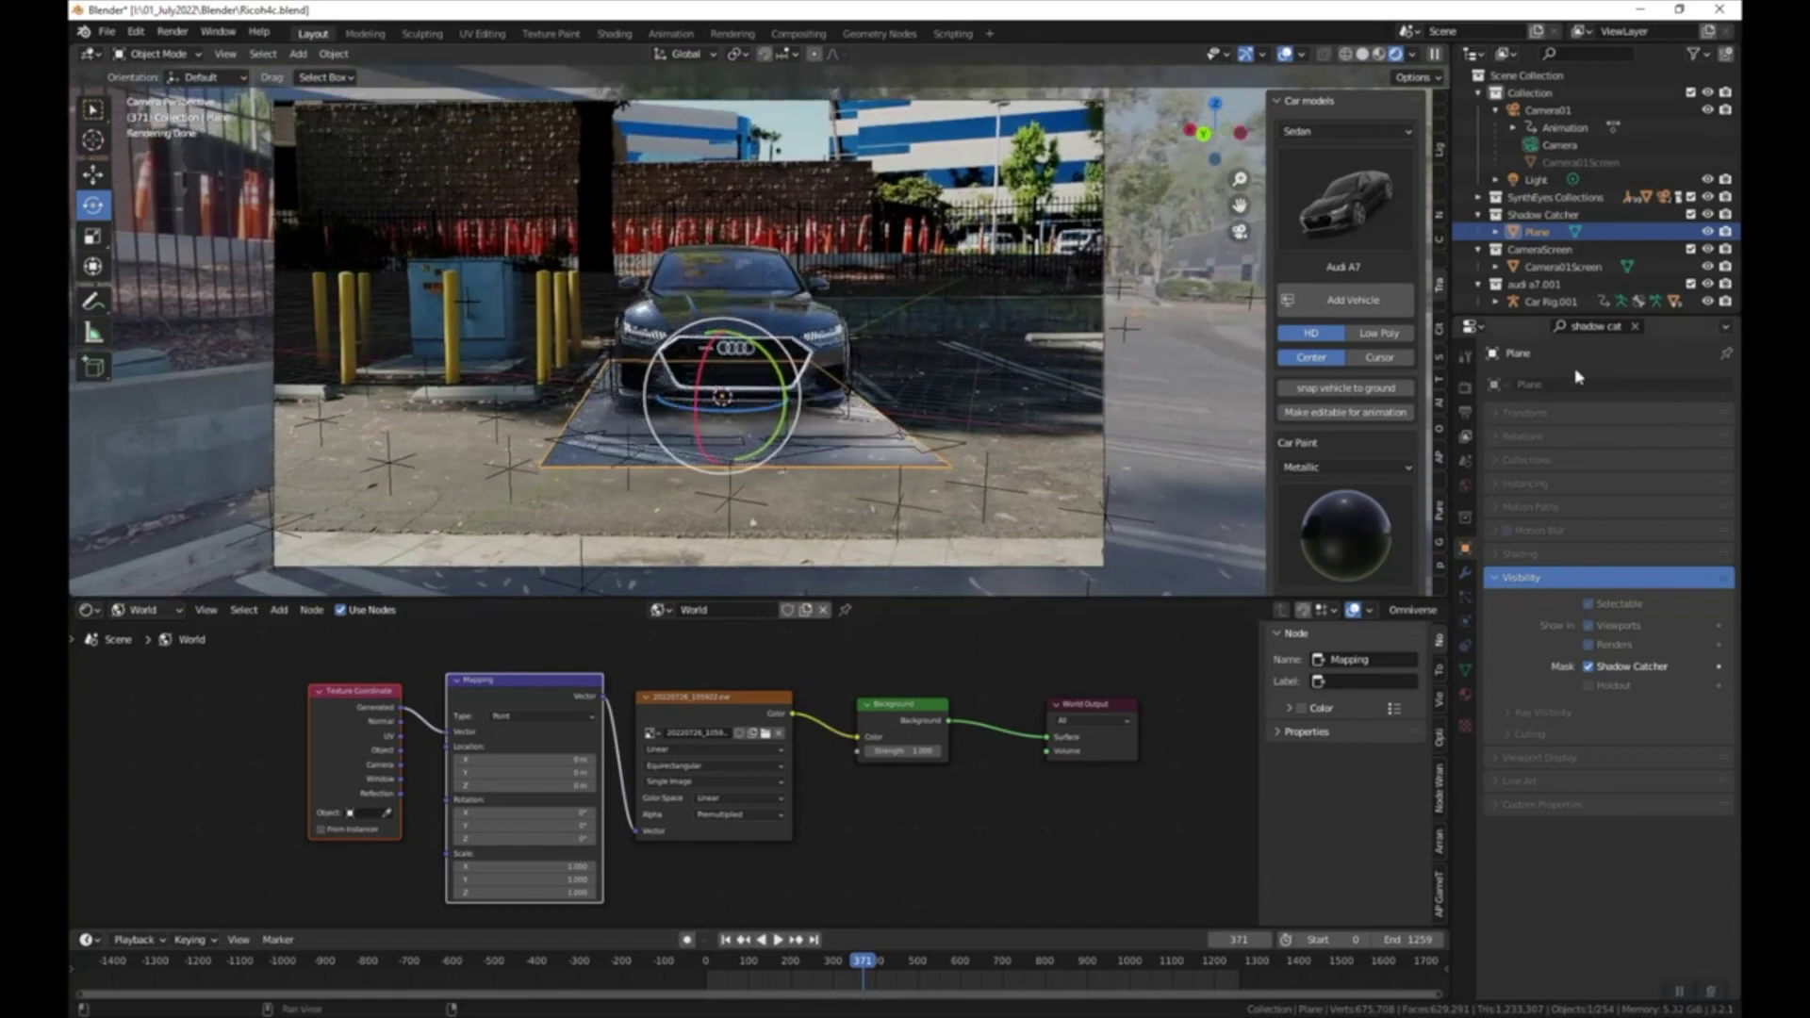
left_click(1636, 327)
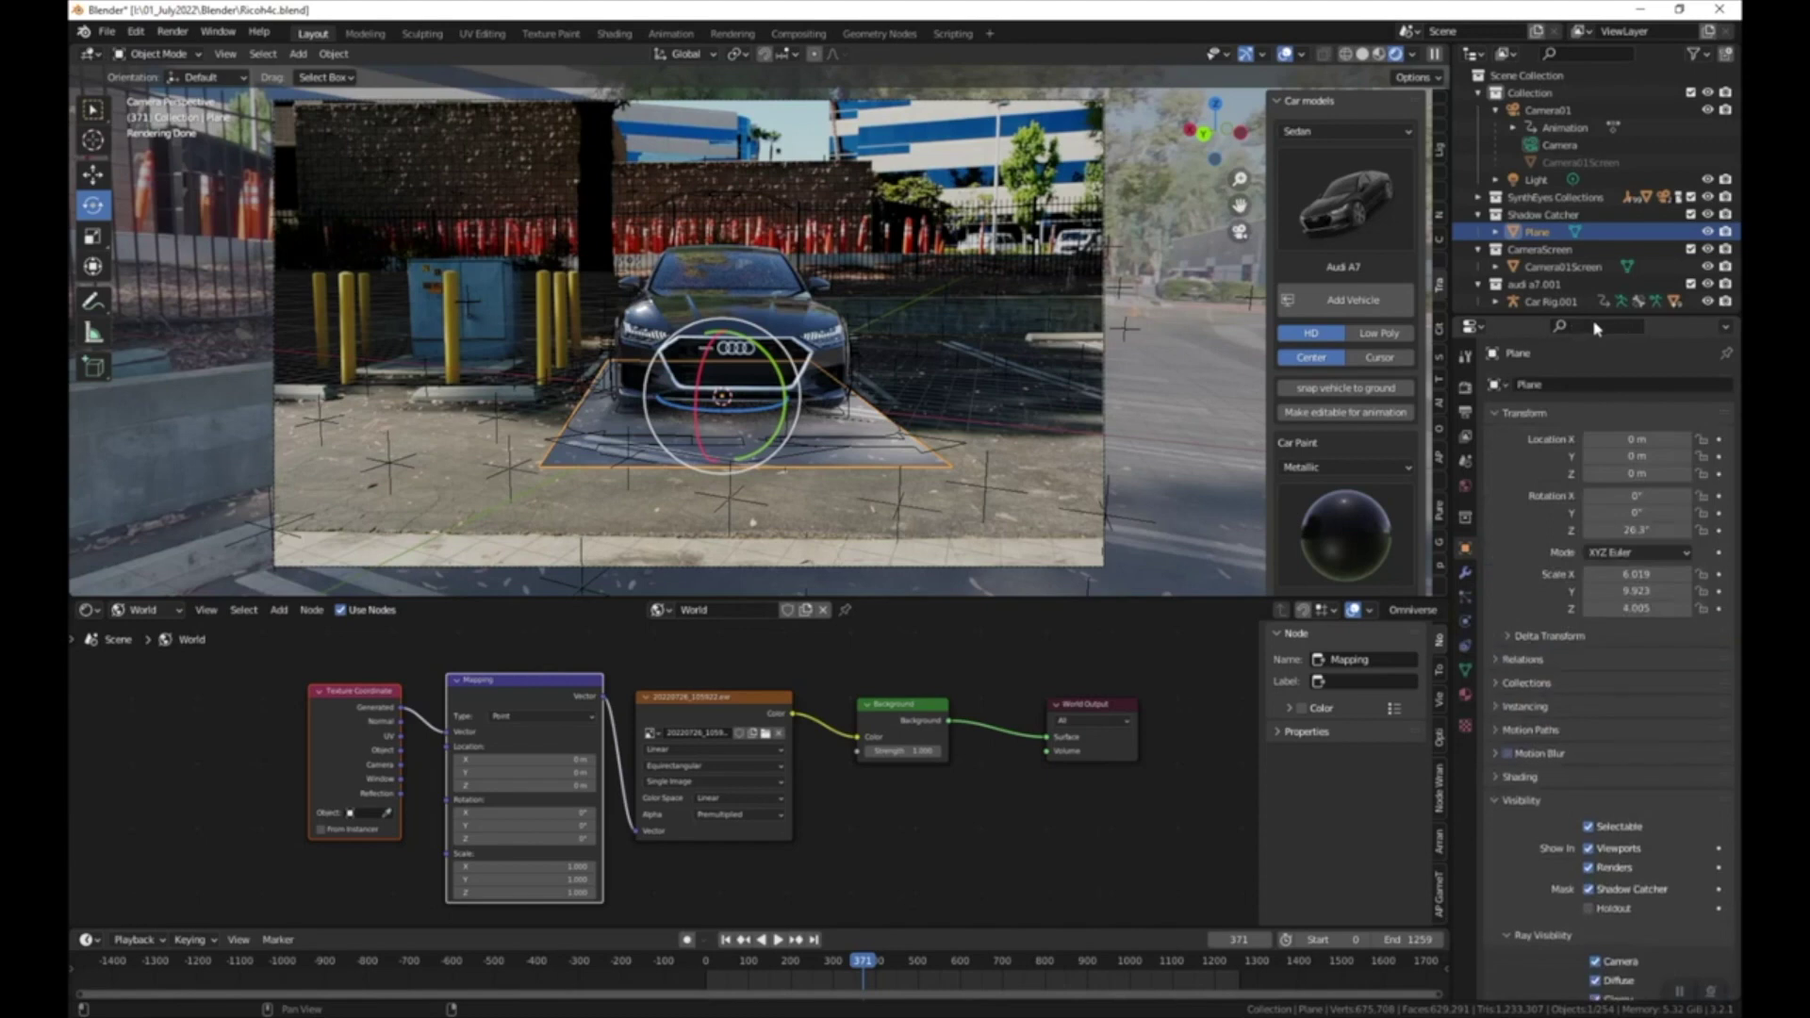
- Filter the render properties for "transpa" and enable the Film section's Transparent option
type("transpa")
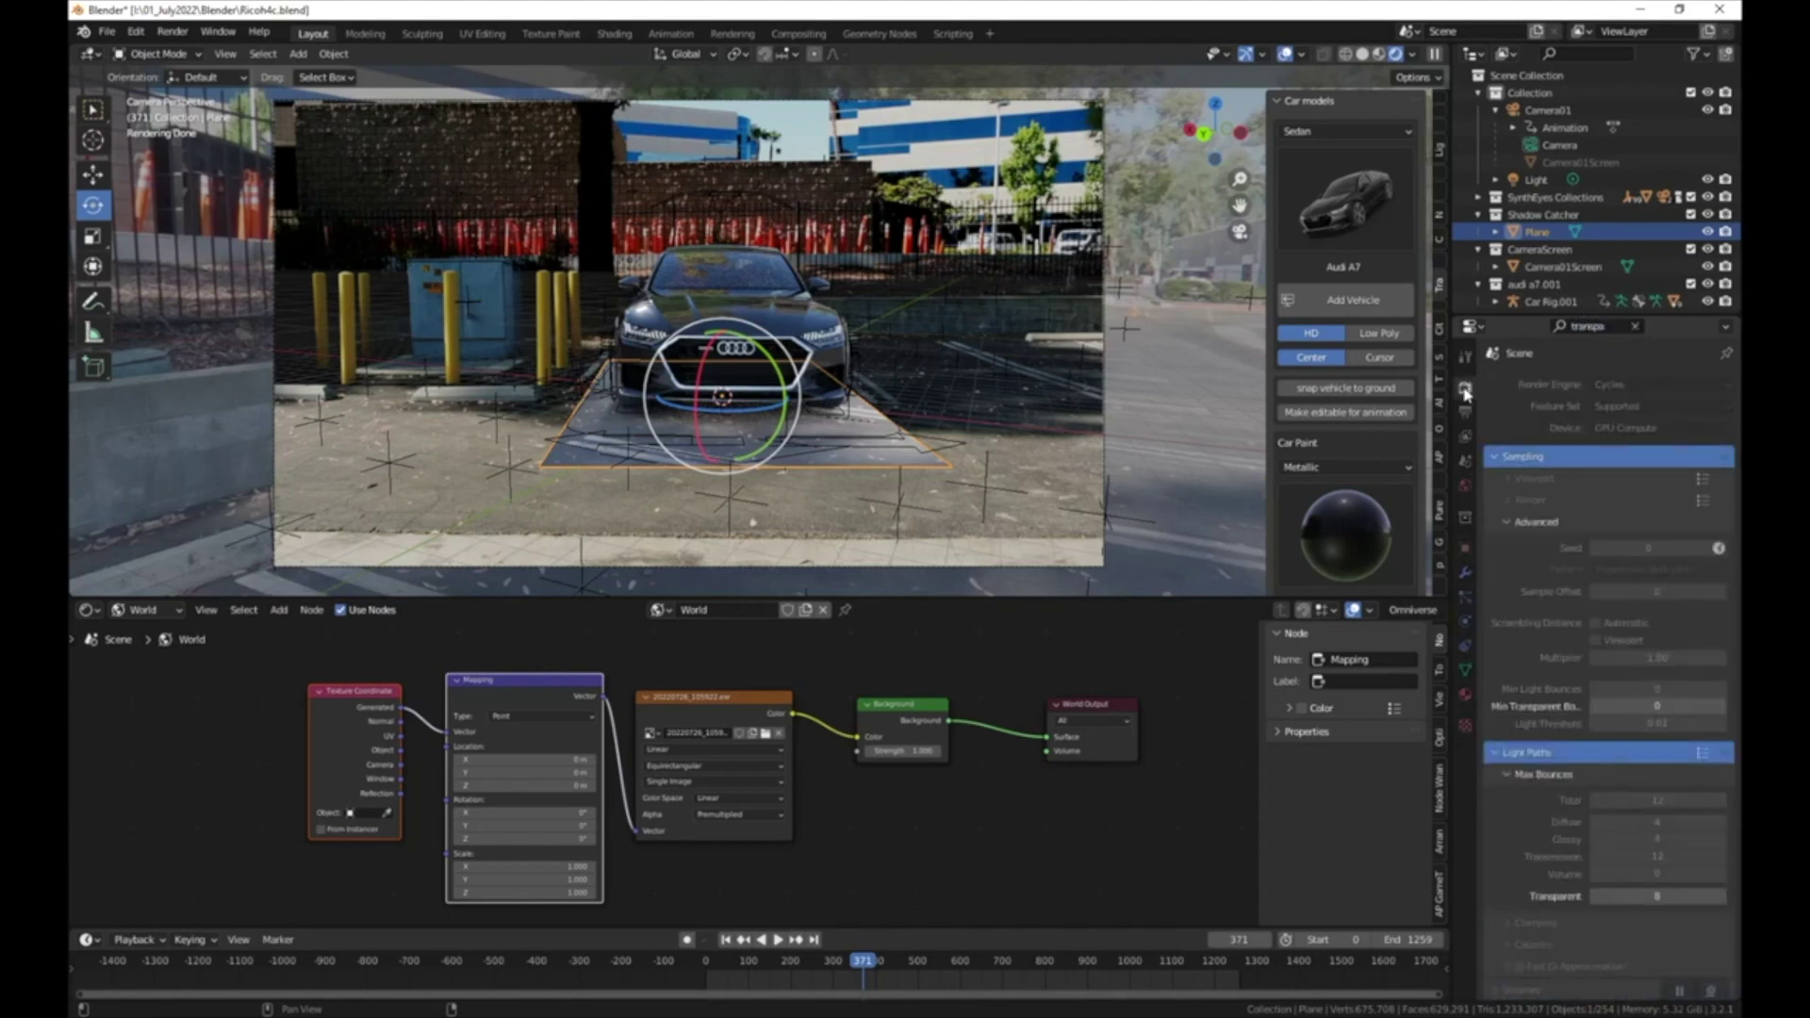
scroll(1568, 837, "down", 8)
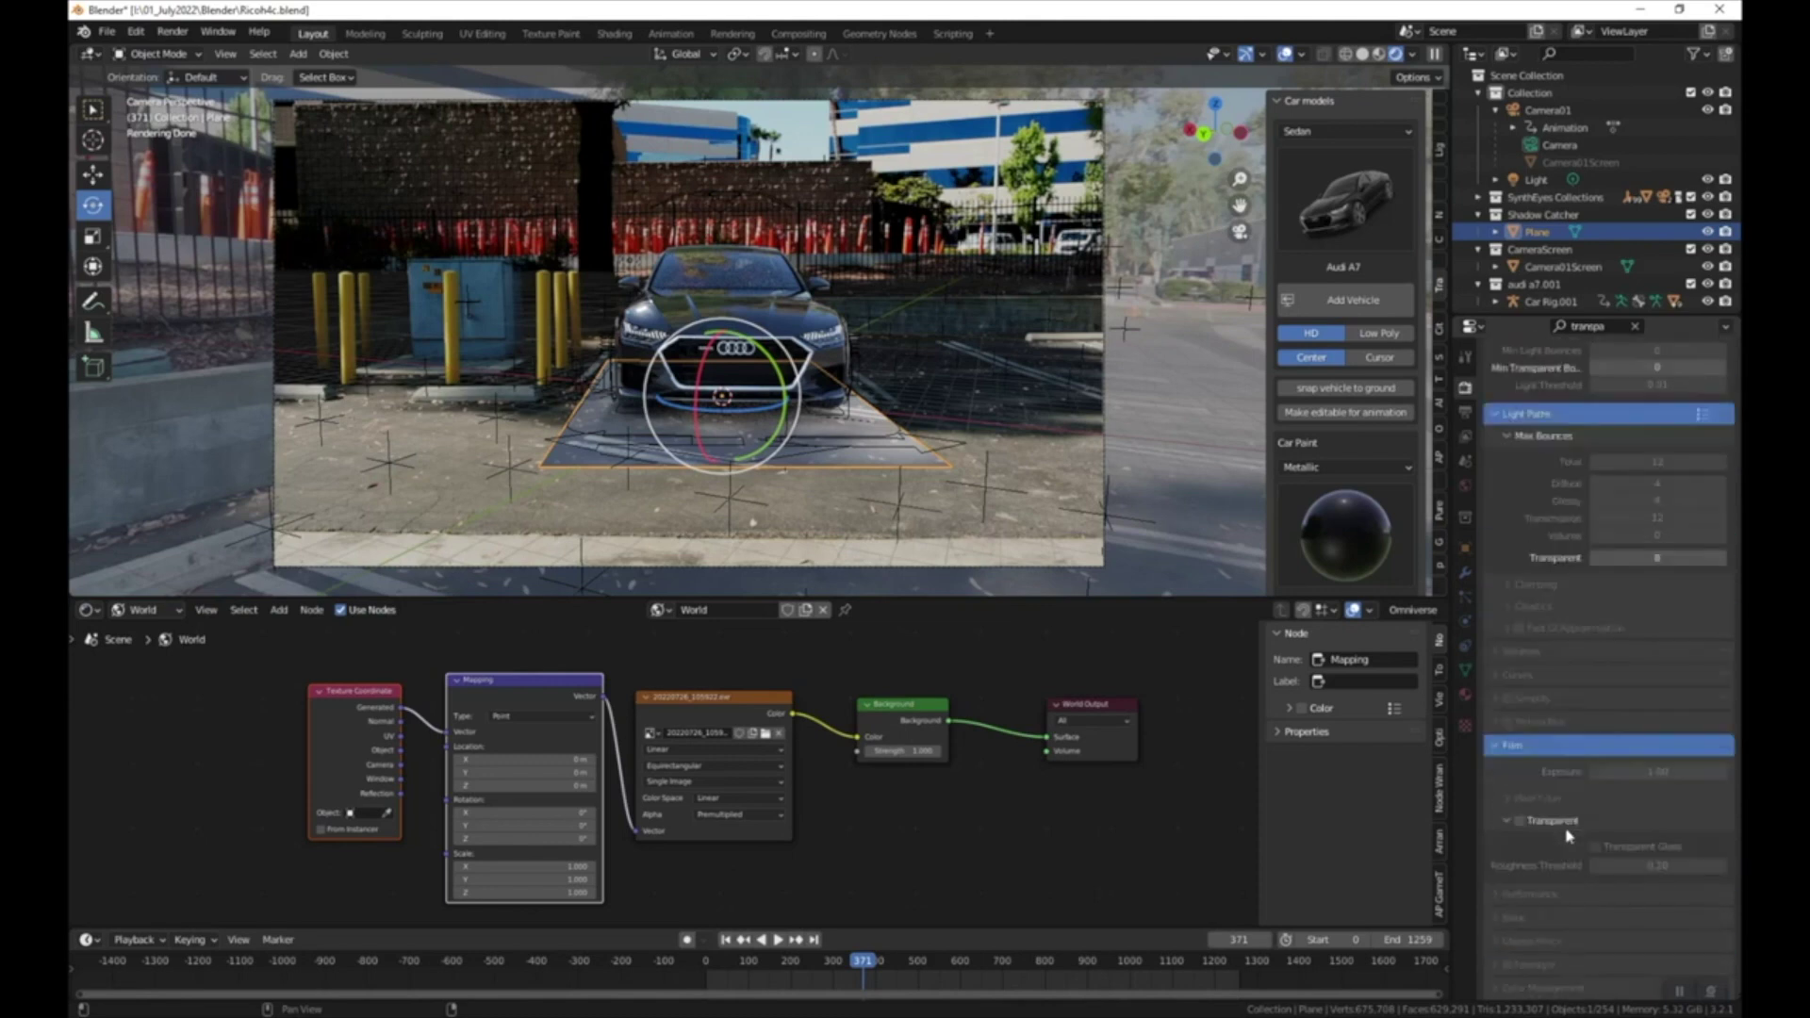
left_click(1492, 751)
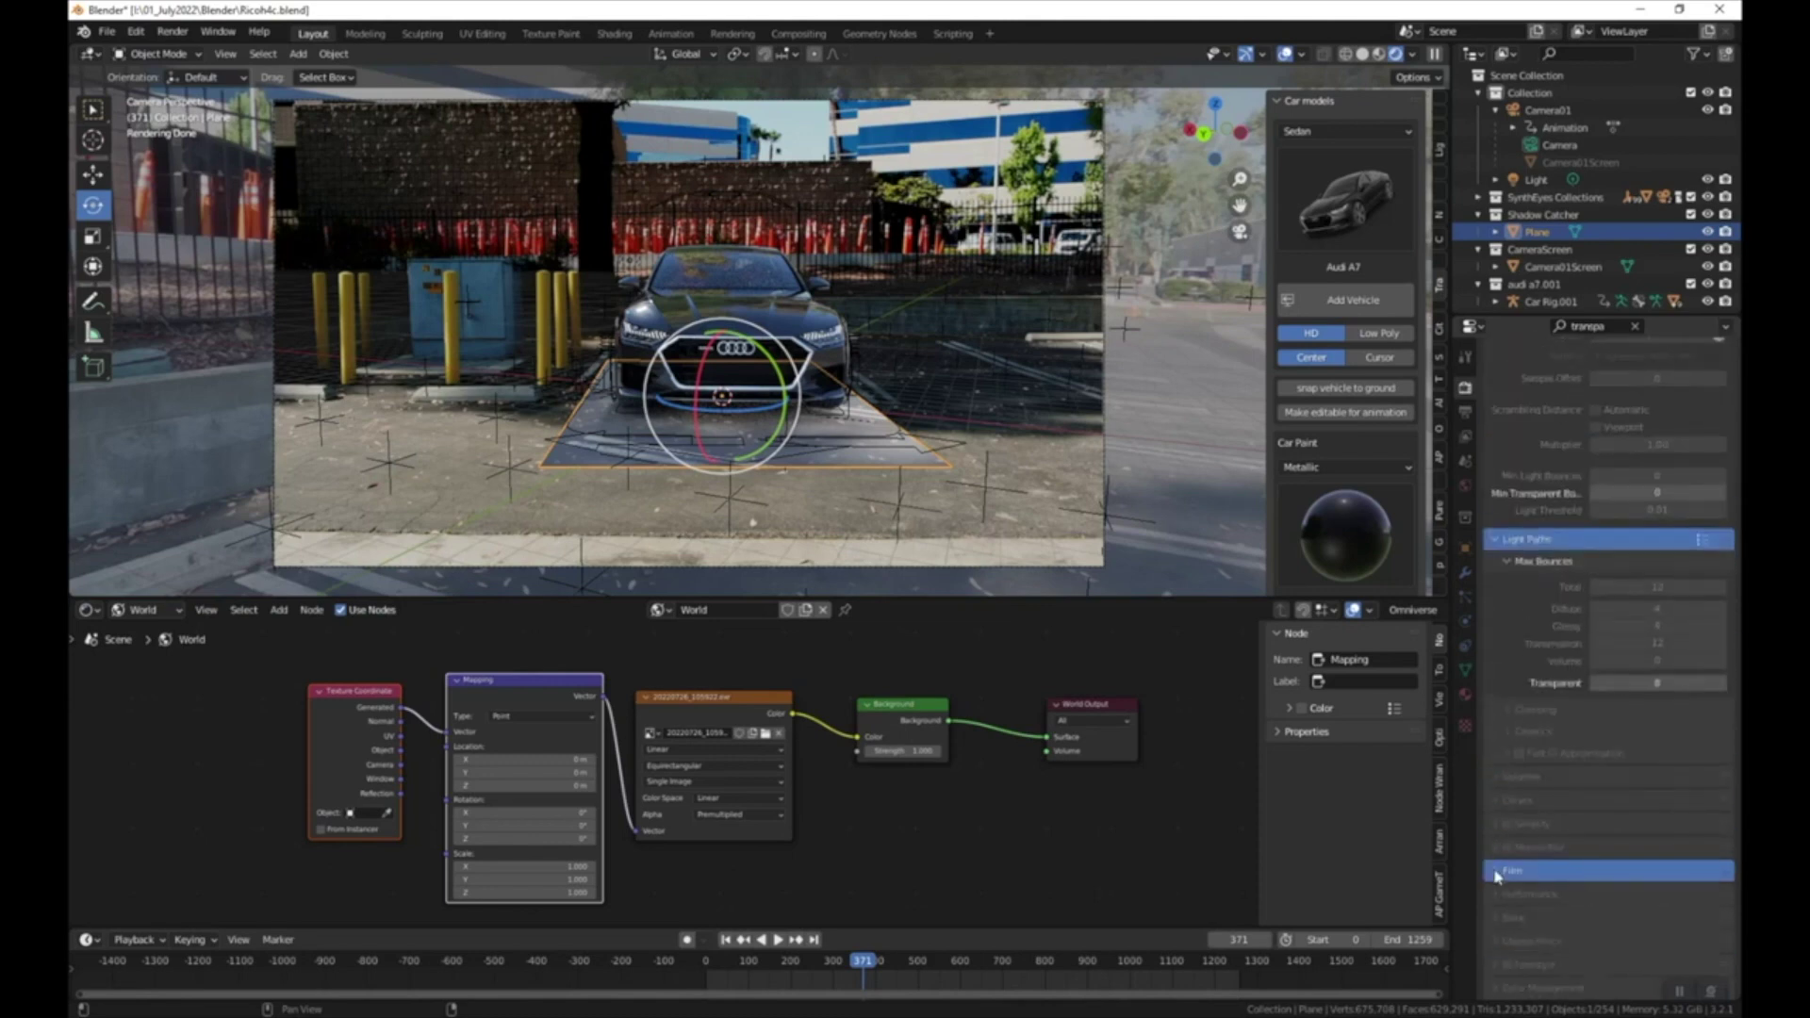
left_click(1499, 873)
left_click(1528, 826)
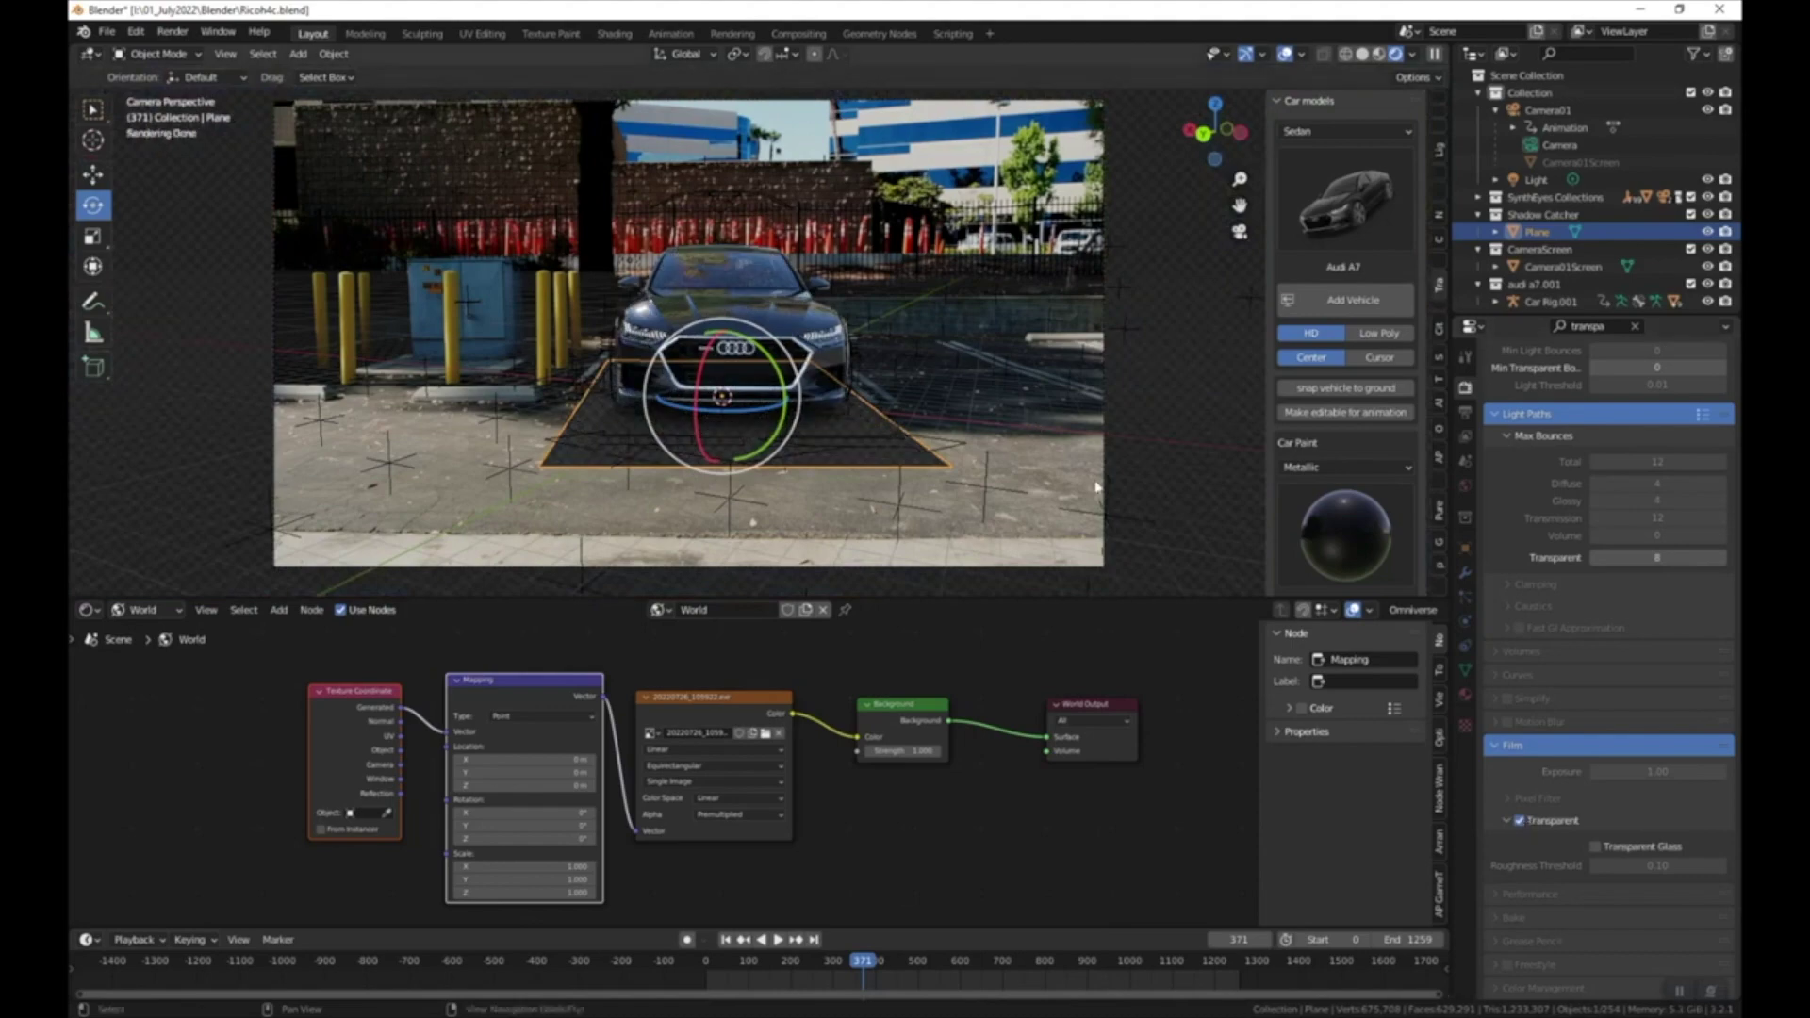
- Inspect the car's front and its contact shadow on the catcher plane with the transparent film, up close and in the full frame
scroll(829, 448, "up", 3)
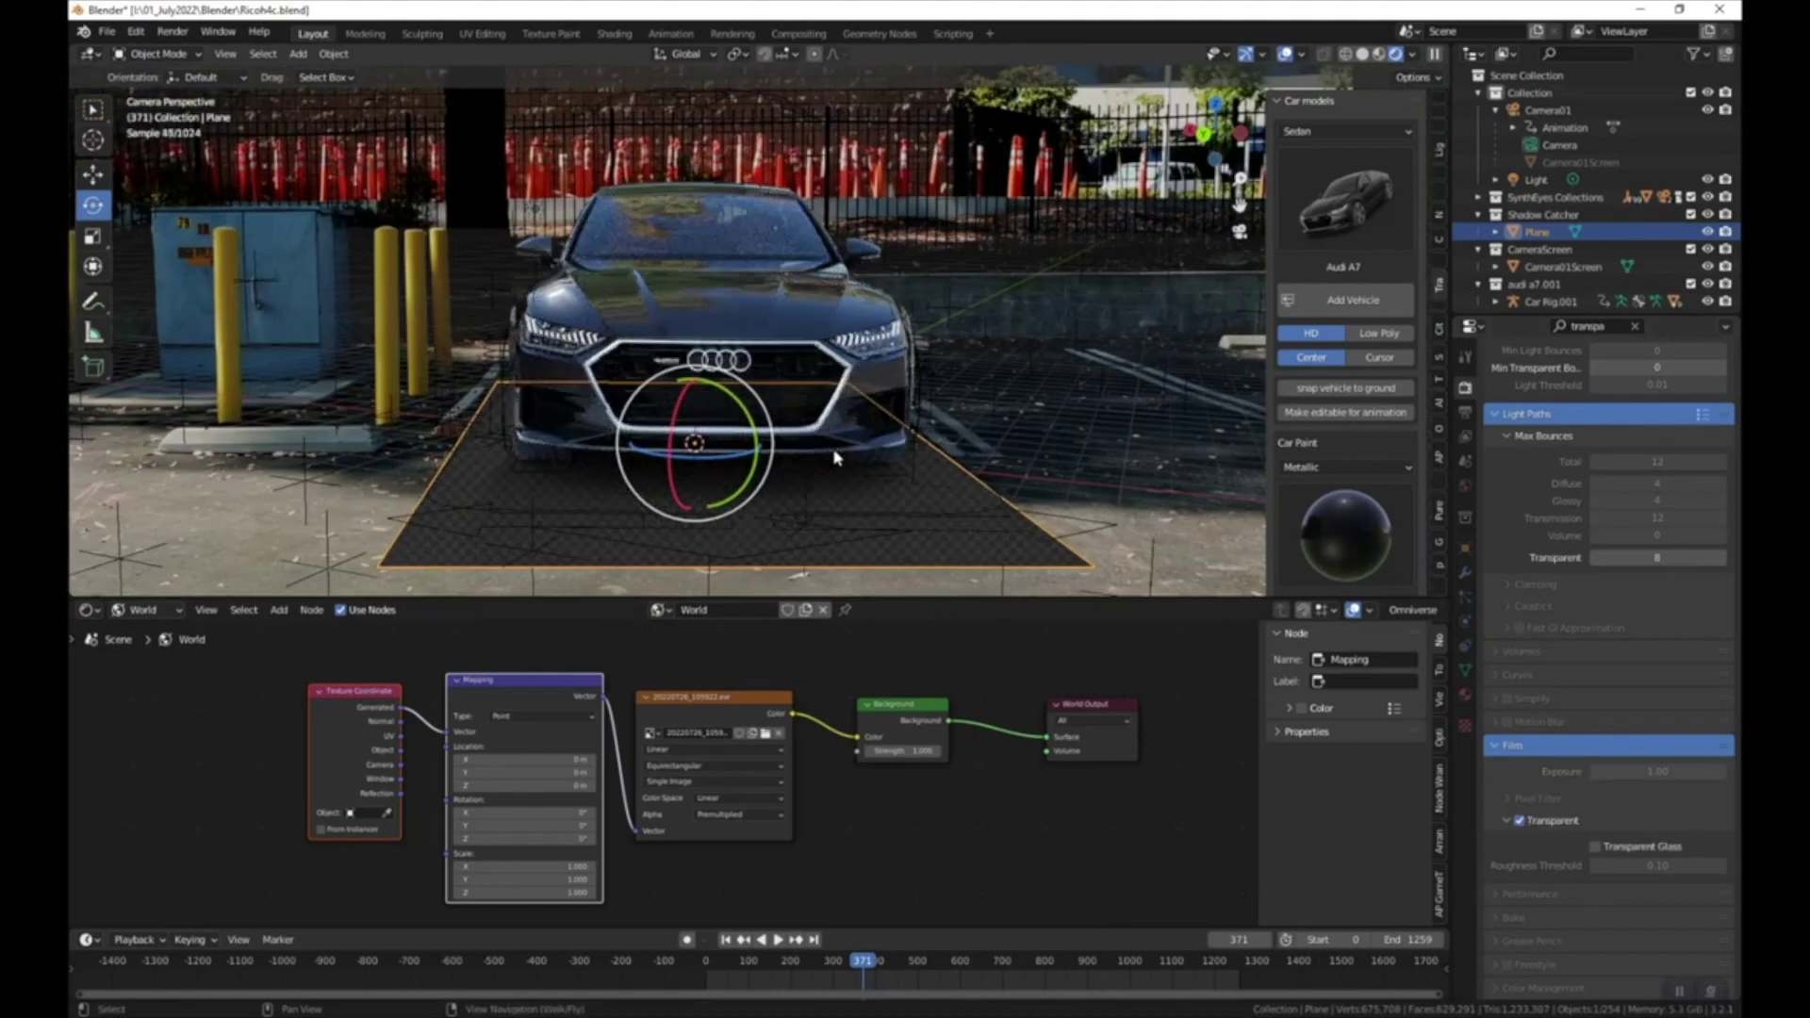
scroll(835, 457, "up", 4)
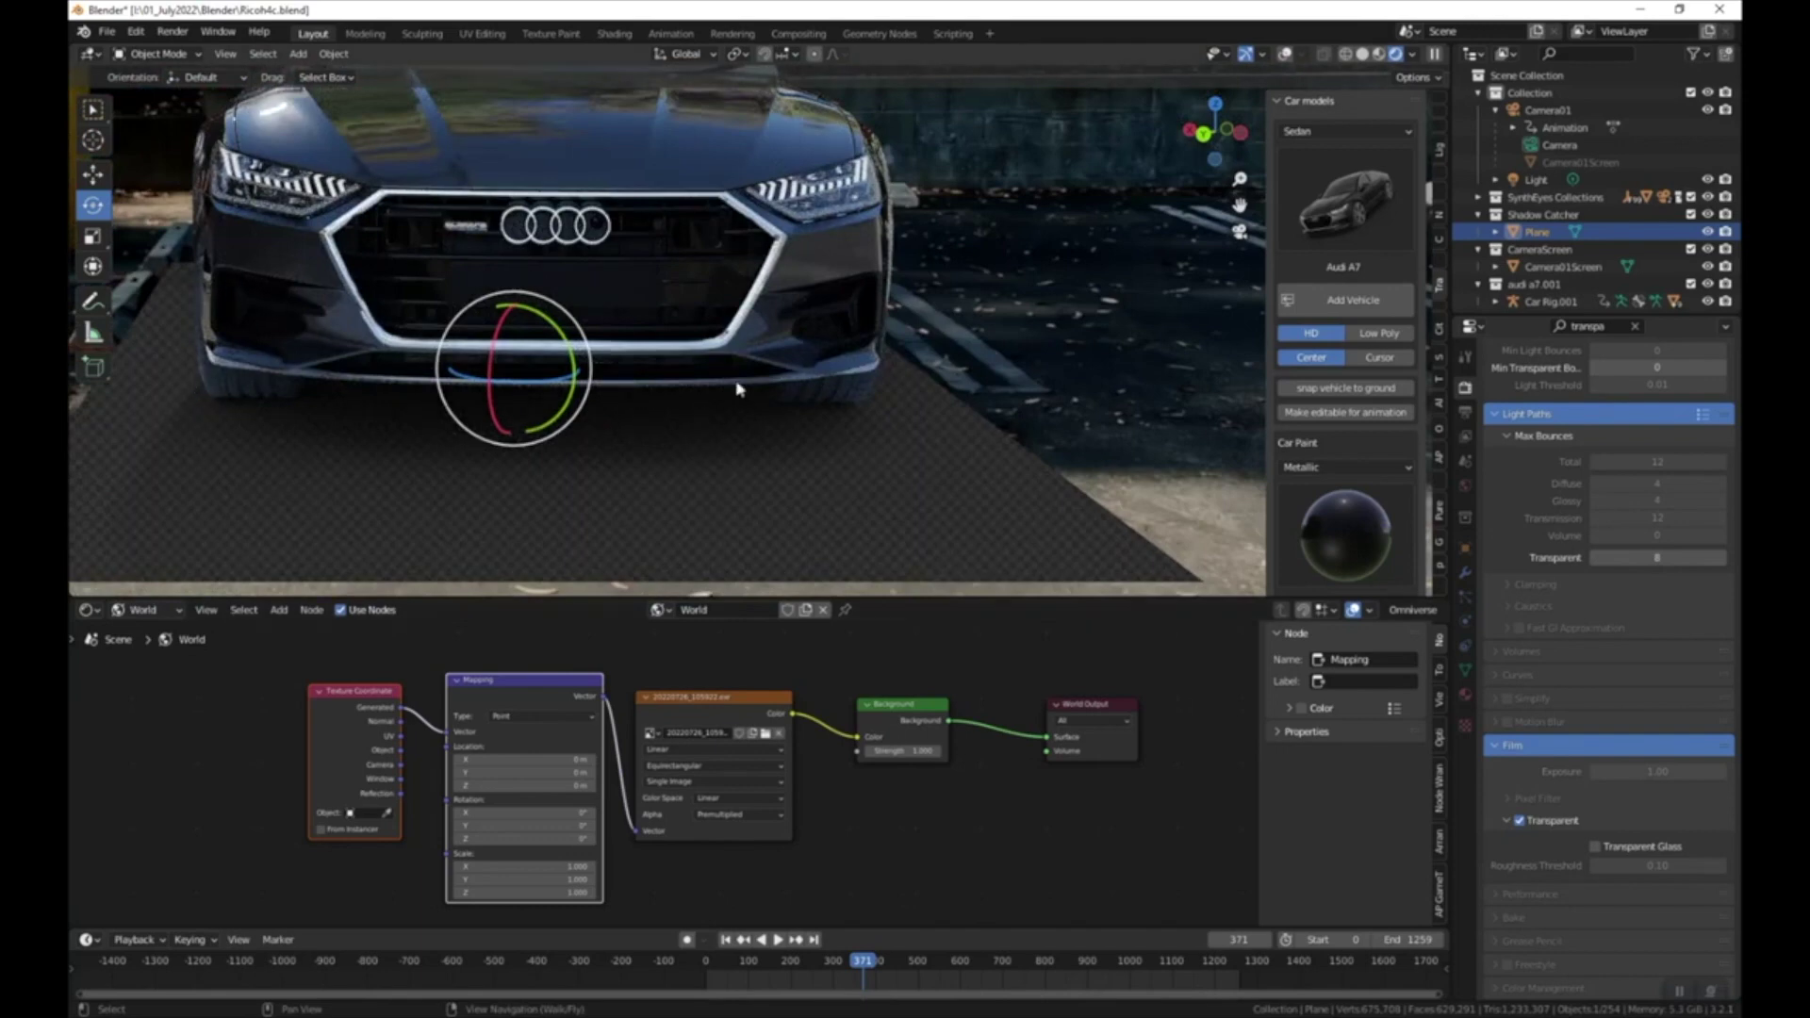
scroll(736, 382, "down", 3)
scroll(727, 387, "up", 3)
middle_click_drag(454, 414, 908, 373, "shift")
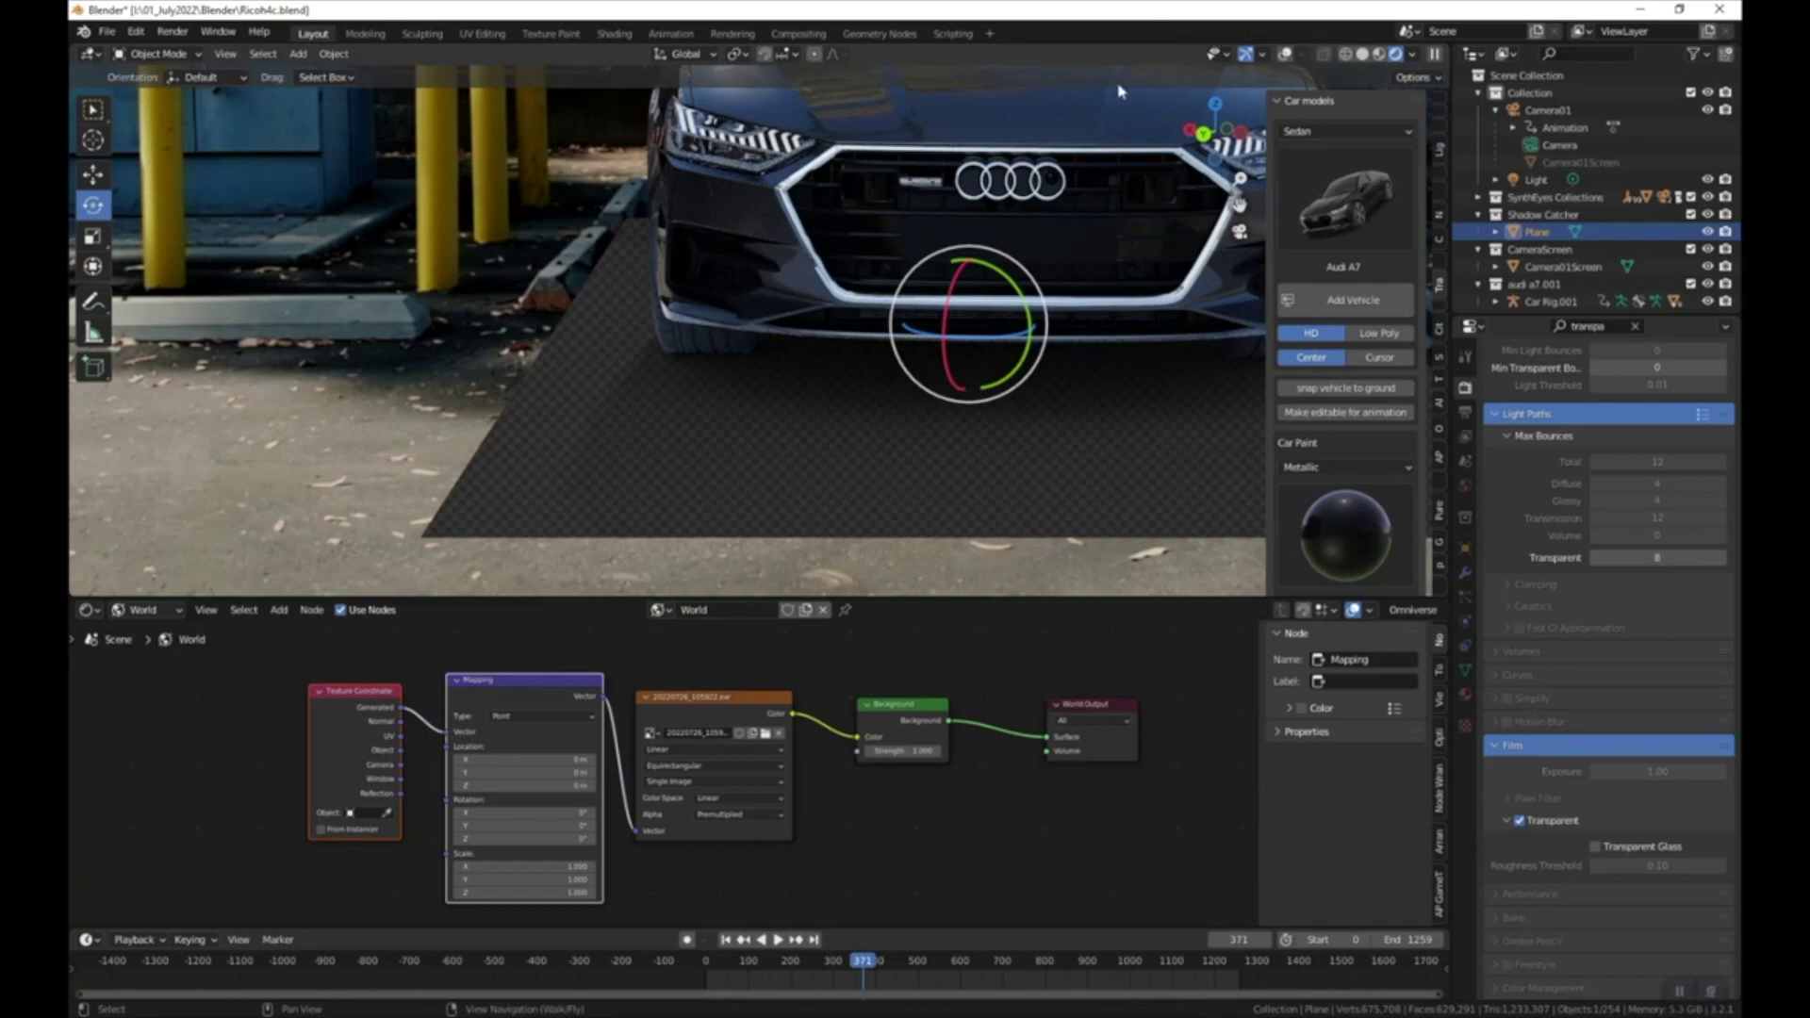
scroll(223, 323, "down", 3)
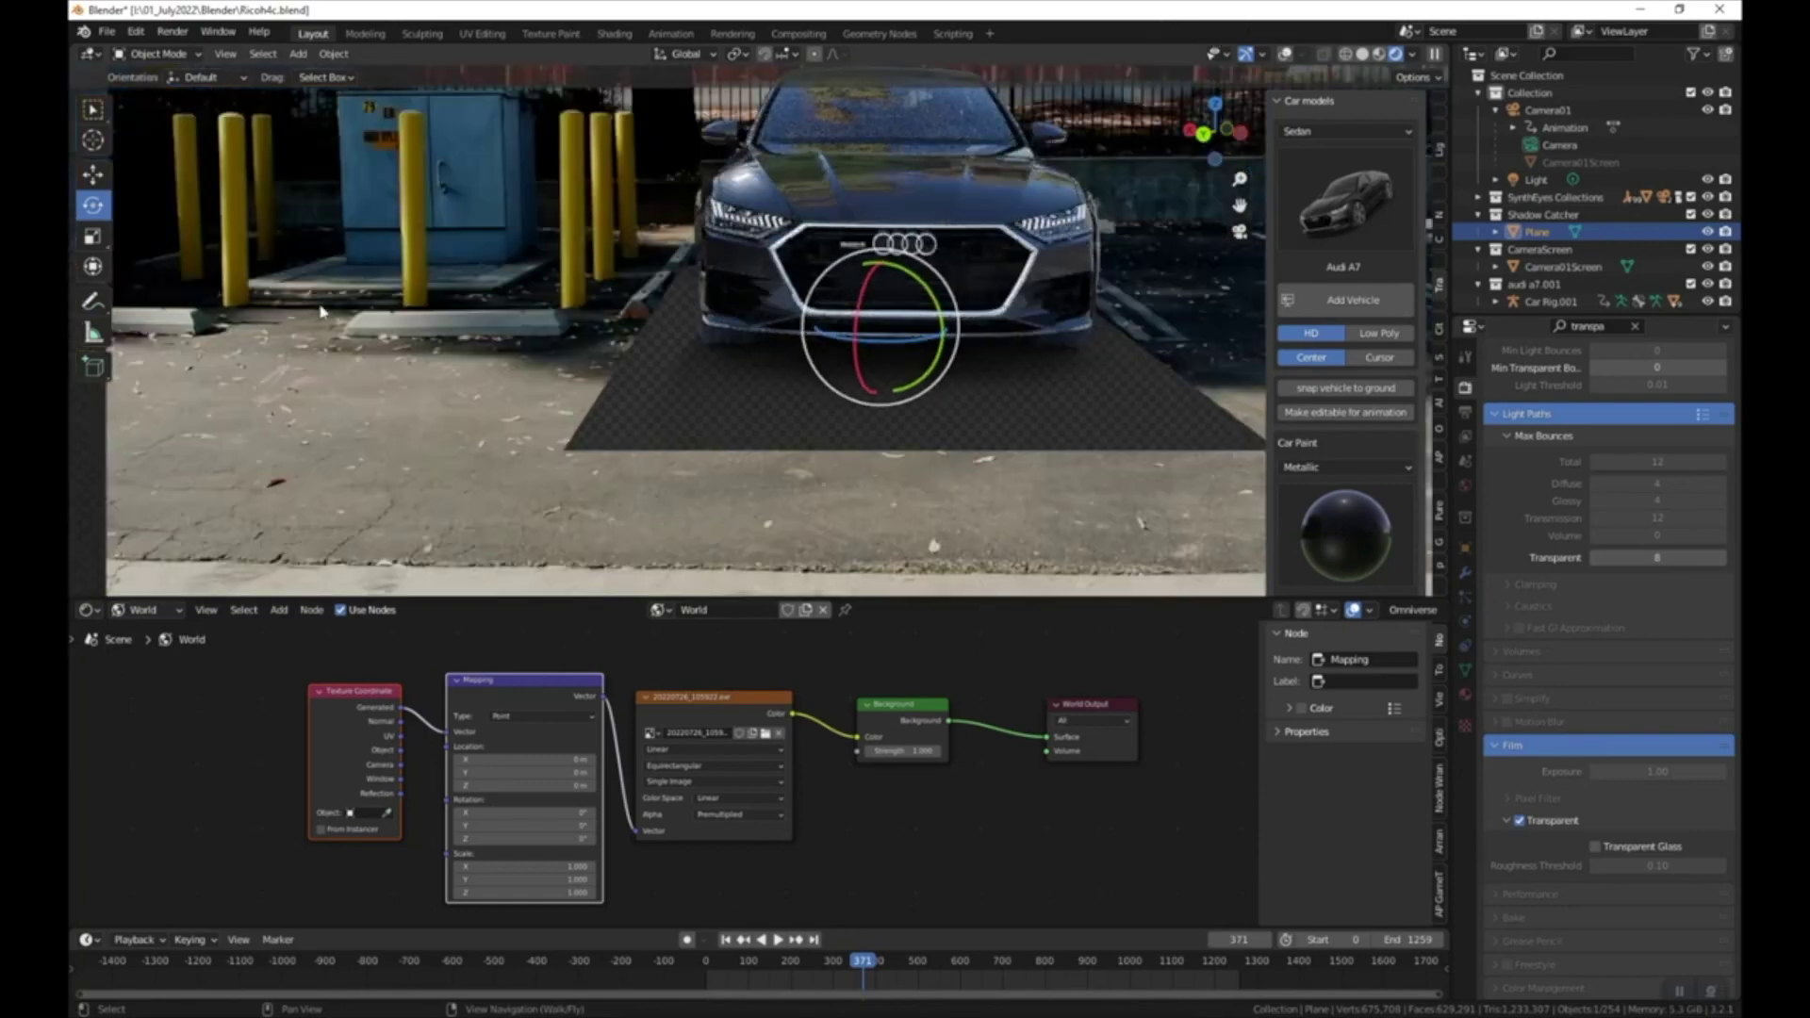
scroll(321, 311, "down", 1)
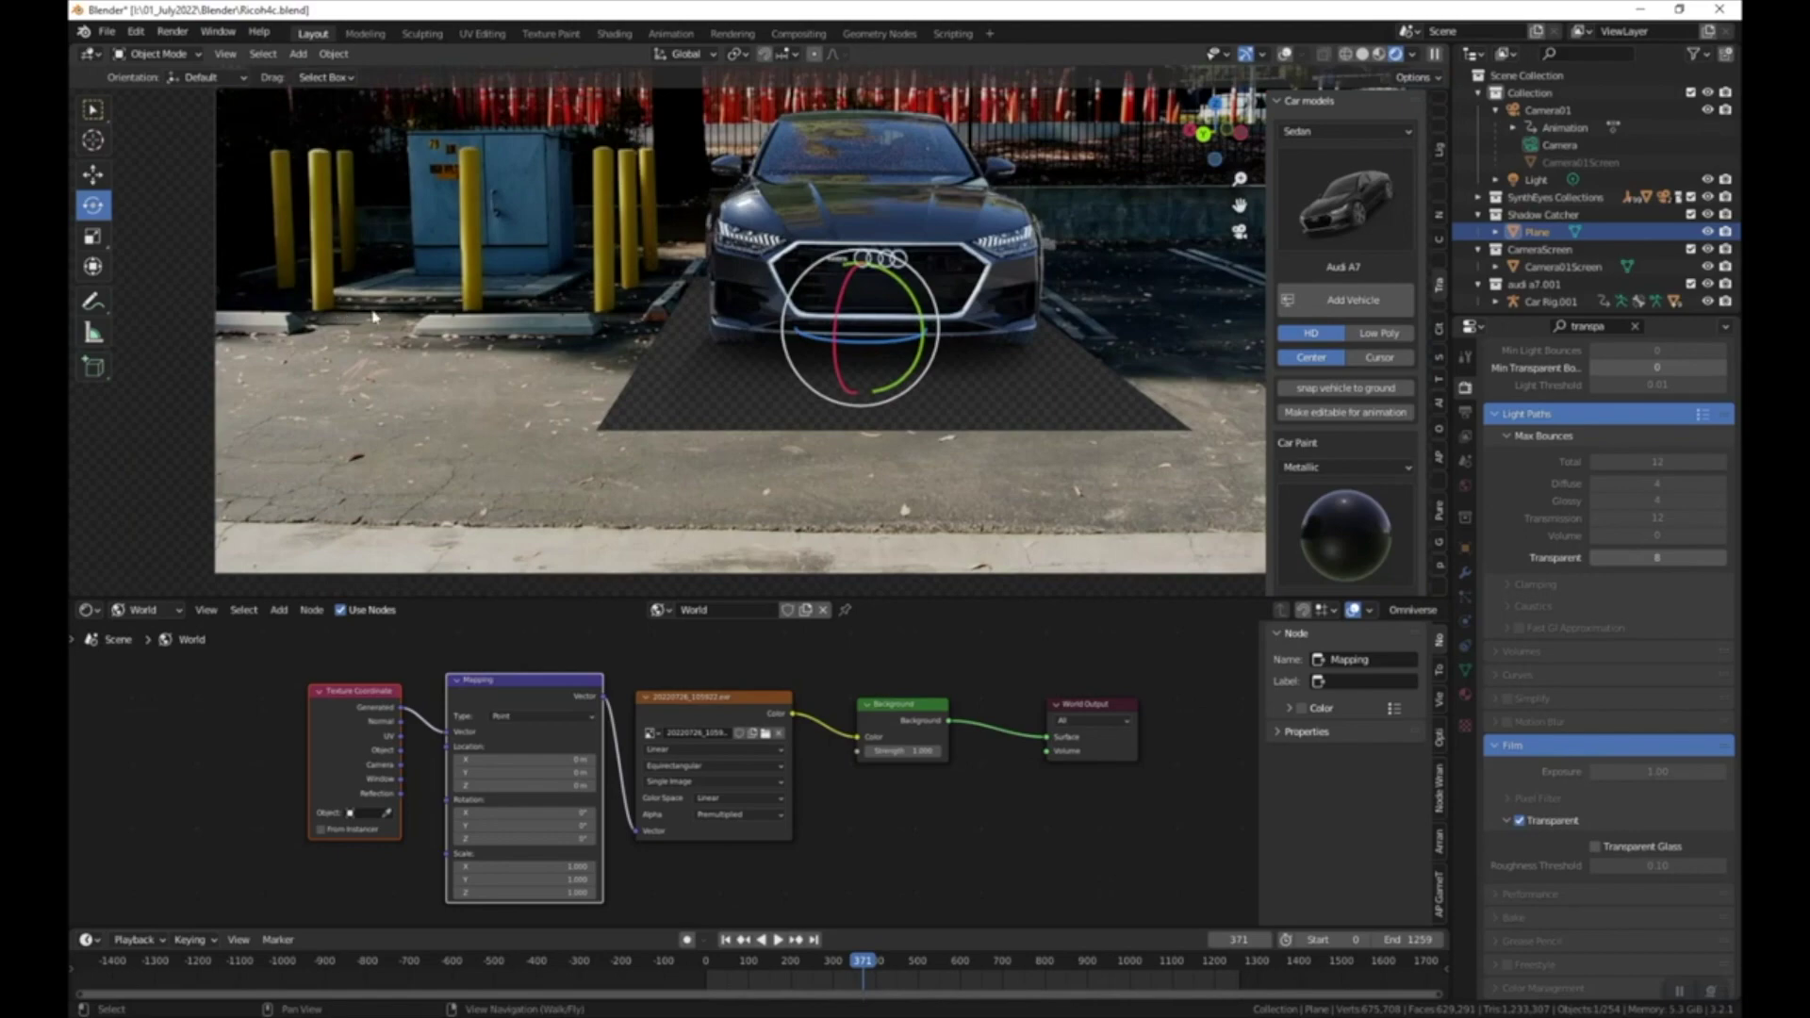
scroll(398, 321, "up", 3)
scroll(193, 312, "down", 4)
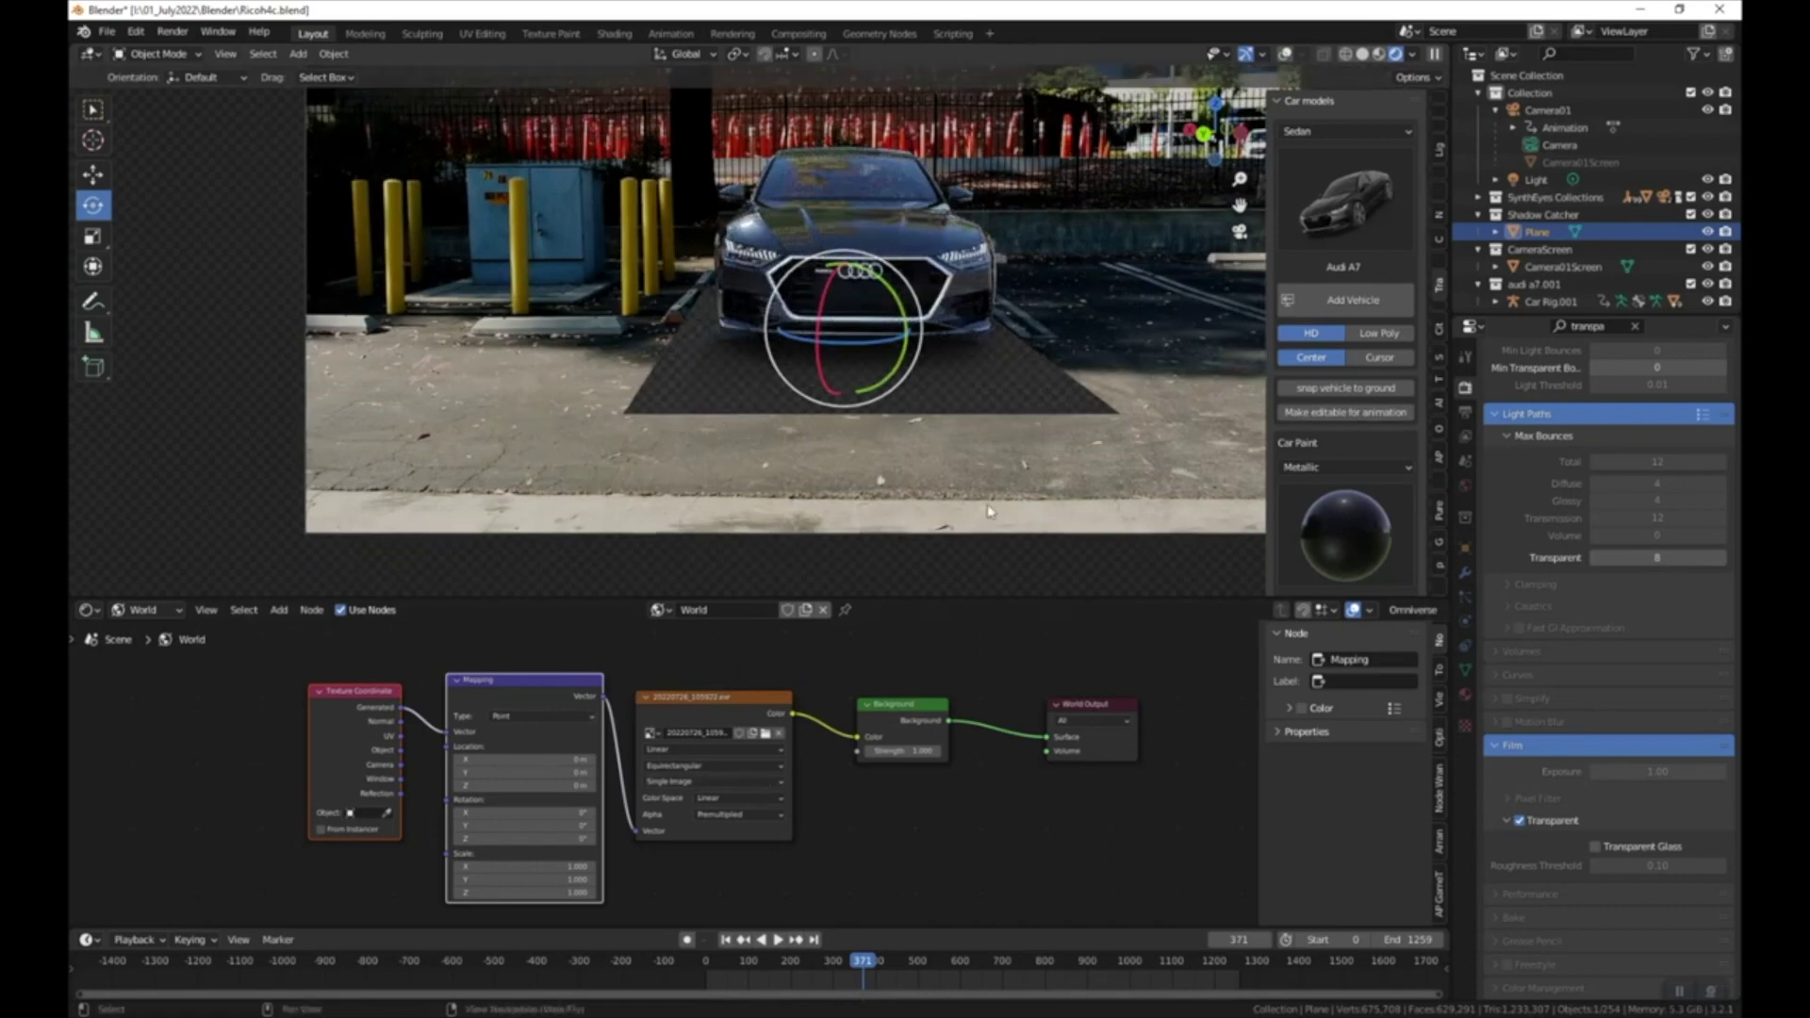
- Turn off the film's Transparent option
left_click(1519, 821)
scroll(948, 440, "down", 1)
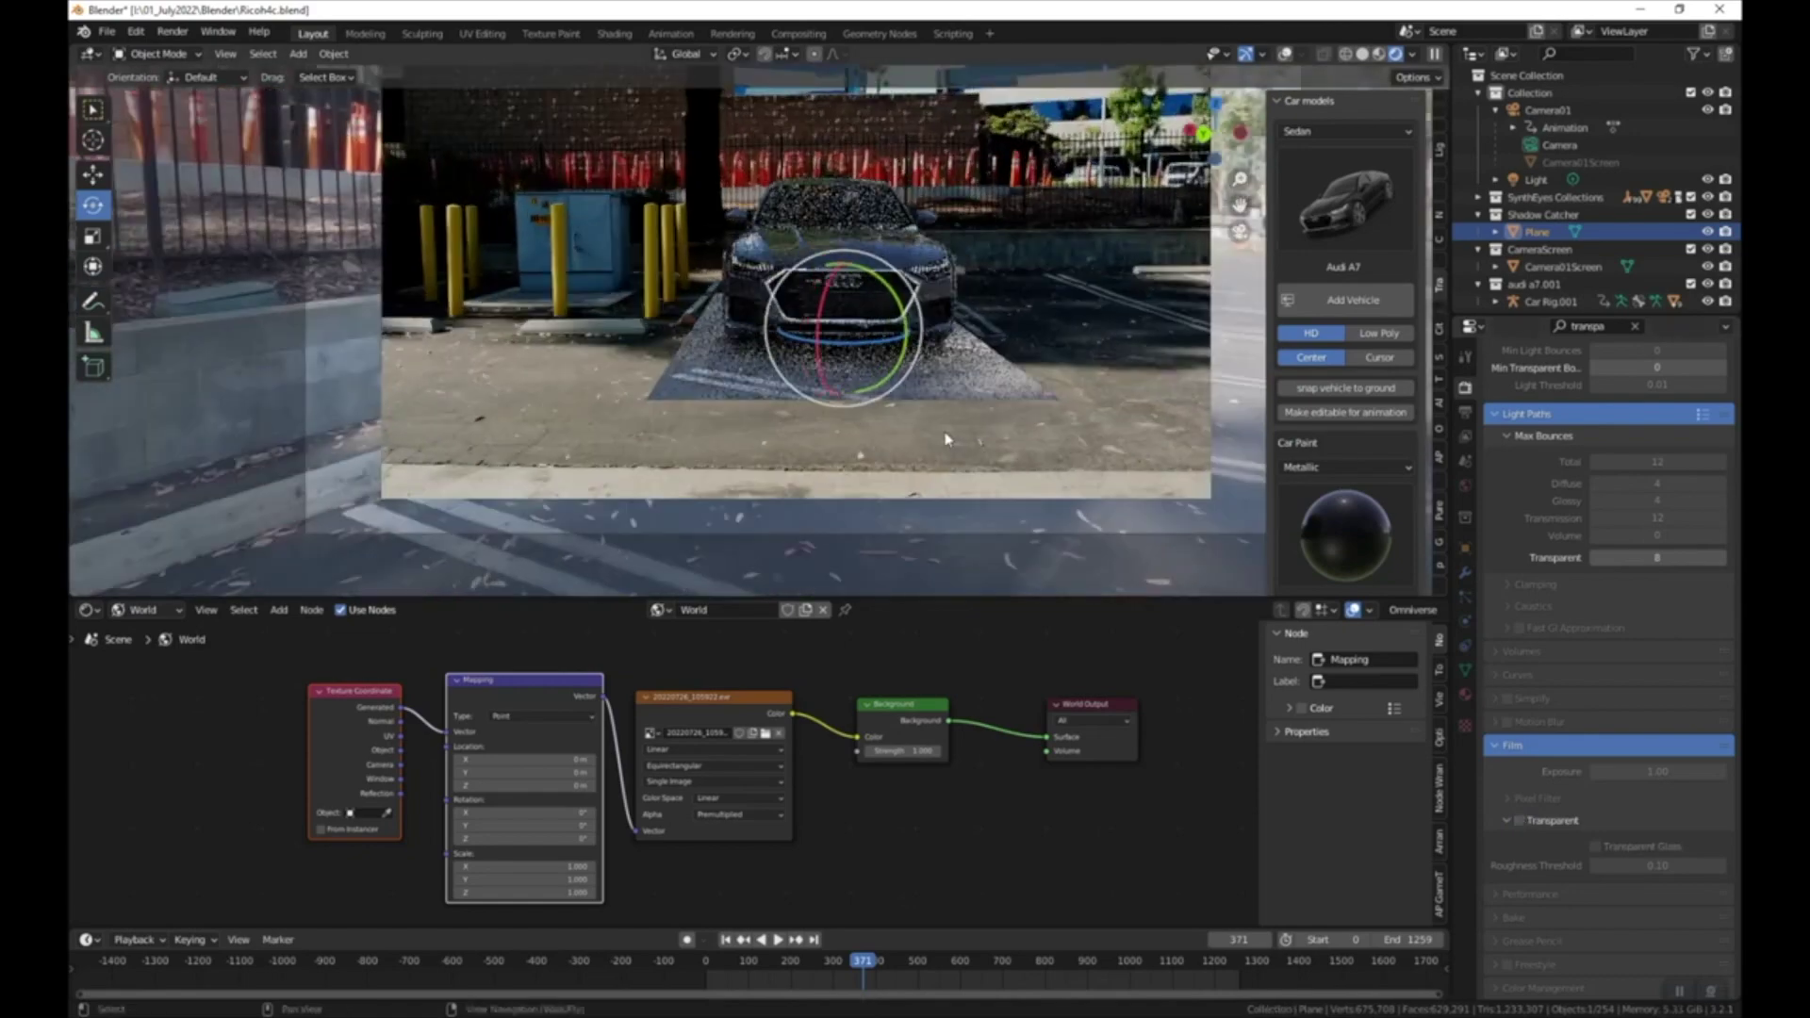
- Orbit around the car to examine the HDRI's sun direction and surroundings, comparing them with the footage in the camera view
scroll(948, 440, "up", 1)
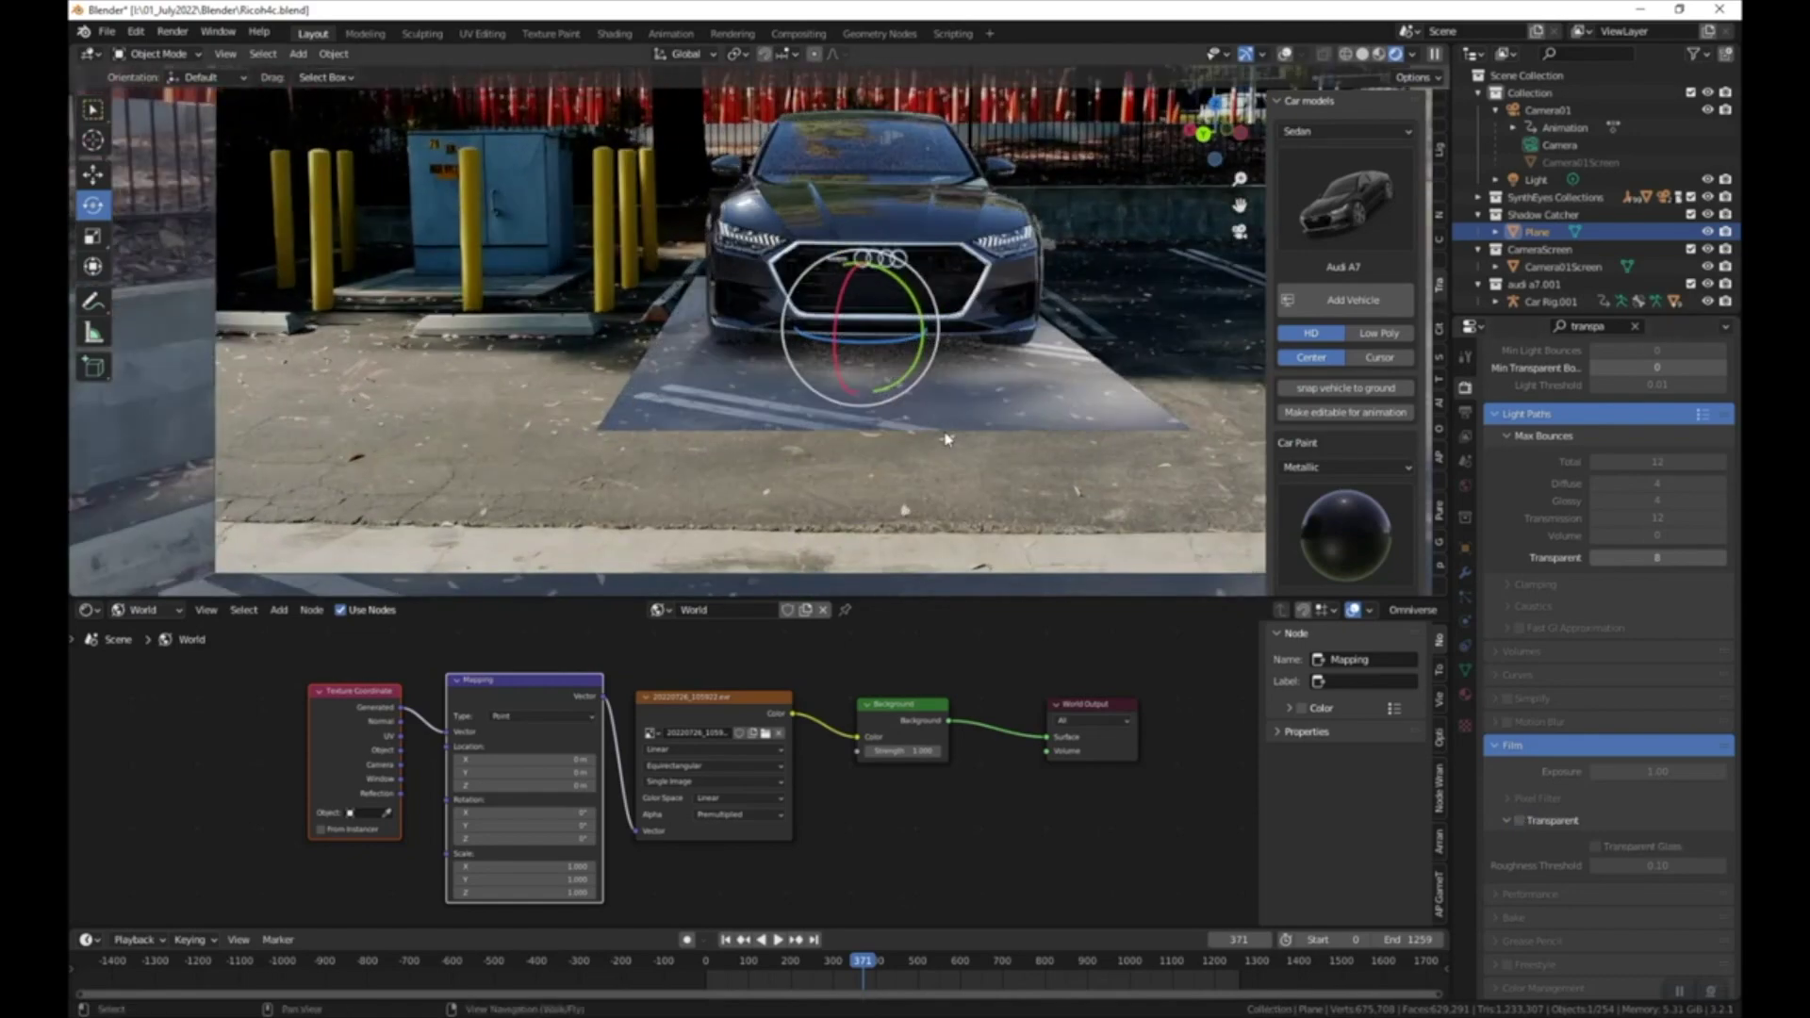
middle_click_drag(947, 440, 478, 286)
scroll(993, 295, "down", 2)
scroll(766, 355, "up", 3)
middle_click_drag(994, 295, 706, 177, "shift")
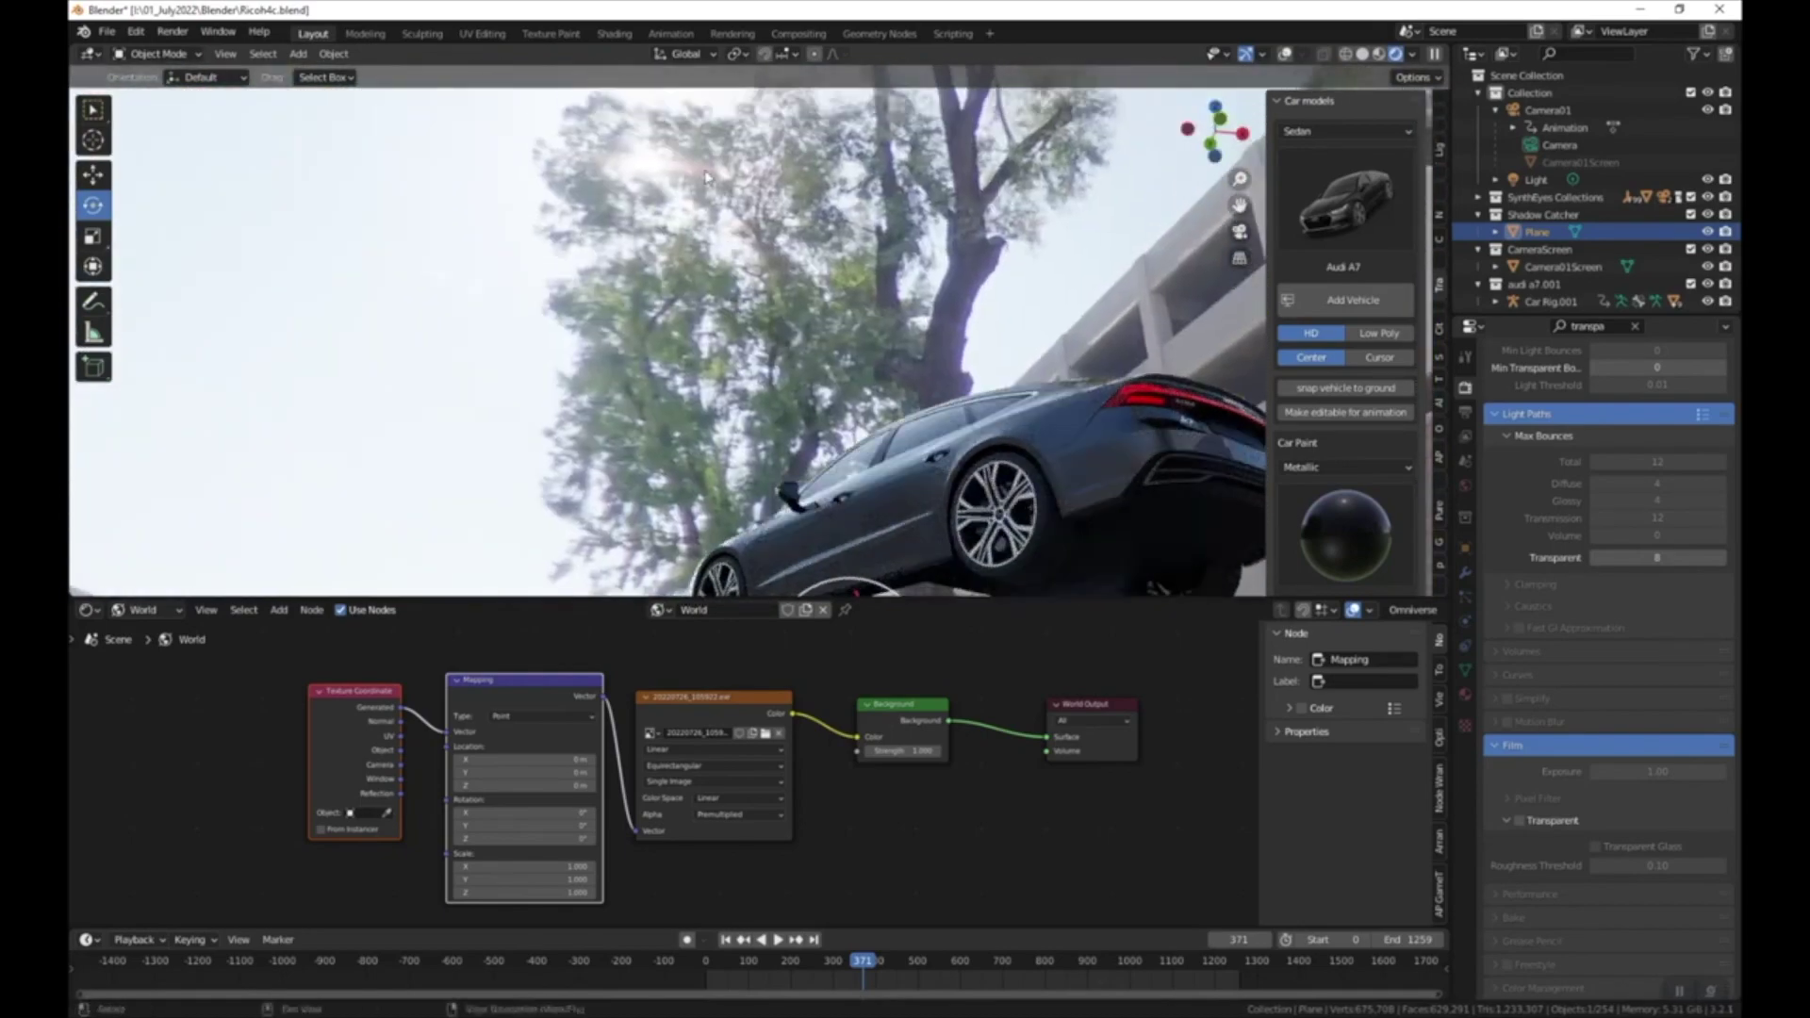
middle_click_drag(731, 244, 859, 209)
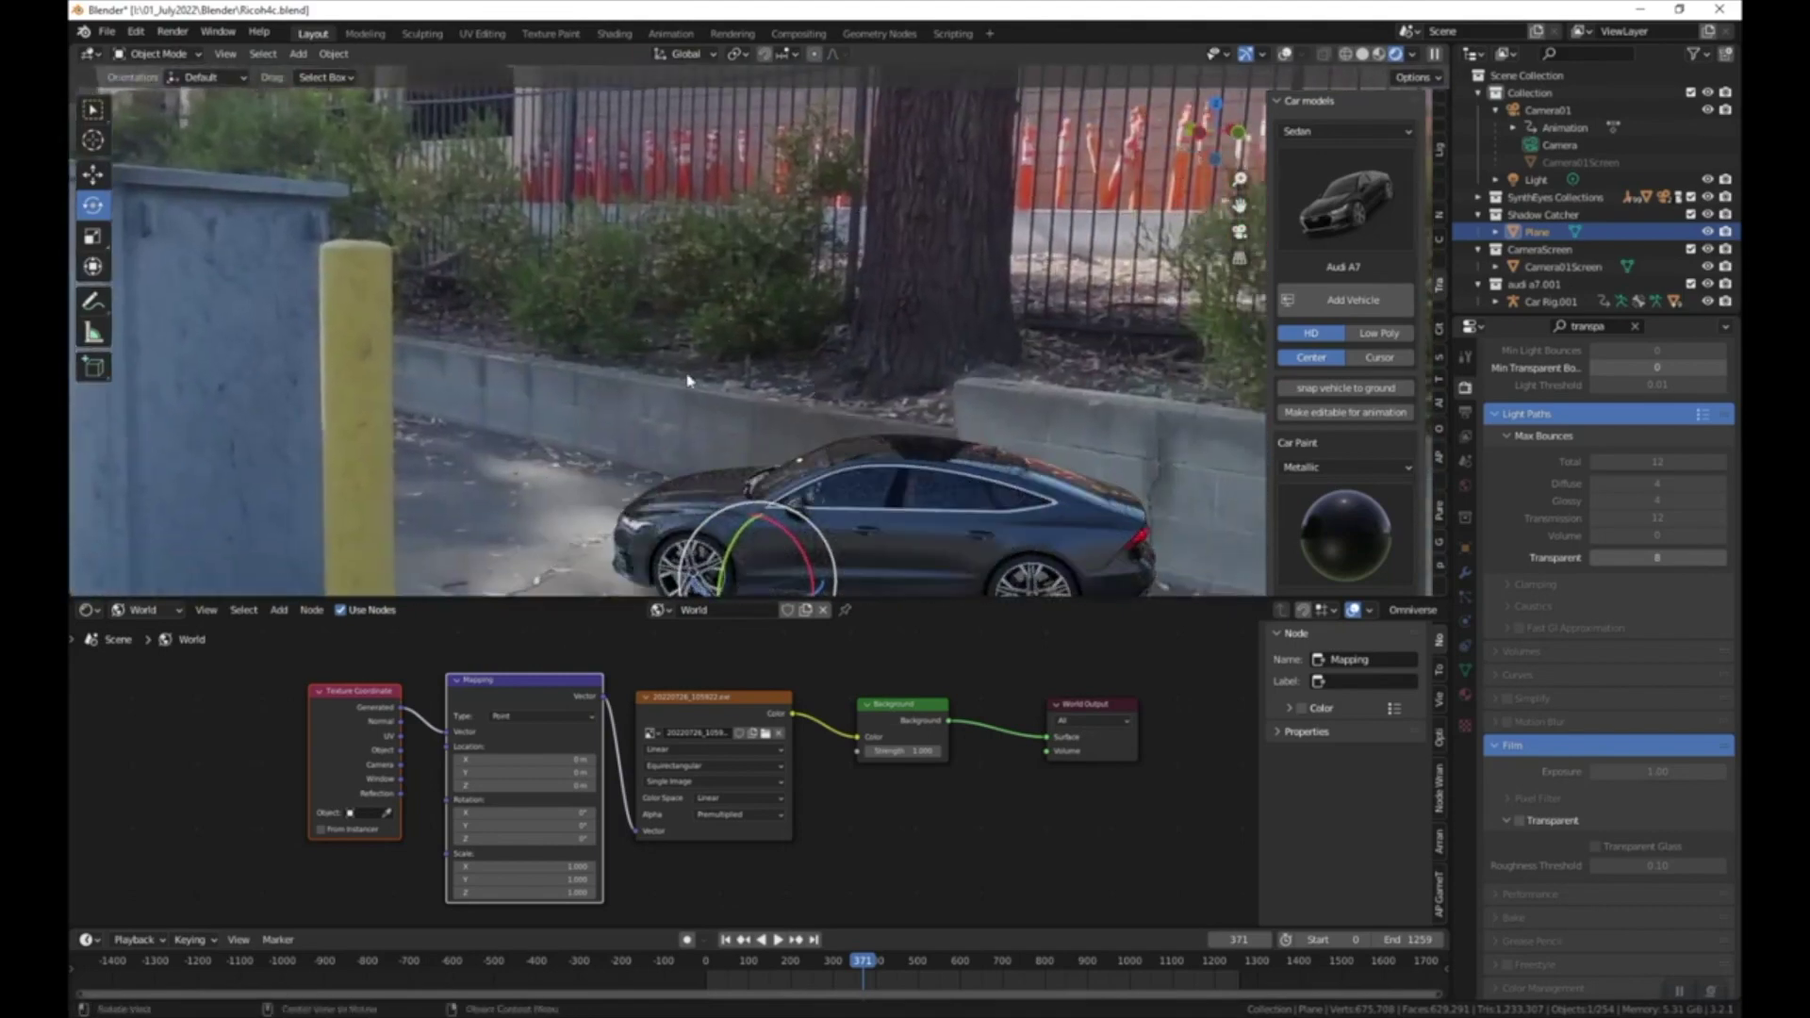
middle_click_drag(688, 380, 765, 396)
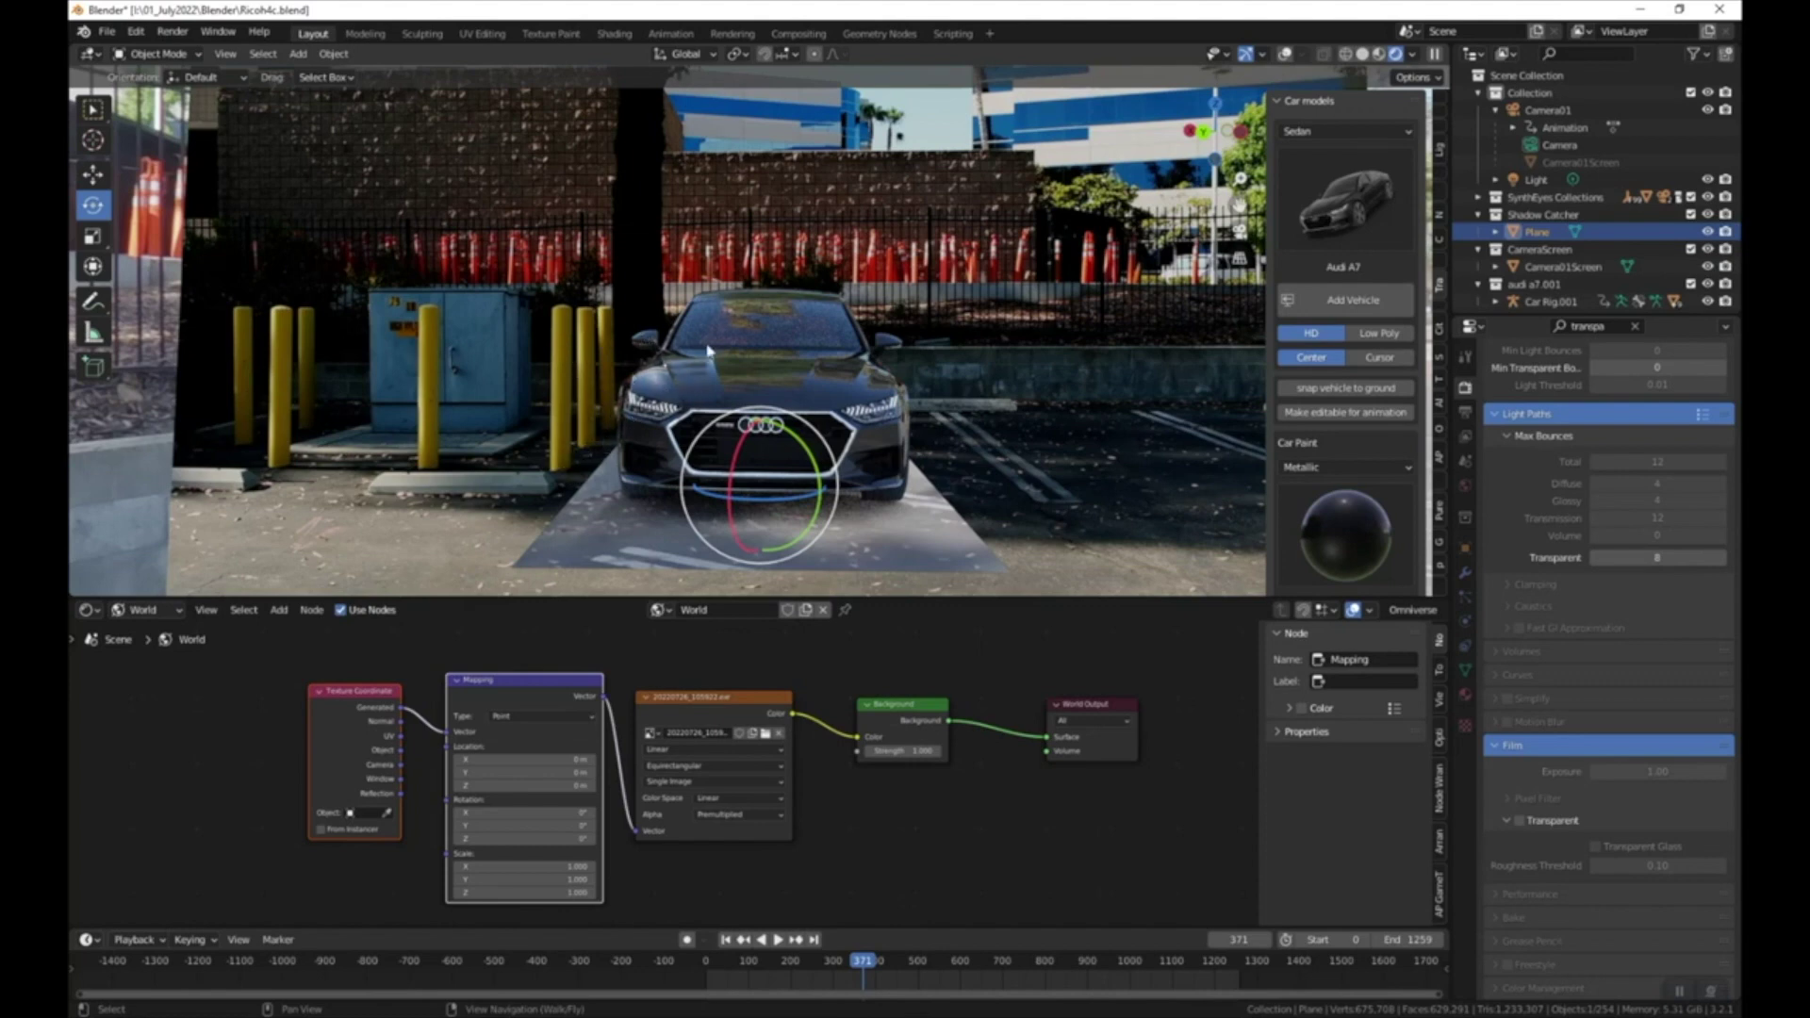
- View the car from the side and set the world Mapping node's Z rotation to about 12°
middle_click_drag(854, 345, 806, 260)
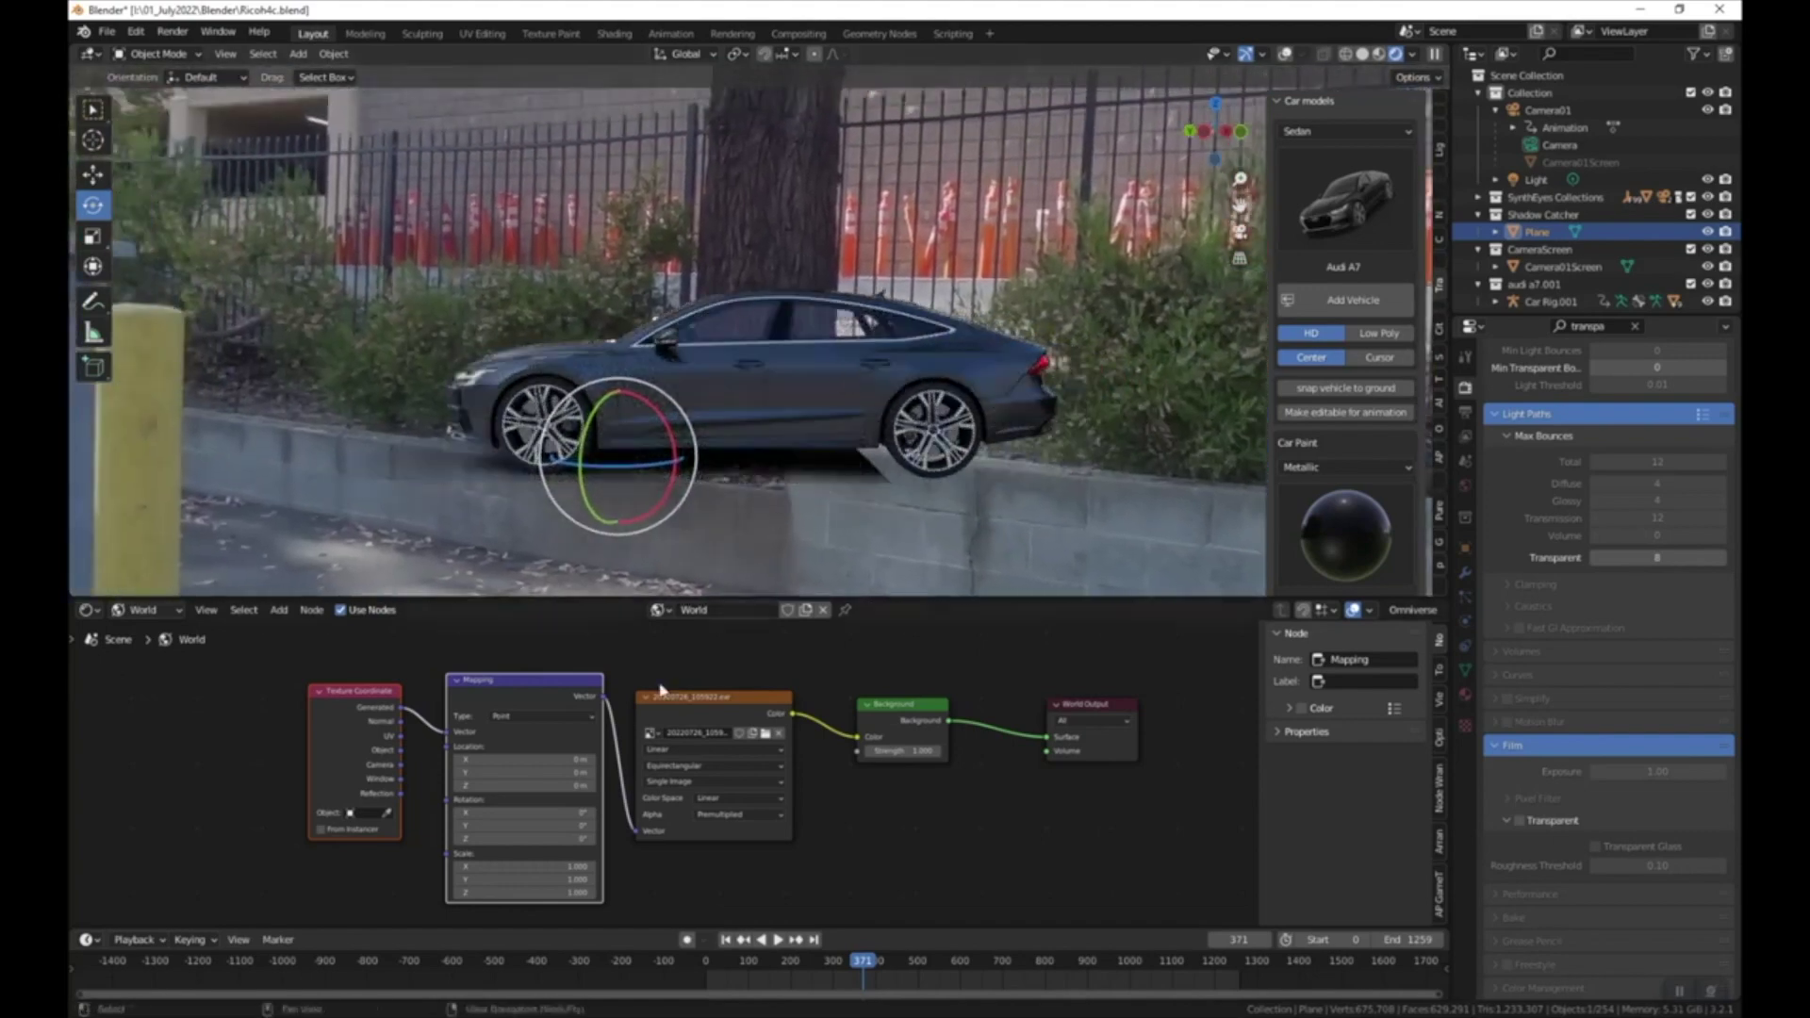
left_click_drag(556, 696, 553, 681)
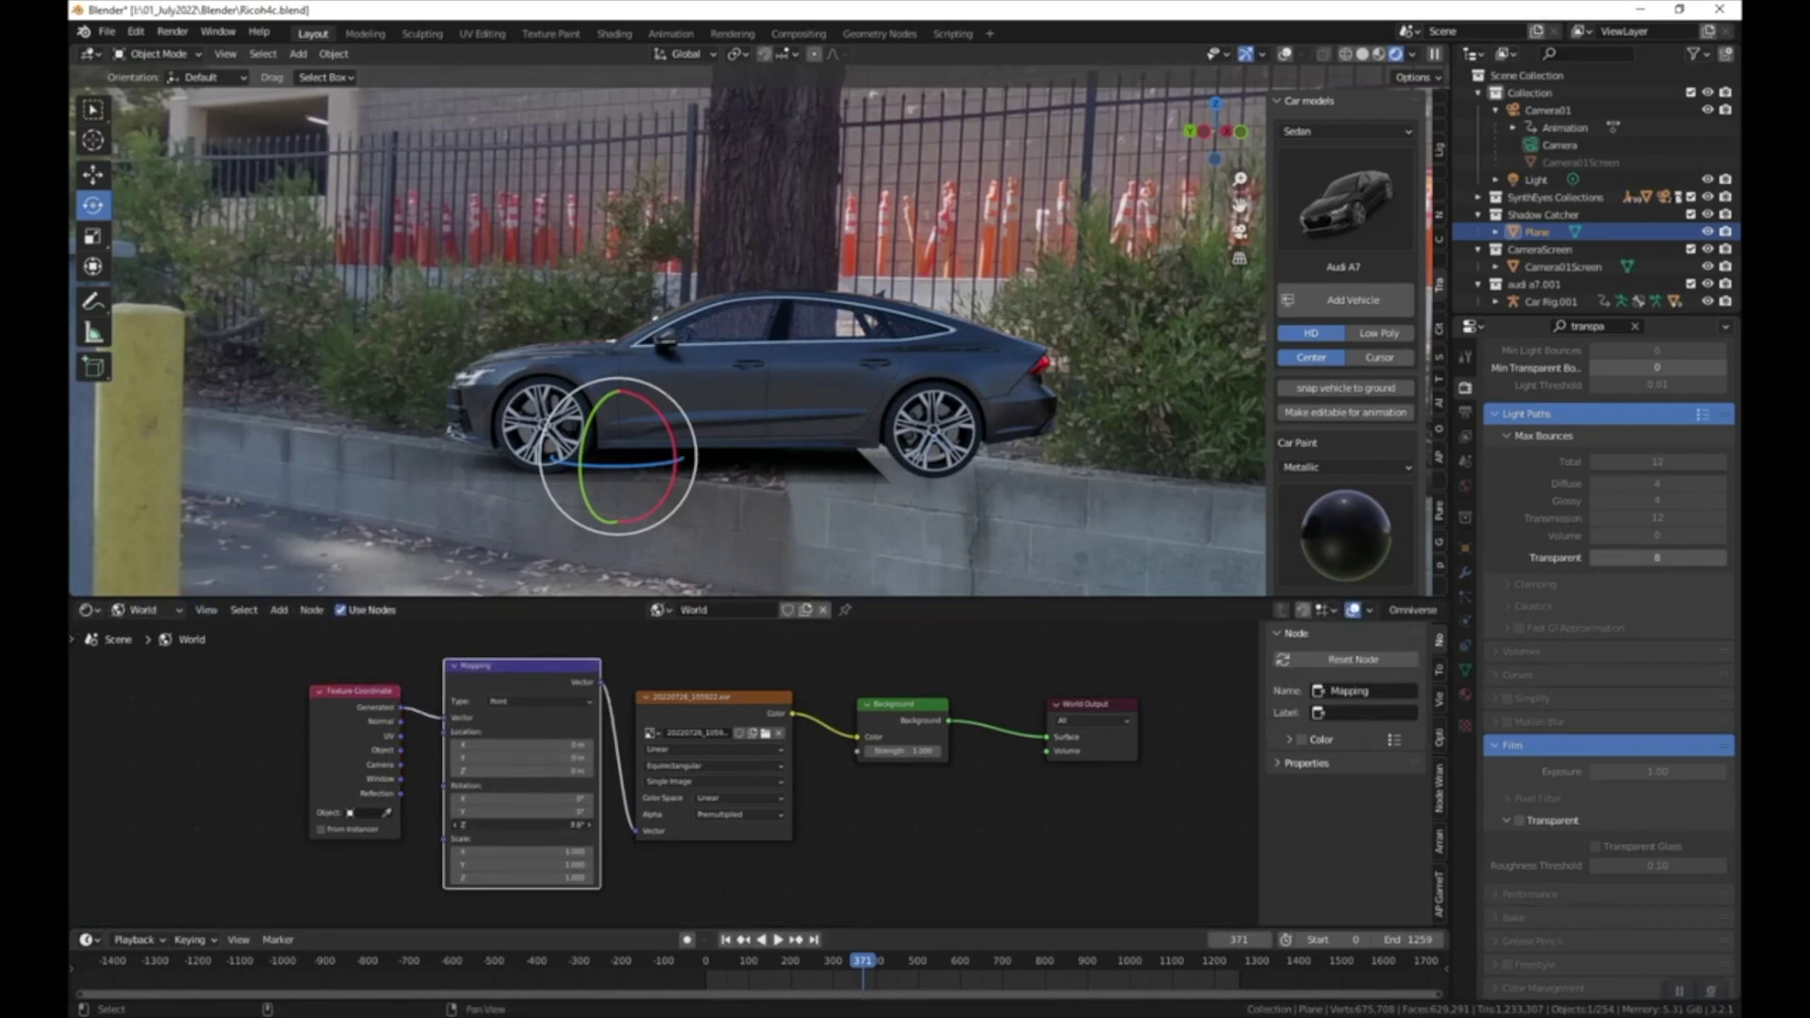
mouse_move(532, 825)
left_mouse_down()
mouse_move(562, 825)
mouse_move(541, 820)
left_mouse_up()
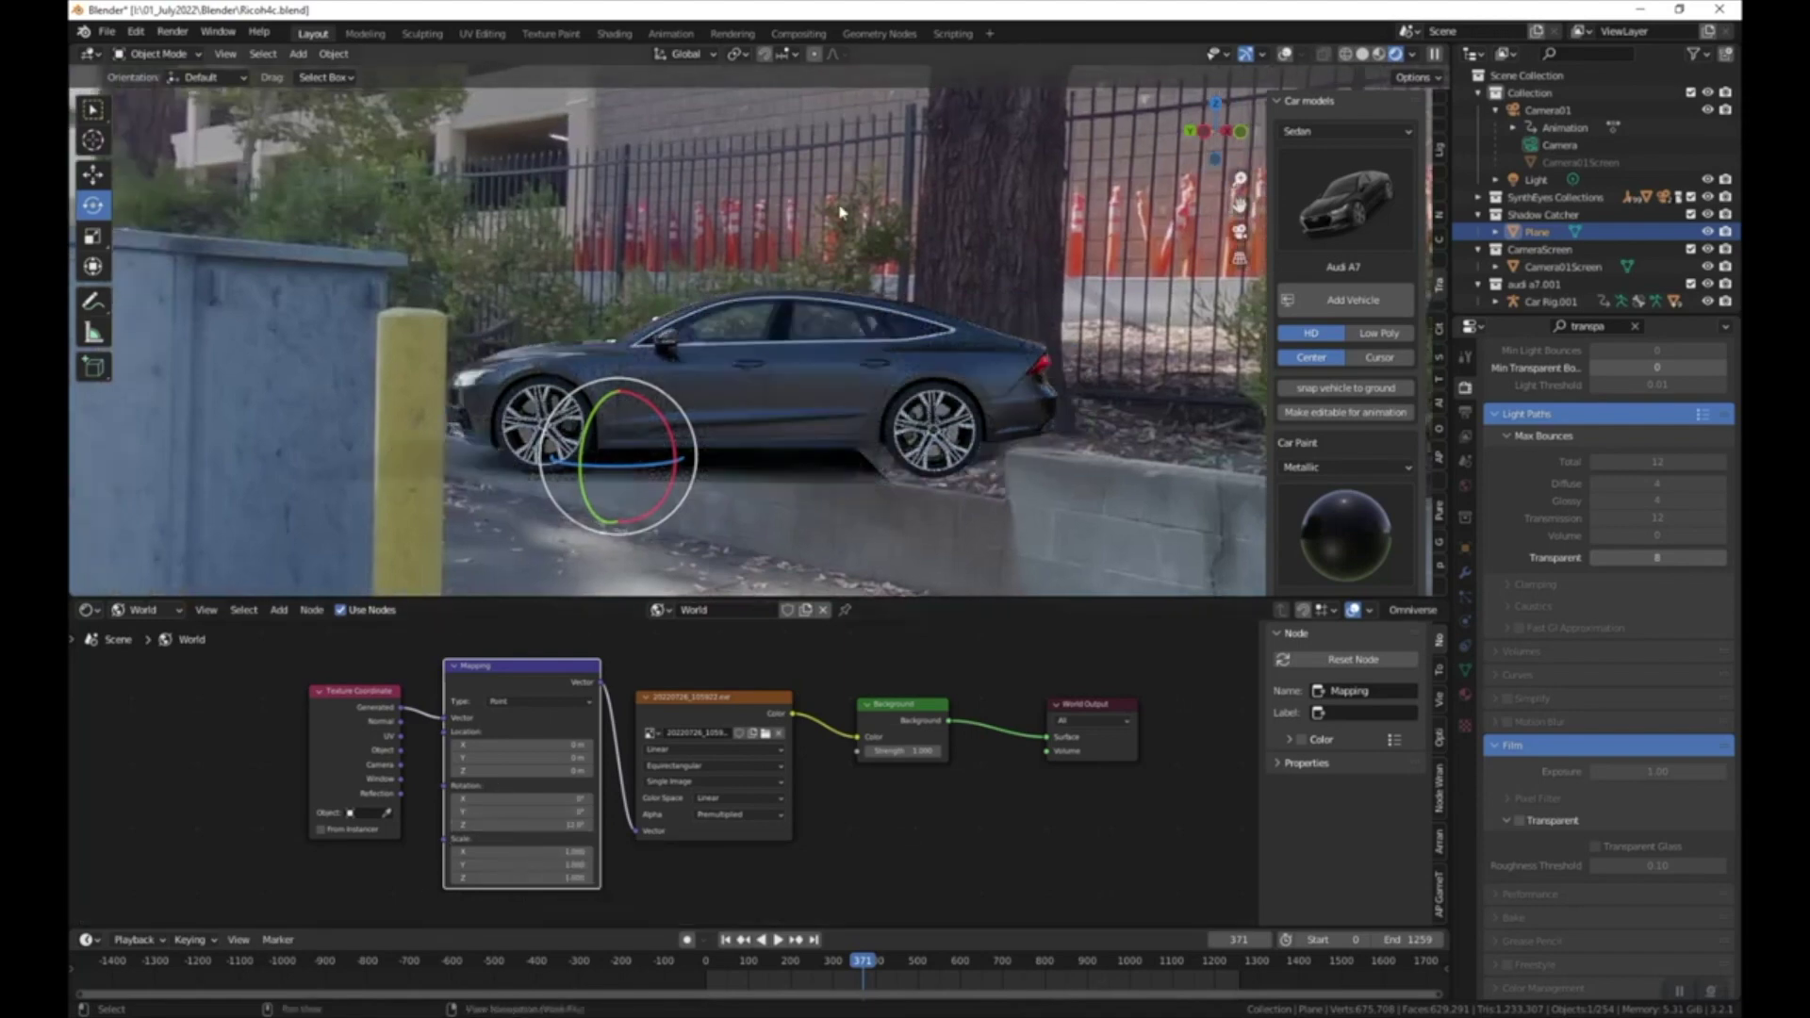
- Switch the viewport to Material Preview shading and enable Scene World for its lighting
key("z")
key("4")
left_click(912, 262)
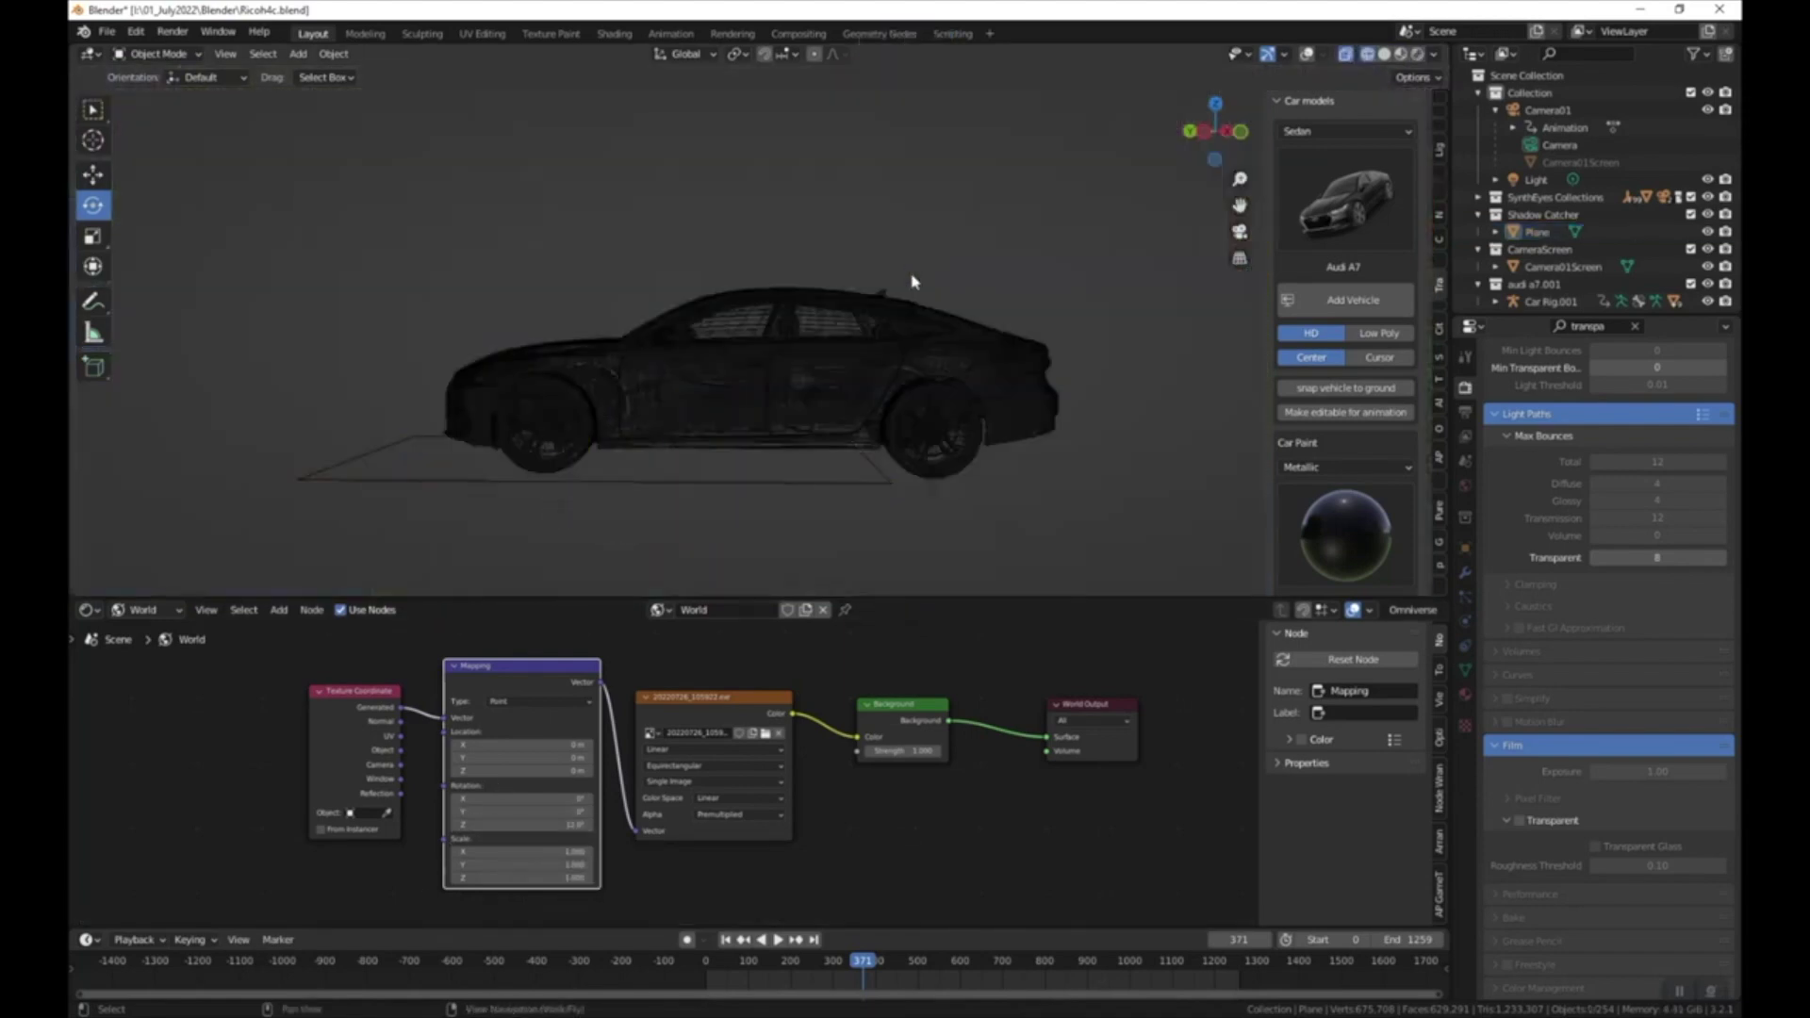
key("z")
left_click(913, 288)
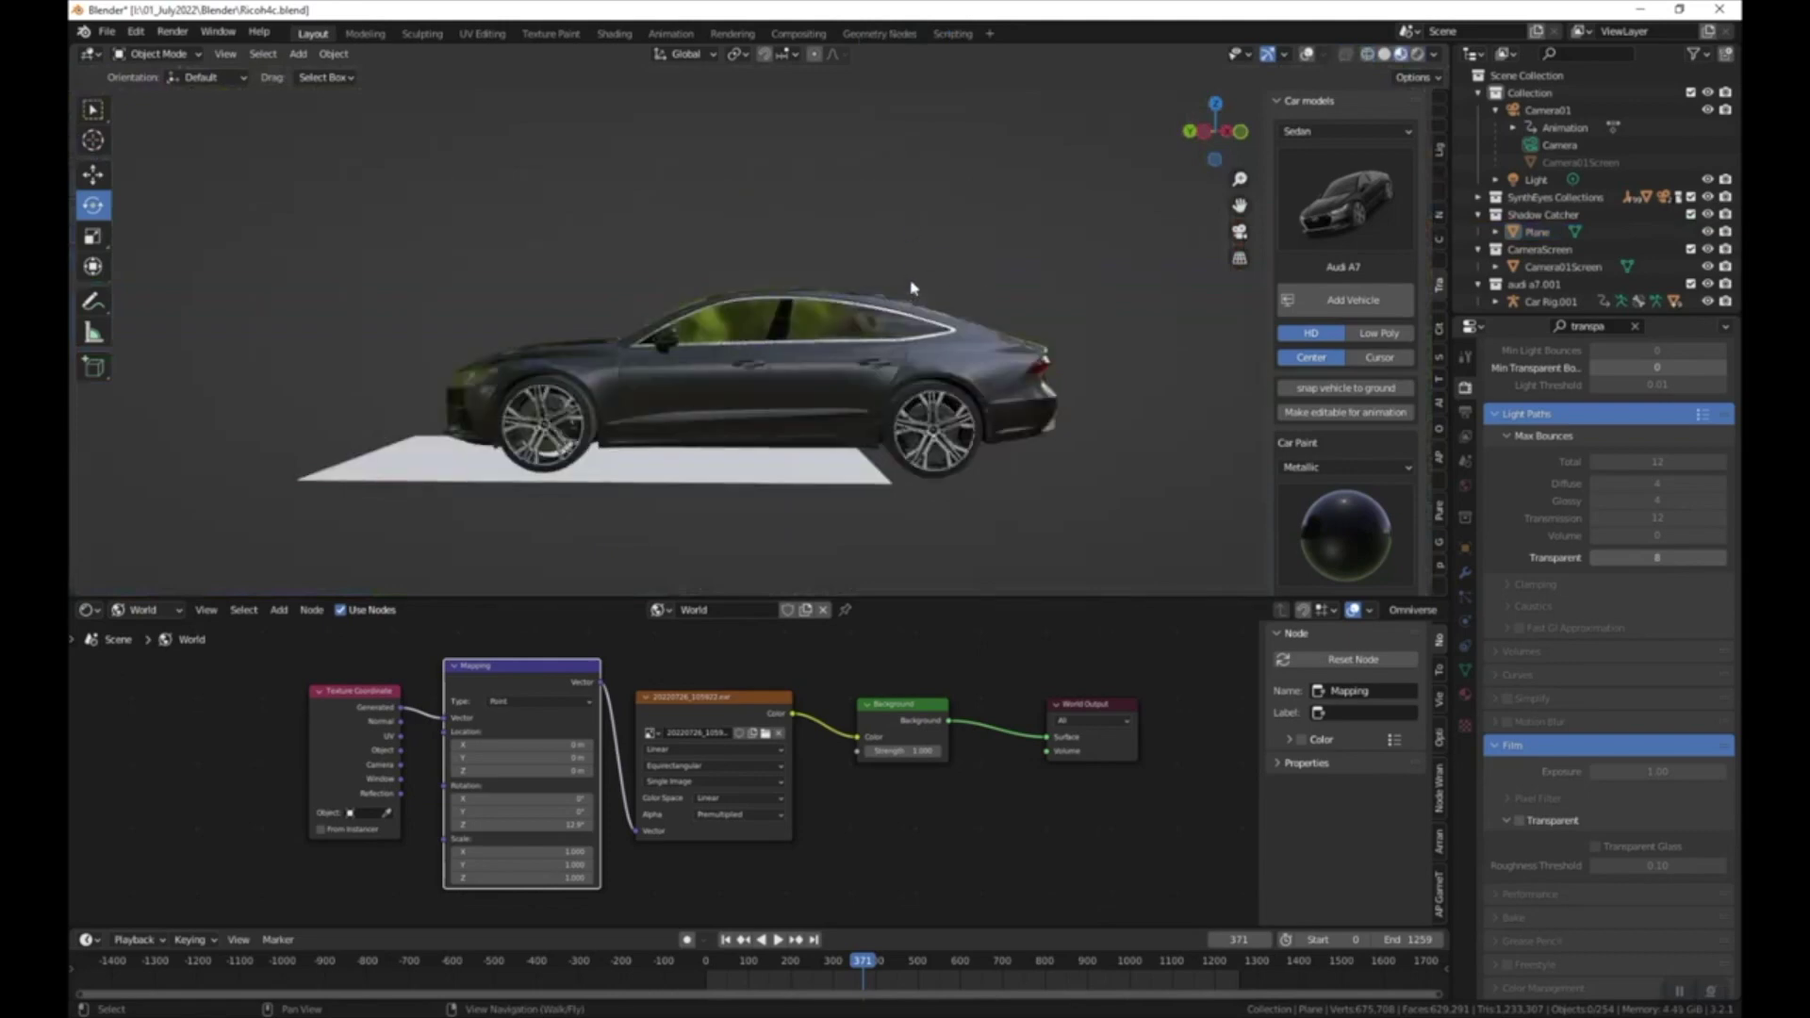
left_click(1434, 54)
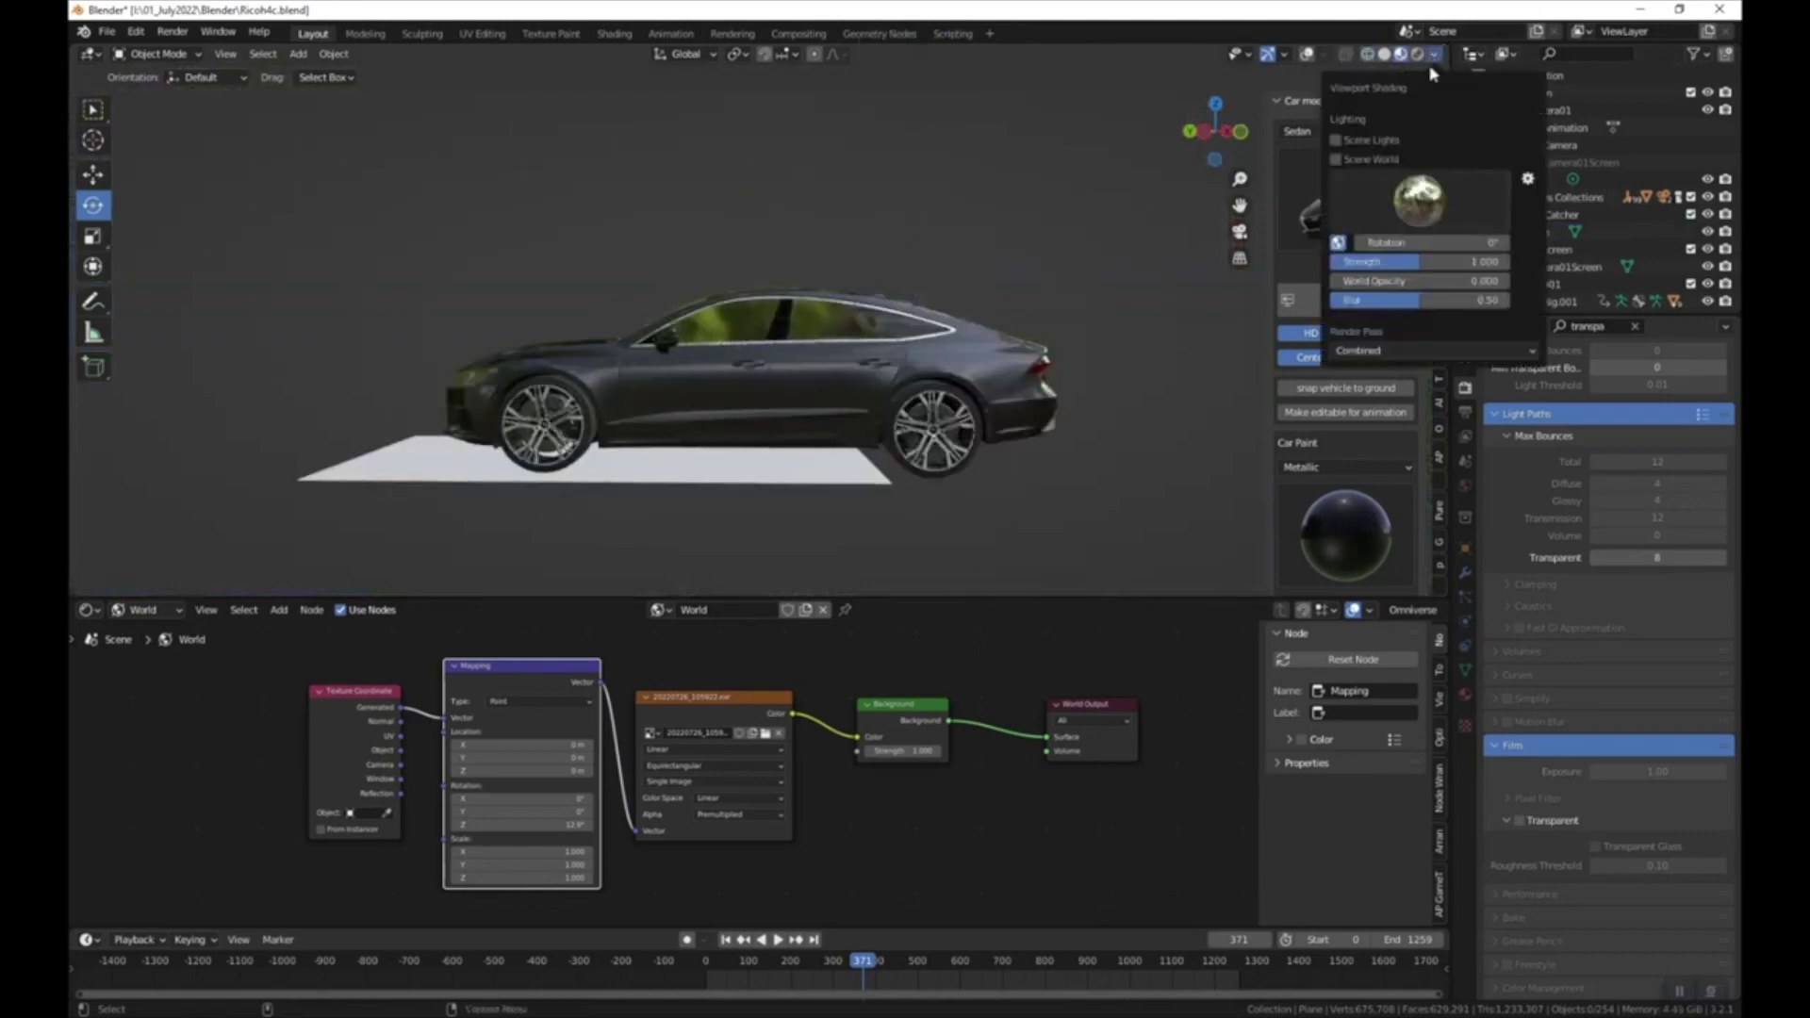
left_click(1337, 161)
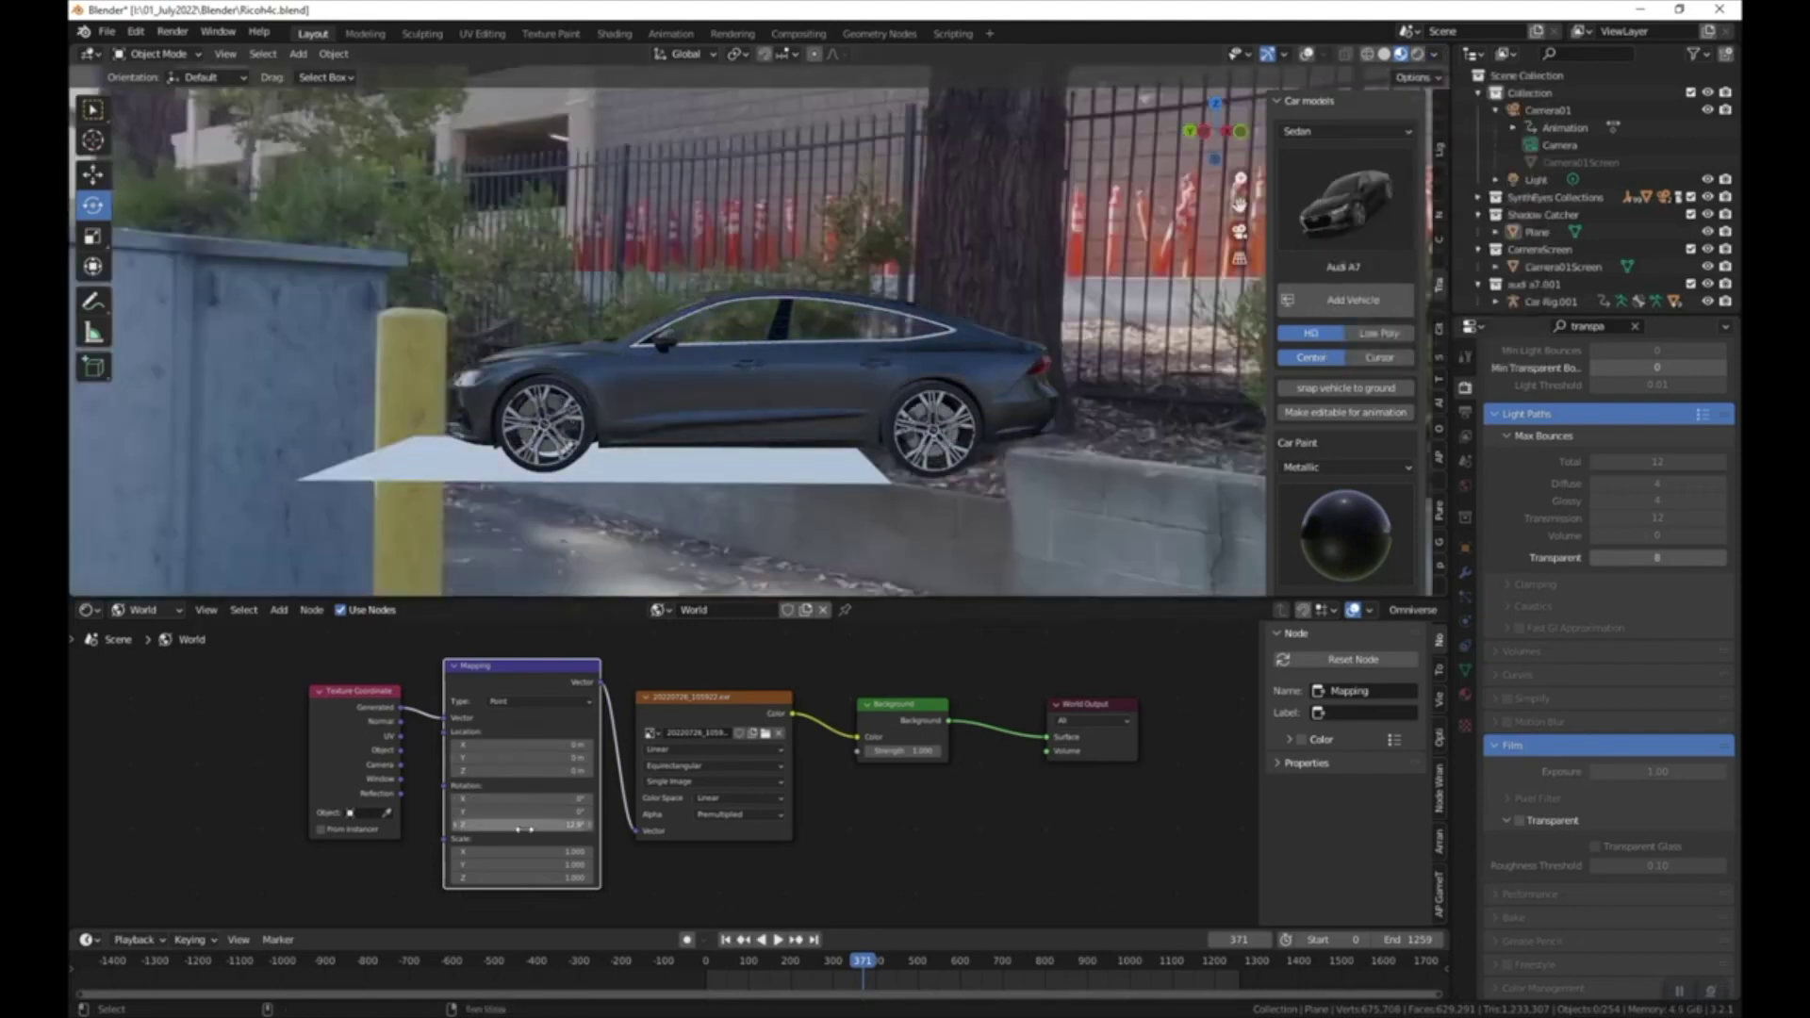
- Rotate the HDRI further around Z in the Mapping node, compare it with the footage through the camera and save the file
left_click_drag(523, 830, 606, 828)
left_click_drag(467, 826, 493, 826)
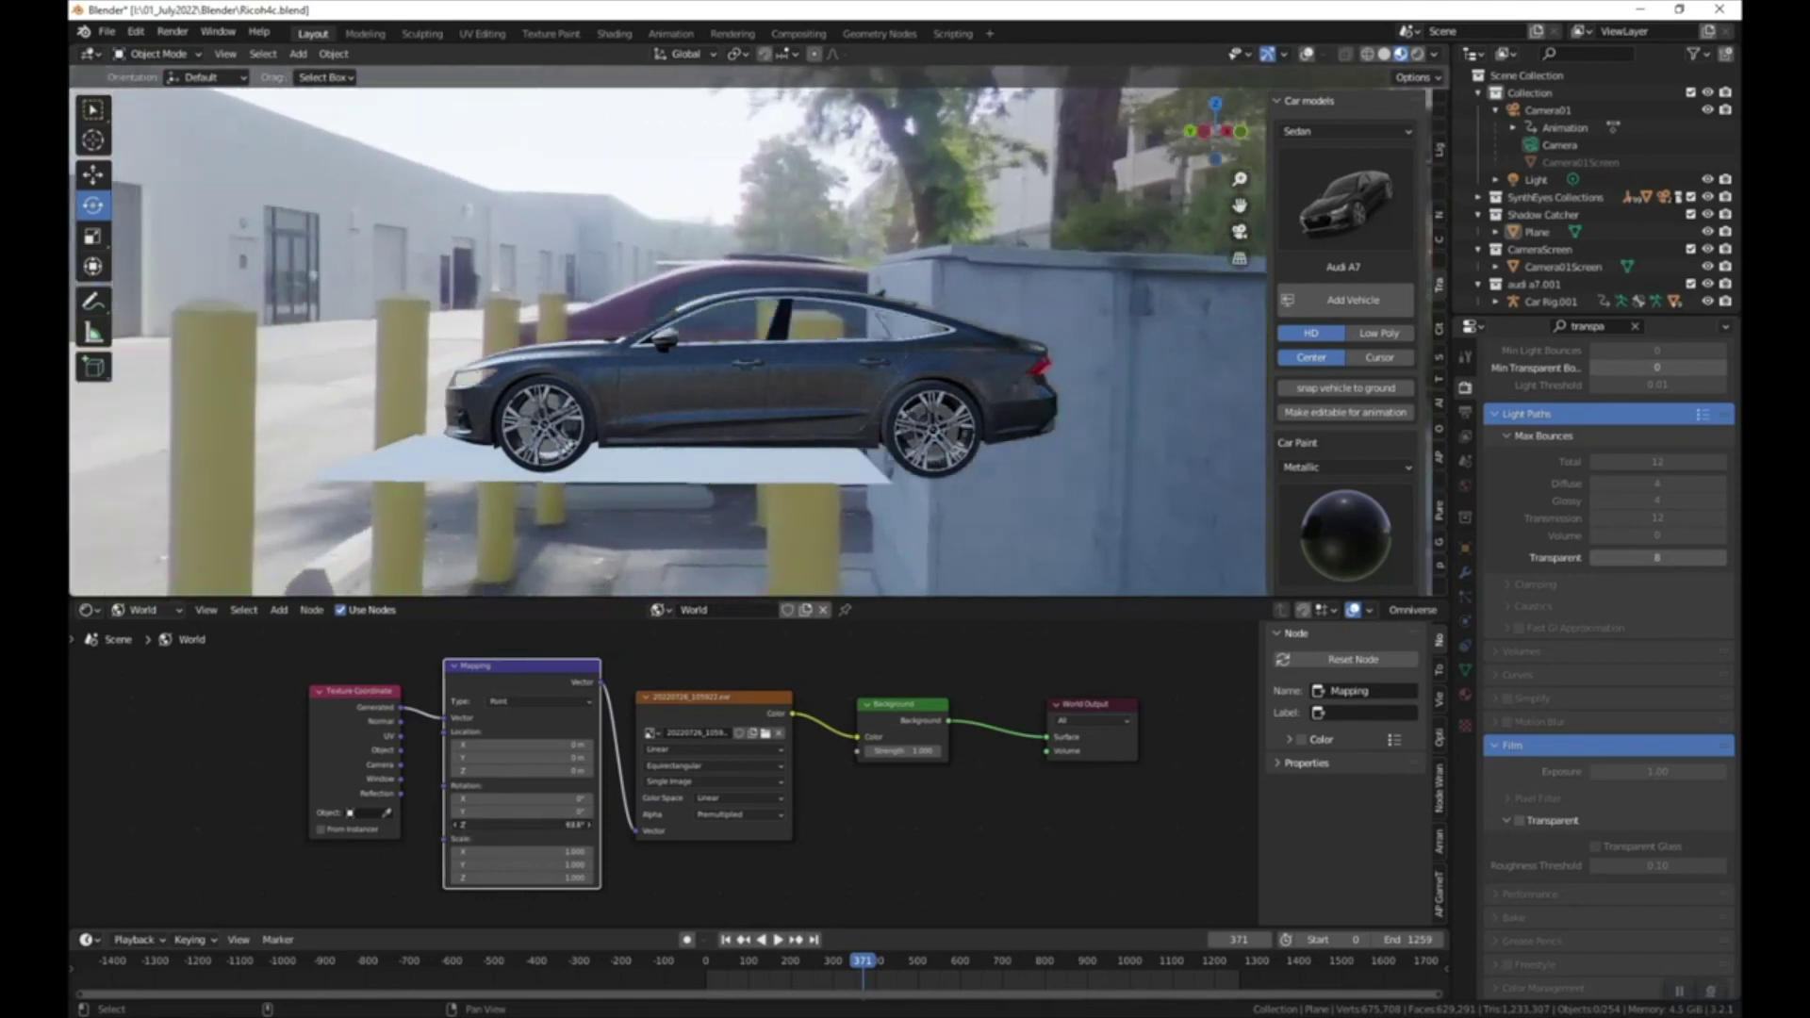
left_click_drag(641, 830, 618, 829)
mouse_move(522, 825)
left_mouse_down()
mouse_move(475, 825)
mouse_move(496, 825)
left_mouse_up()
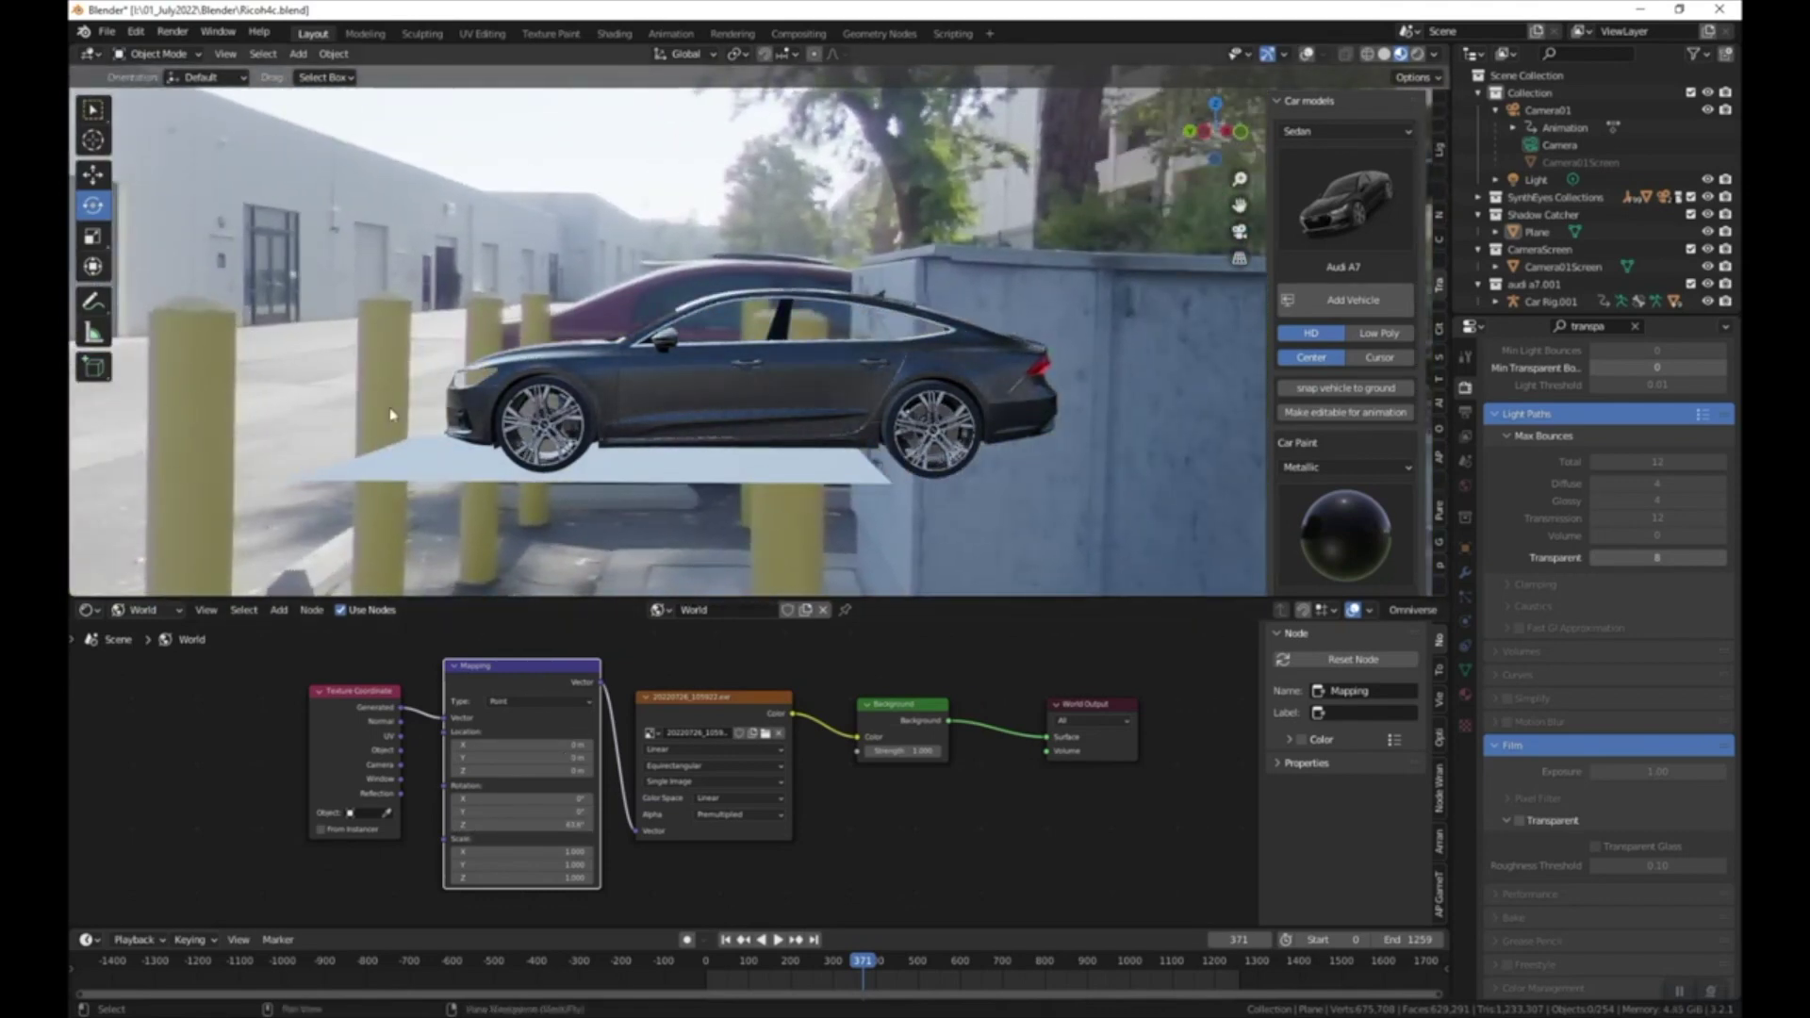
mouse_move(528, 825)
left_mouse_down()
mouse_move(622, 825)
mouse_move(528, 825)
left_mouse_up()
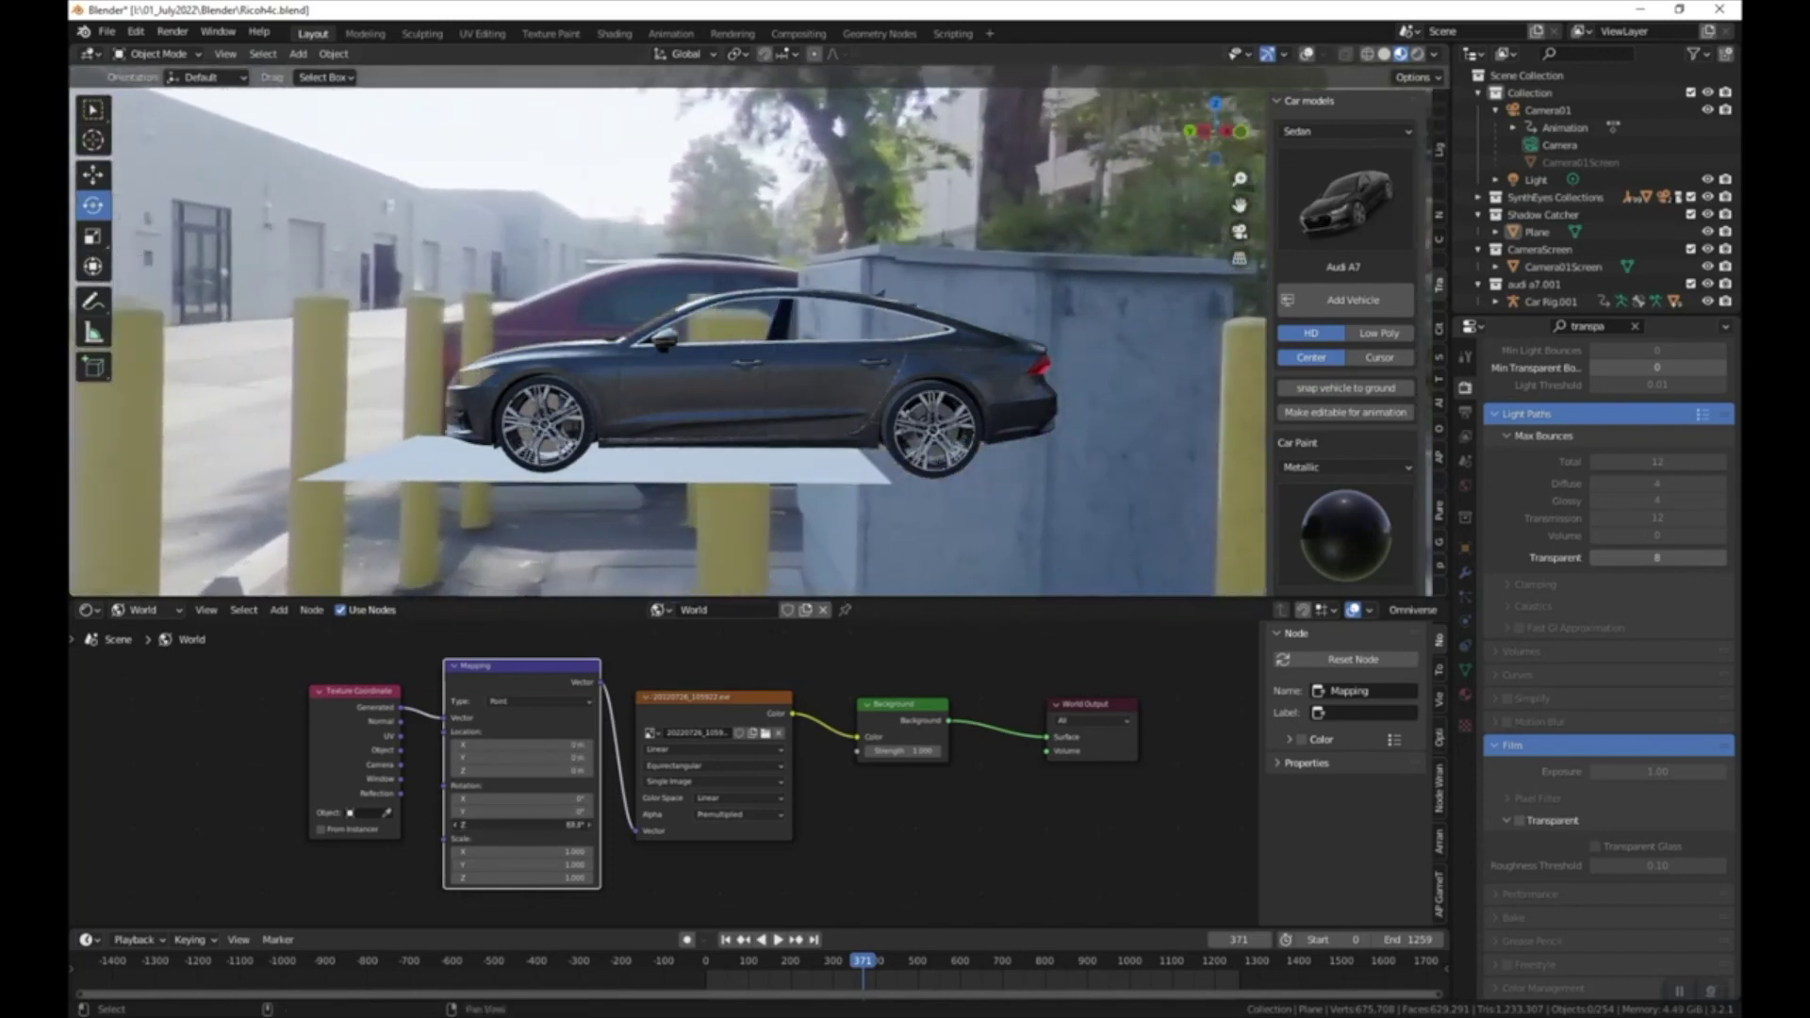
scroll(795, 352, "down", 3)
key("KP_0")
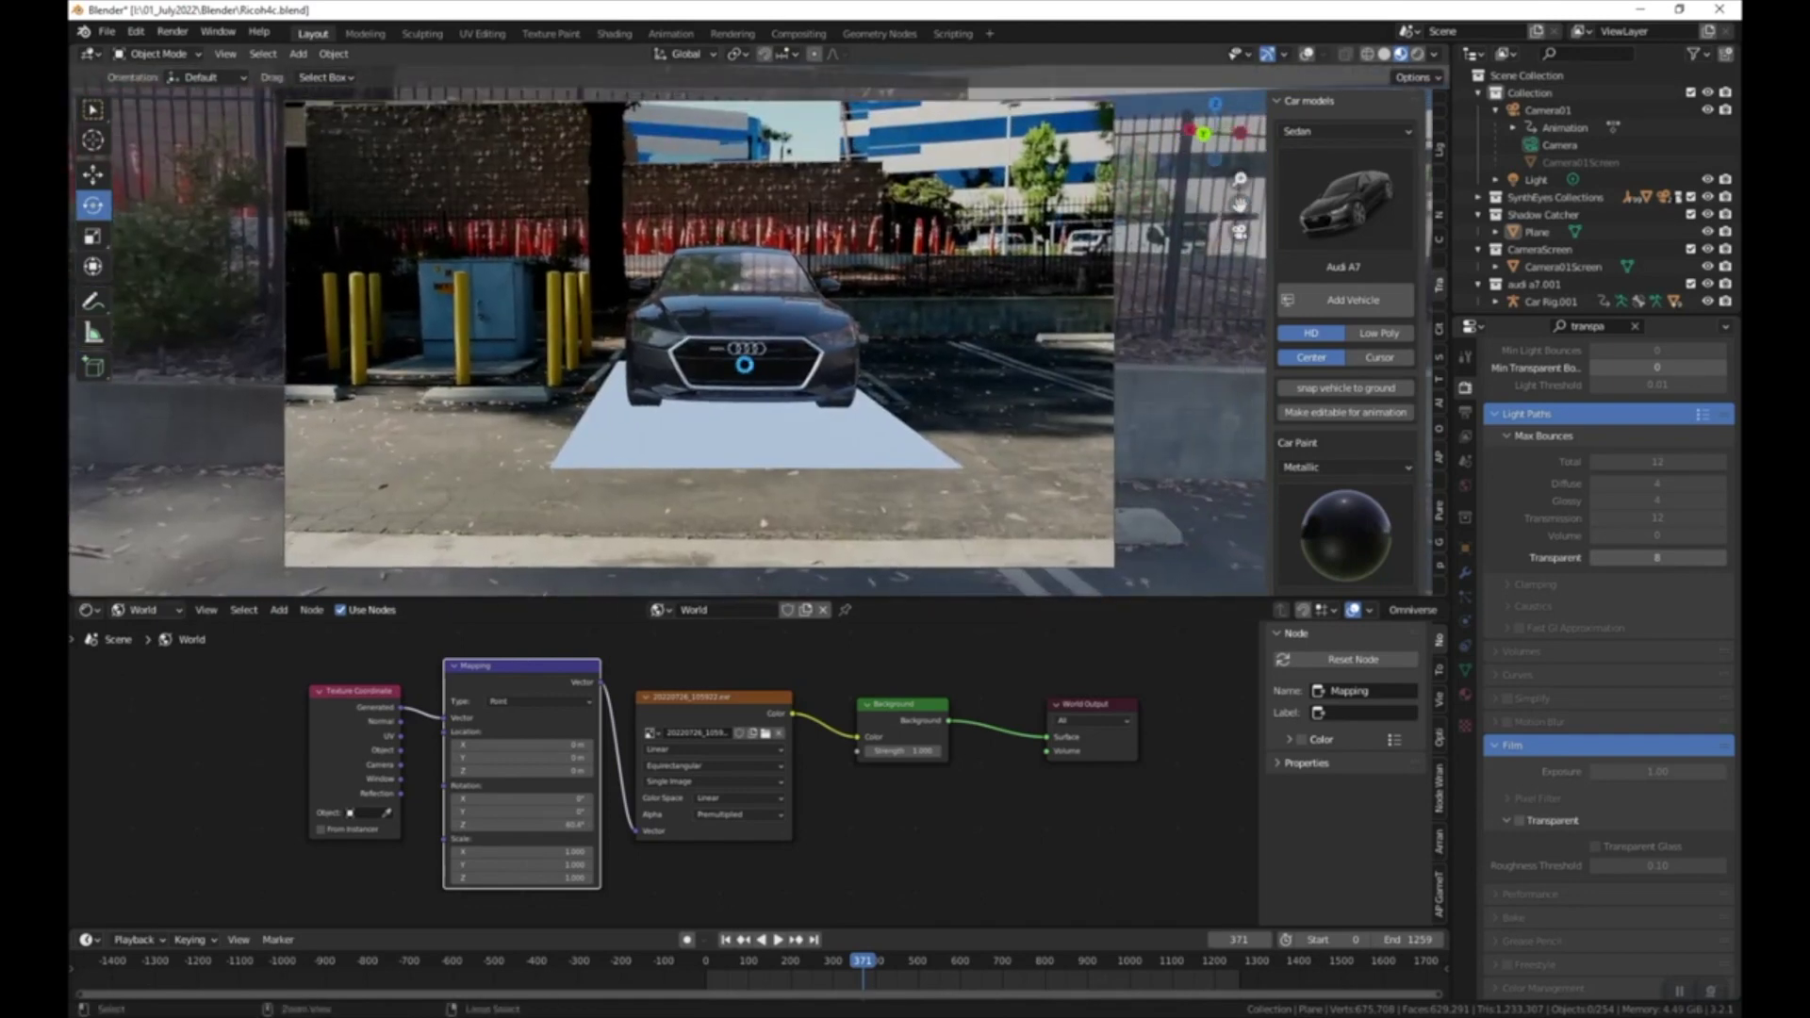
key("ctrl+s")
- Play the camera shot briefly from around frame 1081 and move the playhead to frame 1178
left_click(1165, 967)
key("space")
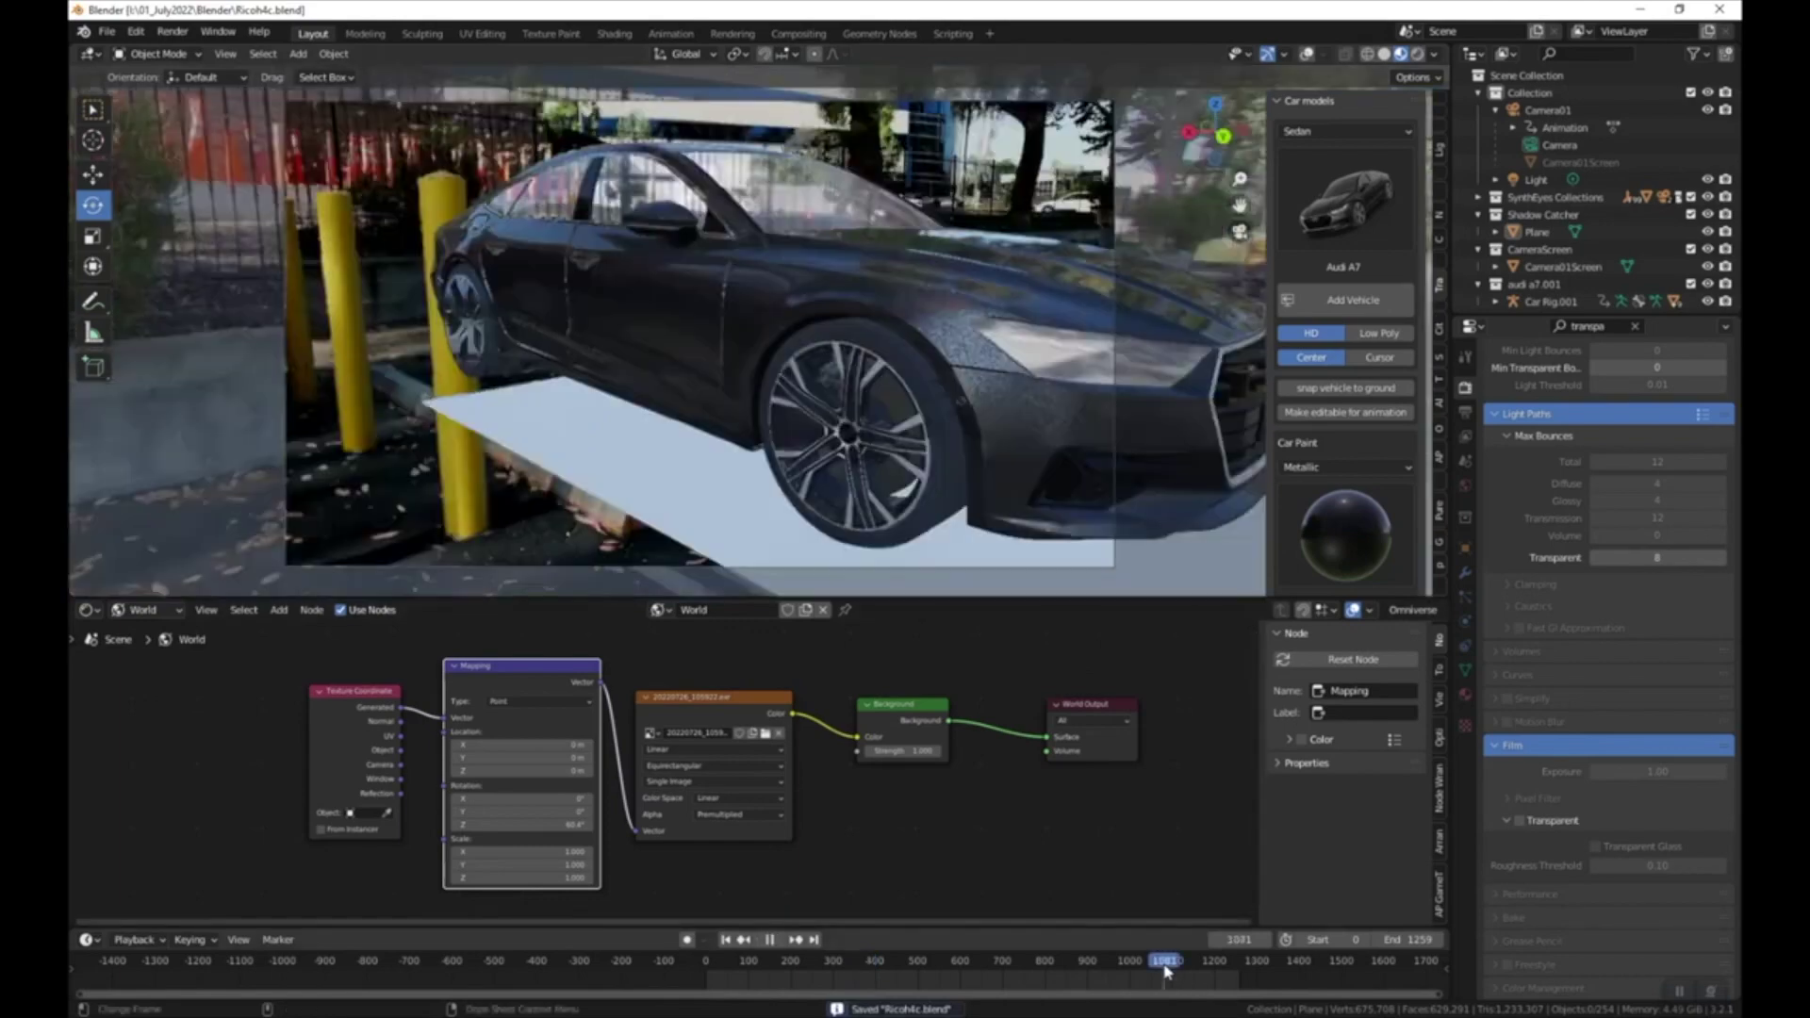
key("space")
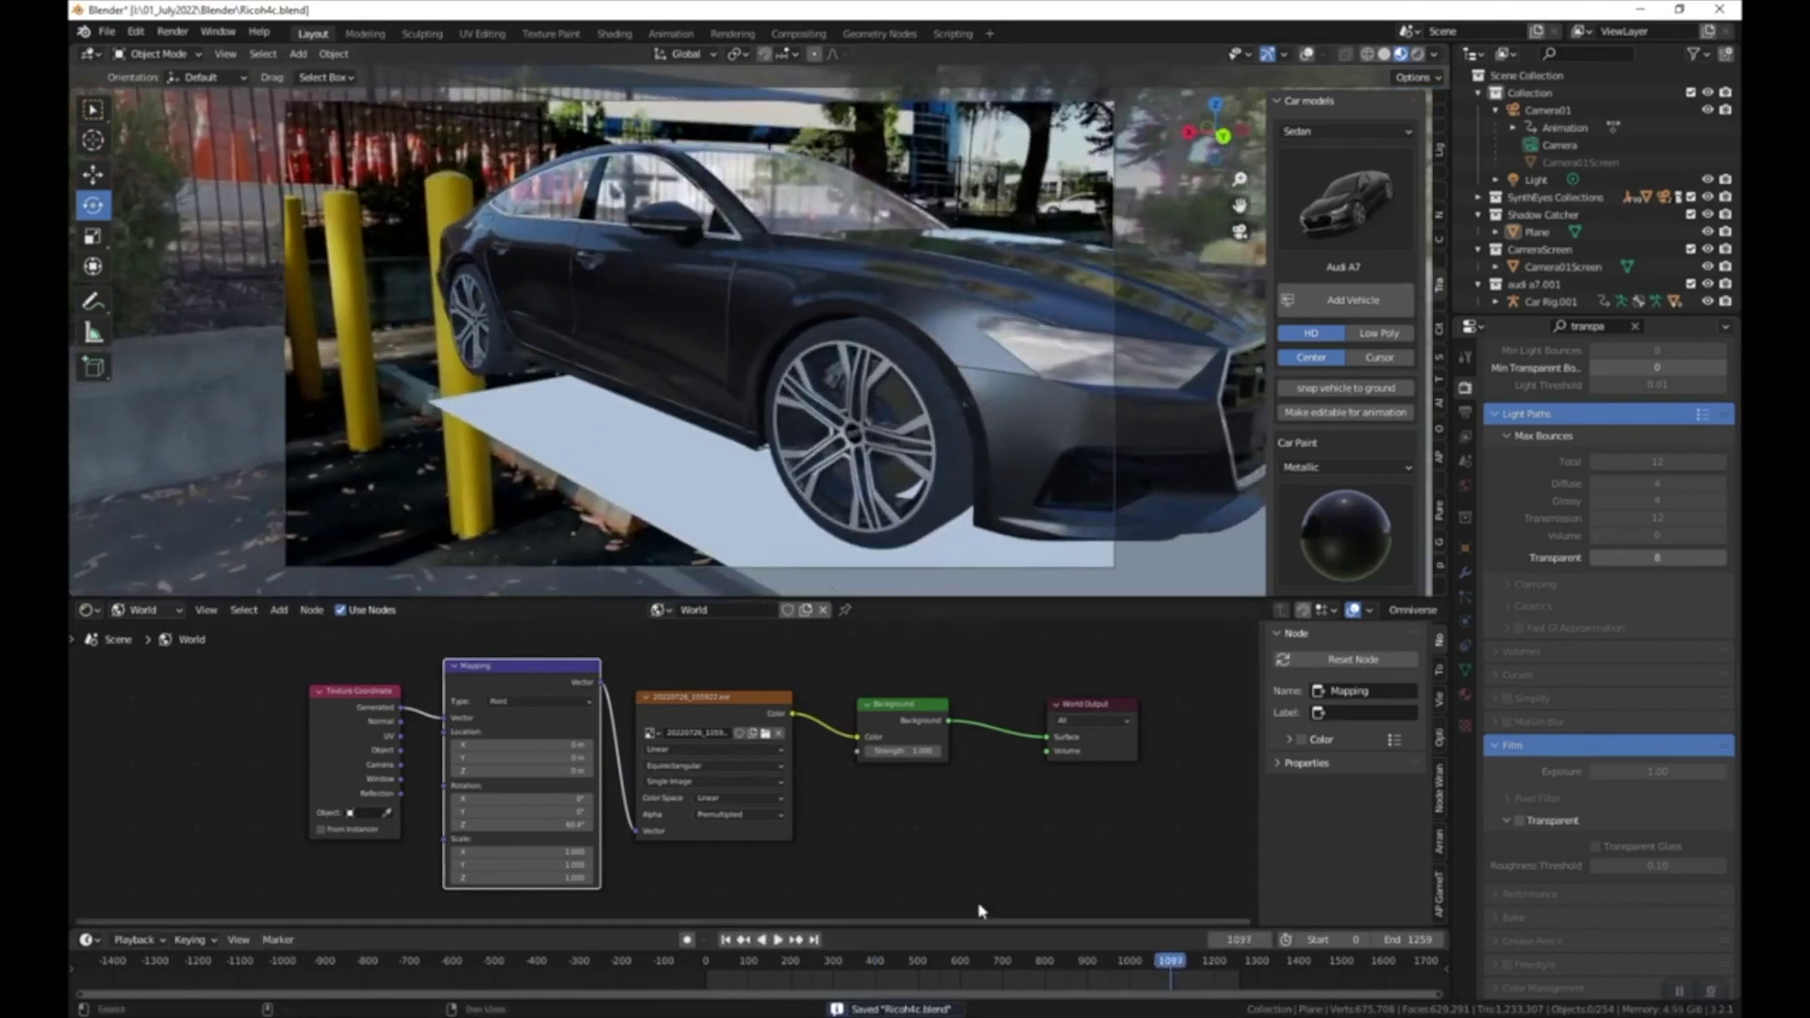
mouse_move(1174, 966)
left_mouse_down()
mouse_move(1091, 966)
mouse_move(1205, 965)
left_mouse_up()
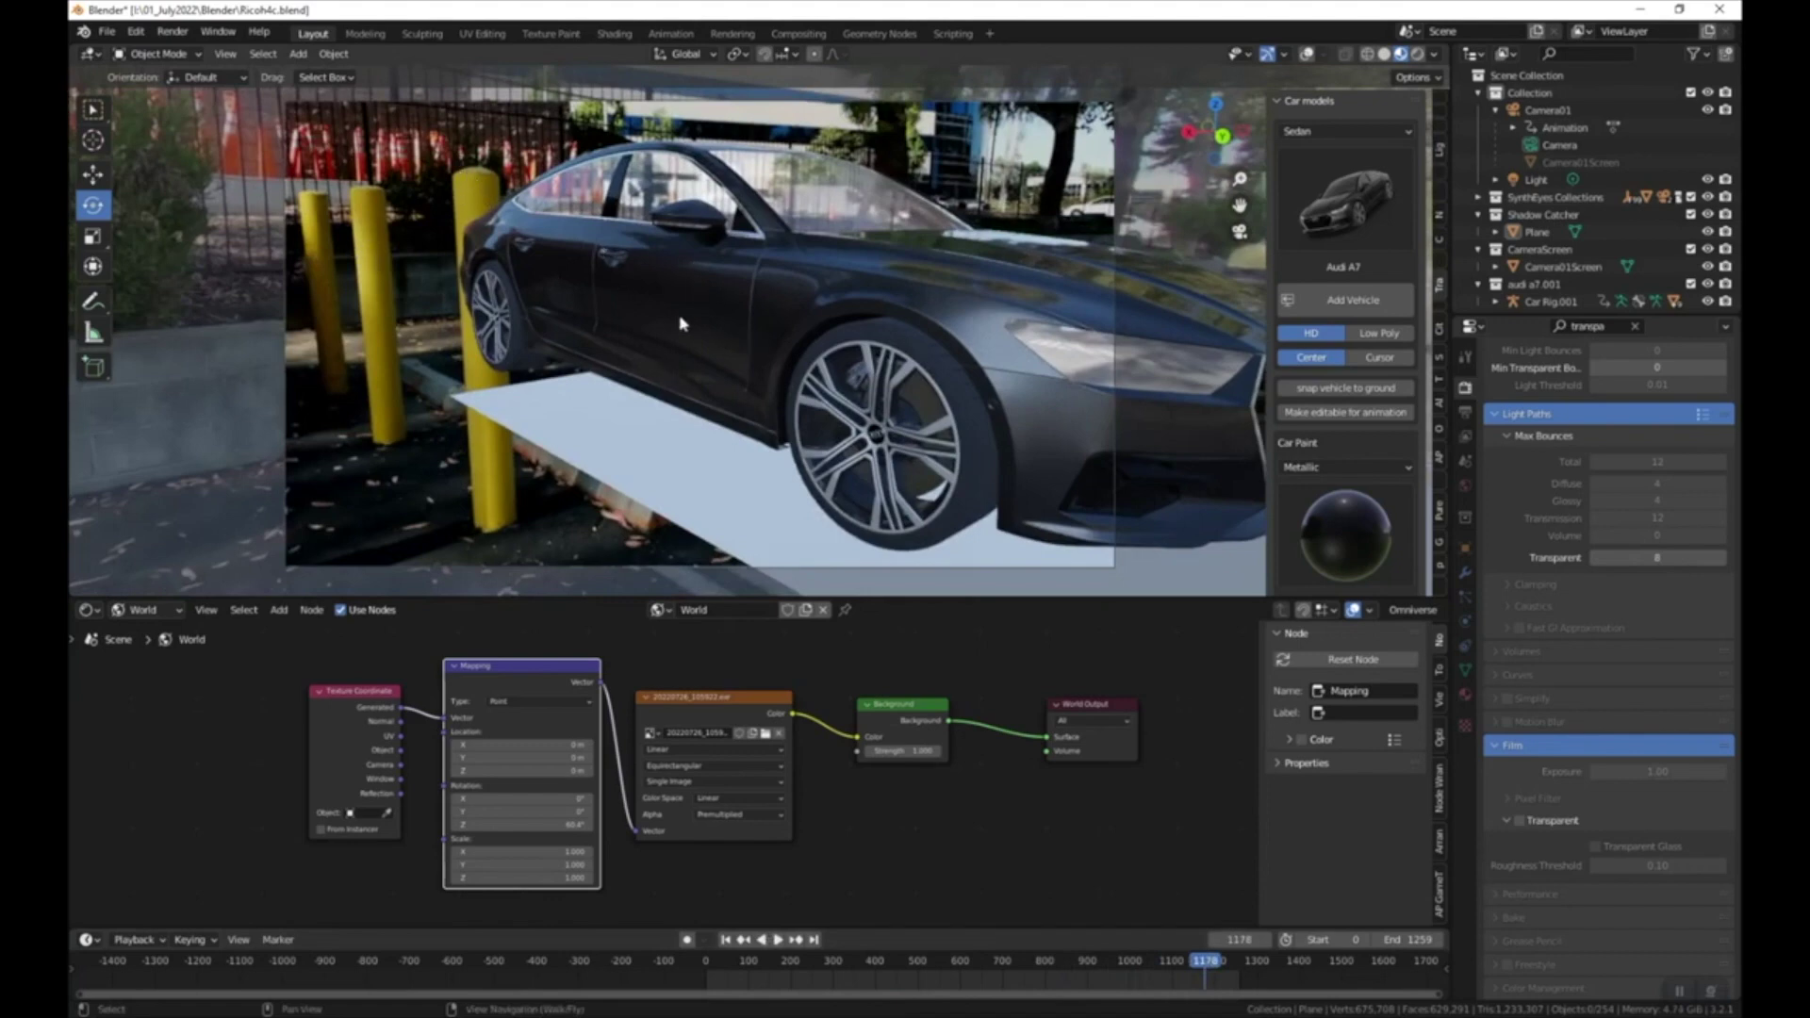
- Fine-tune the Mapping node's Z rotation while checking the HDRI reflections on the car's side at frame 1178
left_click_drag(525, 825, 585, 825)
scroll(742, 266, "up", 3)
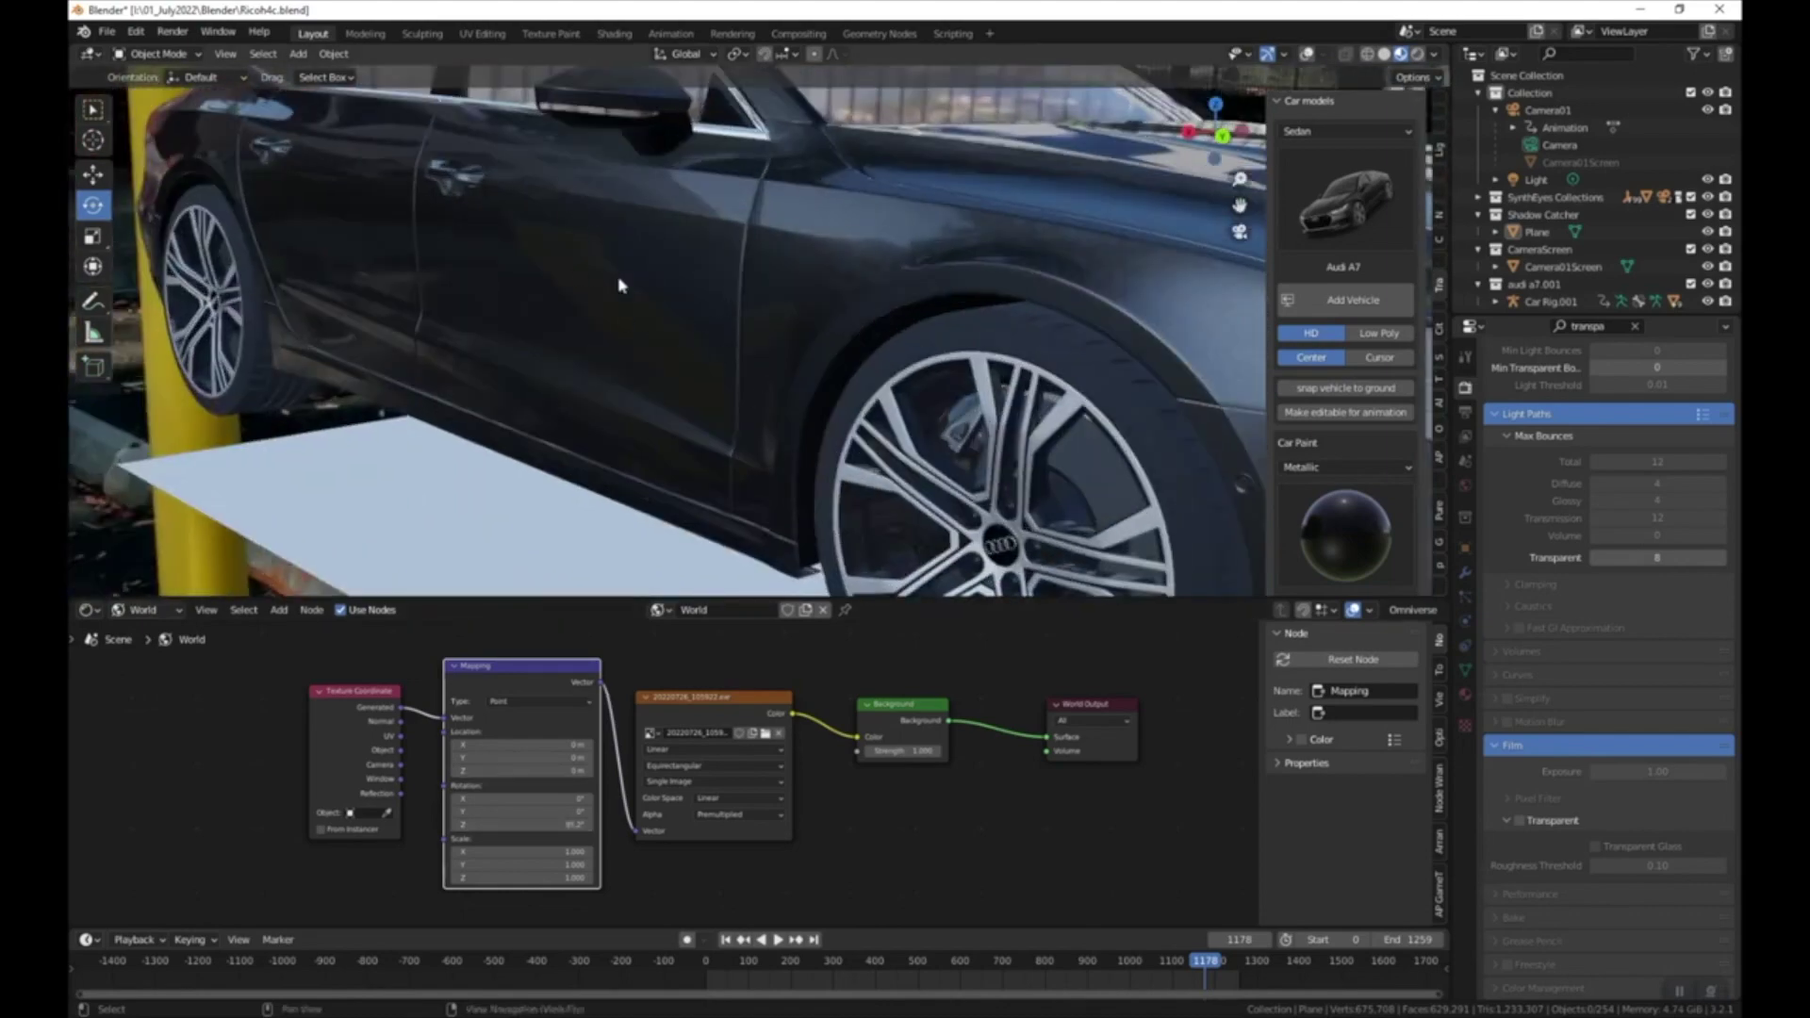
left_click_drag(581, 825, 536, 826)
scroll(826, 408, "down", 4)
scroll(826, 409, "down", 2)
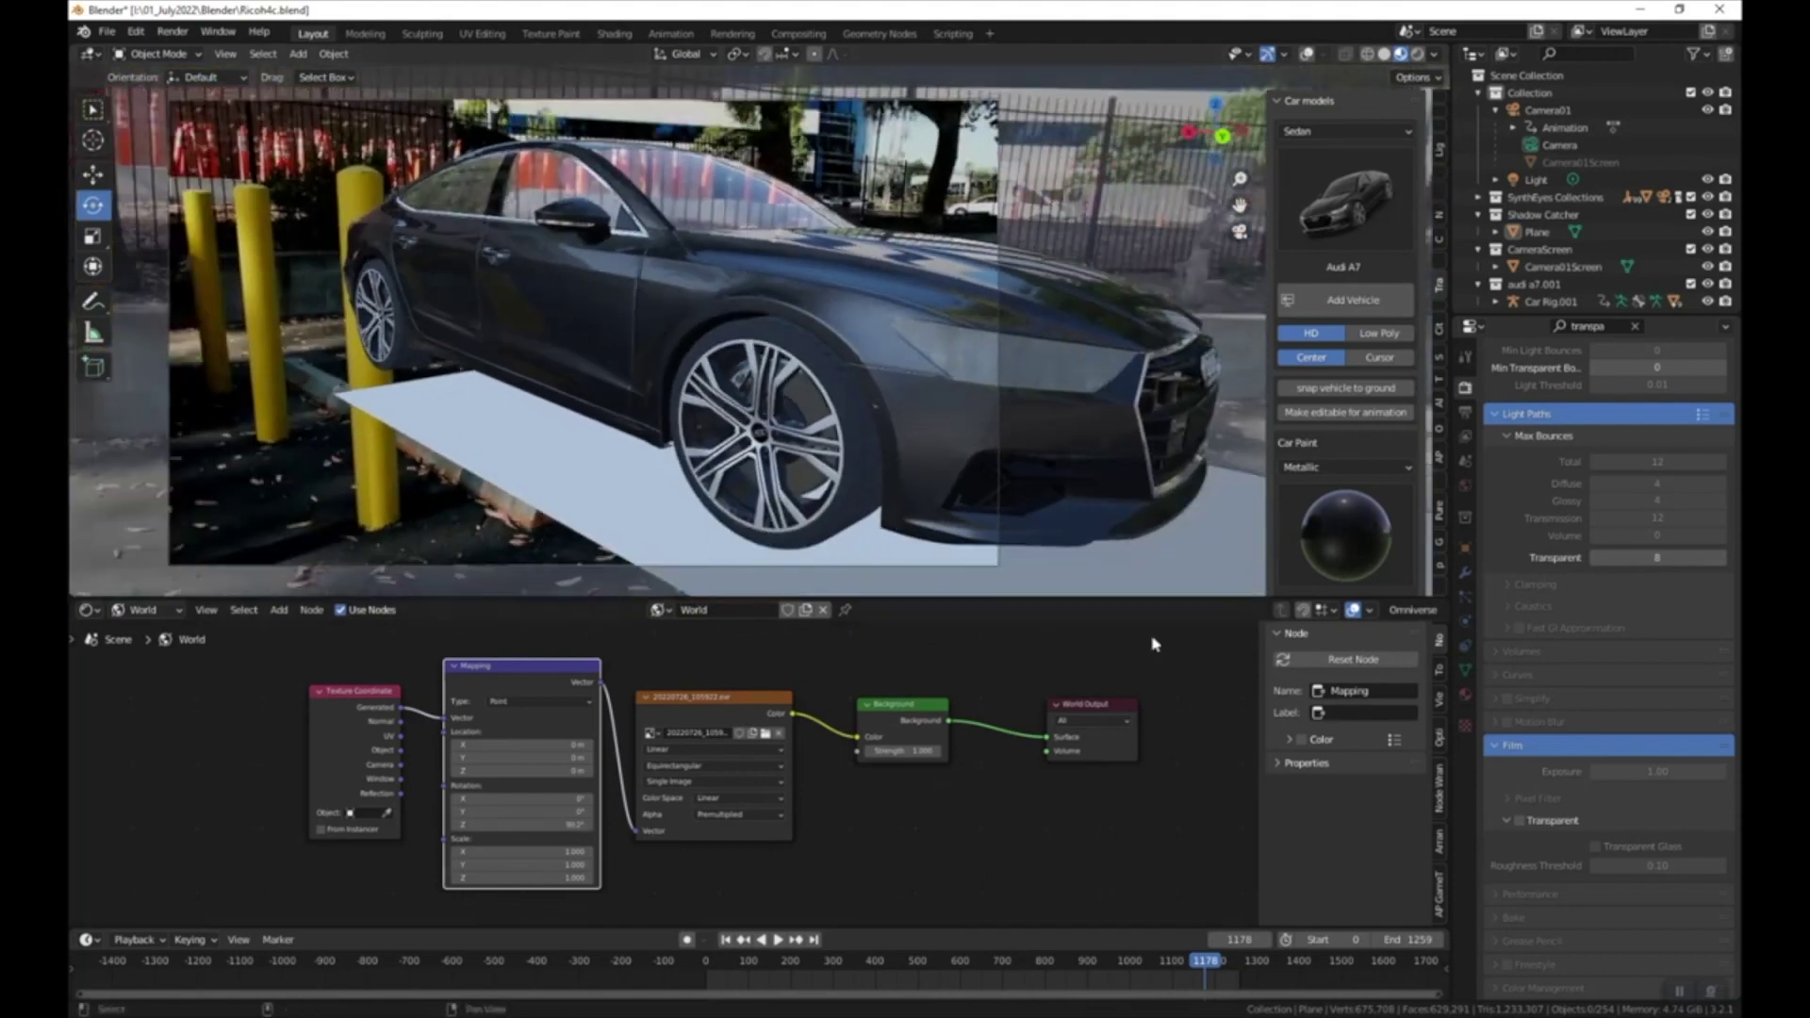
scroll(797, 309, "down", 3)
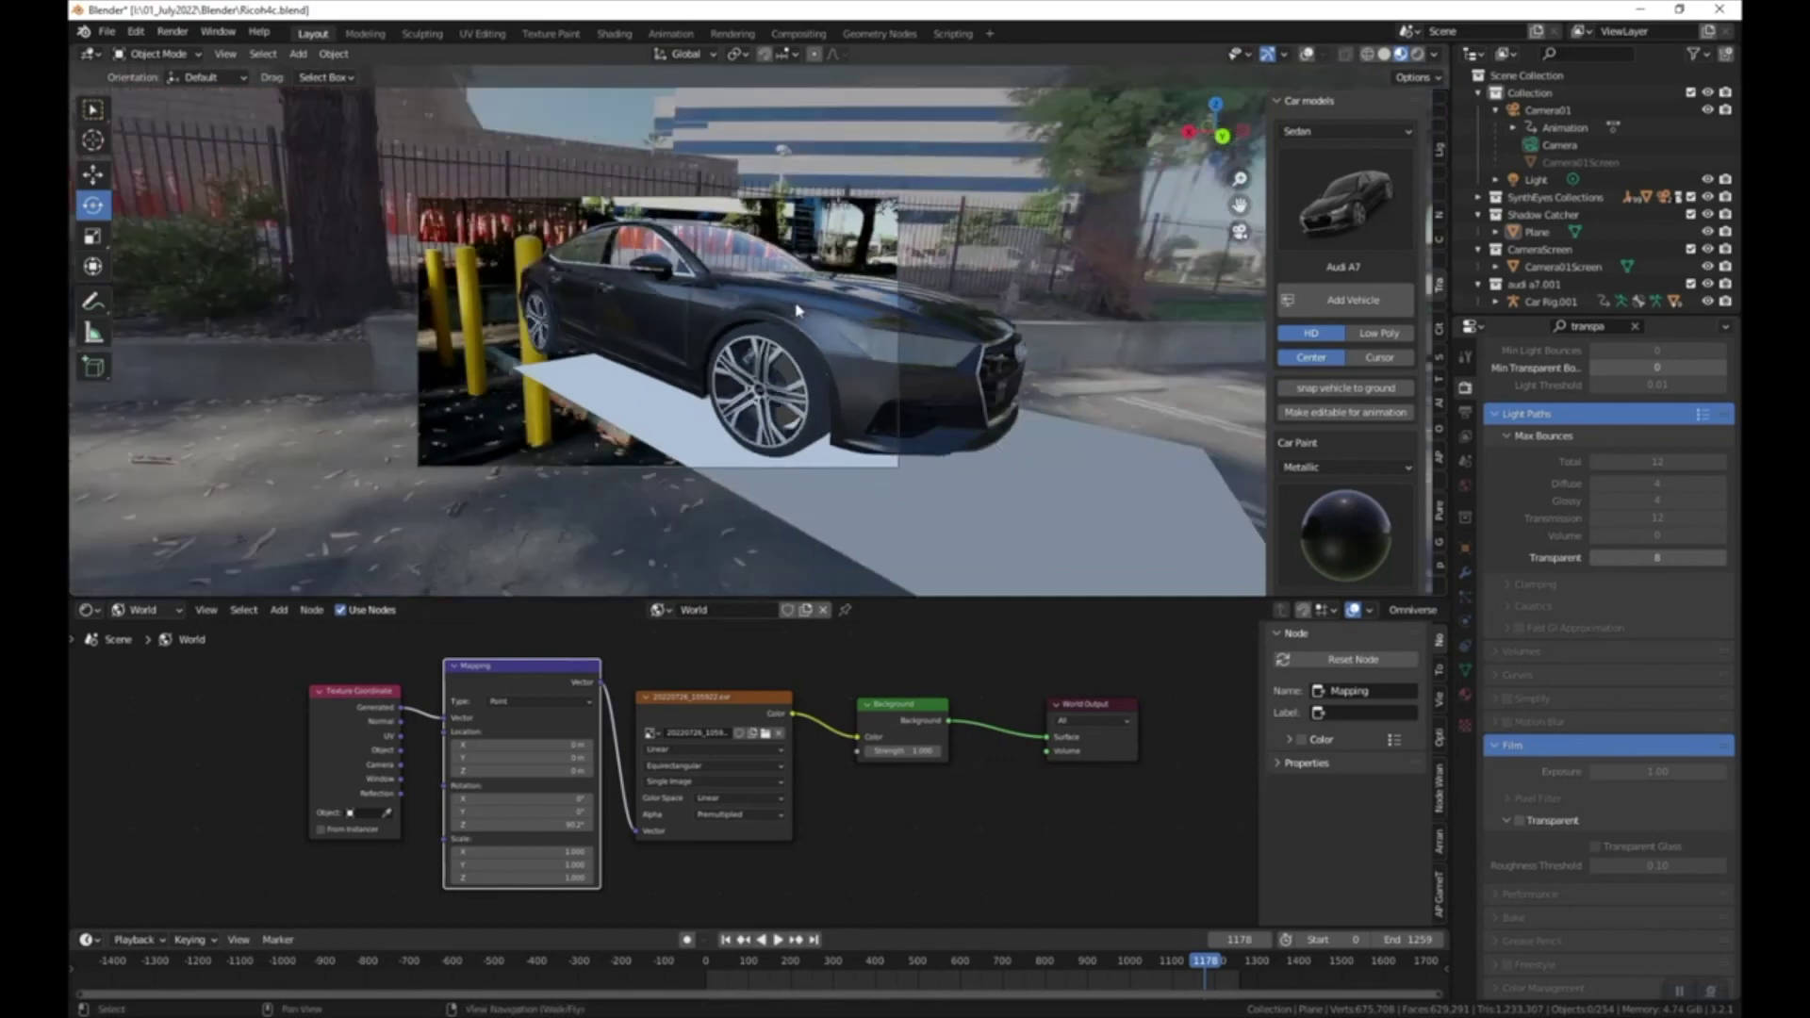
- Switch the viewport to rendered shading and examine the car's reflections and ground shadow through the camera at frame 1178
left_click(1424, 54)
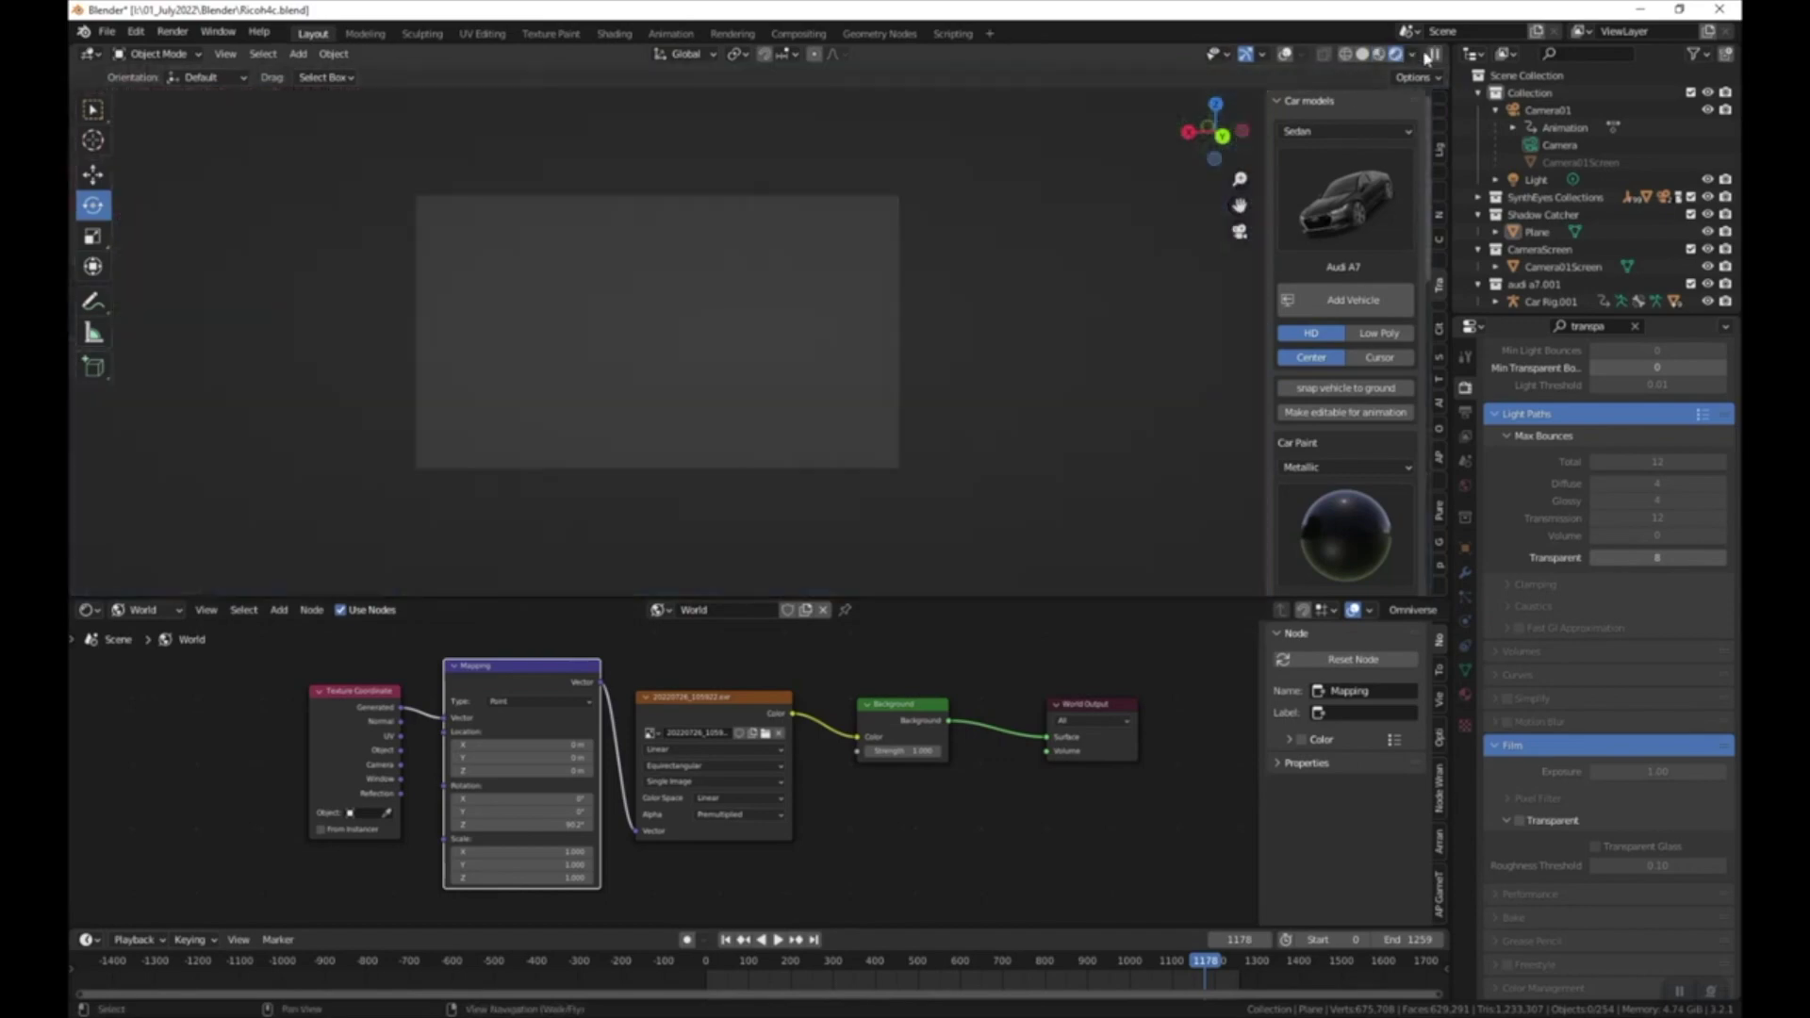
scroll(499, 362, "up", 3)
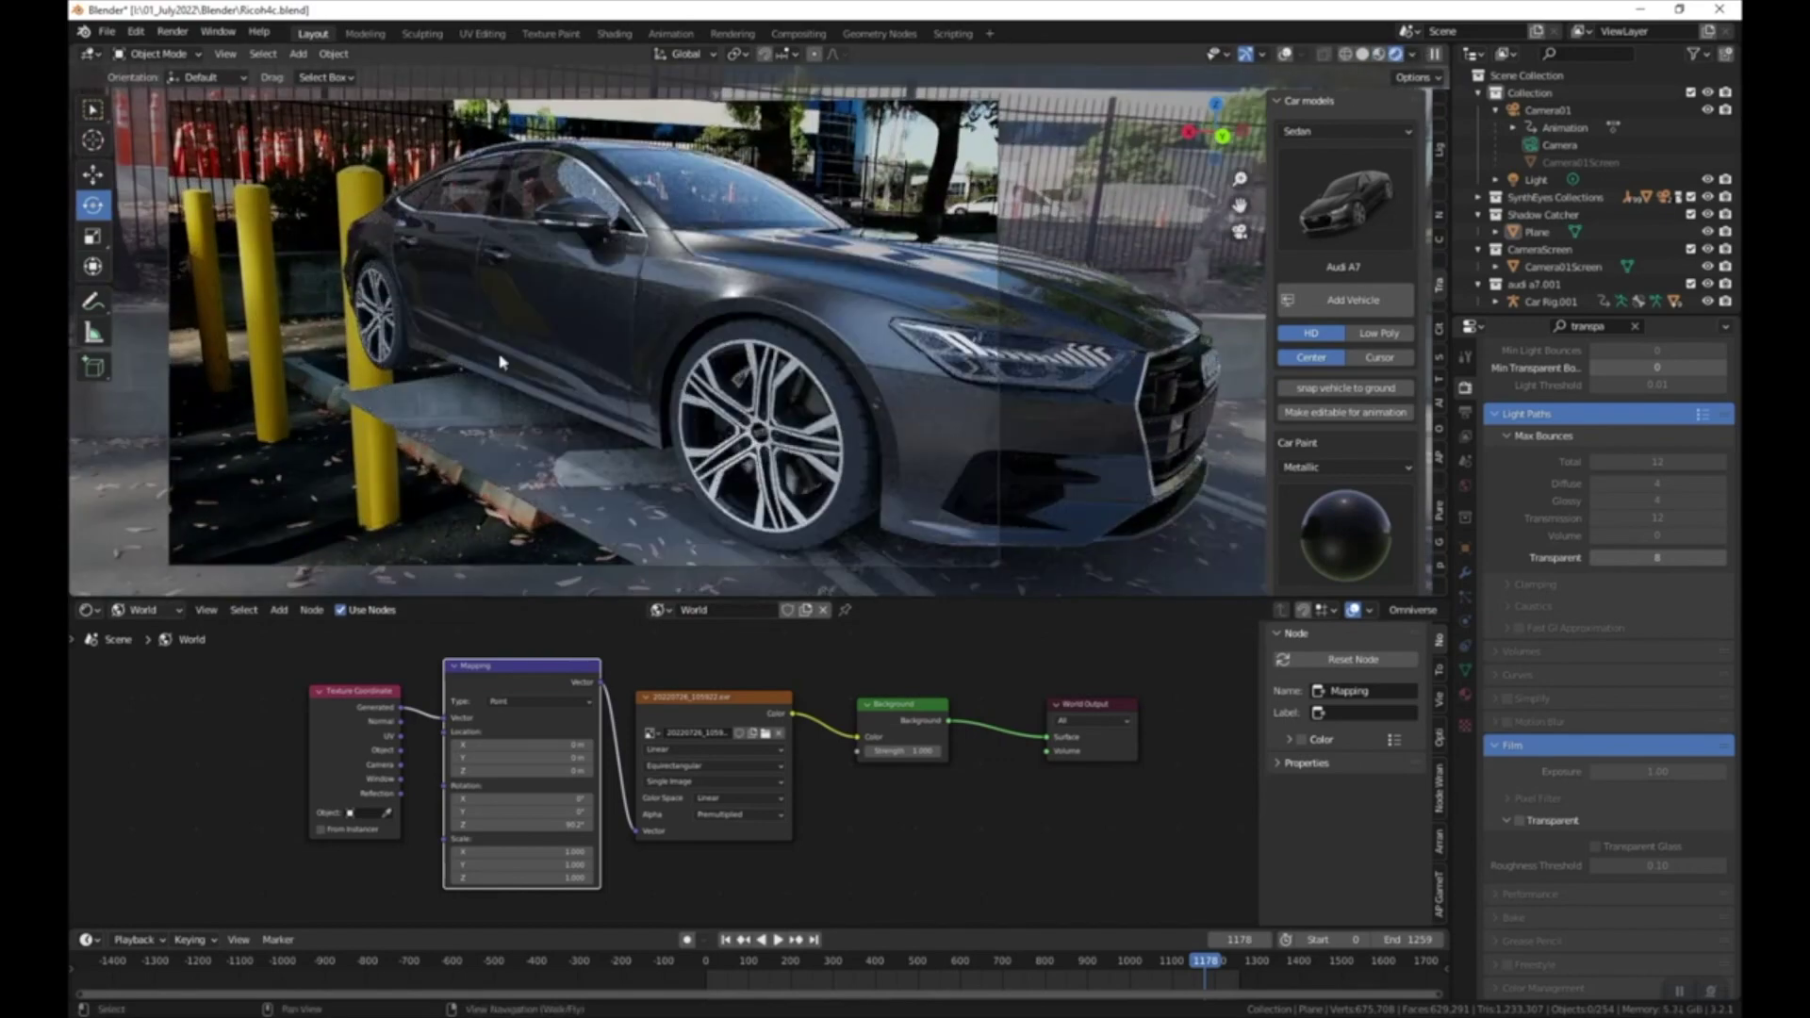
key("KP_0")
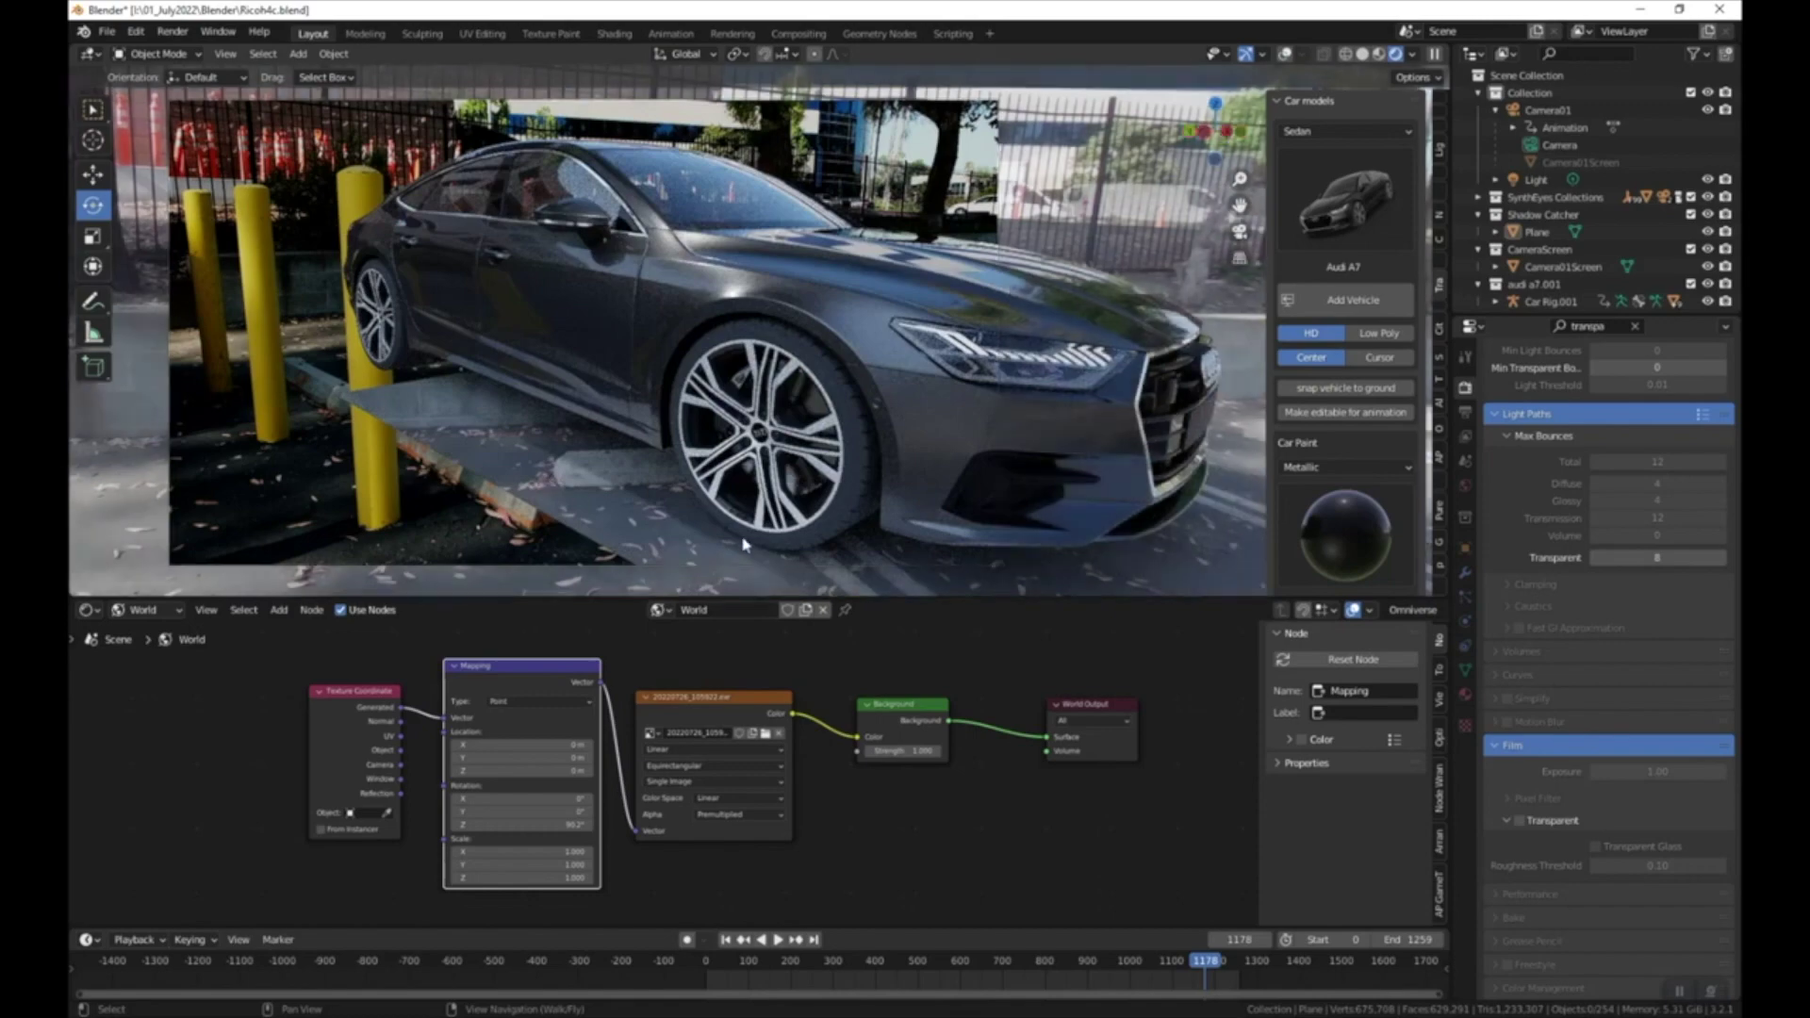
key("KP_0")
scroll(743, 545, "down", 2)
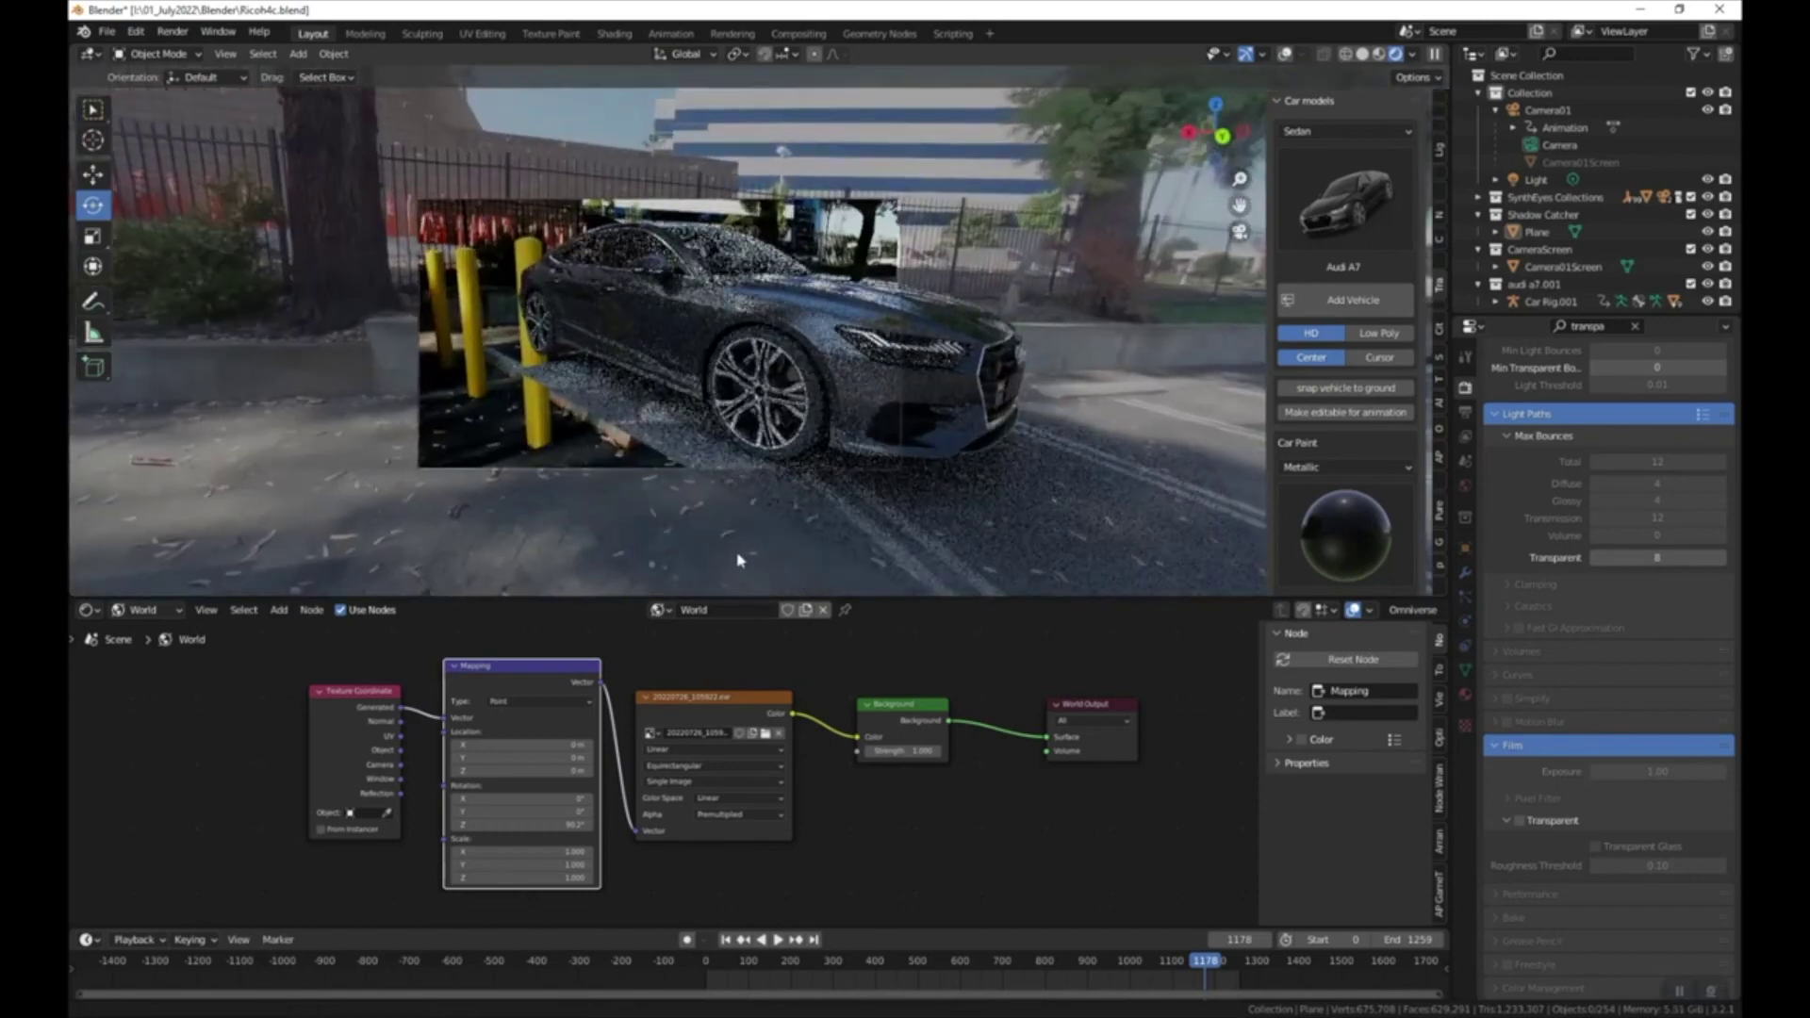
- Adjust the Mapping node's Z rotation slightly while checking the reflections on the car's side up close
scroll(675, 359, "up", 3)
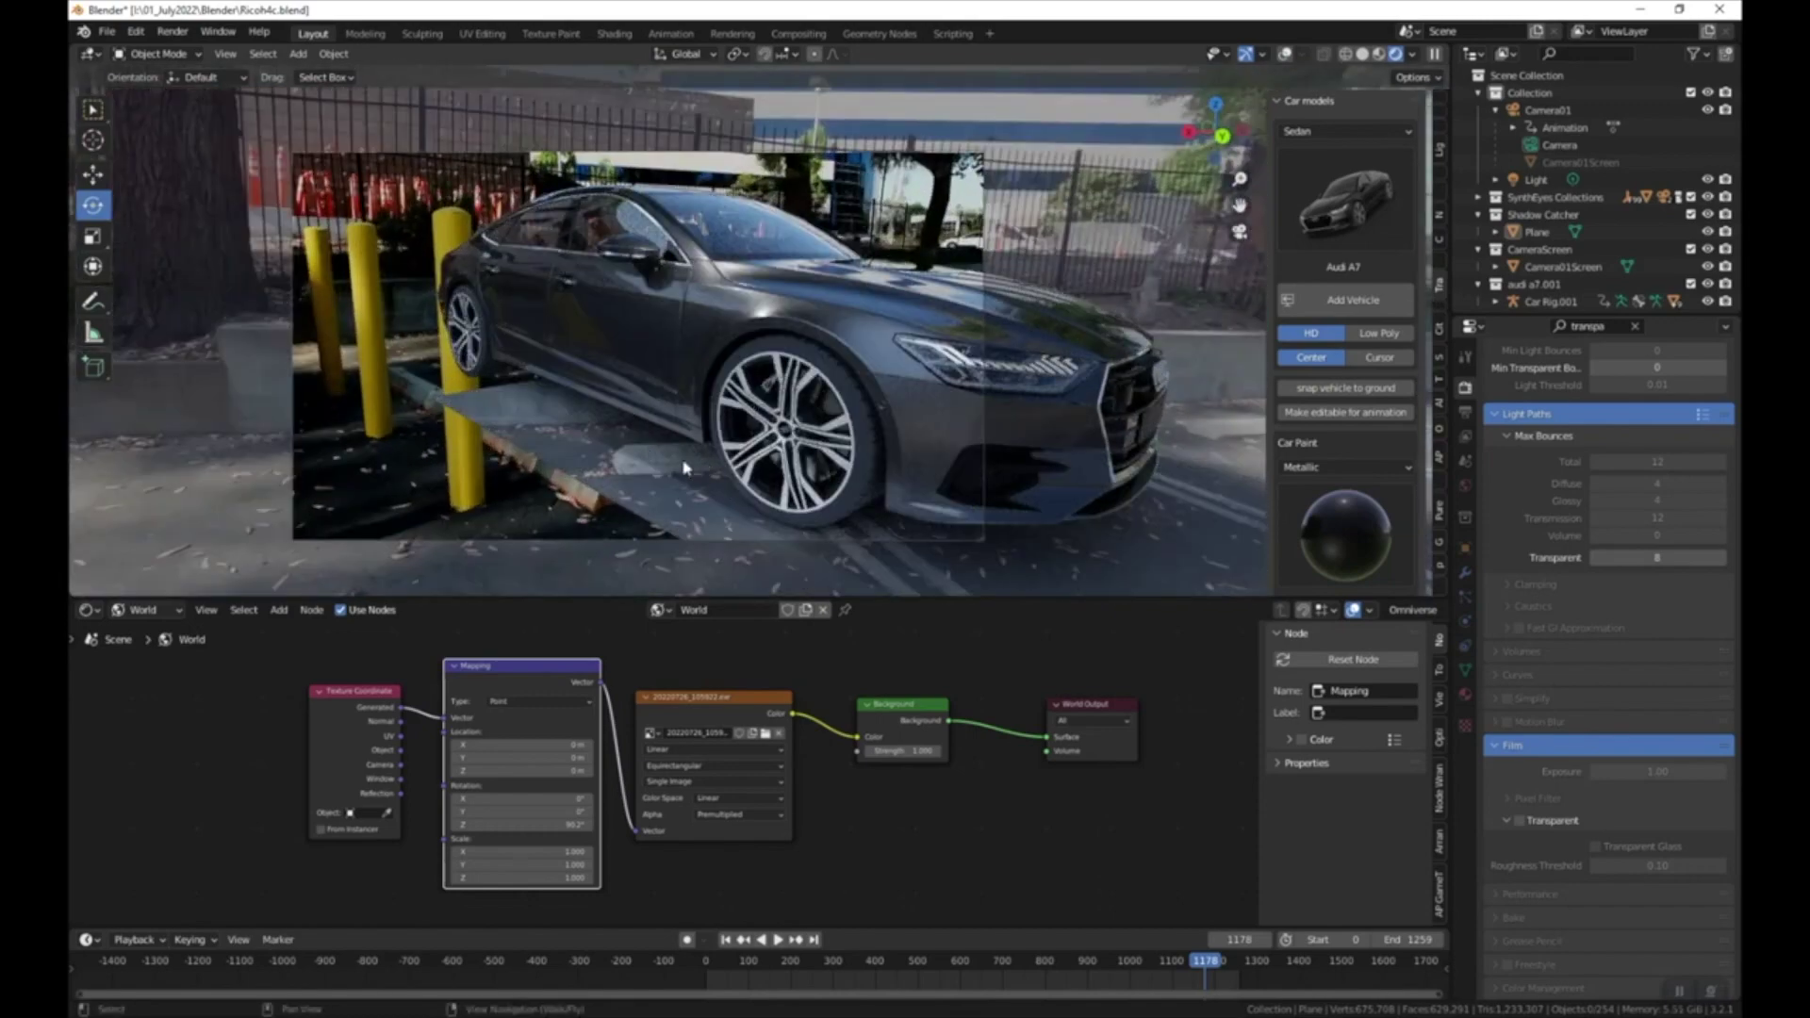
scroll(559, 349, "up", 2)
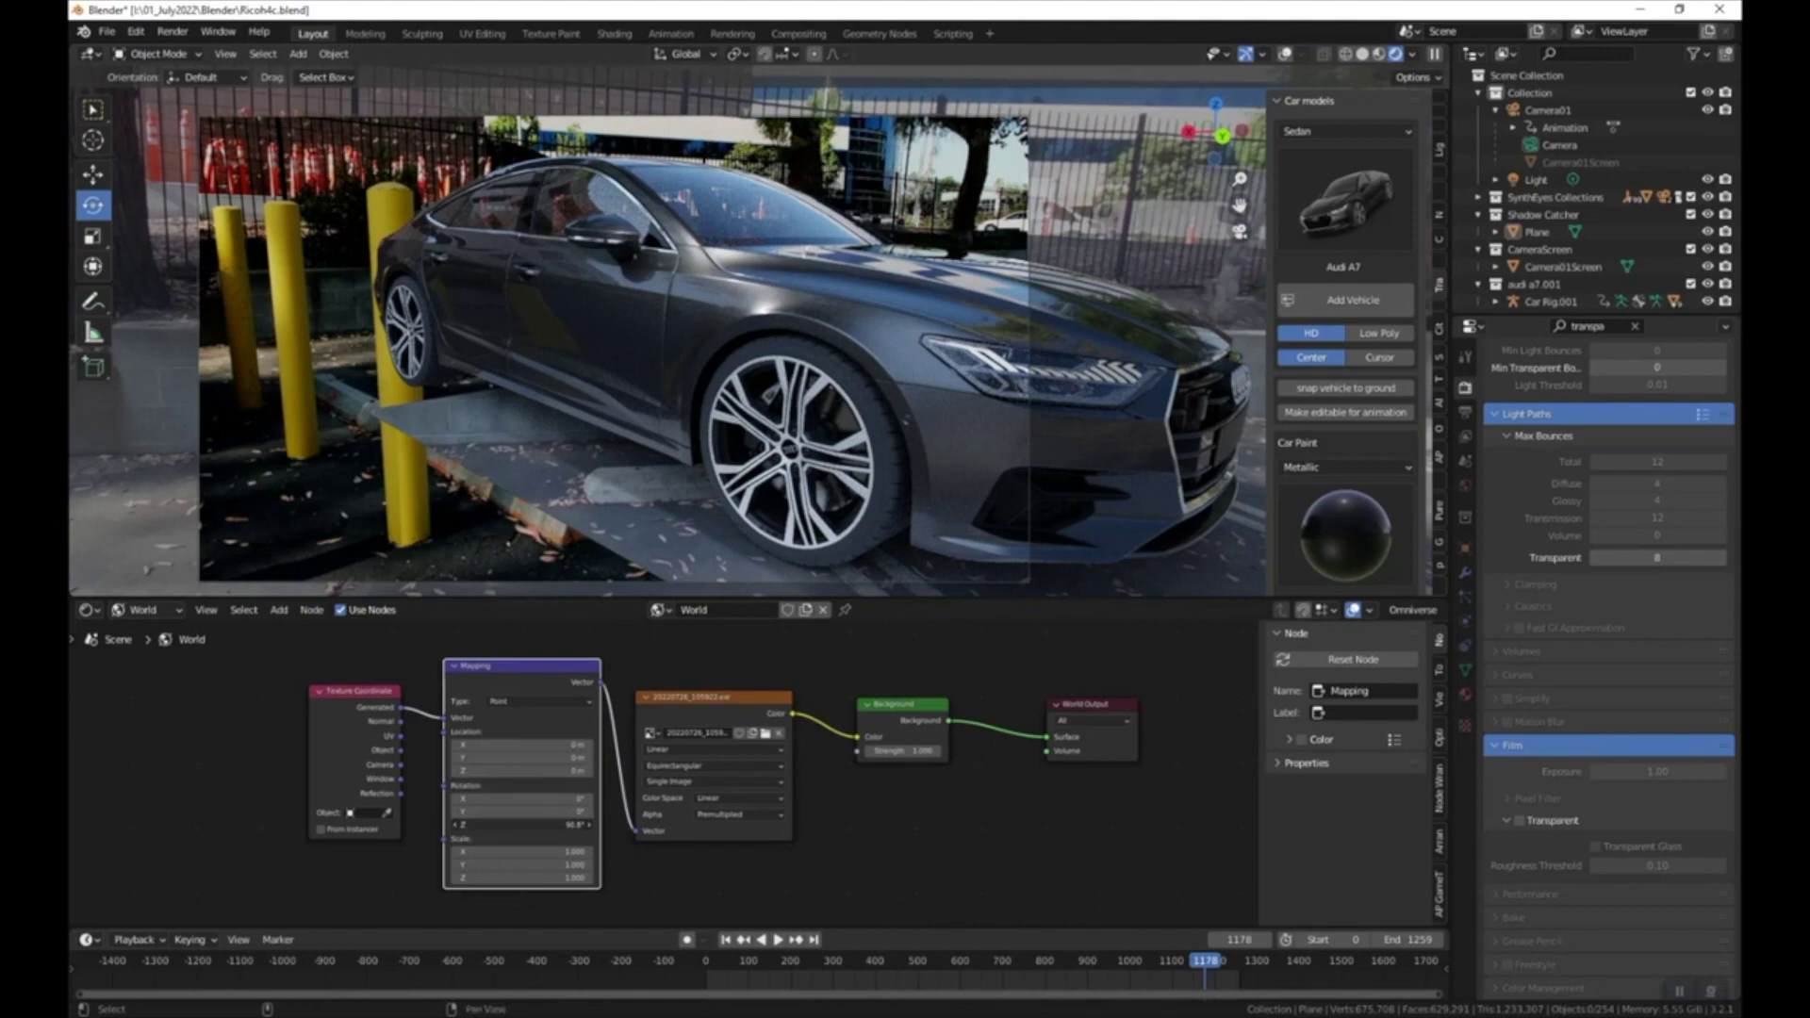
mouse_move(572, 825)
left_mouse_down()
mouse_move(524, 825)
mouse_move(576, 823)
left_mouse_up()
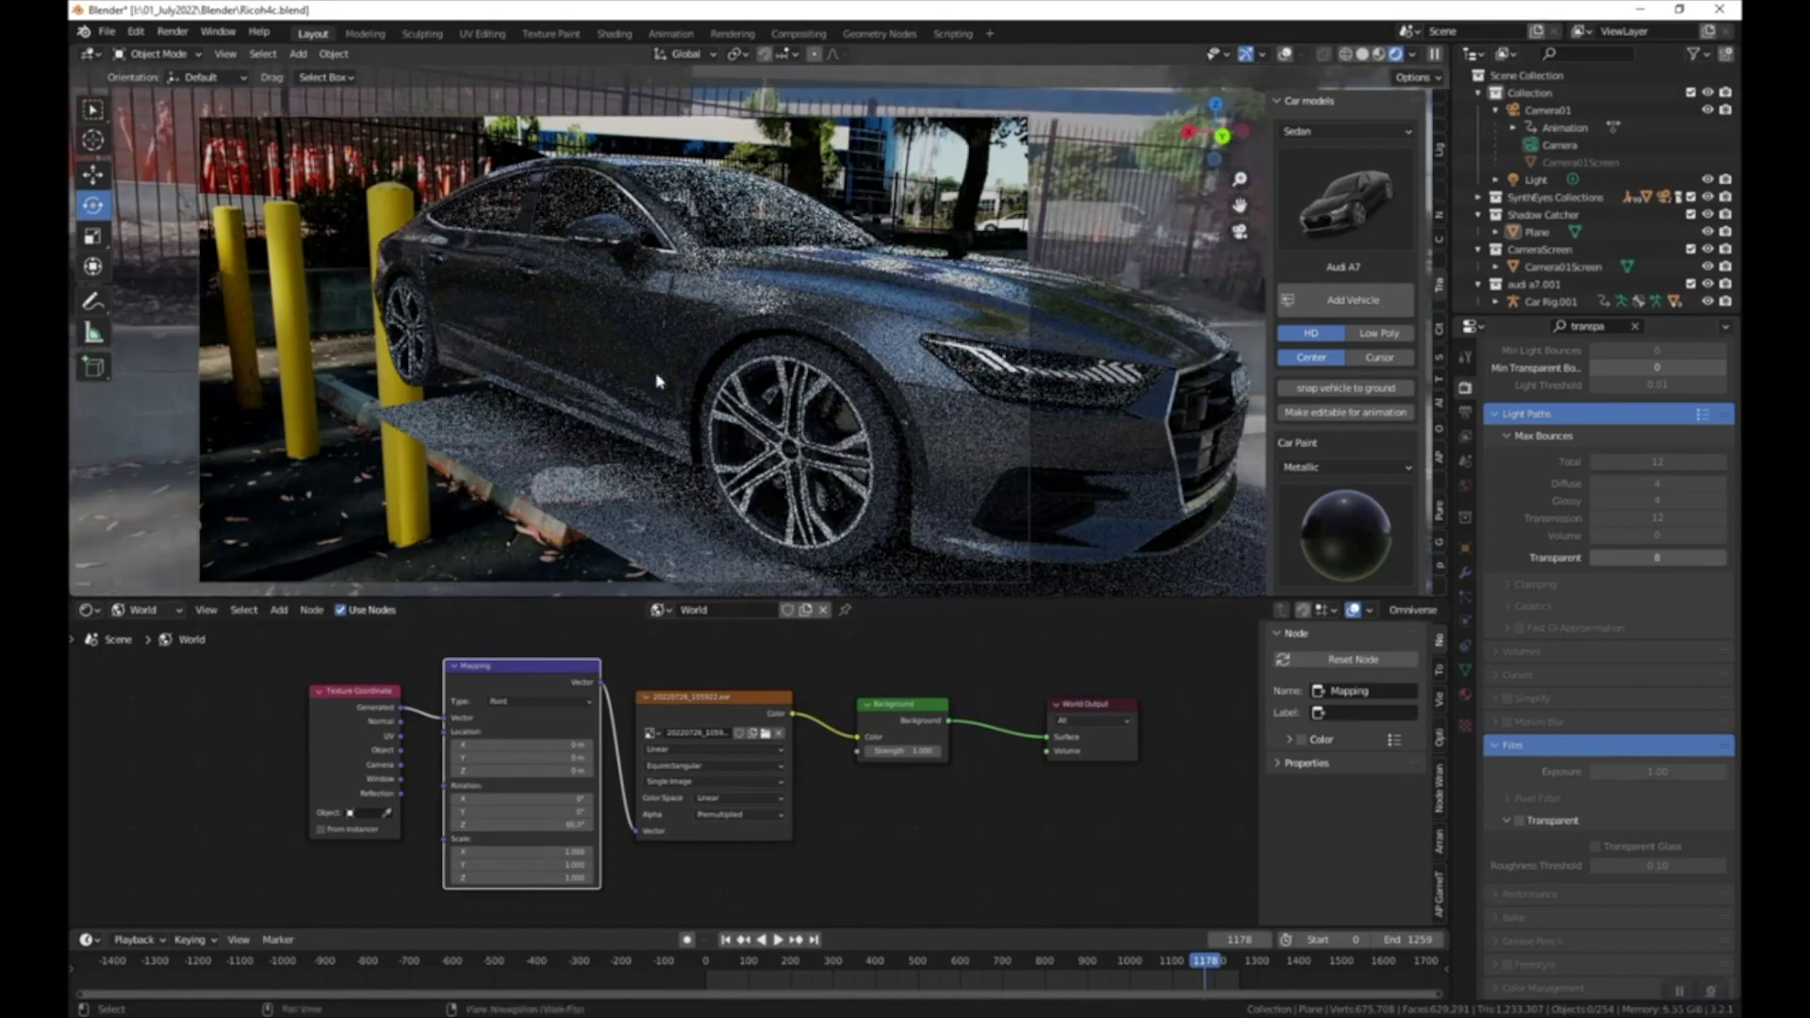
- Check the car's lighting at several points of the shot, ending at frame 1036, and save the file
left_click_drag(1092, 960, 886, 961)
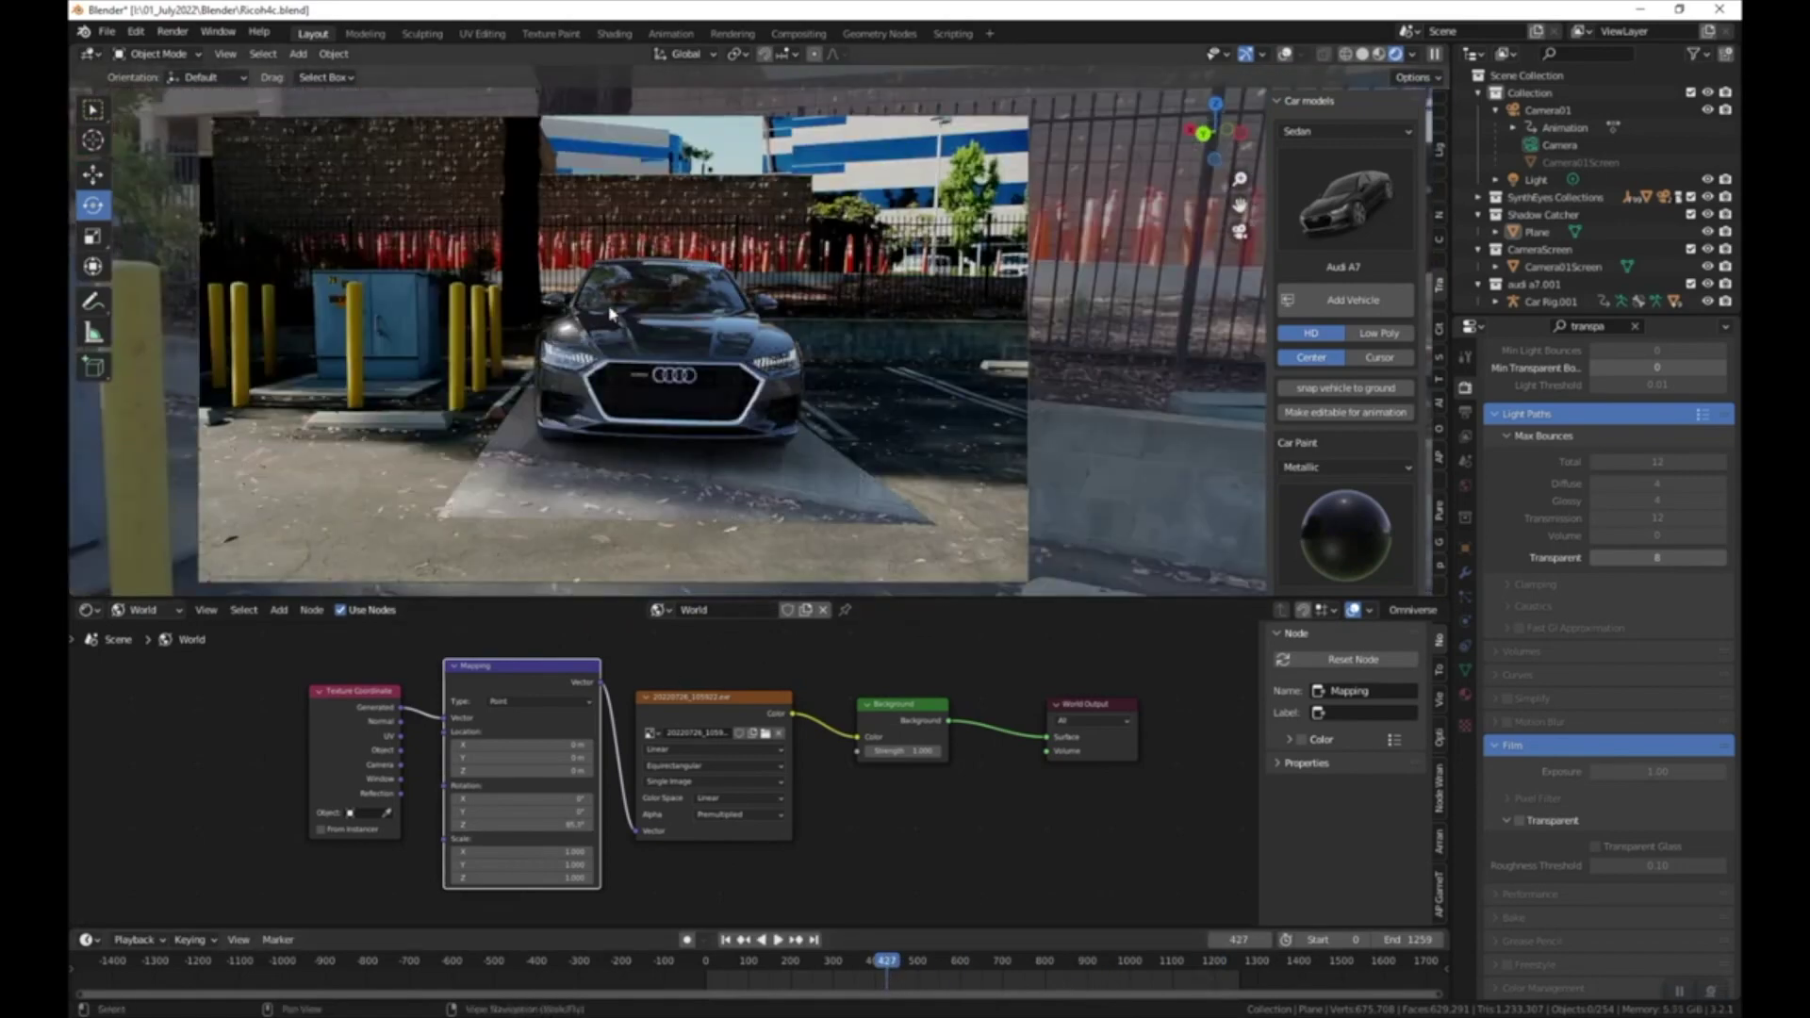
left_click(794, 962)
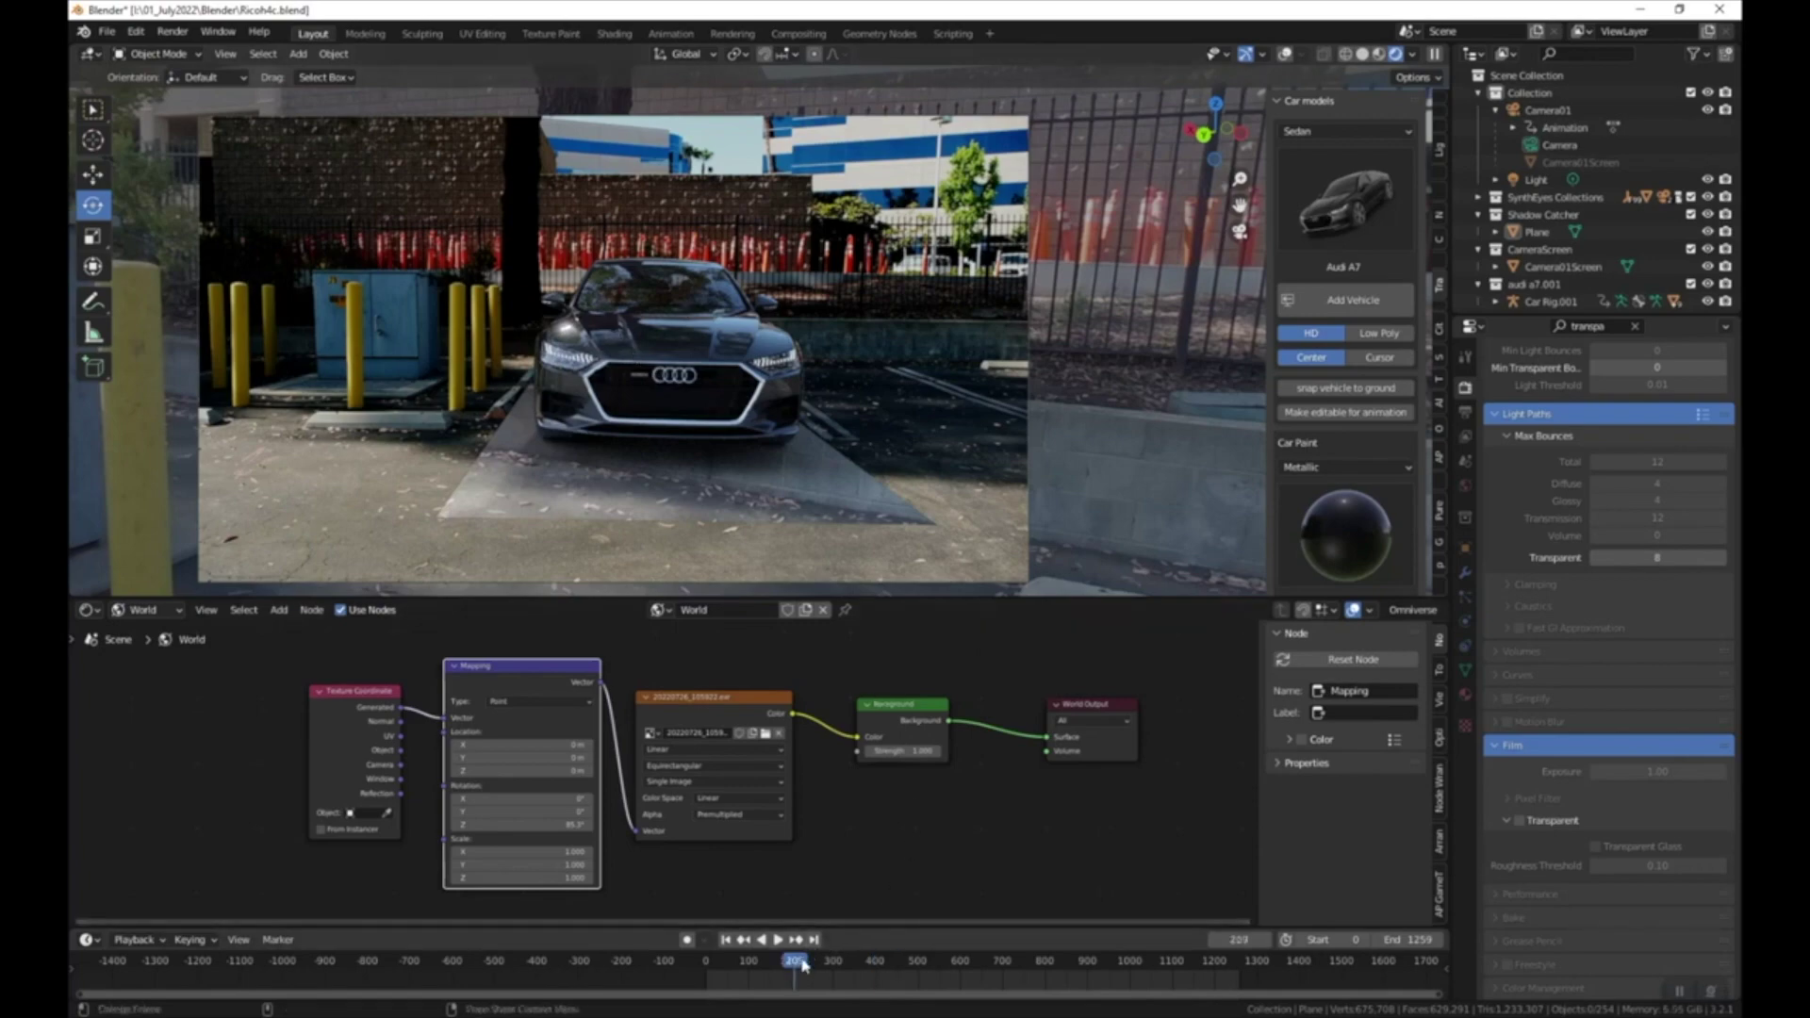
left_click_drag(1239, 969, 1143, 962)
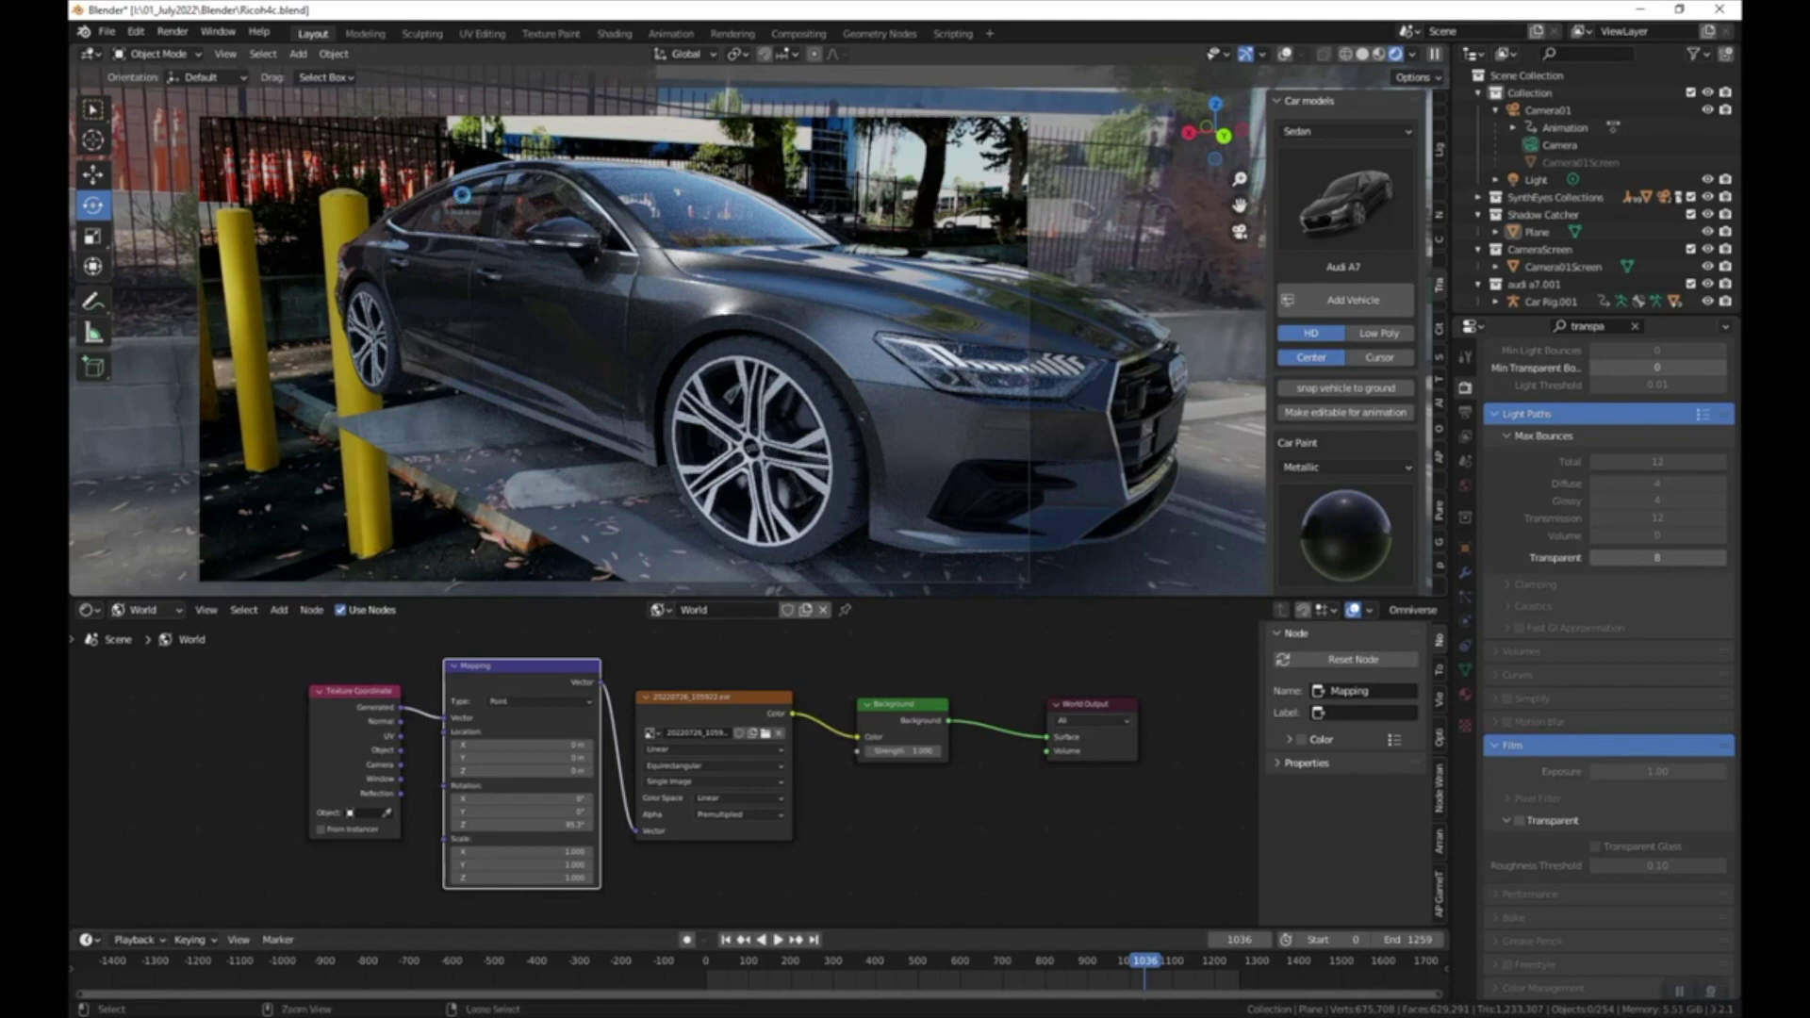
key("ctrl+s")
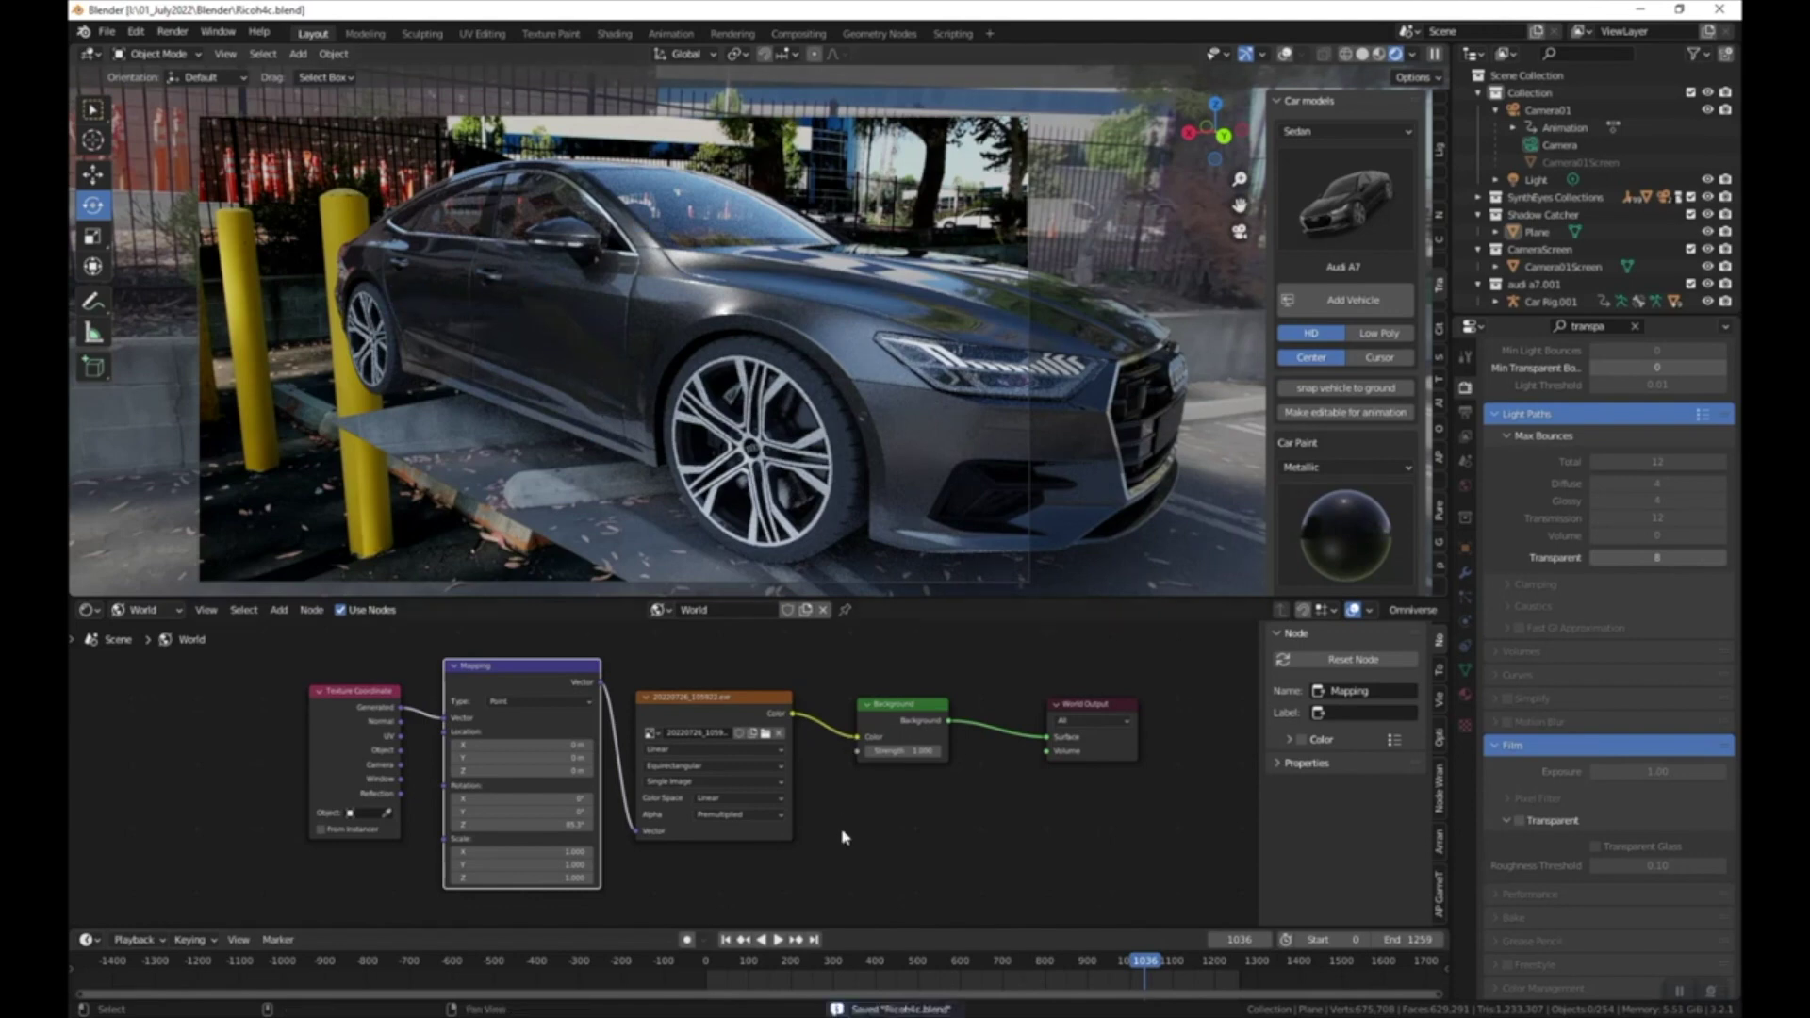
- Go to frame 143, delete the Light object from the scene collection and save the file
left_click(769, 970)
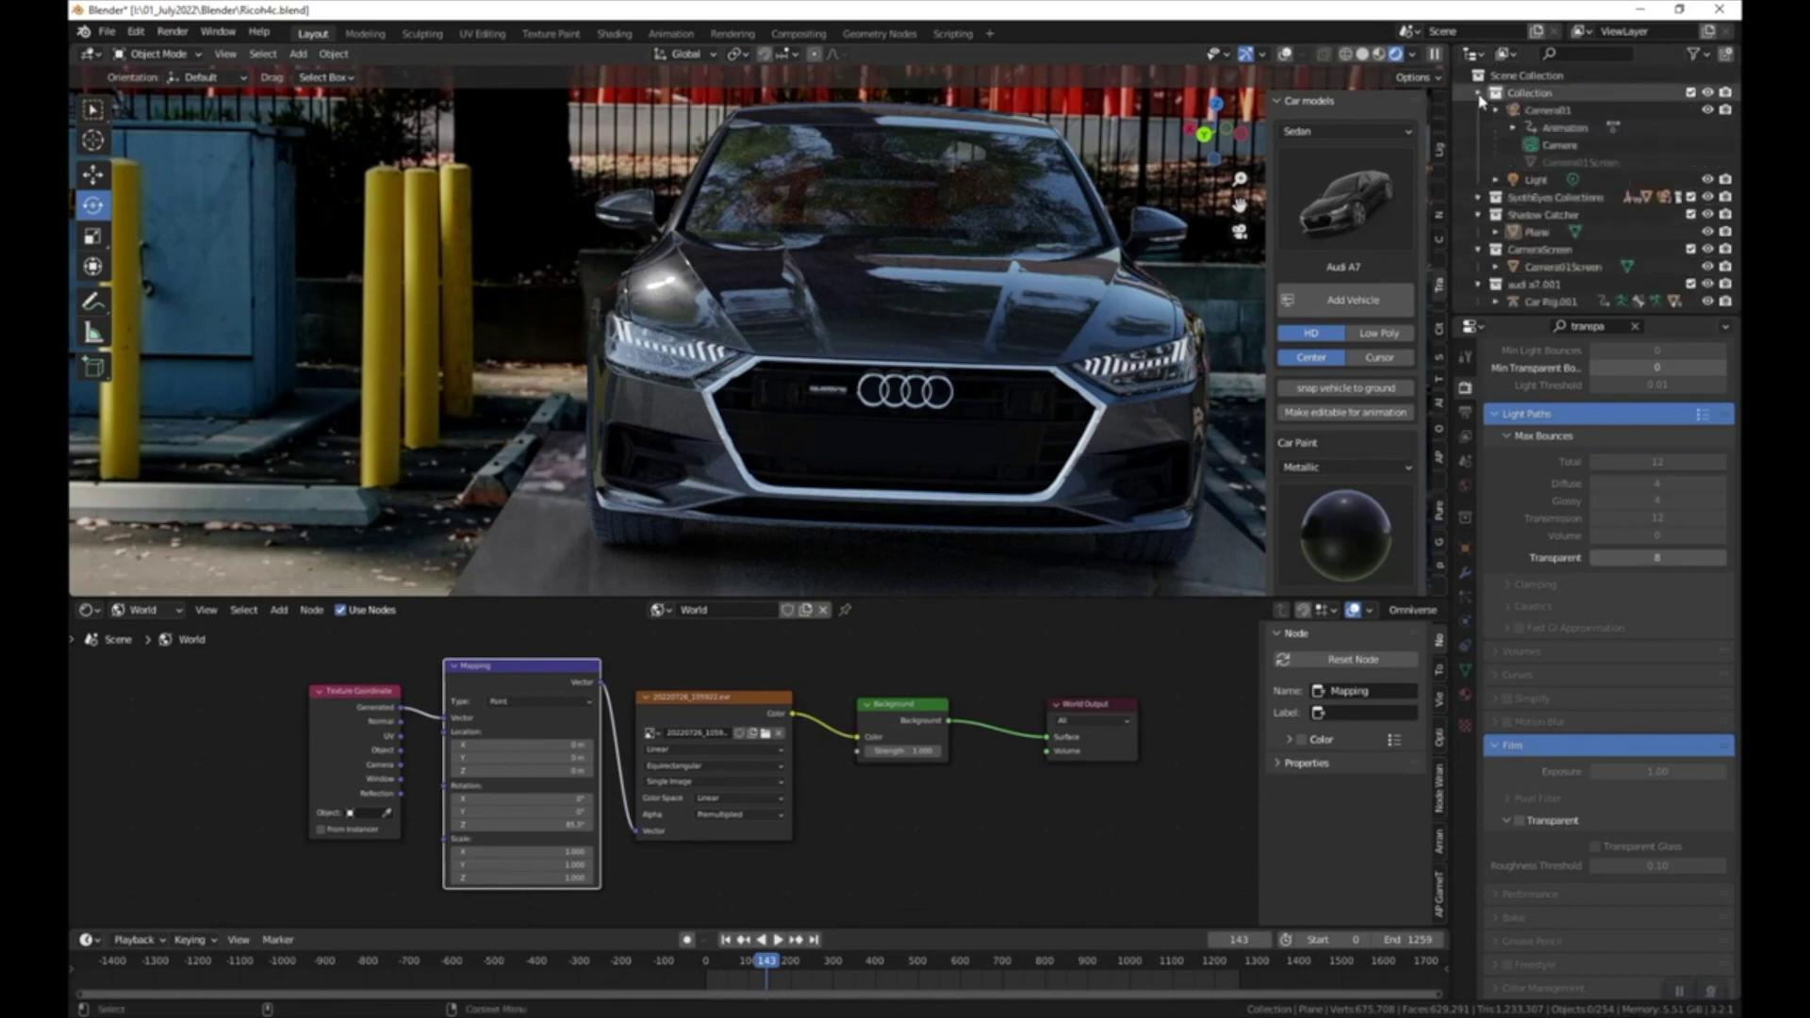
left_click(1535, 179)
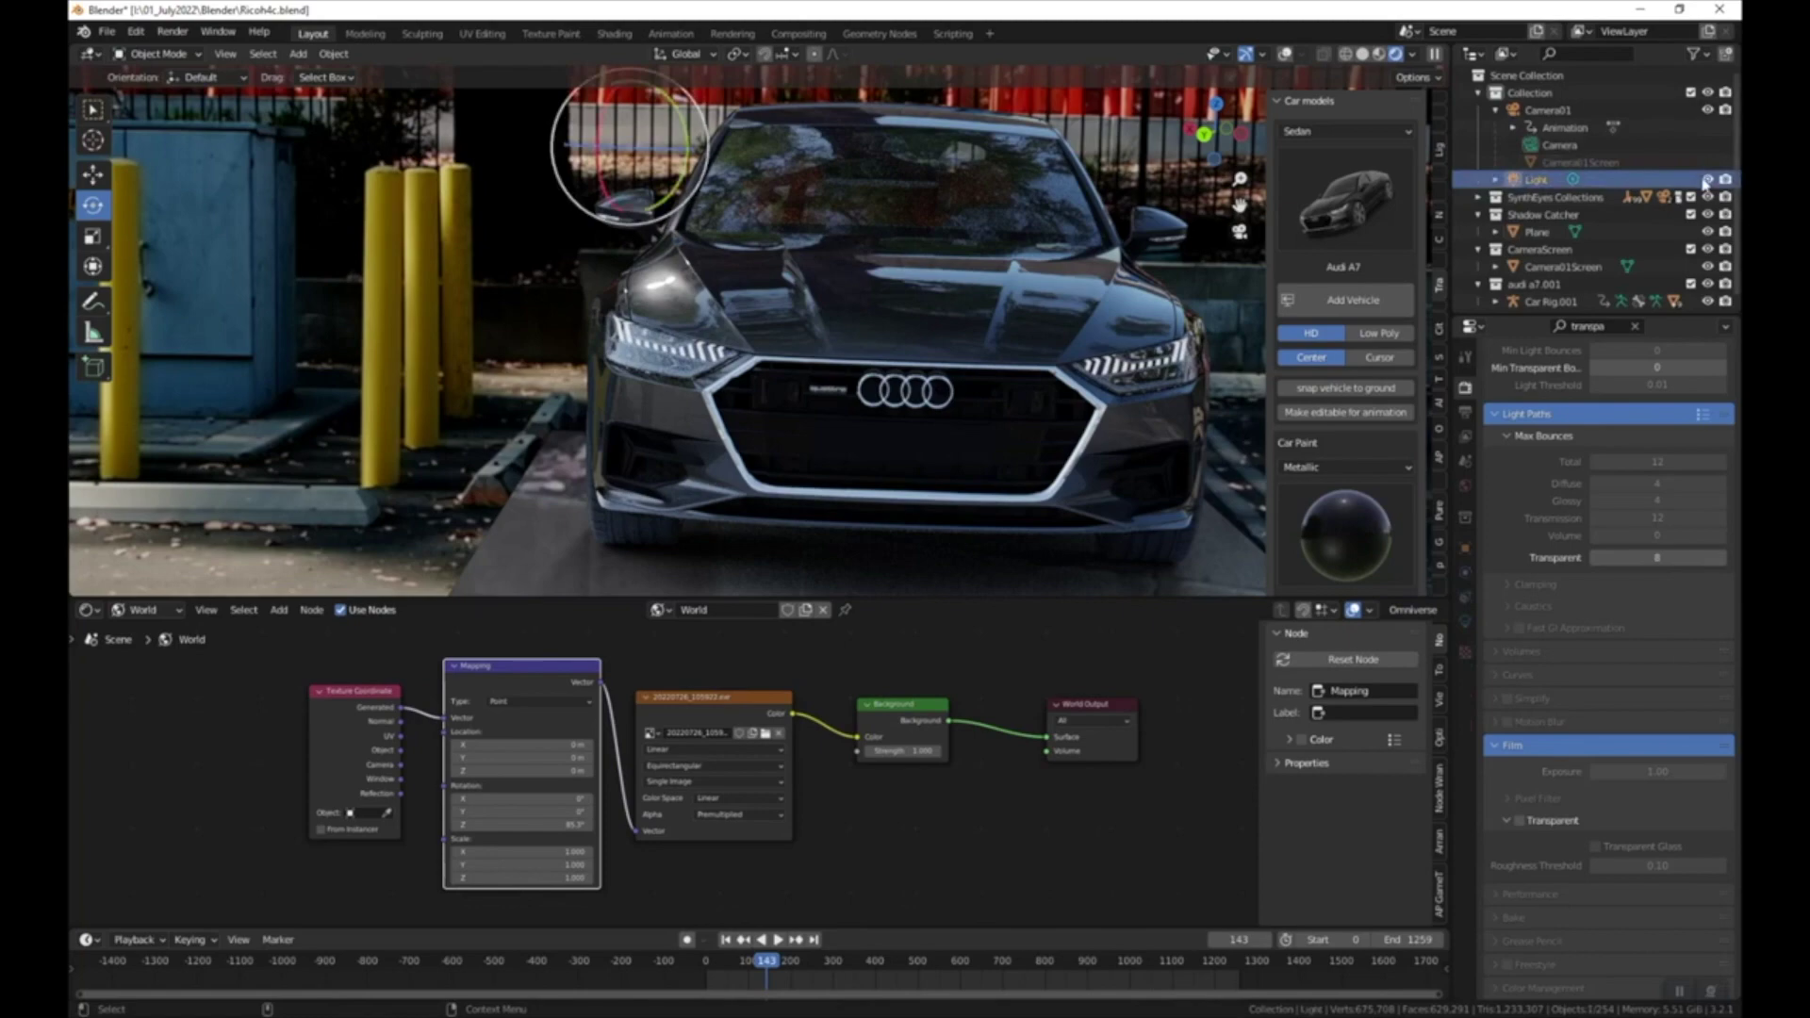
left_click(1708, 179)
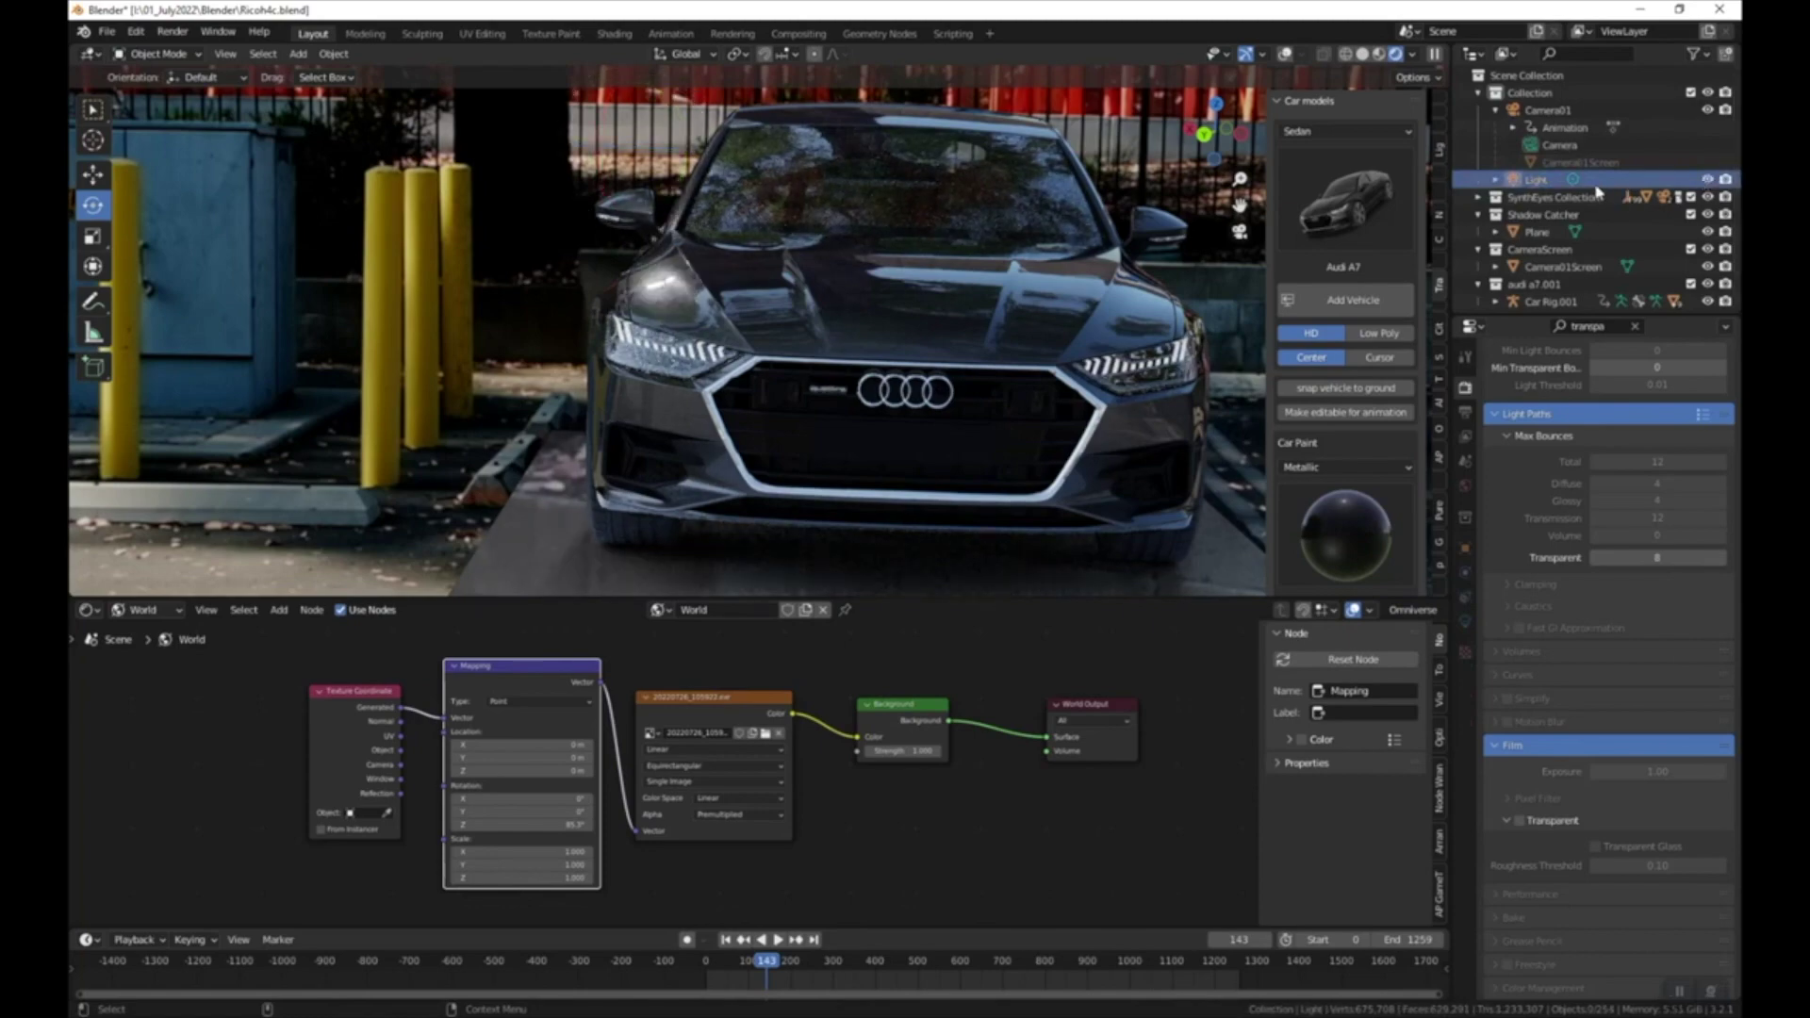
key("Delete")
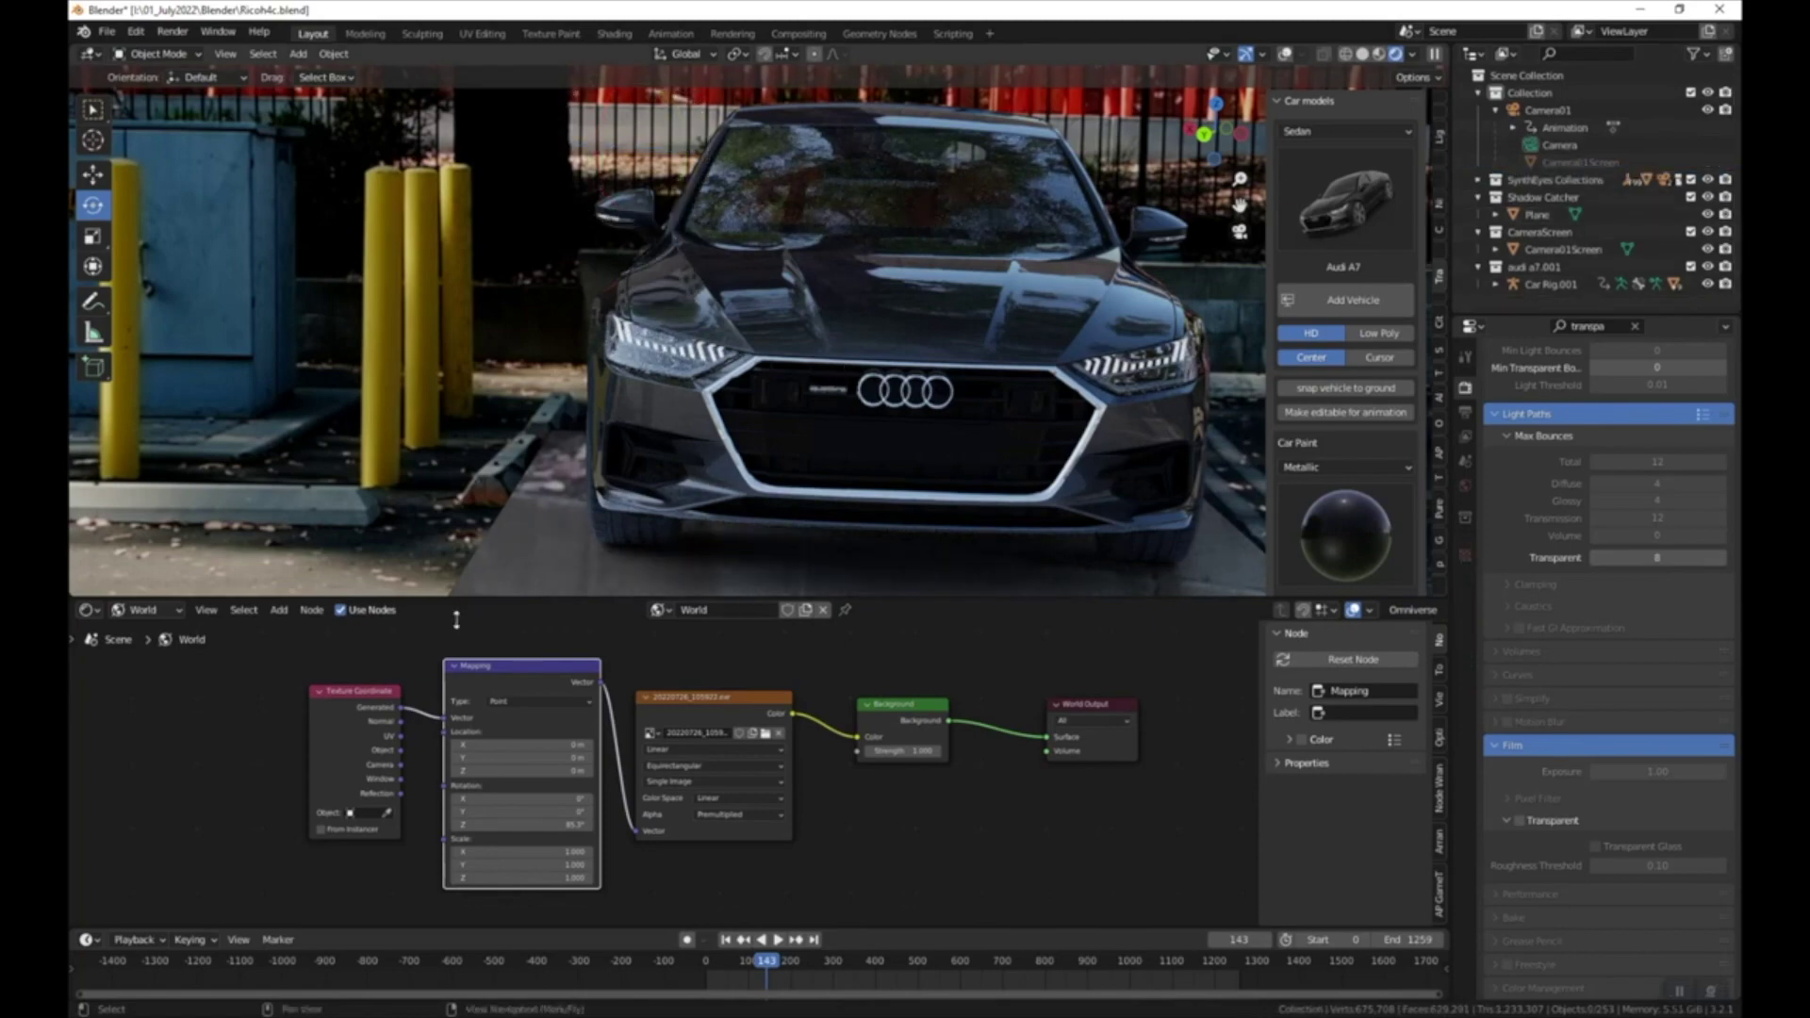
key("ctrl+s")
- Select the chrome frame of the car's grille and bring up its object material nodes in the Shader Editor
left_click(721, 404)
key("shift+alt+z")
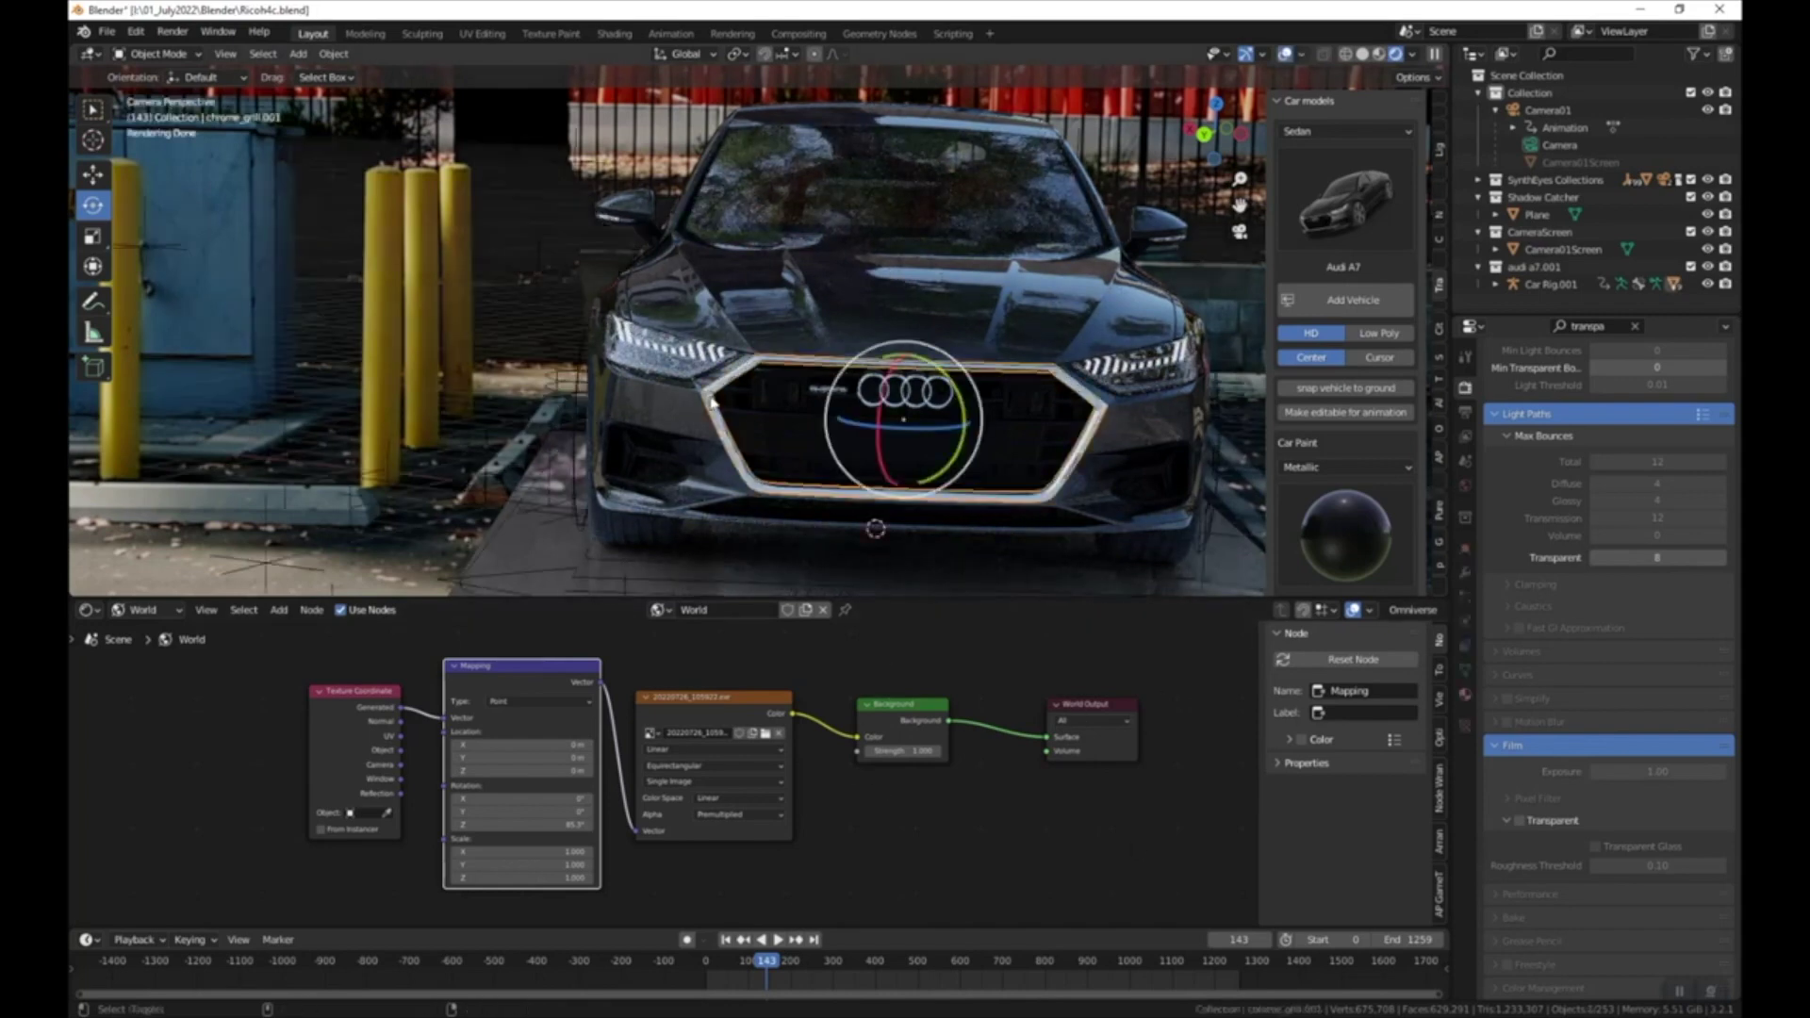
key("shift+alt+z")
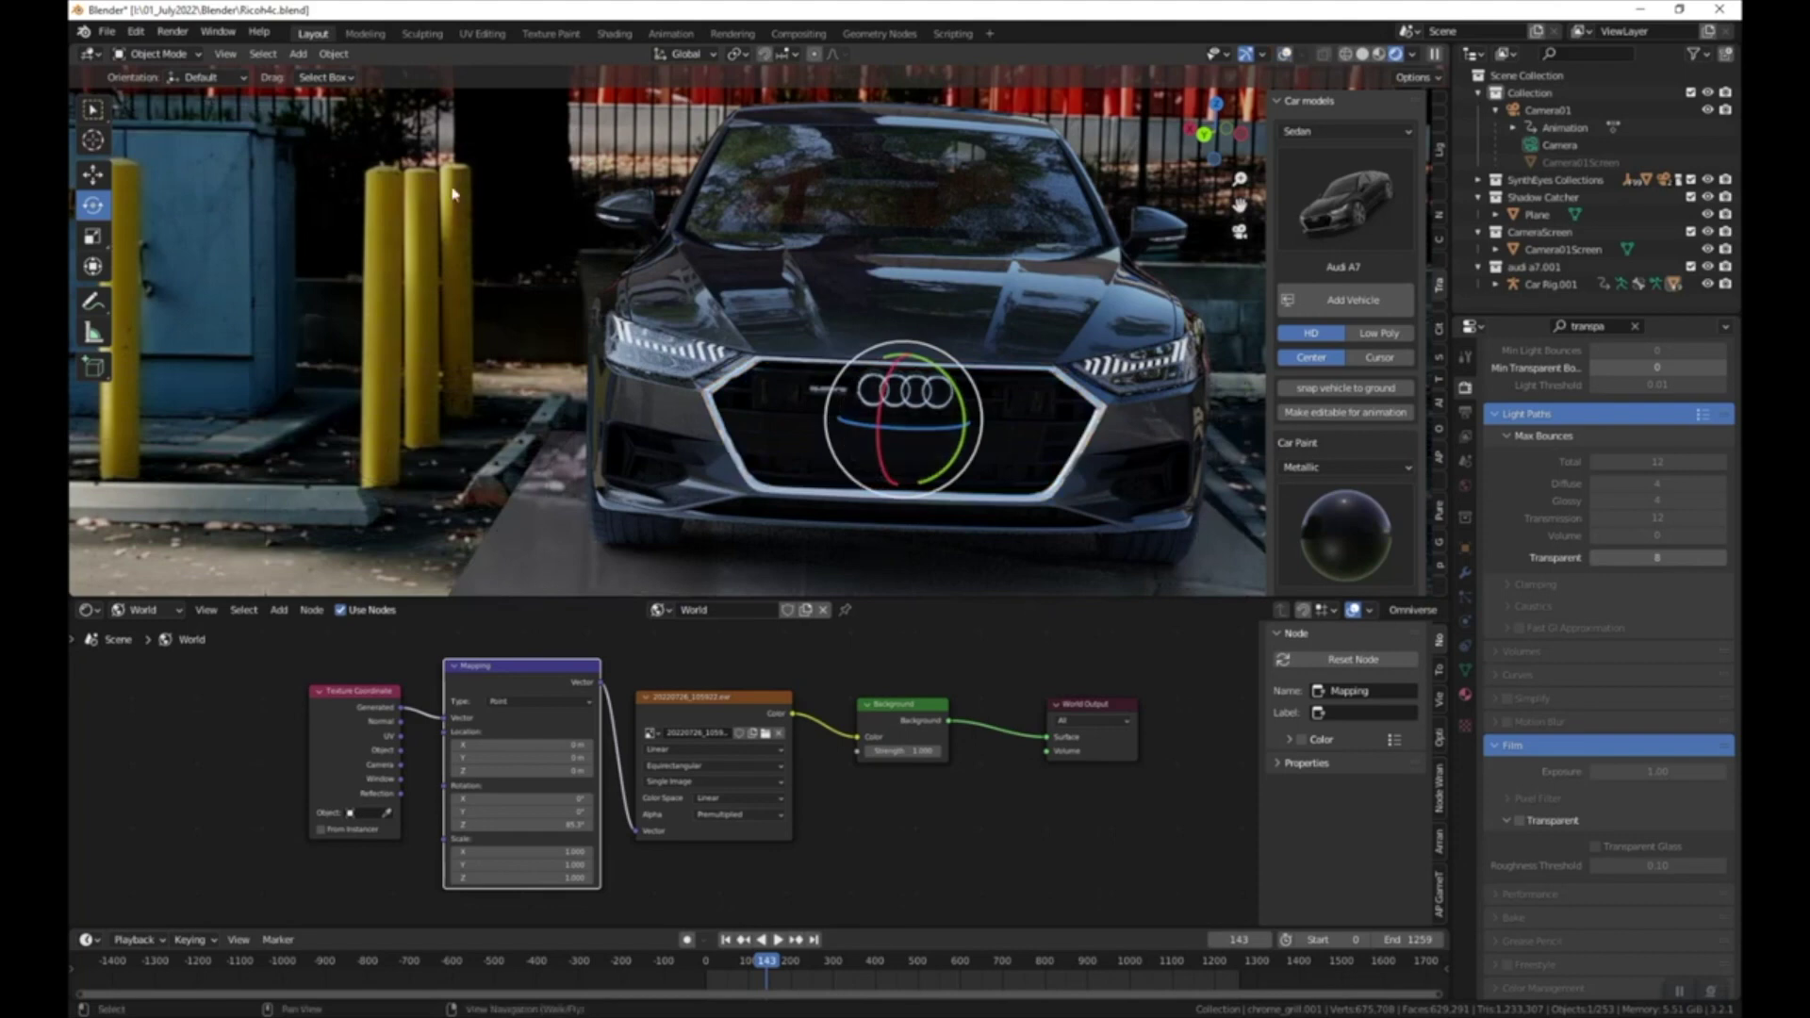
scroll(711, 432, "up", 3)
key("shift+alt+z")
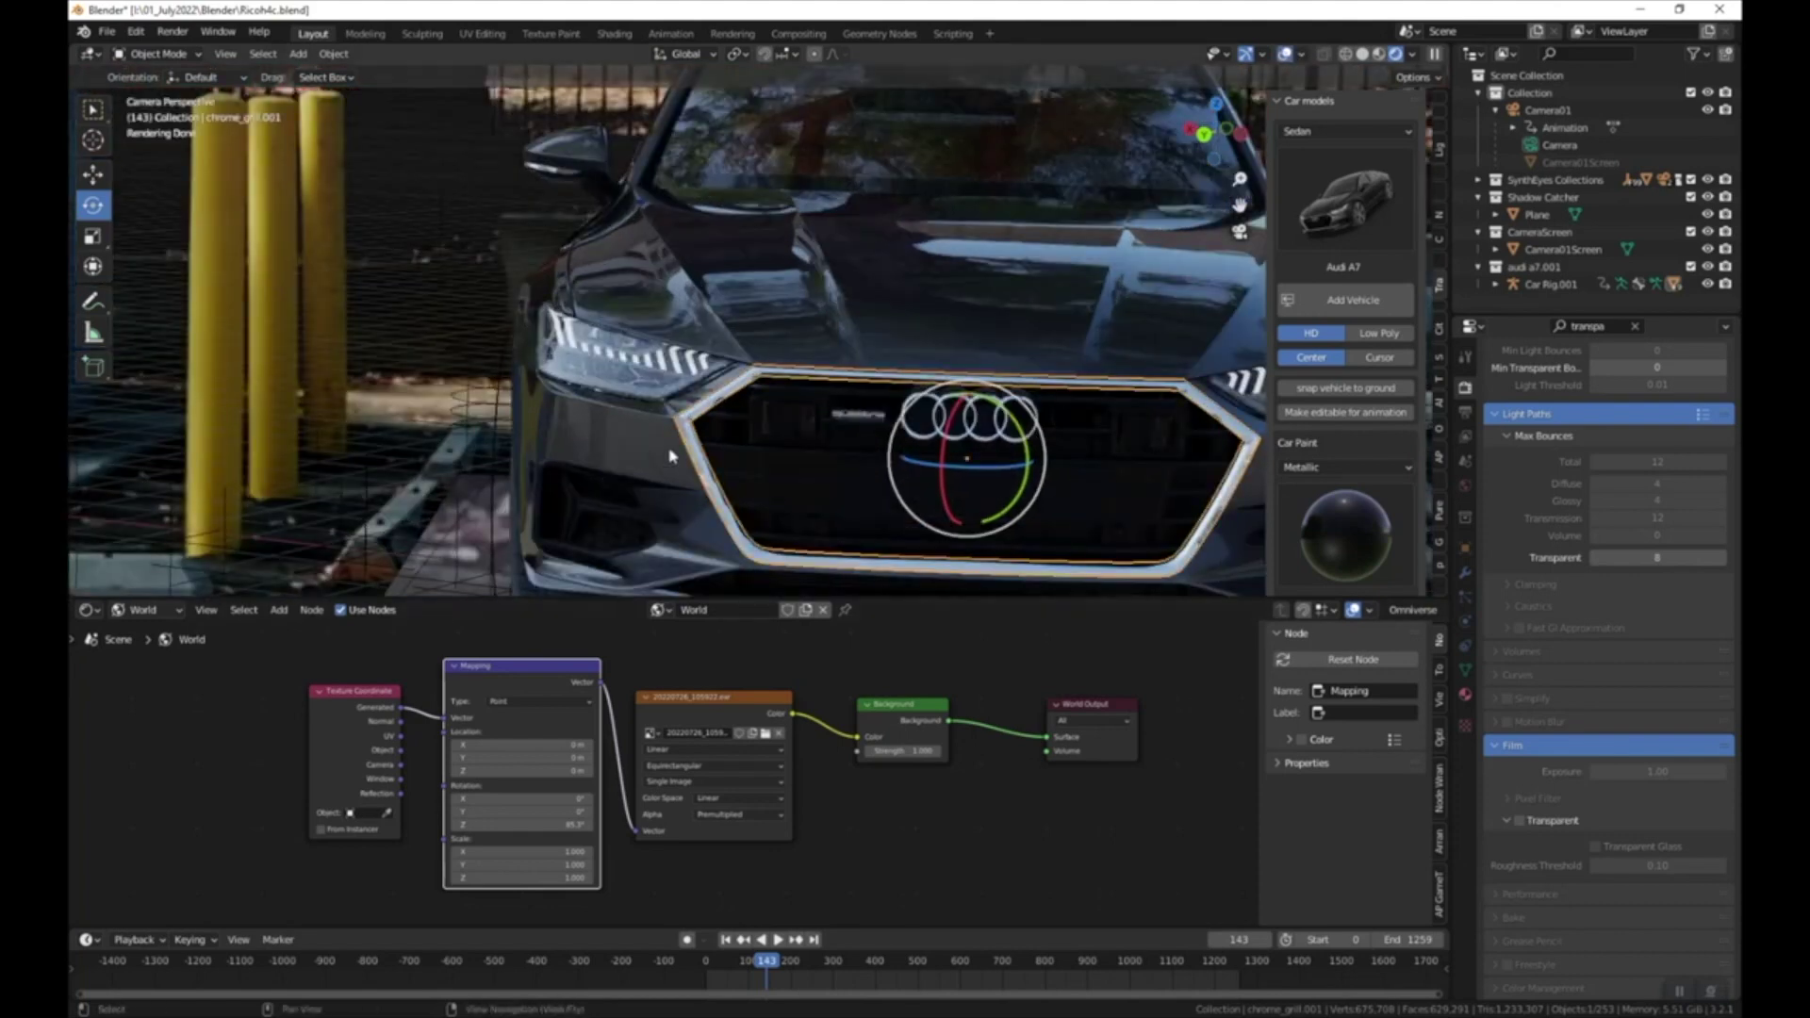
left_click(160, 611)
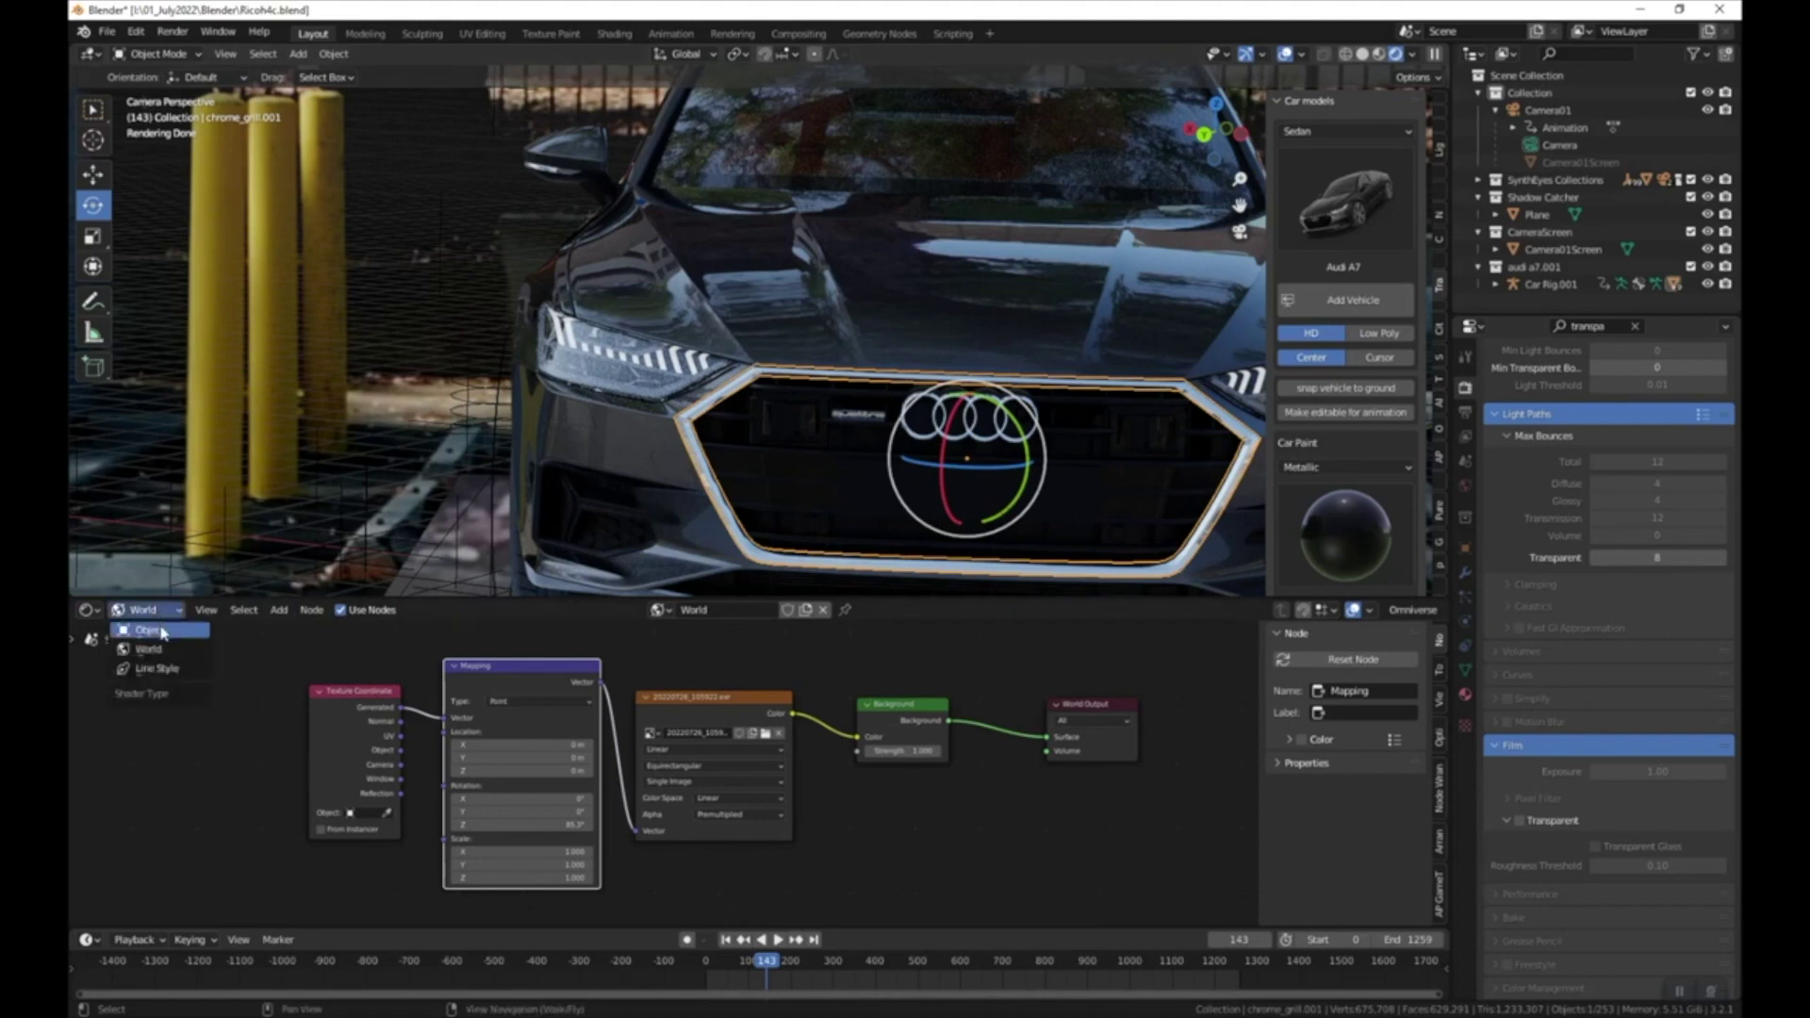
left_click(163, 630)
middle_click_drag(806, 790, 391, 694)
scroll(634, 670, "up", 3)
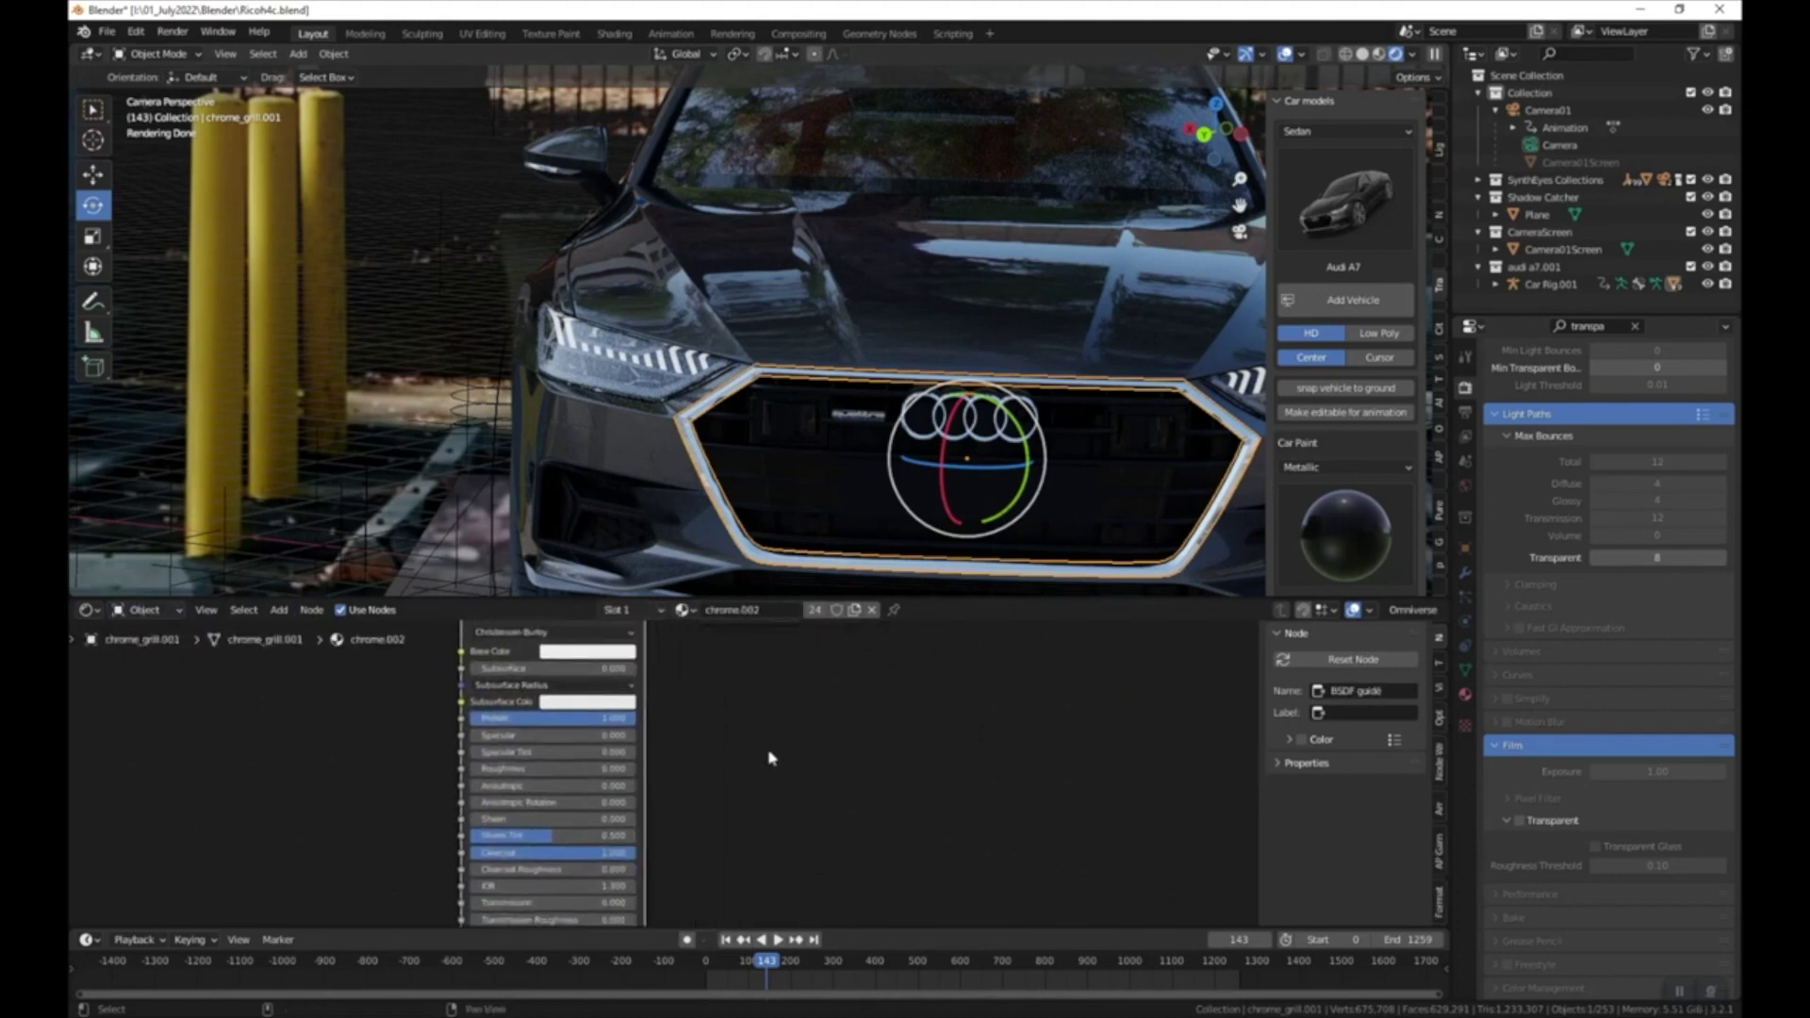
scroll(768, 755, "up", 5)
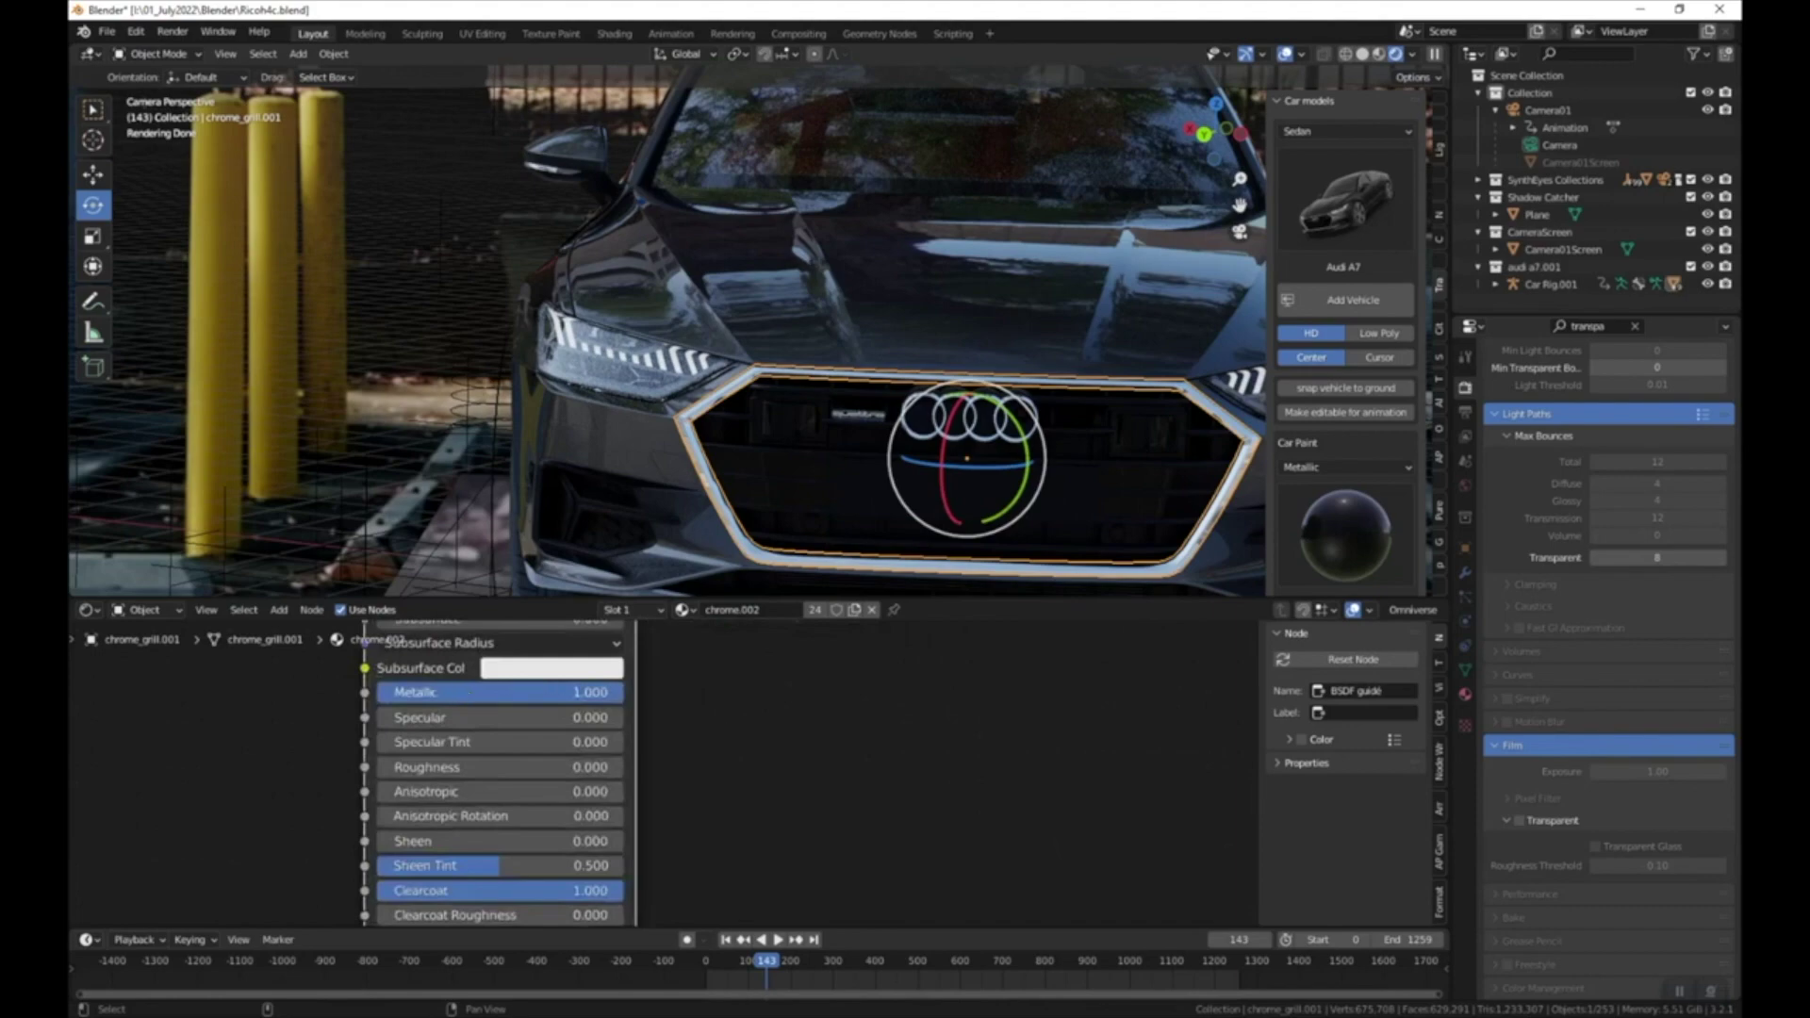
- Set the chrome.002 material's Metallic to 1.000 and Roughness to 0.000, and darken its Base Color to grey
left_click_drag(469, 692, 624, 692)
left_click_drag(532, 769, 377, 770)
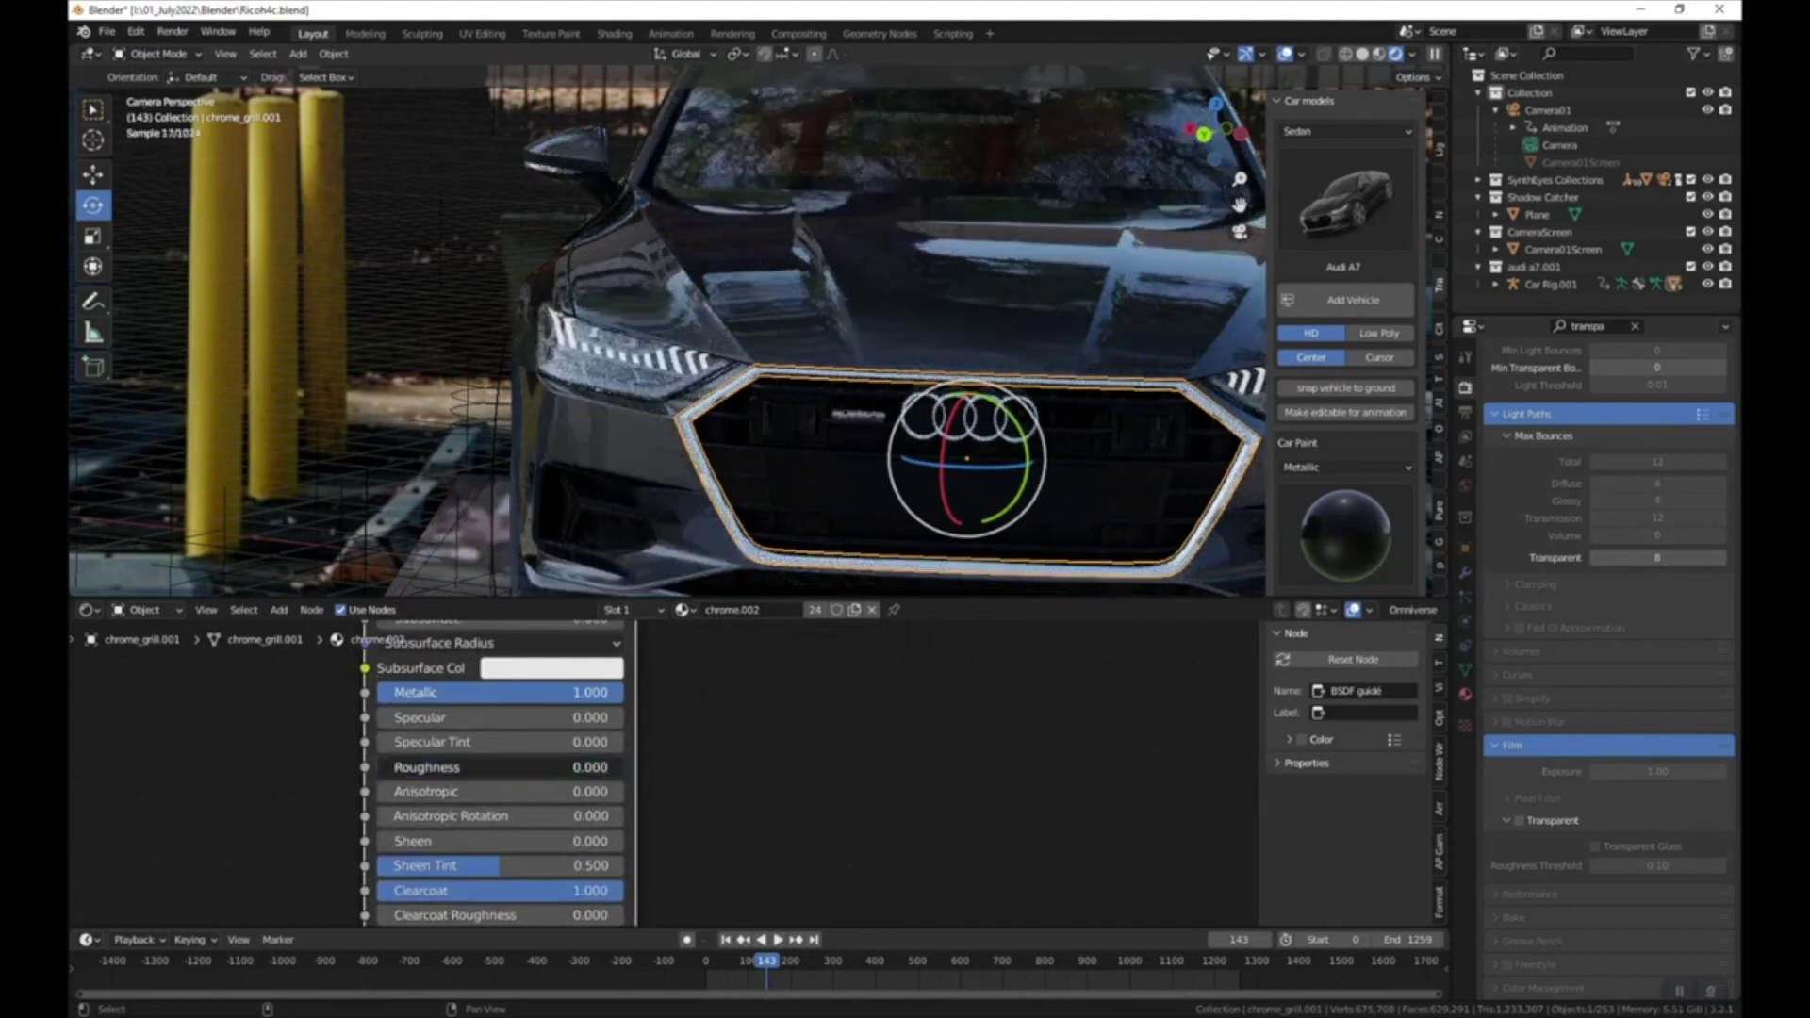
scroll(839, 771, "down", 3)
middle_click_drag(714, 698, 725, 806)
scroll(707, 766, "up", 2)
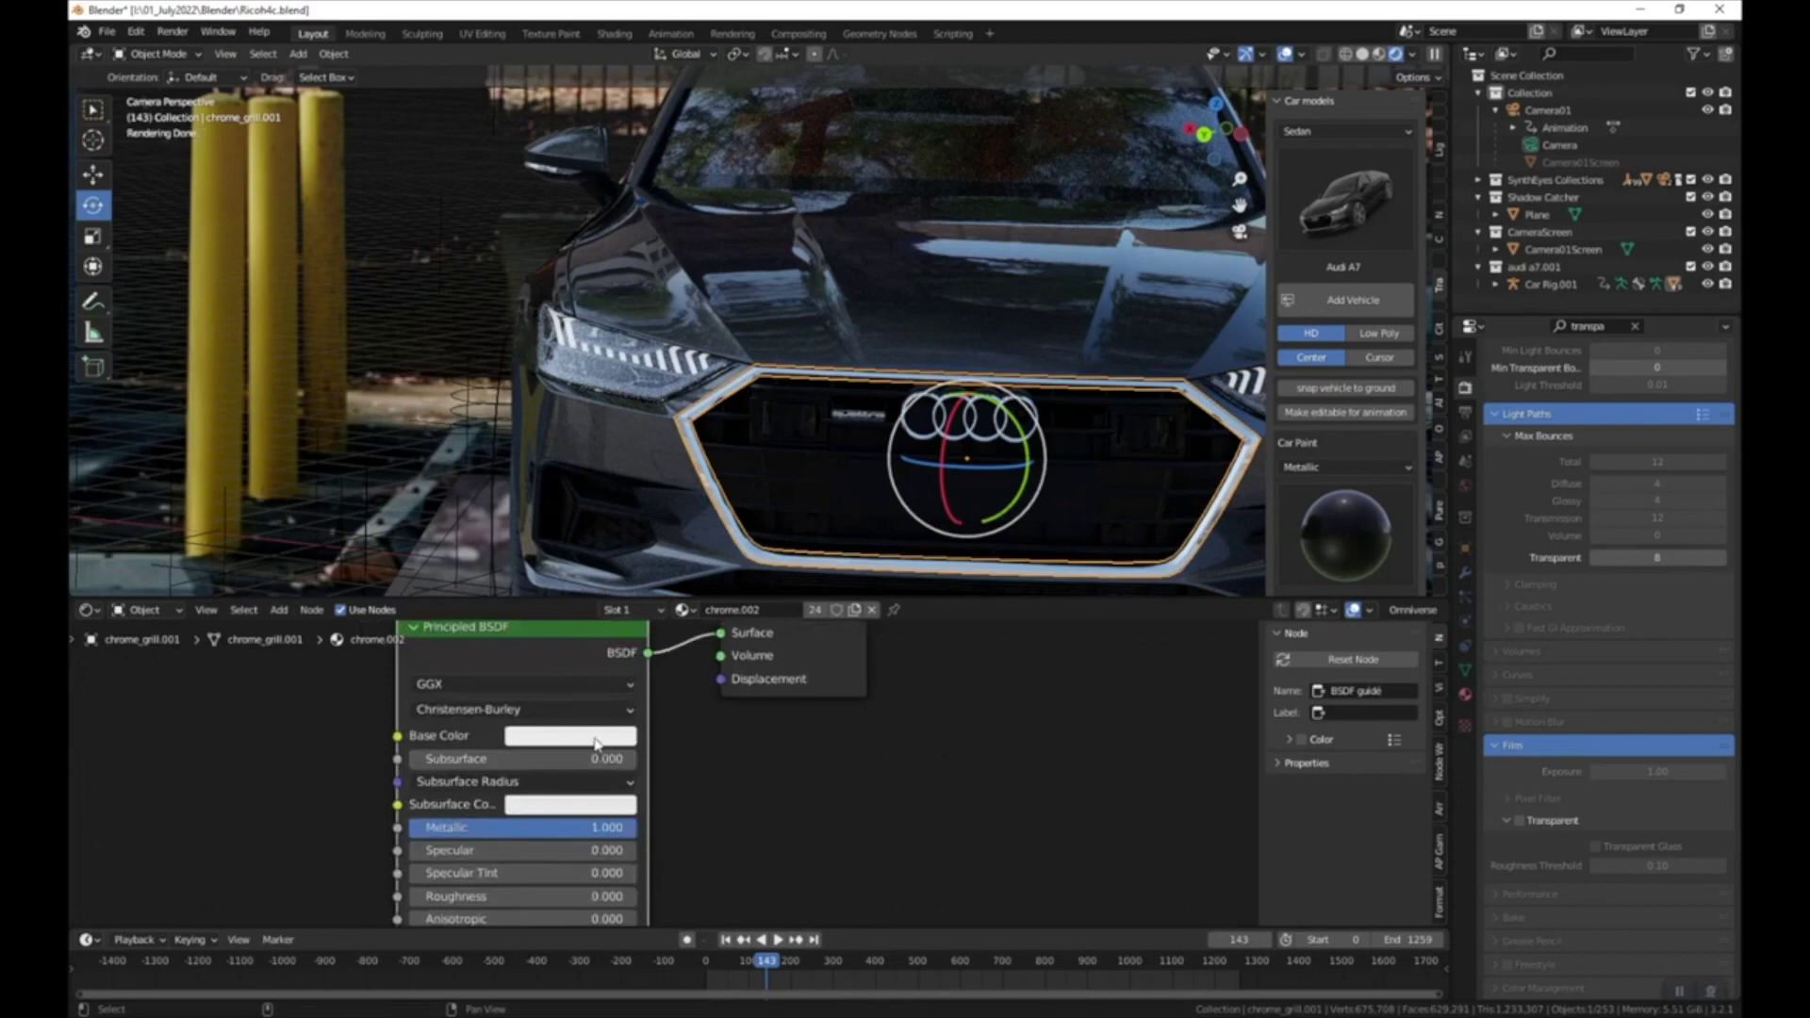
left_click(596, 740)
left_click_drag(680, 471, 682, 489)
key("shift+alt+z")
scroll(856, 375, "down", 4)
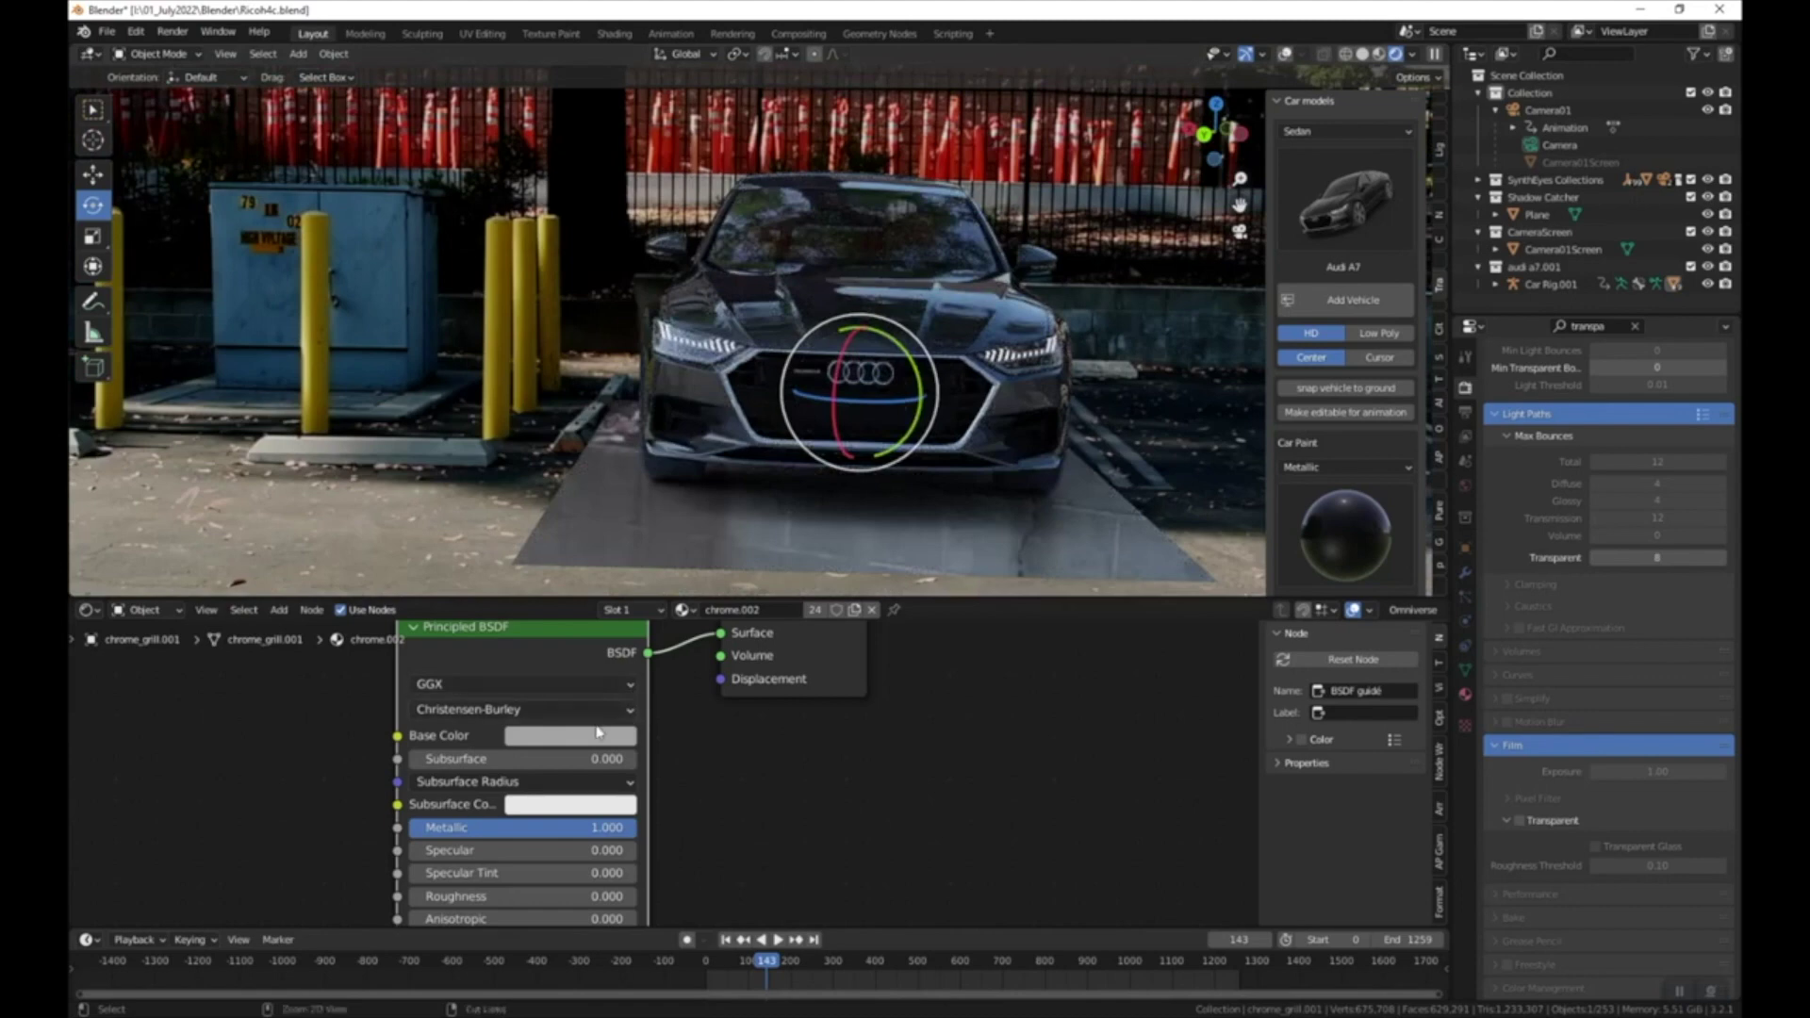
- Undo and redo the chrome Base Color change to compare both versions on the grille, ending on the grey one
key("ctrl+z")
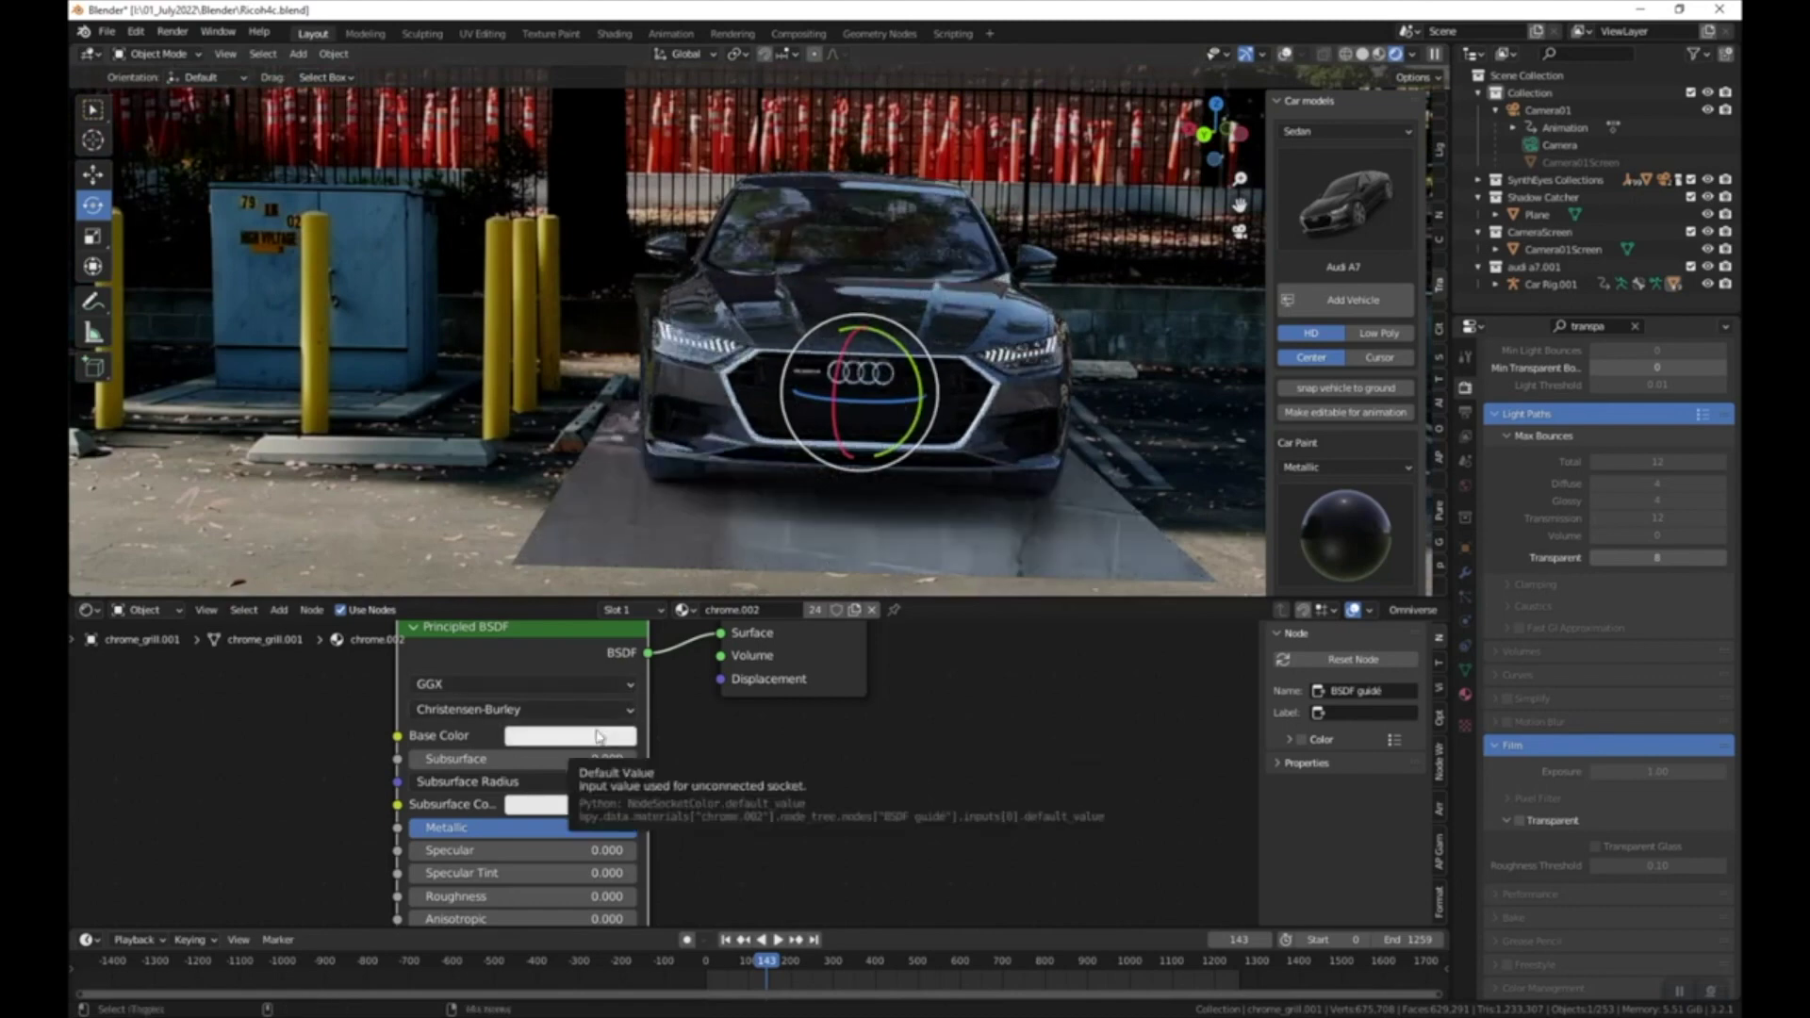
key("ctrl+shift+z")
key("ctrl+z")
key("ctrl+shift+z")
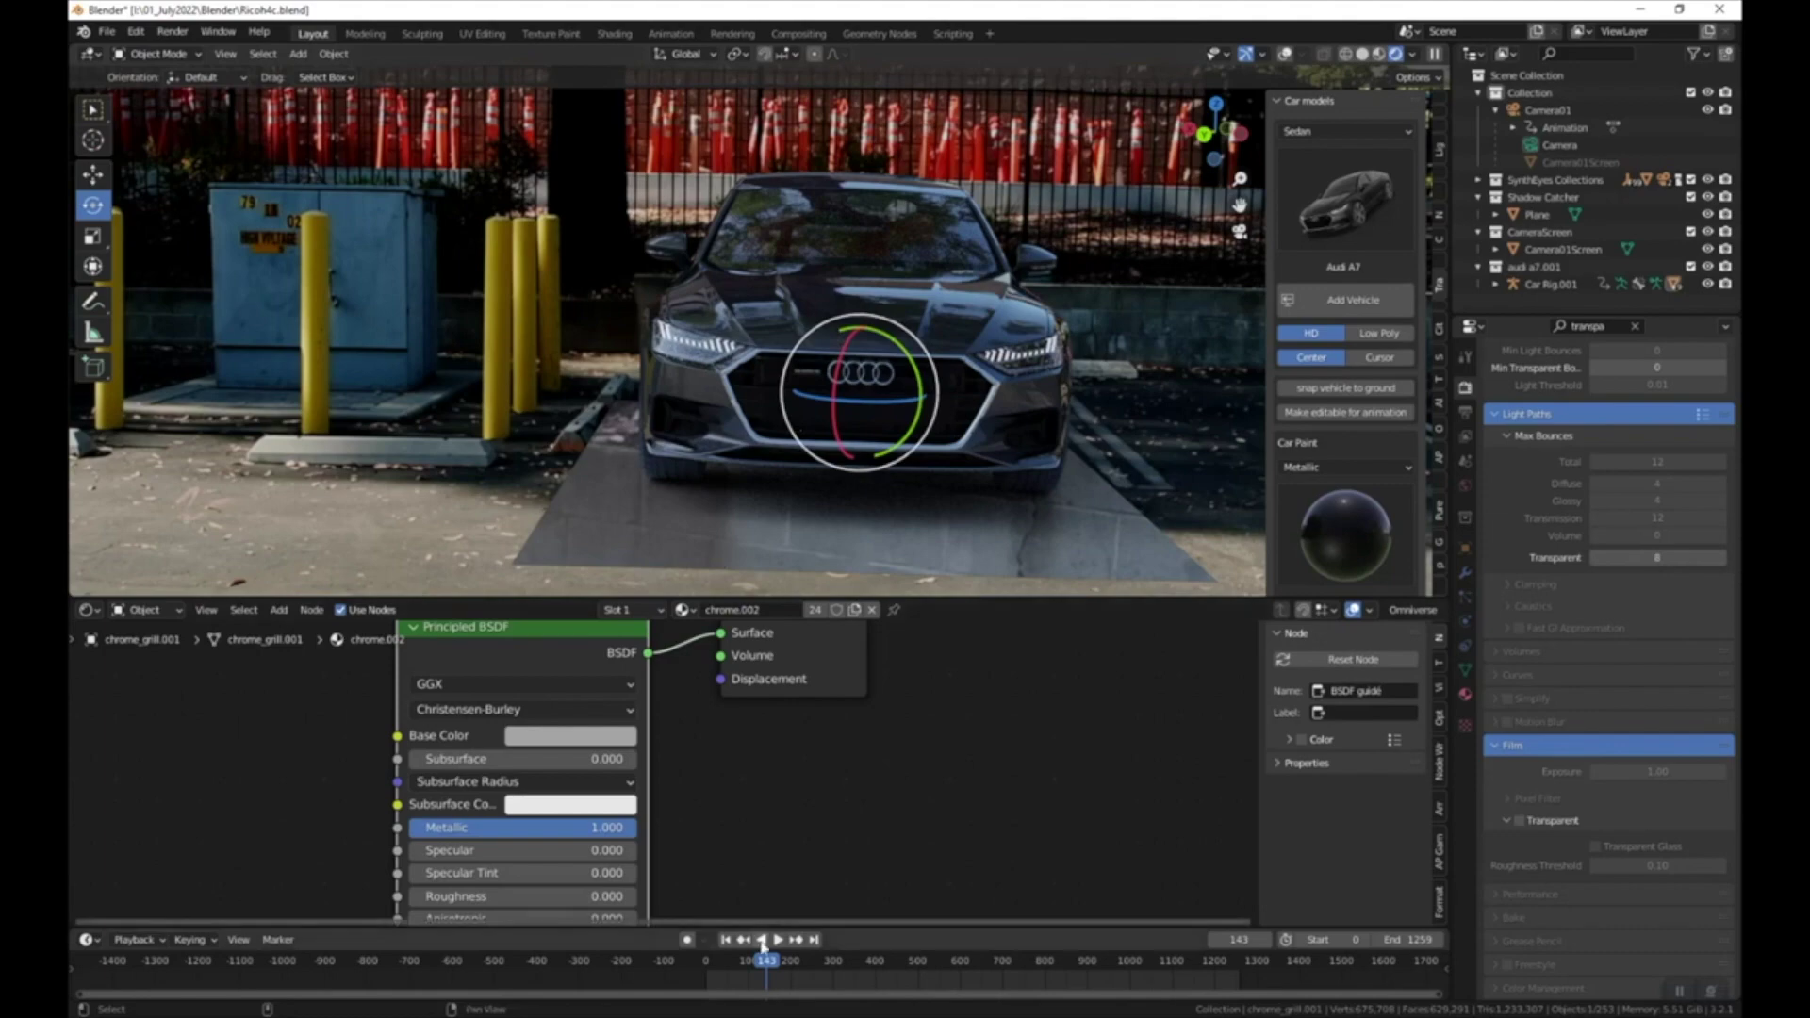
- Play through the shot to around frame 528, exclude the Shadow Catcher collection and move the playhead to frame 744
left_click_drag(767, 961, 912, 962)
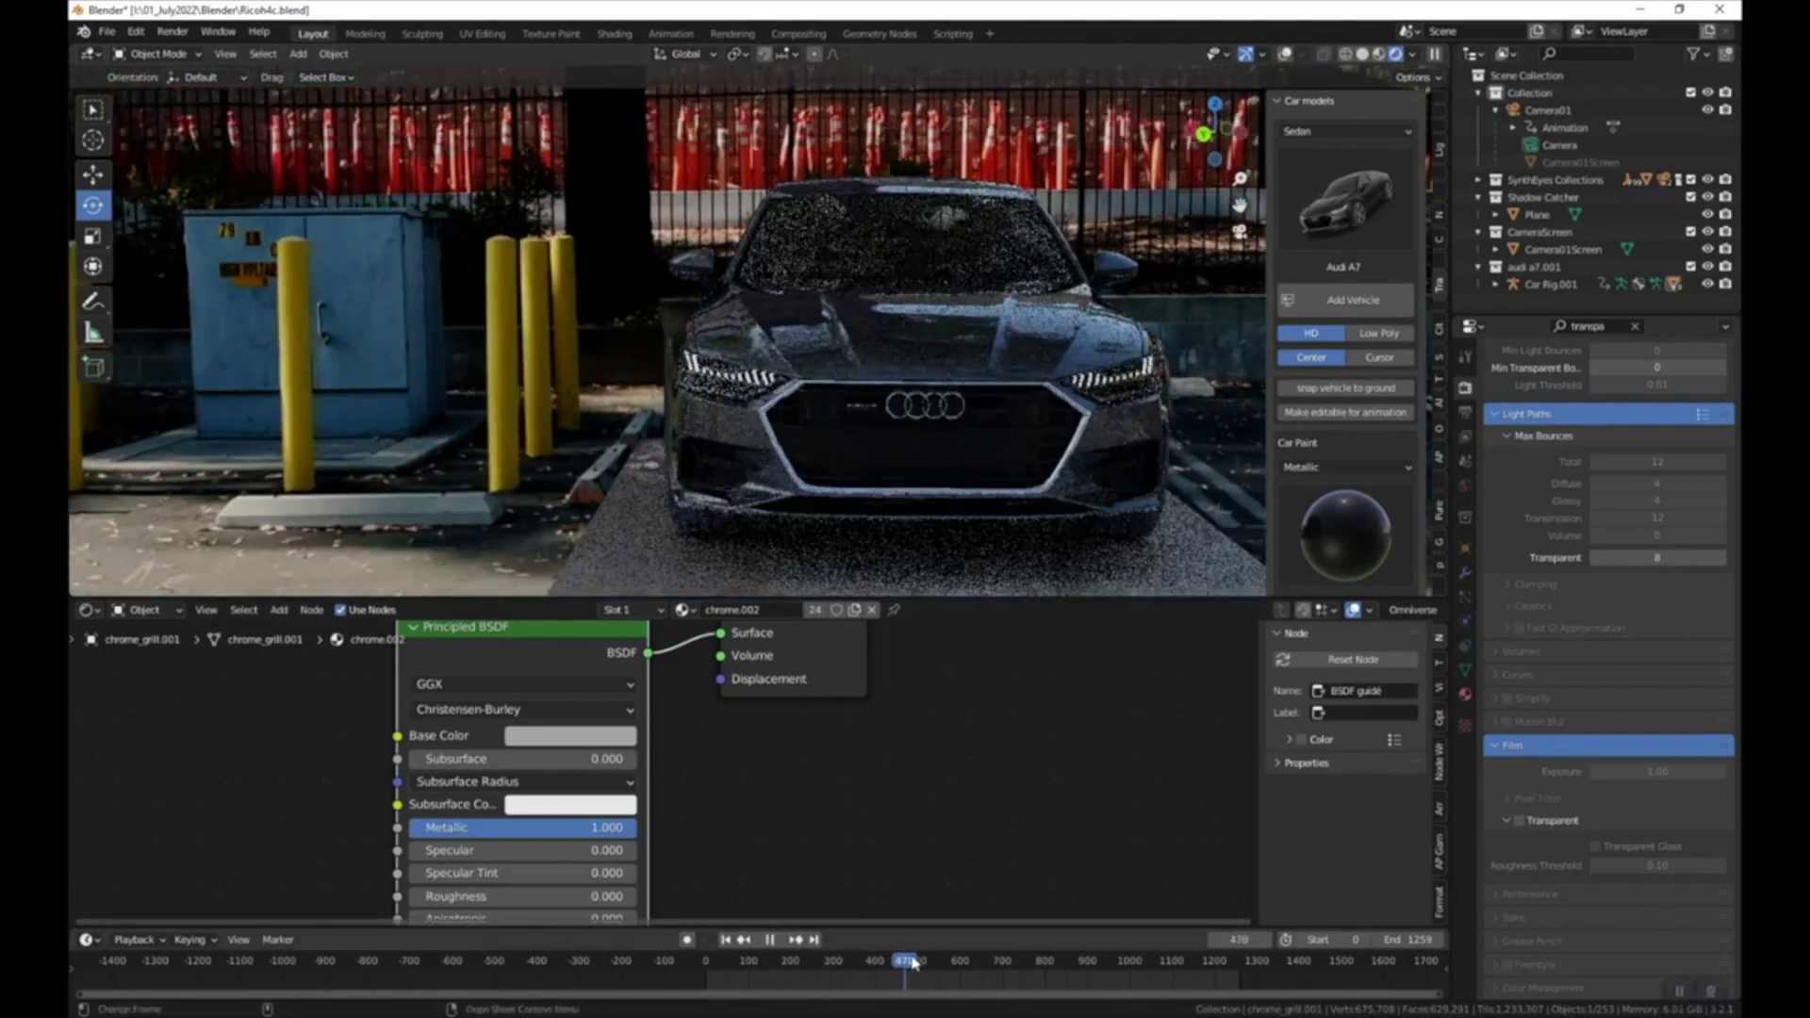
key("space")
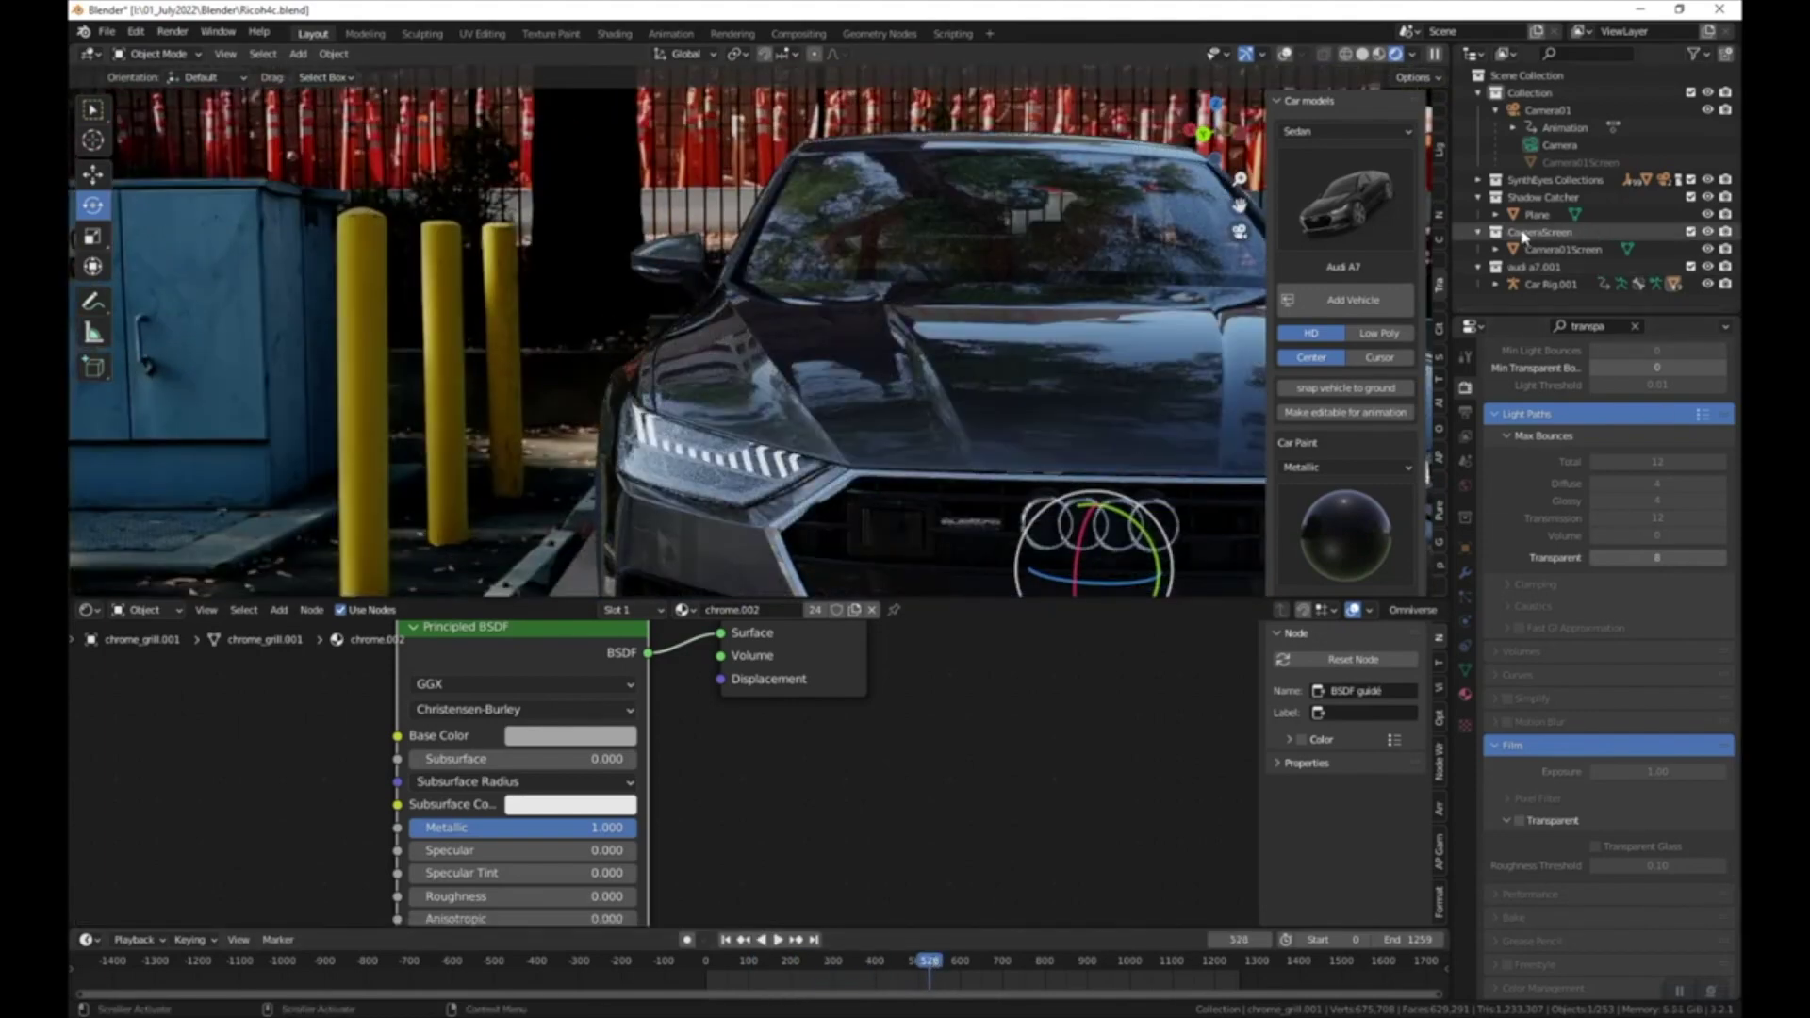
left_click(1690, 198)
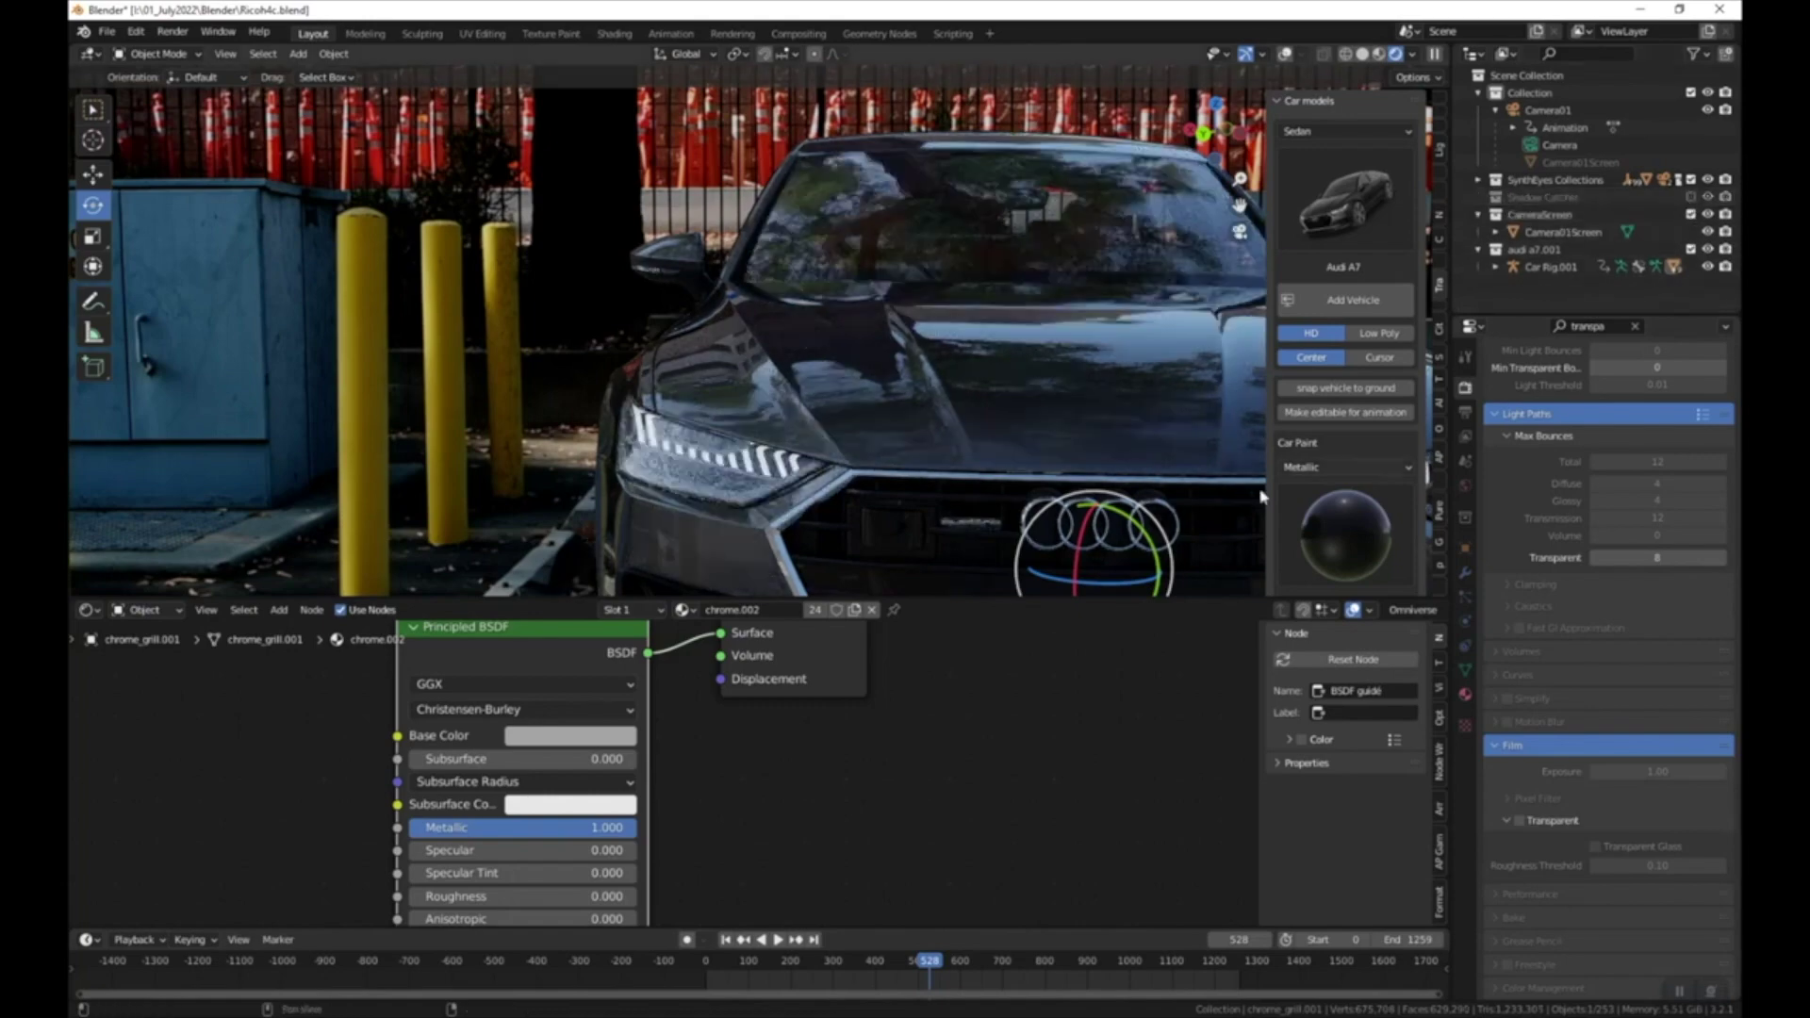
left_click_drag(977, 962, 1020, 962)
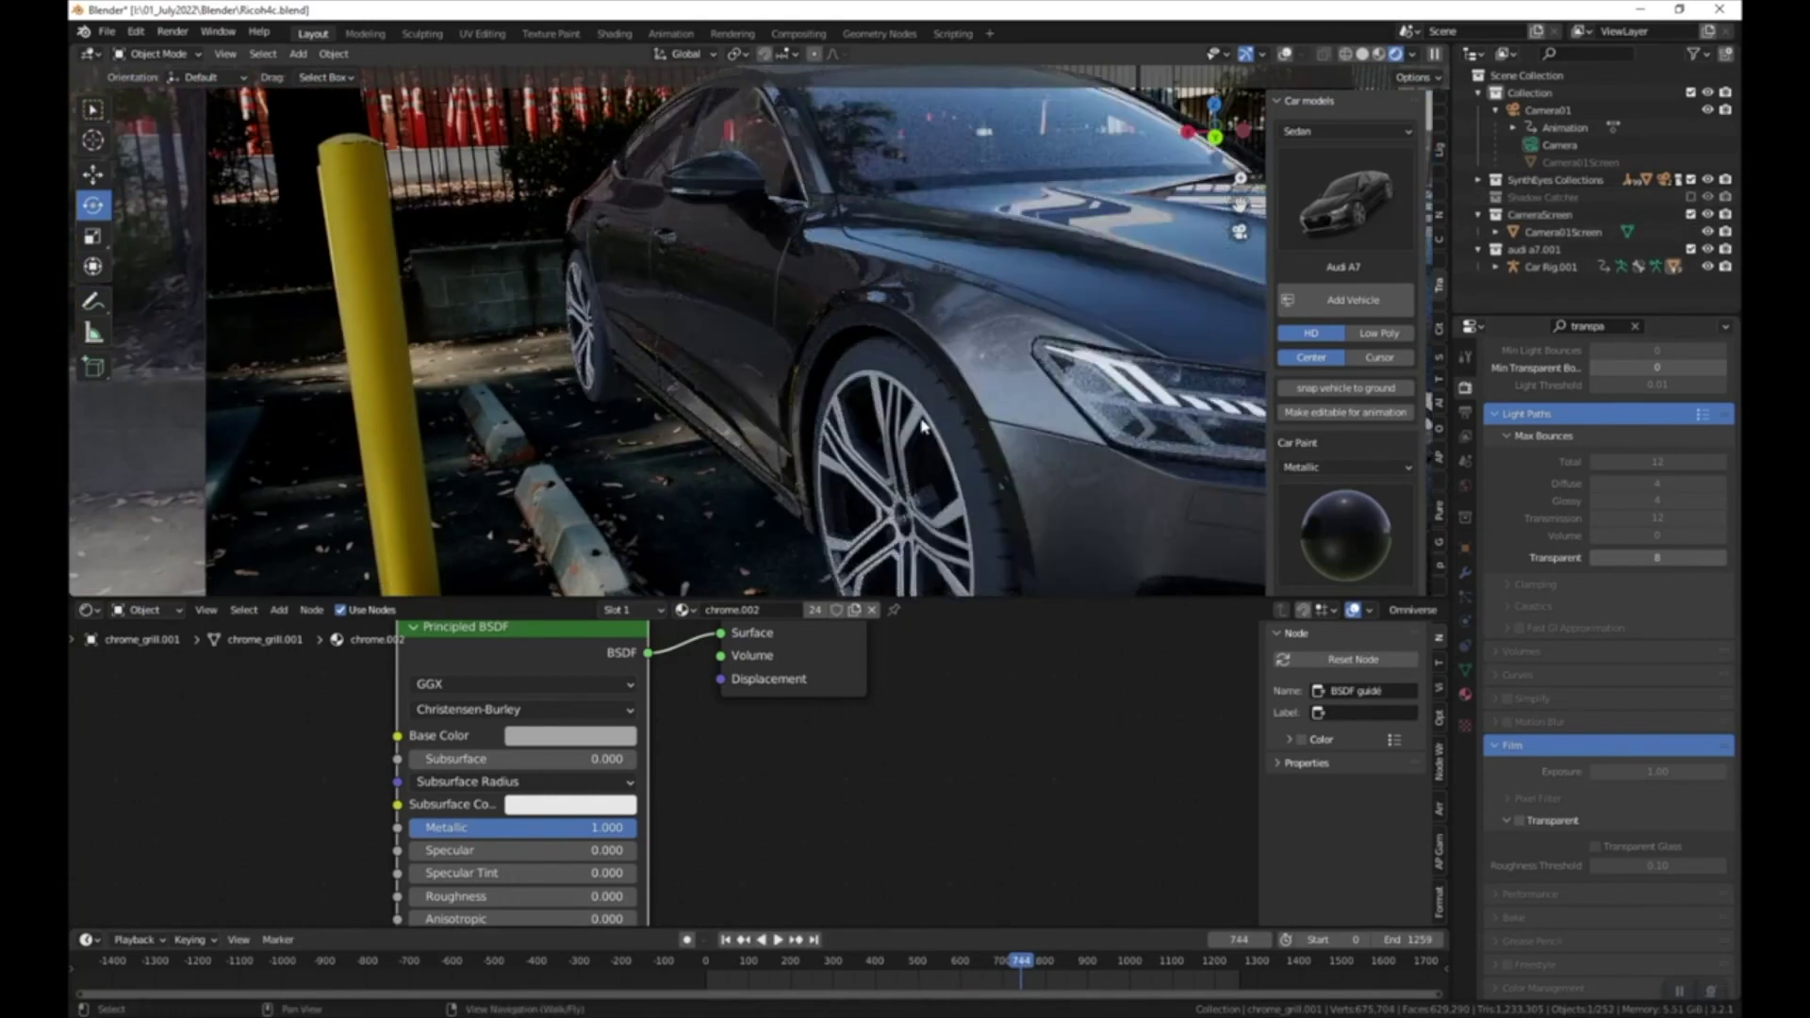
- Select the front wheel's tire and darken the Base Color of its tire.001 material to black
left_click(917, 387)
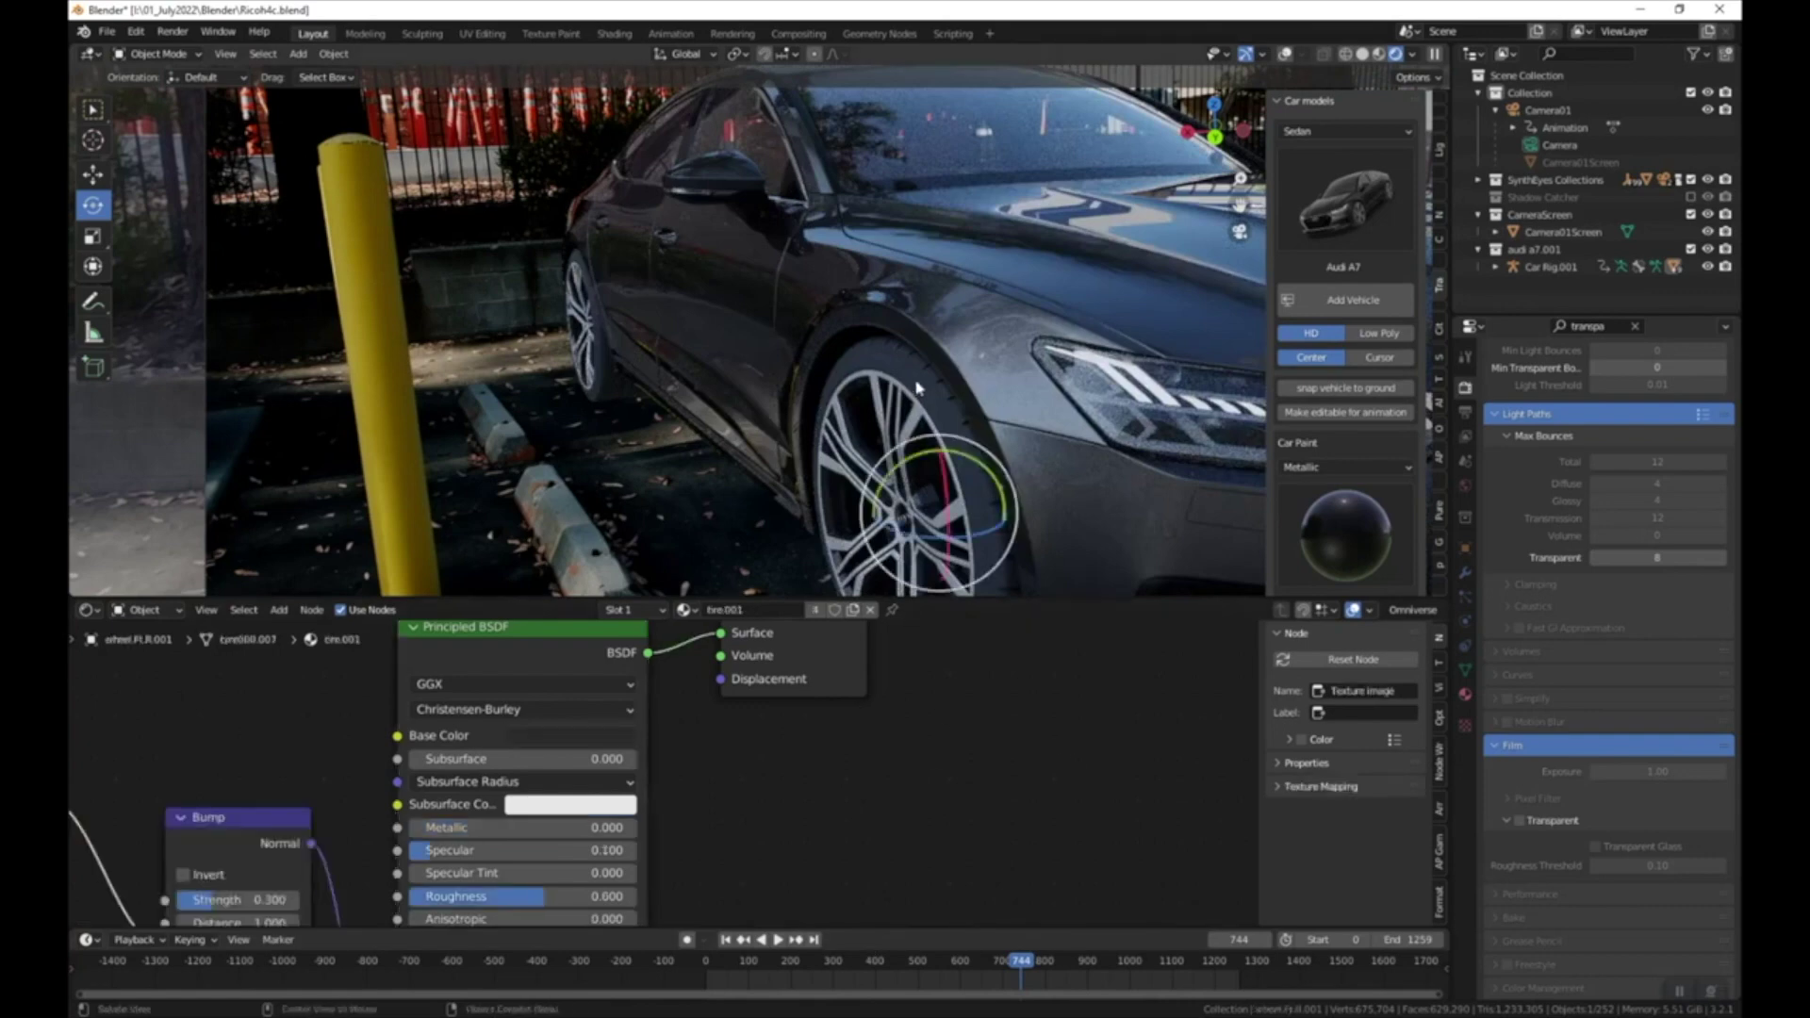
key("shift+alt+z")
key("shift+alt+z")
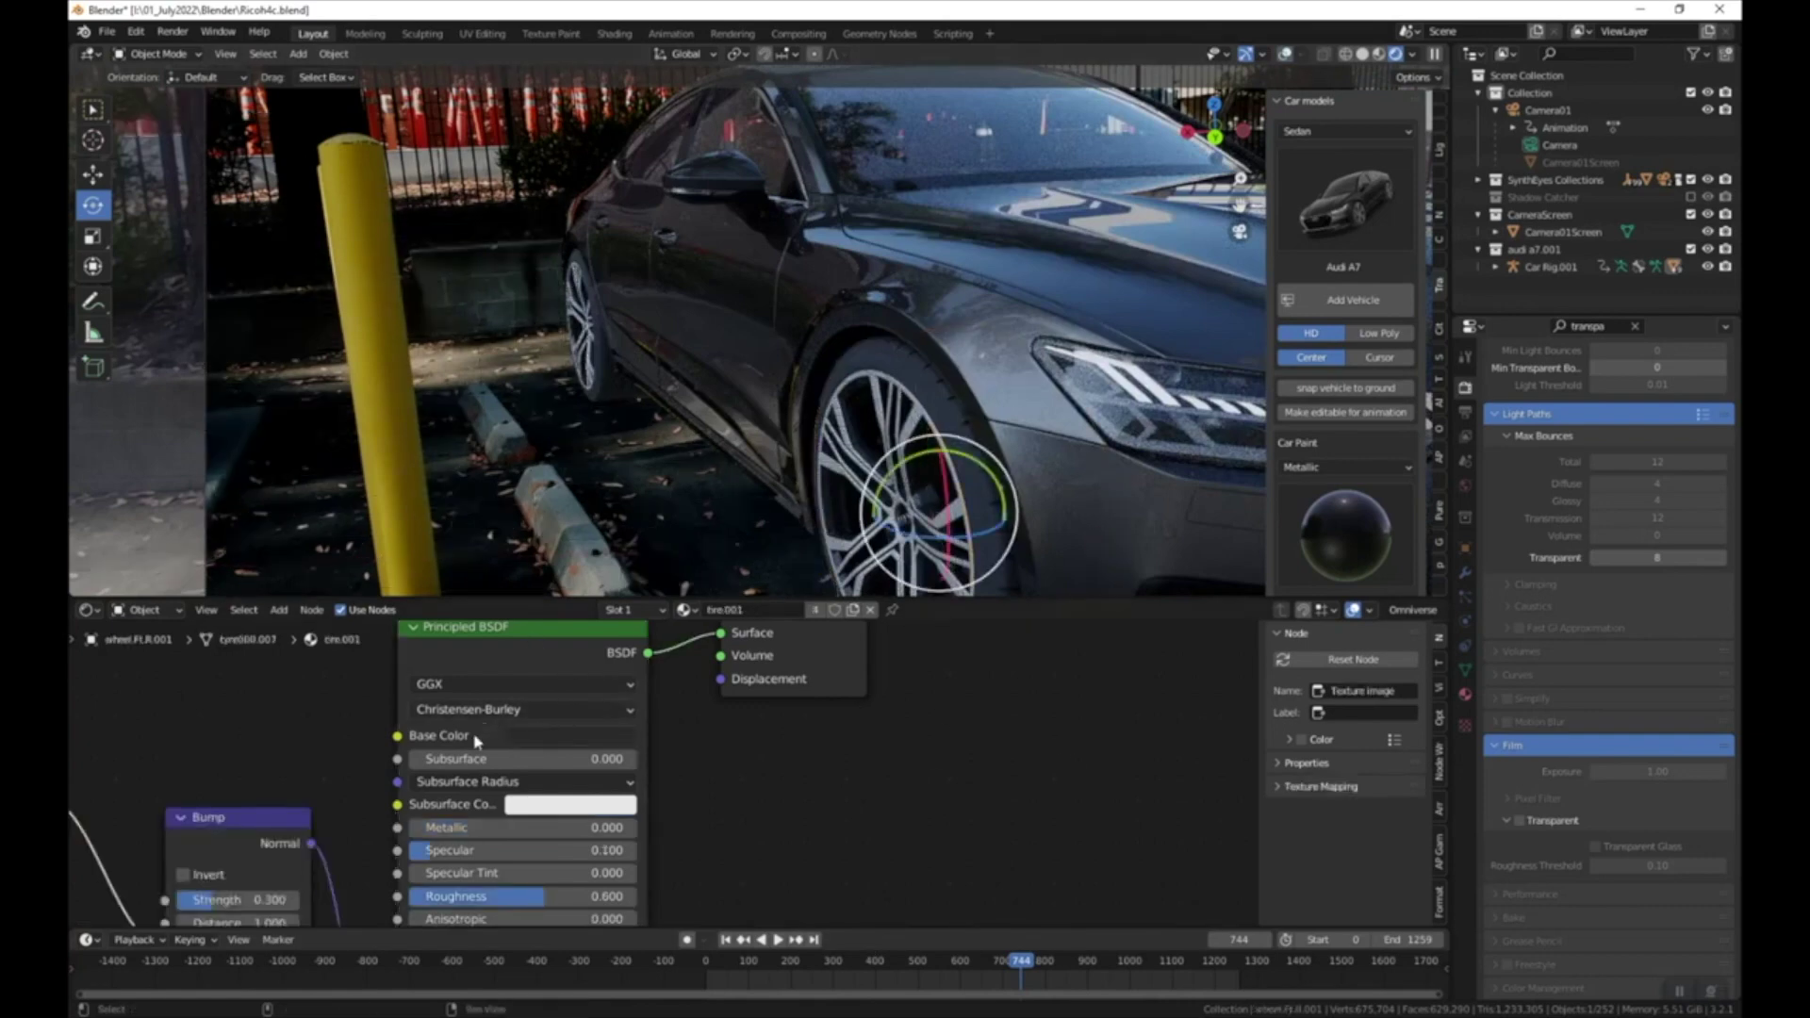
scroll(707, 817, "down", 1)
middle_click_drag(710, 820, 719, 765)
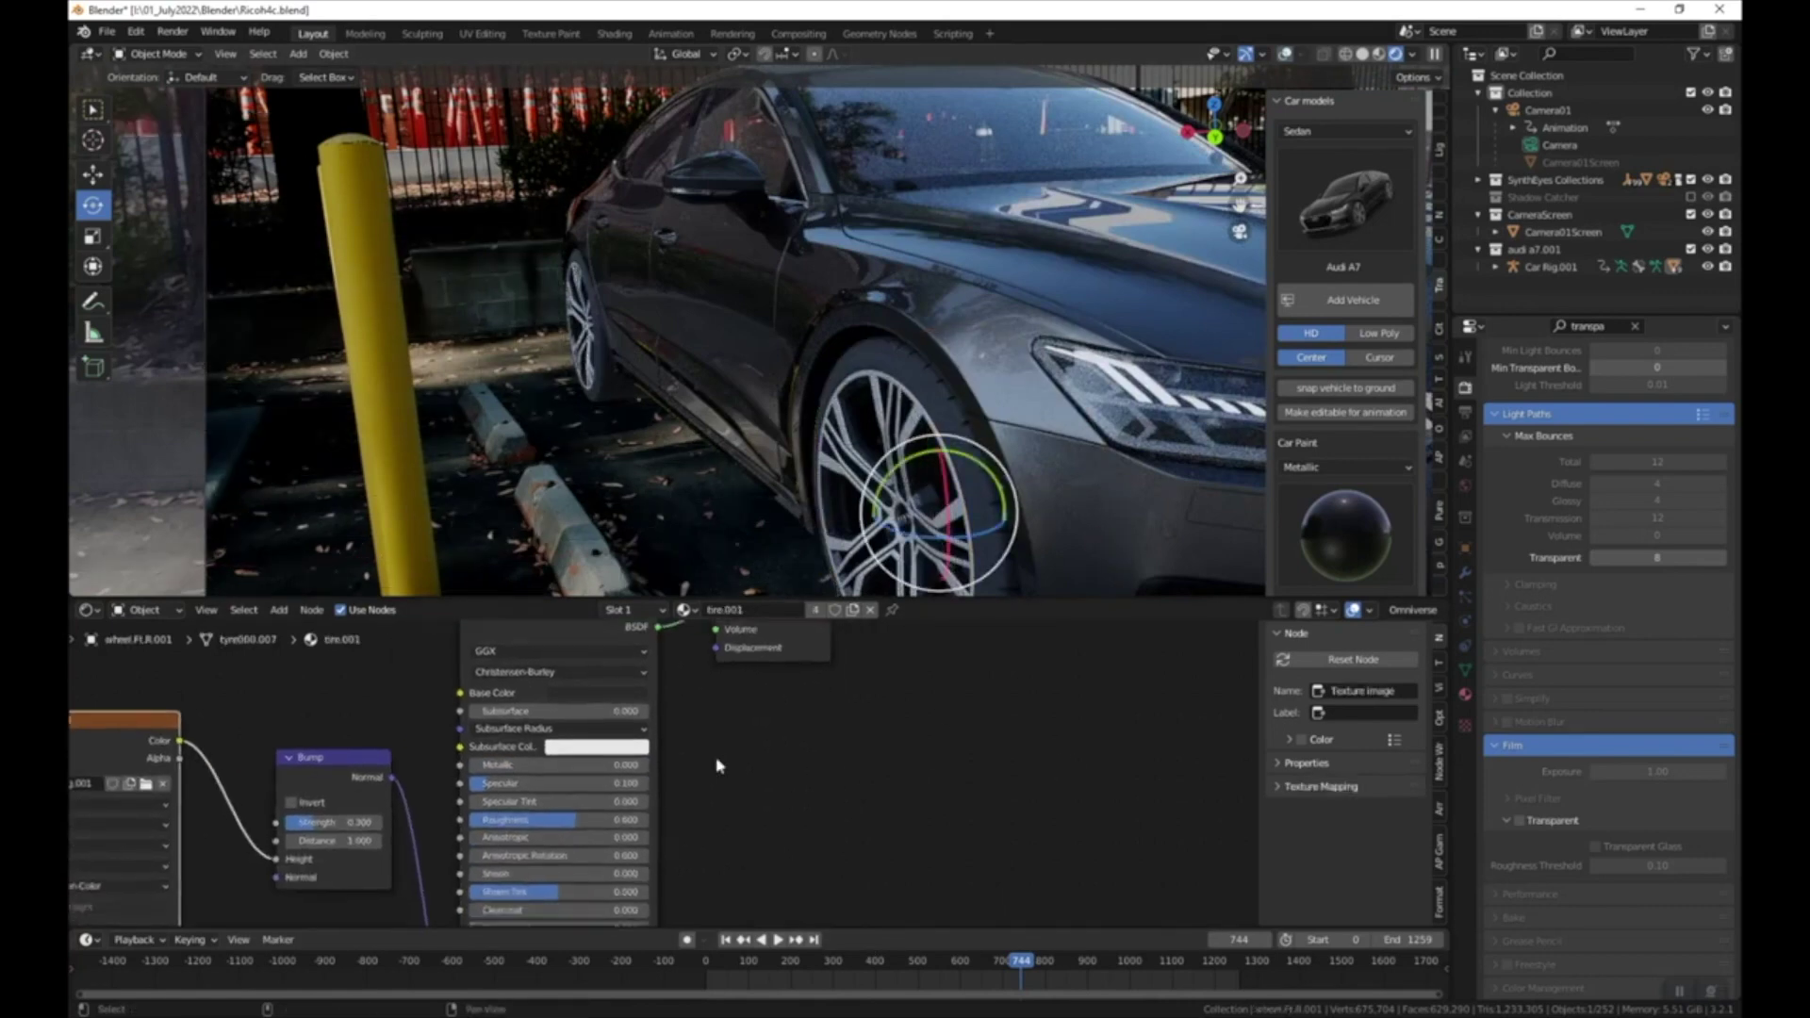
left_click(621, 695)
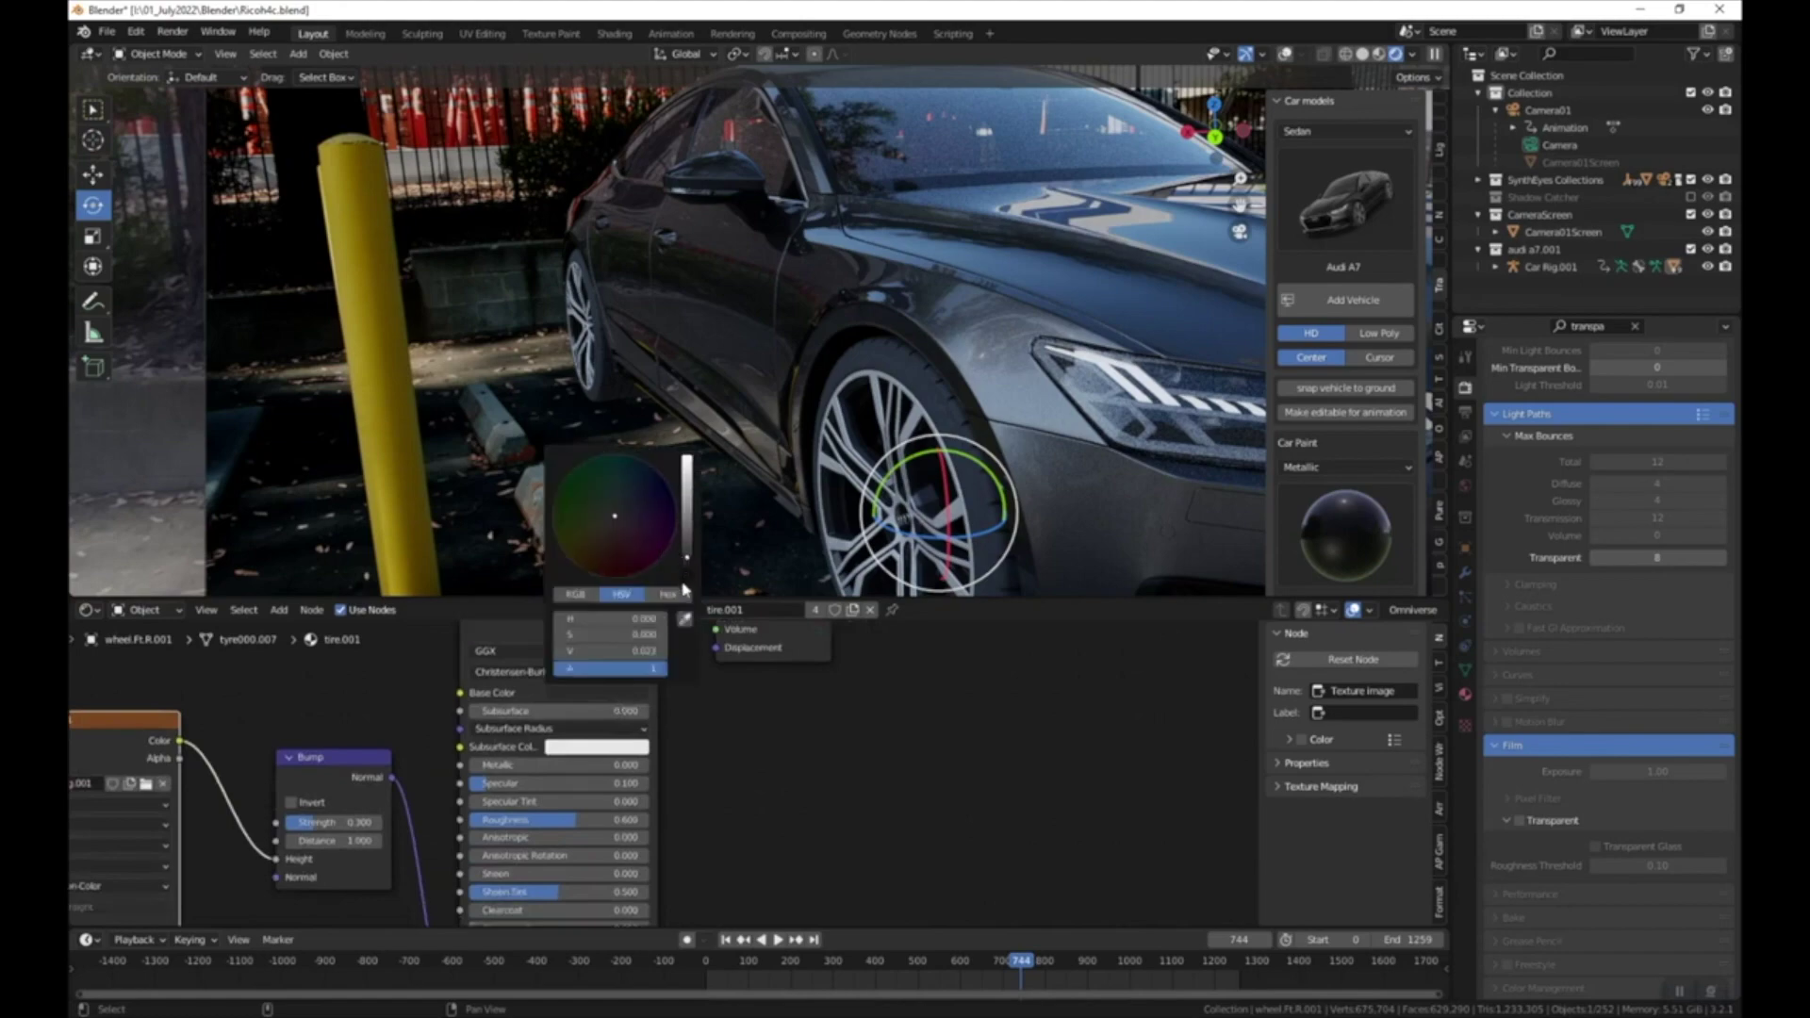
left_click_drag(687, 561, 686, 578)
- Select the bright rim of the front wheel and set its metal material's Roughness to 0.000
scroll(909, 373, "up", 1)
middle_click_drag(892, 481, 836, 329, "shift")
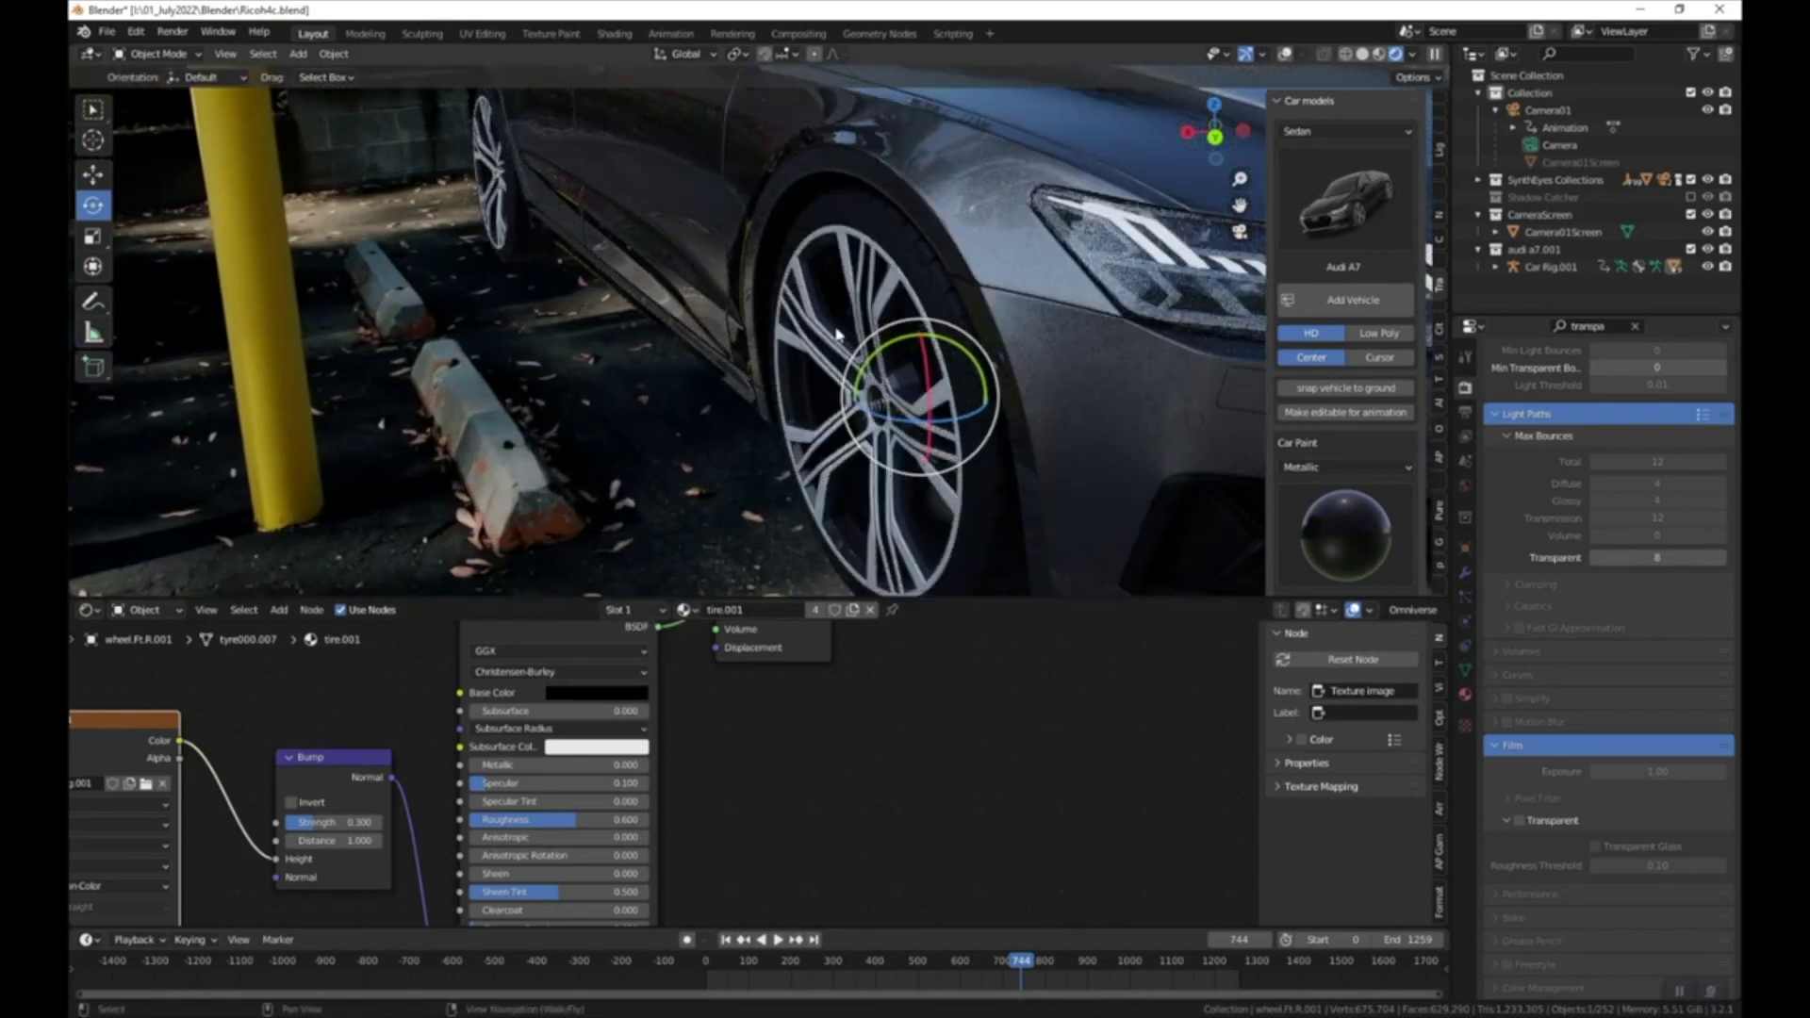
scroll(835, 234, "up", 6)
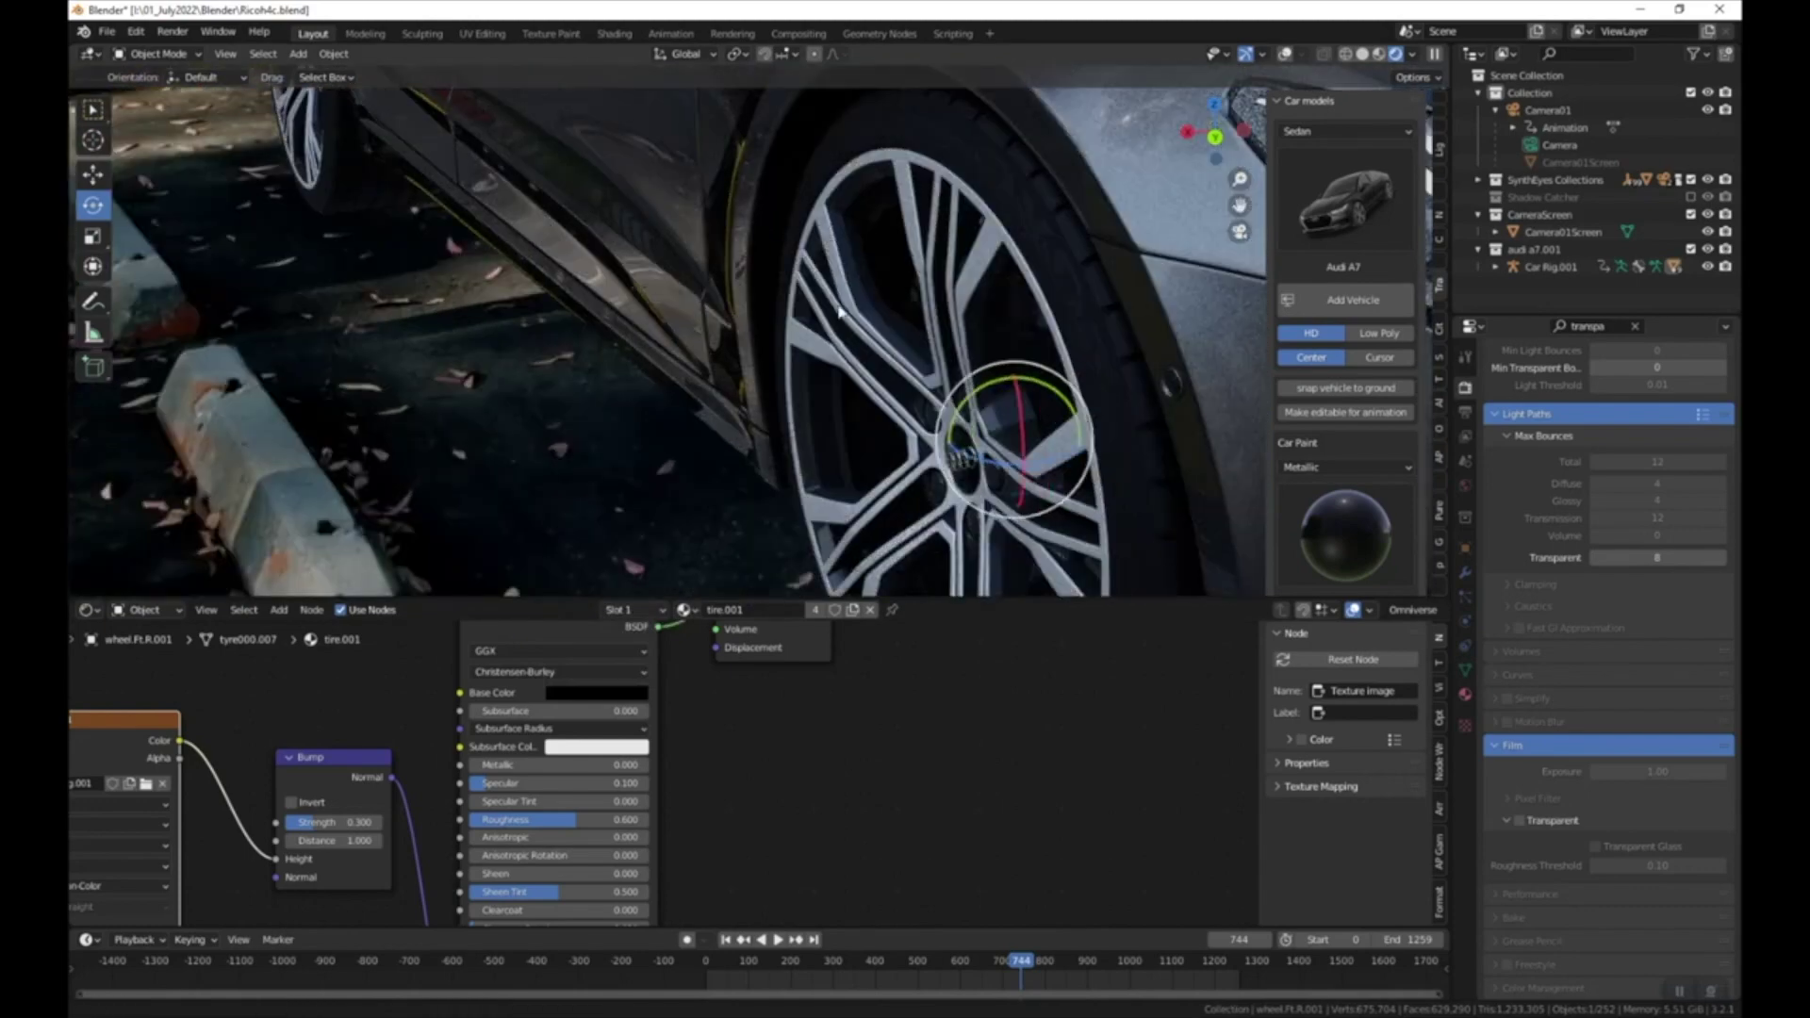
left_click(781, 209)
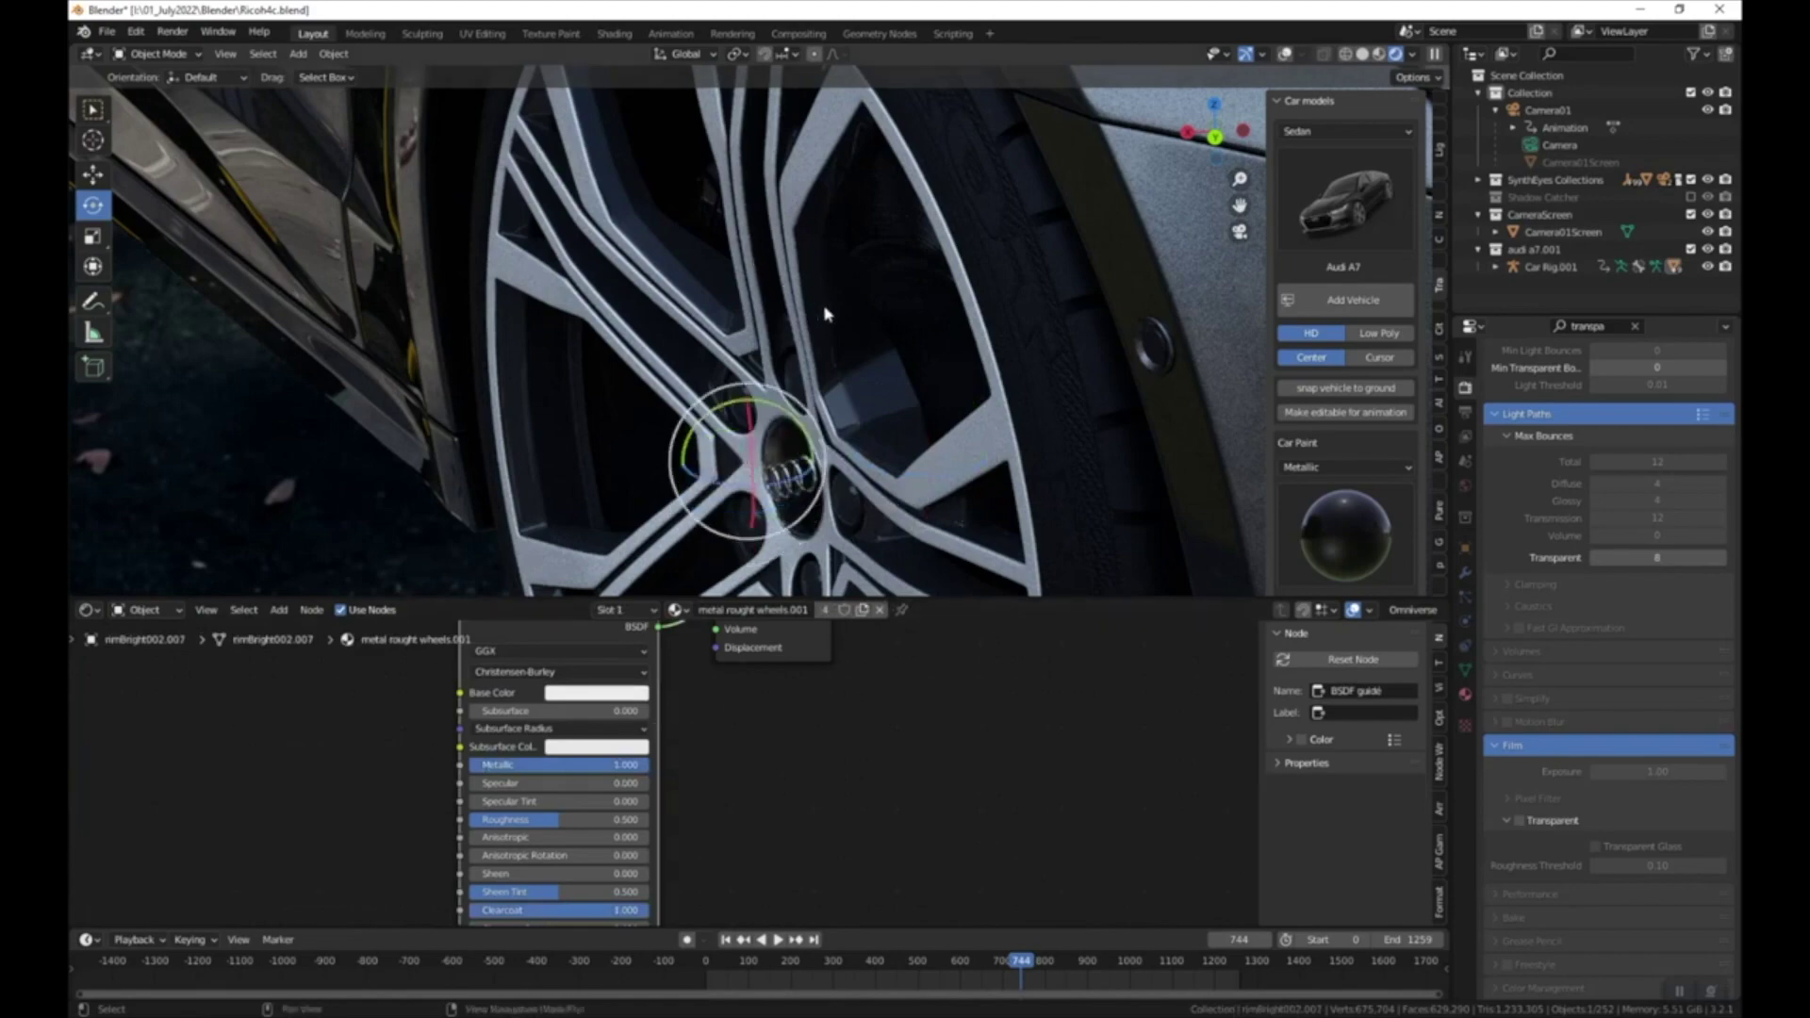
scroll(755, 273, "down", 8)
scroll(734, 287, "up", 3)
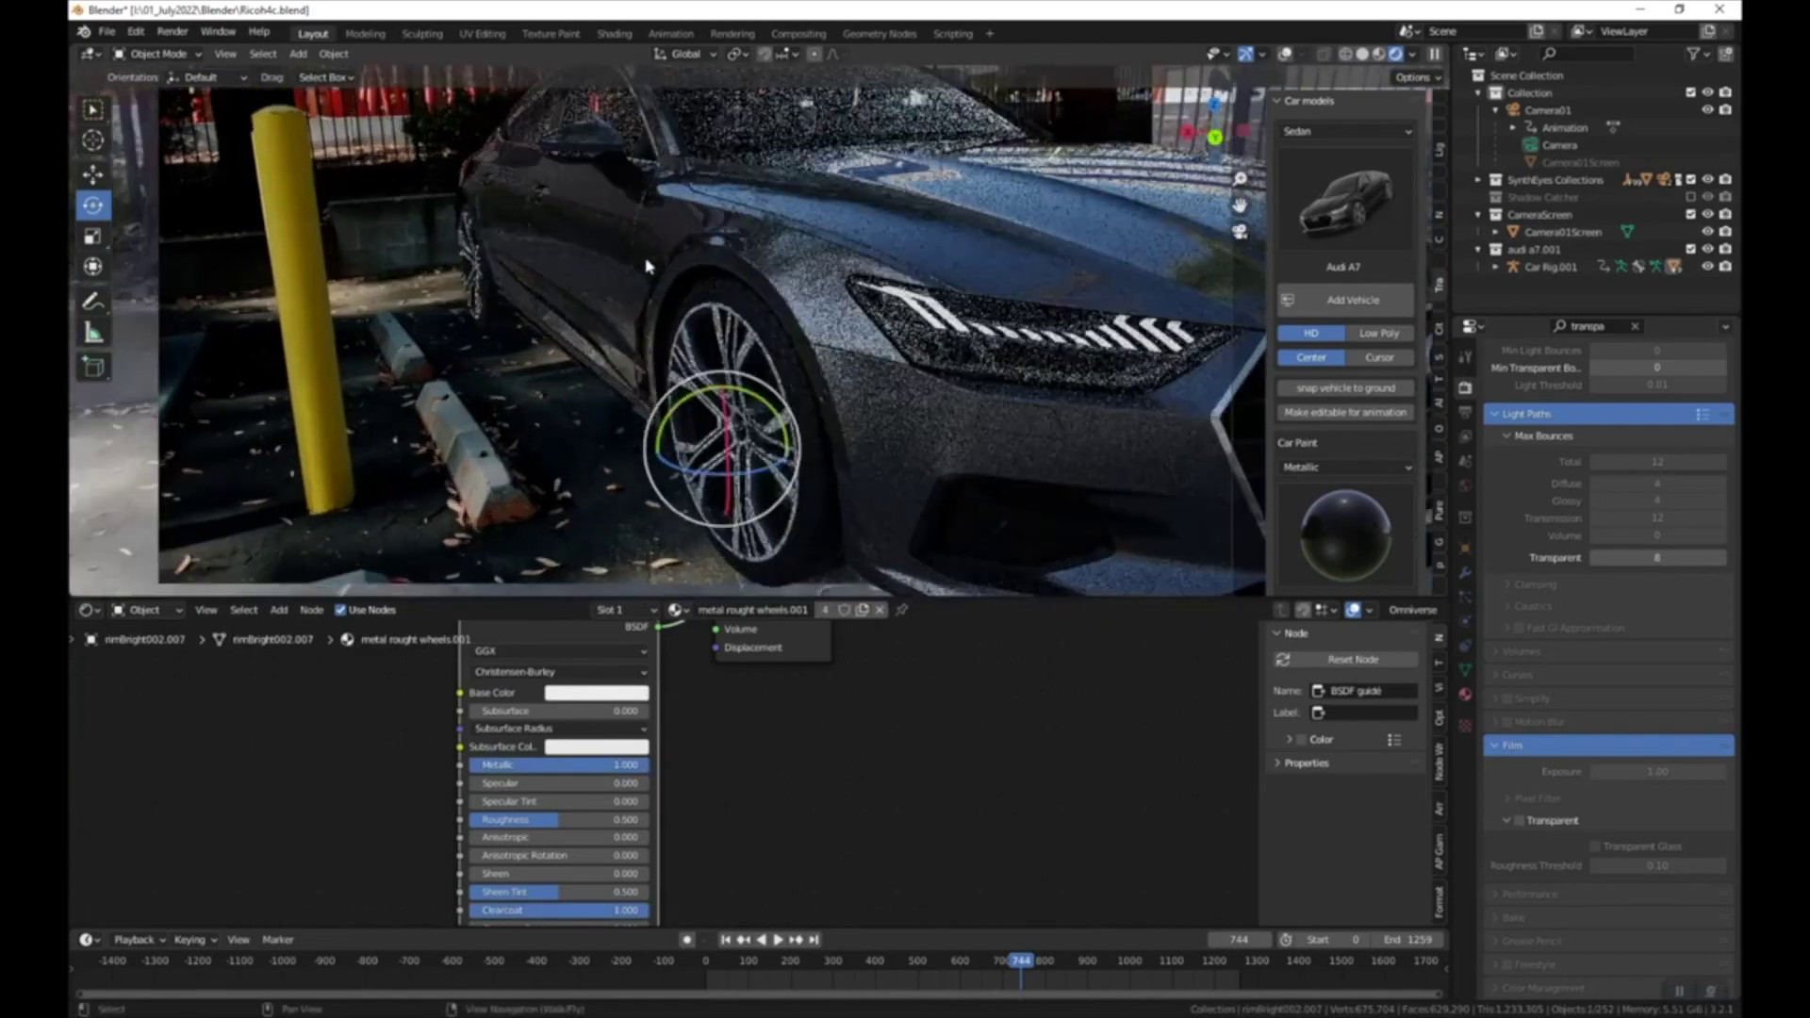
scroll(728, 834, "down", 2)
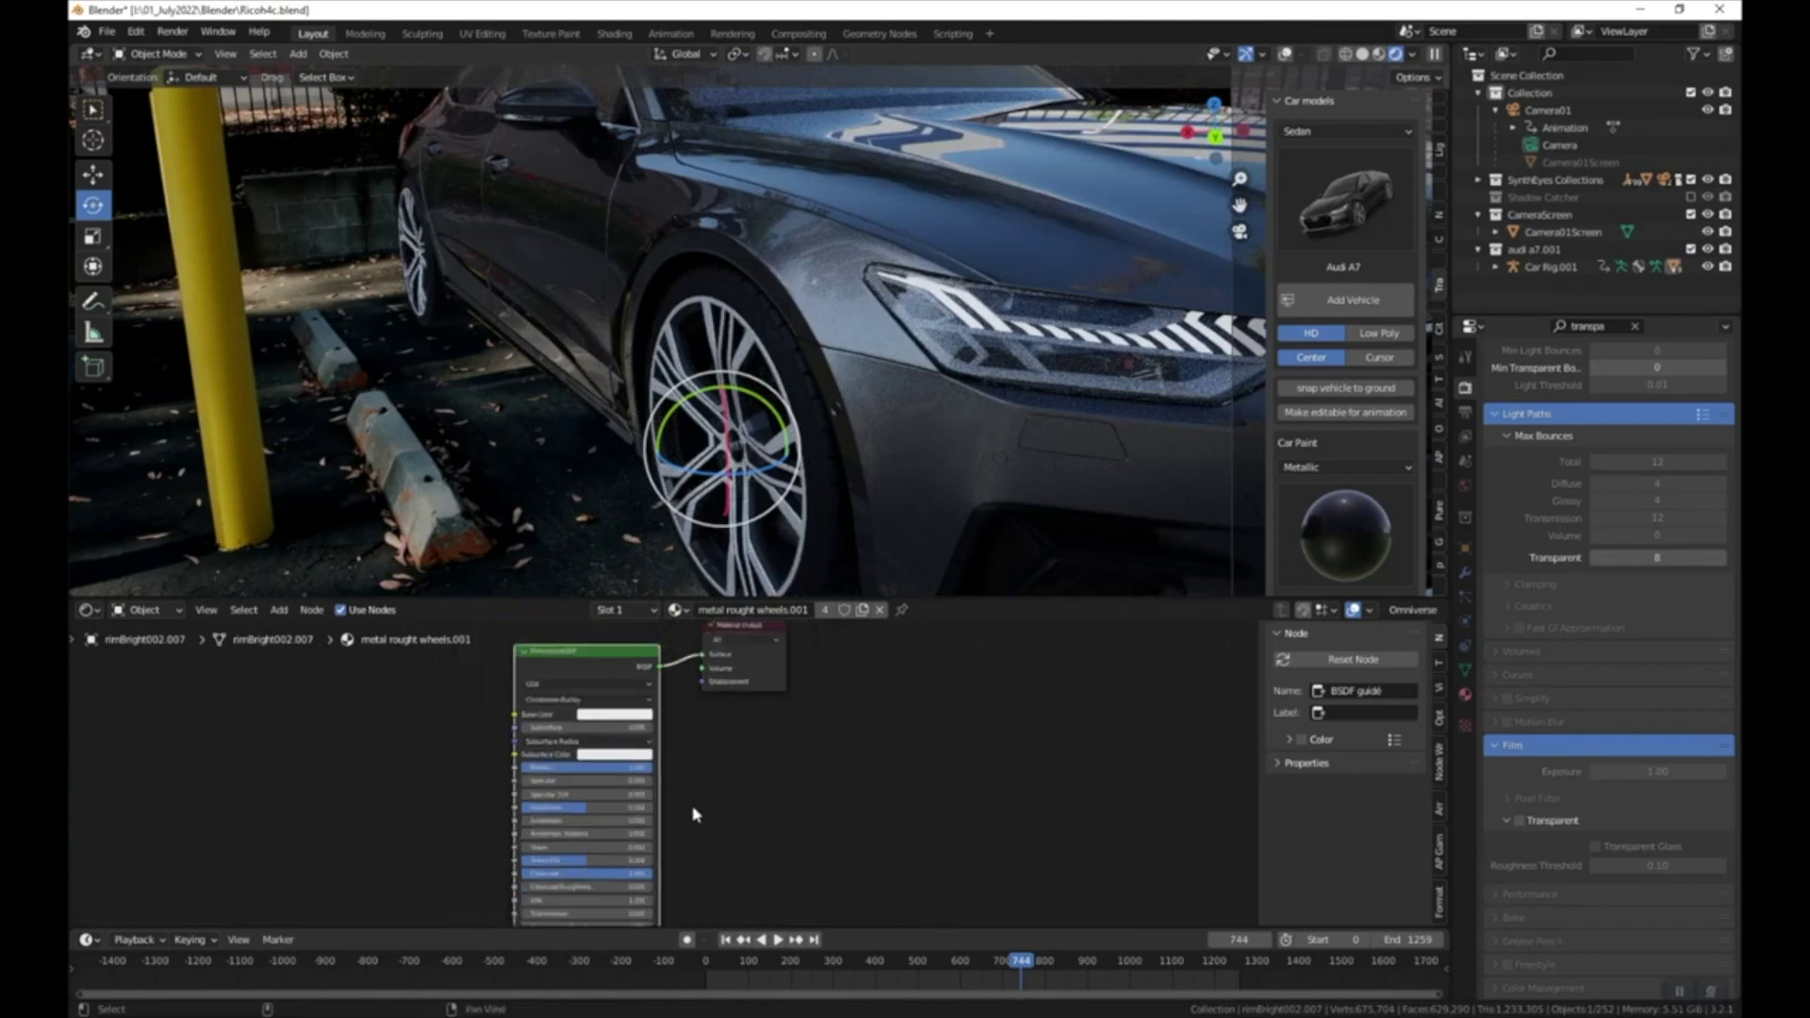
key("shift+alt+z")
key("shift+alt+z")
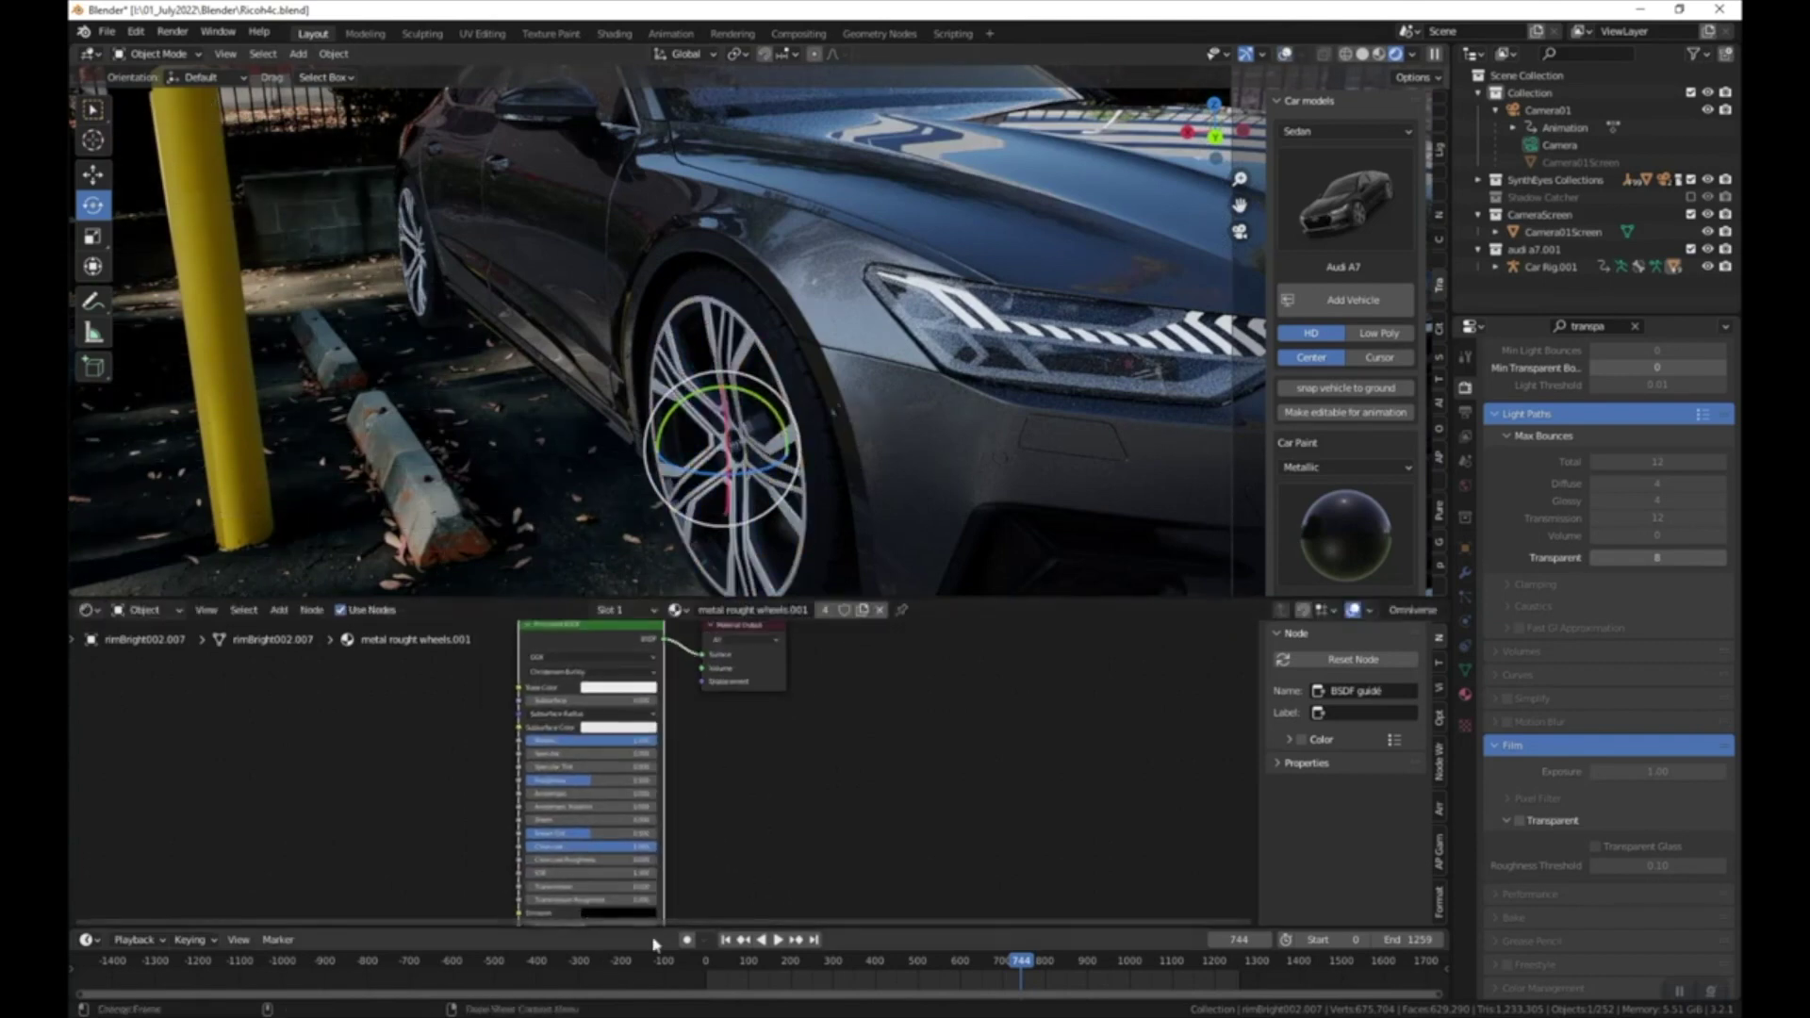
scroll(688, 789, "up", 2)
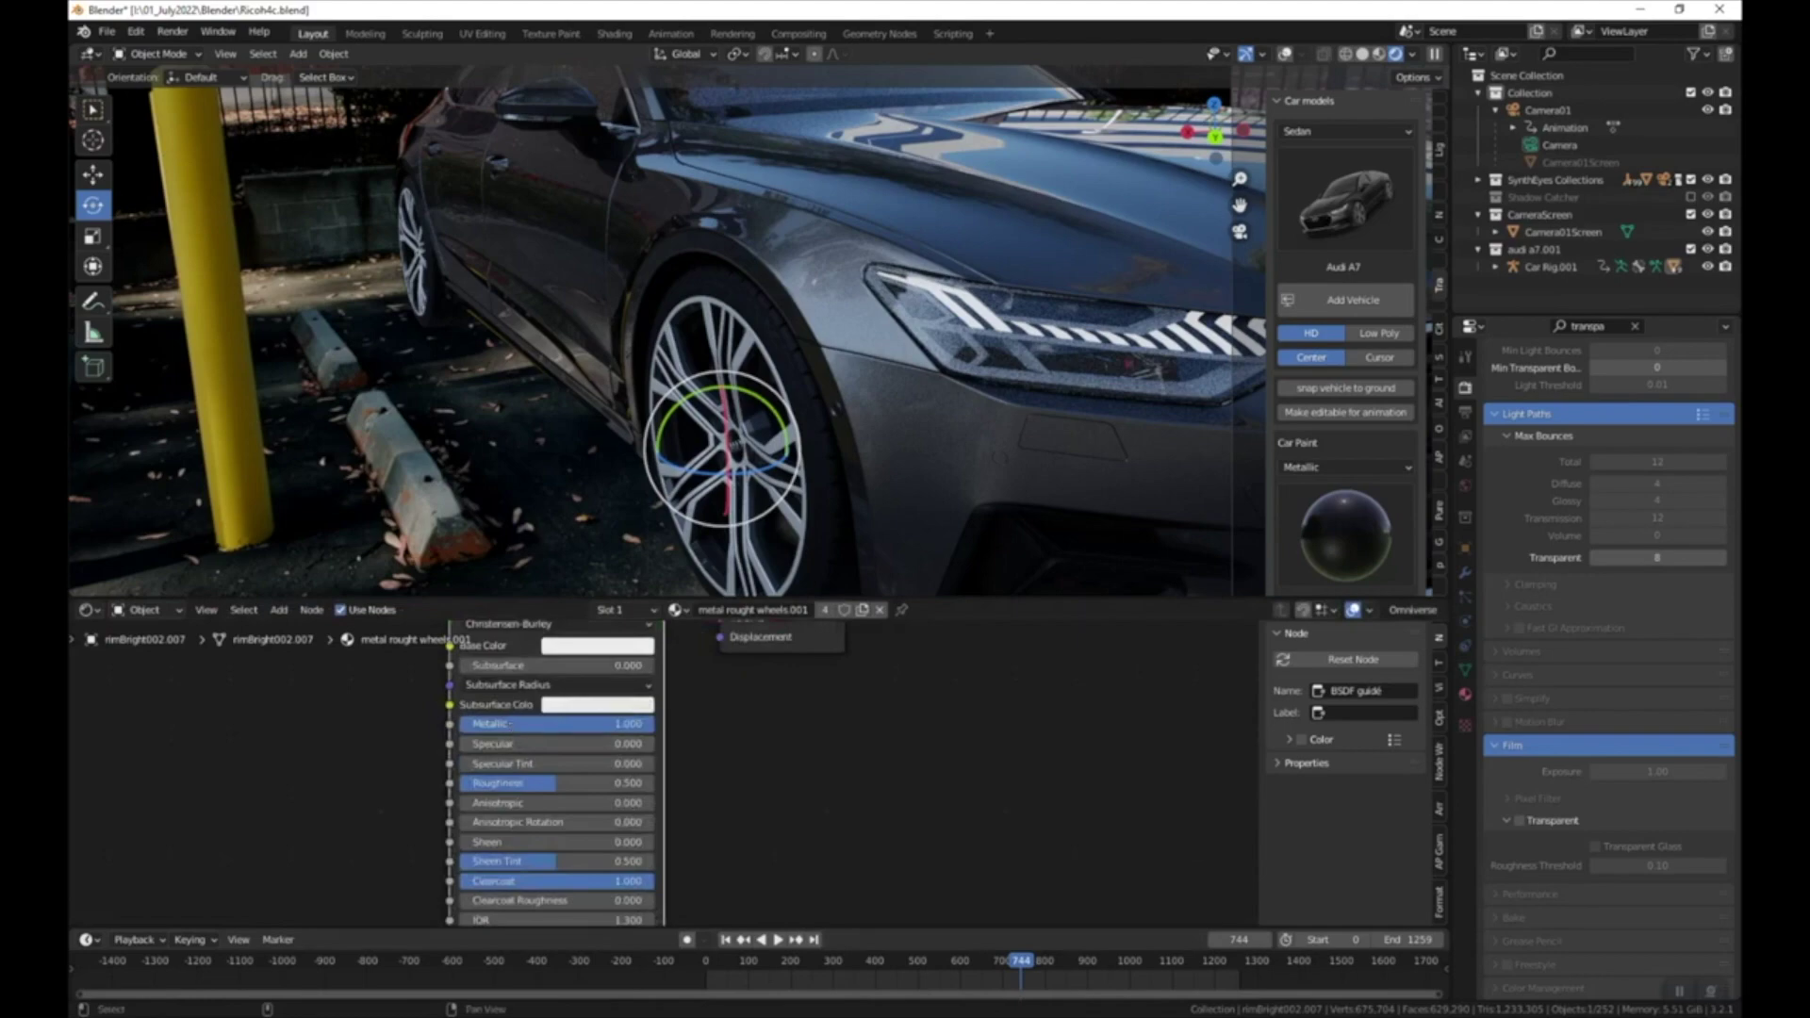
left_click_drag(549, 783, 458, 785)
- Brighten the rim material's Base Color to almost pure white while viewing the spokes up close
middle_click_drag(721, 481, 697, 177, "ctrl")
left_click(611, 647)
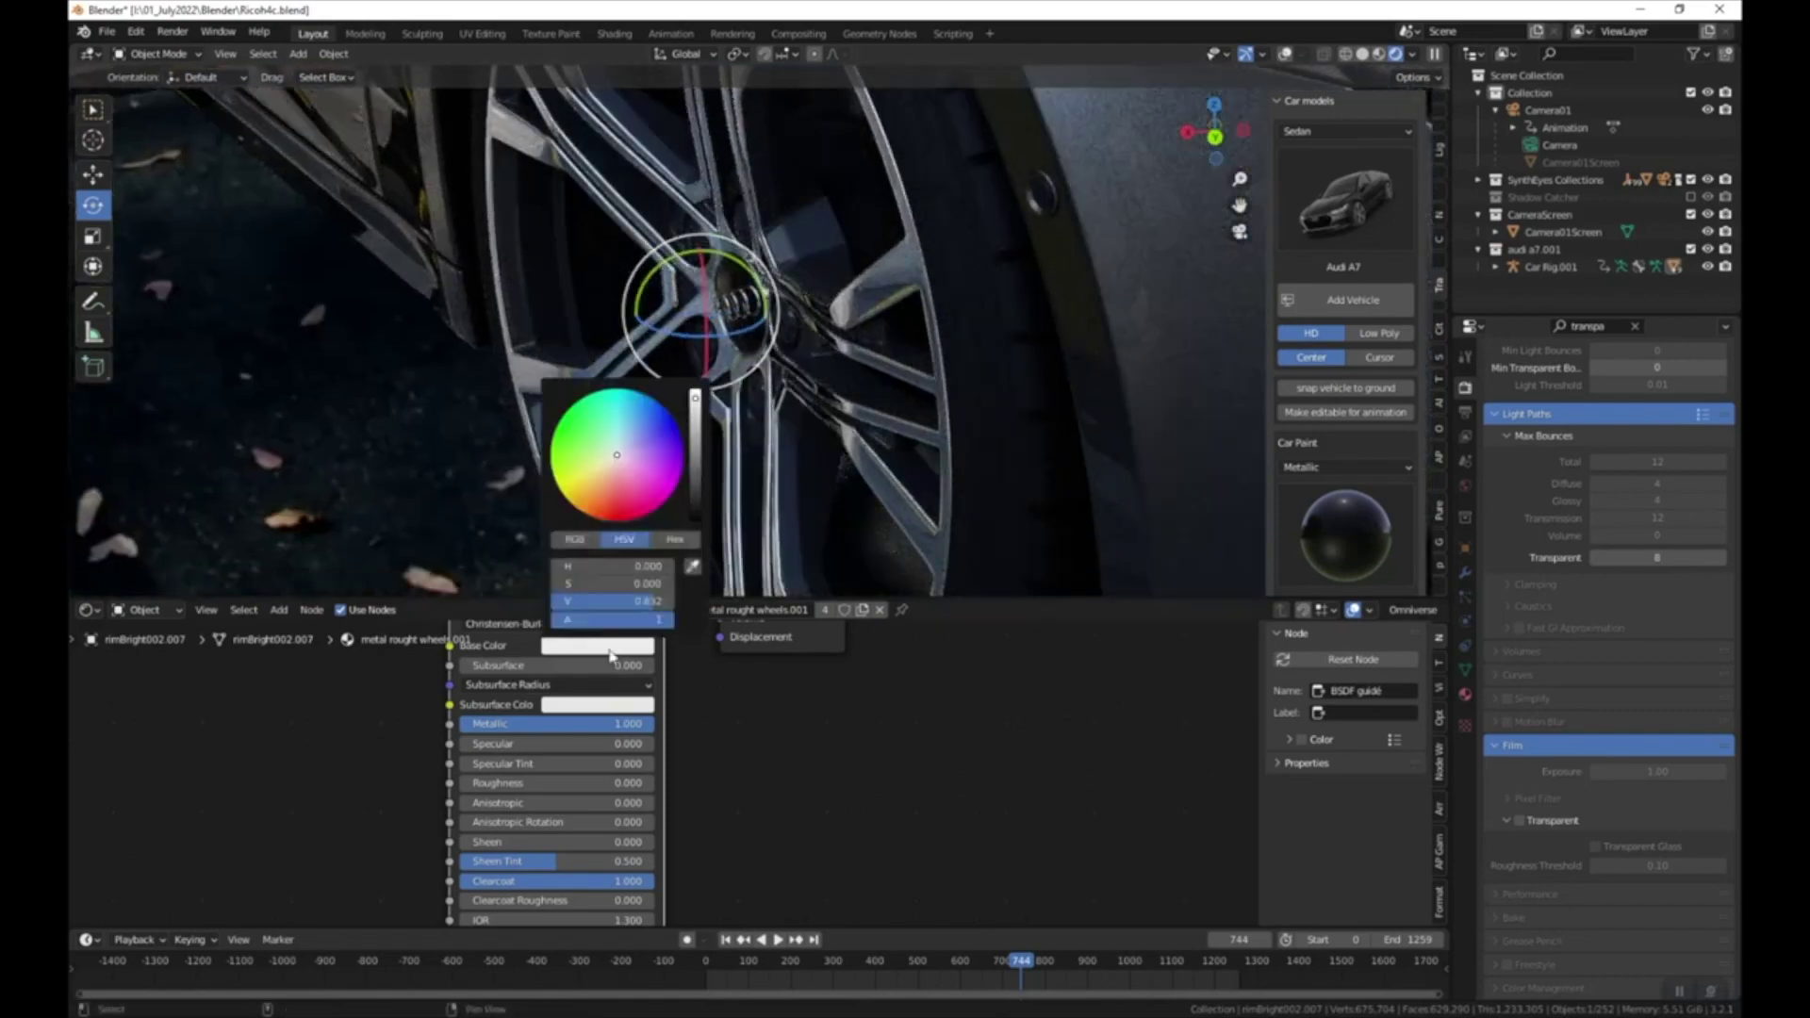
left_click_drag(696, 400, 695, 389)
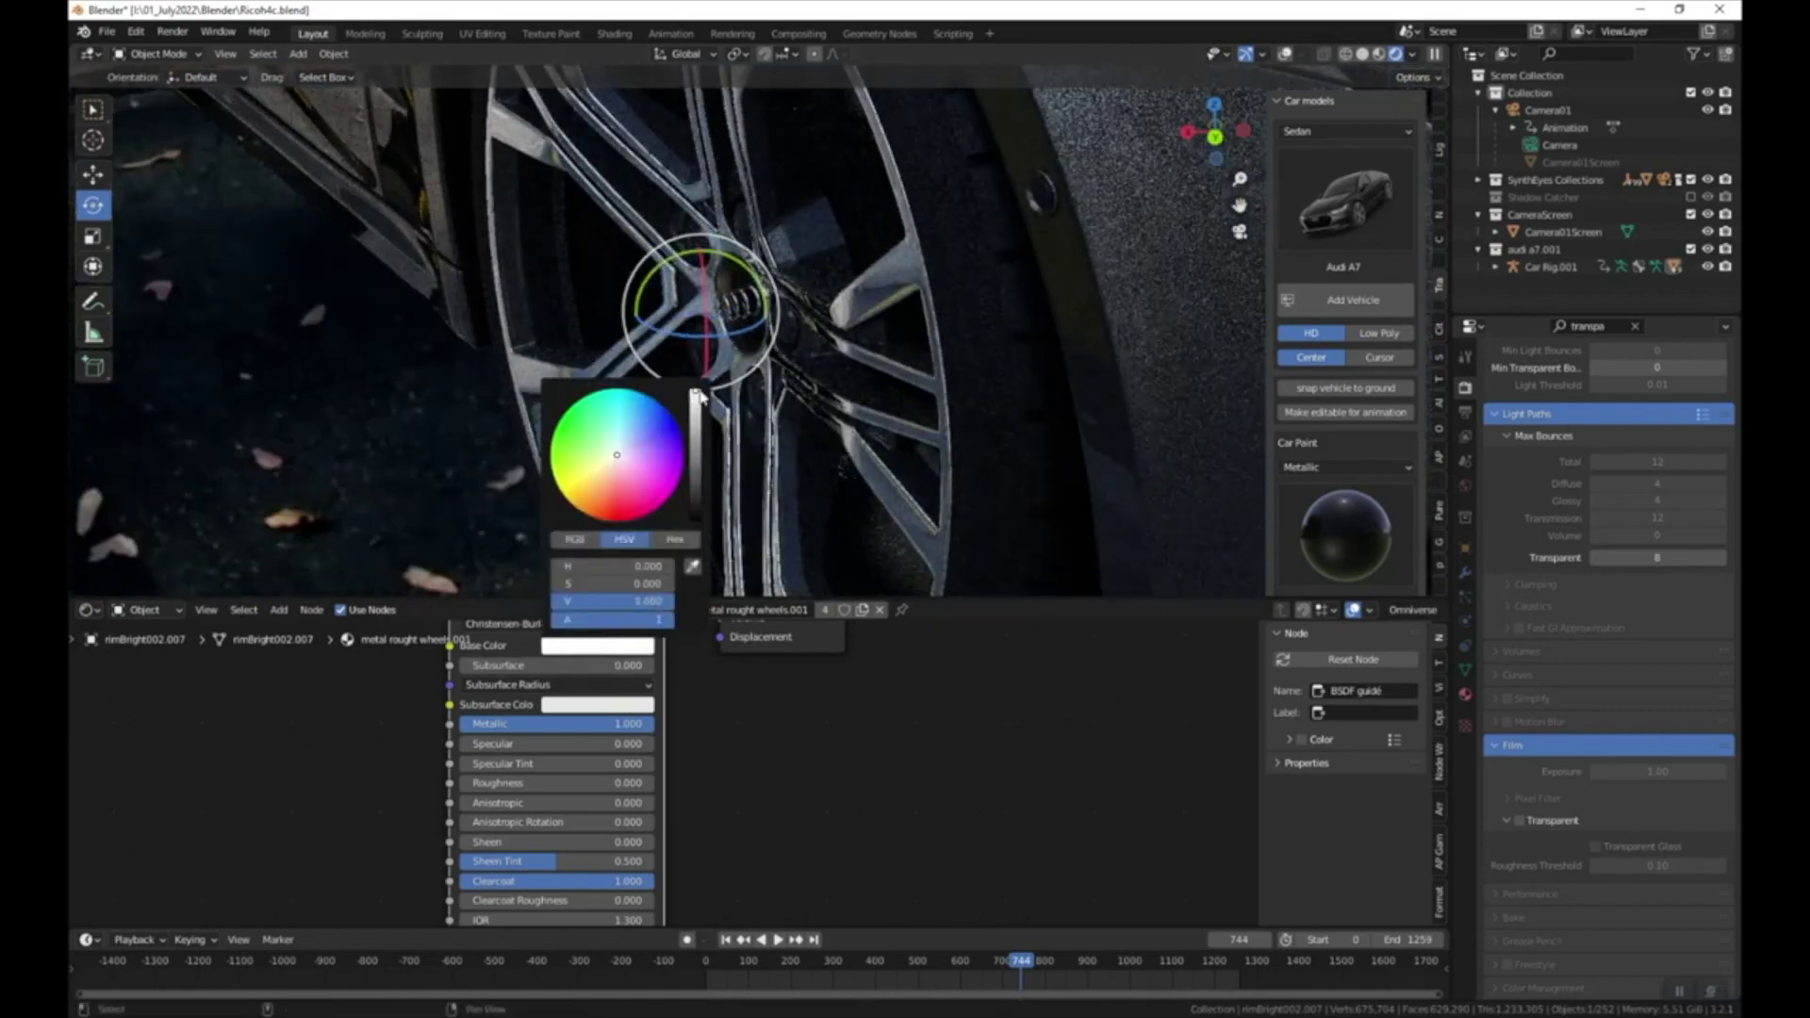